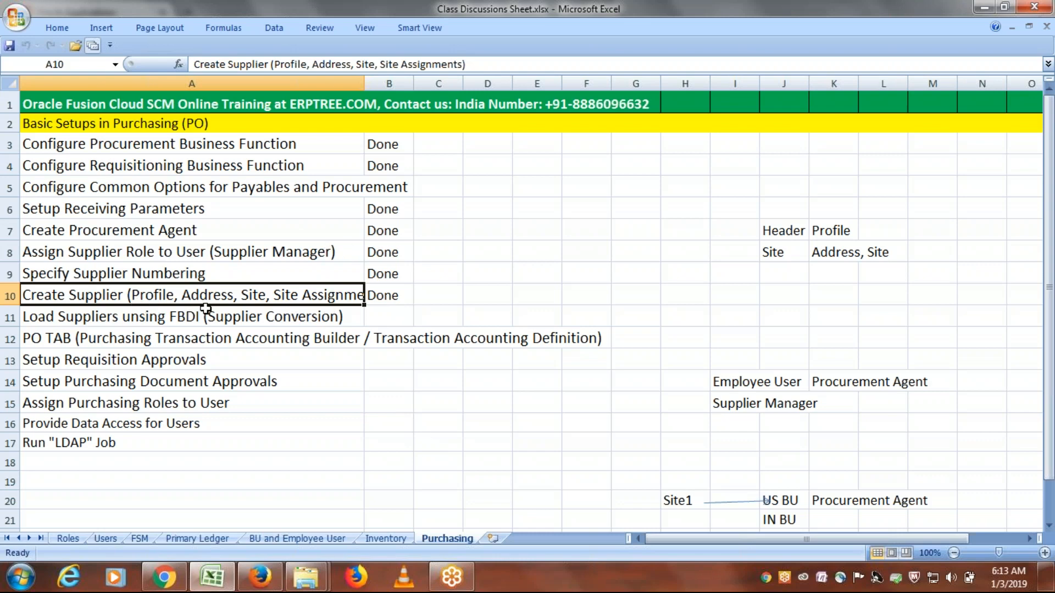
# - Review the Load Suppliers and Create Supplier entries in the purchasing setup list, highlighting the words "Site Assignments"
pyautogui.click(242, 325)
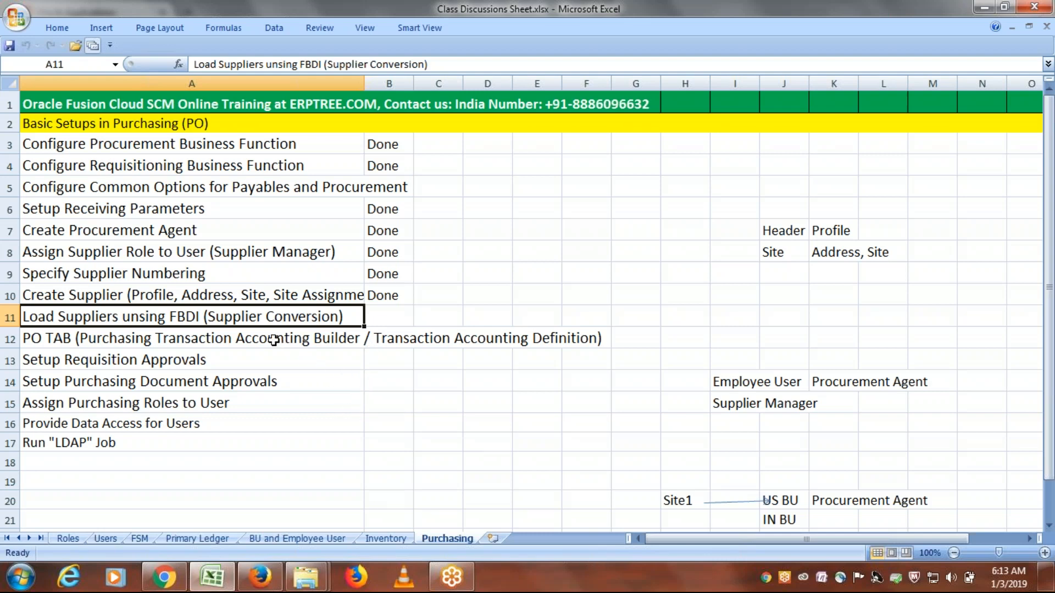
pyautogui.scroll(-1, 286, 338)
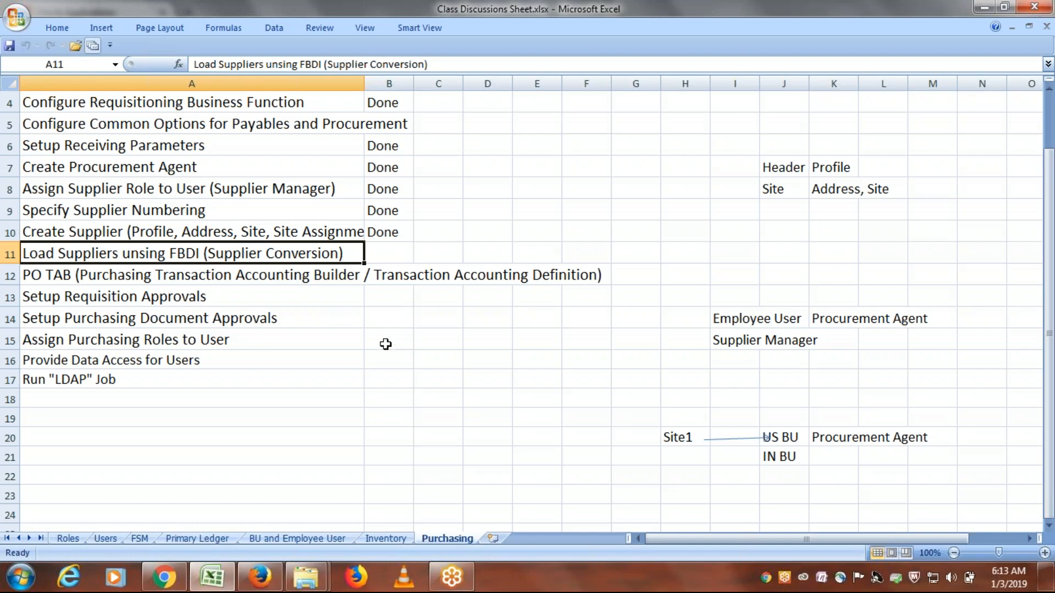
pyautogui.click(103, 235)
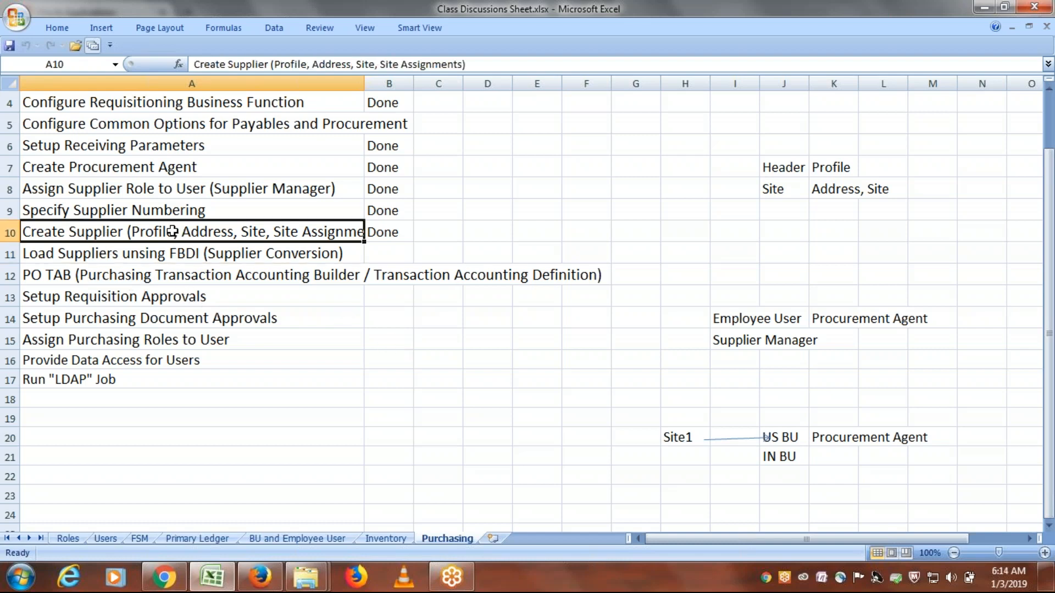
pyautogui.doubleClick(181, 231)
pyautogui.moveTo(182, 232); pyautogui.dragTo(384, 233)
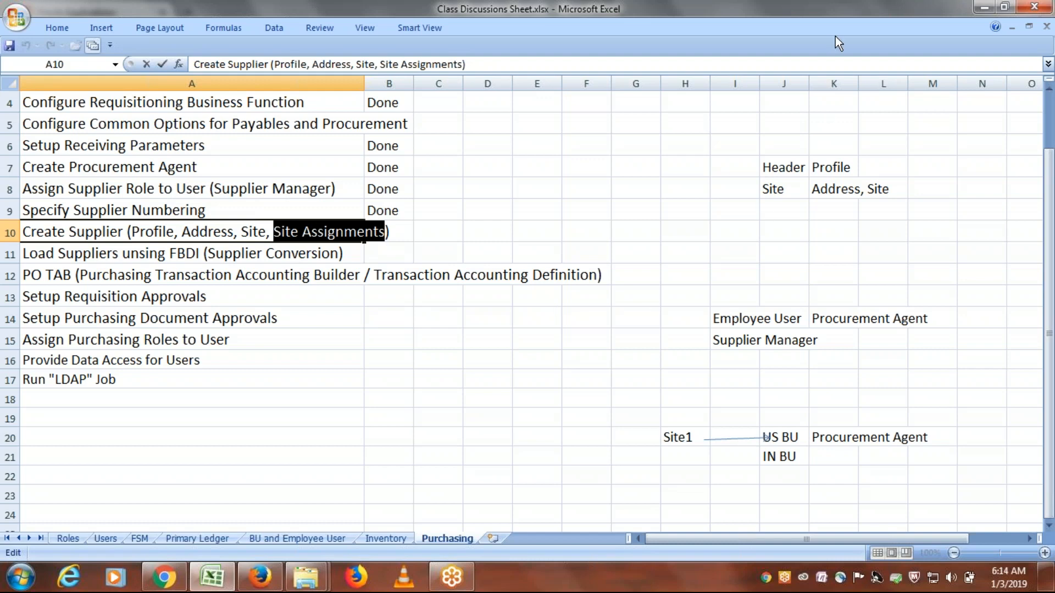
pyautogui.click(840, 22)
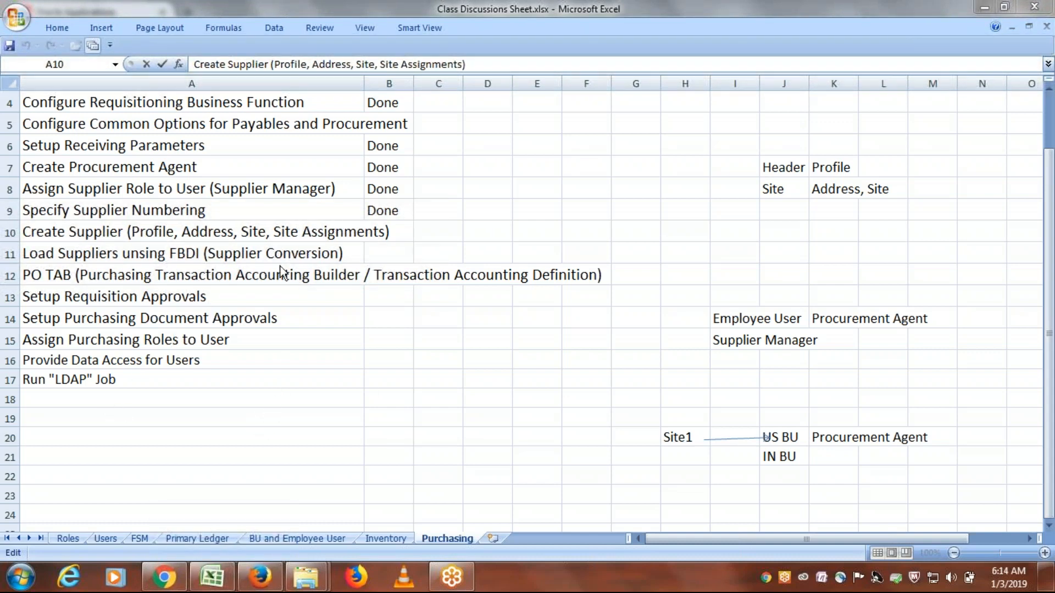
pyautogui.click(311, 400)
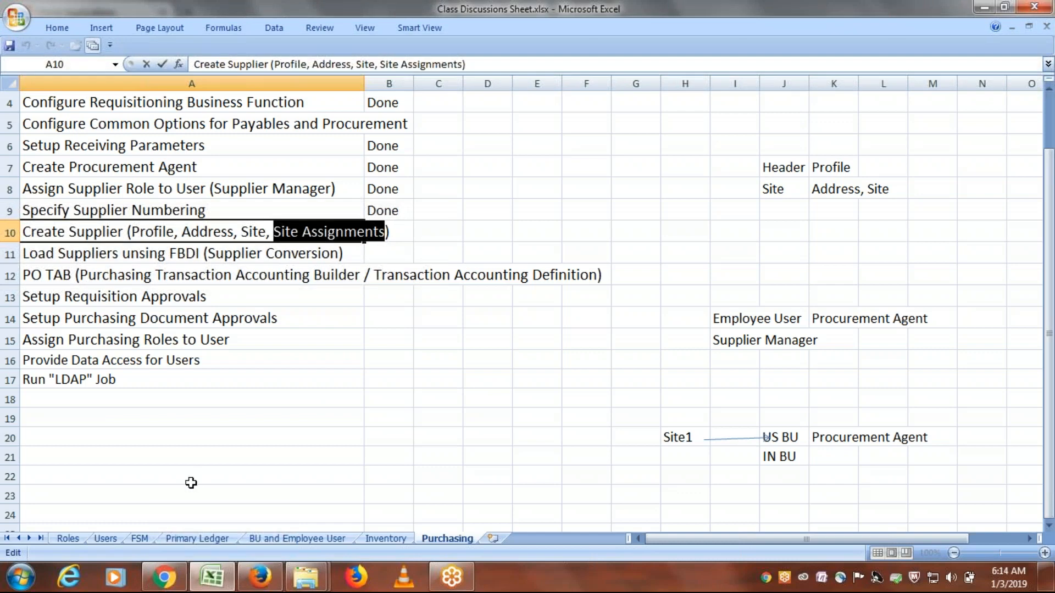
# - Start a list of supplier objects below the setup tasks with "Supplier" in A22 and "Supplier Addresses" in A23
pyautogui.click(191, 482)
pyautogui.scroll(-2, 379, 496)
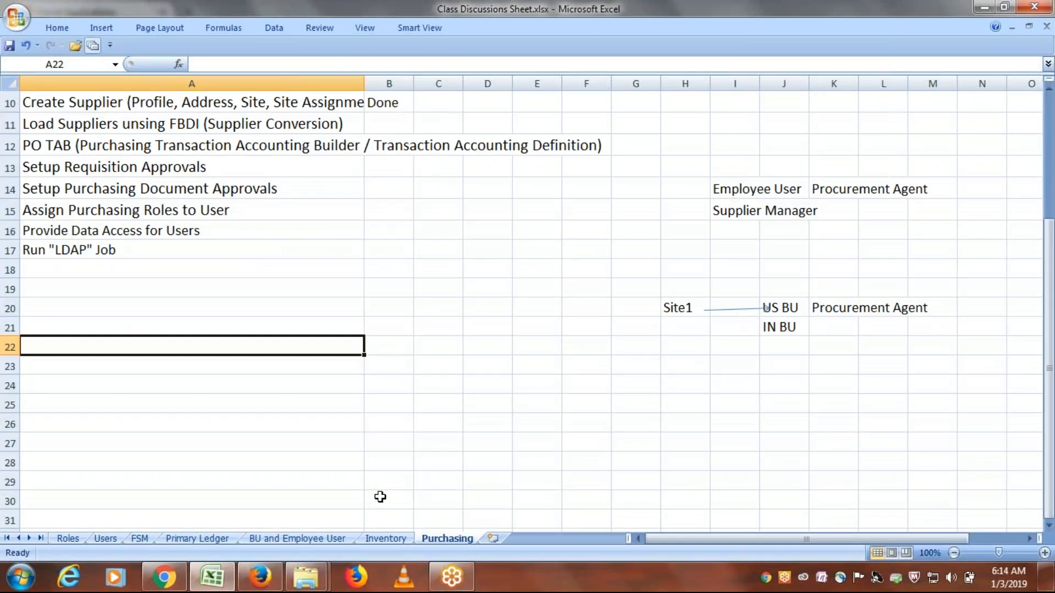
pyautogui.write('Supplier')
pyautogui.press('Return')
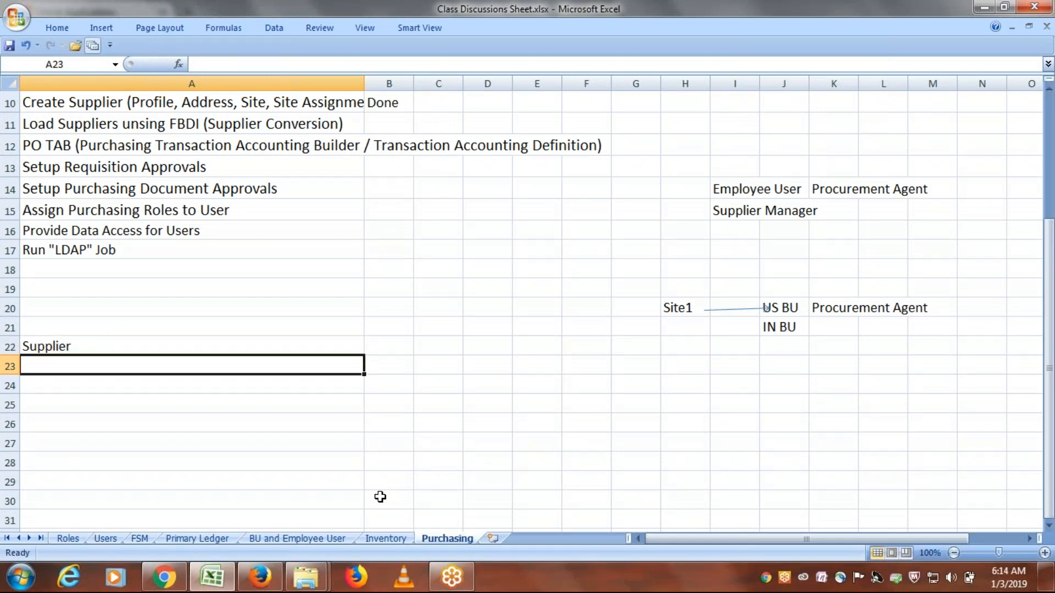
pyautogui.write('Supplie')
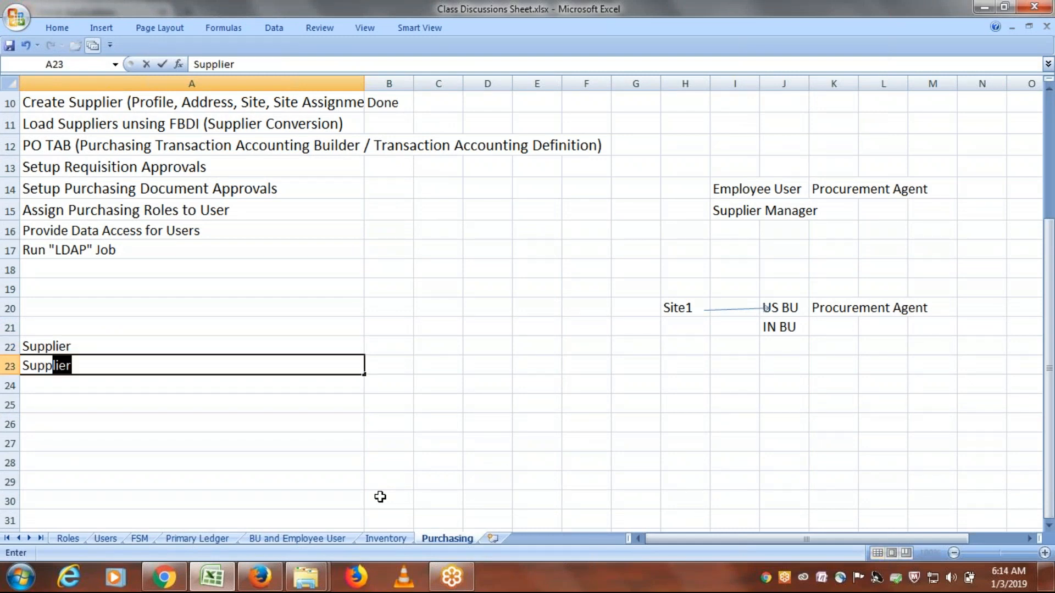
pyautogui.write('r Addresses')
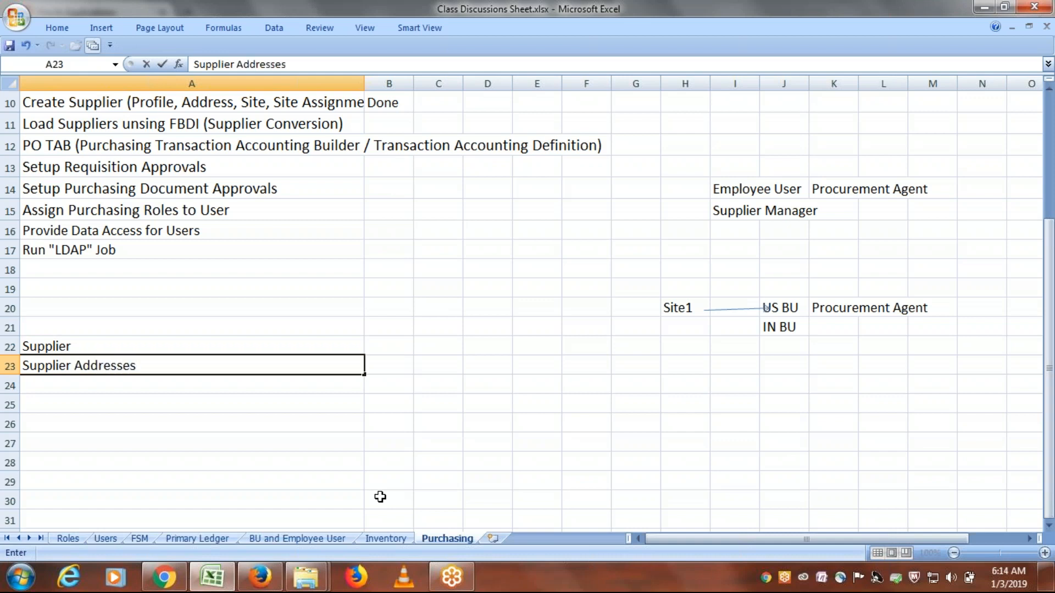
pyautogui.press('Return')
# - Continue the supplier list with "Supplier Sites" in A24 and "Supplier Site Assignments" in A25
pyautogui.write('Suppl')
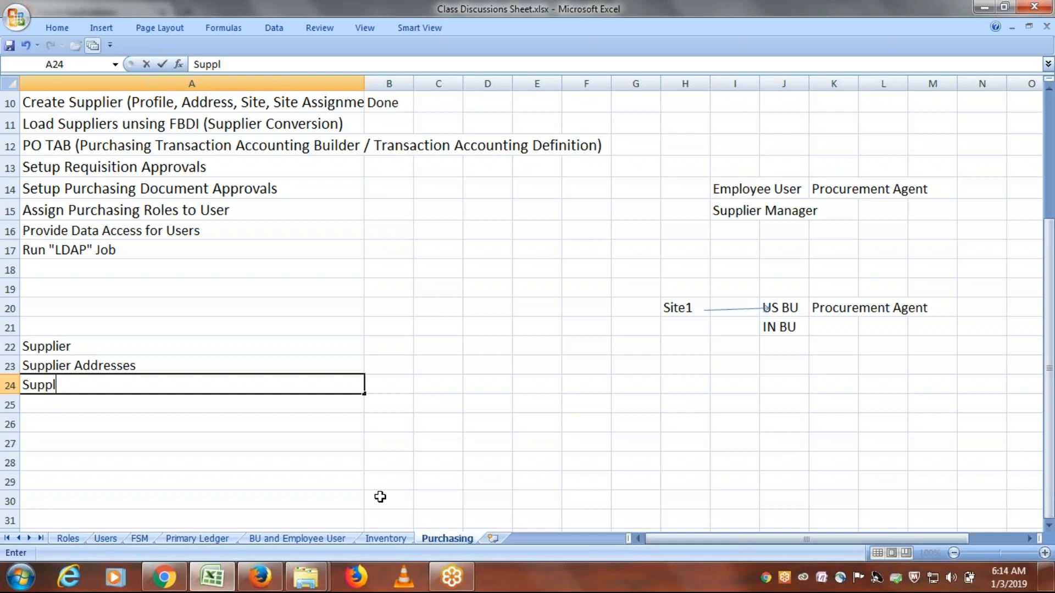
pyautogui.write('ier Site')
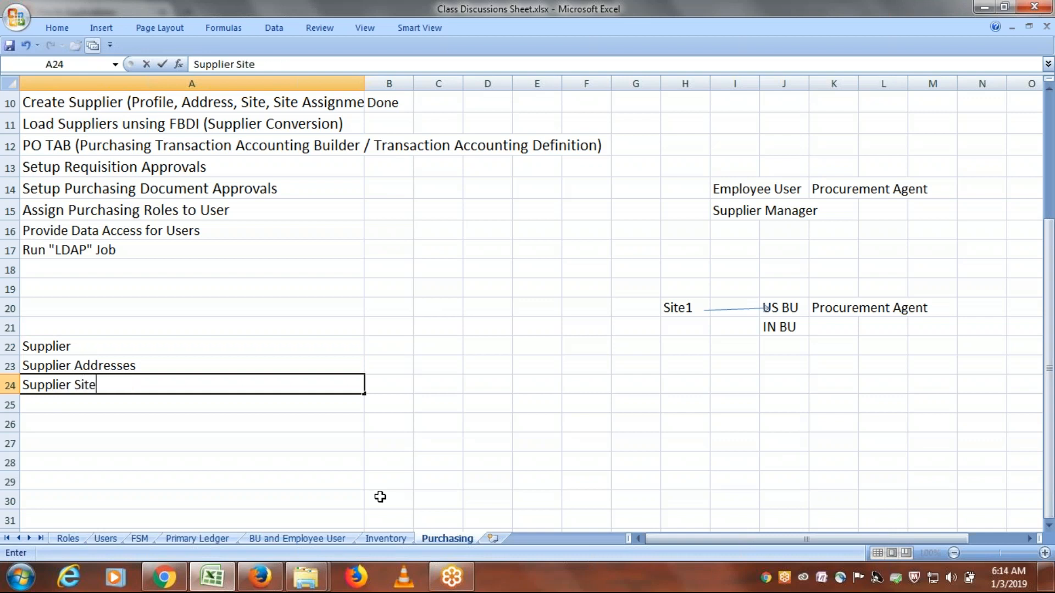
pyautogui.write('s')
pyautogui.press('Return')
pyautogui.write('S')
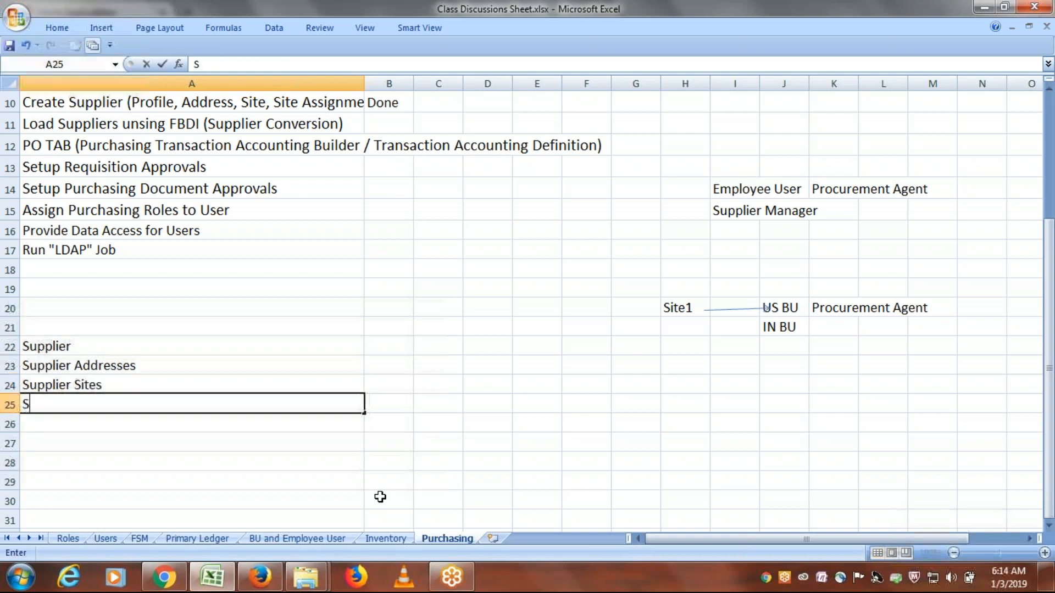
pyautogui.write('upplier S')
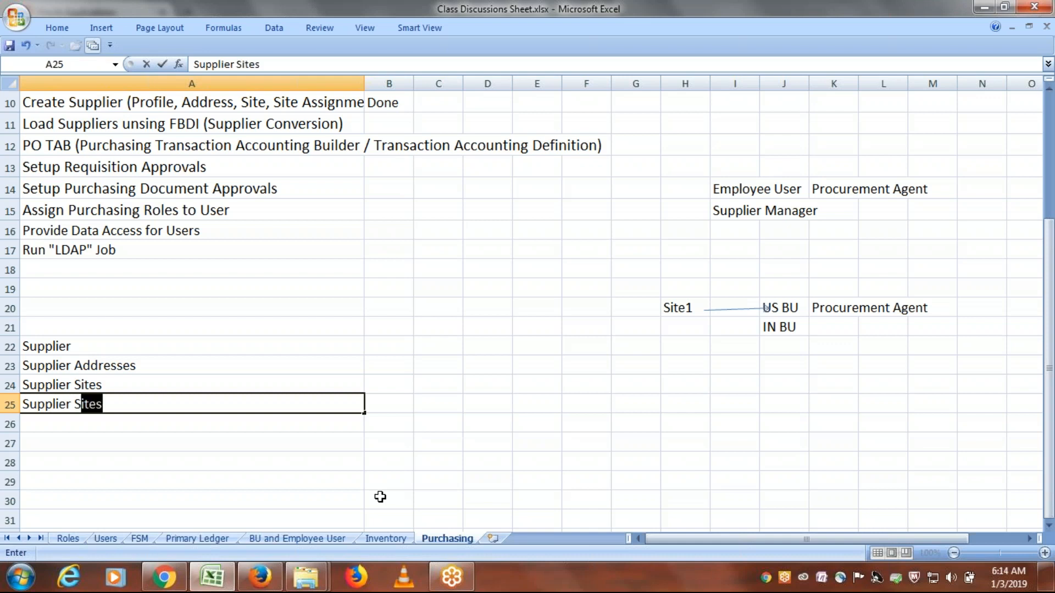
pyautogui.write('ite Assignments')
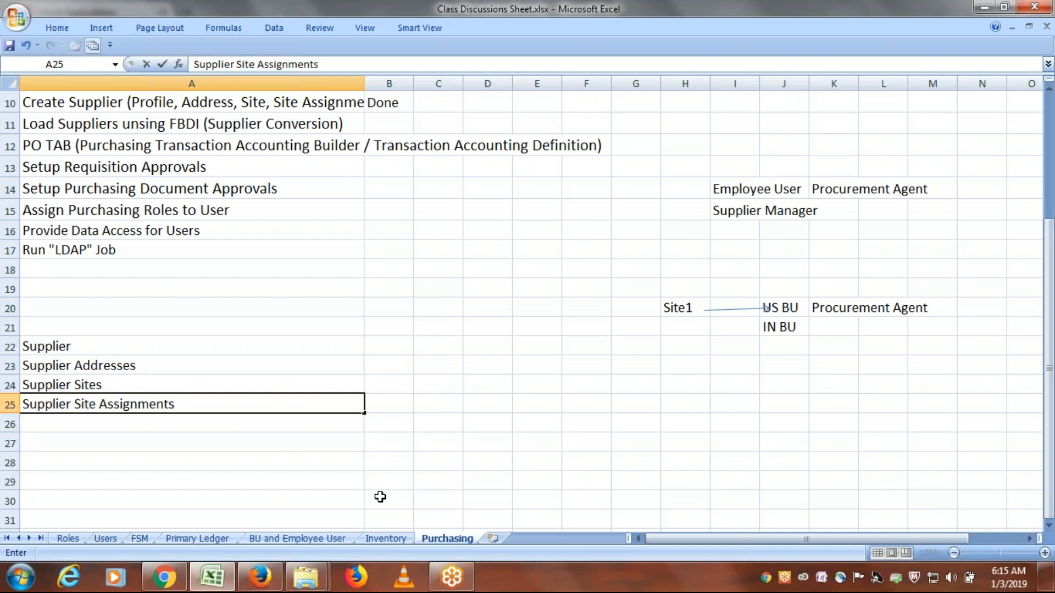
pyautogui.hotkey('ctrl', 'Return')
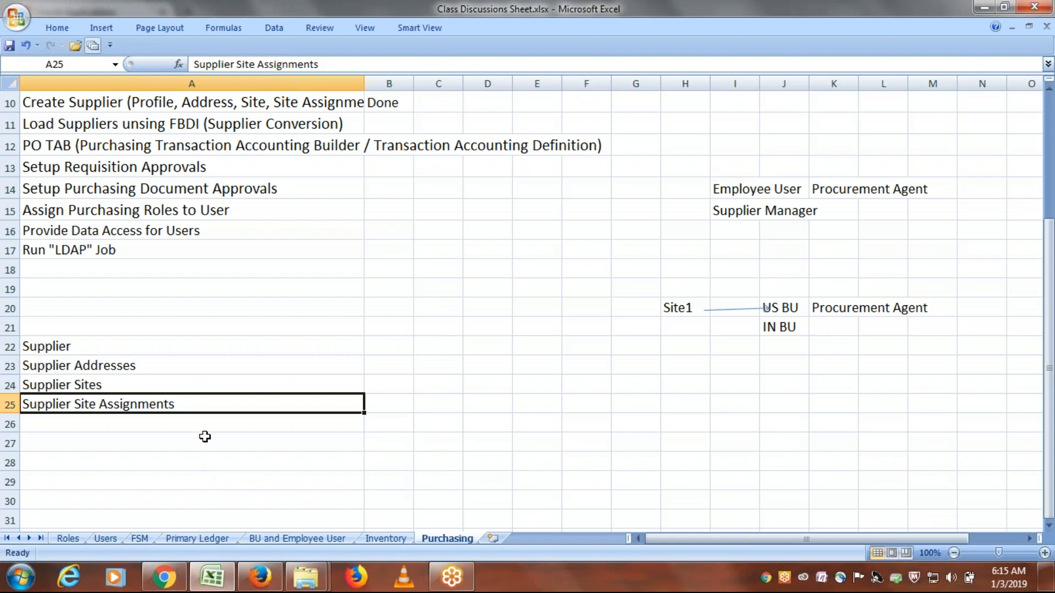
pyautogui.moveTo(105, 350); pyautogui.dragTo(123, 405)
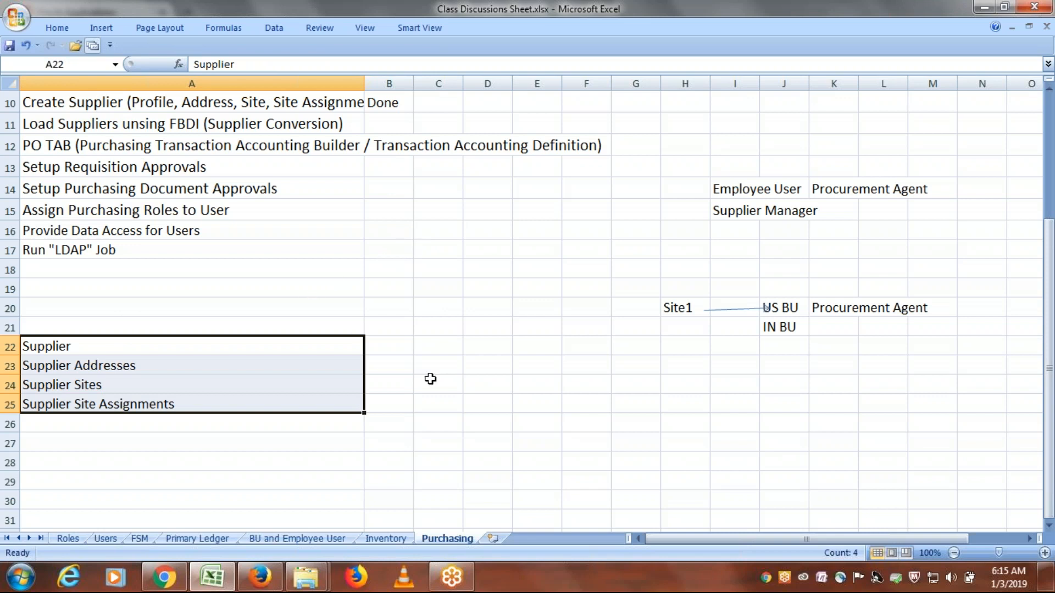
pyautogui.click(267, 345)
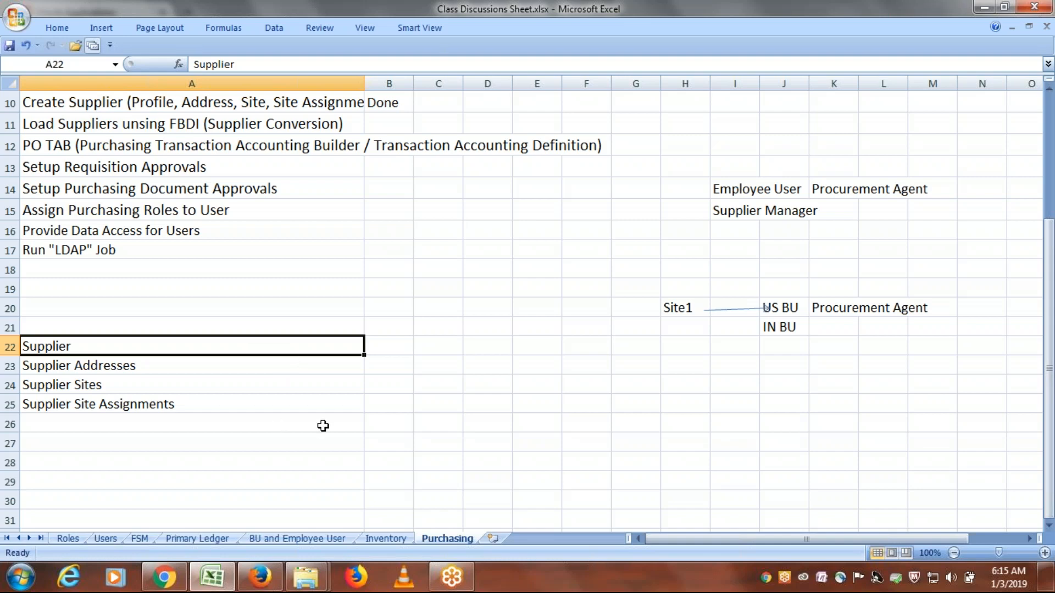
# - Enter "Download Templates from Oracle OER" in A27 as the first step of the supplier load process
pyautogui.scroll(-1, 281, 420)
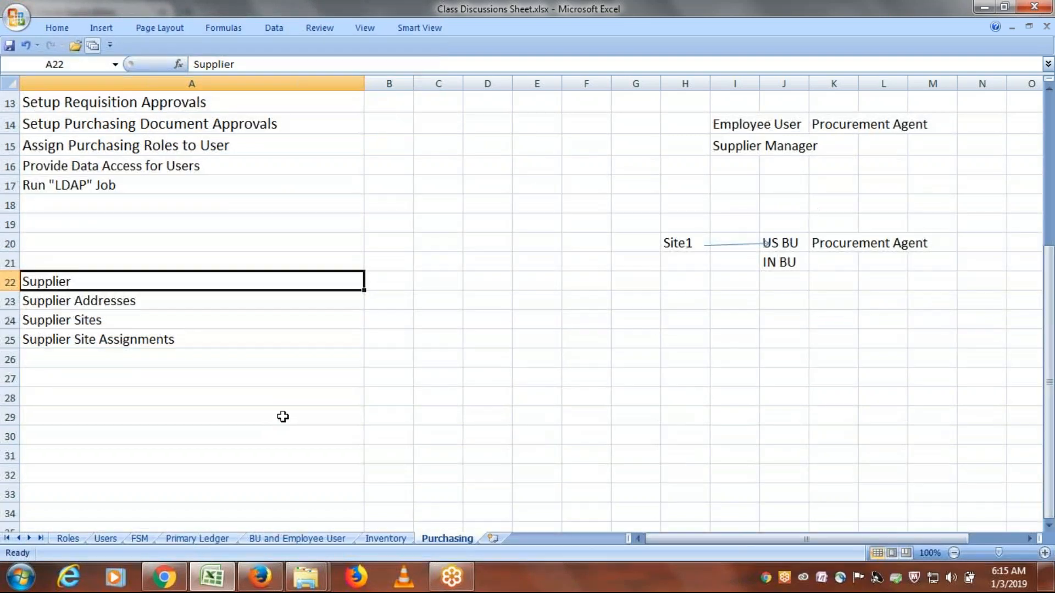
pyautogui.click(94, 381)
pyautogui.write('Down')
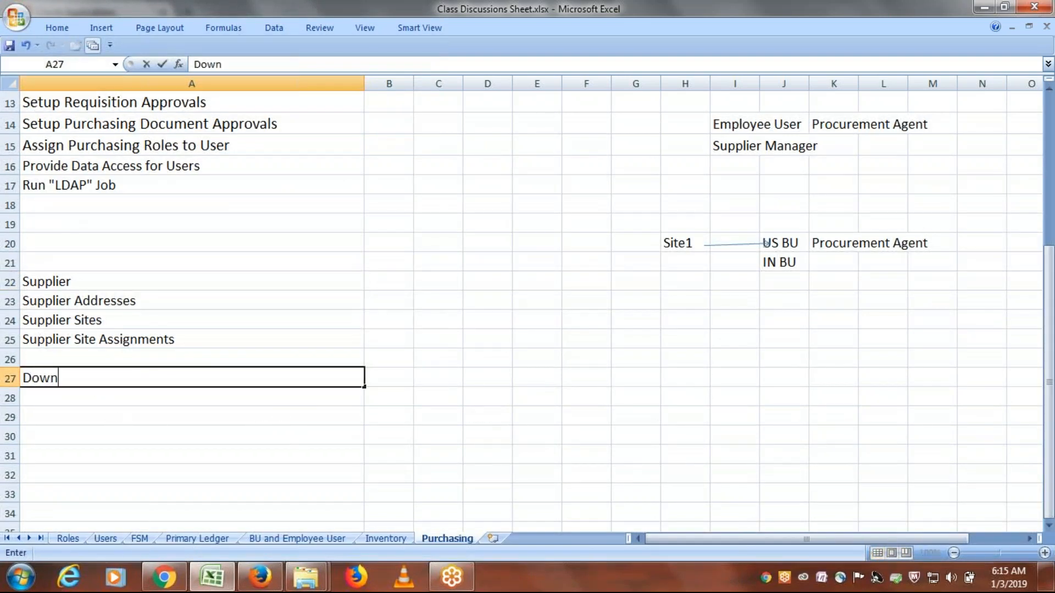
pyautogui.write('load Te')
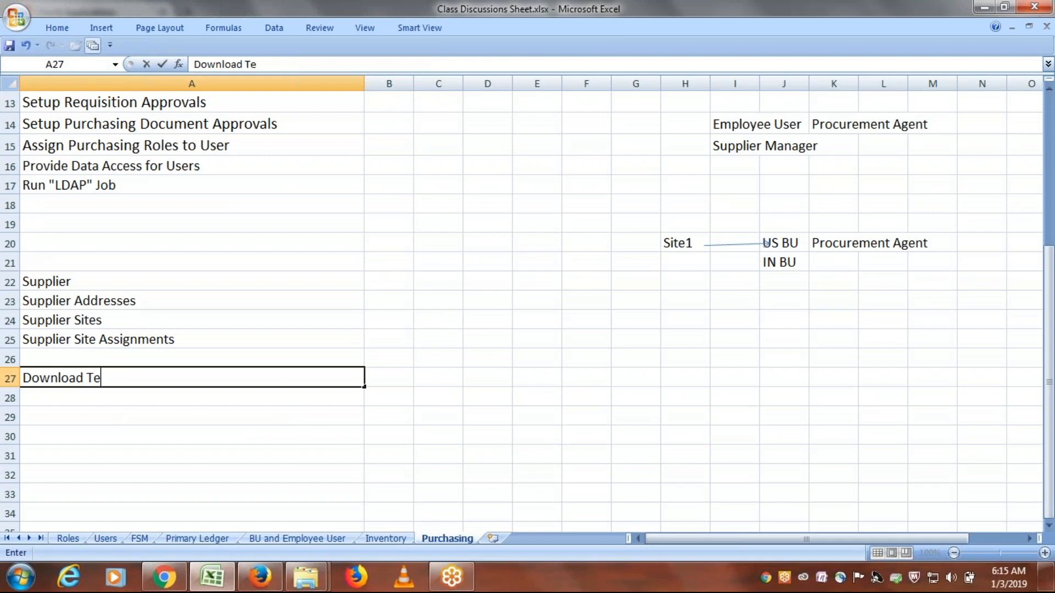
pyautogui.write('mplates from')
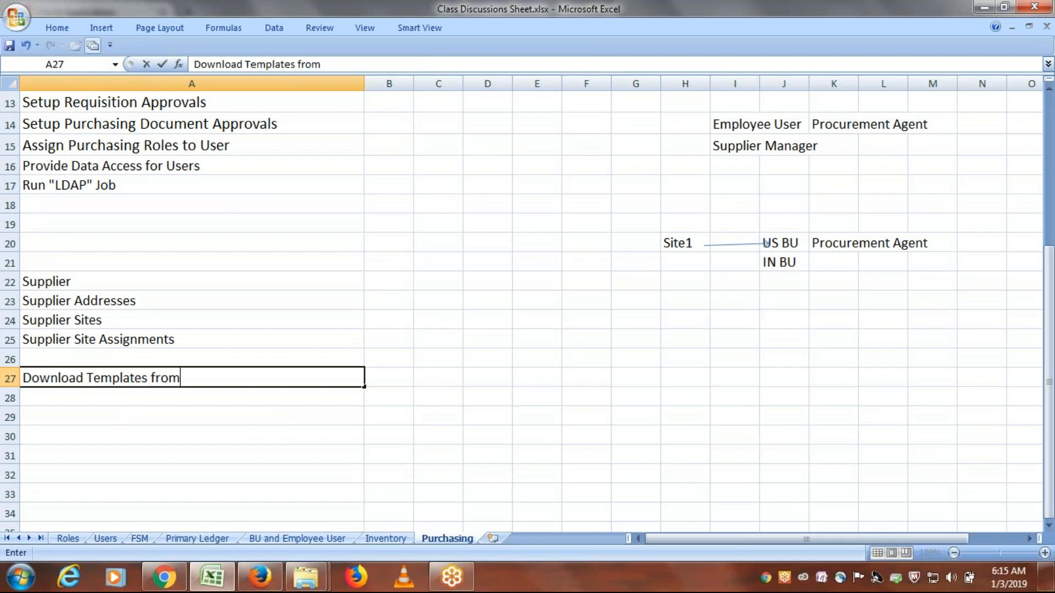
pyautogui.write(' Oracle OER')
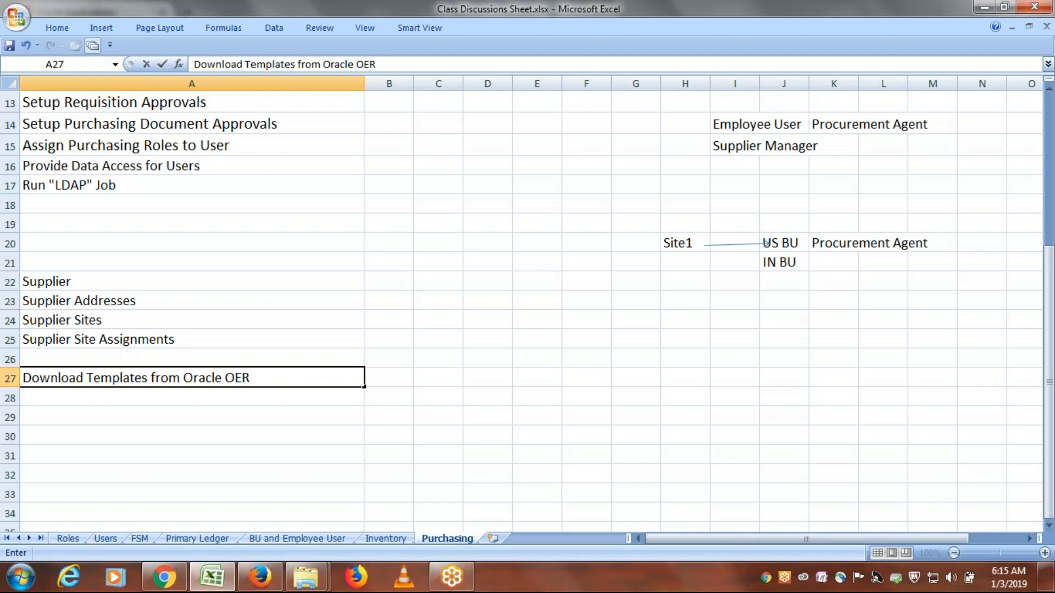
pyautogui.press('Return')
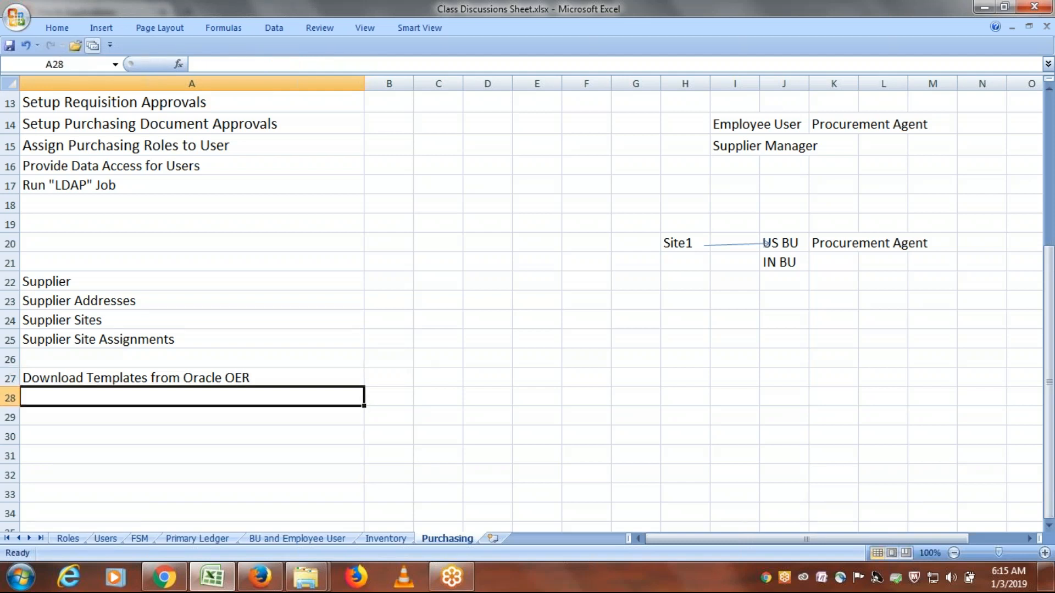
# - Add "Prepare Data Templates" as the second process step in A28
pyautogui.write('P')
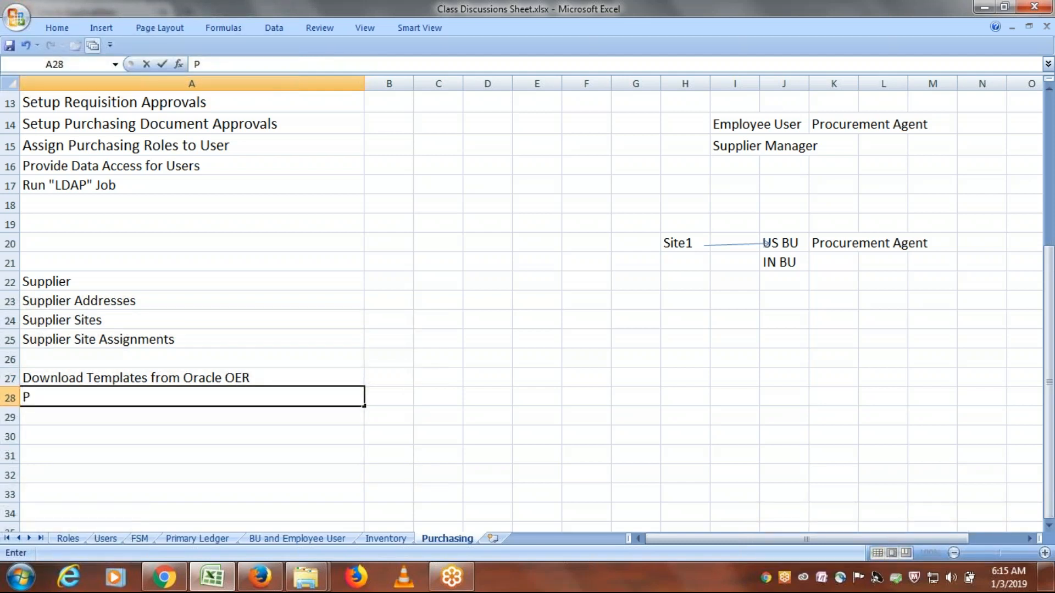
pyautogui.write('repare T')
pyautogui.press('BackSpace')
pyautogui.write('D')
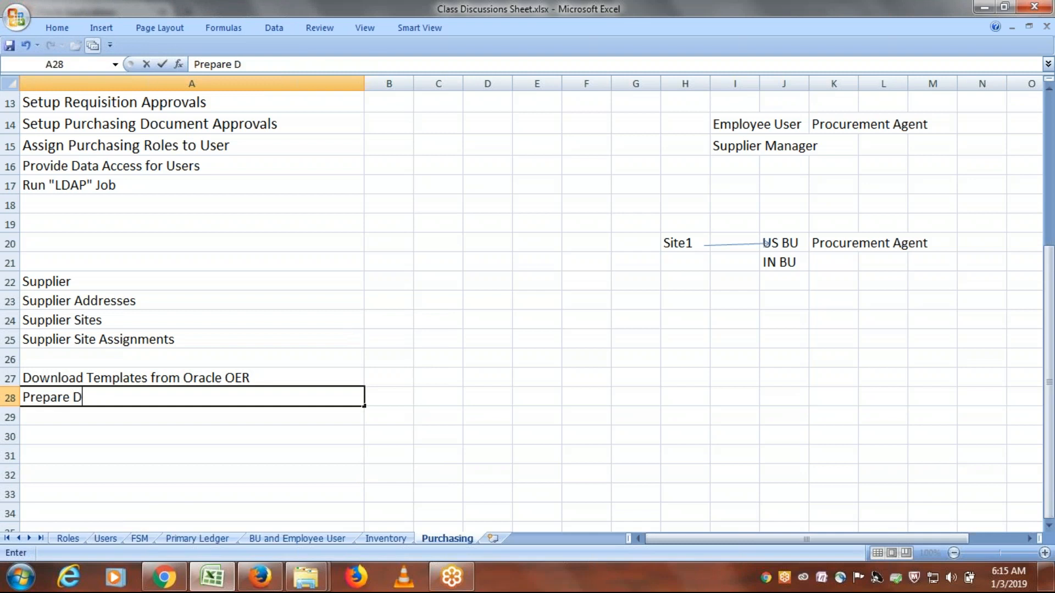
pyautogui.write('ata Templates')
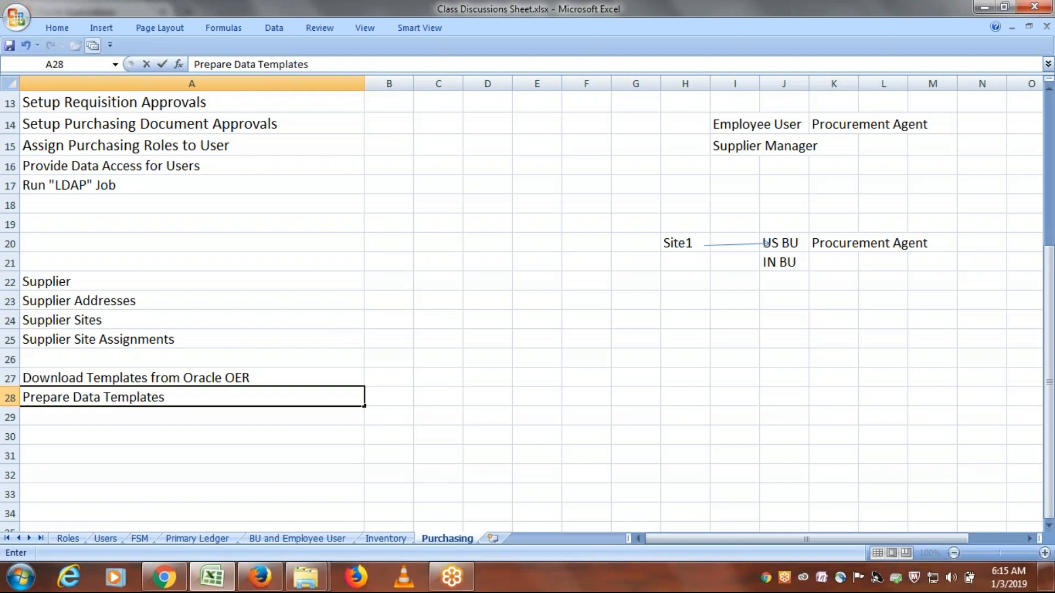
pyautogui.press('Return')
# - Add "Convert to CSV Files" as the third process step in A29
pyautogui.write('Co')
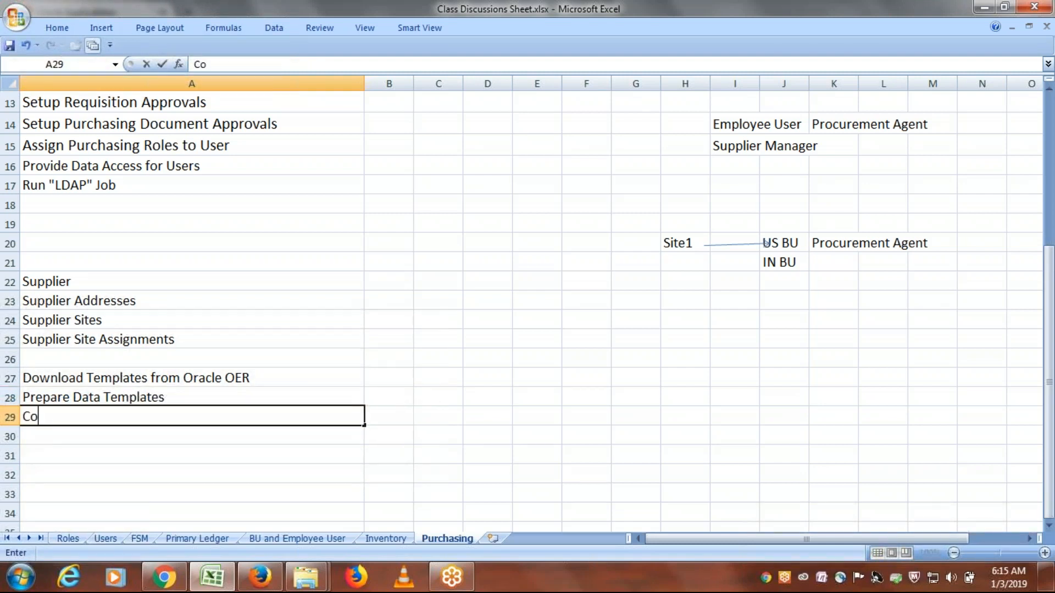
pyautogui.write('nvert to CSV')
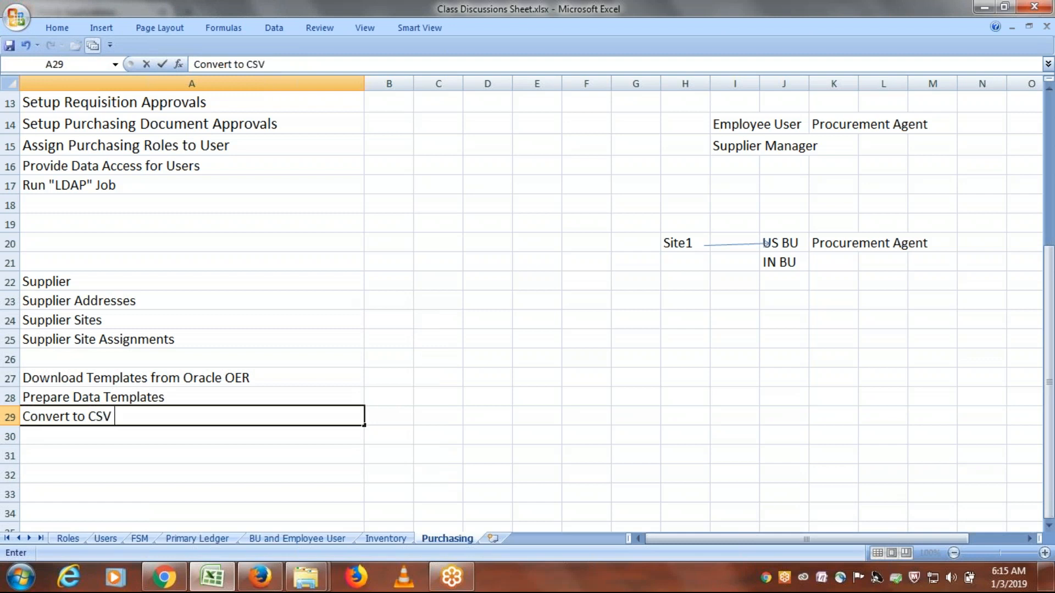
pyautogui.write(' Files')
pyautogui.press('Return')
# - Add "Place CSV Files in UCM" as the fourth process step in A30
pyautogui.write('Place')
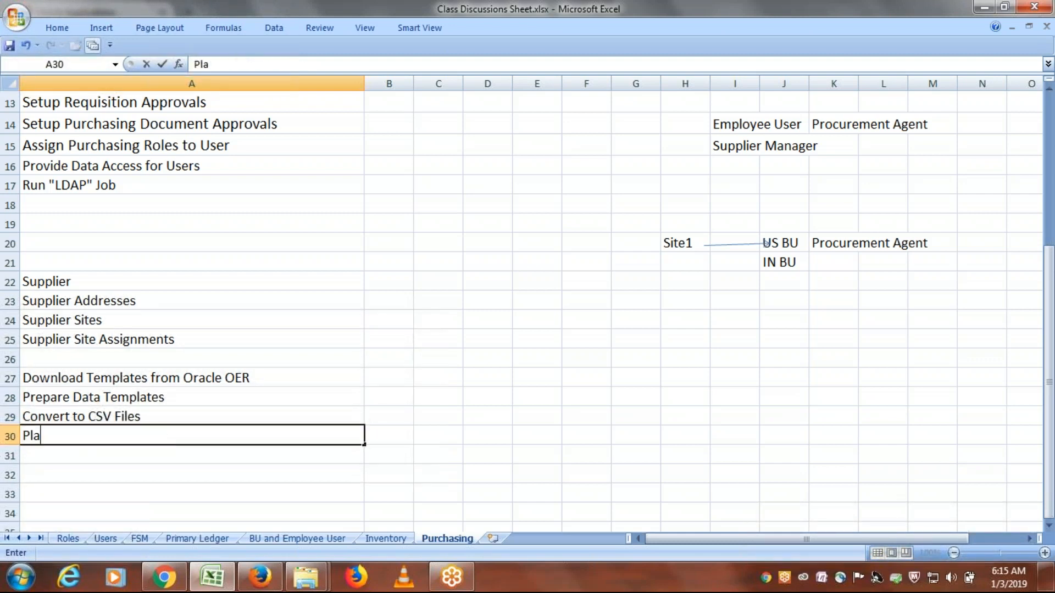
pyautogui.write('CSV Files in UR')
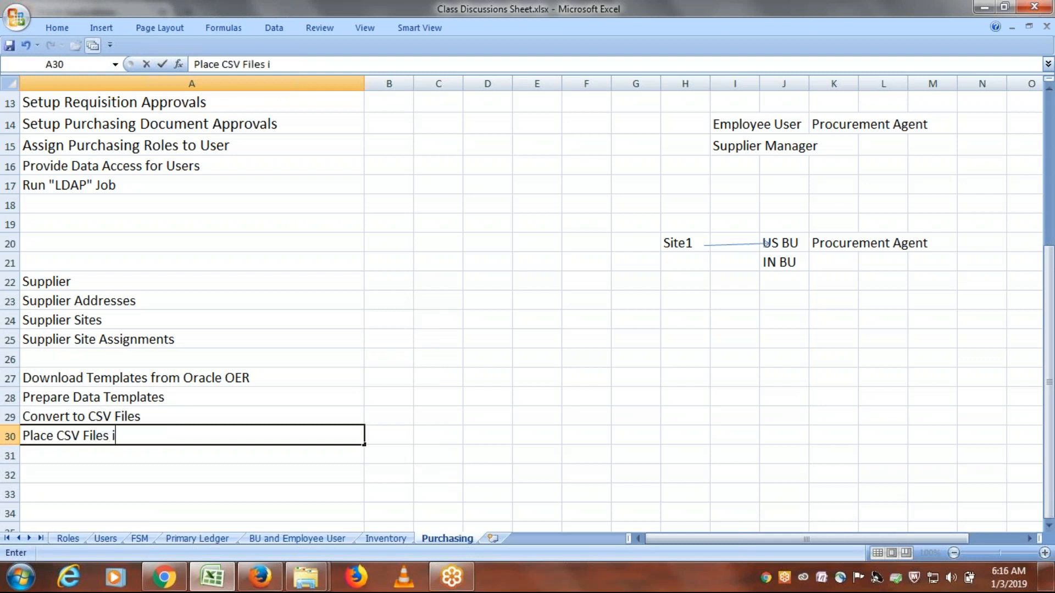
pyautogui.press('BackSpace')
pyautogui.write('CM')
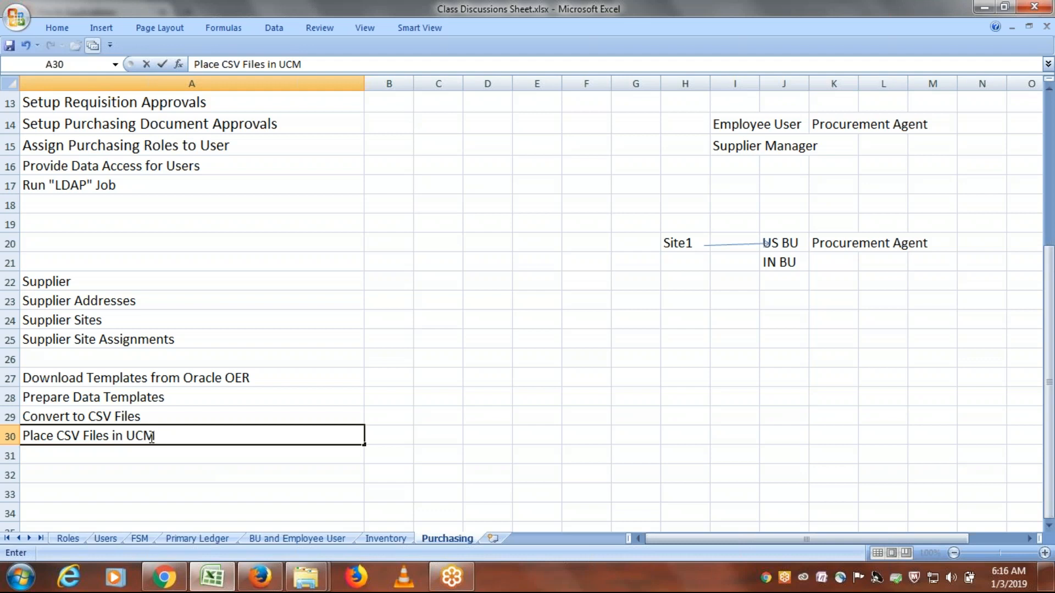
pyautogui.click(125, 450)
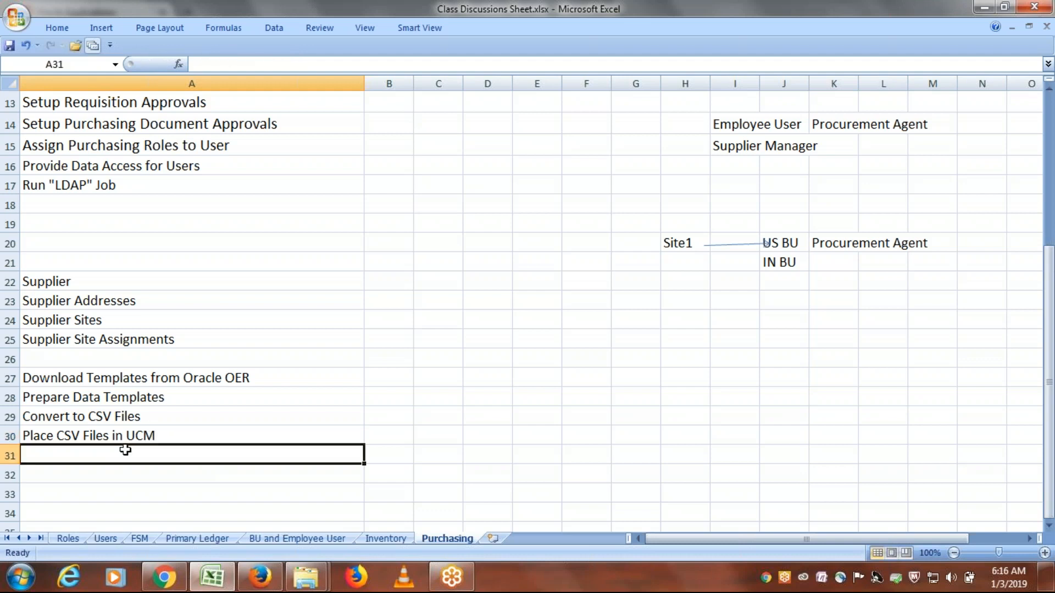
# - Add "Populate data in Interface Tables" as the fifth process step in A31
pyautogui.write('pO')
pyautogui.press('BackSpace')
pyautogui.press('BackSpace')
pyautogui.write('OP')
pyautogui.press('BackSpace')
pyautogui.press('BackSpace')
pyautogui.write('P')
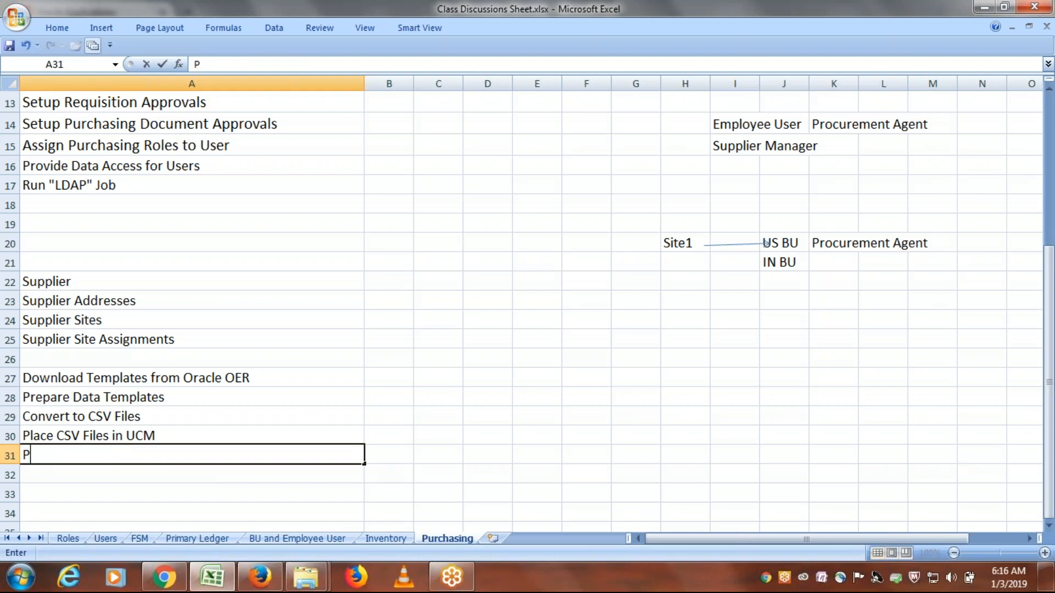
pyautogui.write('opulate')
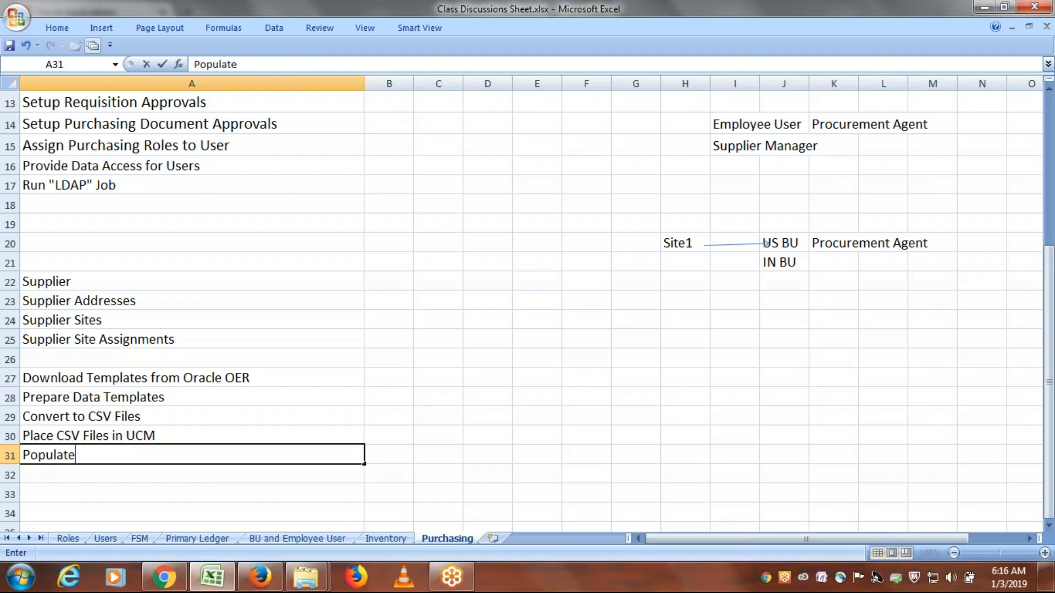
pyautogui.write(' data in In')
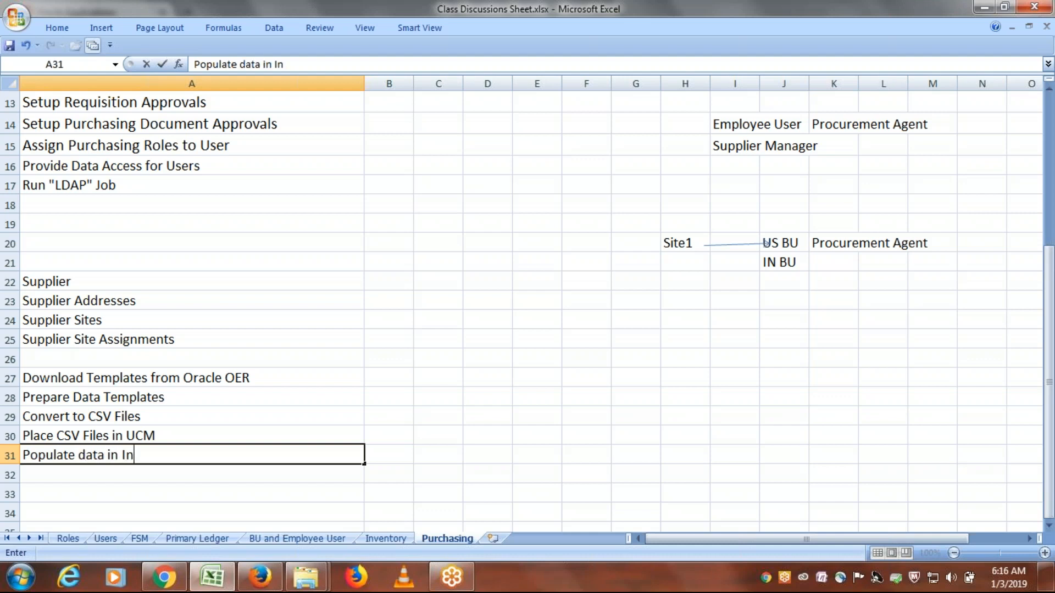
pyautogui.write('terface Tables')
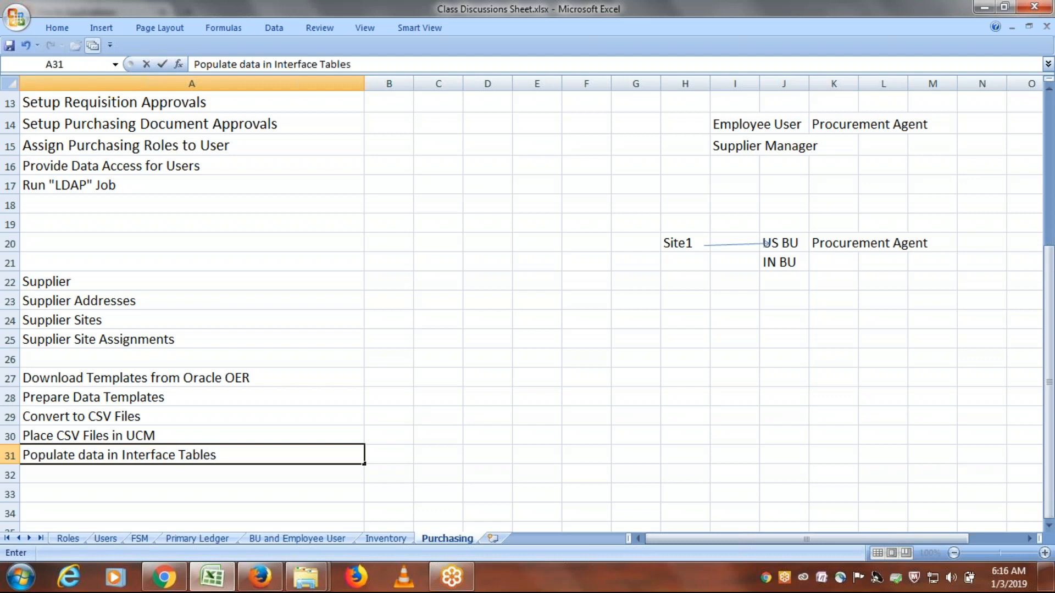
pyautogui.press('Return')
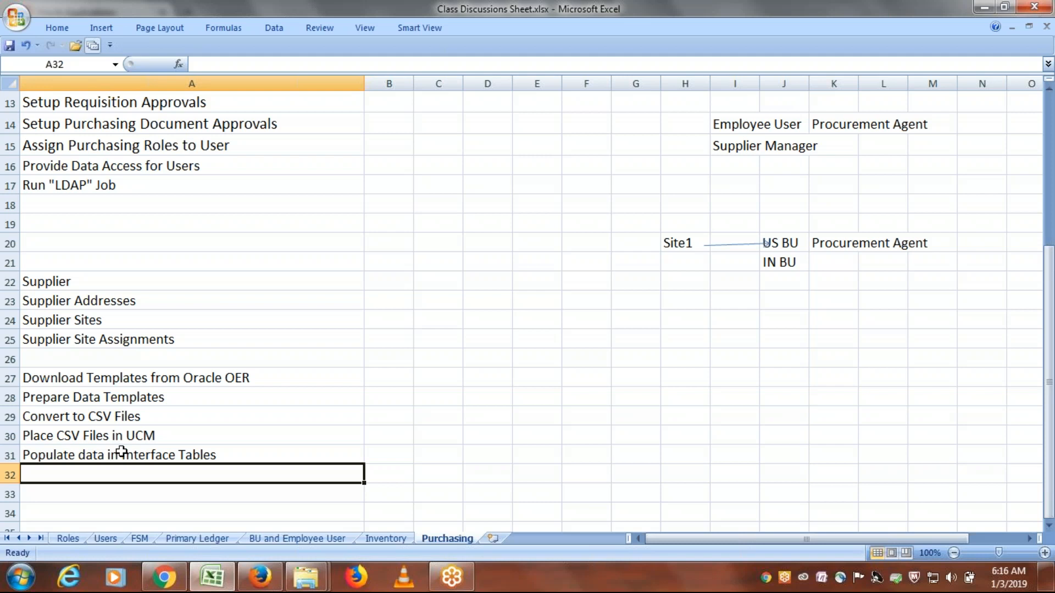
# - Add "Populate data in Base Tables" as the sixth process step in A32
pyautogui.write('Popul')
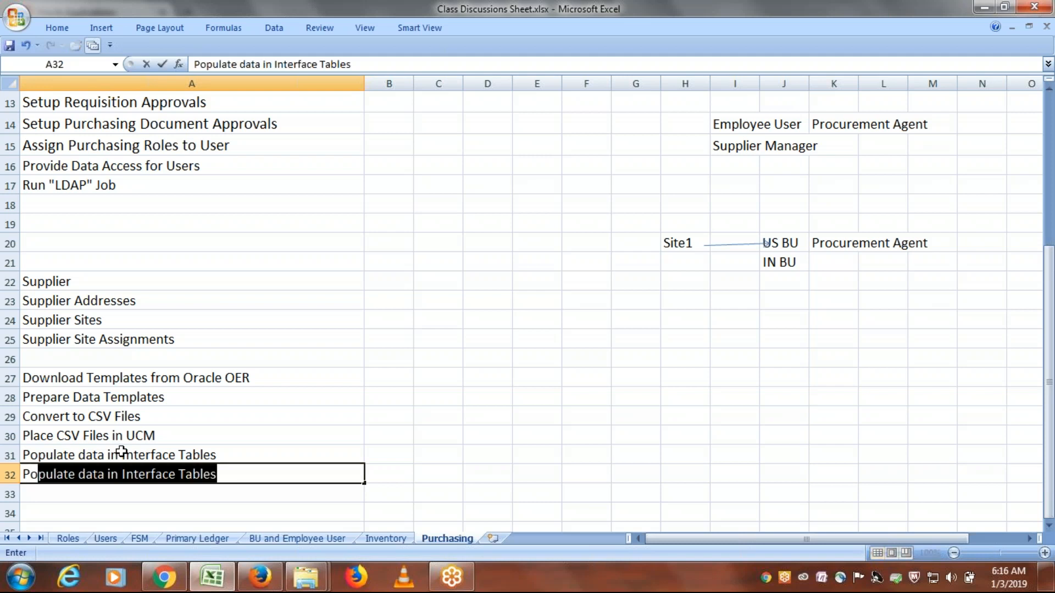
pyautogui.write('ate')
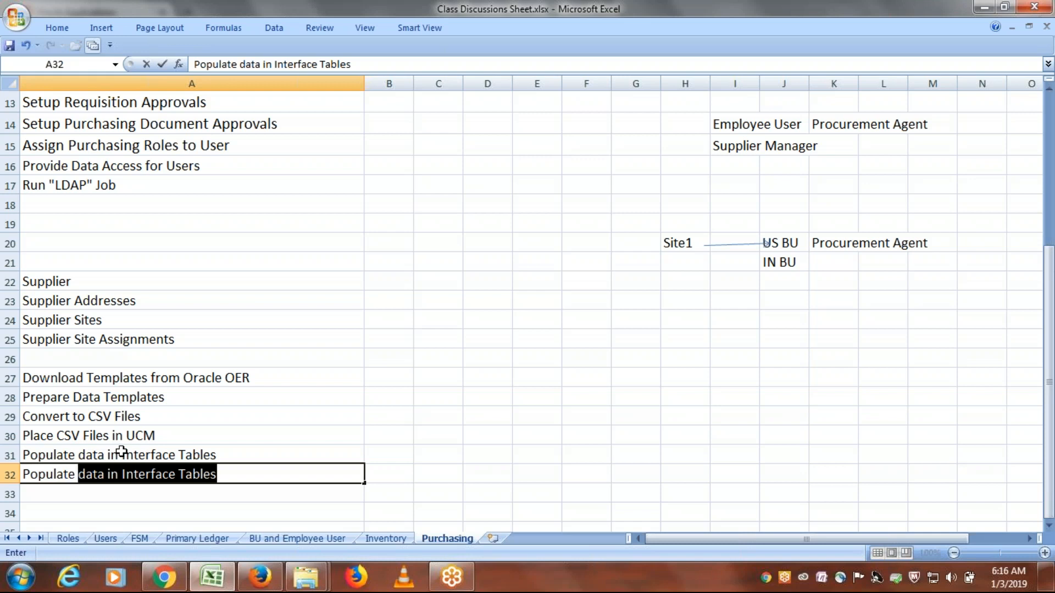
pyautogui.click(175, 474)
pyautogui.press('BackSpace')
pyautogui.press('BackSpace')
pyautogui.press('BackSpace')
pyautogui.press('BackSpace')
pyautogui.press('BackSpace')
pyautogui.press('BackSpace')
pyautogui.press('BackSpace')
pyautogui.press('BackSpace')
pyautogui.press('BackSpace')
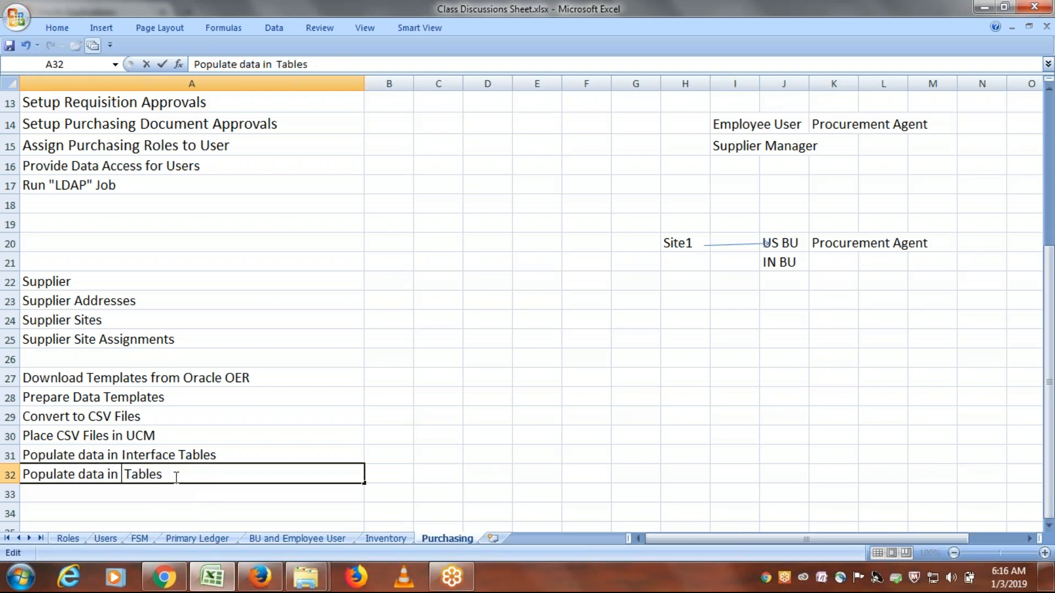
pyautogui.write('Base')
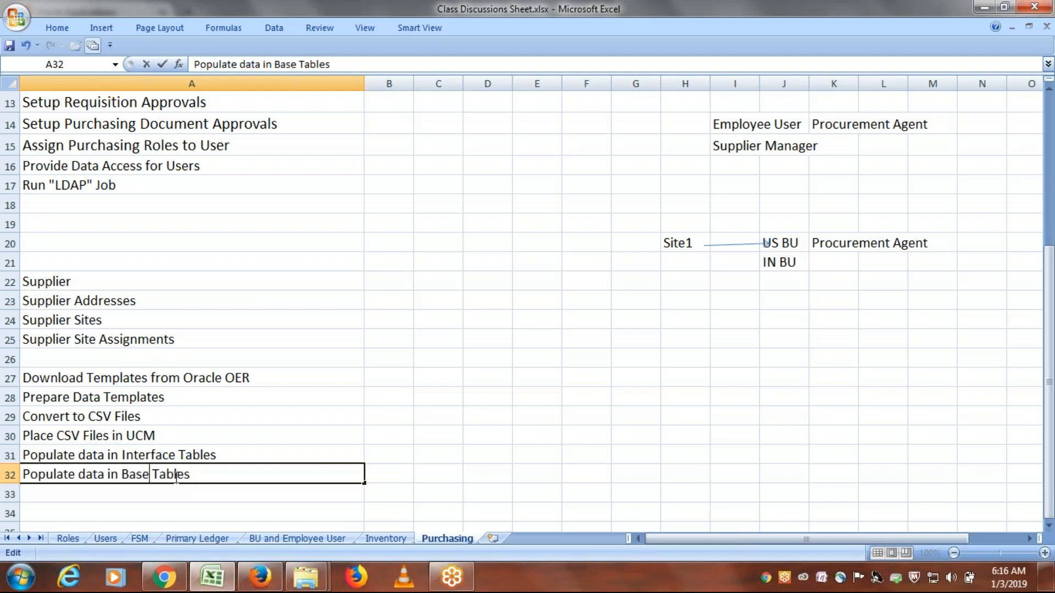
pyautogui.click(225, 492)
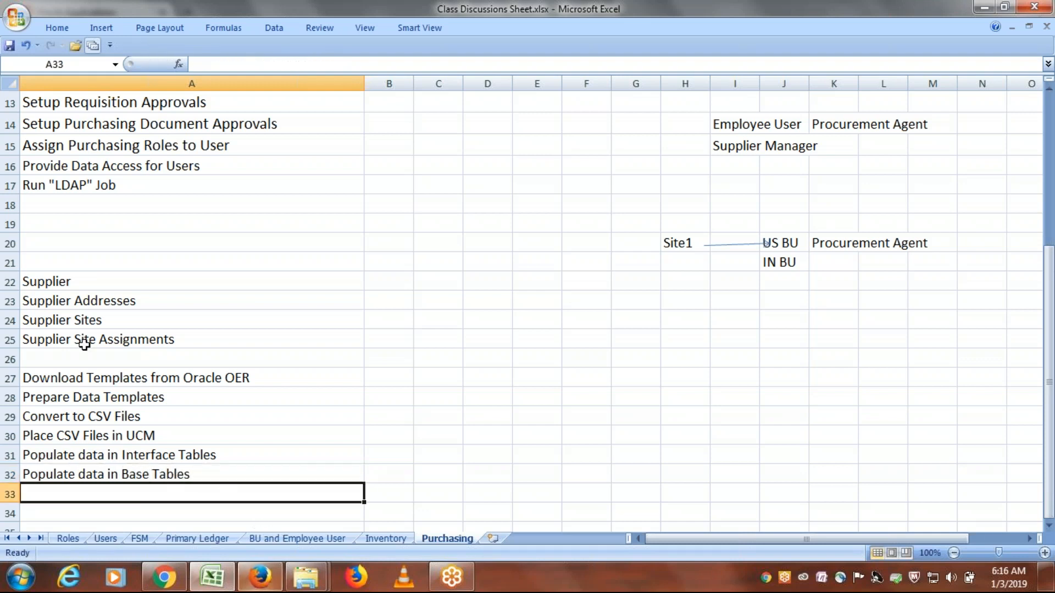
# - Review the load process steps in A27:A32 against the supplier objects in A22:A25, ending on the template download step
pyautogui.moveTo(154, 378); pyautogui.dragTo(170, 473)
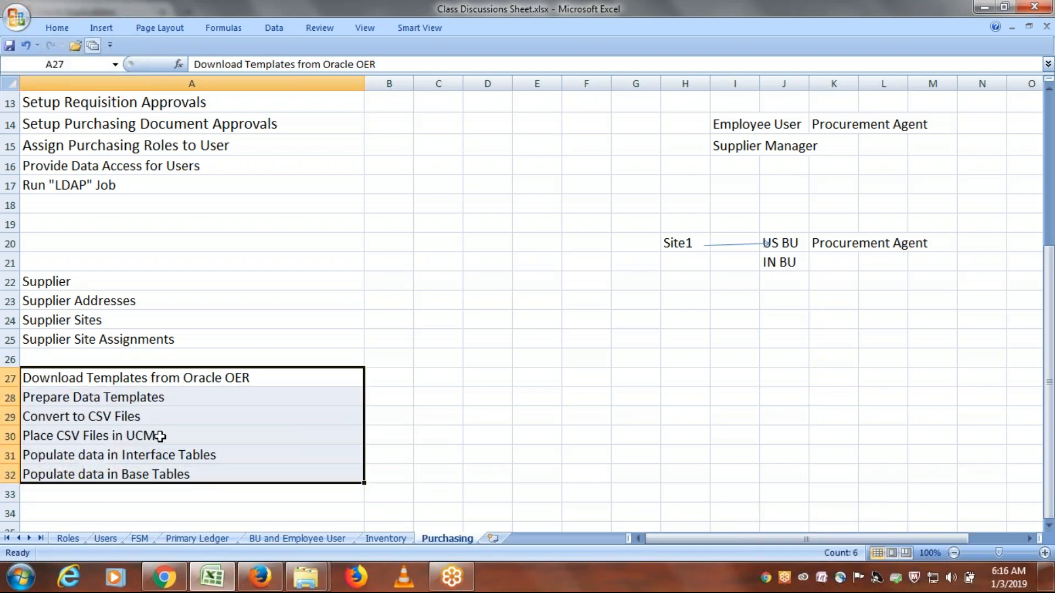
pyautogui.click(160, 437)
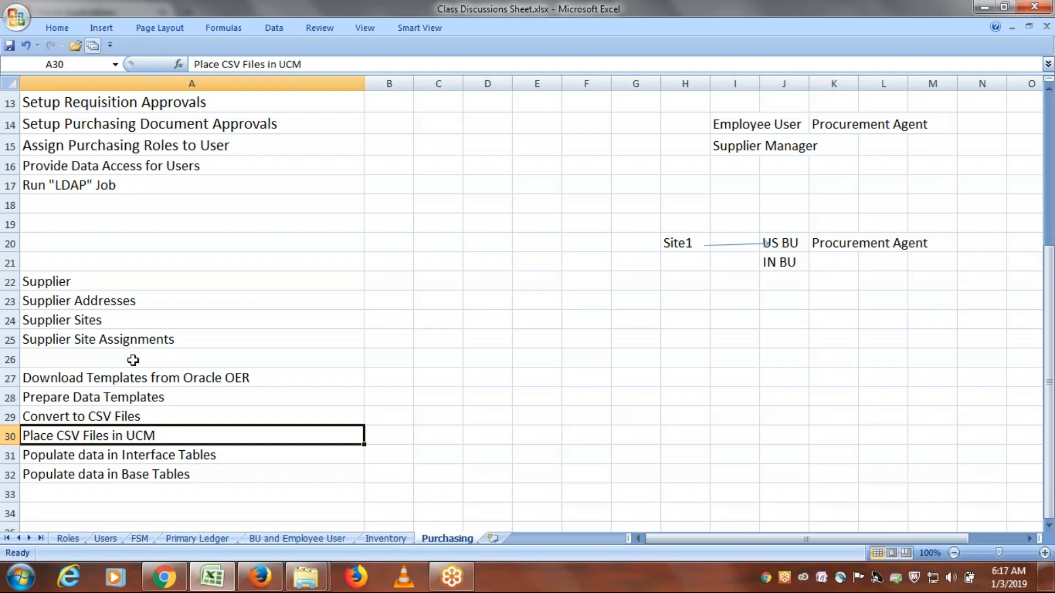
pyautogui.moveTo(78, 281); pyautogui.dragTo(82, 322)
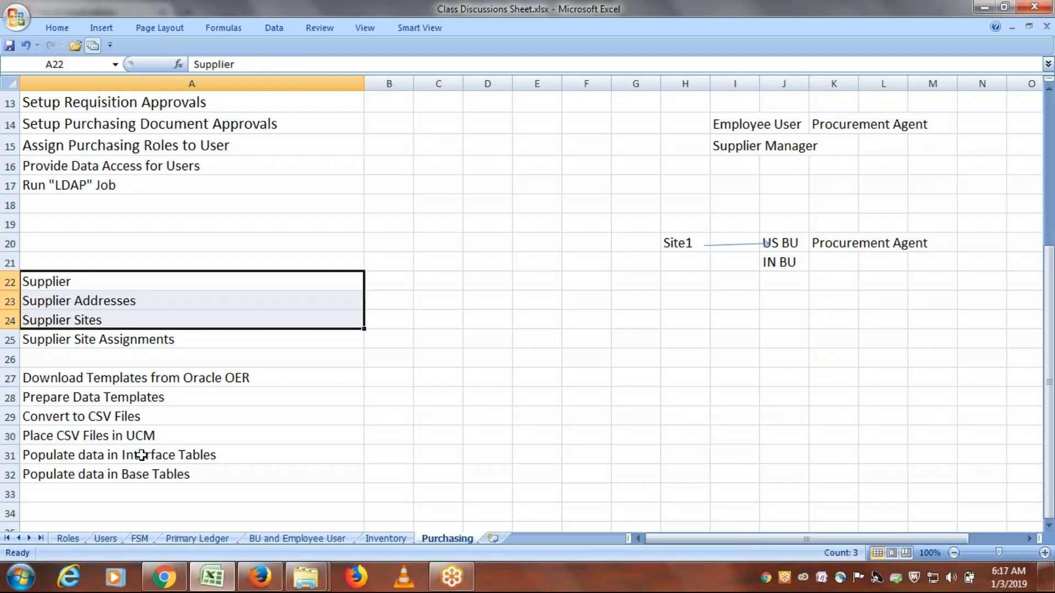
pyautogui.click(135, 438)
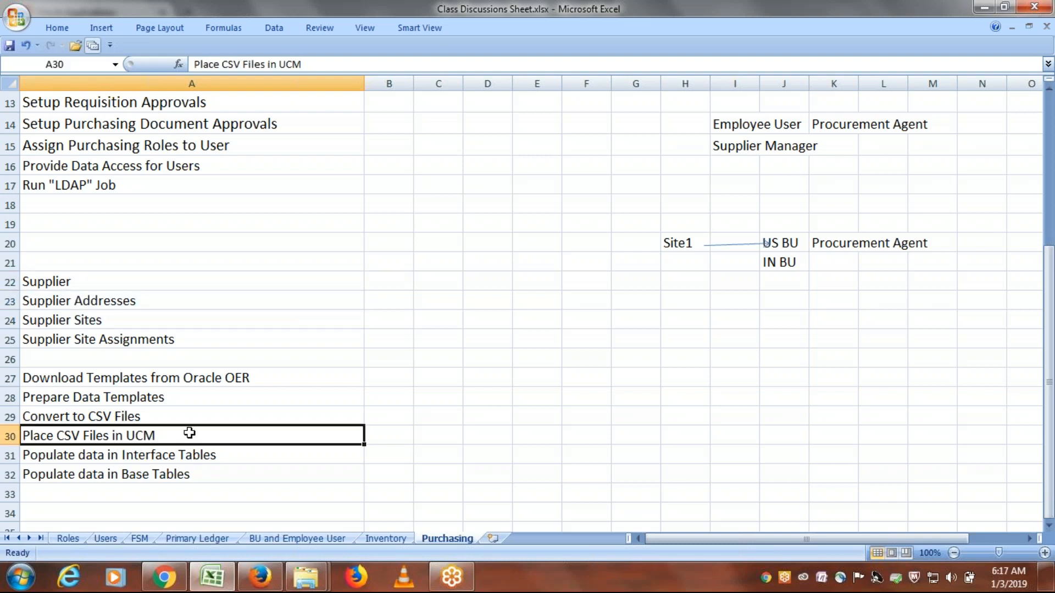
pyautogui.click(175, 452)
pyautogui.moveTo(175, 451); pyautogui.dragTo(174, 470)
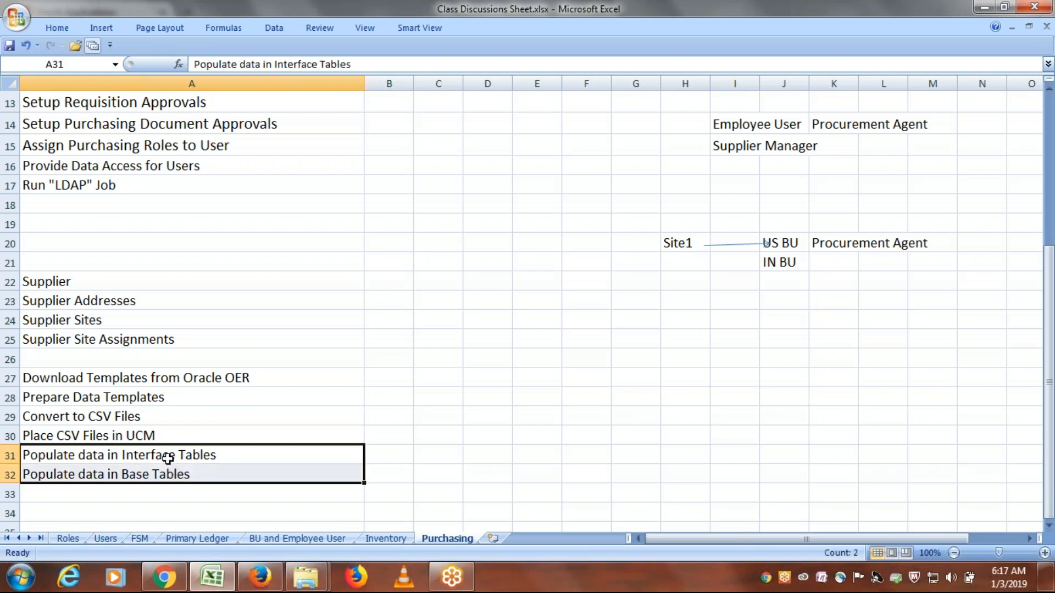
pyautogui.click(156, 437)
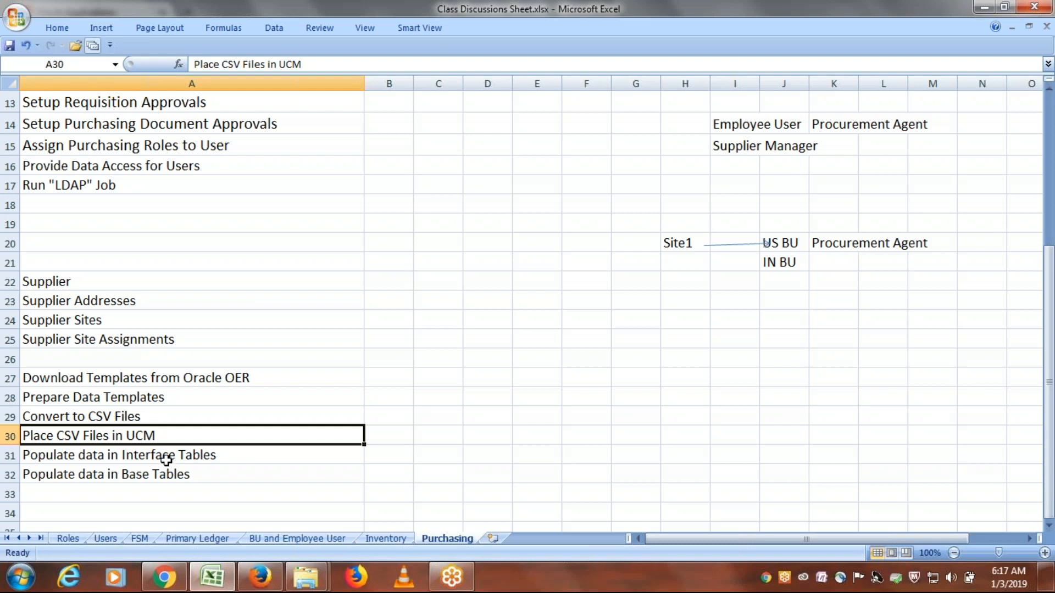
pyautogui.moveTo(156, 456); pyautogui.dragTo(158, 476)
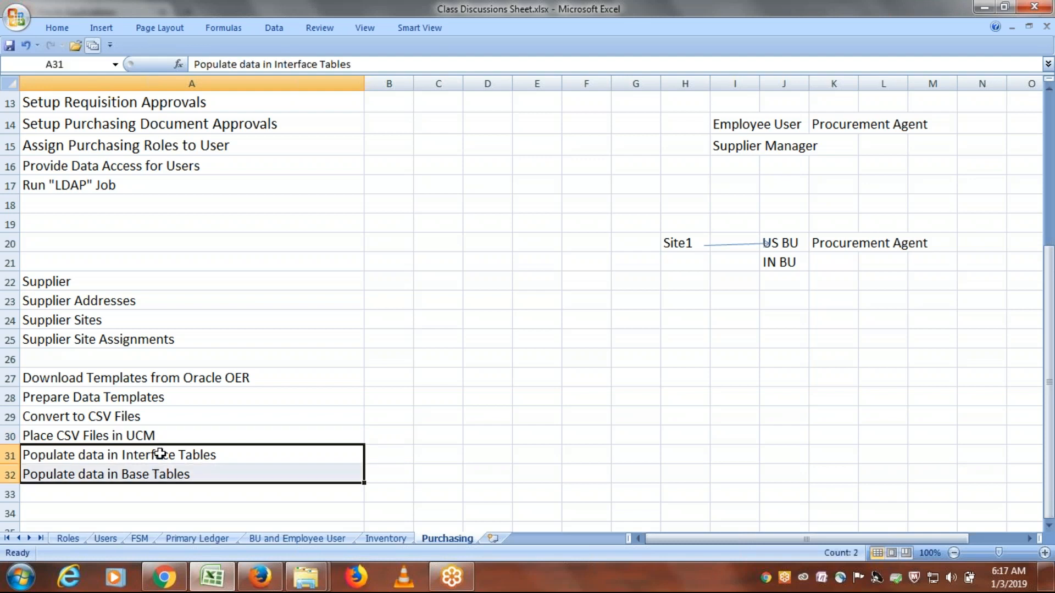
pyautogui.click(160, 435)
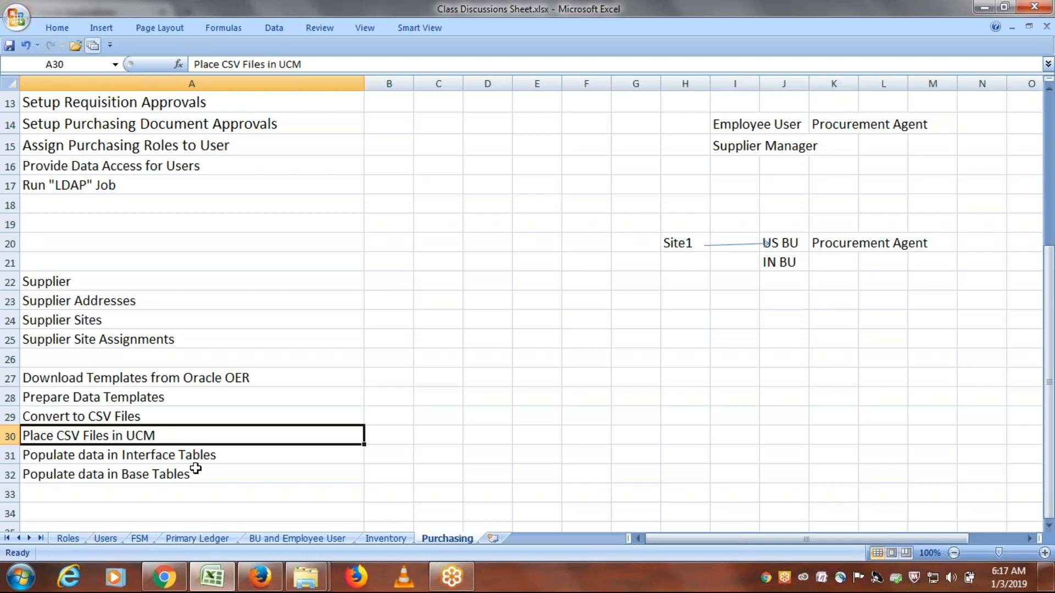
pyautogui.moveTo(198, 456); pyautogui.dragTo(199, 478)
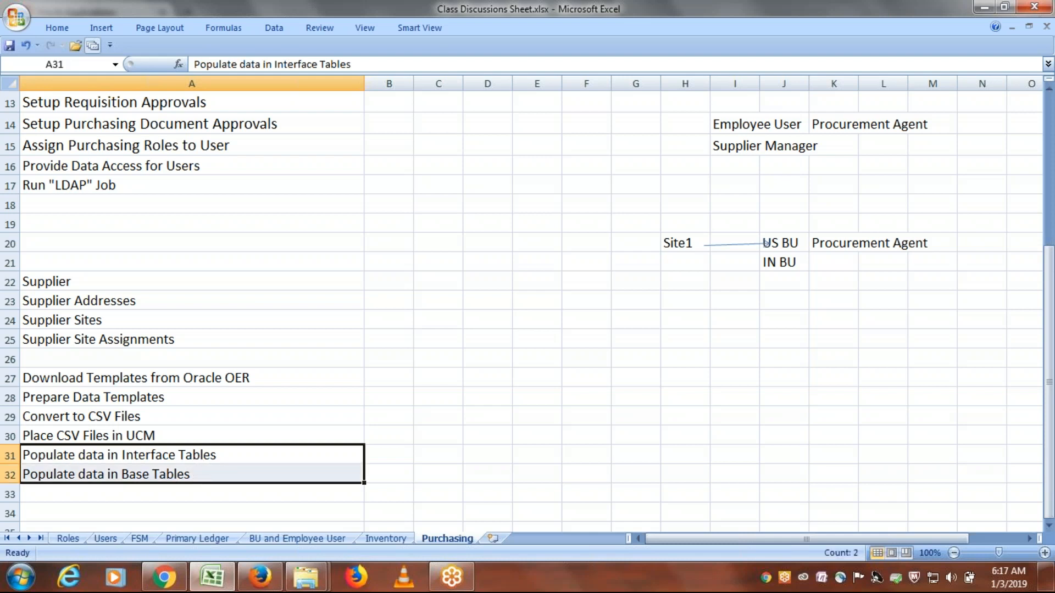
pyautogui.click(169, 434)
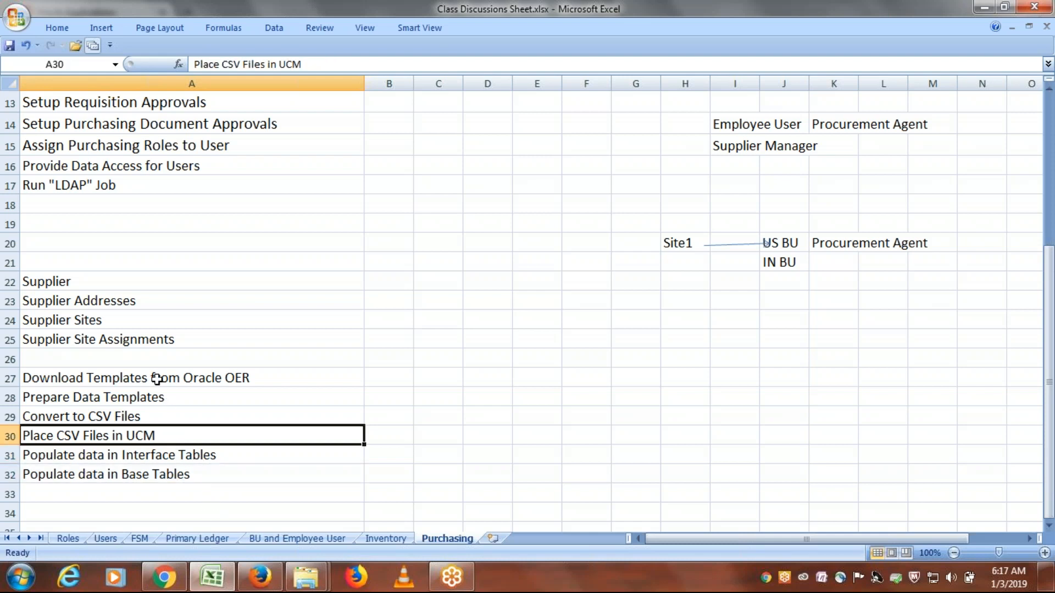
pyautogui.moveTo(158, 379); pyautogui.dragTo(171, 471)
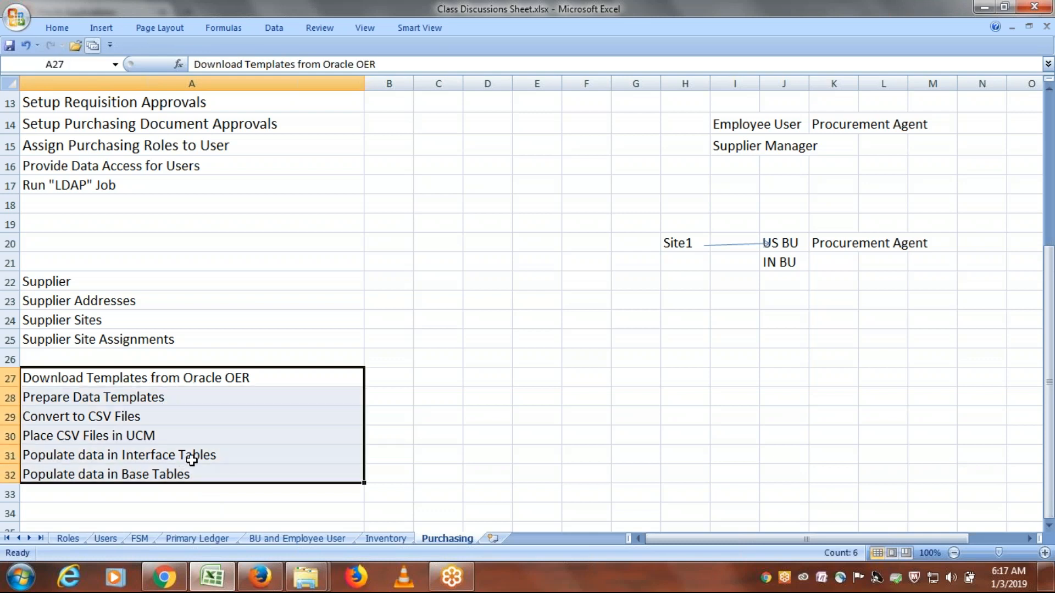
pyautogui.click(168, 435)
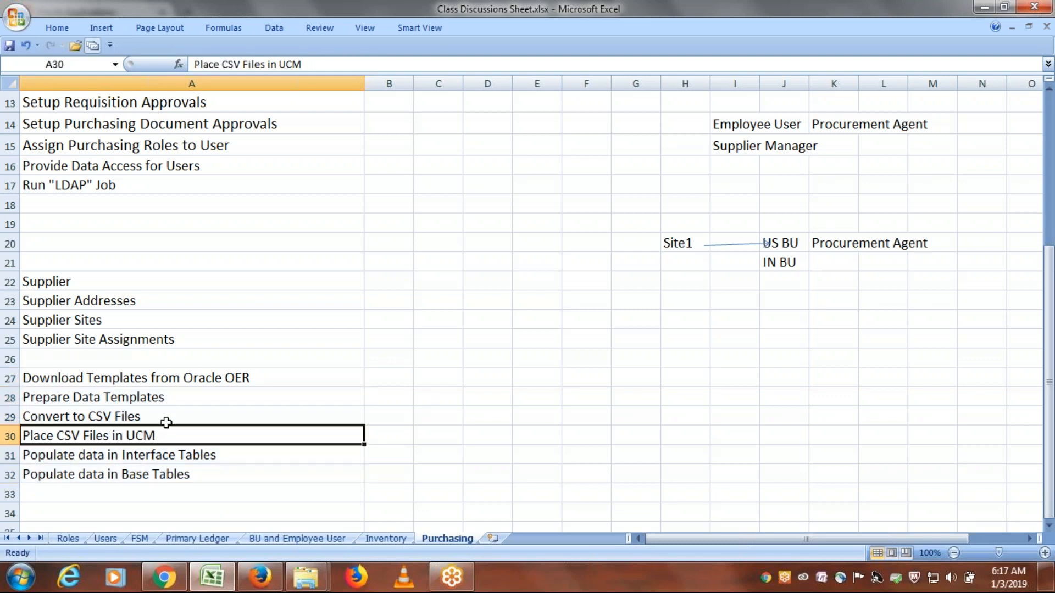
pyautogui.moveTo(77, 283); pyautogui.dragTo(91, 338)
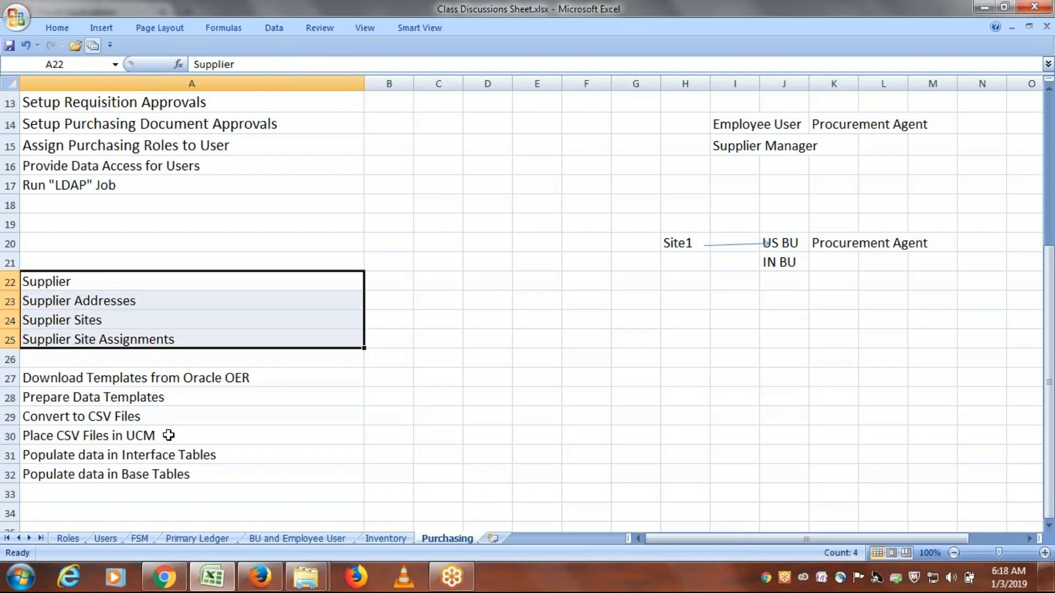
pyautogui.click(135, 434)
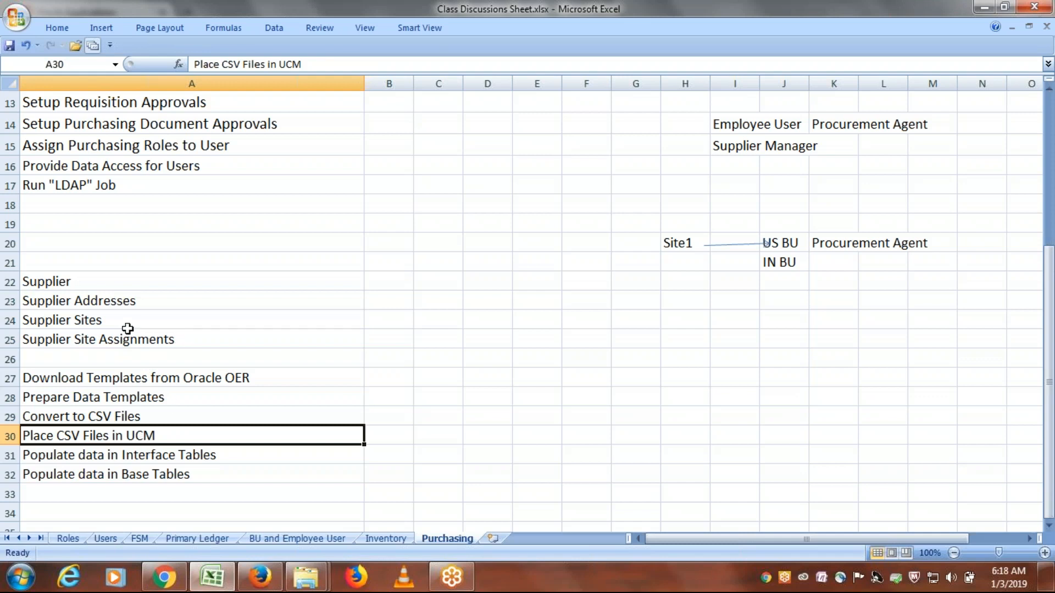
pyautogui.moveTo(125, 321); pyautogui.dragTo(136, 346)
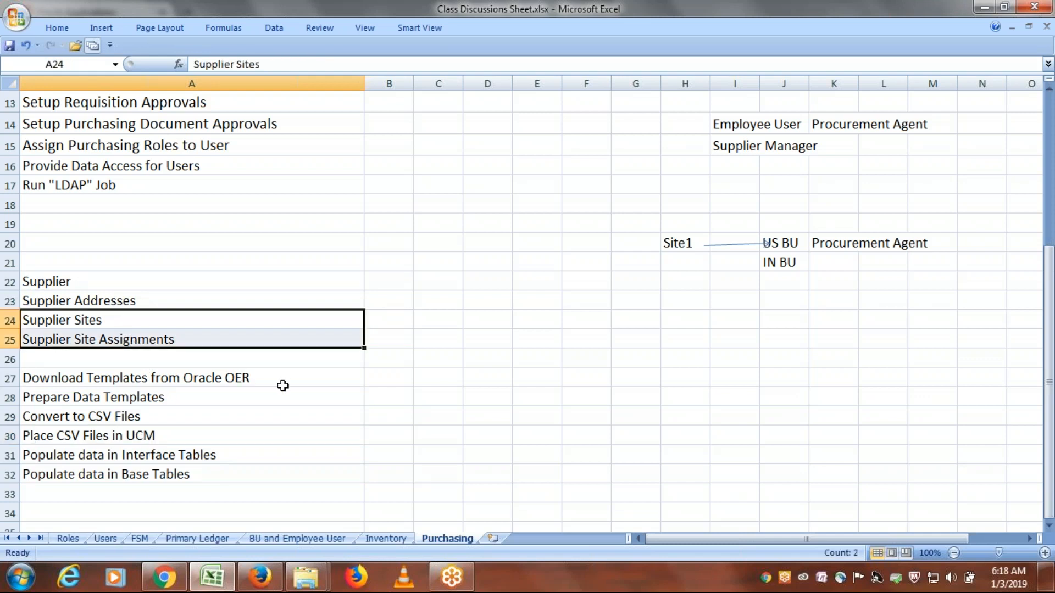
pyautogui.click(248, 379)
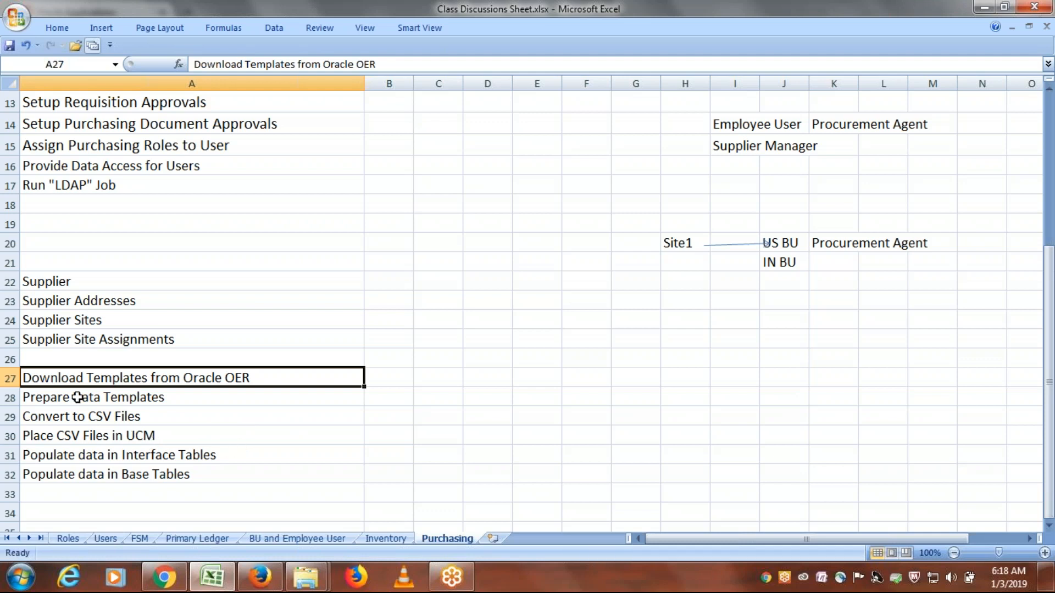
# - Switch to Firefox and open google.com in a new browser tab
pyautogui.click(270, 584)
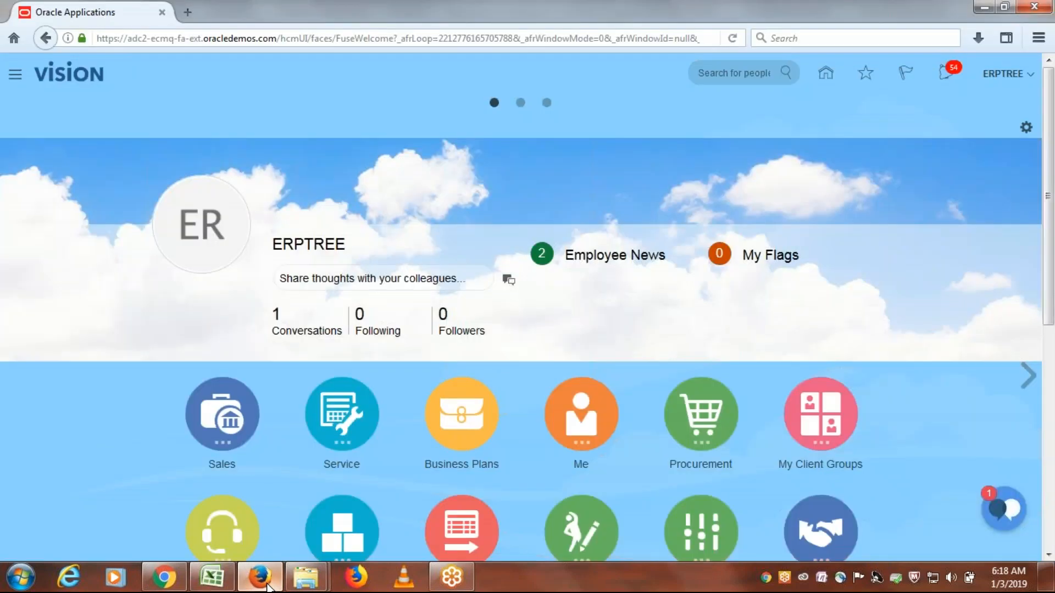
pyautogui.click(186, 11)
pyautogui.write('google')
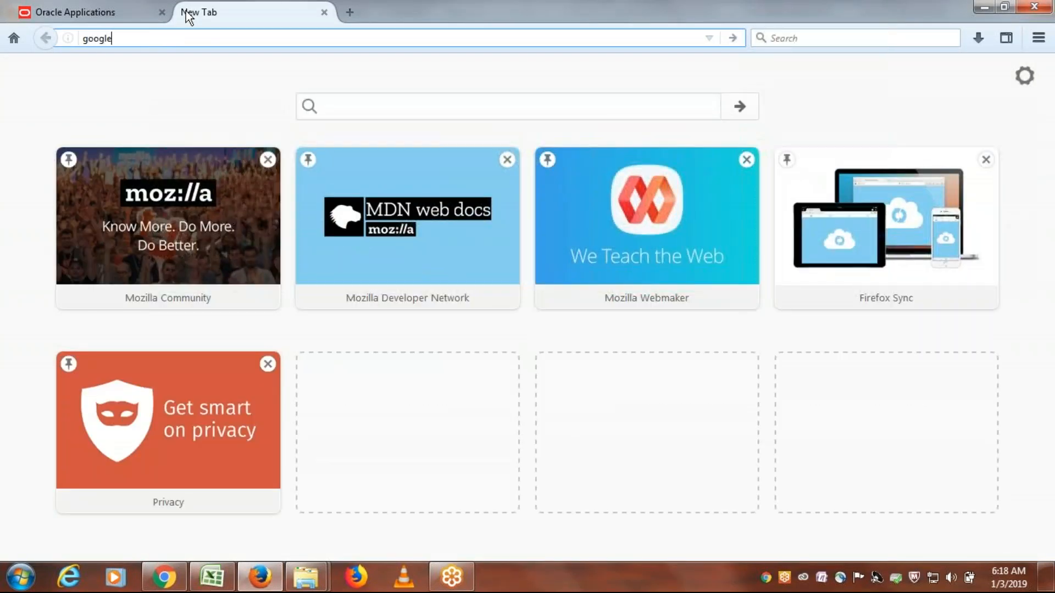
pyautogui.write('.com')
pyautogui.press('Return')
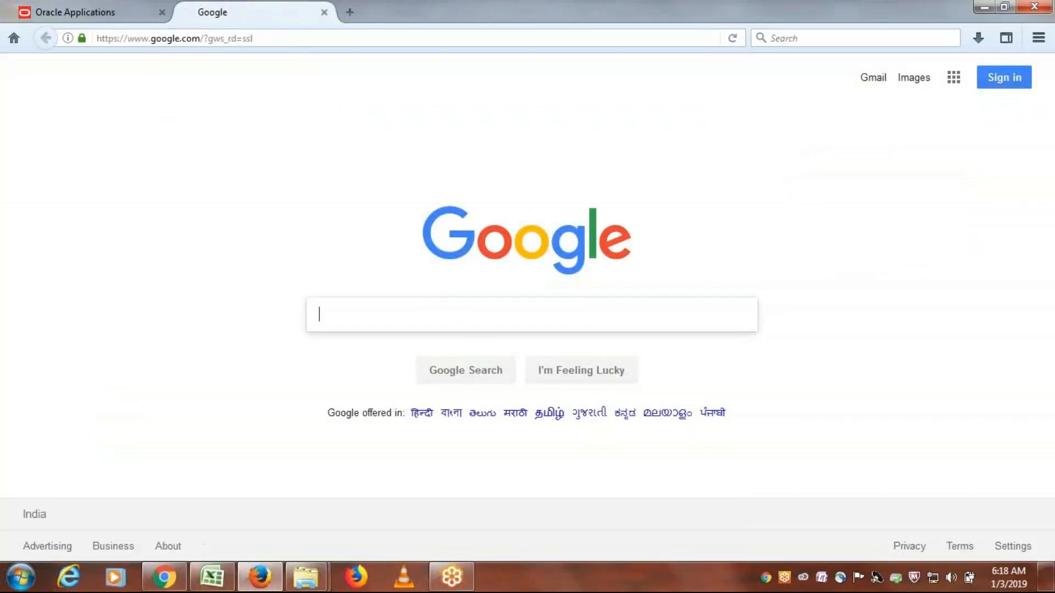
# - Search Google for "Oracle OER" and open the Oracle Enterprise Repository for Oracle Fusion Applications result
pyautogui.write('Oracle OER')
pyautogui.press('Return')
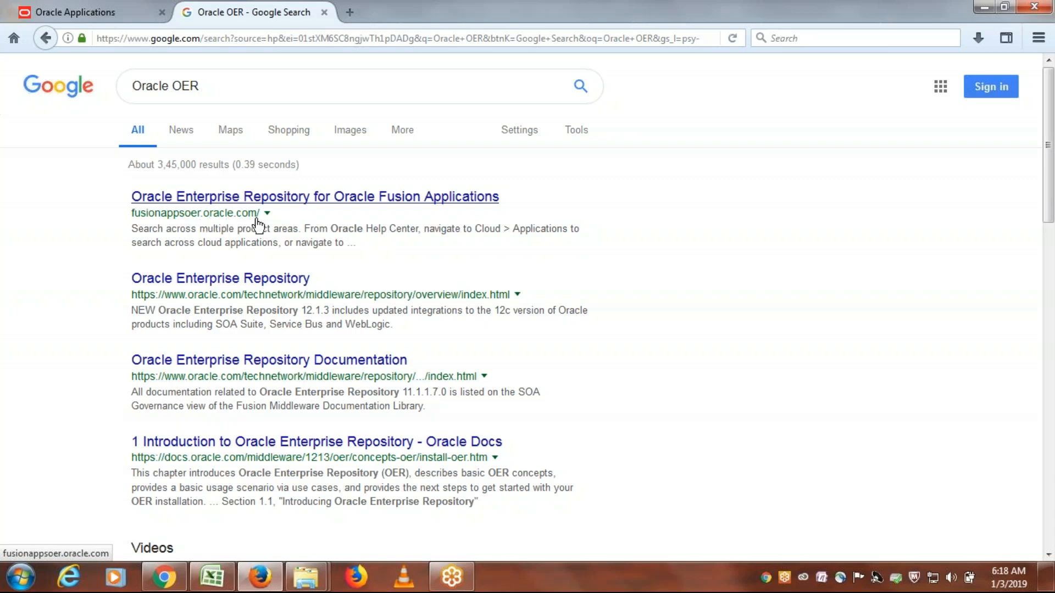
pyautogui.click(225, 198)
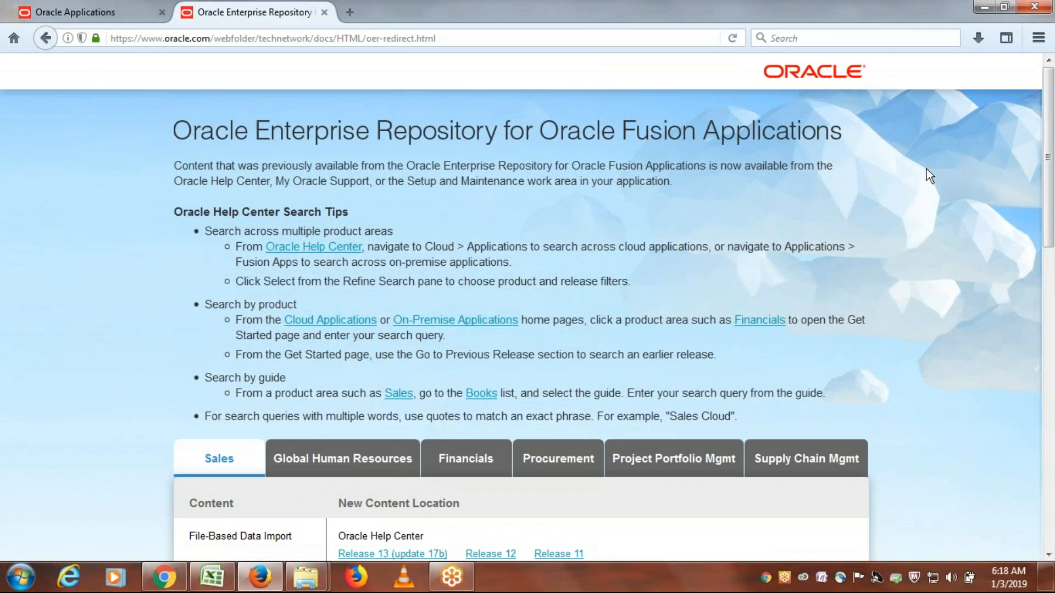
# - Recheck the supplier objects in A22:A25 in Excel, and return to the repository page in Firefox to view its product area sections
pyautogui.hotkey('alt', 'Tab')
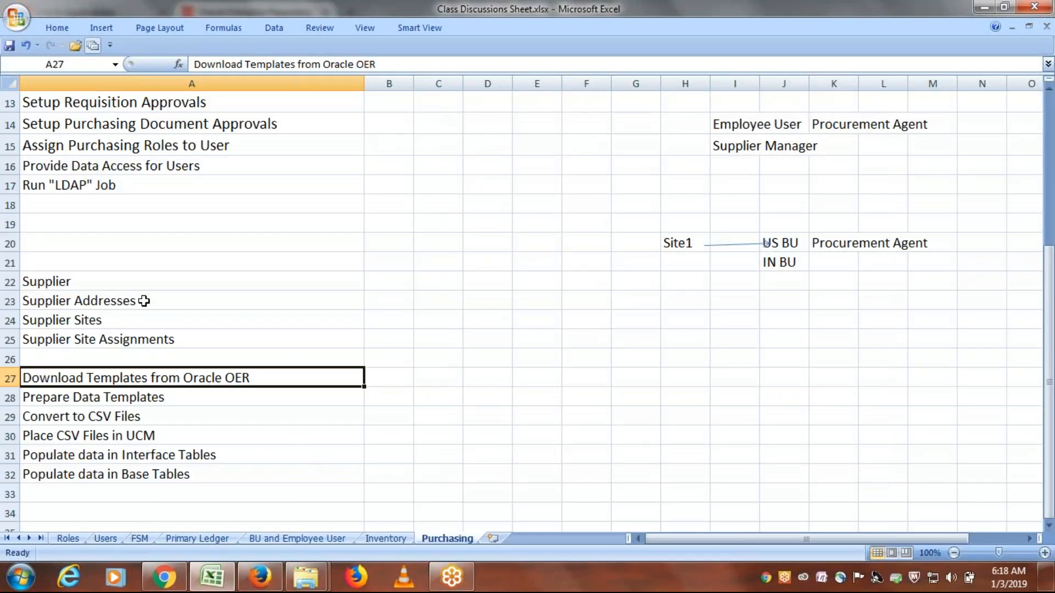
pyautogui.moveTo(118, 278); pyautogui.dragTo(149, 333)
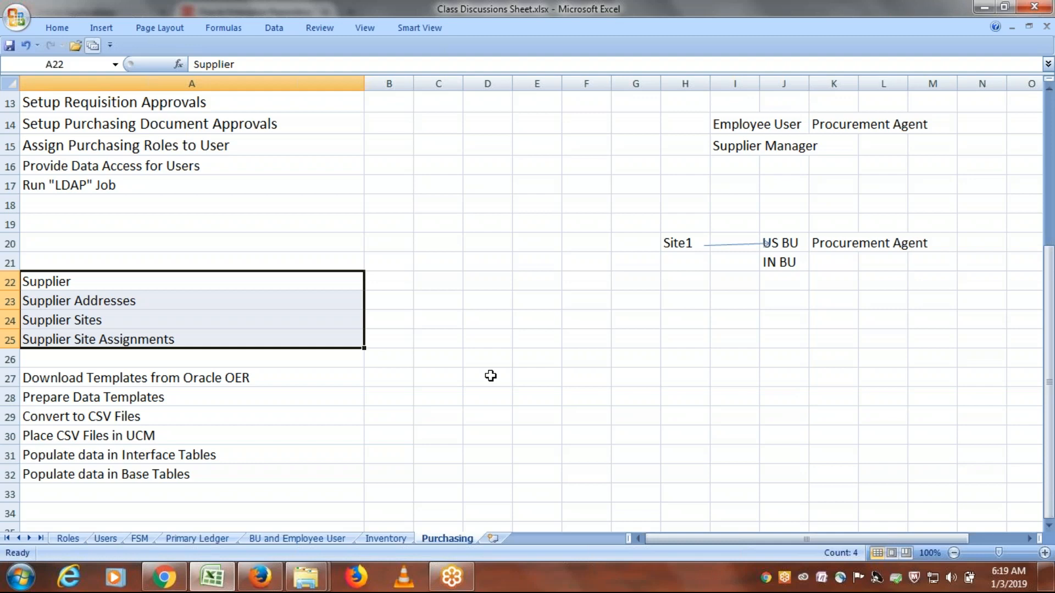
pyautogui.hotkey('alt', 'Tab')
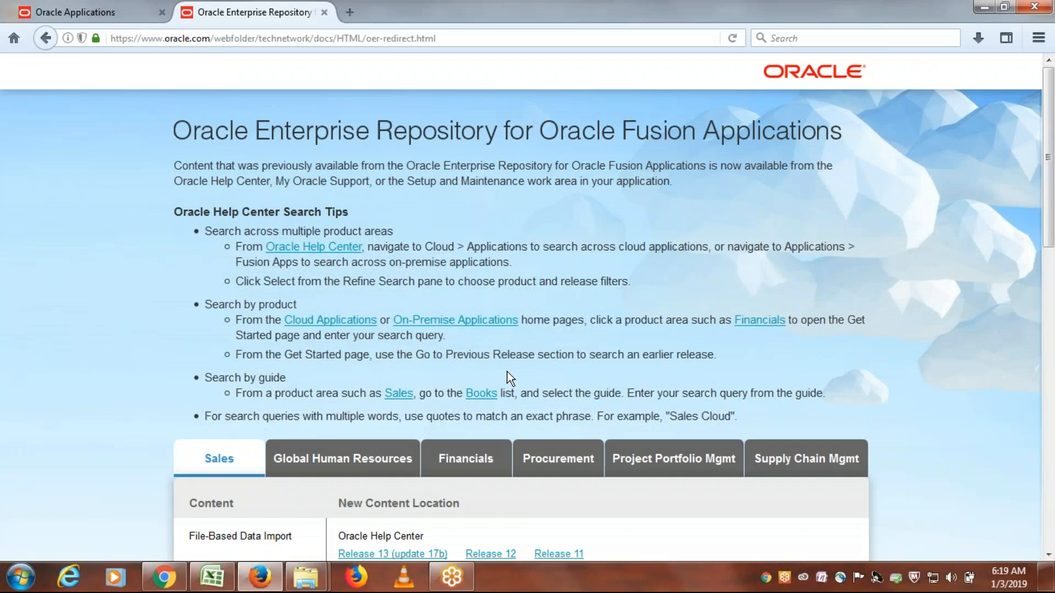
pyautogui.scroll(-3, 632, 420)
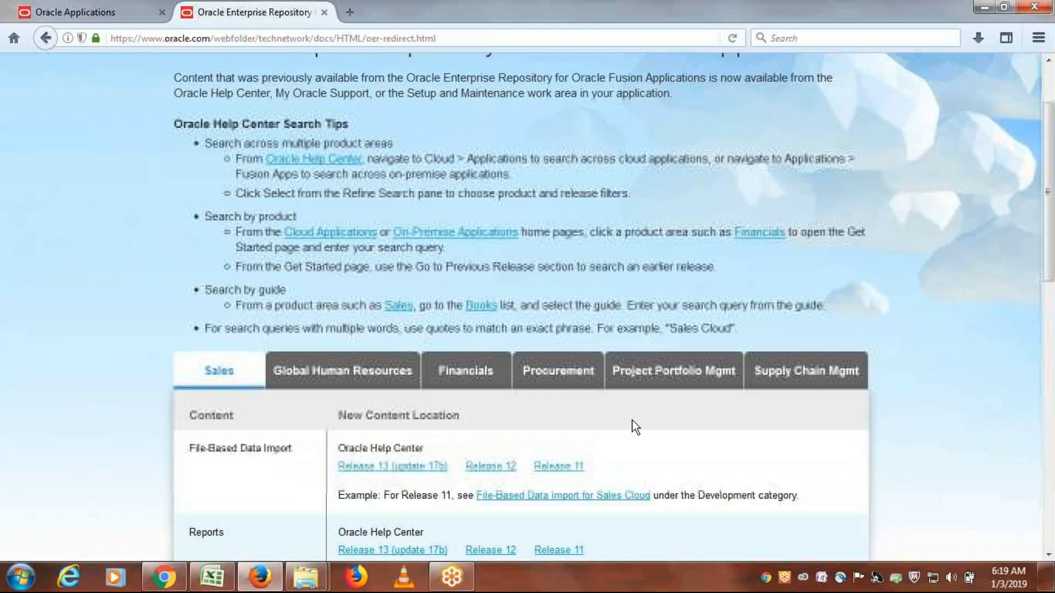
# - Show the Procurement content locations and open the Release 13 (update 17b) link for File-Based Data Import
pyautogui.click(561, 378)
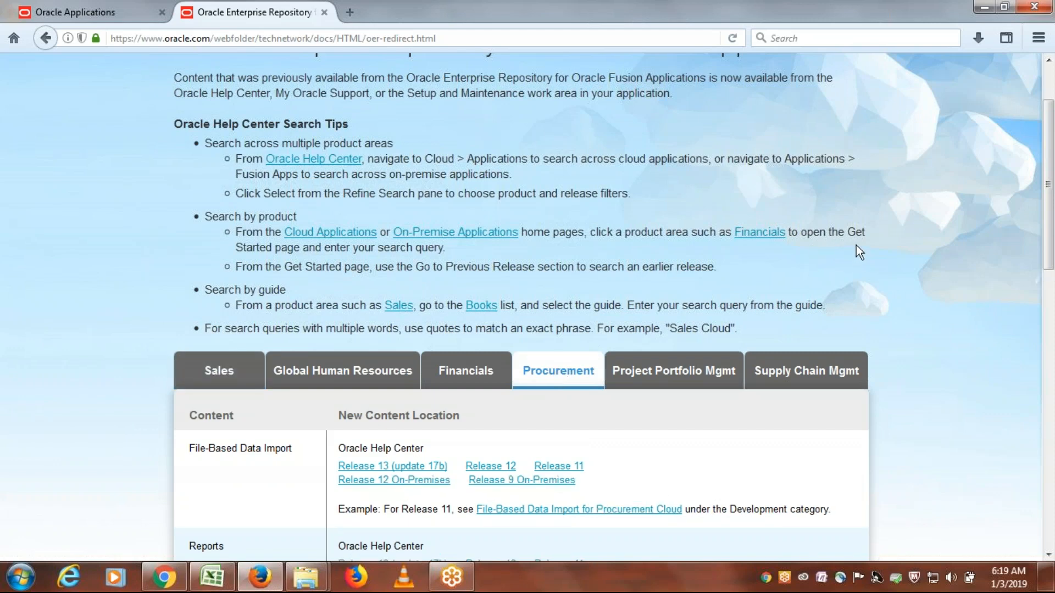
pyautogui.scroll(-3, 855, 251)
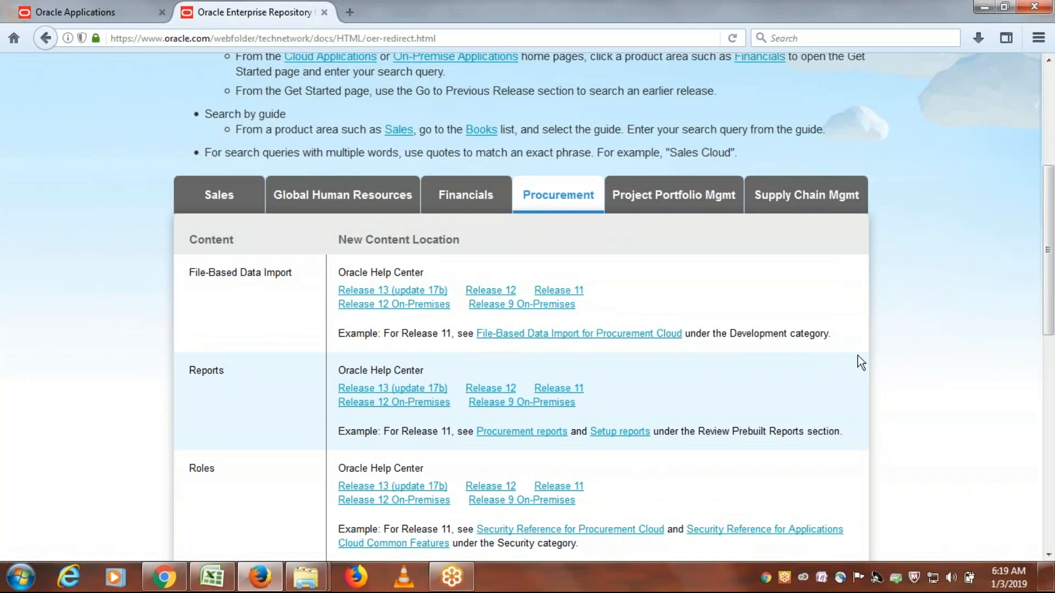
pyautogui.click(371, 292)
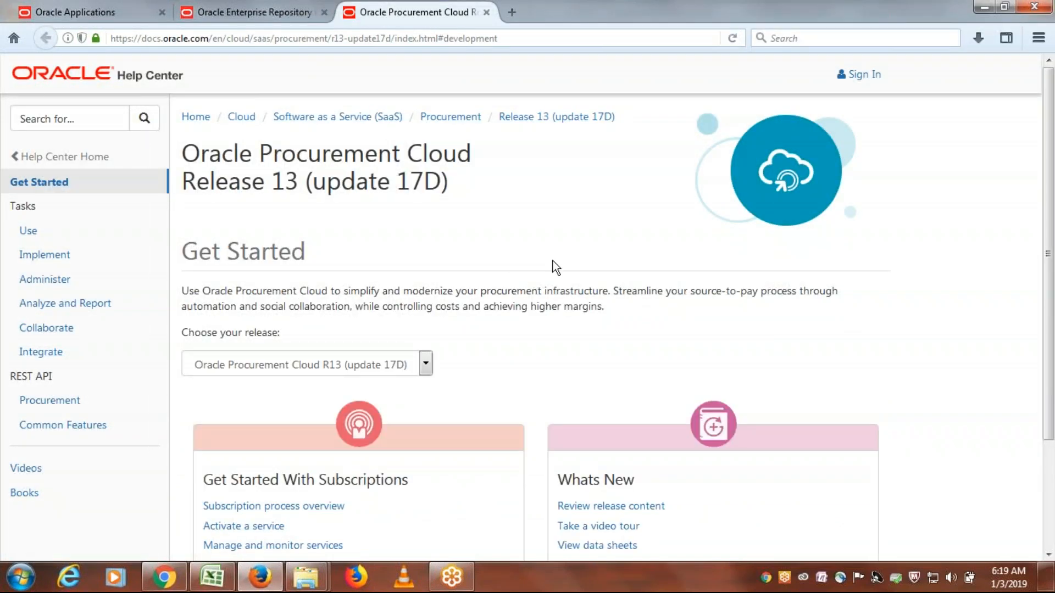
# - Open the Use tasks of Oracle Procurement Cloud and go to the guide for getting started with file-based data import
pyautogui.scroll(-3, 552, 275)
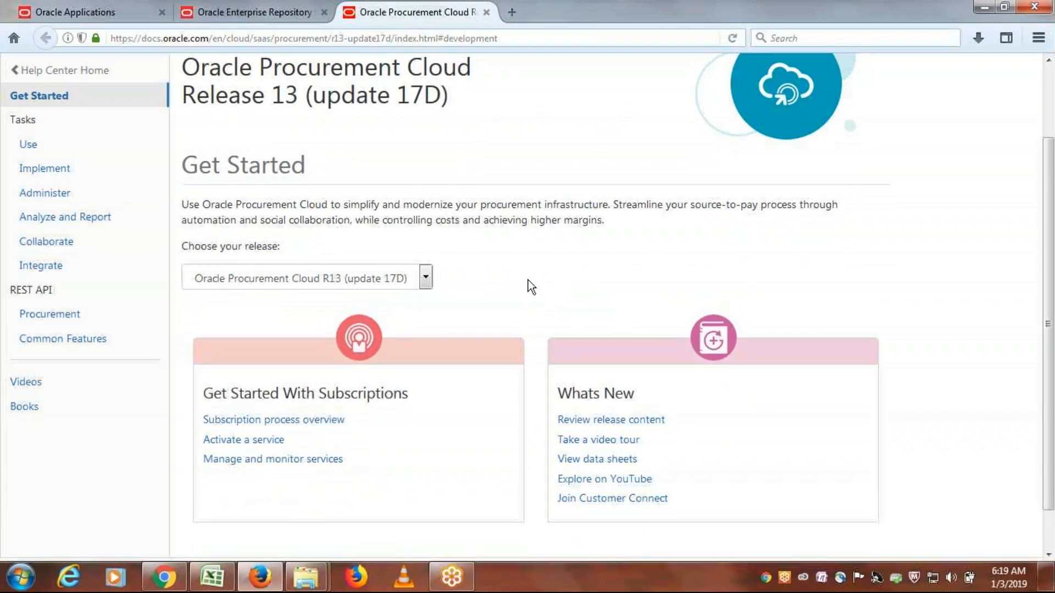
pyautogui.scroll(3, 531, 286)
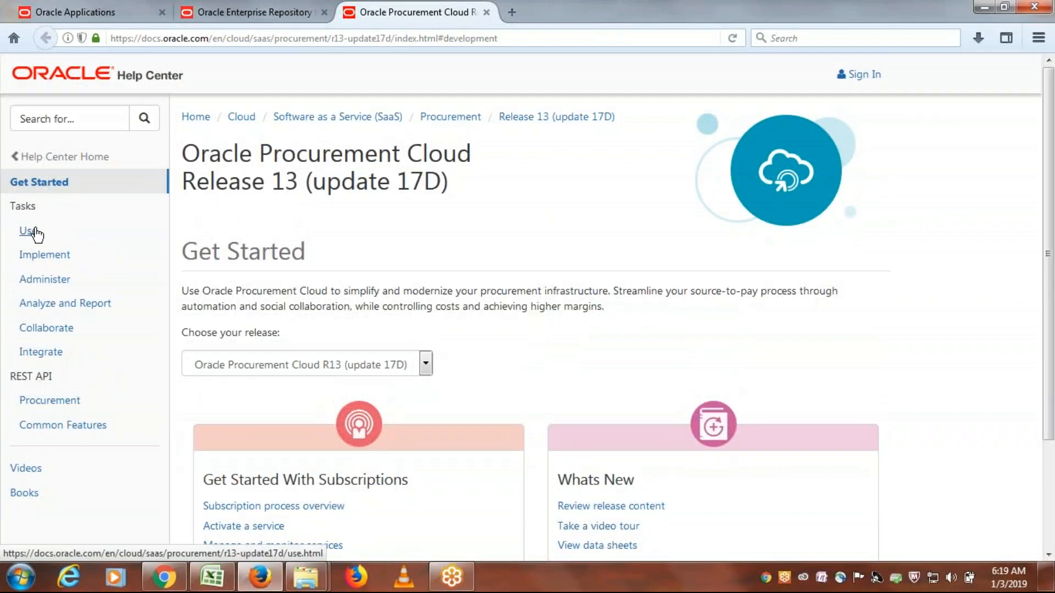
pyautogui.click(30, 231)
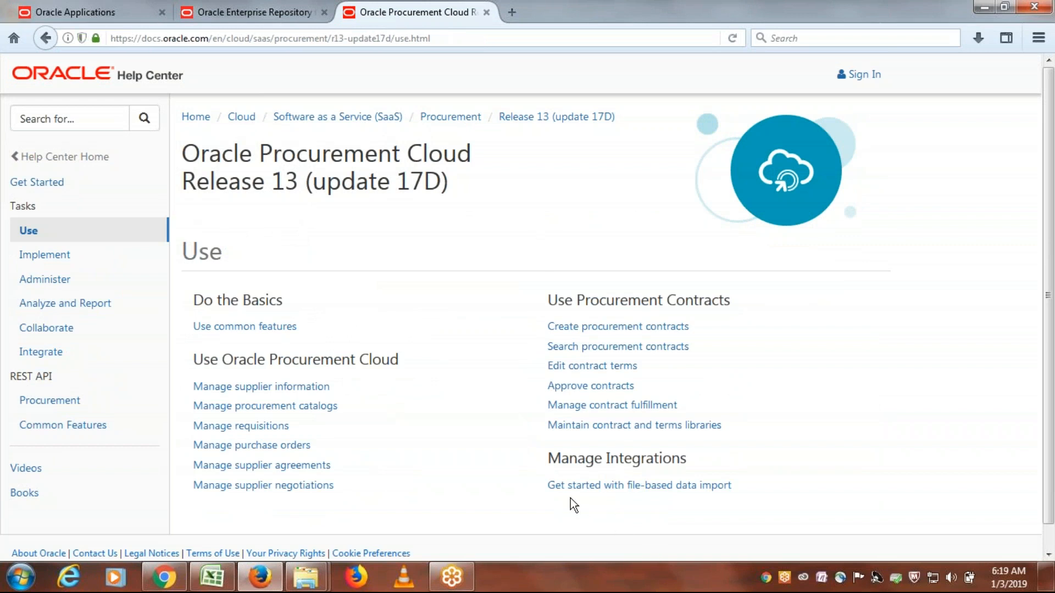
pyautogui.moveTo(538, 492); pyautogui.dragTo(721, 511)
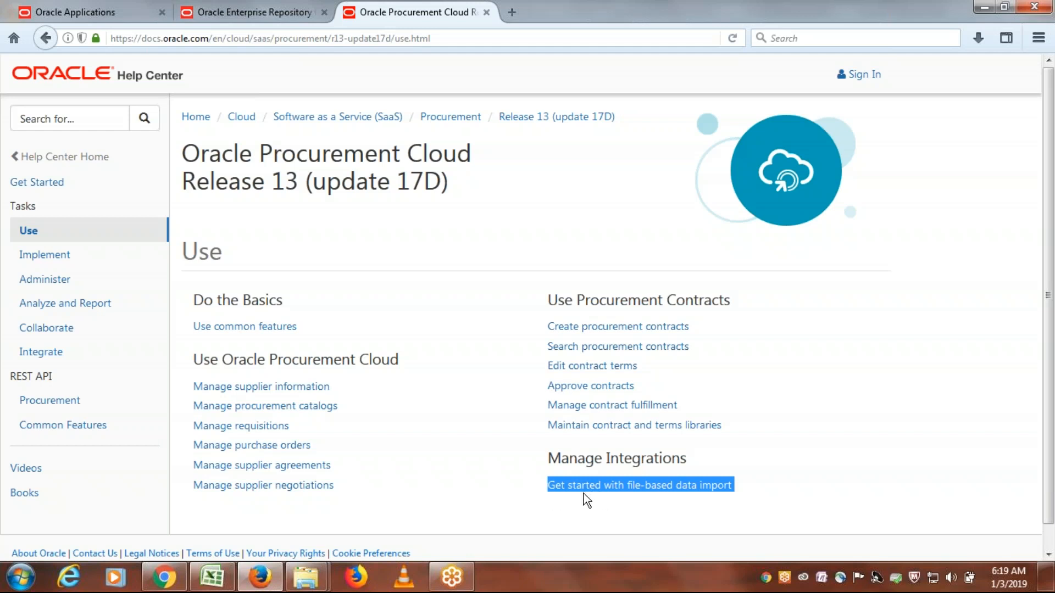
pyautogui.click(766, 488)
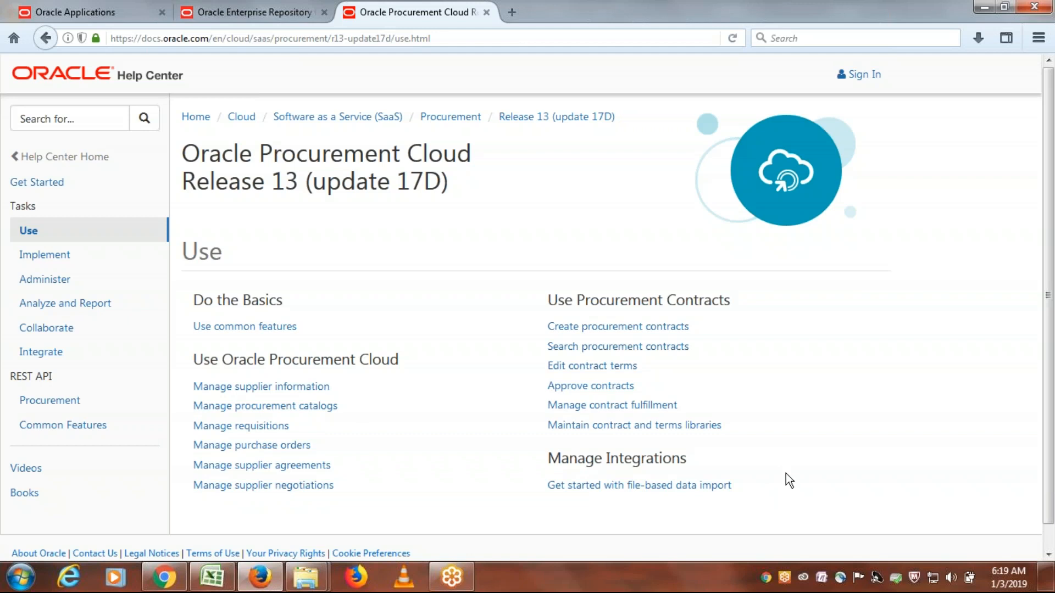
pyautogui.click(662, 489)
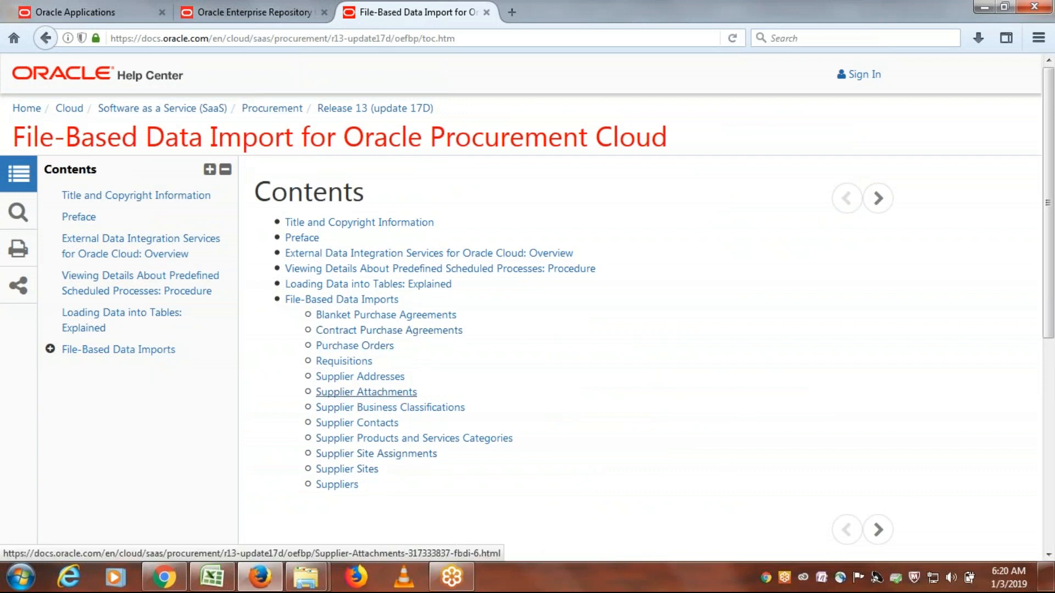
# - Switch to Excel to recheck the supplier objects in A22:A25, and return to the guide's contents in Firefox
pyautogui.hotkey('alt', 'Tab')
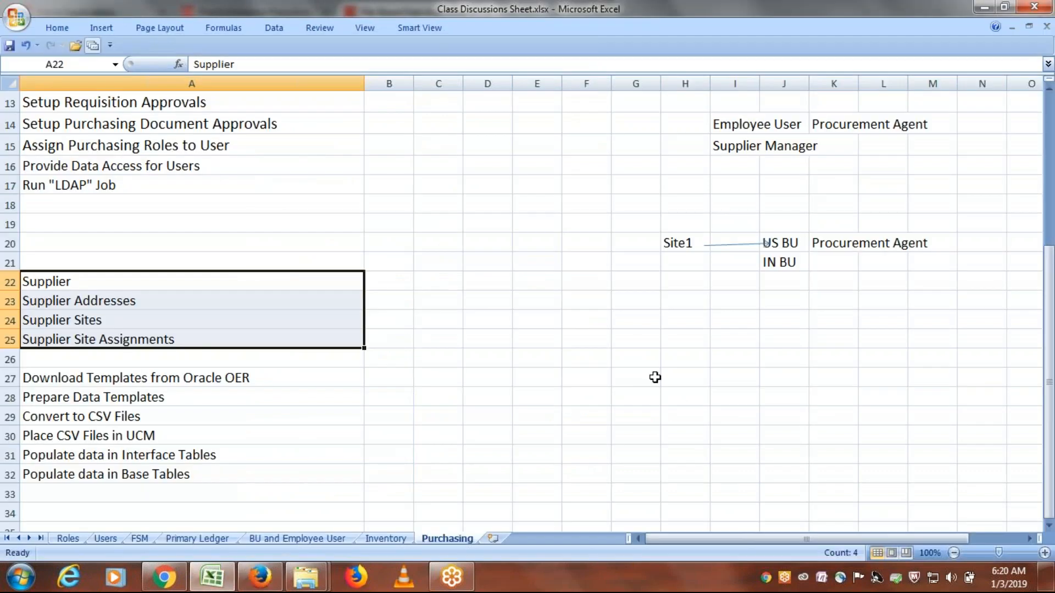
pyautogui.moveTo(88, 288); pyautogui.dragTo(108, 336)
pyautogui.hotkey('alt', 'Tab')
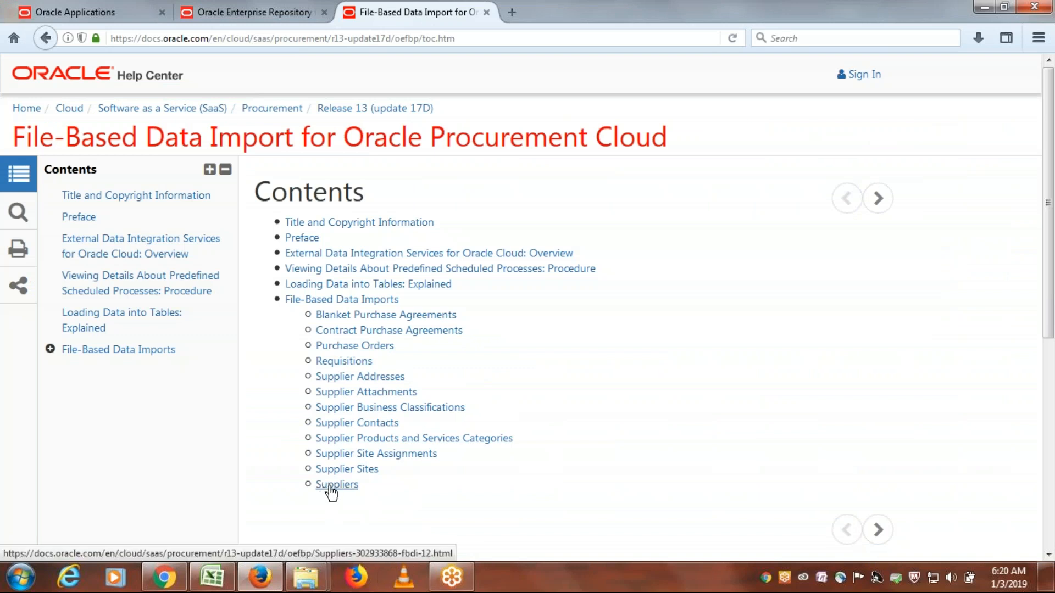
# - Open the Suppliers, Supplier Addresses, Supplier Sites and Supplier Site Assignments pages, each in a new browser tab
pyautogui.rightClick(332, 492)
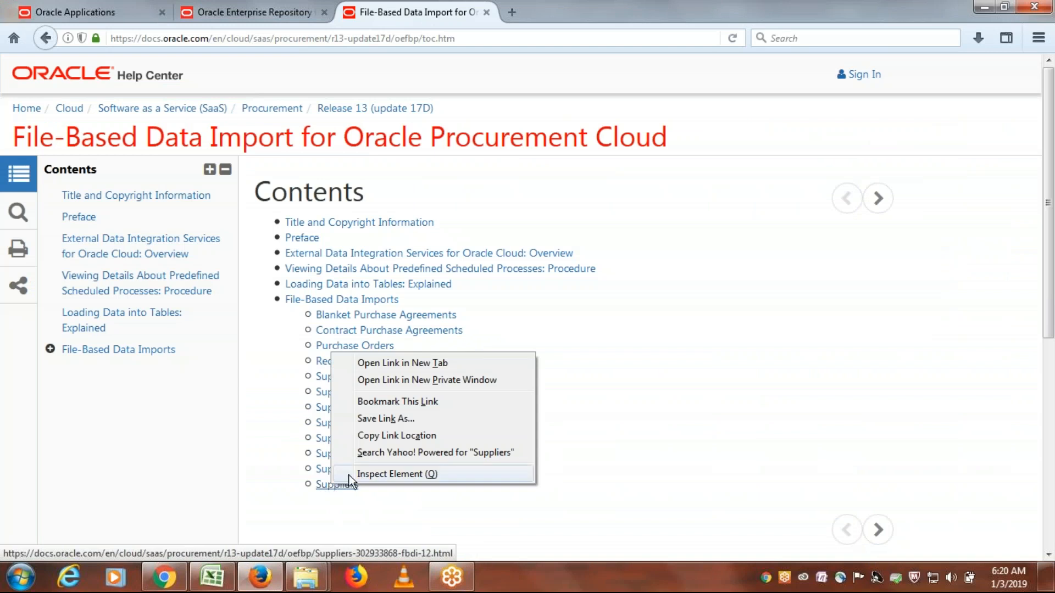
pyautogui.click(407, 364)
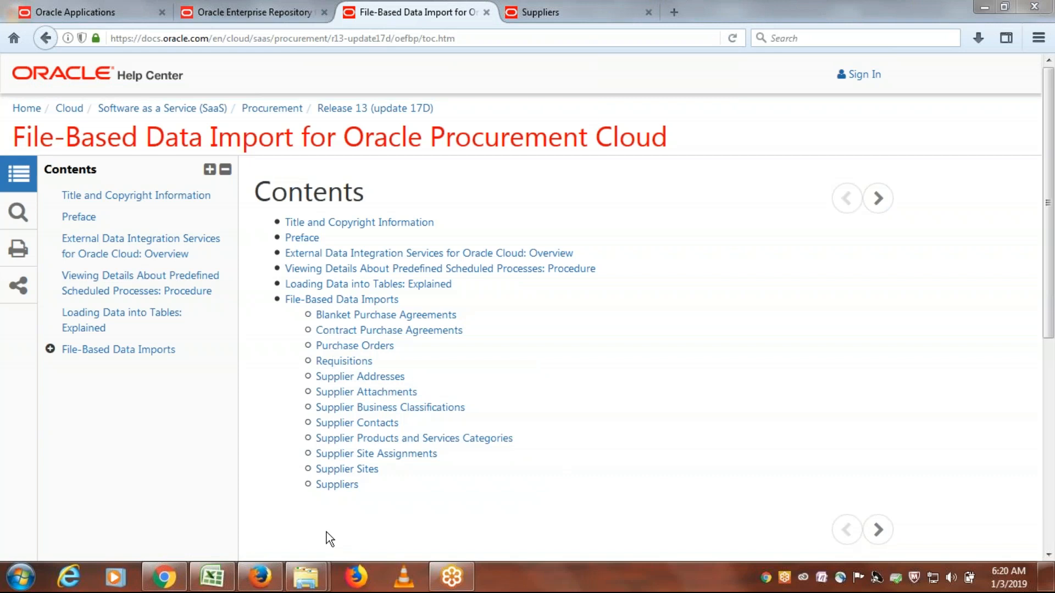
pyautogui.rightClick(369, 379)
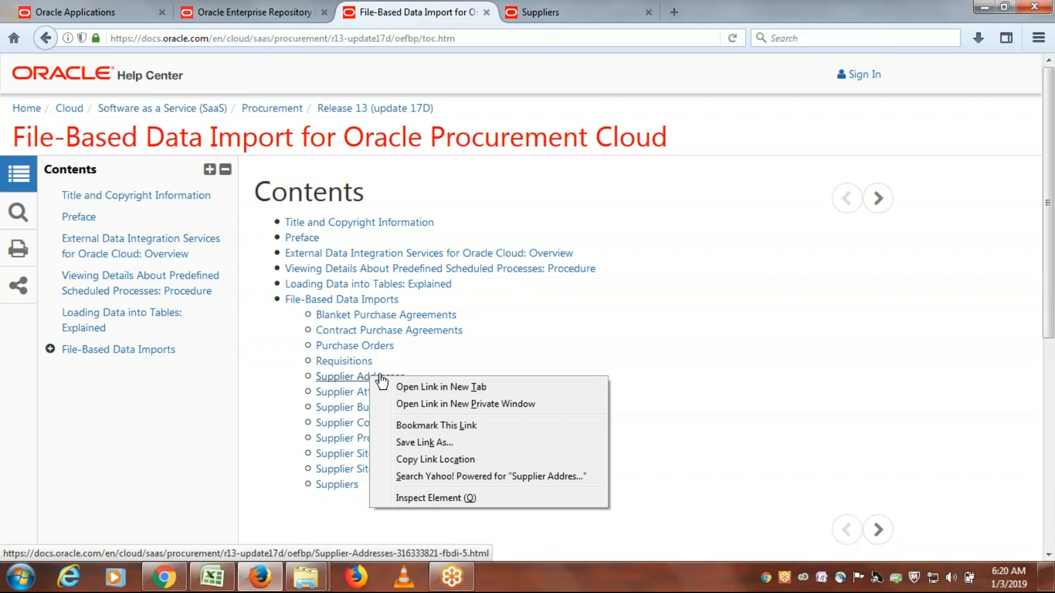
pyautogui.click(409, 387)
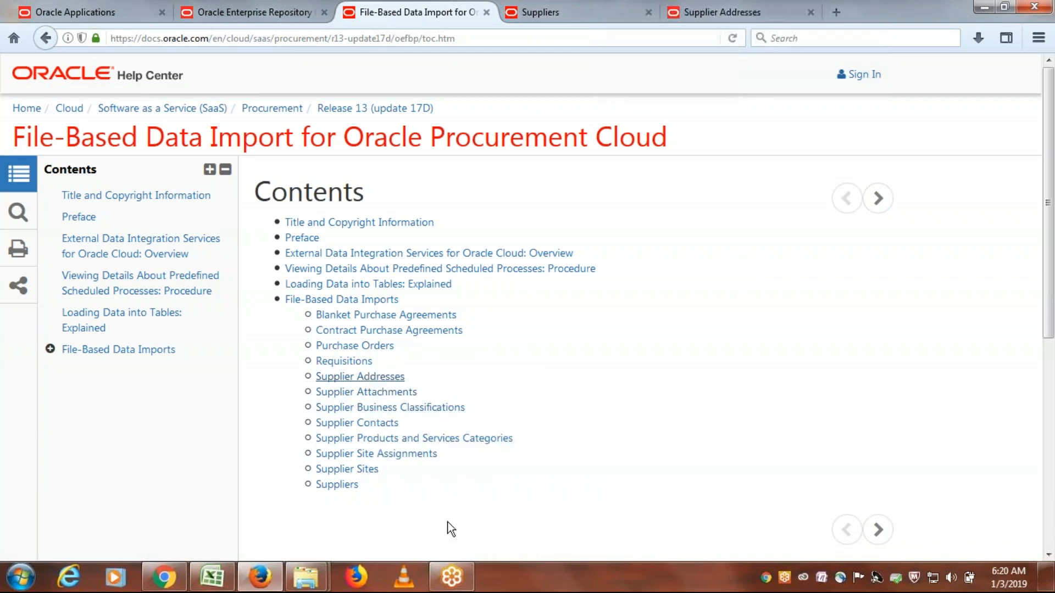
pyautogui.rightClick(361, 470)
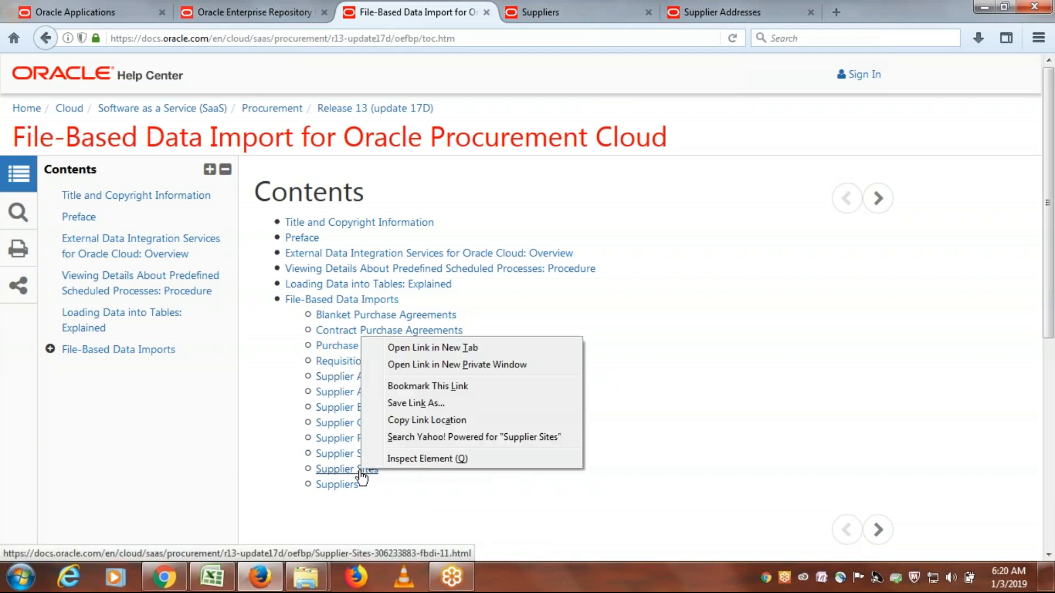
pyautogui.click(427, 349)
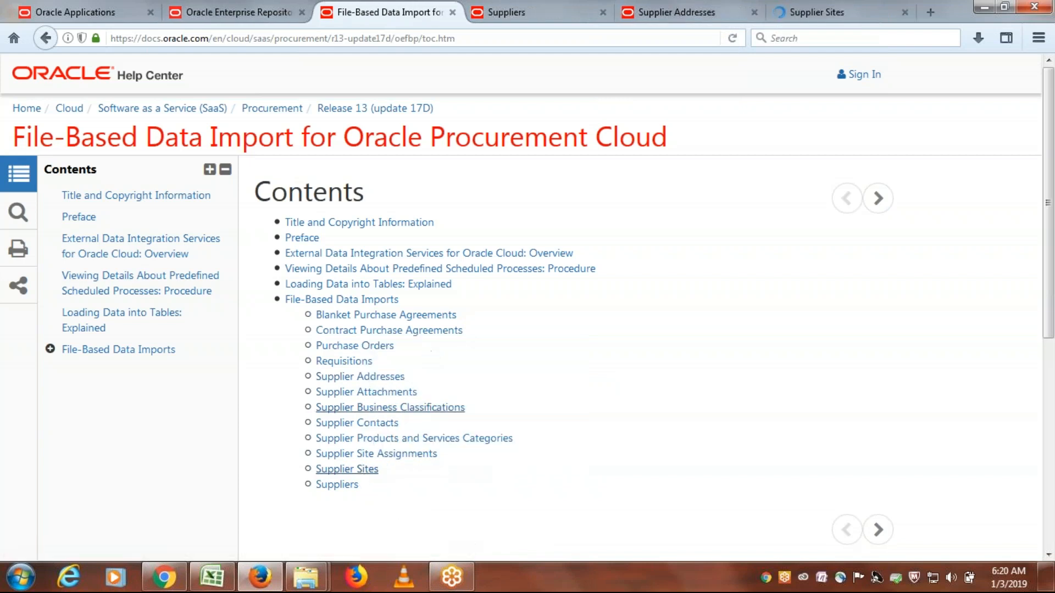
pyautogui.rightClick(377, 459)
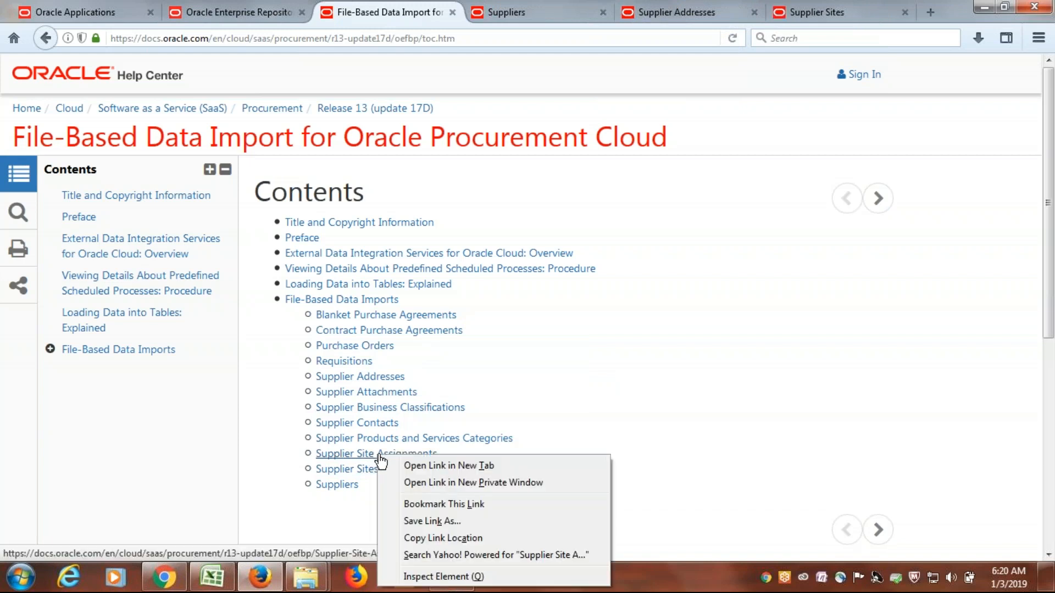
pyautogui.click(426, 470)
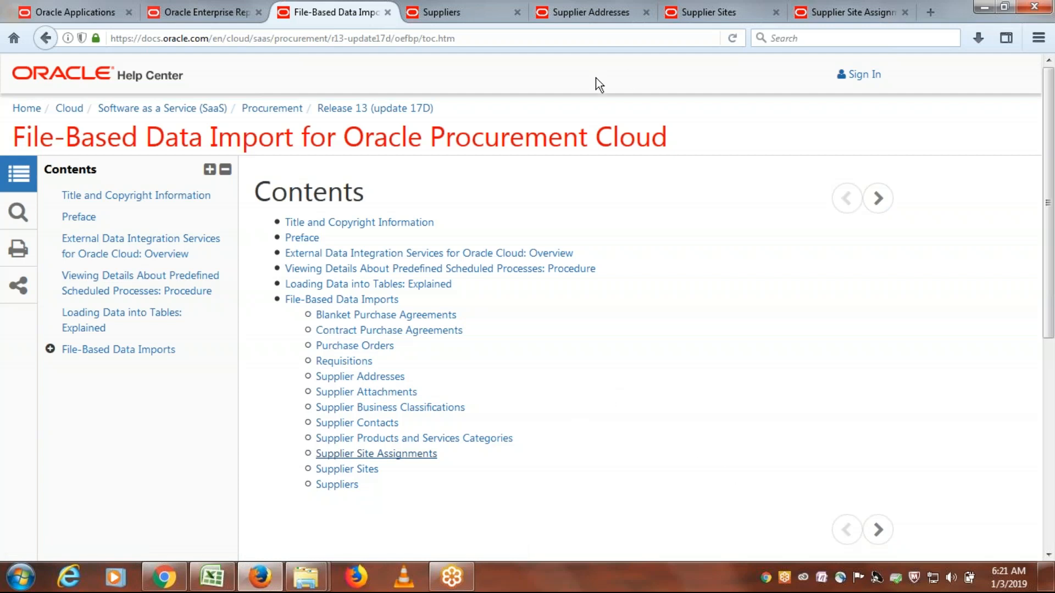
# - Bring up the Suppliers page and examine the UCM account path in its Details section
pyautogui.click(453, 5)
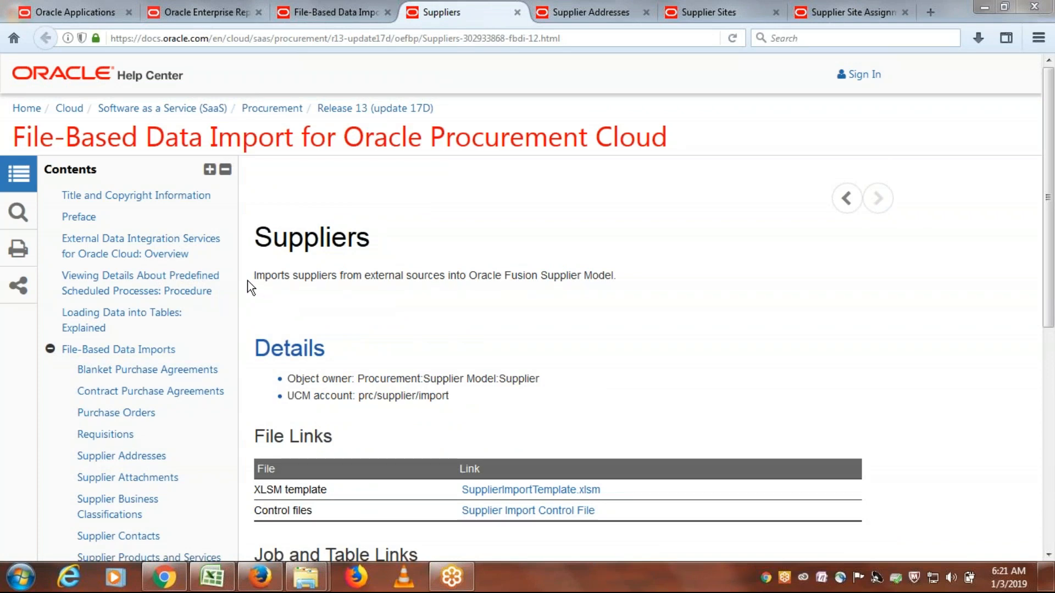
pyautogui.moveTo(264, 243); pyautogui.dragTo(398, 242)
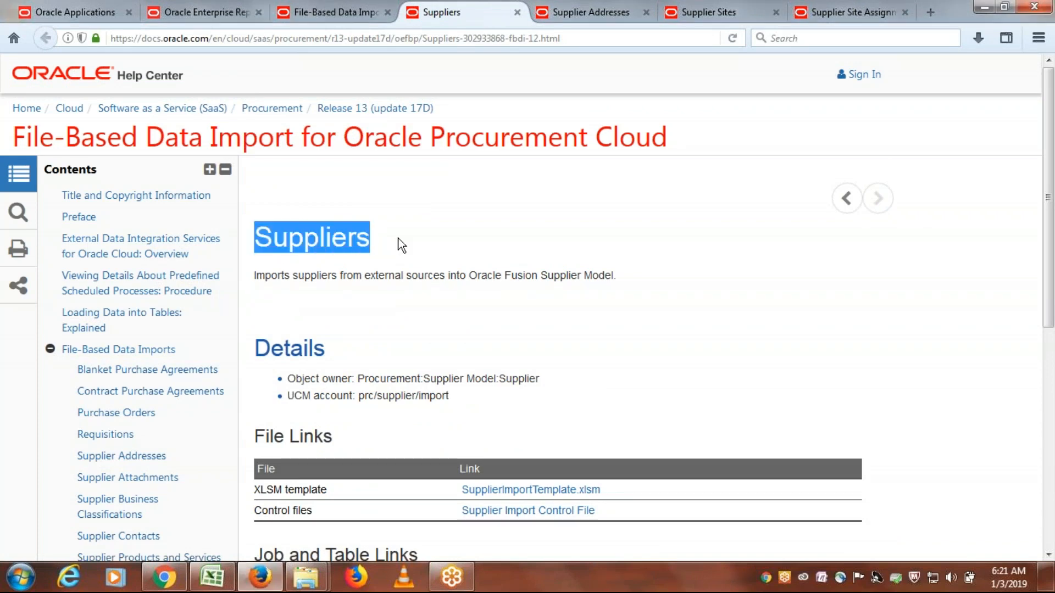
pyautogui.scroll(-1, 512, 269)
pyautogui.scroll(-2, 512, 269)
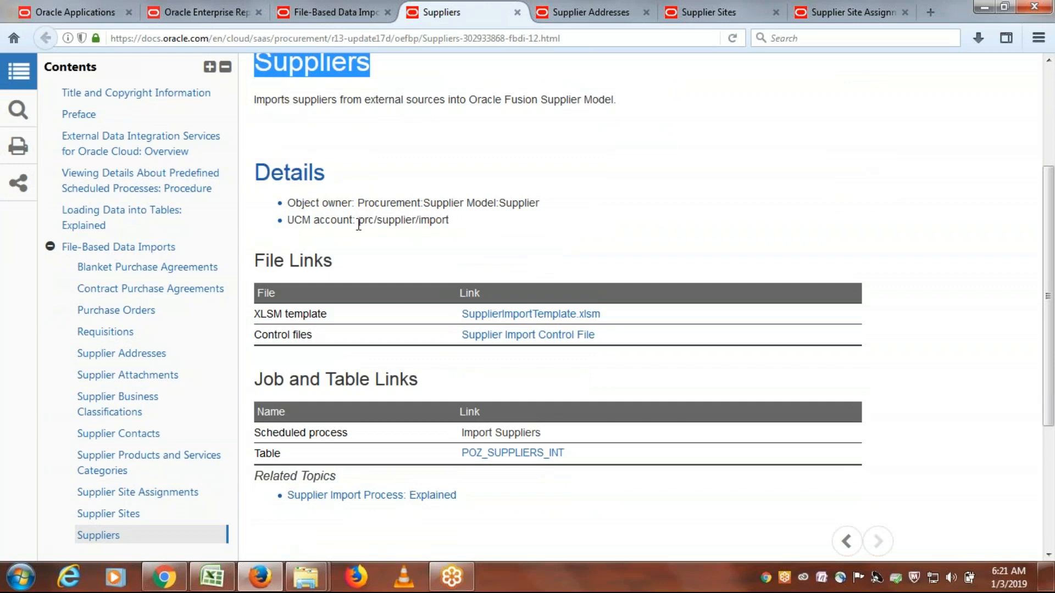
pyautogui.moveTo(356, 221); pyautogui.dragTo(486, 226)
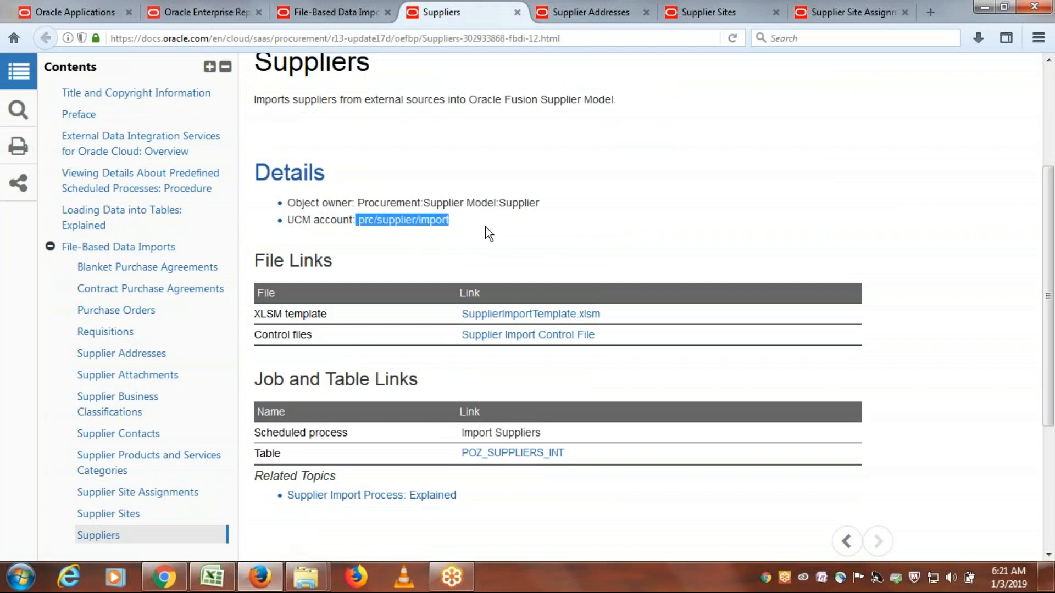
pyautogui.click(453, 224)
pyautogui.moveTo(449, 223); pyautogui.dragTo(360, 225)
pyautogui.click(485, 226)
pyautogui.moveTo(361, 225); pyautogui.dragTo(375, 226)
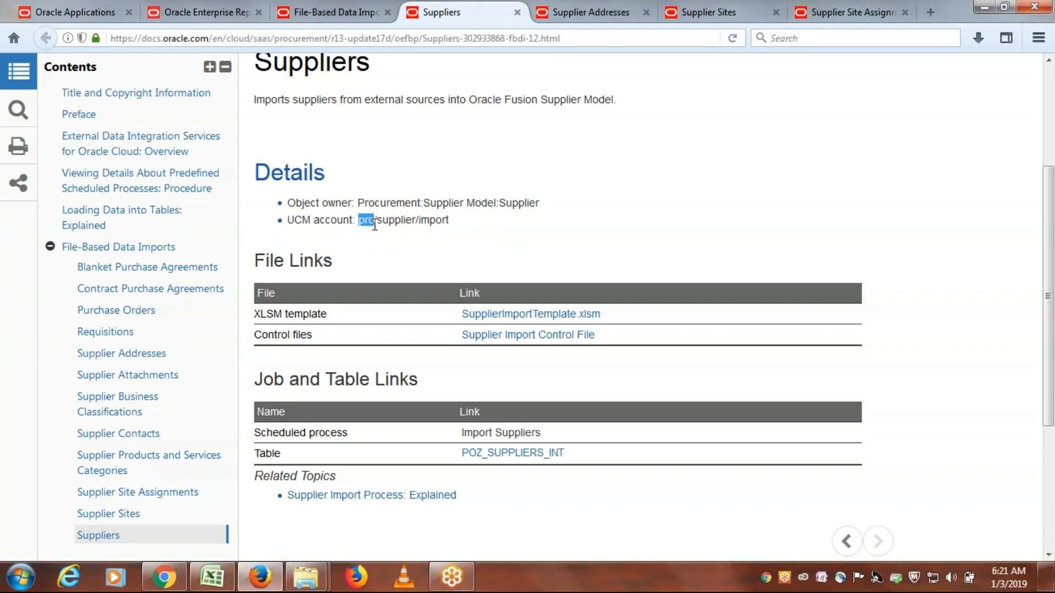
pyautogui.click(378, 226)
pyautogui.moveTo(449, 226); pyautogui.dragTo(360, 222)
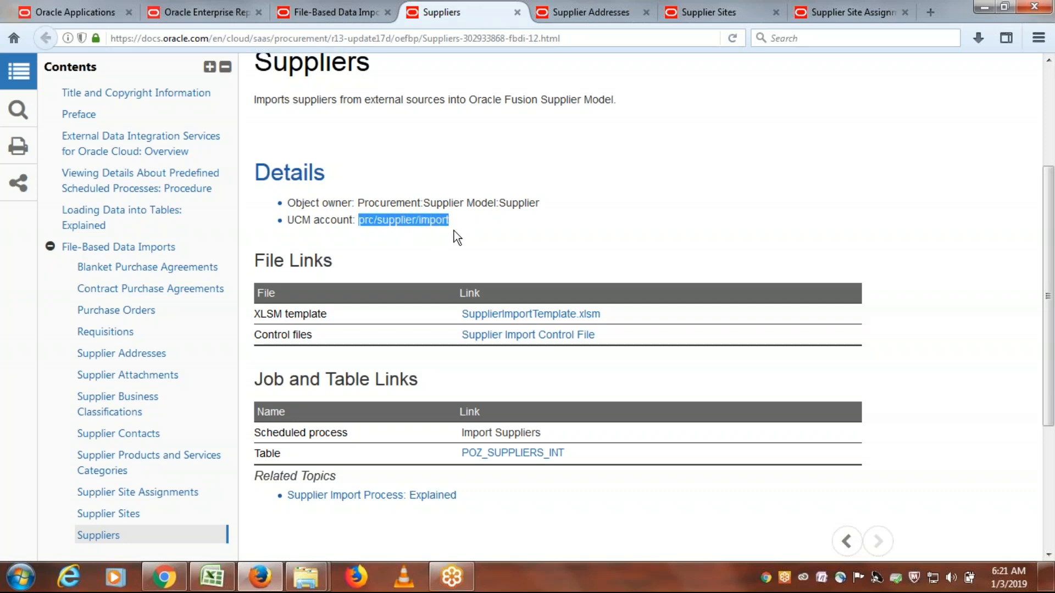
# - Review the file links on the Suppliers page and highlight the scheduled process under Job and Table Links
pyautogui.scroll(3, 453, 231)
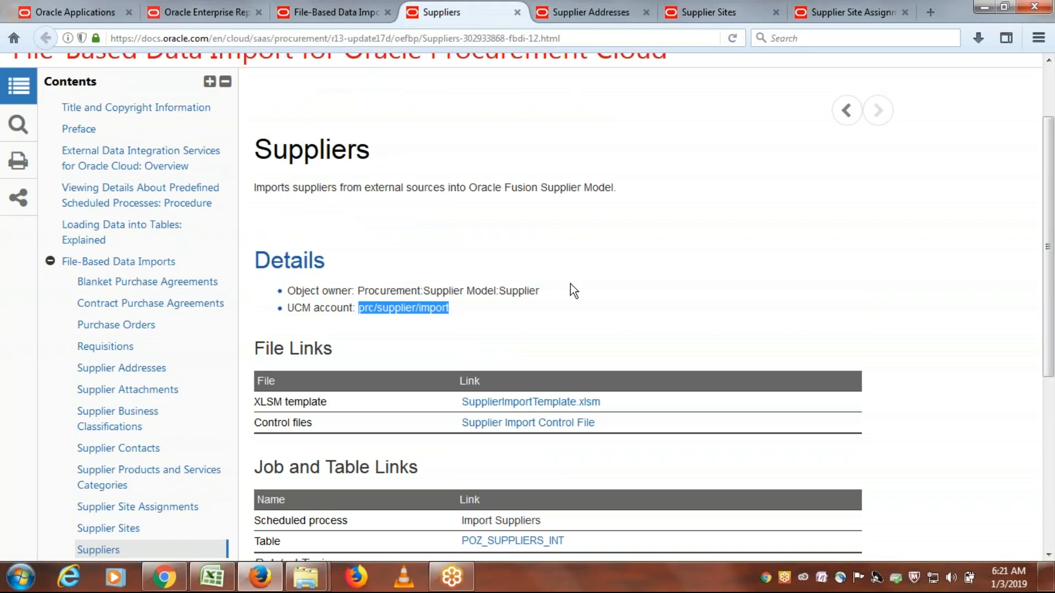
pyautogui.scroll(-3, 572, 286)
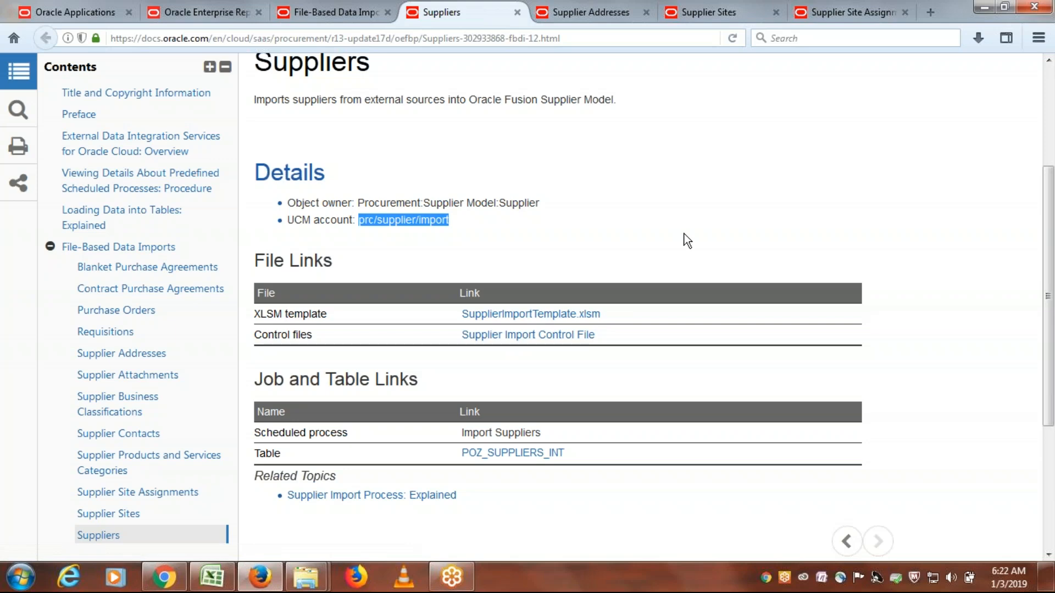
pyautogui.scroll(-6, 685, 230)
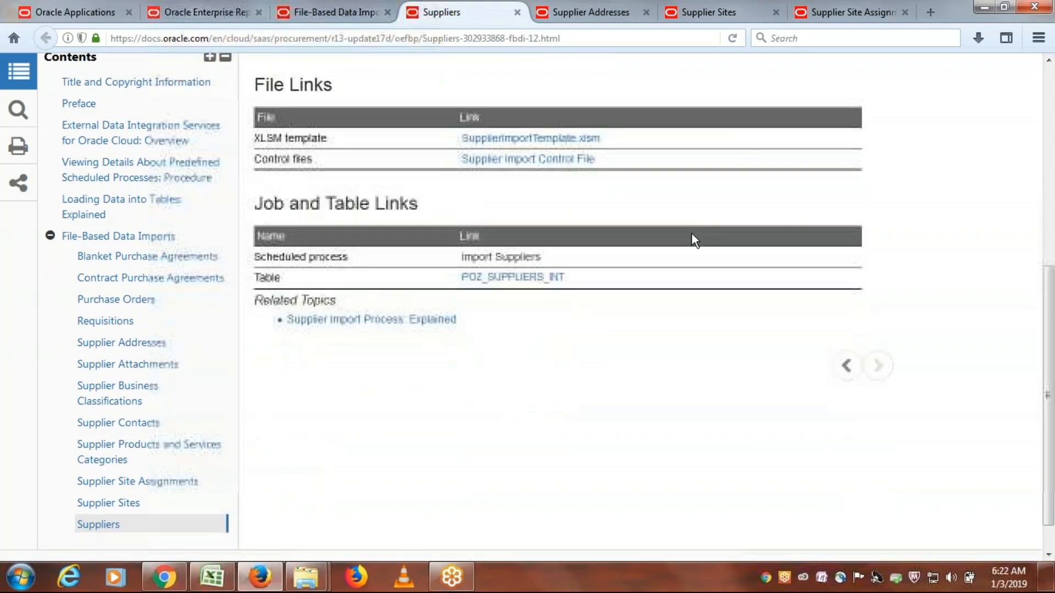
pyautogui.tripleClick(484, 257)
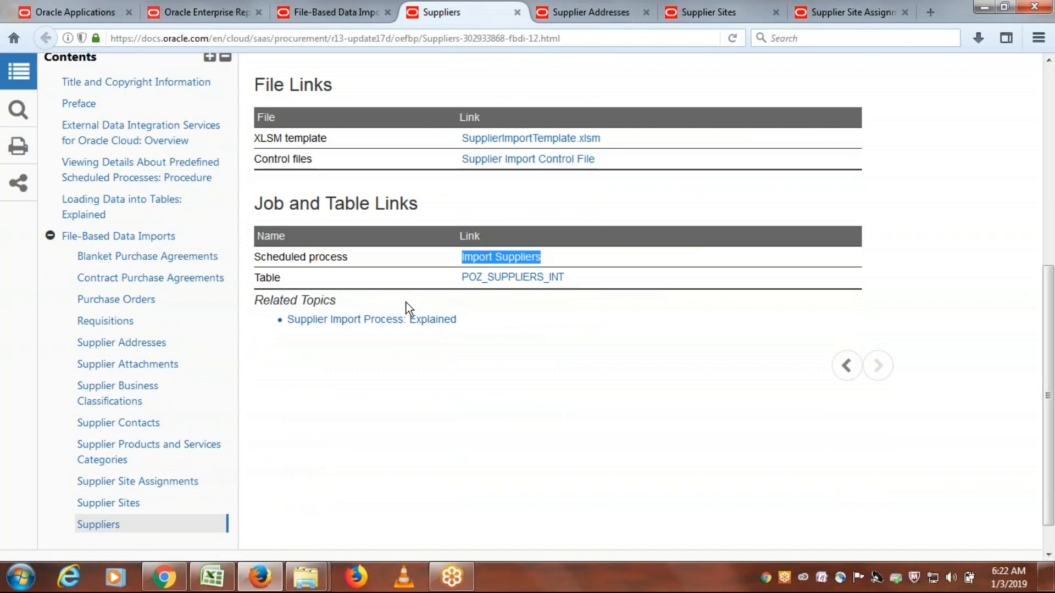
pyautogui.scroll(10, 407, 309)
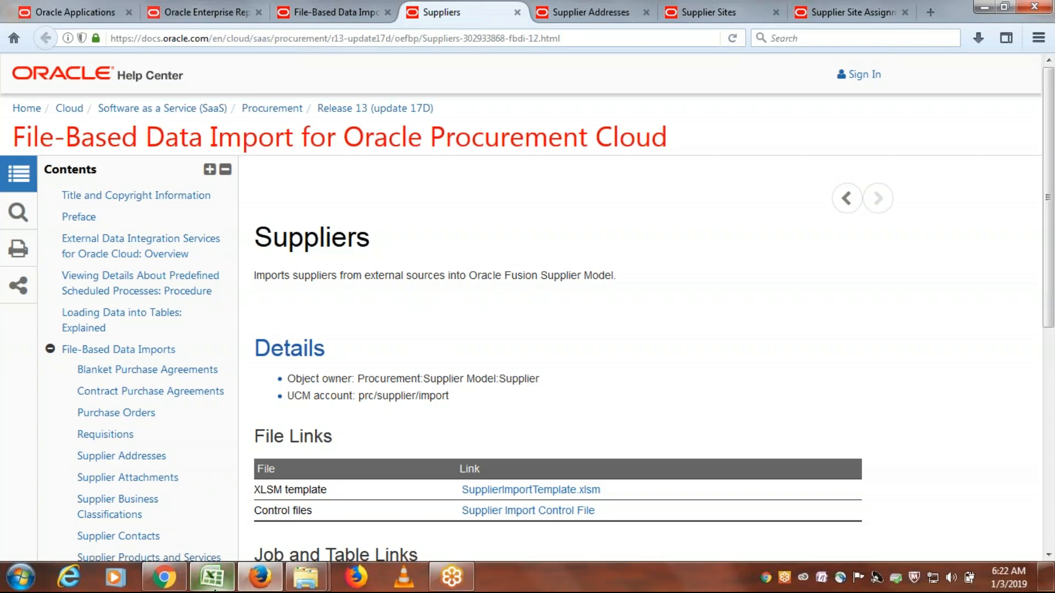
# - Check the interface table load step in A31 of the Excel sheet, and return to the Suppliers page in Firefox
pyautogui.click(212, 576)
pyautogui.click(119, 457)
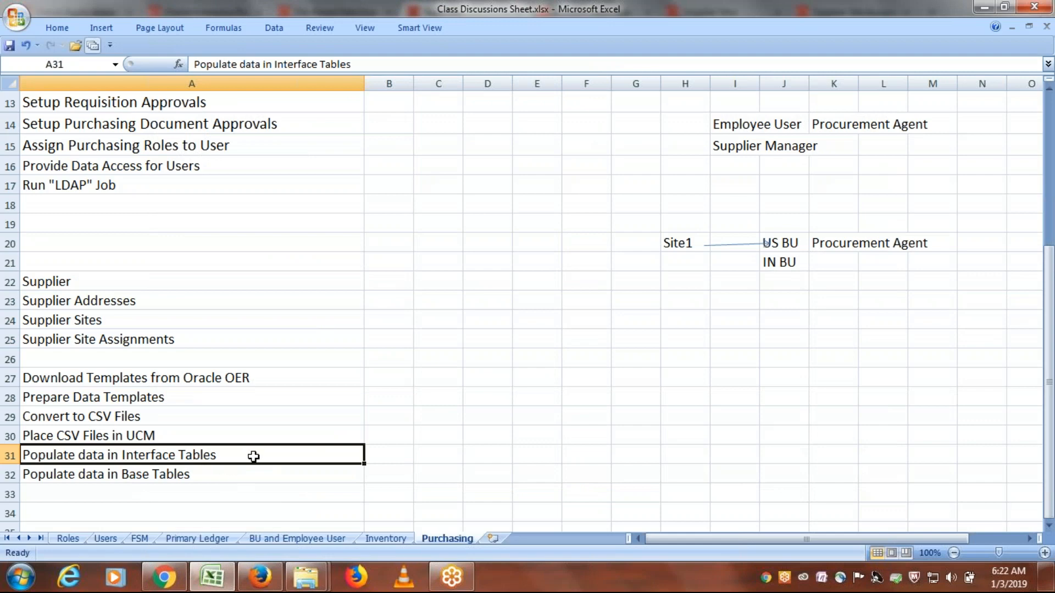
pyautogui.hotkey('alt', 'Tab')
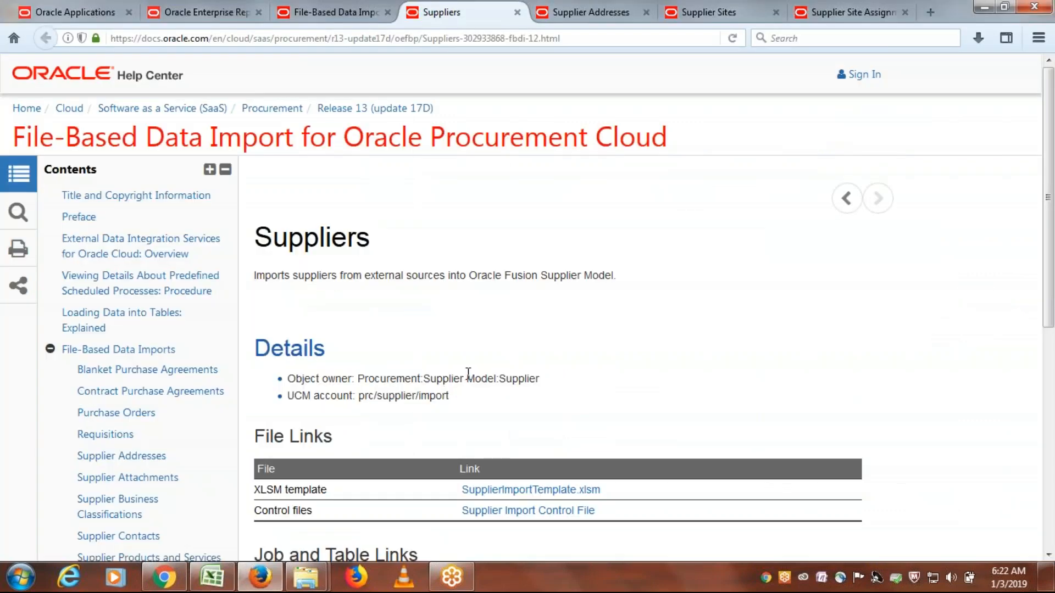
# - Highlight the POZ_SUPPLIERS_INT table link on the Suppliers page and open its table reference page
pyautogui.scroll(-5, 468, 374)
pyautogui.click(569, 368)
pyautogui.moveTo(569, 368); pyautogui.dragTo(466, 374)
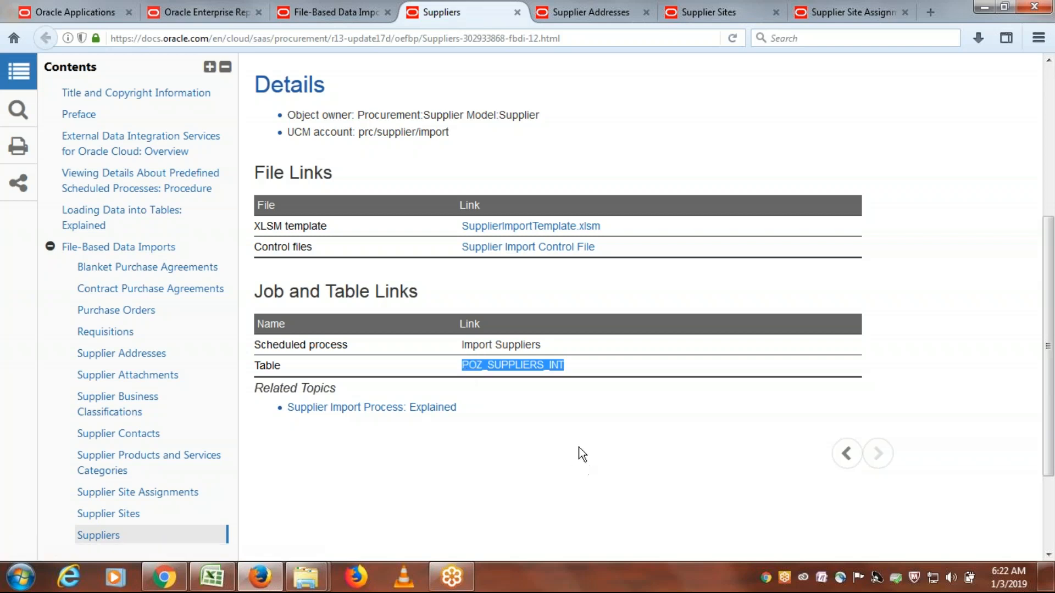
pyautogui.click(526, 370)
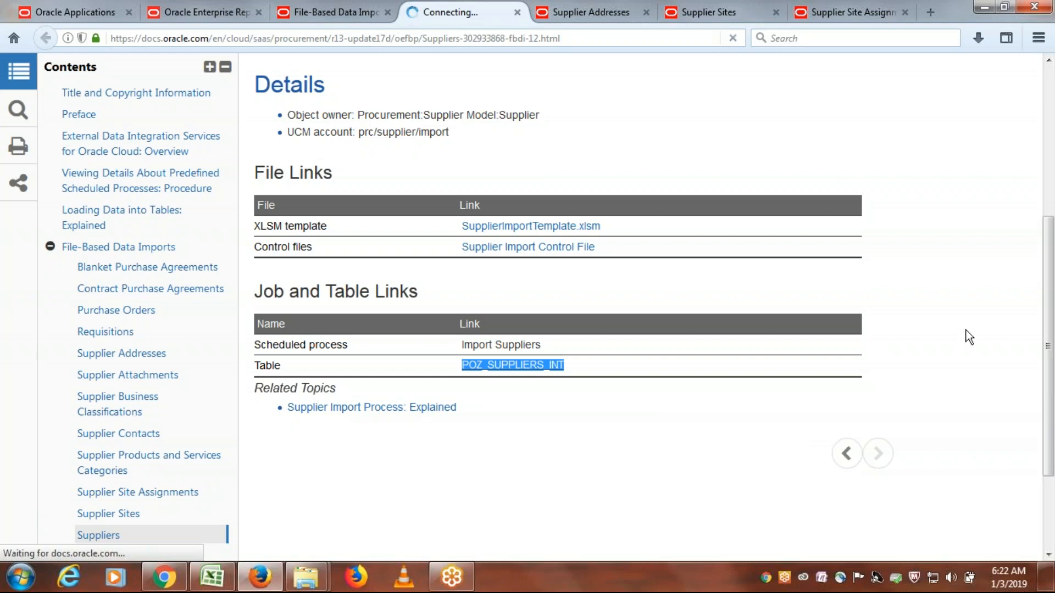
pyautogui.click(978, 248)
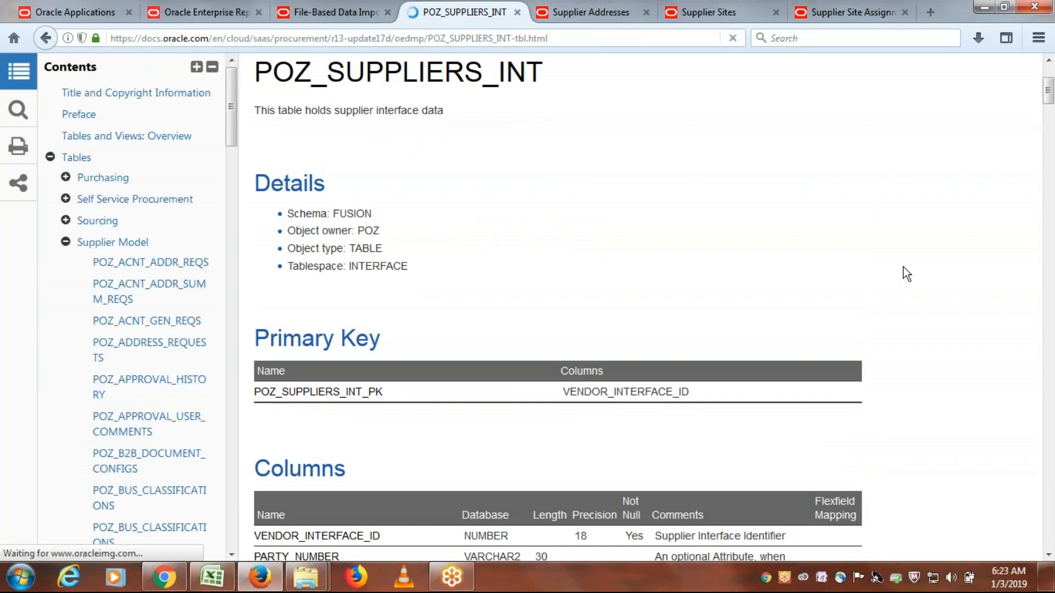
# - Highlight the POZ_SUPPLIERS_INT table name and examine the primary key and column definitions on its table reference page
pyautogui.moveTo(553, 77); pyautogui.dragTo(262, 81)
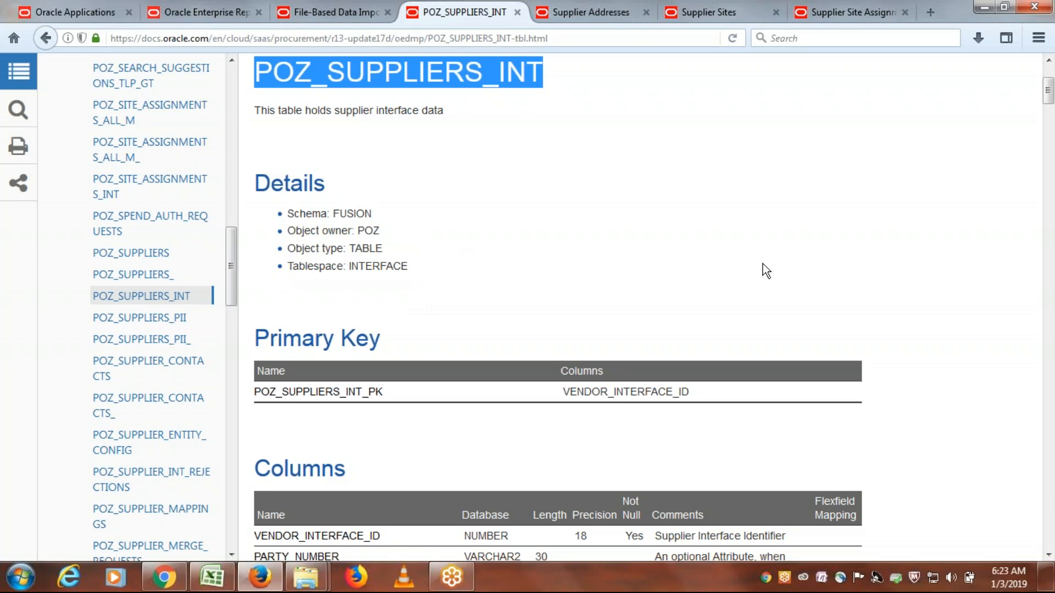
pyautogui.scroll(-5, 709, 271)
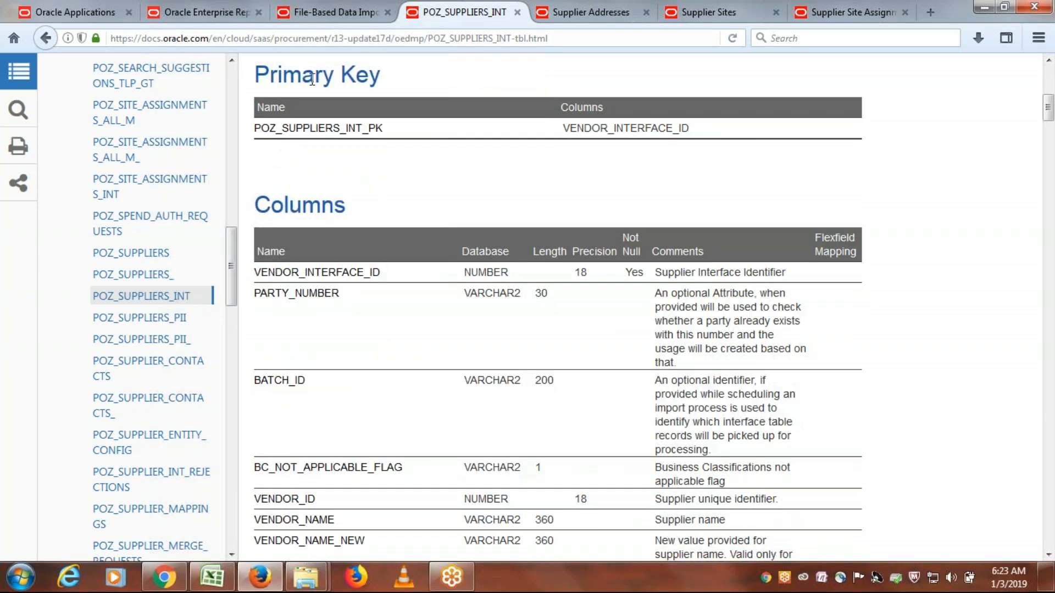
pyautogui.scroll(-3, 498, 276)
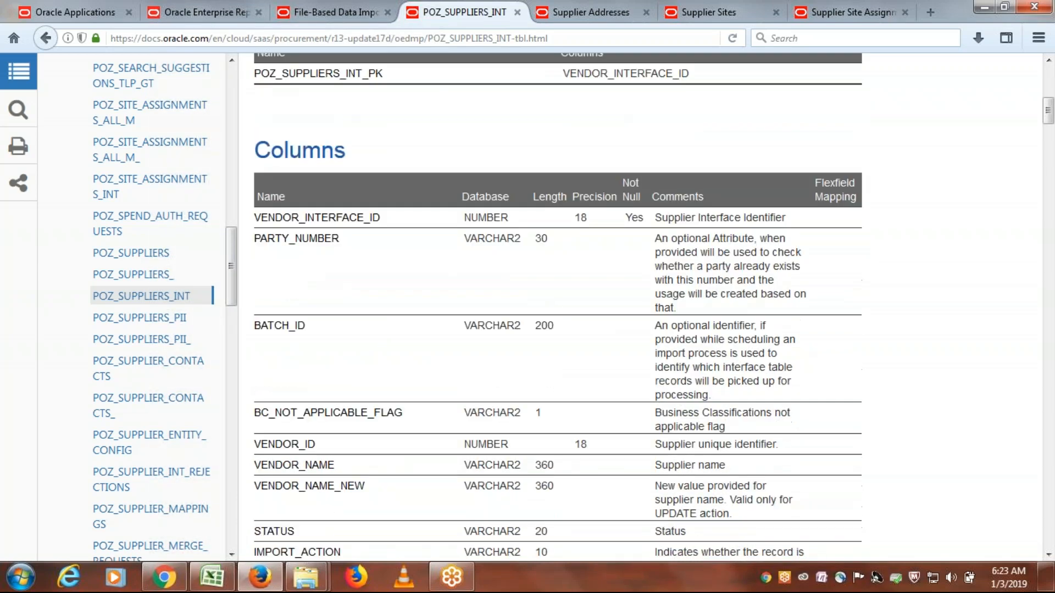
pyautogui.scroll(2, 500, 269)
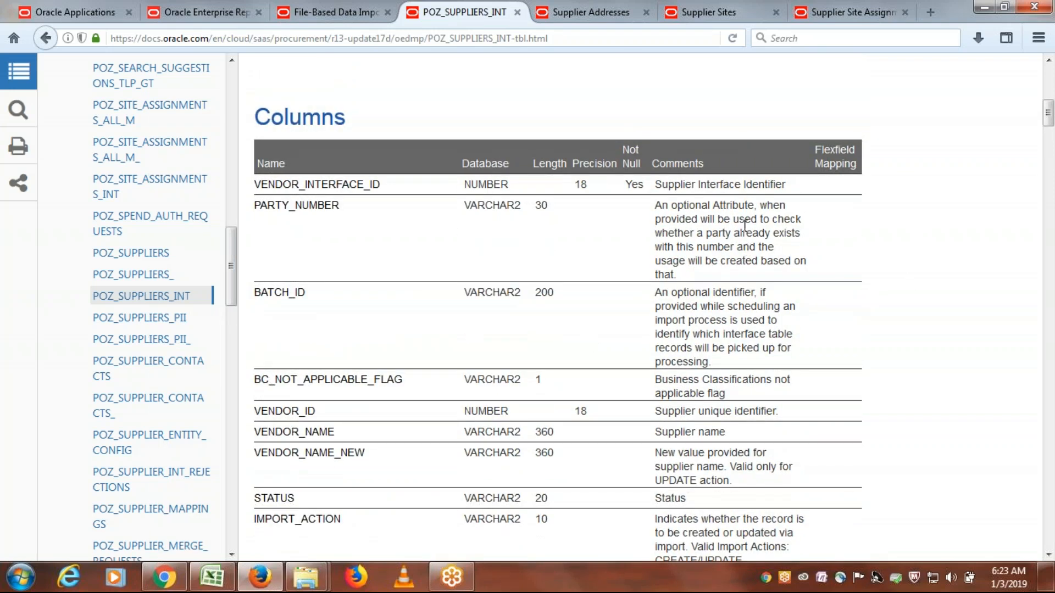
pyautogui.scroll(-15, 635, 292)
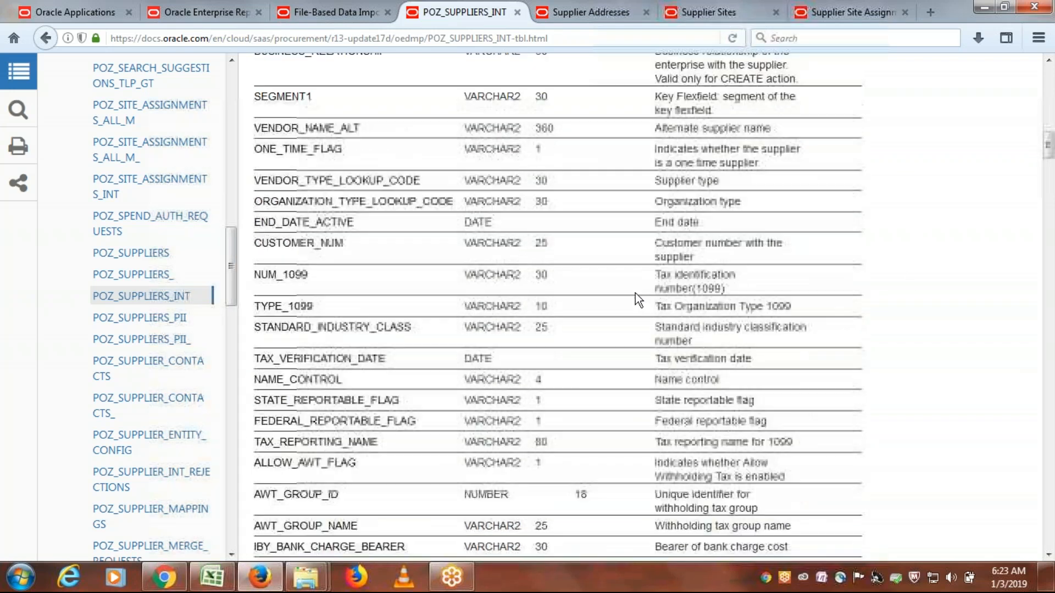
pyautogui.scroll(-20, 635, 292)
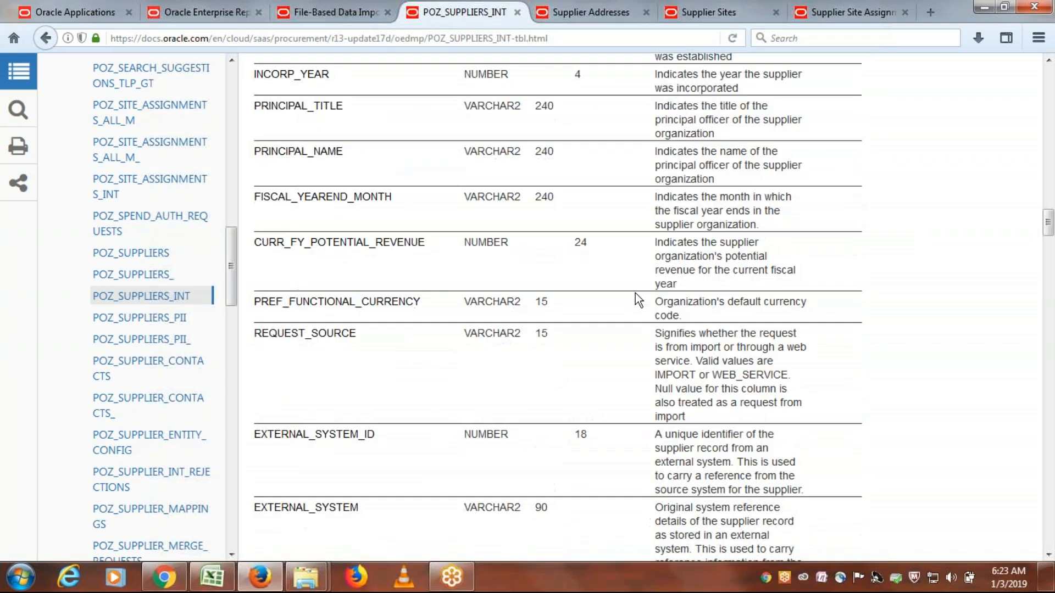
pyautogui.scroll(-20, 635, 292)
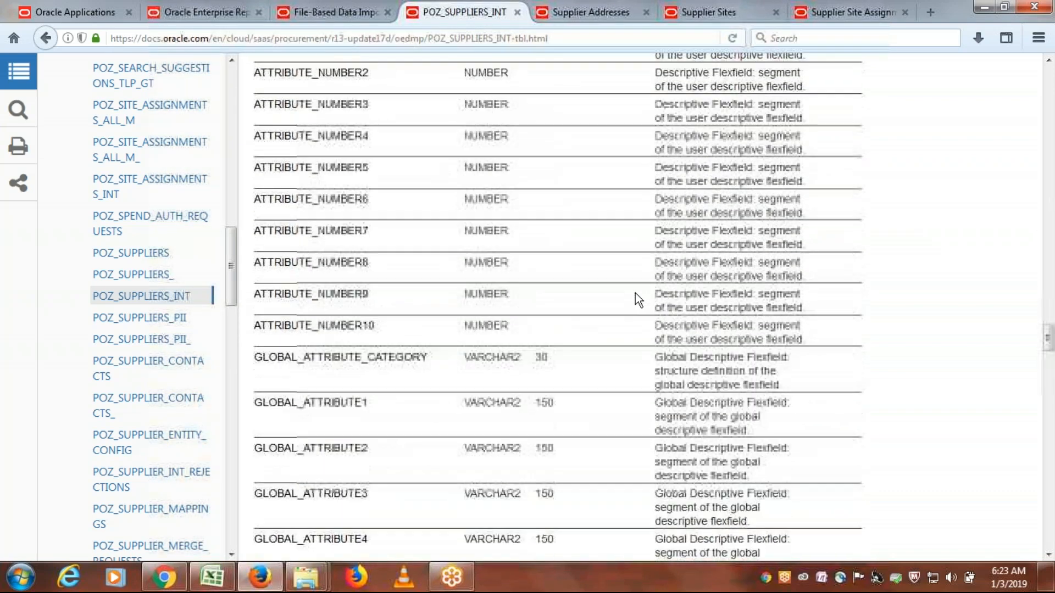
pyautogui.scroll(-20, 635, 292)
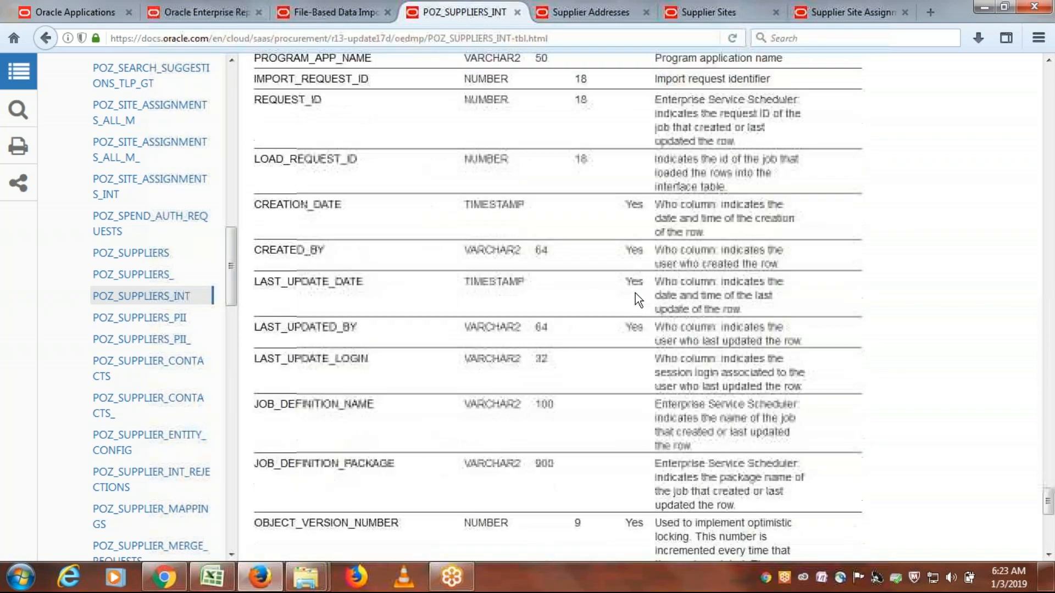
pyautogui.scroll(20, 725, 360)
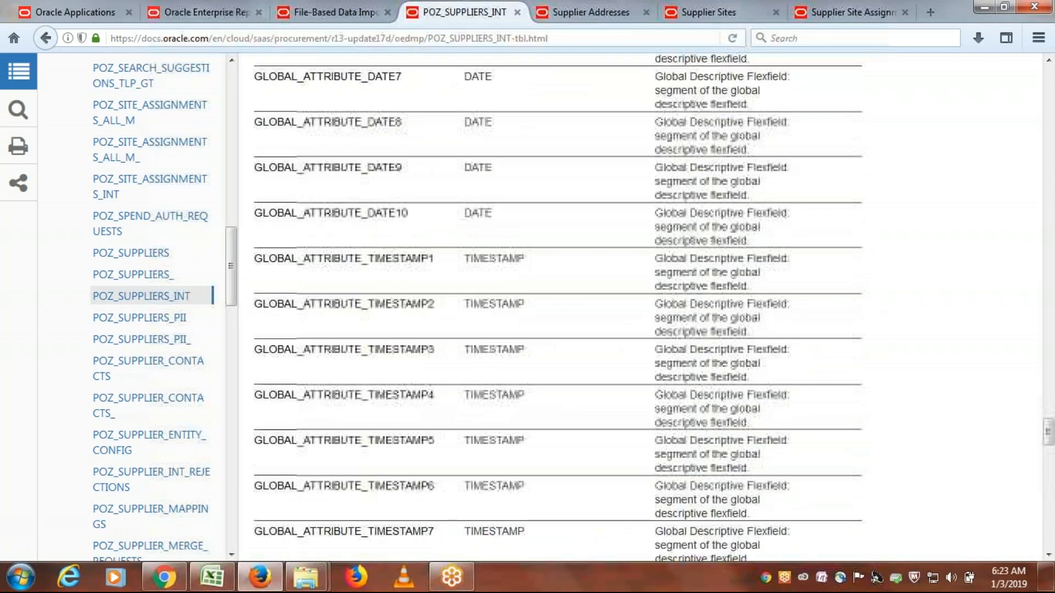
pyautogui.scroll(20, 713, 359)
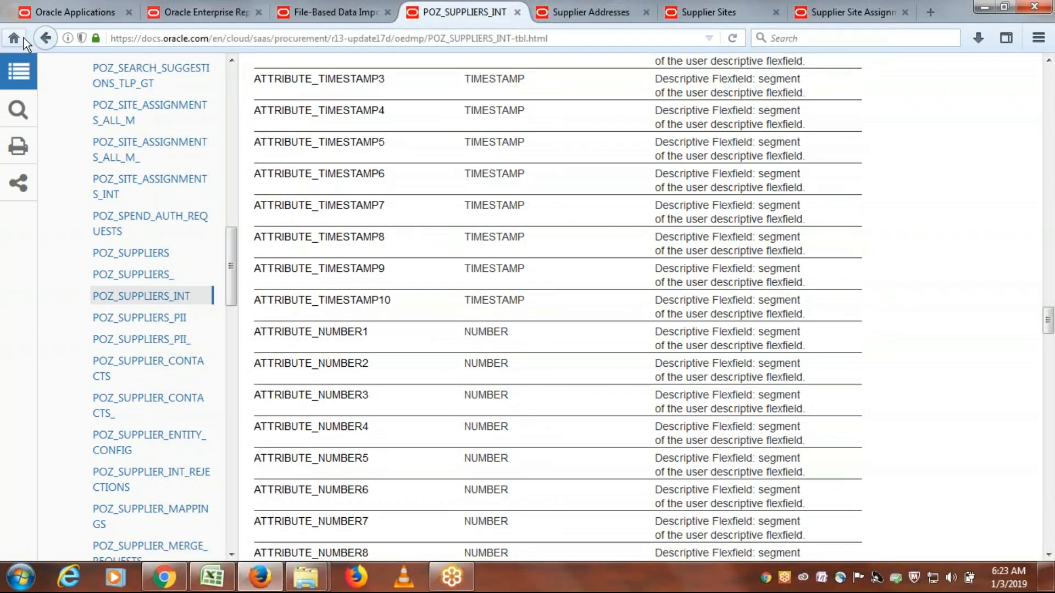
# - Return to the Suppliers page and look through the open Supplier Addresses, Supplier Sites and Supplier Site Assignments pages
pyautogui.click(55, 39)
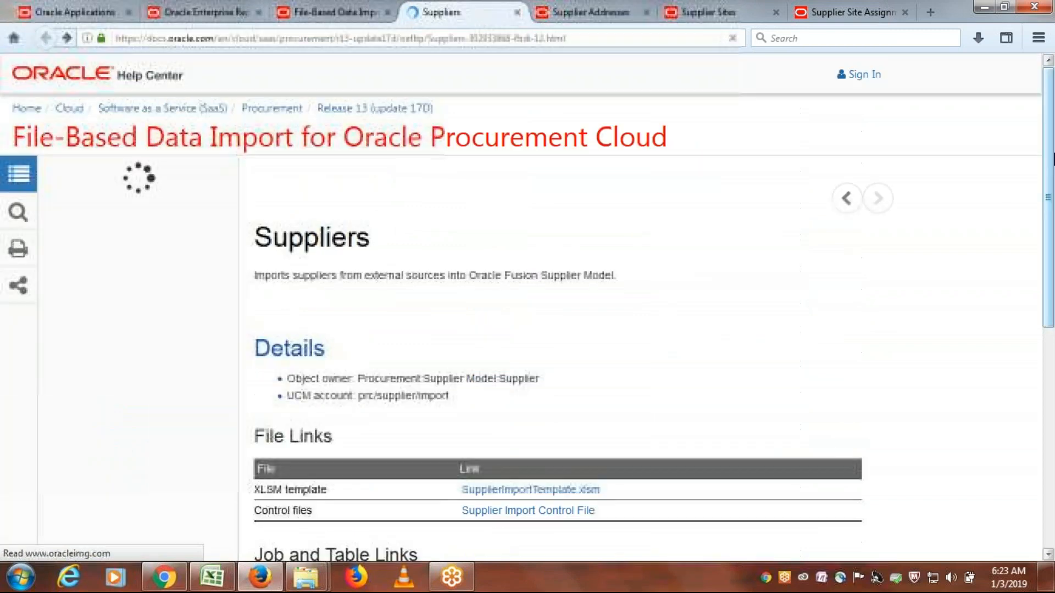
pyautogui.scroll(-3, 739, 352)
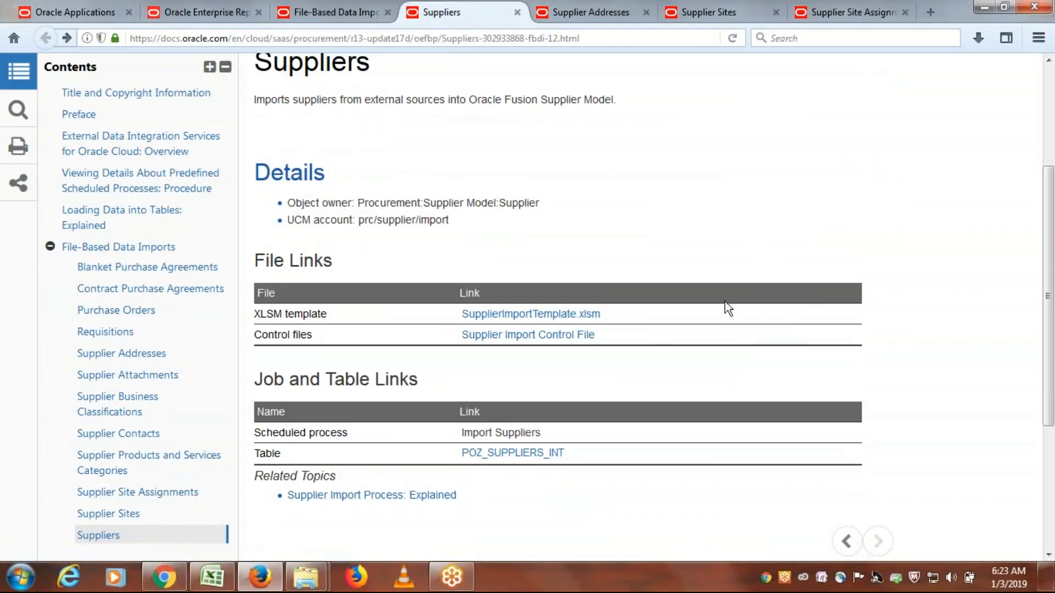
pyautogui.click(588, 11)
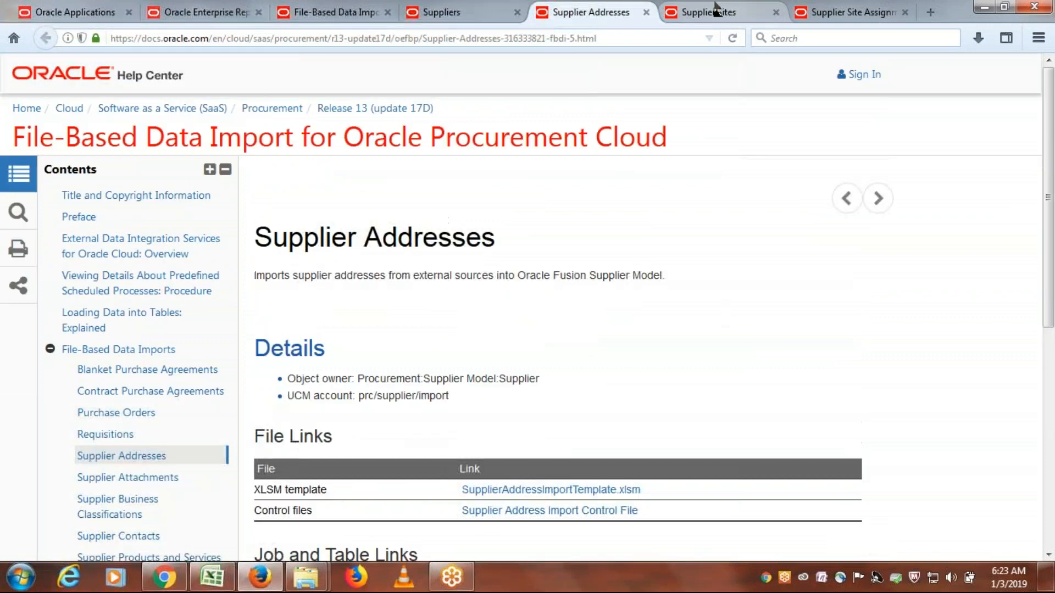
pyautogui.click(477, 12)
pyautogui.click(584, 11)
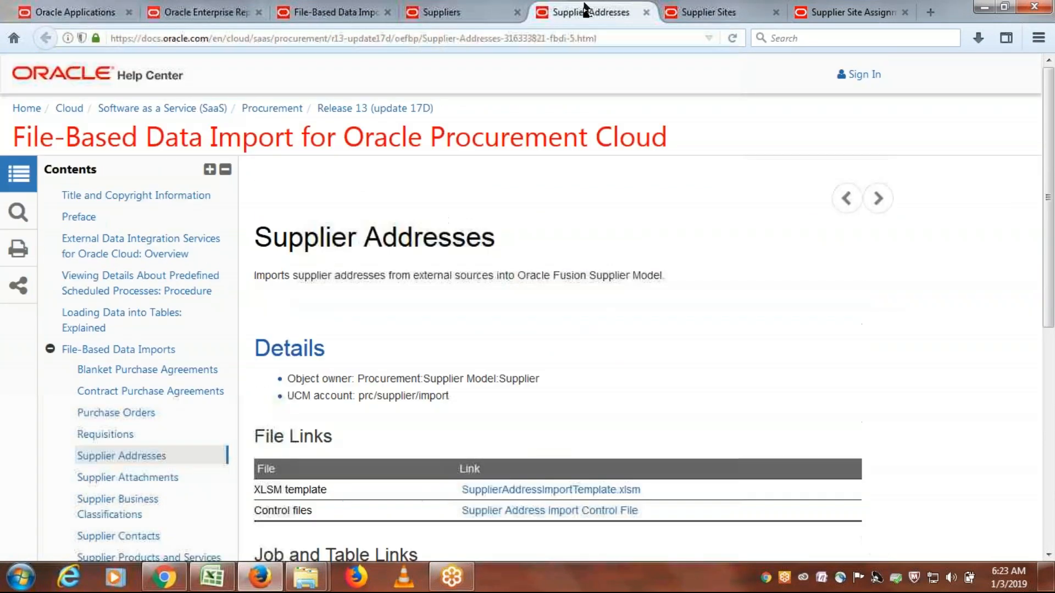
pyautogui.click(714, 12)
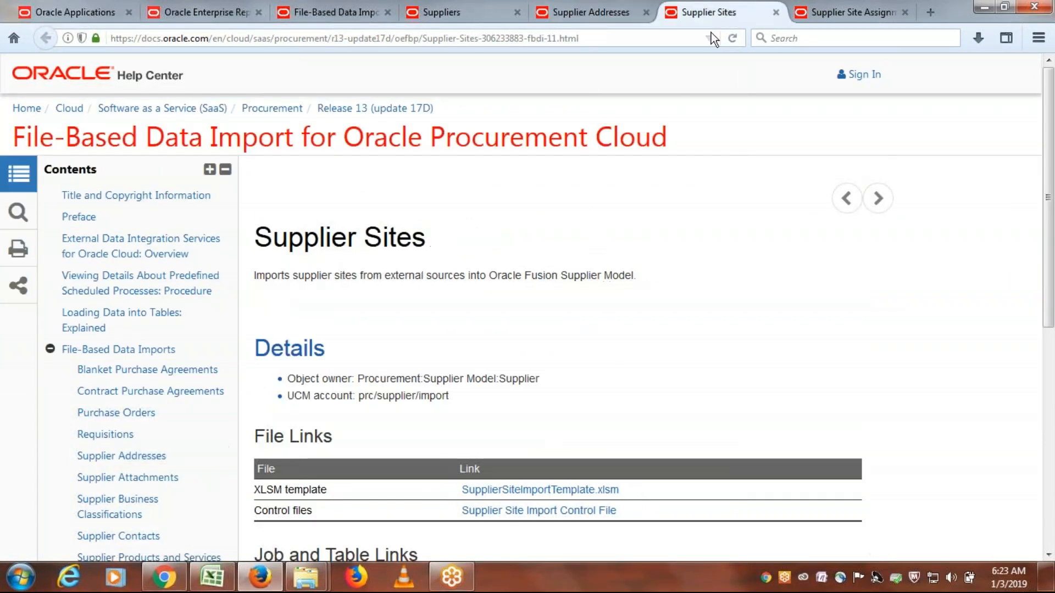
pyautogui.click(859, 12)
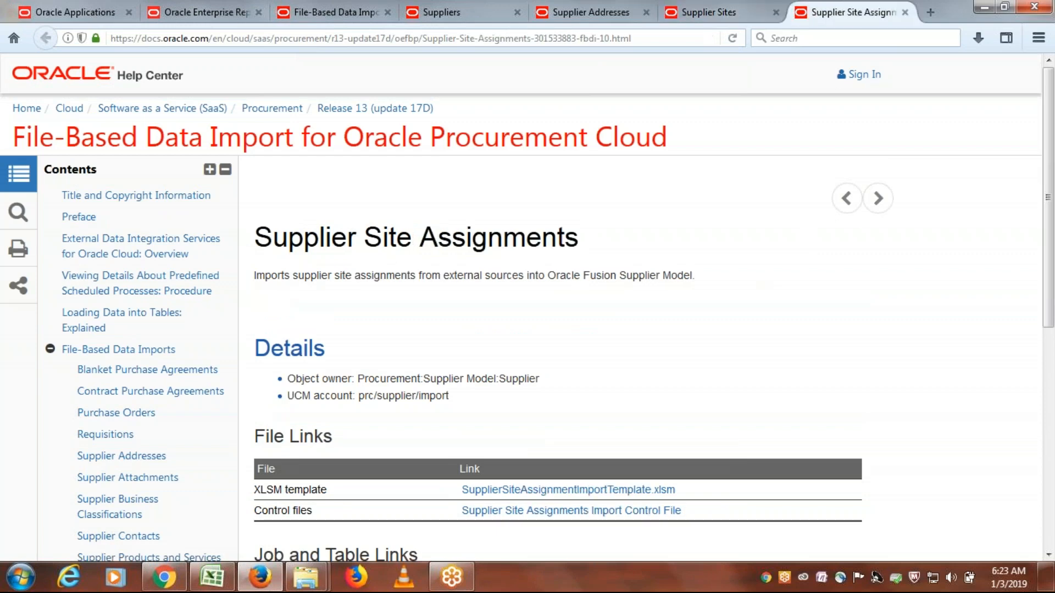
# - Start saving the SupplierImportTemplate.xlsm link from the Suppliers page and browse to the Desktop as the save location
pyautogui.click(462, 12)
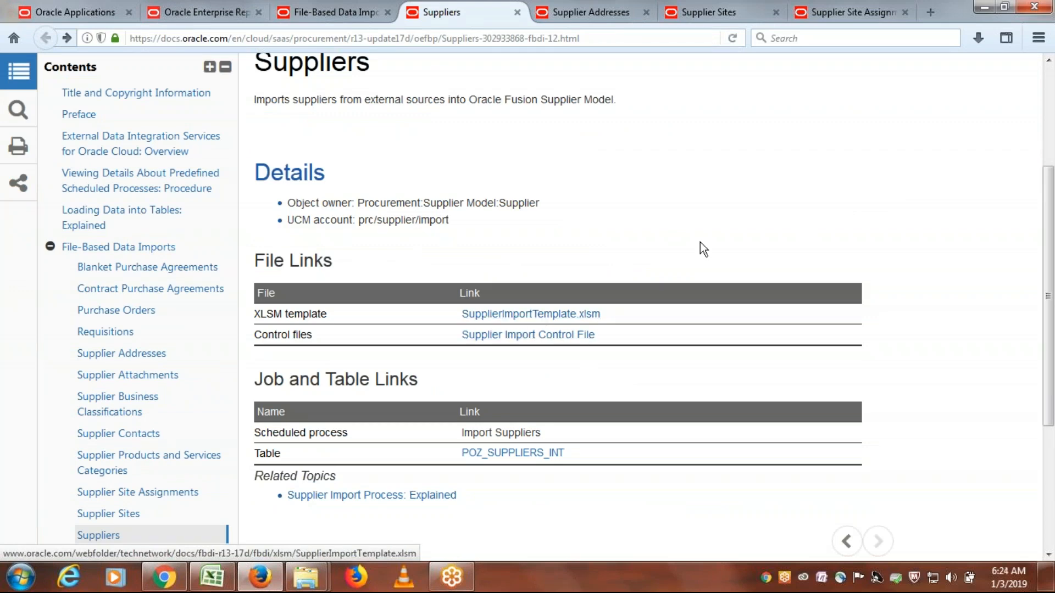
pyautogui.rightClick(542, 320)
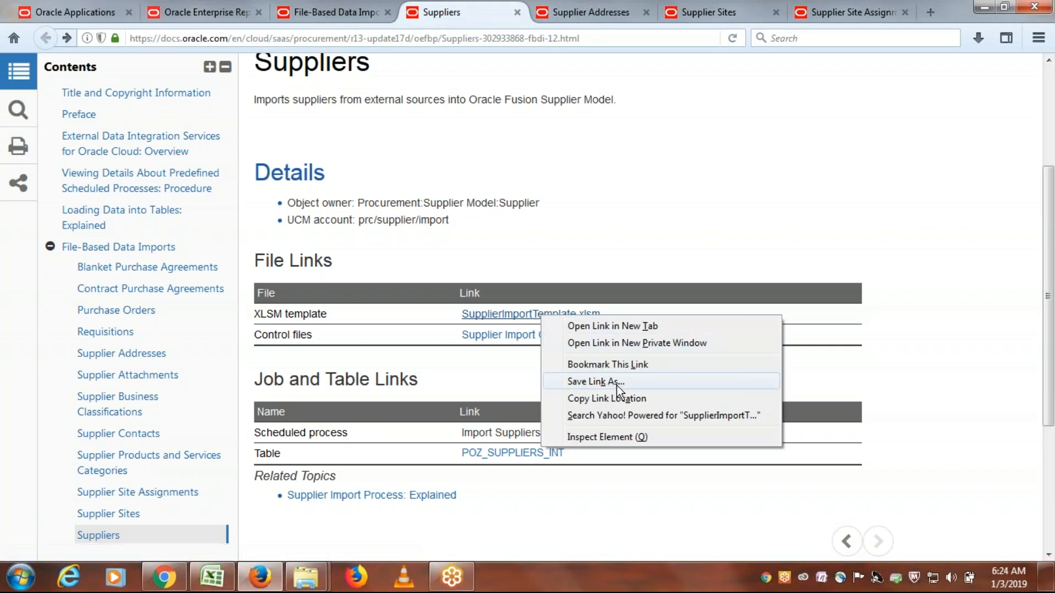
pyautogui.click(594, 381)
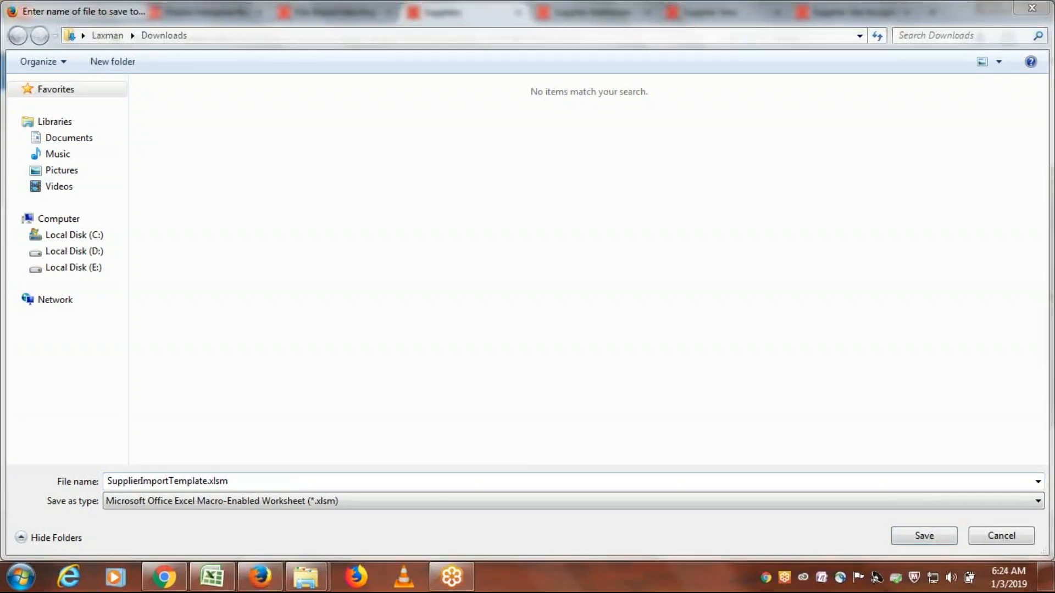
pyautogui.click(82, 34)
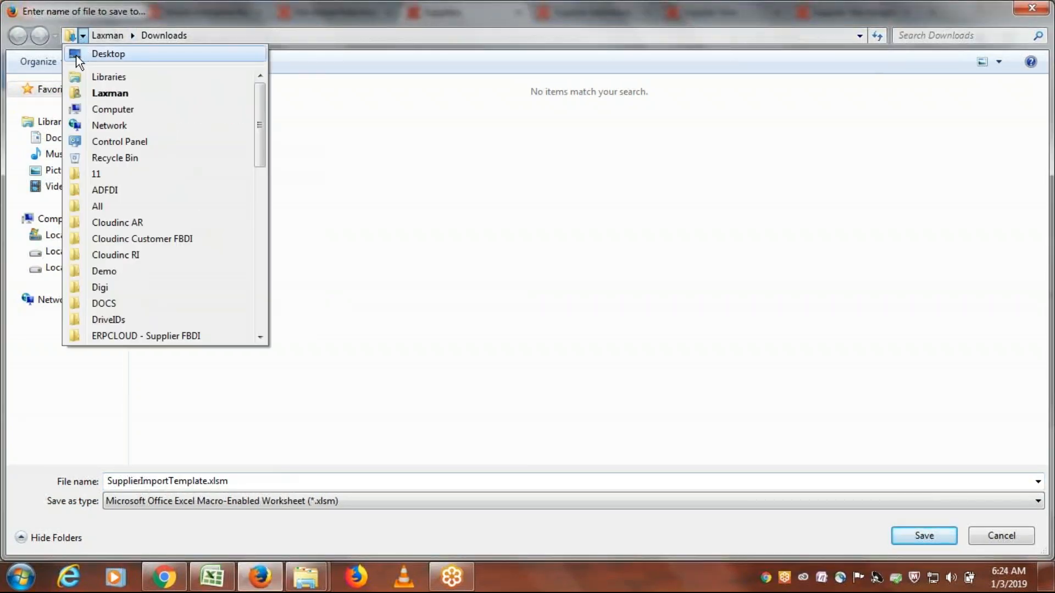
pyautogui.click(76, 55)
pyautogui.click(376, 222)
# - Rename the ERPTREE Item FBDI folder as ERPTREE FBDI Templates and save SupplierImportTemplate.xlsm inside it
pyautogui.press('e')
pyautogui.press('e')
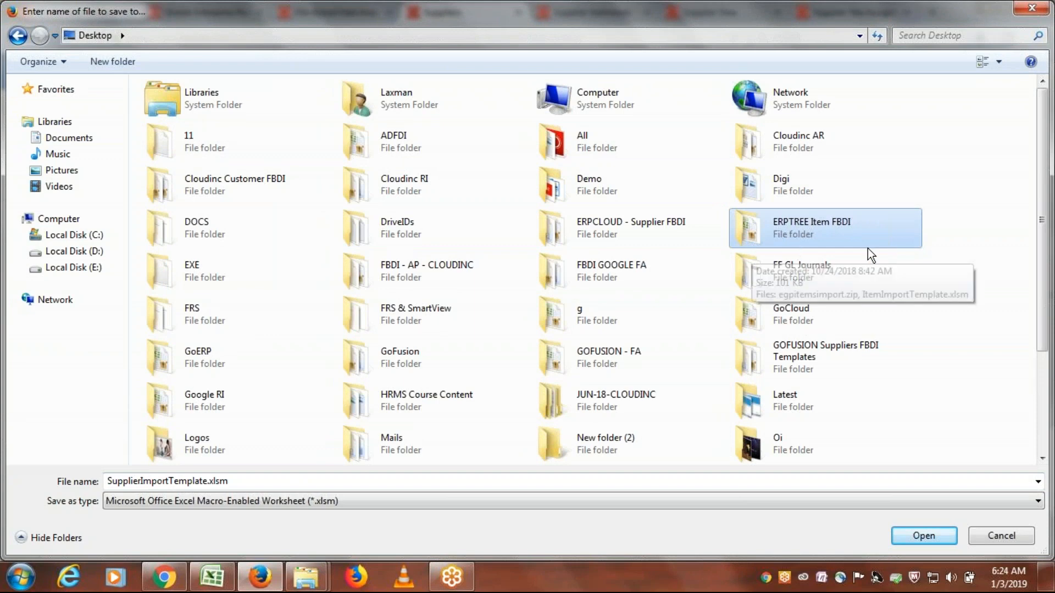
pyautogui.click(830, 222)
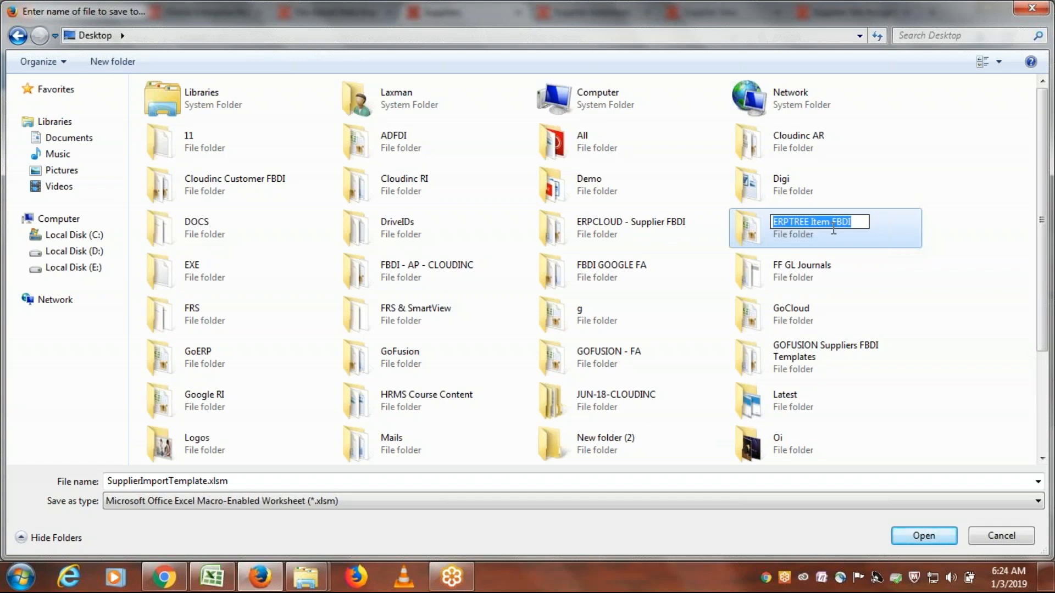
pyautogui.click(834, 227)
pyautogui.press('BackSpace')
pyautogui.press('BackSpace')
pyautogui.press('BackSpace')
pyautogui.press('BackSpace')
pyautogui.press('BackSpace')
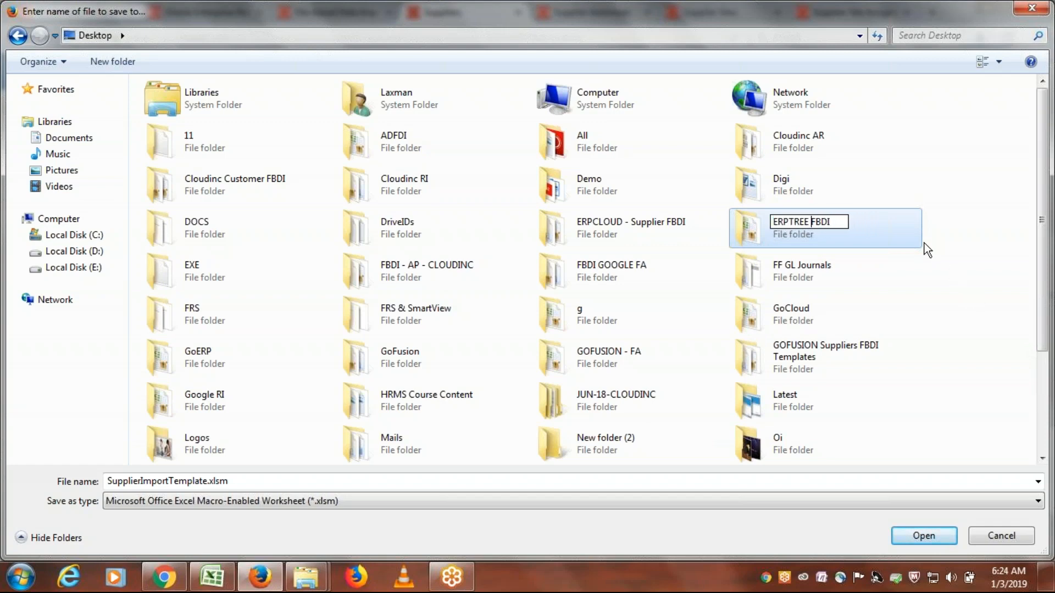
pyautogui.write('Templates')
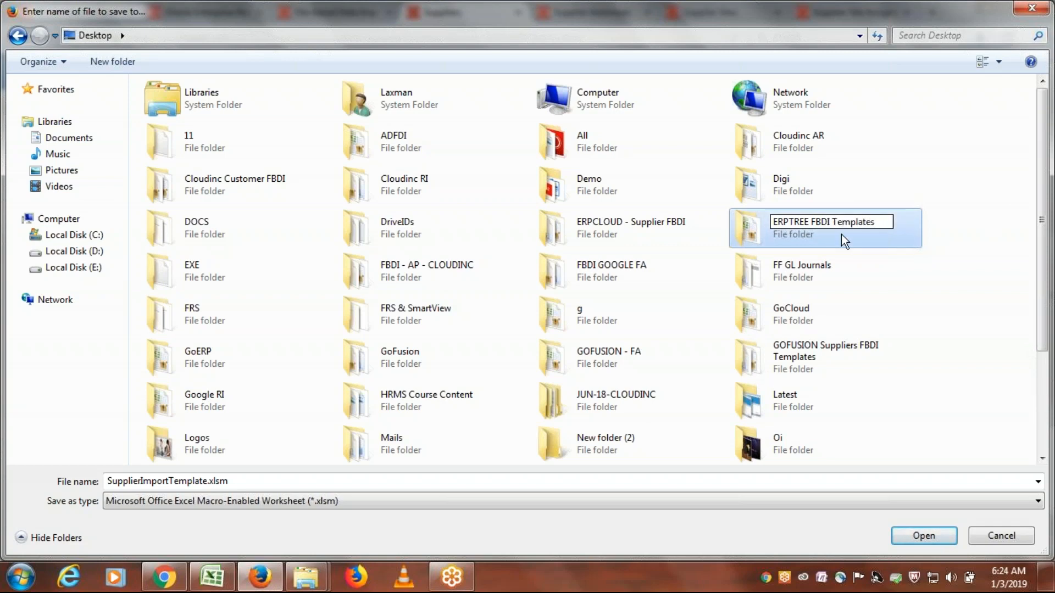
pyautogui.press('Return')
pyautogui.doubleClick(904, 227)
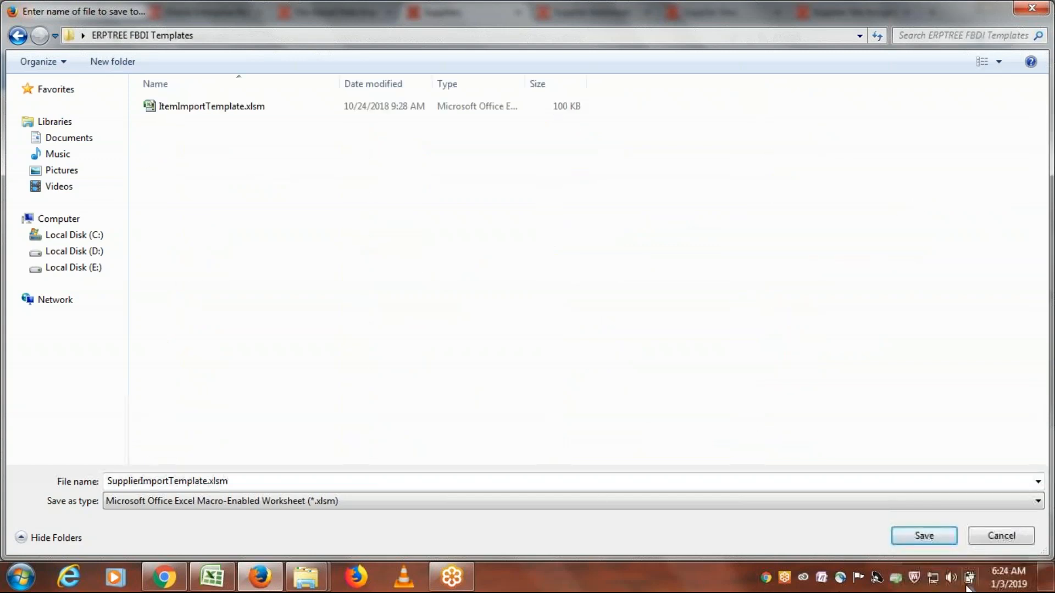
pyautogui.click(923, 537)
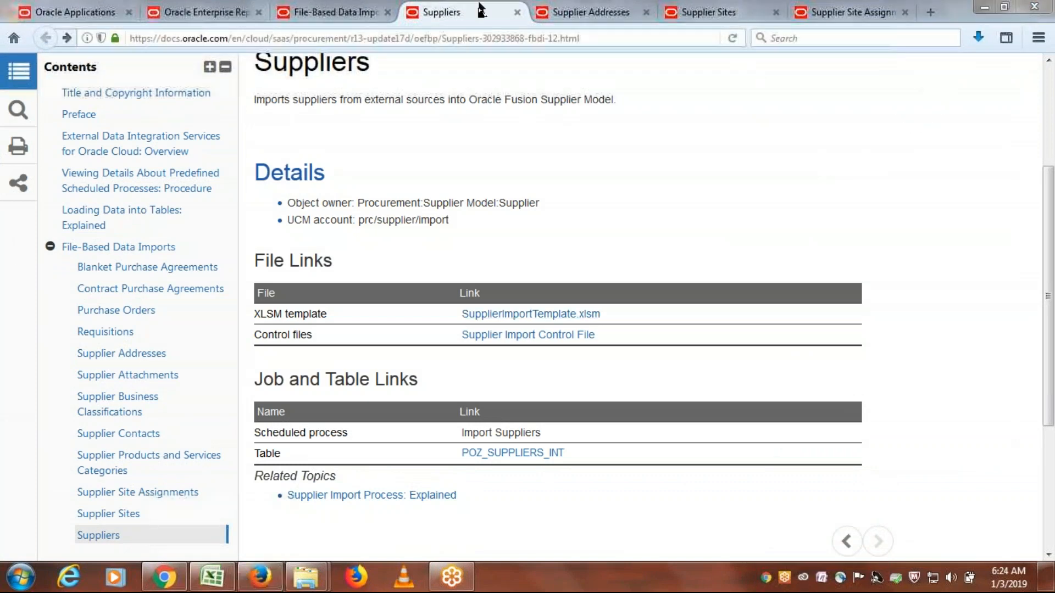
# - Bring up the Supplier Addresses page and highlight the UCM account path in its Details section
pyautogui.click(588, 11)
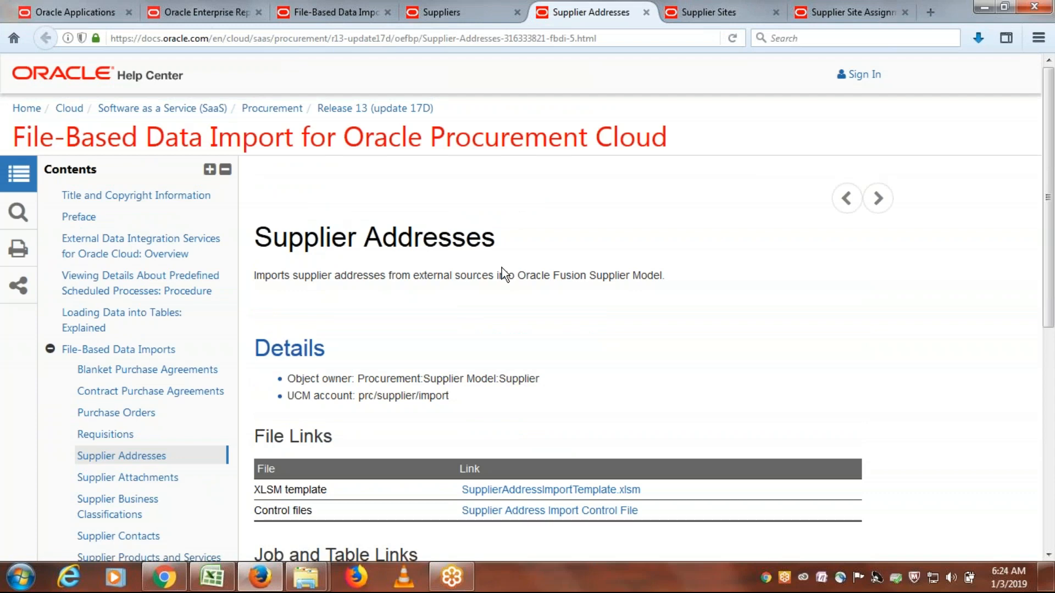
pyautogui.scroll(-3, 640, 304)
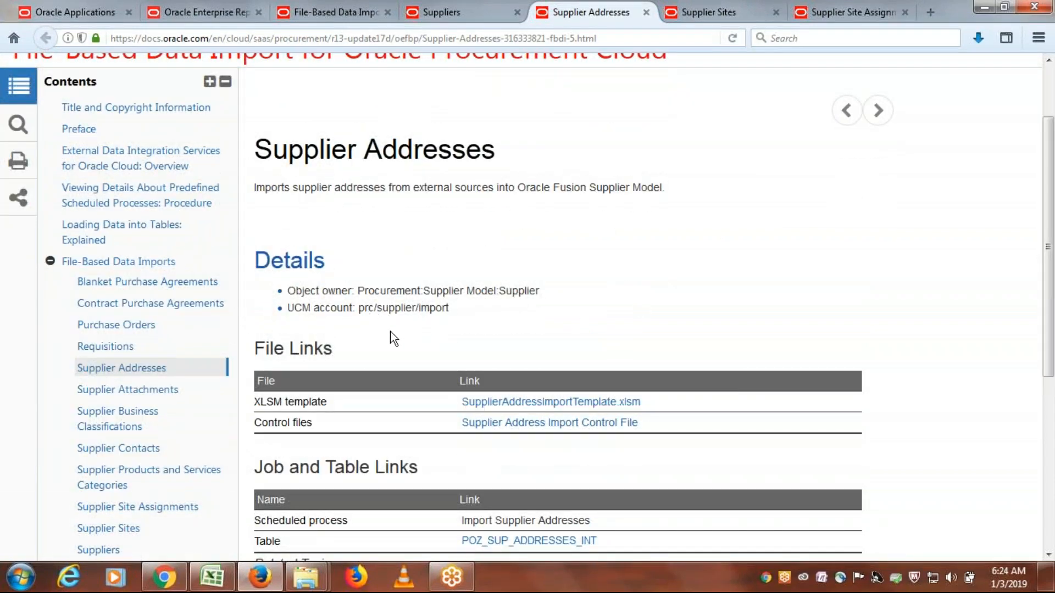
pyautogui.moveTo(360, 311); pyautogui.dragTo(452, 314)
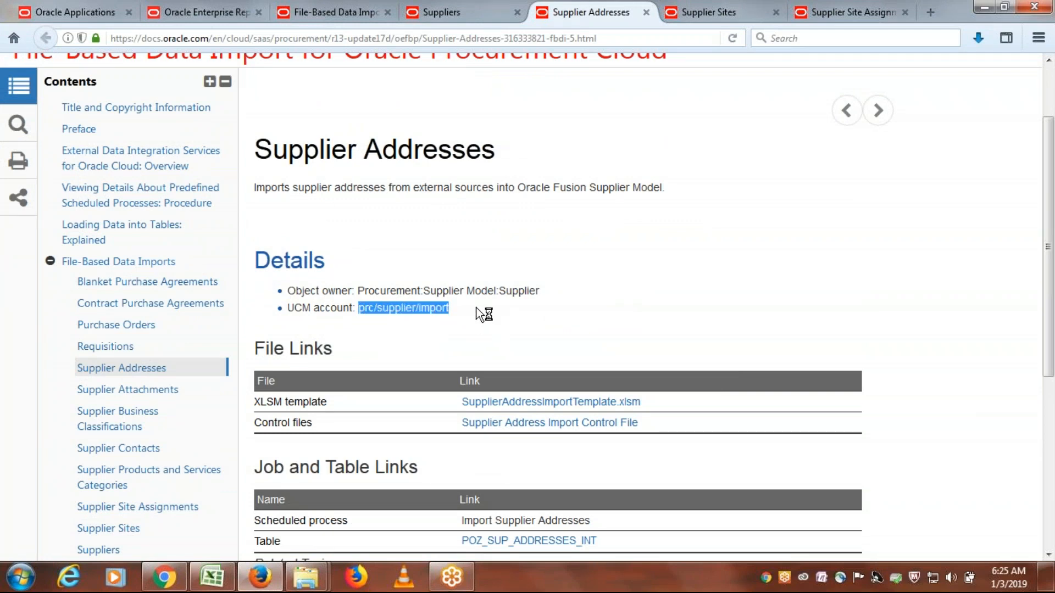
pyautogui.click(464, 323)
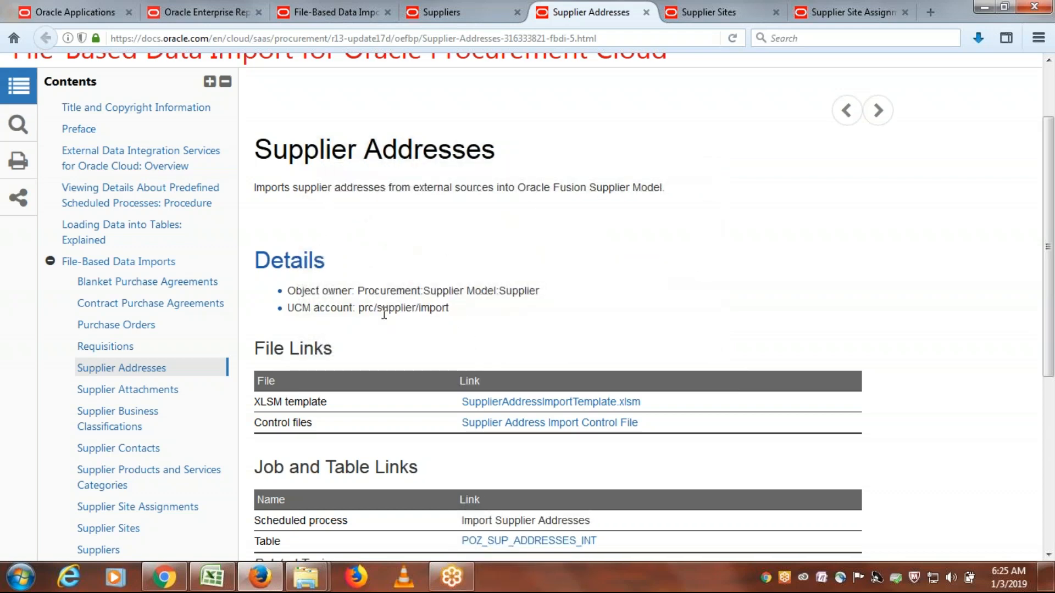
# - Dismiss the mail notification and highlight the scheduled process and the interface table under Job and Table Links for Supplier Addresses
pyautogui.scroll(-3, 440, 305)
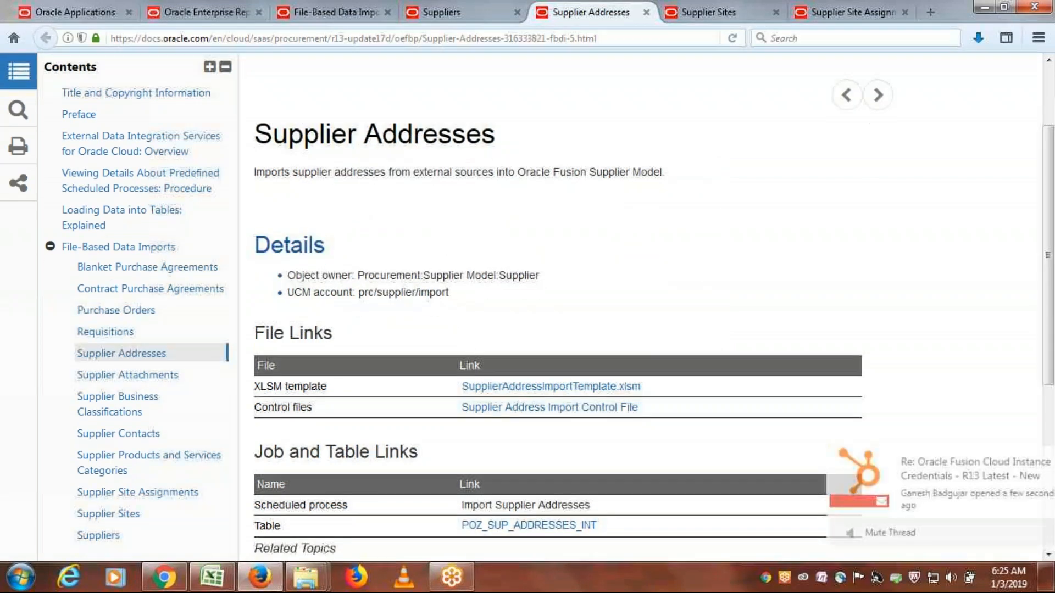
pyautogui.click(1033, 458)
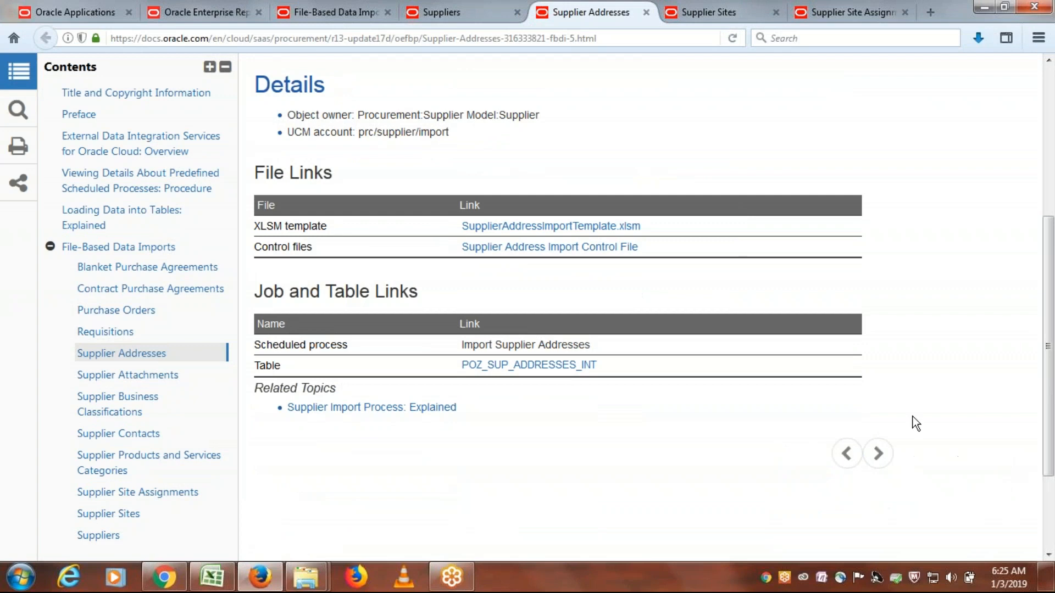
pyautogui.moveTo(595, 344); pyautogui.dragTo(463, 345)
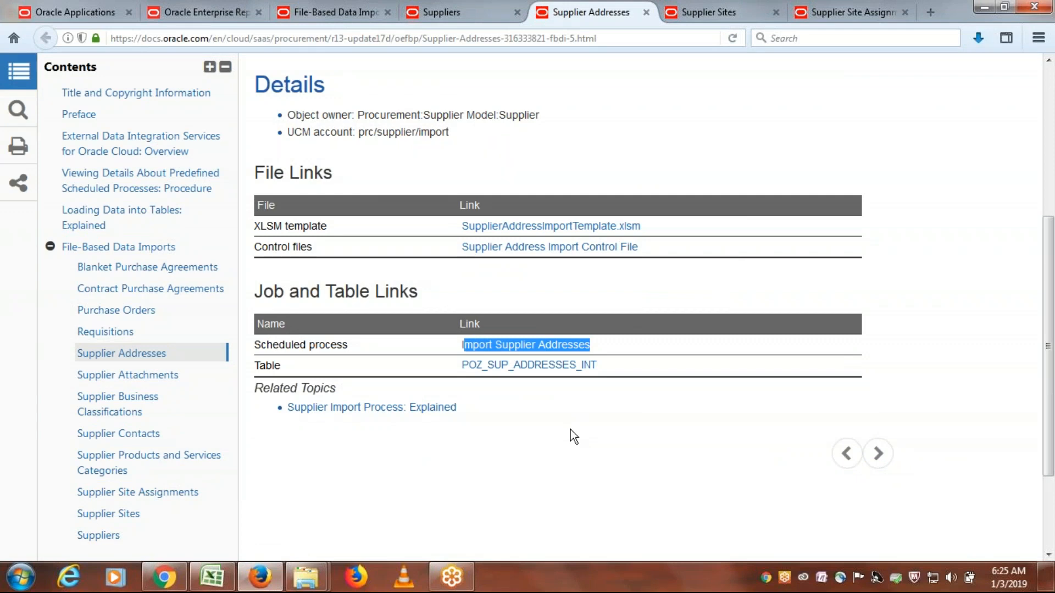
pyautogui.moveTo(612, 368); pyautogui.dragTo(461, 377)
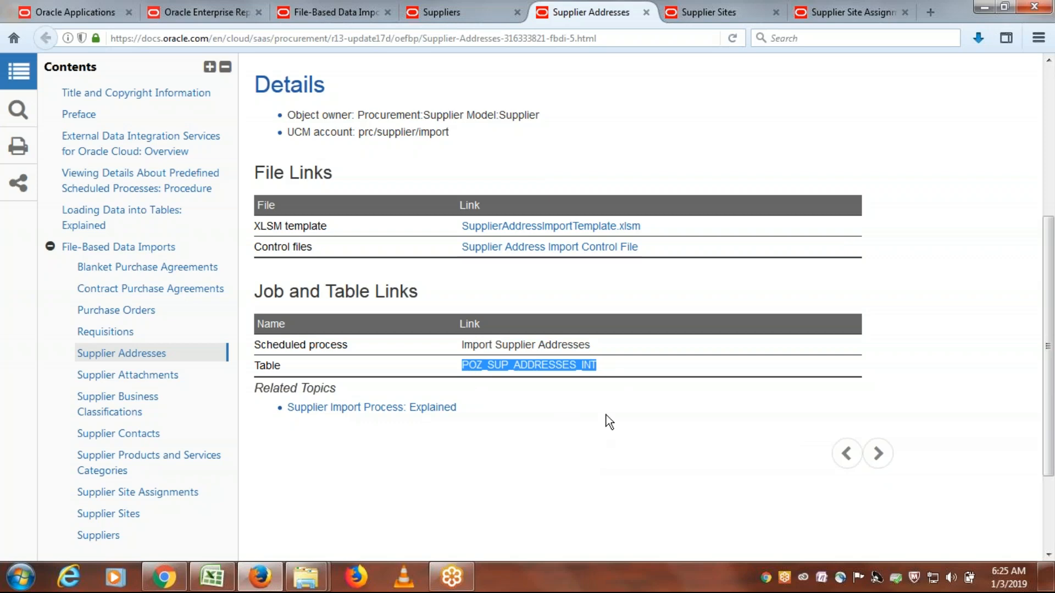
pyautogui.scroll(3, 607, 415)
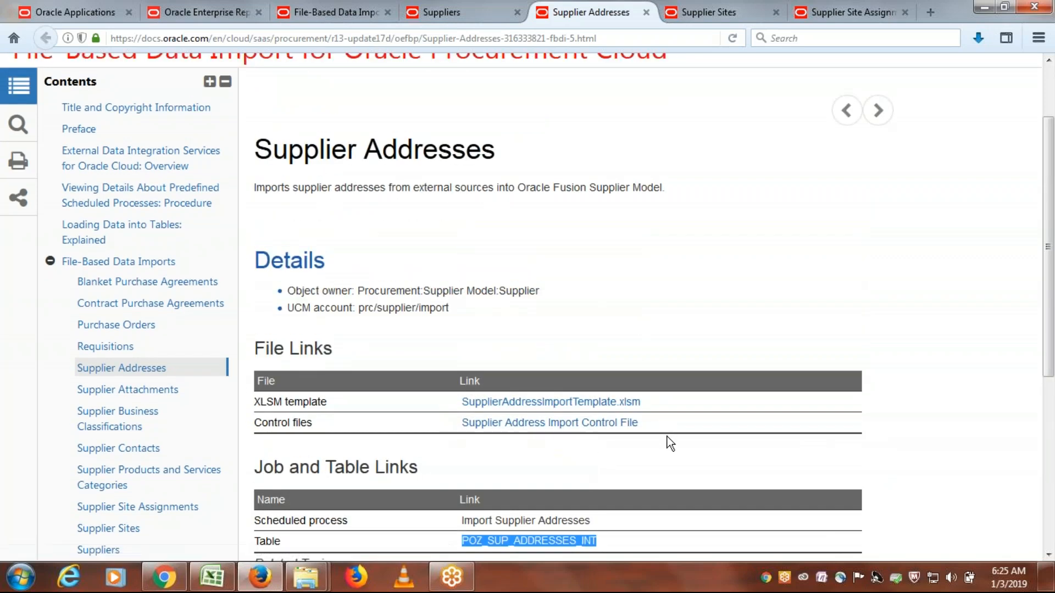
# - Save the SupplierAddressImportTemplate.xlsm link from the Supplier Addresses page into the ERPTREE FBDI Templates folder
pyautogui.rightClick(591, 406)
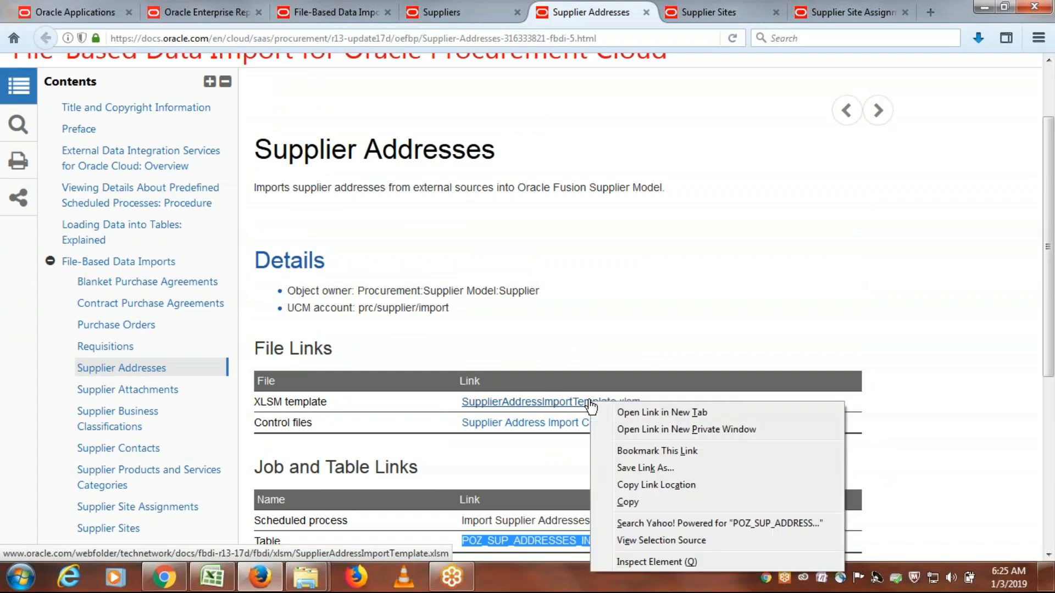
pyautogui.click(660, 469)
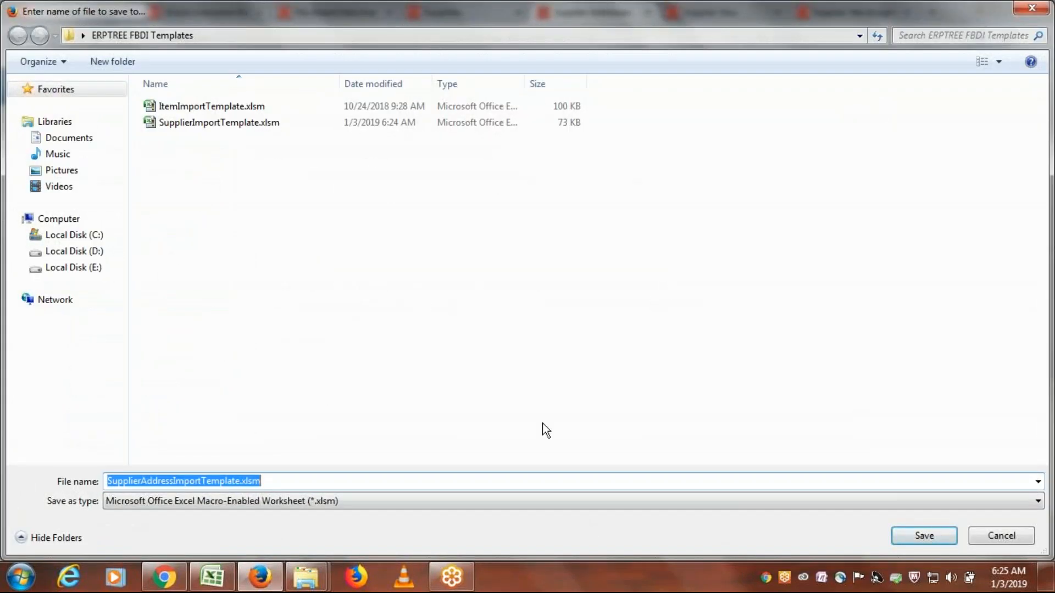
pyautogui.click(917, 542)
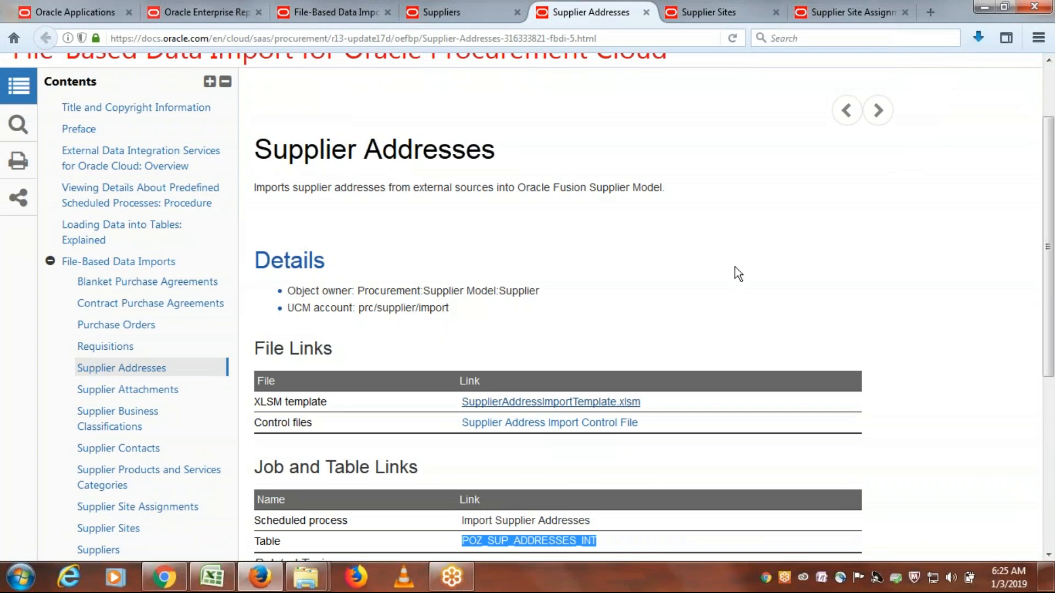
# - Bring up the Supplier Sites page and highlight its UCM account path and its scheduled process under Job and Table Links
pyautogui.click(709, 14)
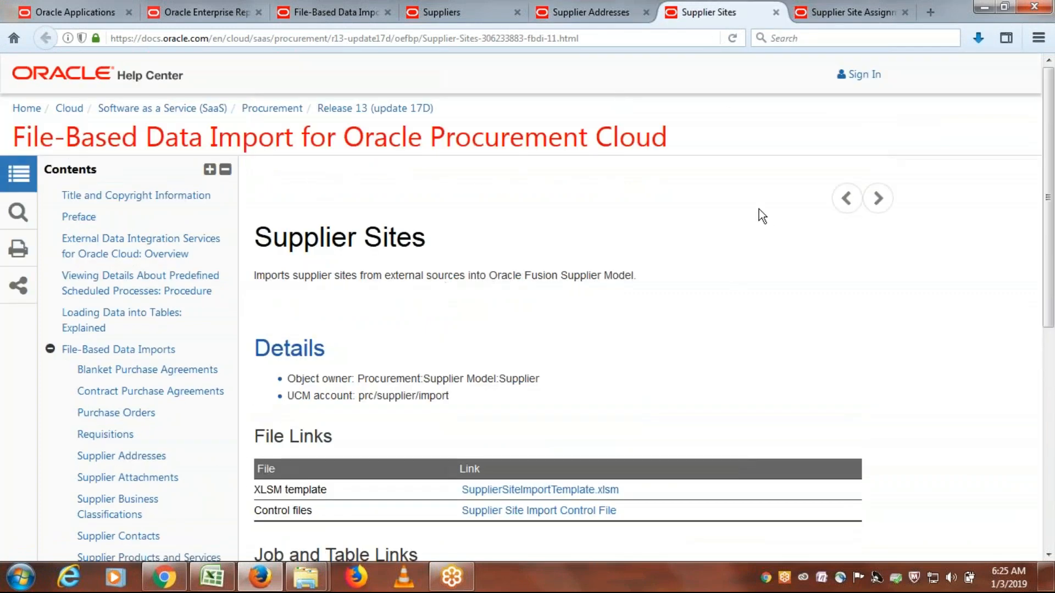
pyautogui.scroll(-3, 690, 286)
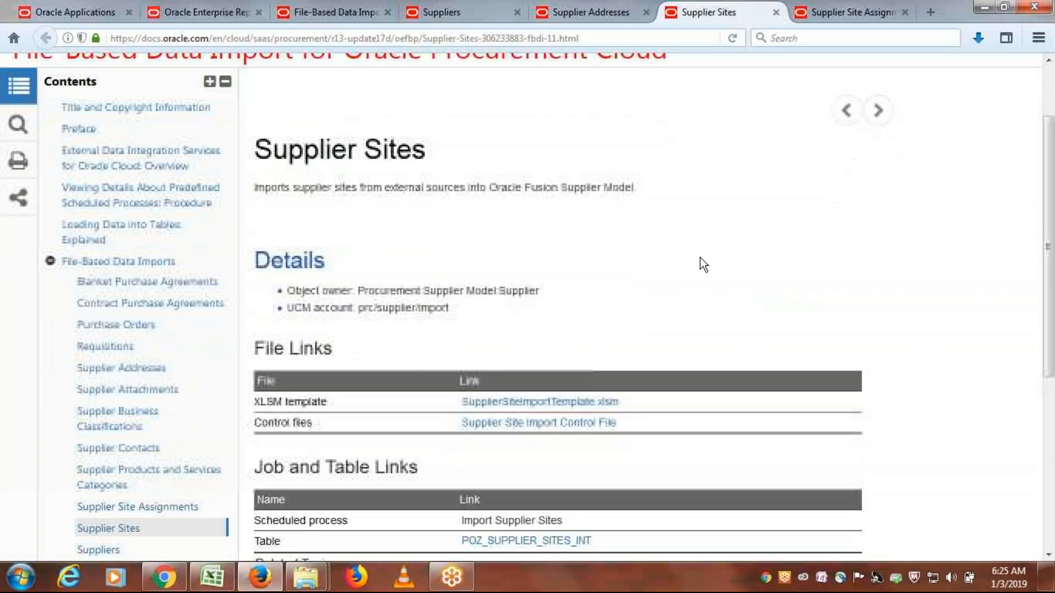
pyautogui.moveTo(450, 308); pyautogui.dragTo(357, 309)
pyautogui.scroll(-5, 709, 302)
pyautogui.moveTo(572, 345); pyautogui.dragTo(463, 344)
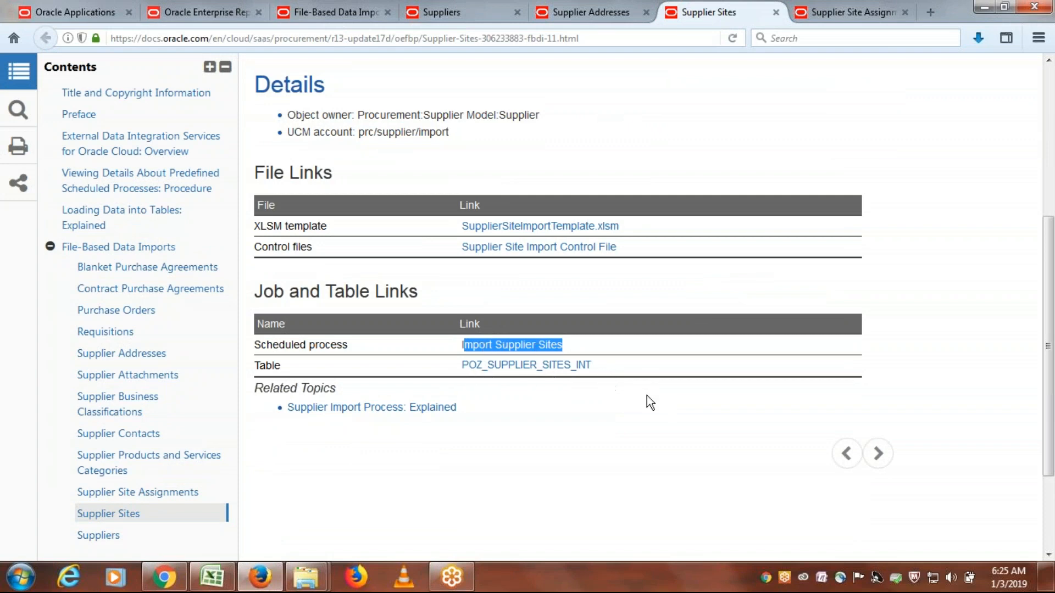
# - Save the SupplierSiteImportTemplate.xlsm link from the Supplier Sites page into the ERPTREE FBDI Templates folder
pyautogui.scroll(3, 715, 331)
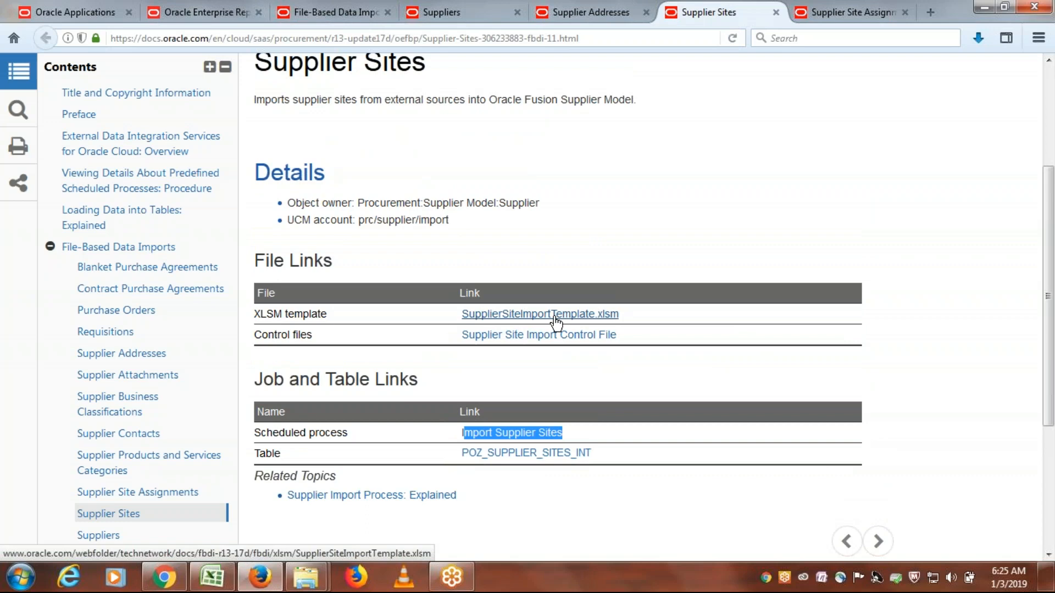
pyautogui.rightClick(557, 317)
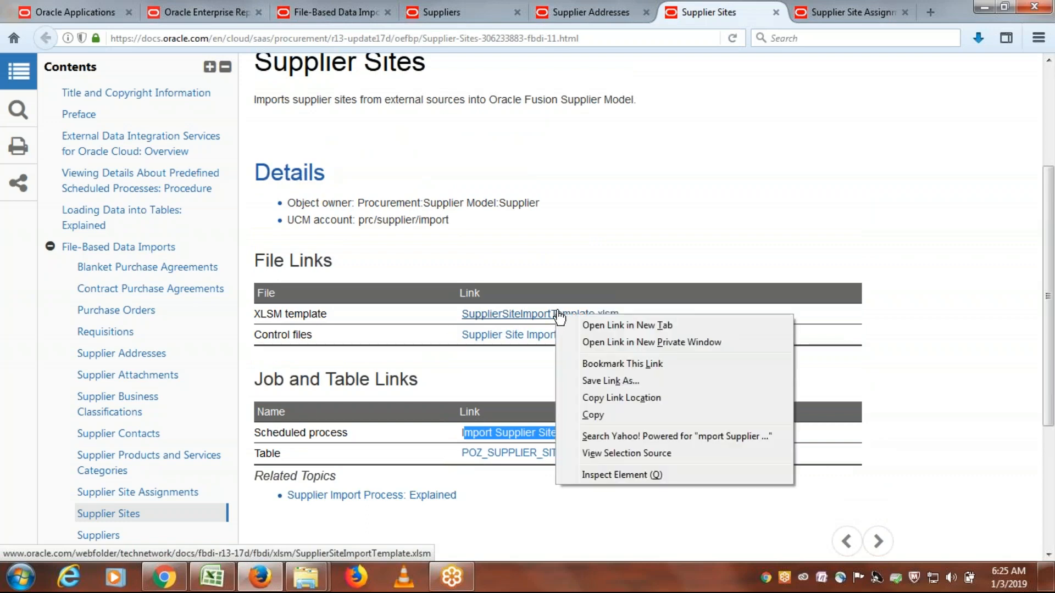
pyautogui.click(625, 384)
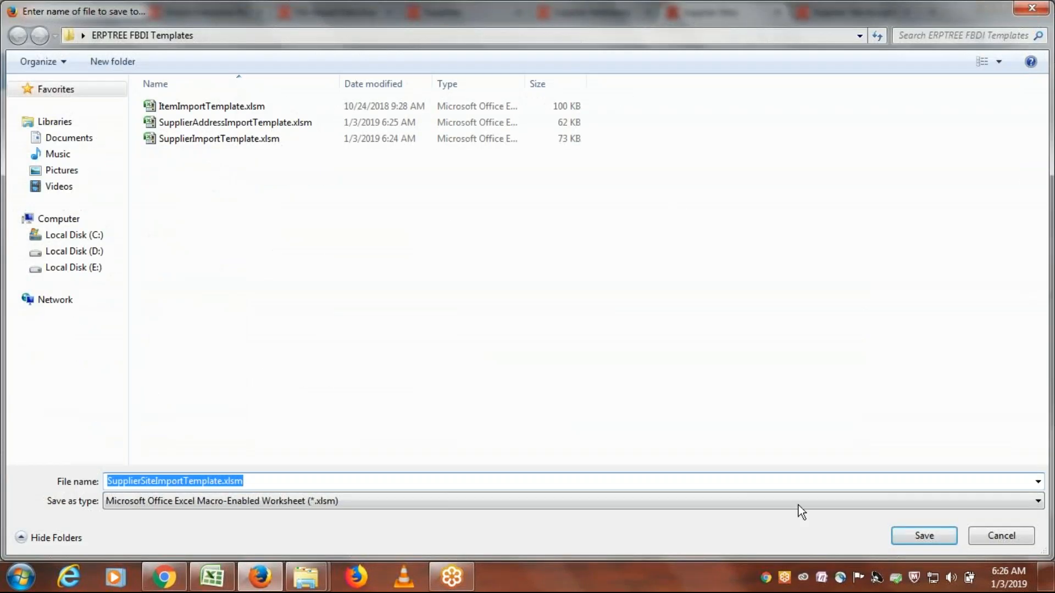
pyautogui.click(928, 540)
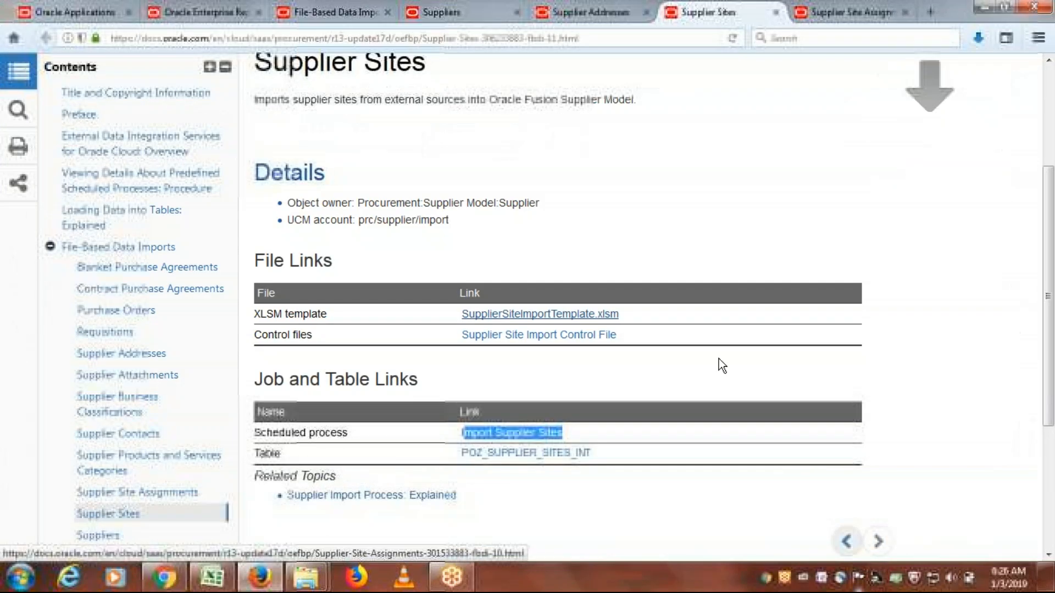
# - Bring up the Supplier Site Assignments page and review its UCM account, scheduled process and interface table
pyautogui.click(834, 7)
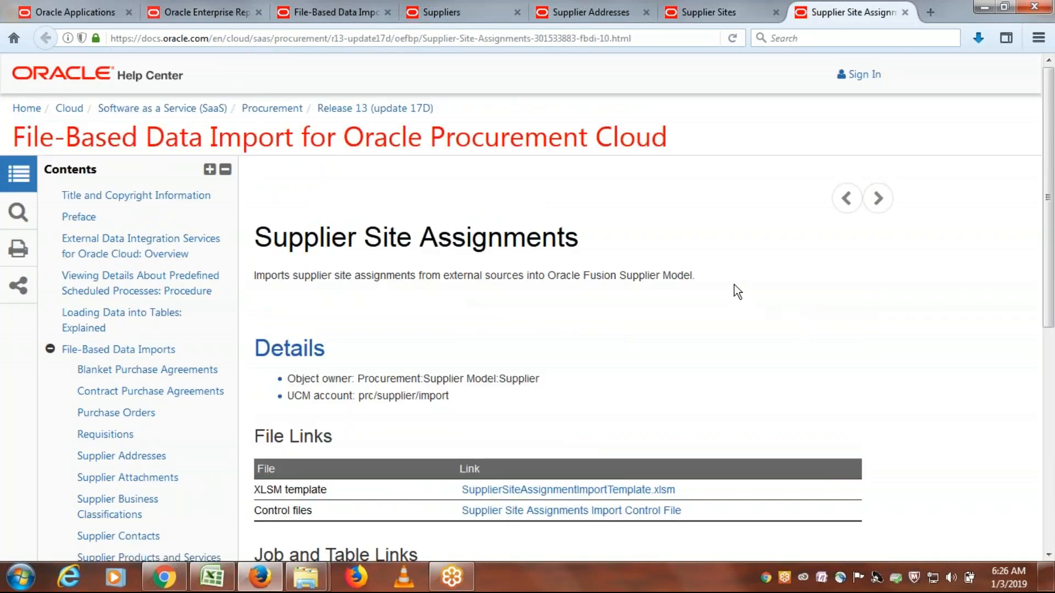
pyautogui.scroll(-3, 720, 314)
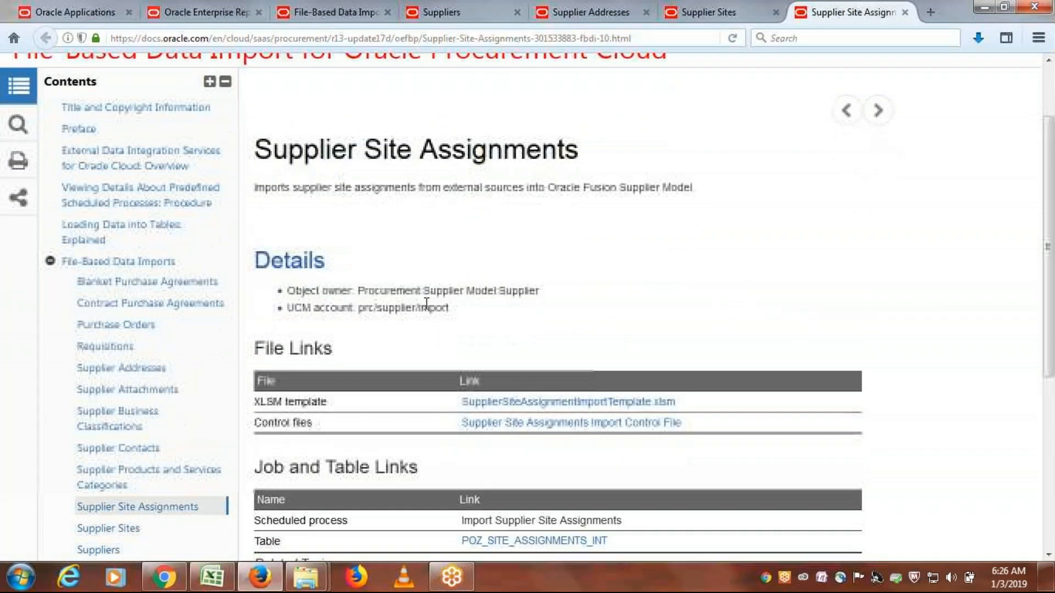
pyautogui.tripleClick(422, 306)
pyautogui.click(422, 304)
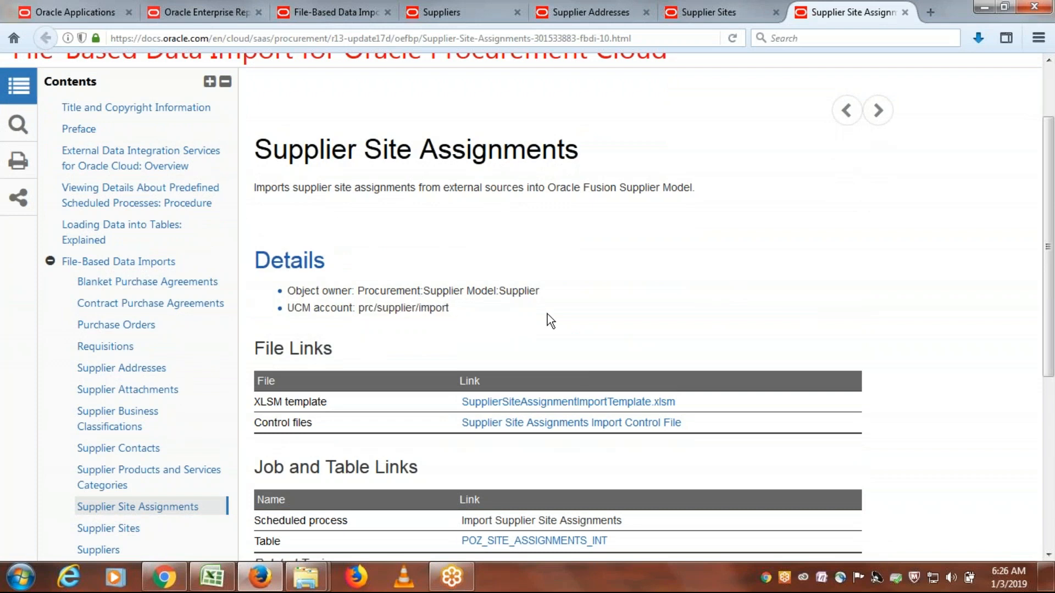
pyautogui.scroll(-5, 547, 314)
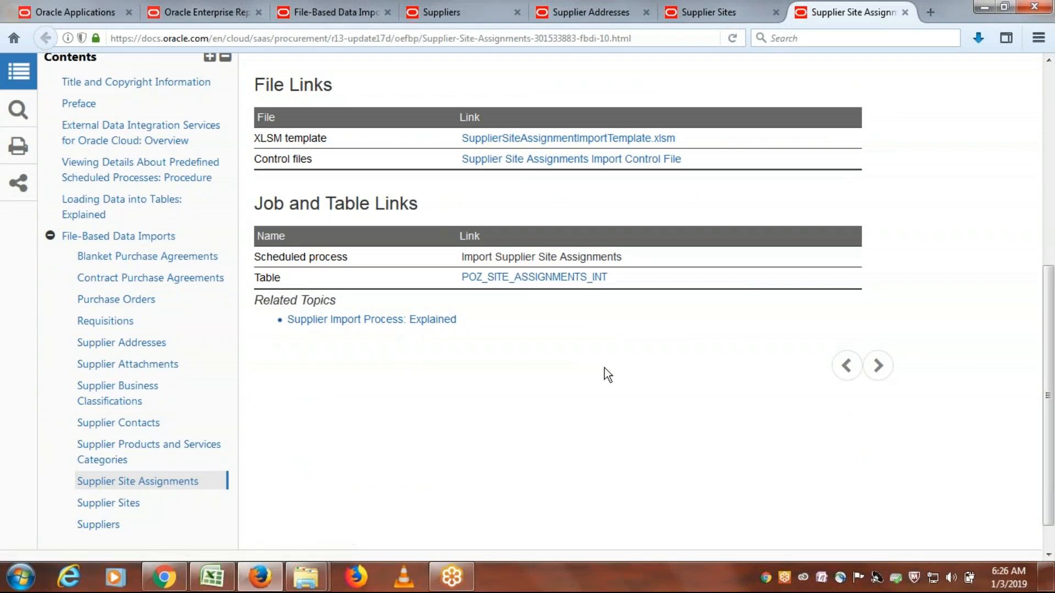
# - Save the SupplierSiteAssignmentImportTemplate.xlsm link from the Supplier Site Assignments page into the ERPTREE FBDI Templates folder
pyautogui.scroll(2, 607, 359)
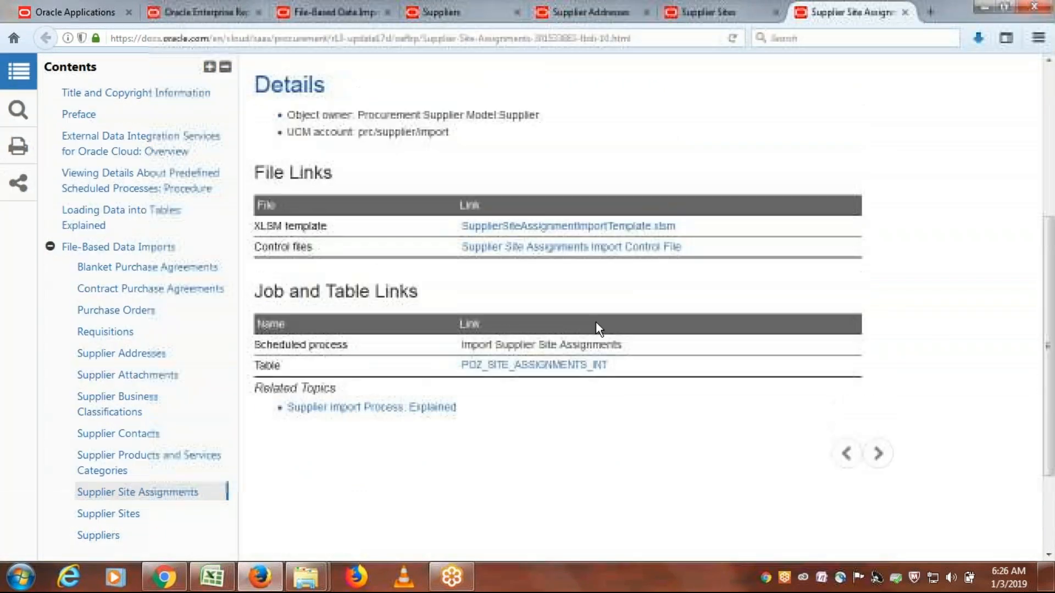
pyautogui.rightClick(581, 233)
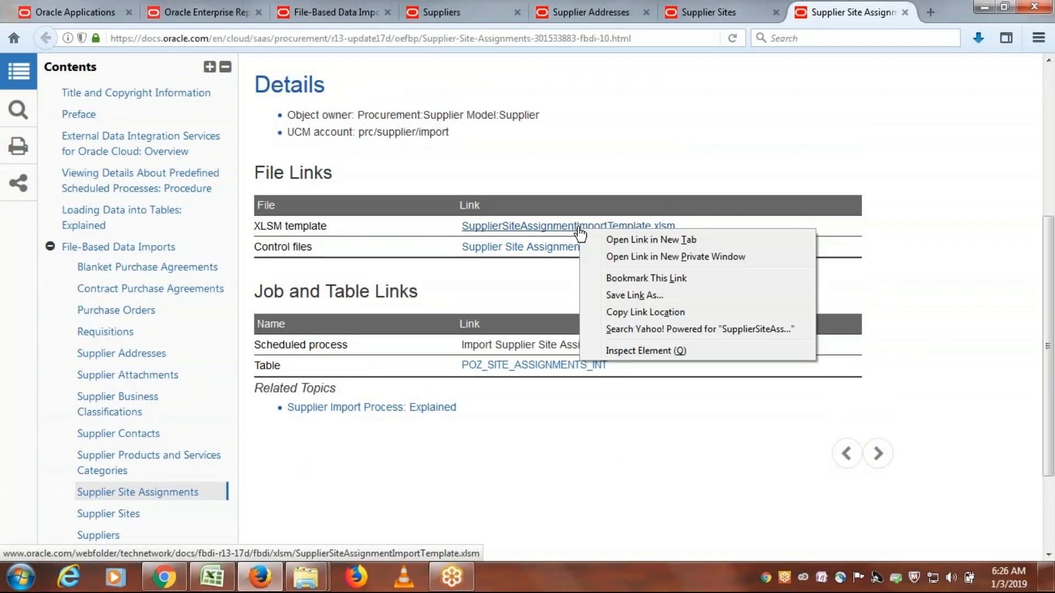
pyautogui.click(649, 295)
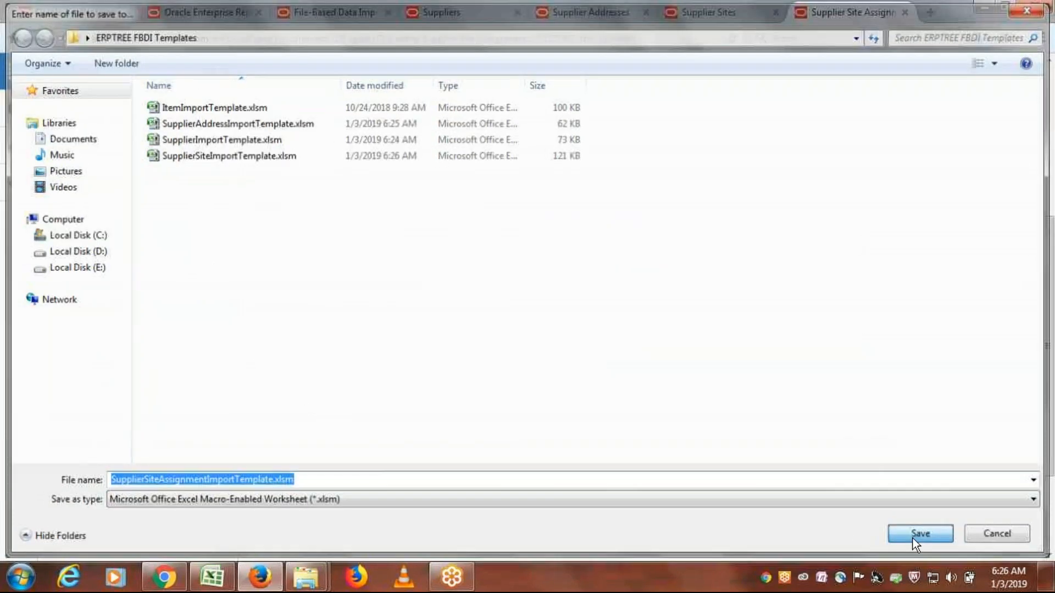
pyautogui.click(915, 538)
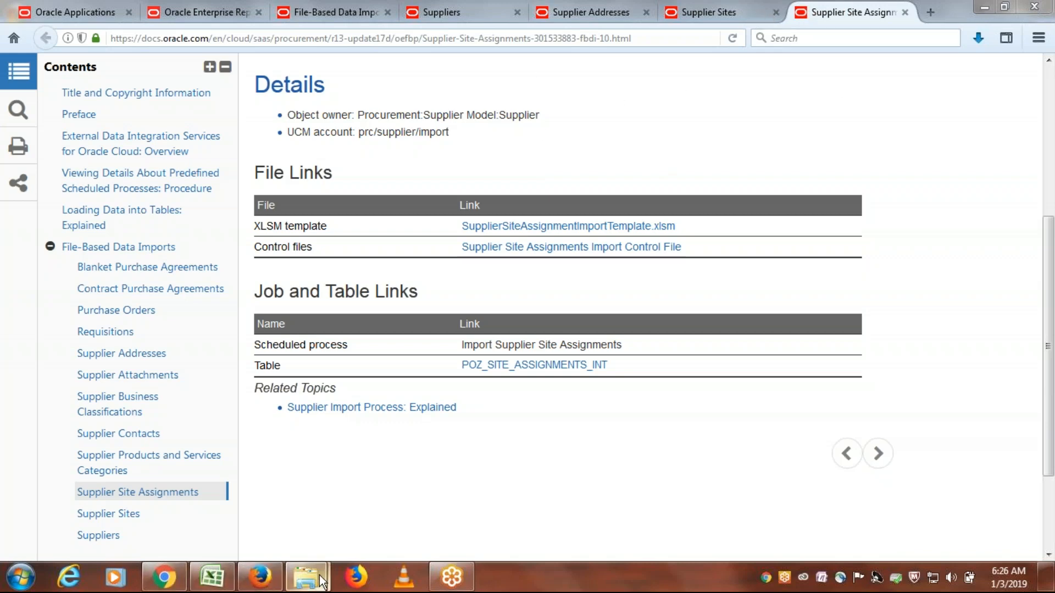
# - Open the ERPTREE FBDI Templates folder from the desktop and widen its Name column to show the full file names
pyautogui.moveTo(306, 577)
pyautogui.press('super+d')
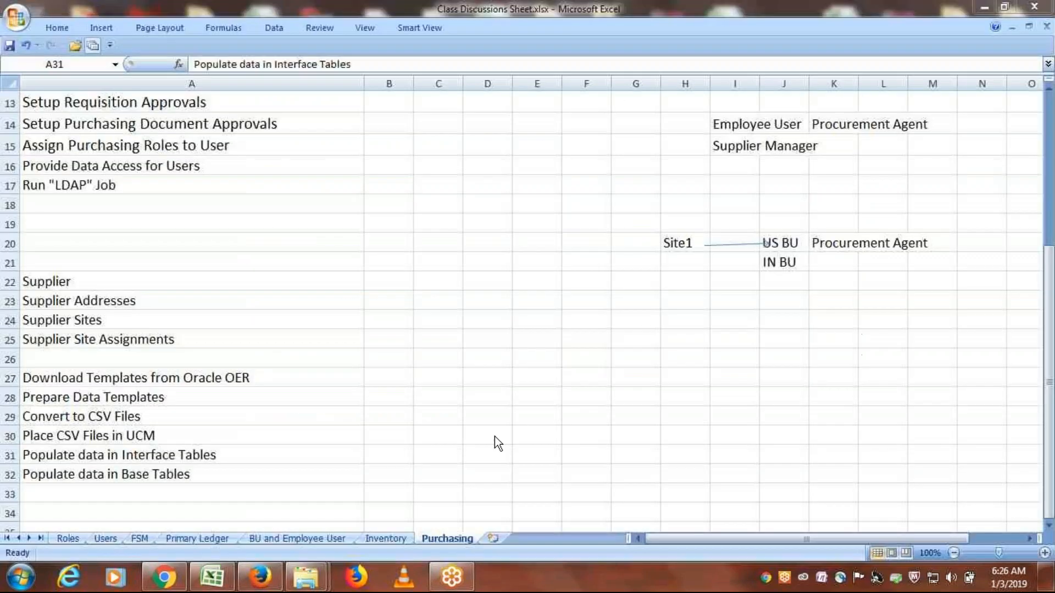
pyautogui.press('e')
pyautogui.press('e')
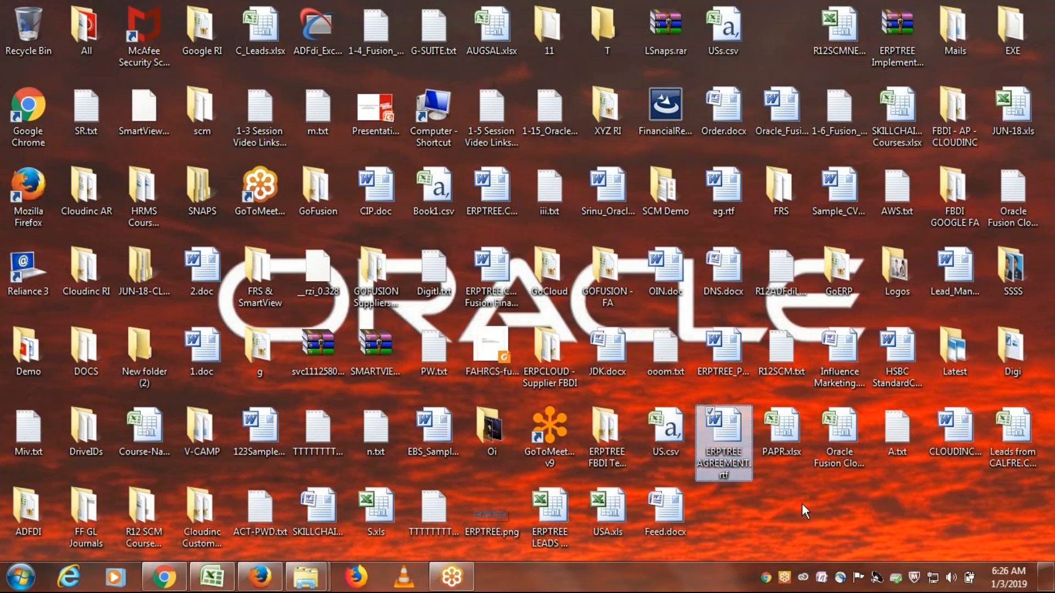
pyautogui.press('e')
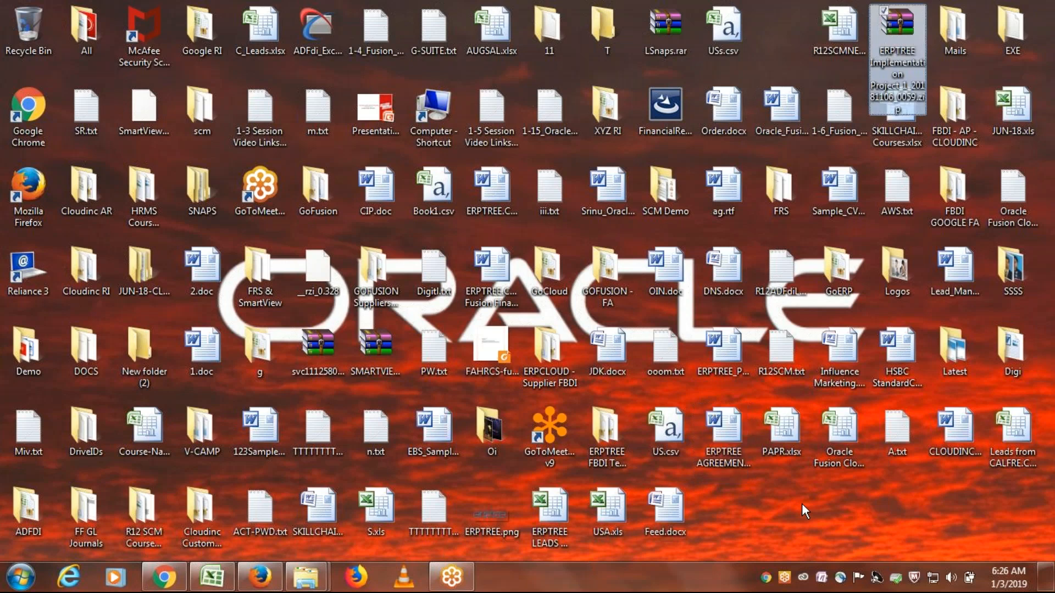
pyautogui.press('e')
pyautogui.press('e')
pyautogui.press('e')
pyautogui.press('e')
pyautogui.press('e')
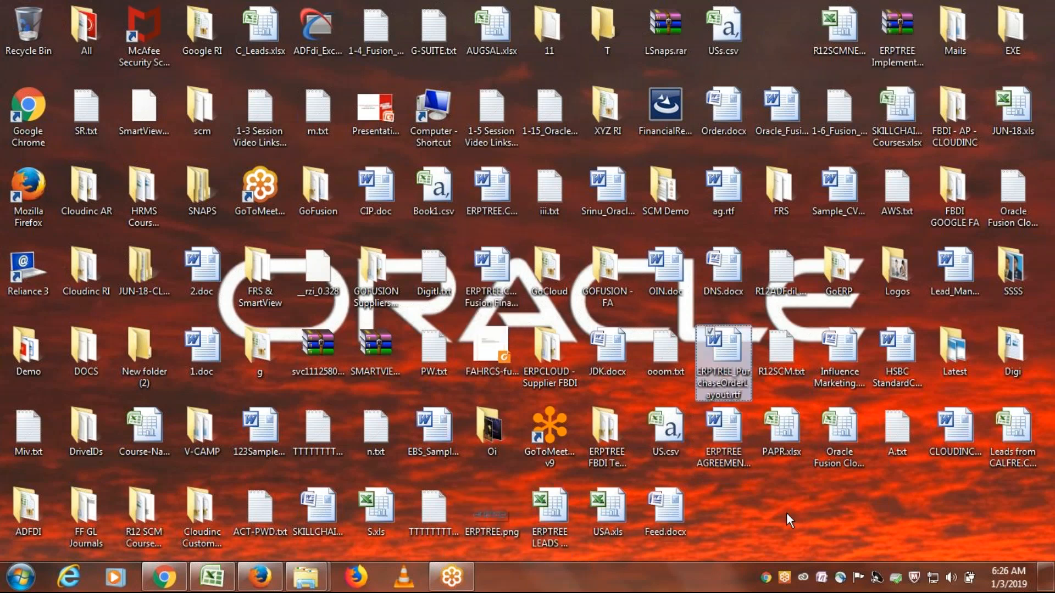
pyautogui.press('e')
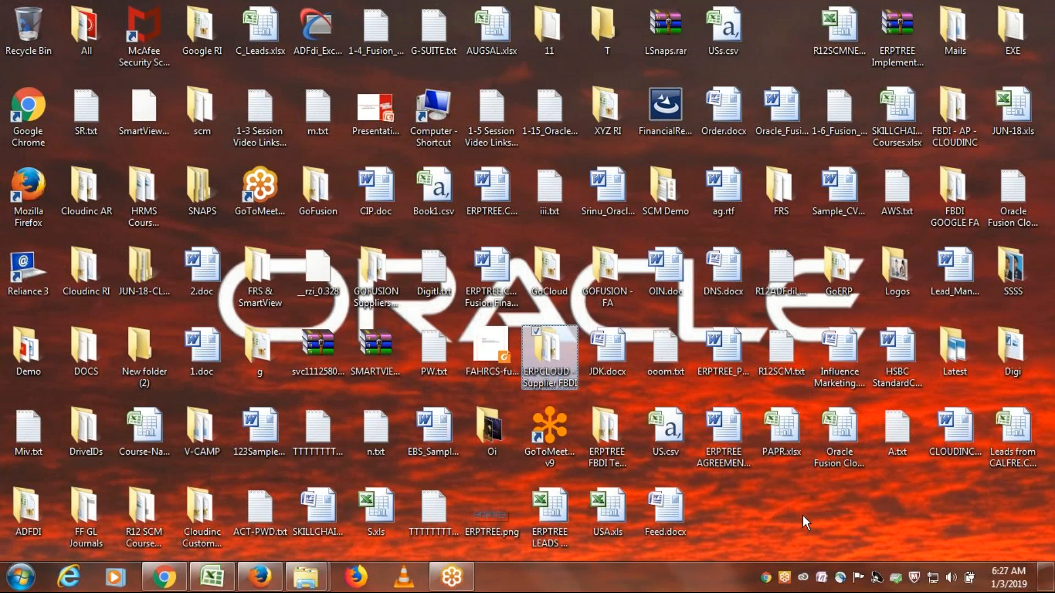
pyautogui.press('e')
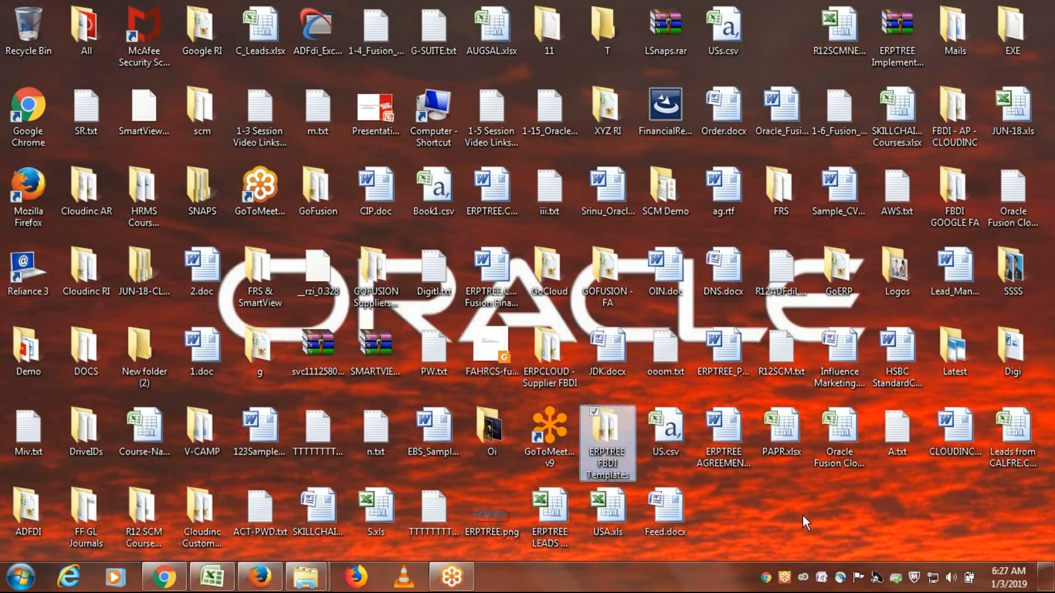
pyautogui.doubleClick(608, 436)
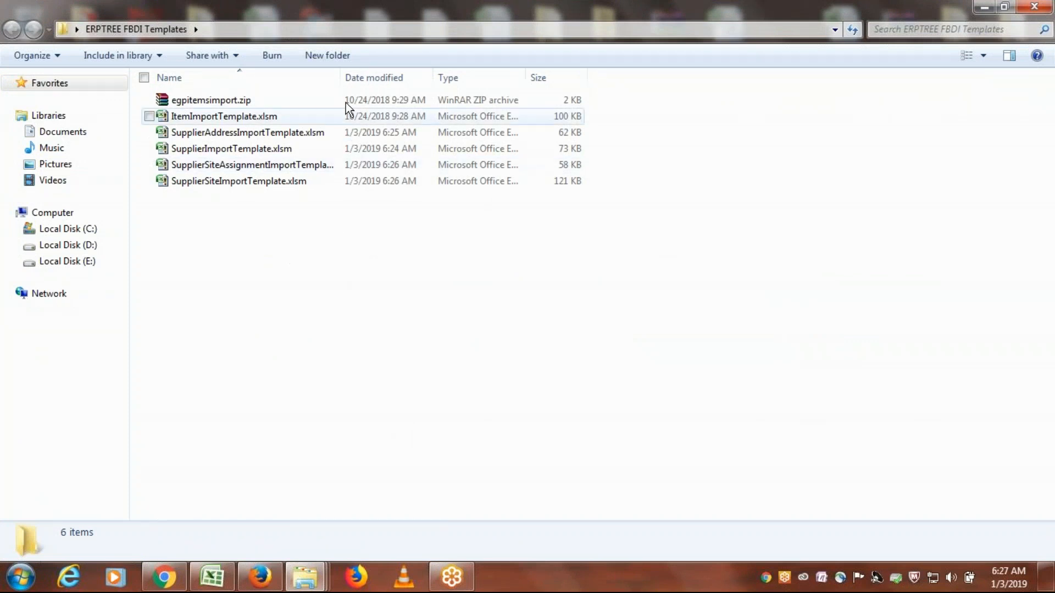
pyautogui.moveTo(339, 77); pyautogui.dragTo(459, 88)
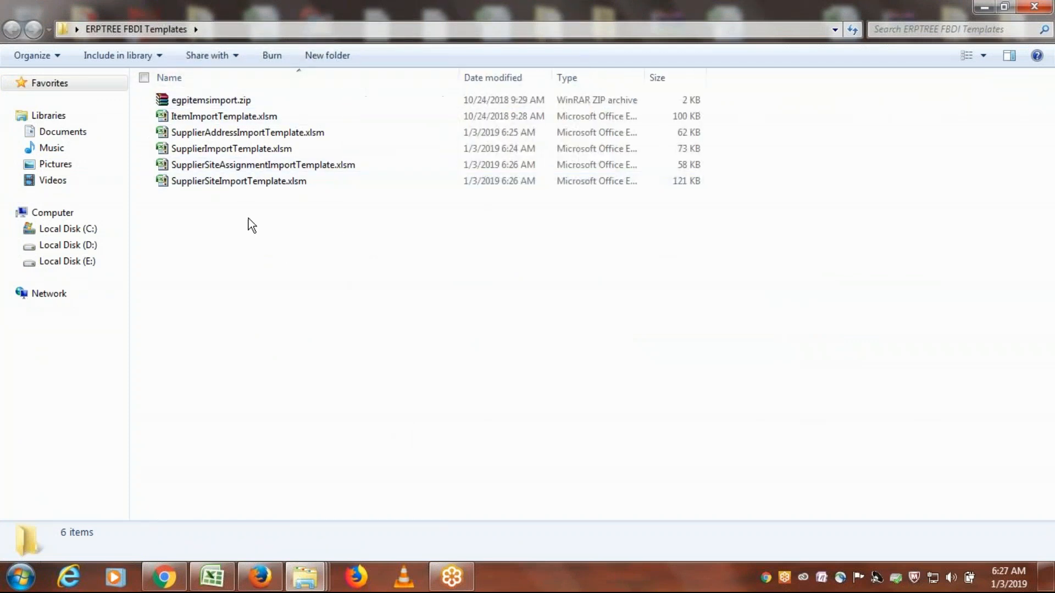
# - Create a new folder named Item inside ERPTREE FBDI Templates
pyautogui.rightClick(402, 255)
pyautogui.click(328, 315)
pyautogui.rightClick(338, 243)
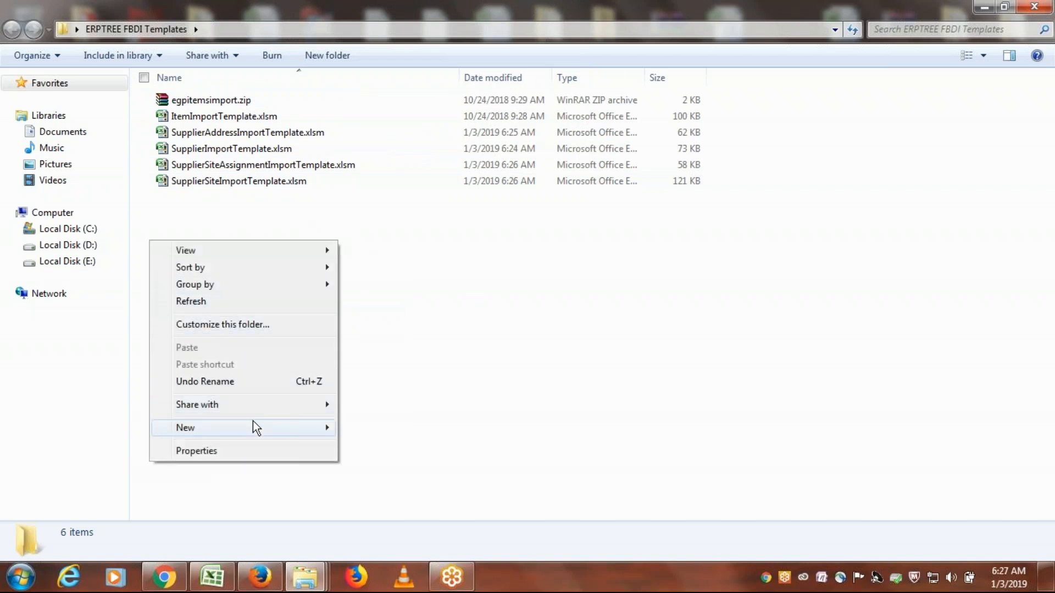
pyautogui.moveTo(253, 422)
pyautogui.click(401, 217)
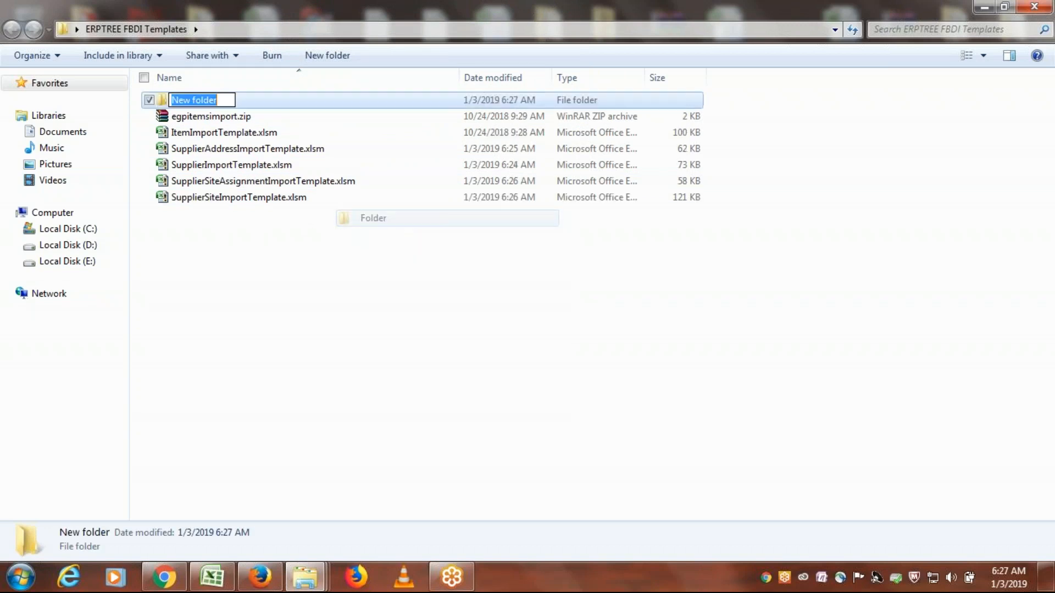
pyautogui.press('BackSpace')
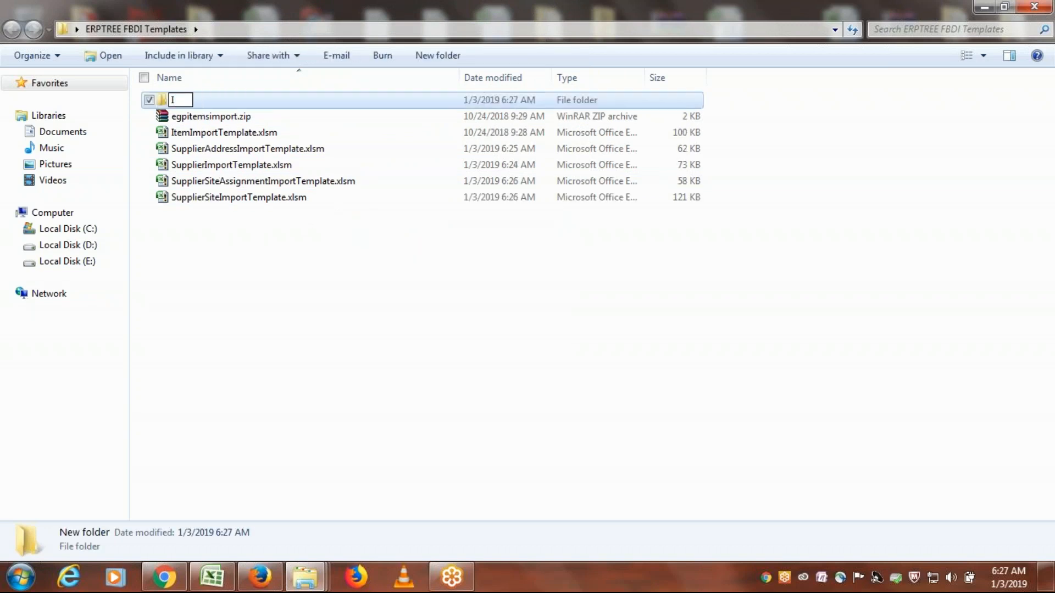
pyautogui.write('Item')
pyautogui.click(141, 242)
# - Move egpitemsimport.zip and ItemImportTemplate.xlsm into the Item folder and refresh the file list
pyautogui.click(159, 118)
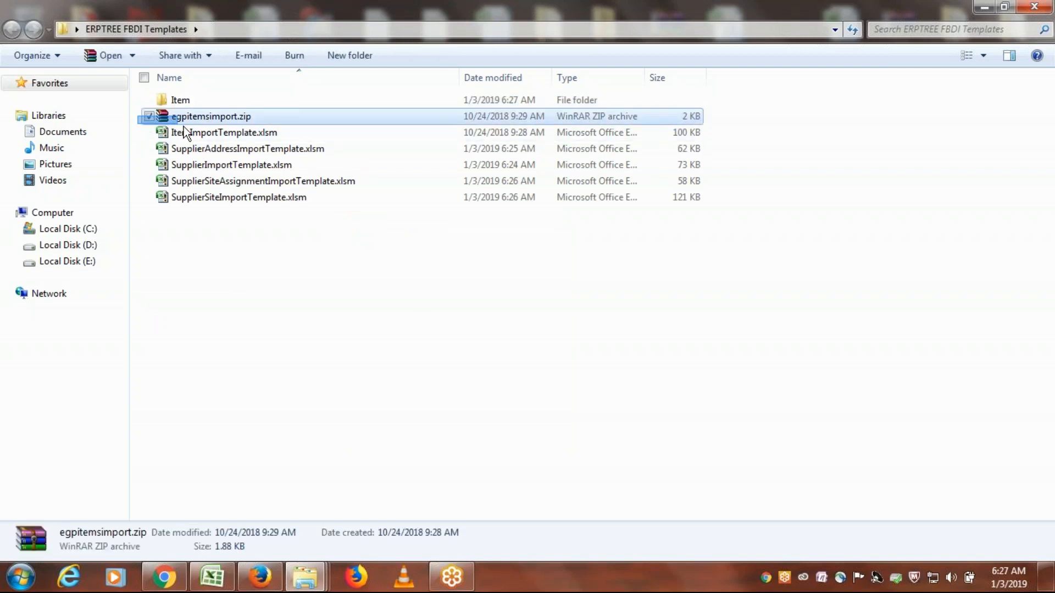
pyautogui.keyDown('ctrl'); pyautogui.click(184, 132); pyautogui.keyUp('ctrl')
pyautogui.moveTo(206, 136); pyautogui.dragTo(179, 104)
pyautogui.rightClick(254, 237)
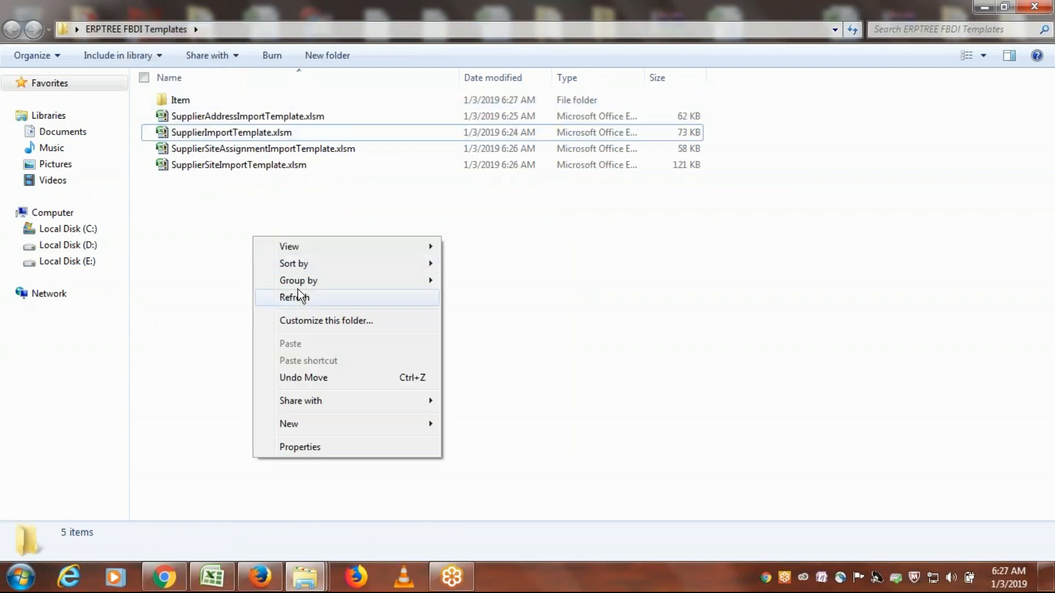
pyautogui.click(302, 298)
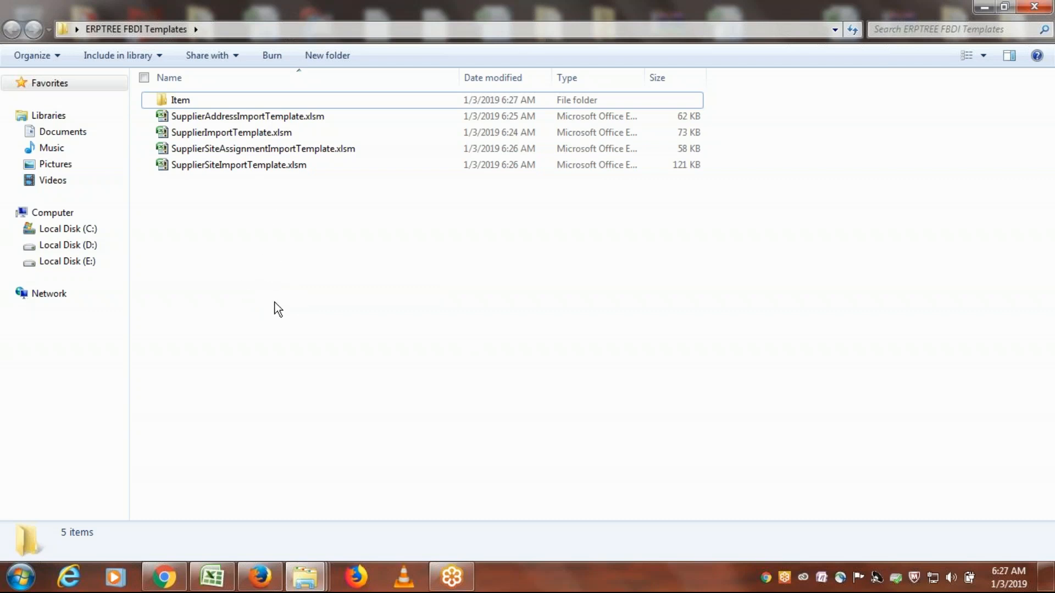
# - Open SupplierImportTemplate.xlsm from the ERPTREE FBDI Templates folder in Excel
pyautogui.click(238, 137)
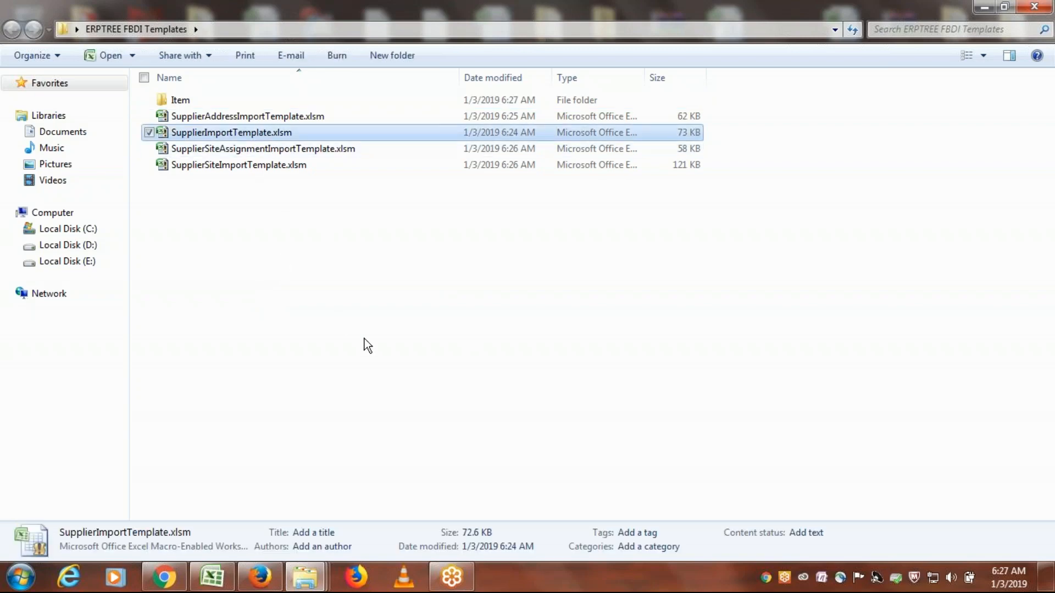
pyautogui.doubleClick(229, 140)
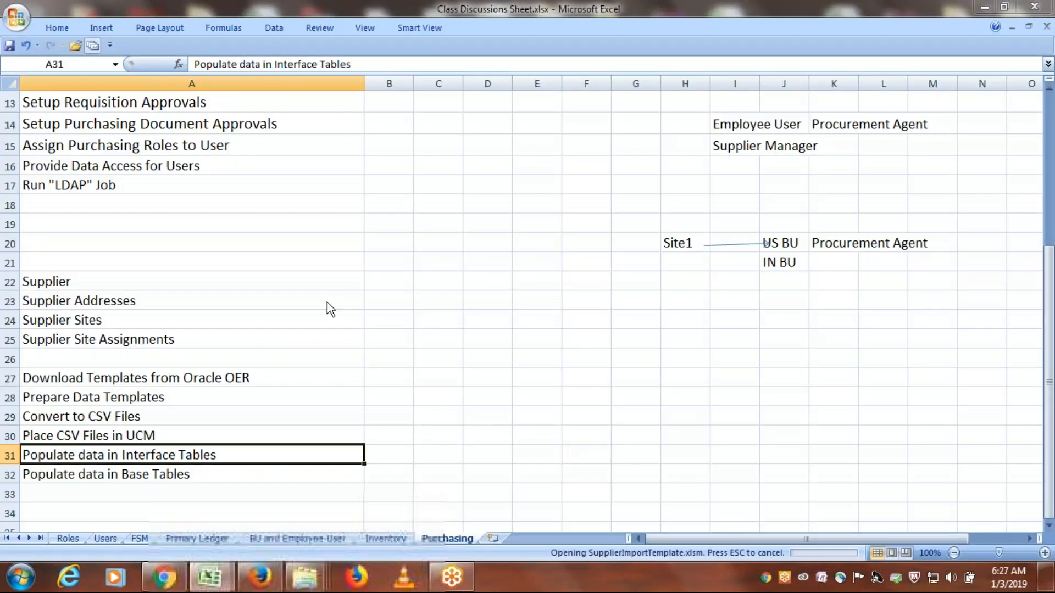
pyautogui.click(502, 329)
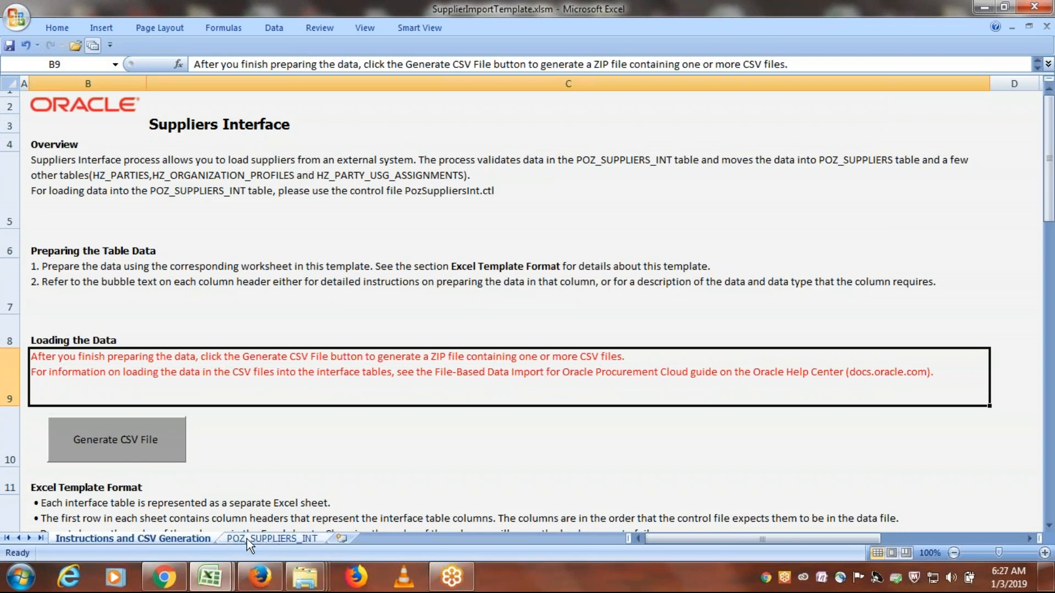
# - Open the POZ_SUPPLIERS_INT sheet, show its additional attributes and review the full range of columns
pyautogui.click(279, 539)
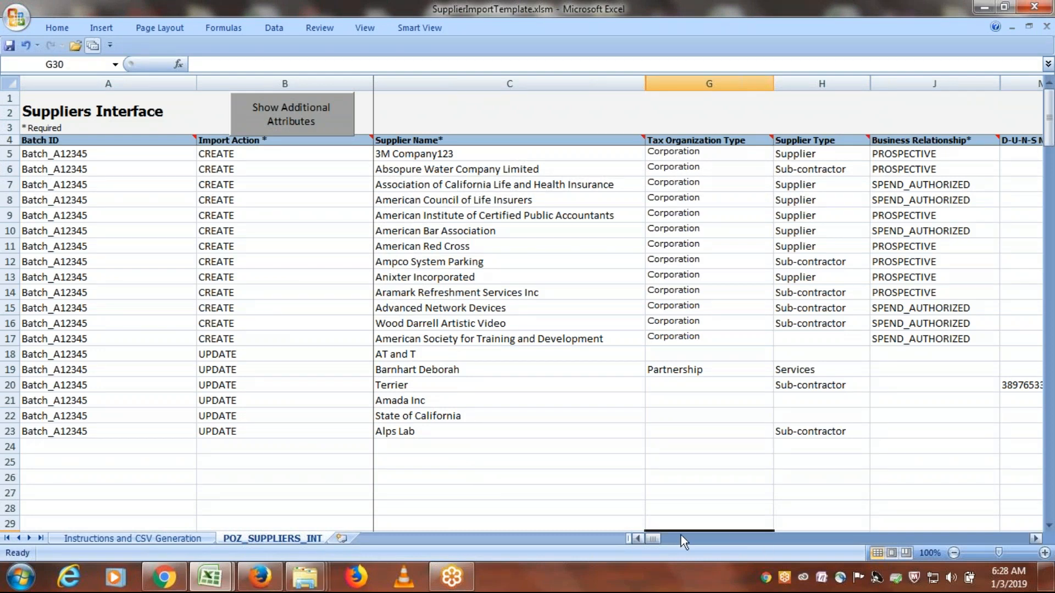
pyautogui.moveTo(651, 539); pyautogui.dragTo(601, 536)
pyautogui.click(293, 114)
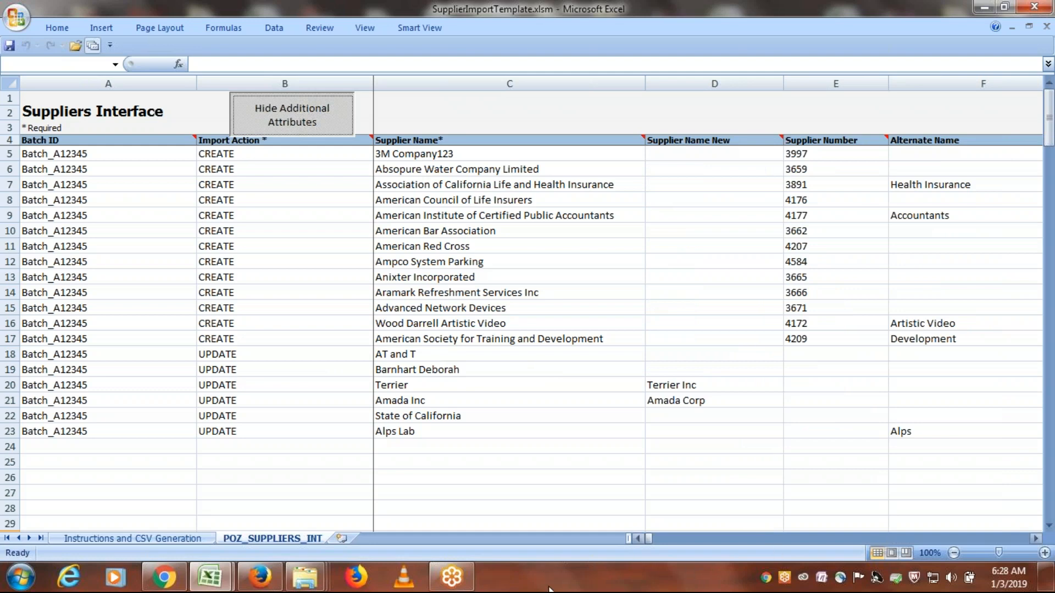
pyautogui.click(1035, 538)
pyautogui.moveTo(1036, 538); pyautogui.dragTo(1036, 539)
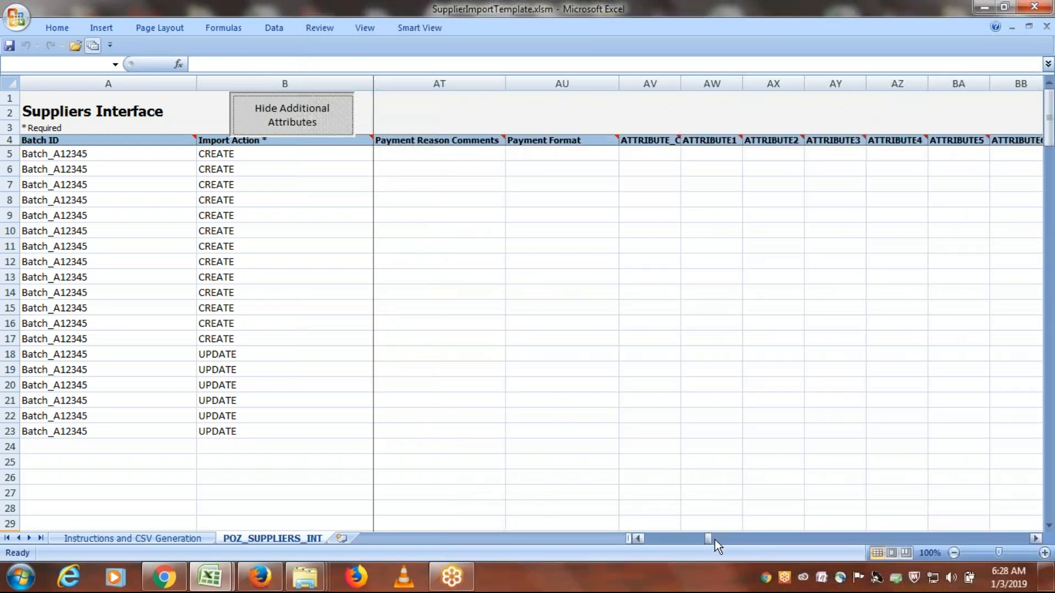
pyautogui.moveTo(708, 537); pyautogui.dragTo(628, 532)
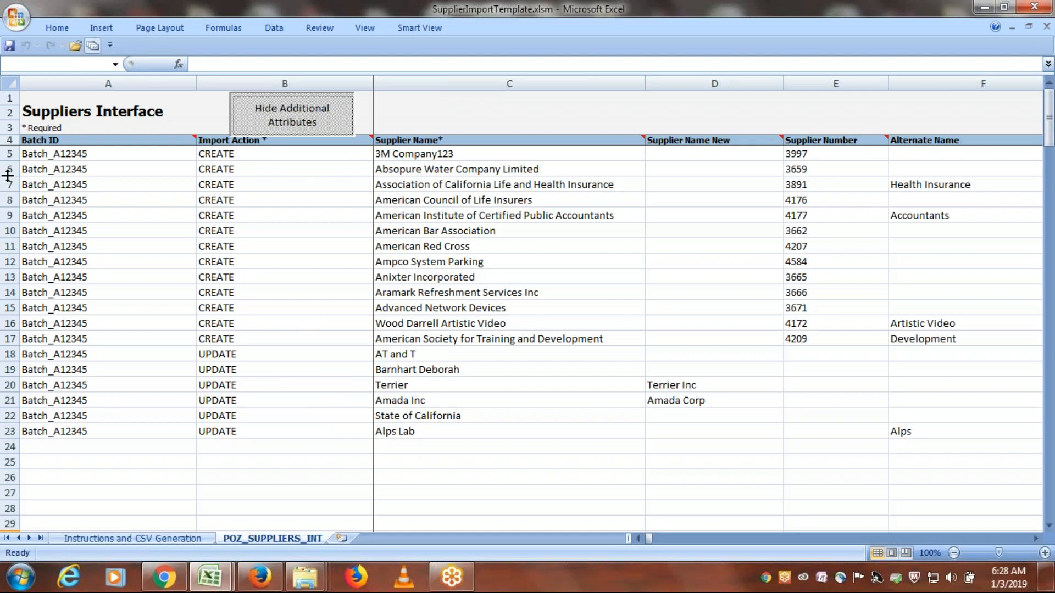
# - Clear the sample supplier data in rows 6 to 26 and the Batch ID in cell A5
pyautogui.moveTo(11, 169); pyautogui.dragTo(20, 484)
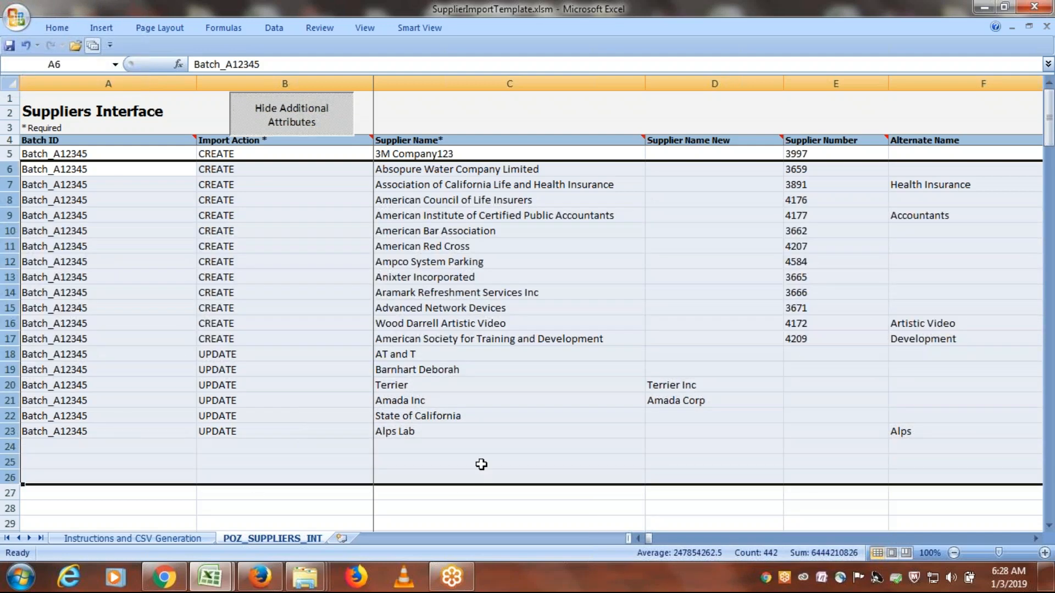
pyautogui.press('Delete')
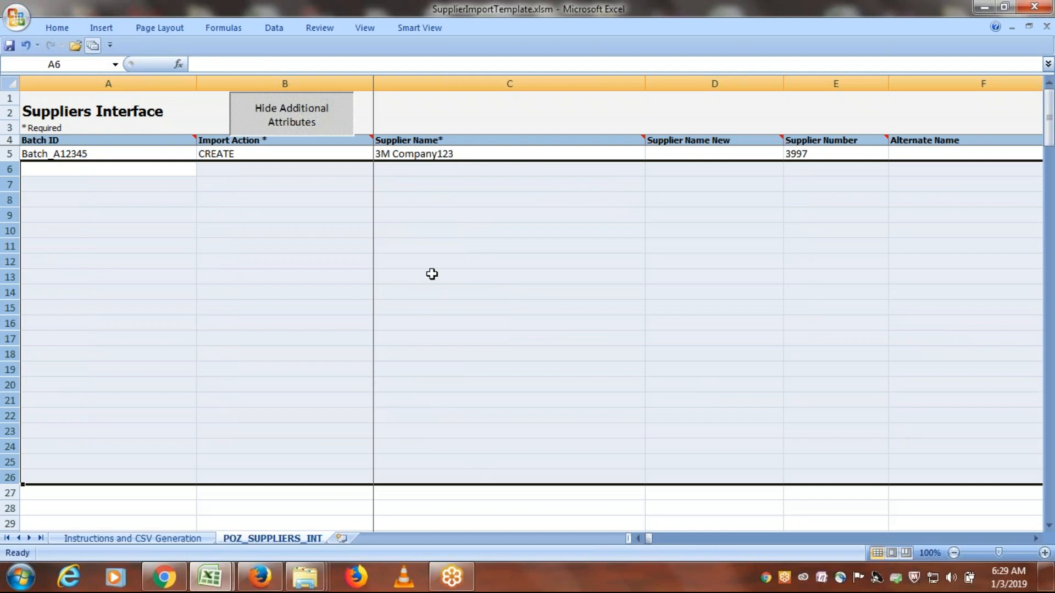
pyautogui.click(93, 155)
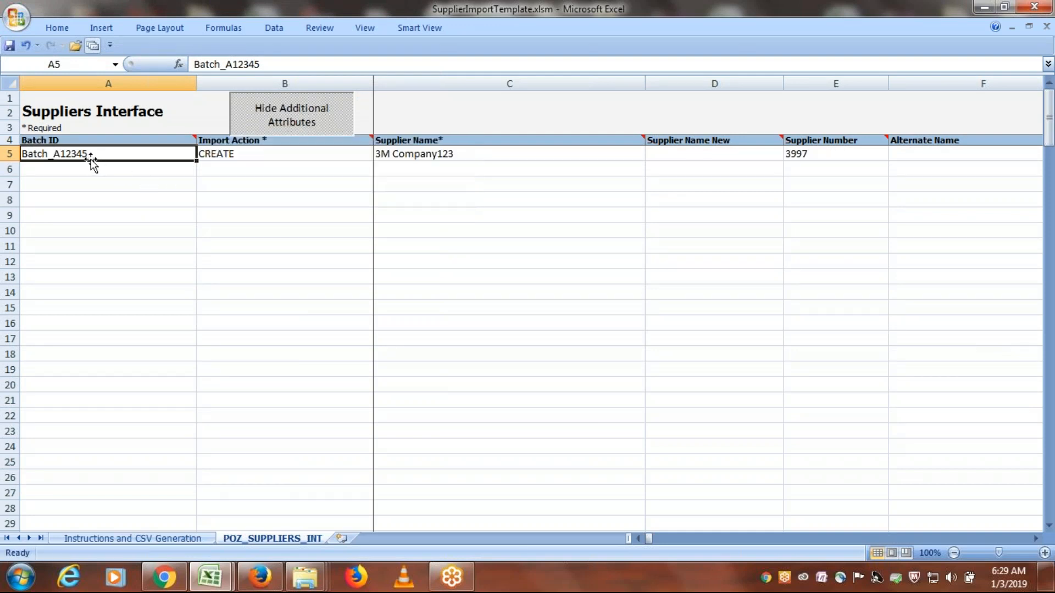
pyautogui.press('Delete')
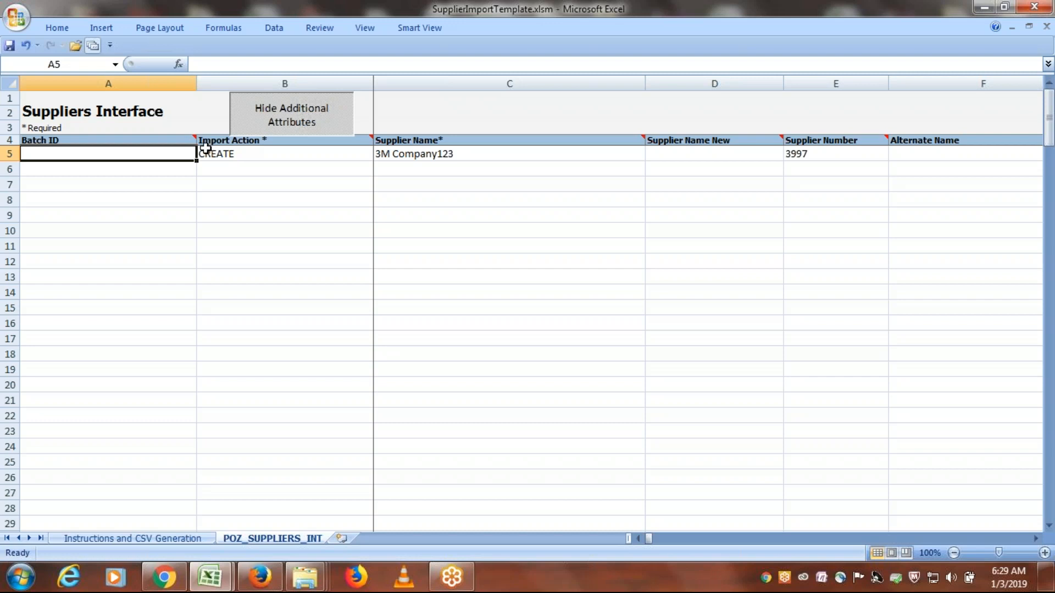
# - Set the Import Action in row 5 to UPDATE and check the Supplier Name and Supplier Name New cells
pyautogui.click(324, 152)
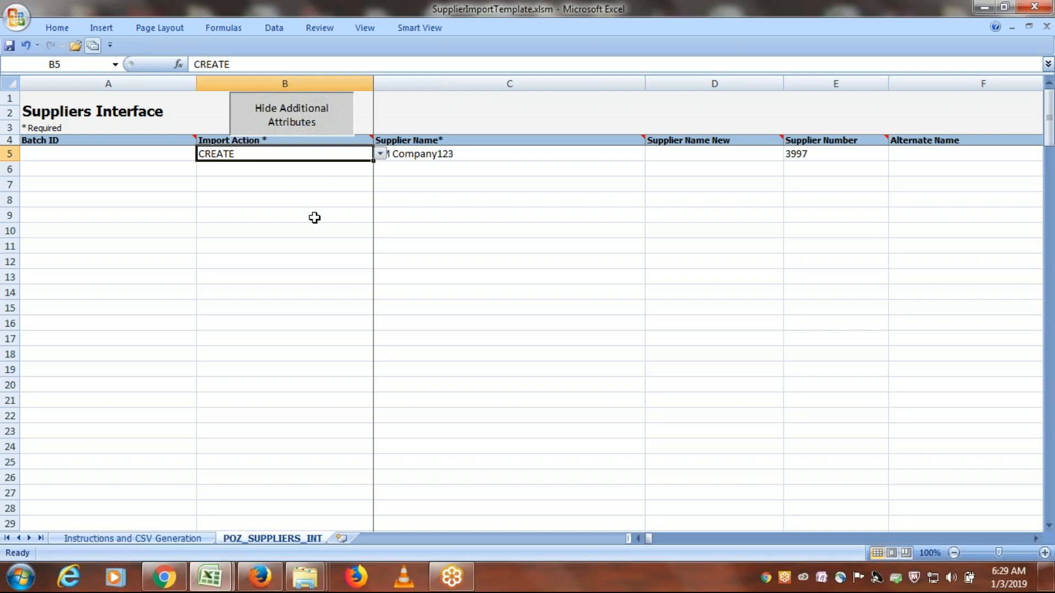
pyautogui.click(380, 154)
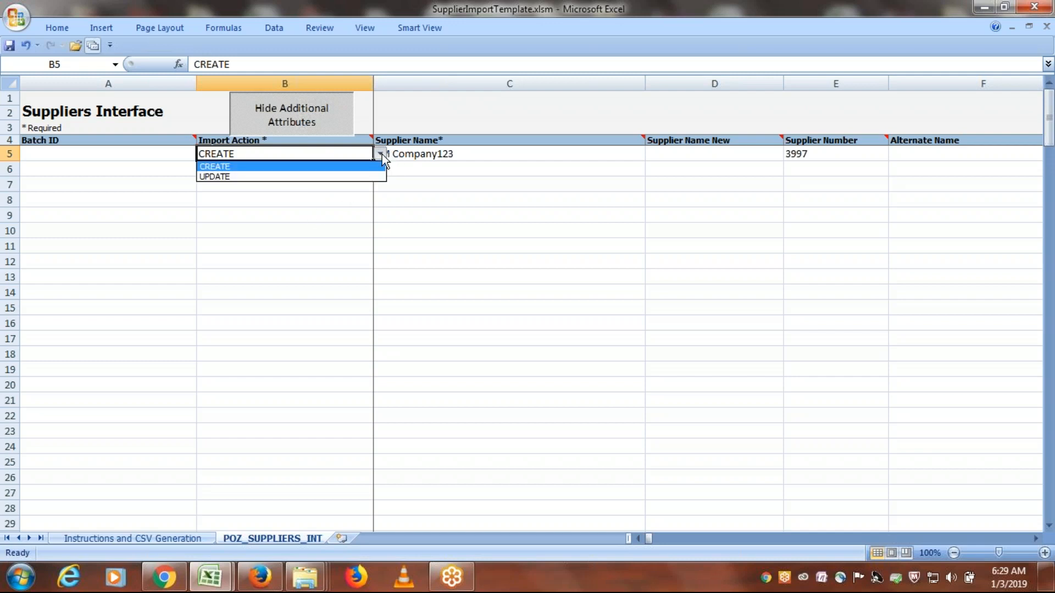
pyautogui.click(240, 176)
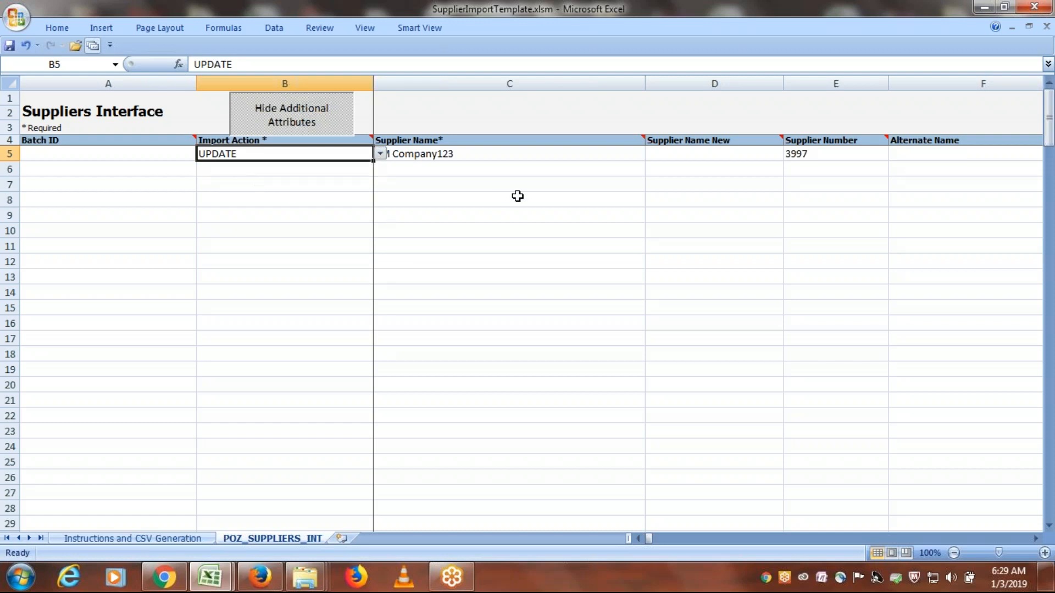
pyautogui.click(463, 153)
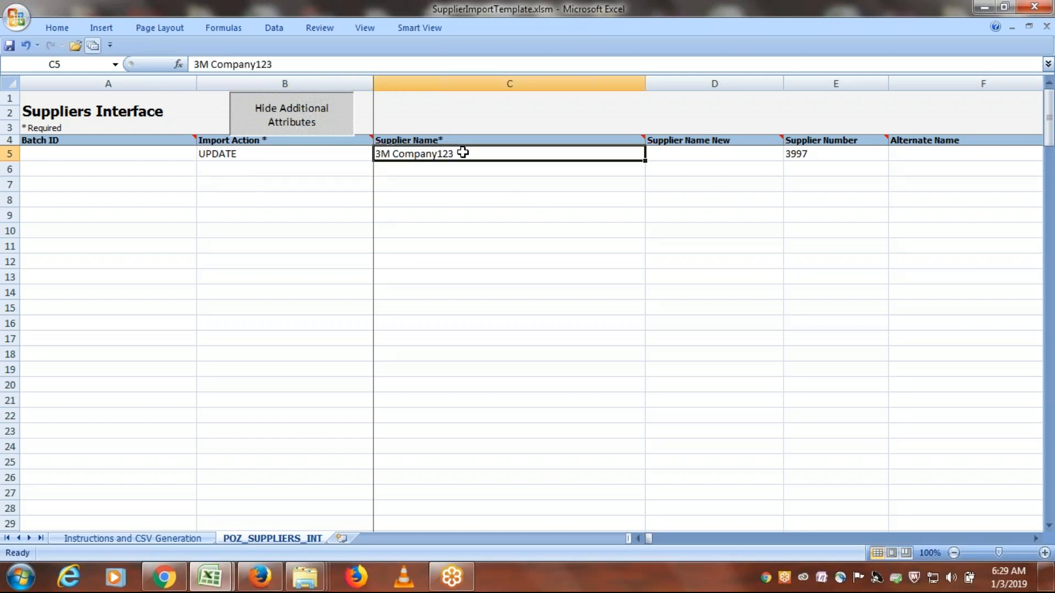
pyautogui.click(715, 152)
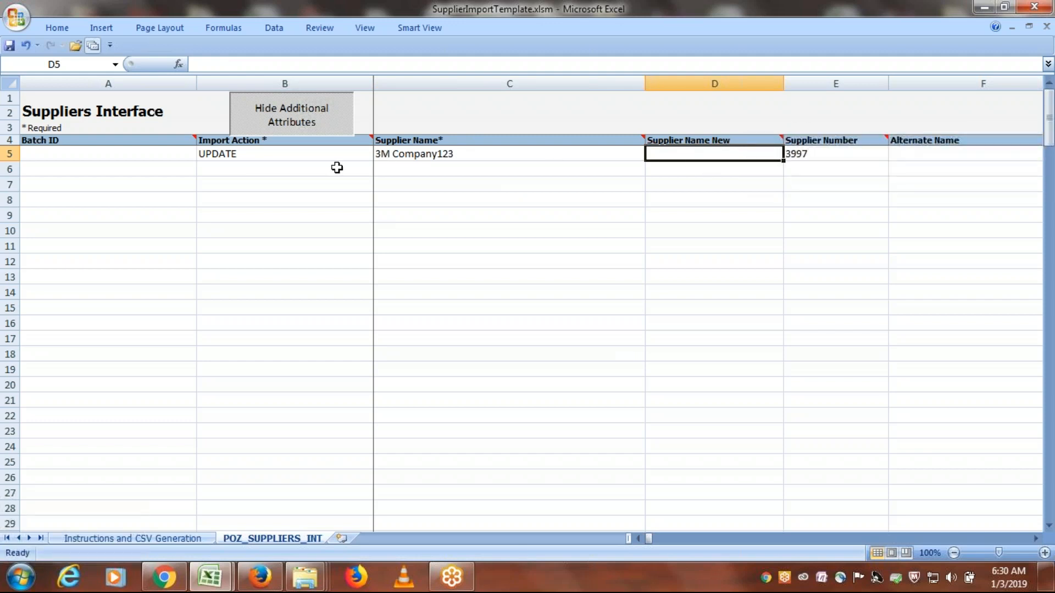
# - Set the Import Action in row 5 to CREATE
pyautogui.click(284, 156)
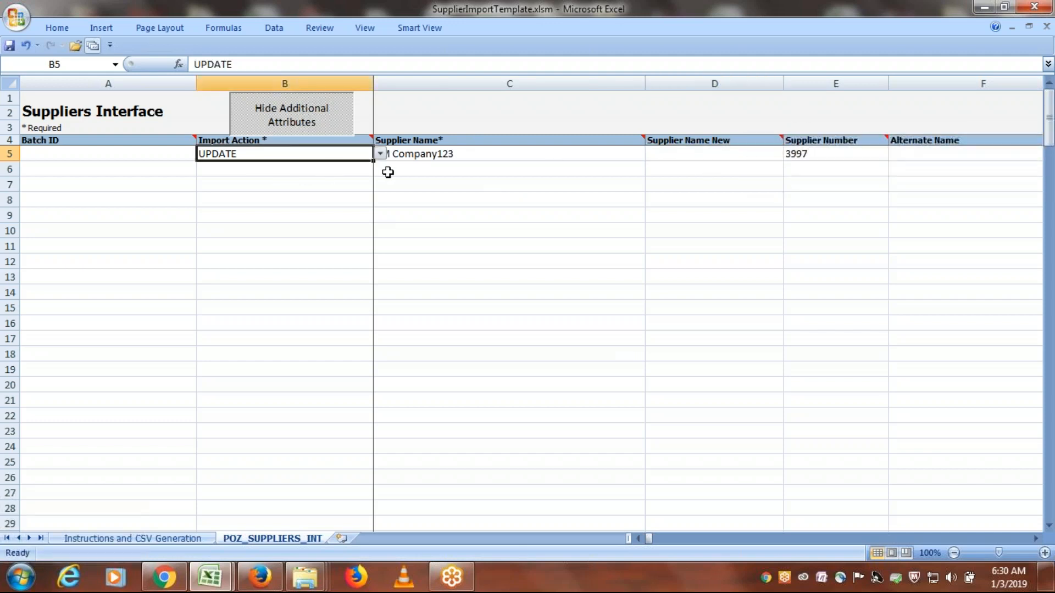
pyautogui.click(379, 154)
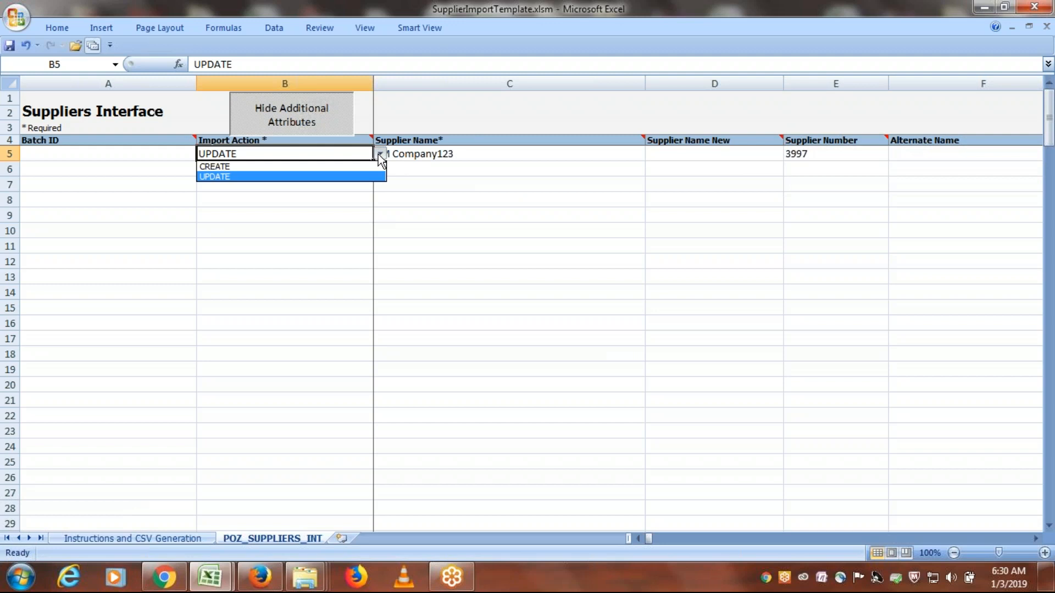
pyautogui.click(282, 168)
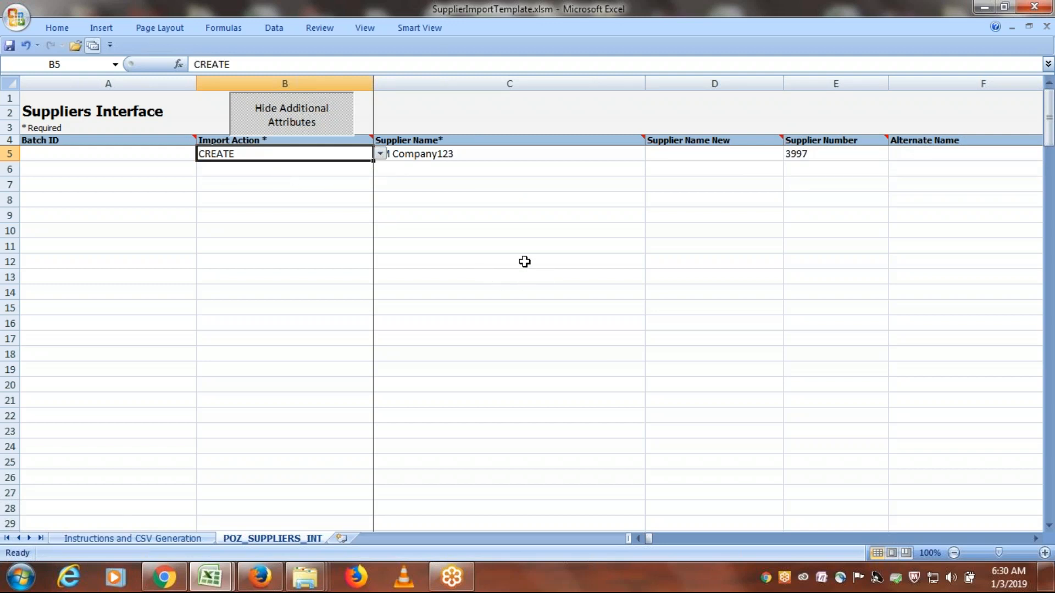
# - Enter ERPTREE FBDI Supplier as the Supplier Name in row 5
pyautogui.press('Tab')
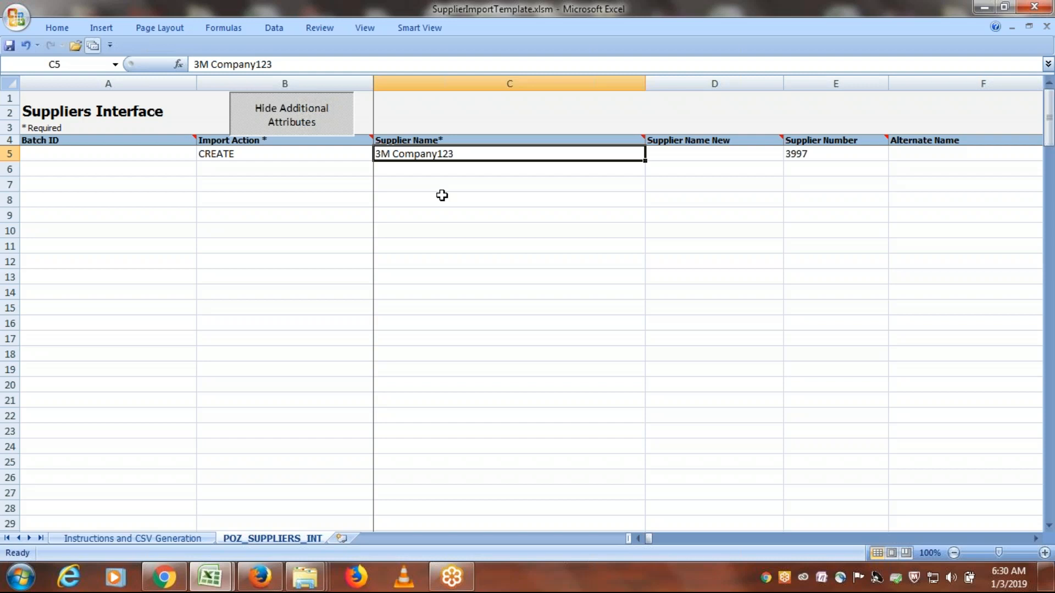
pyautogui.write('ER')
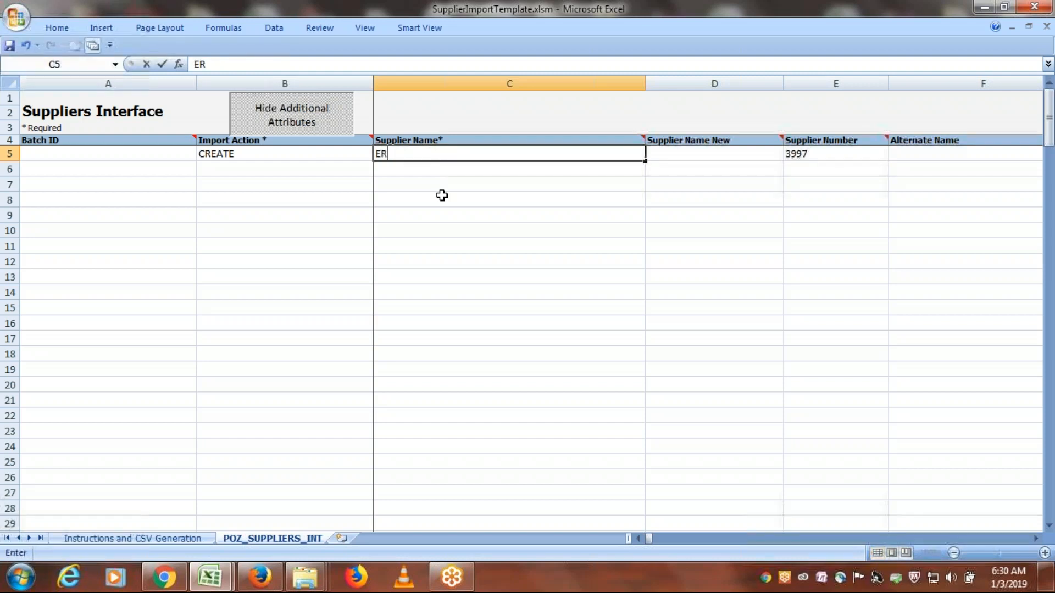
pyautogui.write('PTREE FBDI Supplier')
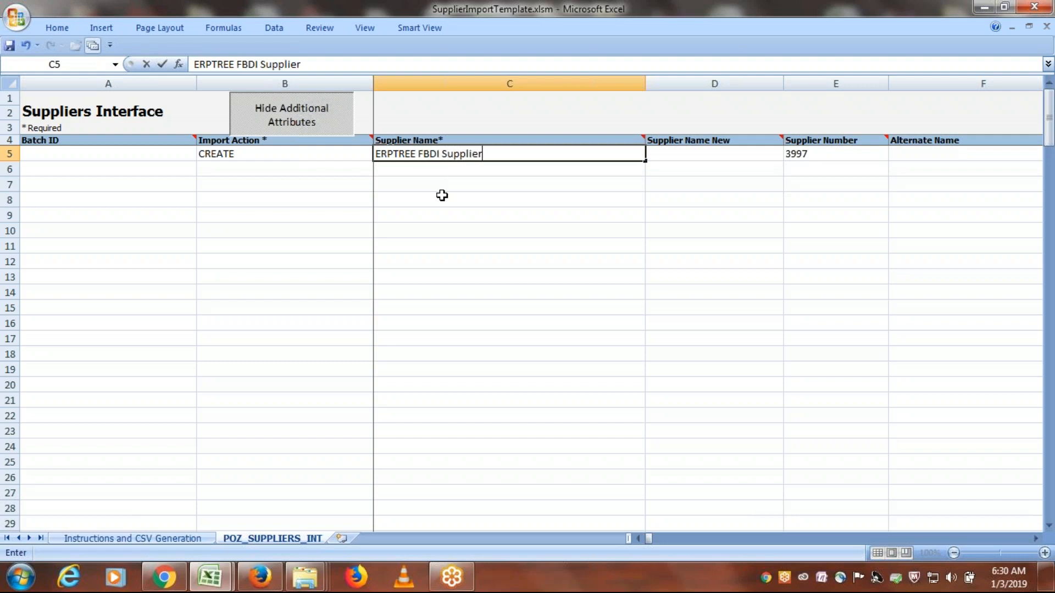
pyautogui.press('Tab')
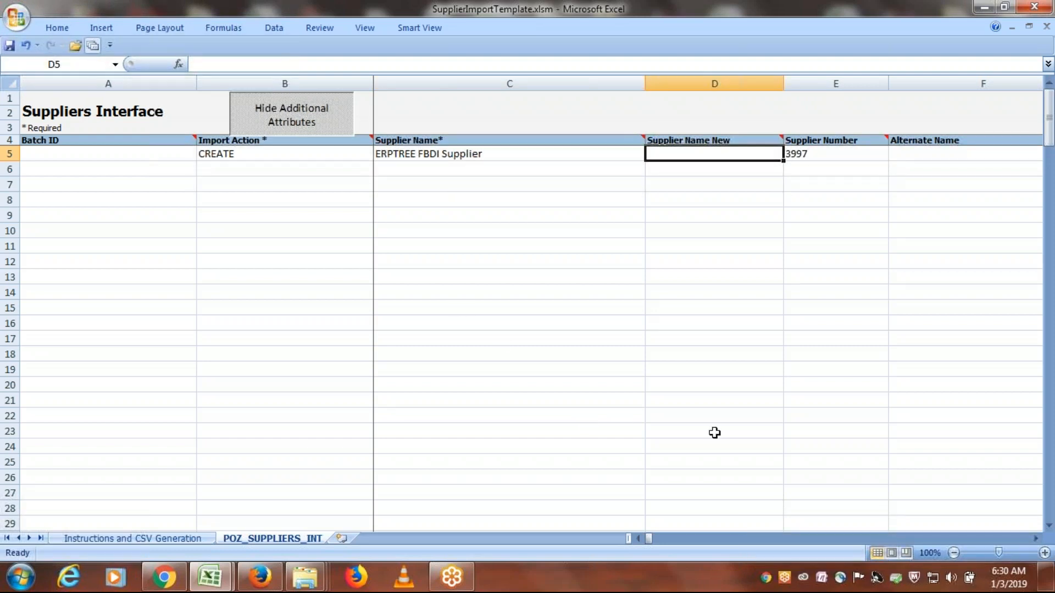
# - Clear the Supplier Number in row 5 and go to the row's Tax Organization Type cell
pyautogui.click(826, 156)
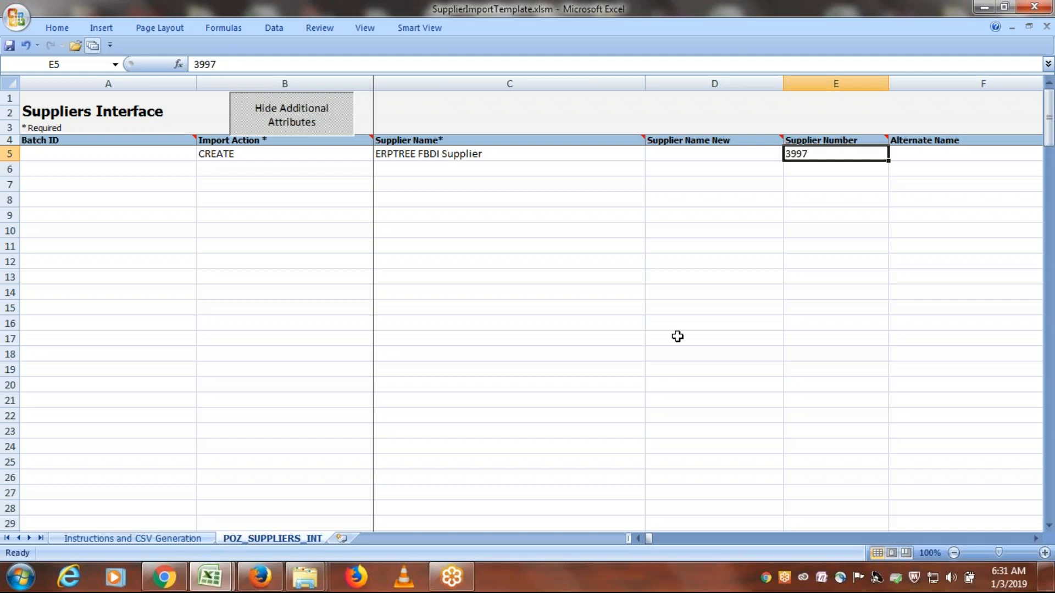
pyautogui.write('1')
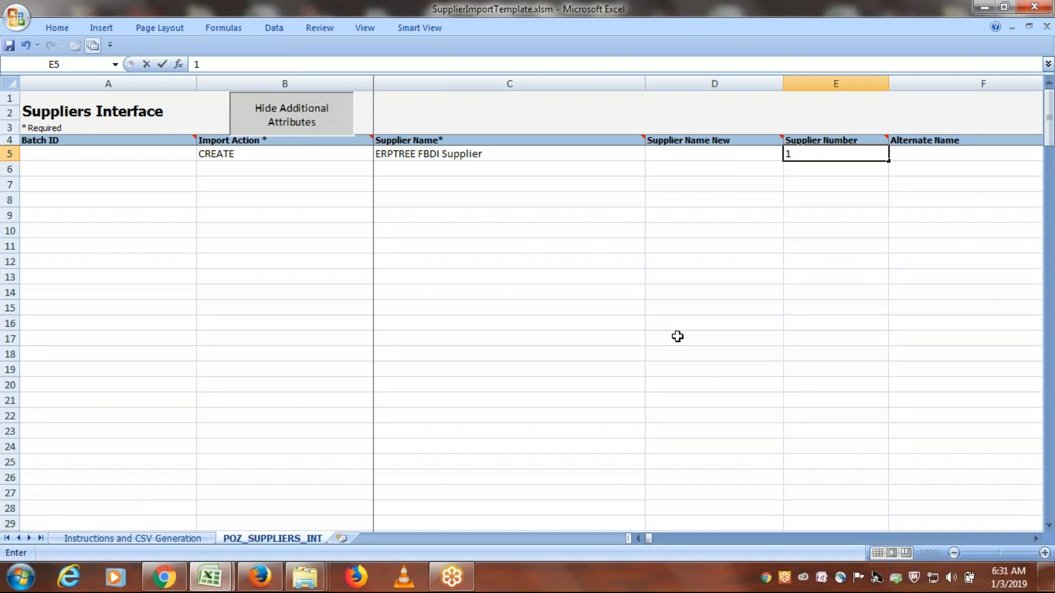
pyautogui.press('BackSpace')
pyautogui.write('45454545')
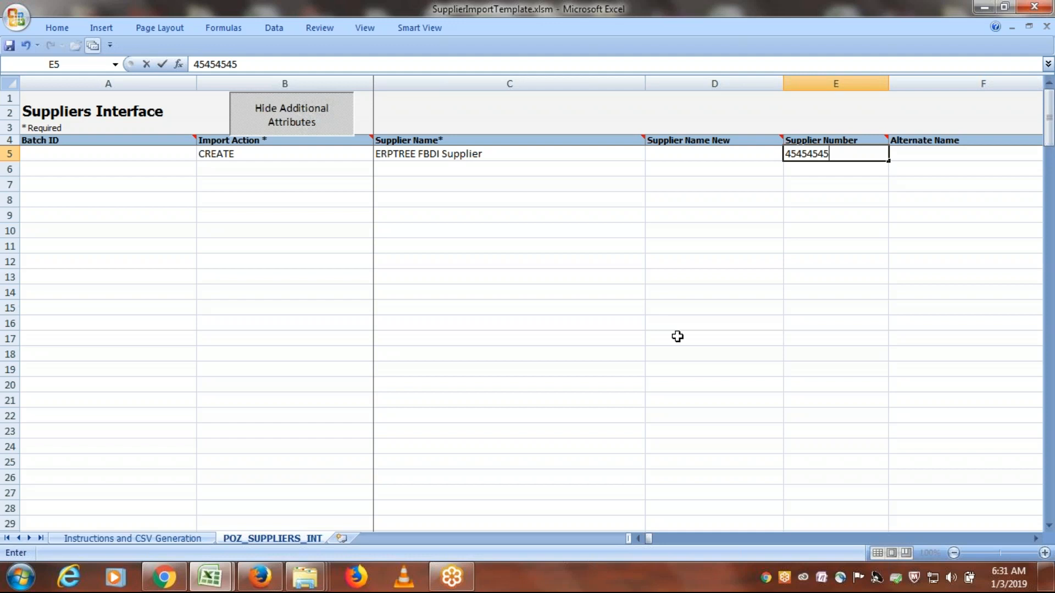
pyautogui.press('BackSpace')
pyautogui.press('BackSpace')
pyautogui.press('BackSpace')
pyautogui.press('BackSpace')
pyautogui.press('BackSpace')
pyautogui.press('BackSpace')
pyautogui.press('BackSpace')
pyautogui.press('BackSpace')
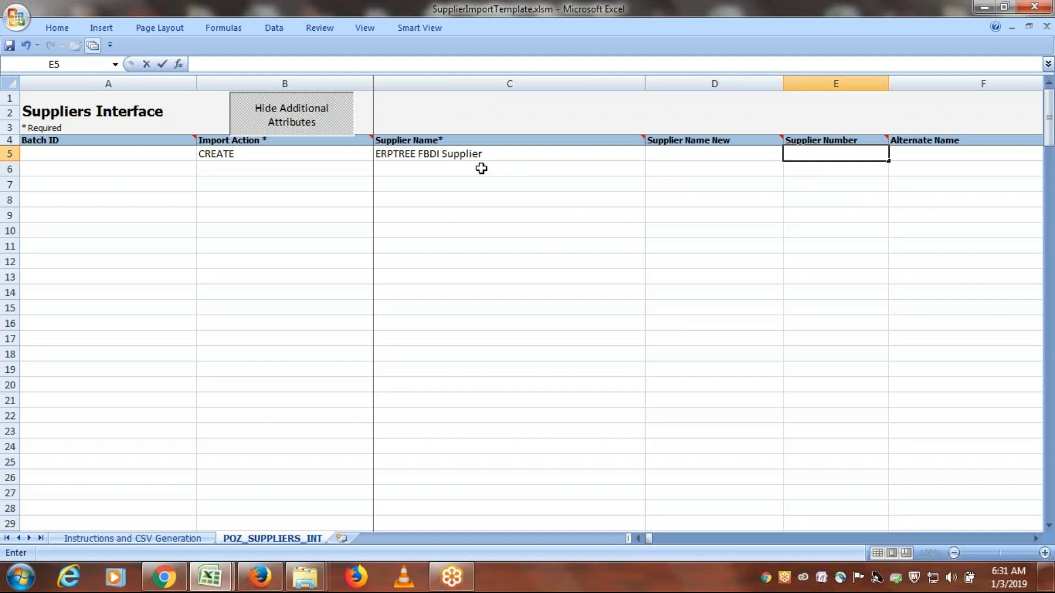
pyautogui.press('Tab')
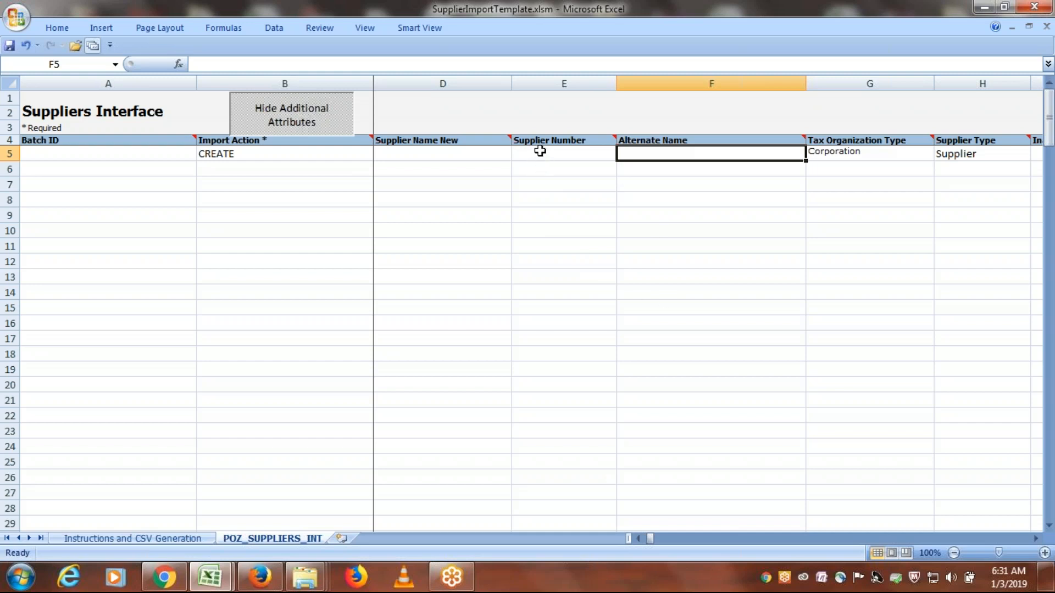
pyautogui.click(539, 154)
pyautogui.press('Tab')
pyautogui.press('Tab')
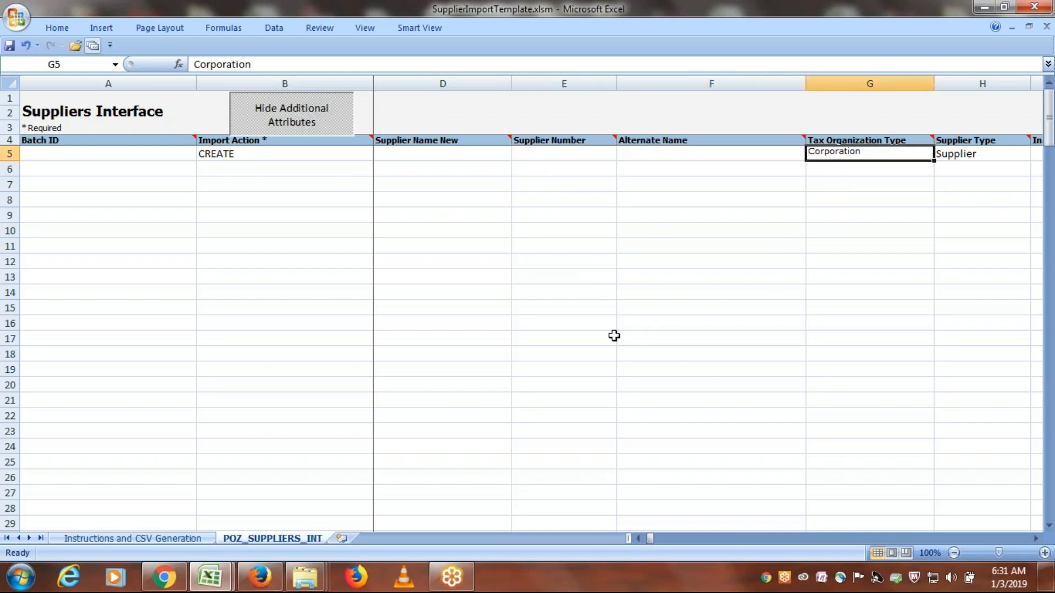
# - Switch to Oracle Applications in Firefox, go to the Suppliers work area and open the Create Supplier form
pyautogui.click(262, 584)
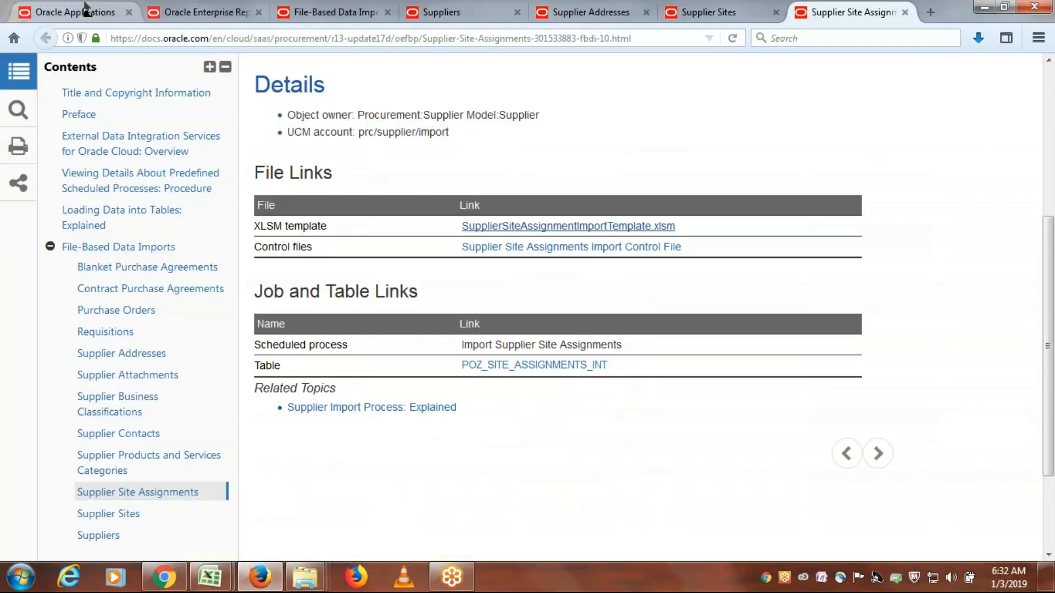
pyautogui.click(86, 8)
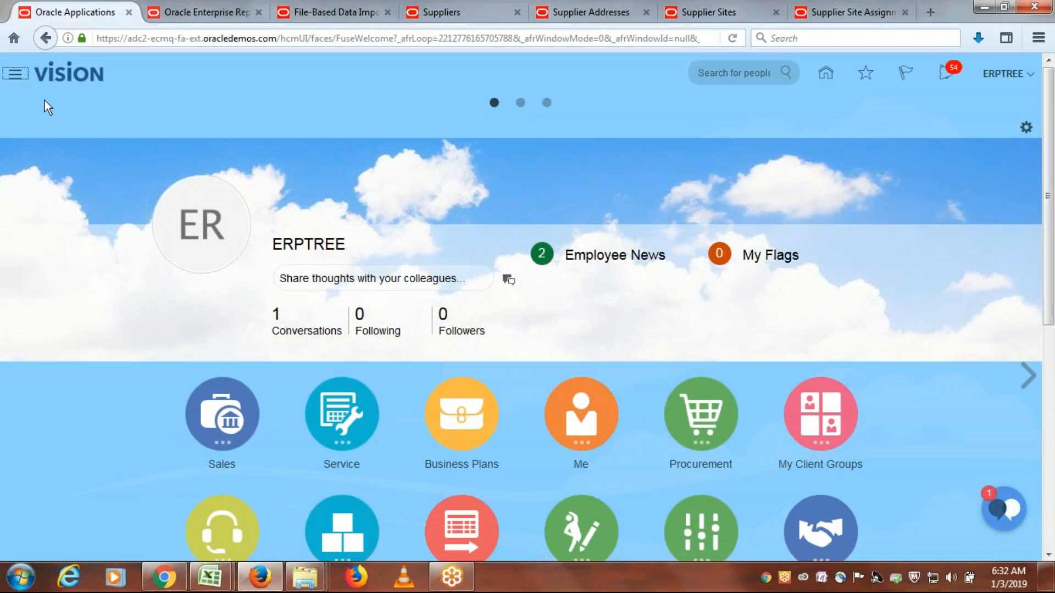
pyautogui.click(16, 77)
pyautogui.scroll(-3, 588, 349)
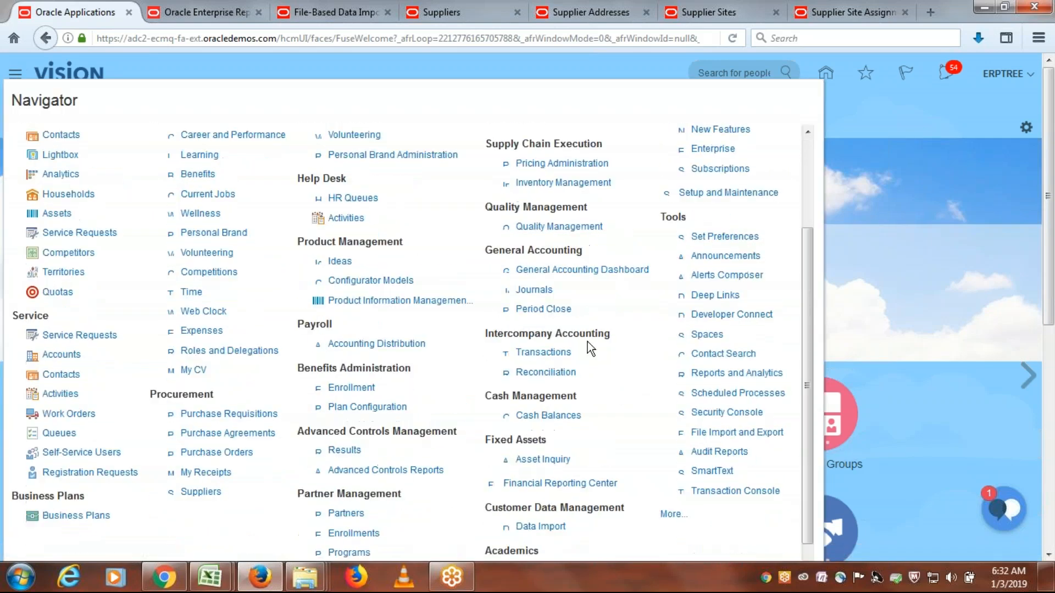
pyautogui.click(201, 492)
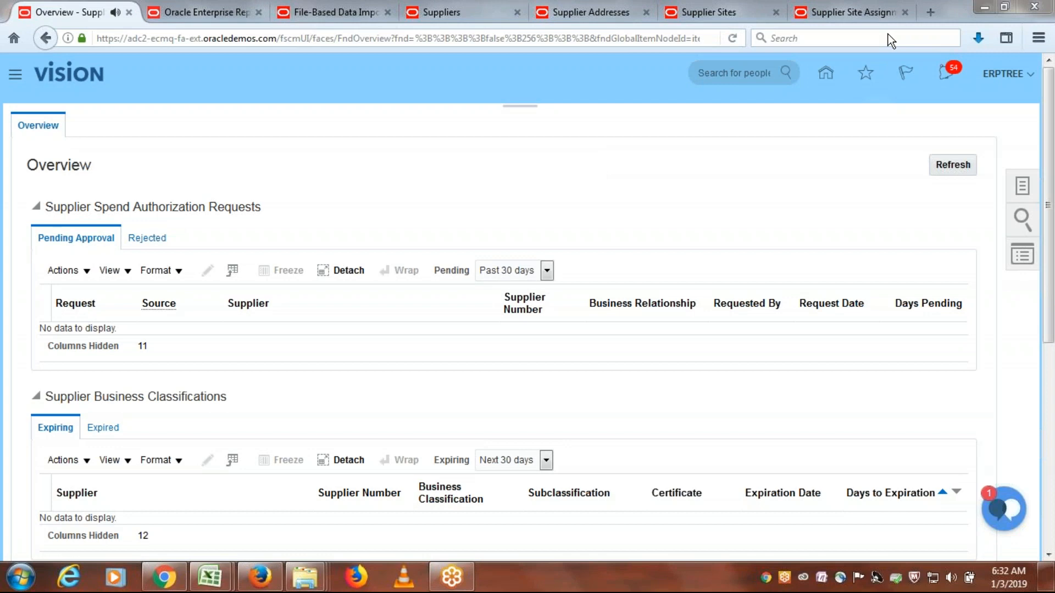
pyautogui.click(1024, 186)
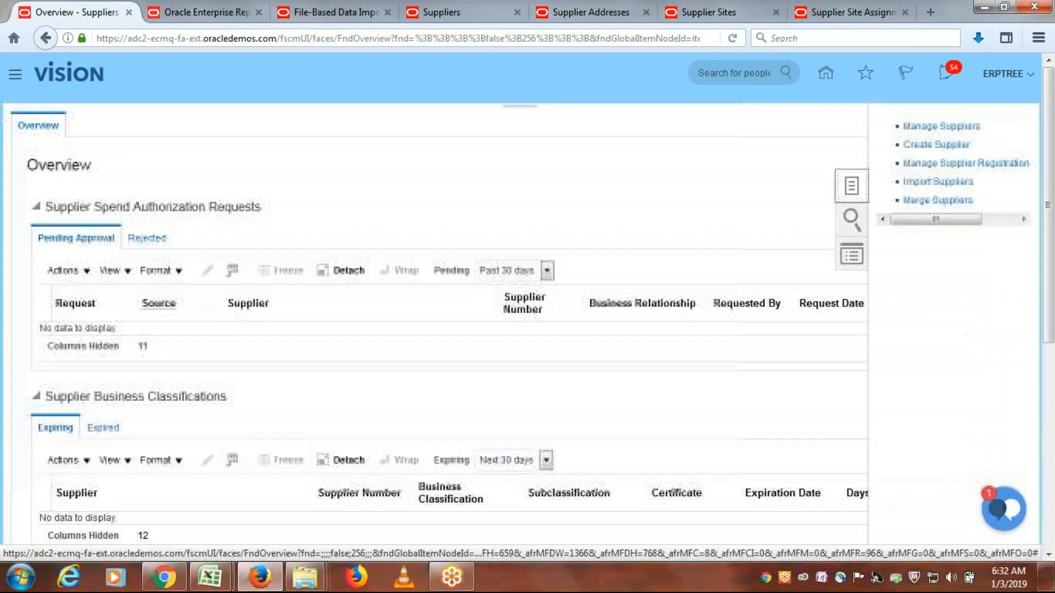
pyautogui.click(945, 142)
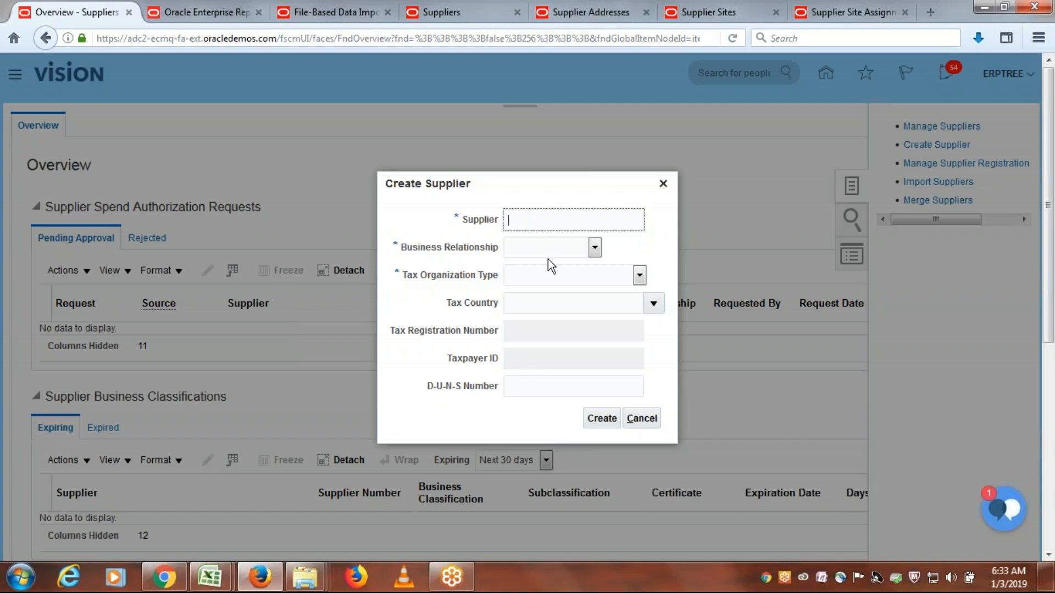
# - Compare the Create Supplier form's fields with the columns of the supplier import template in Excel
pyautogui.hotkey('alt', 'Tab')
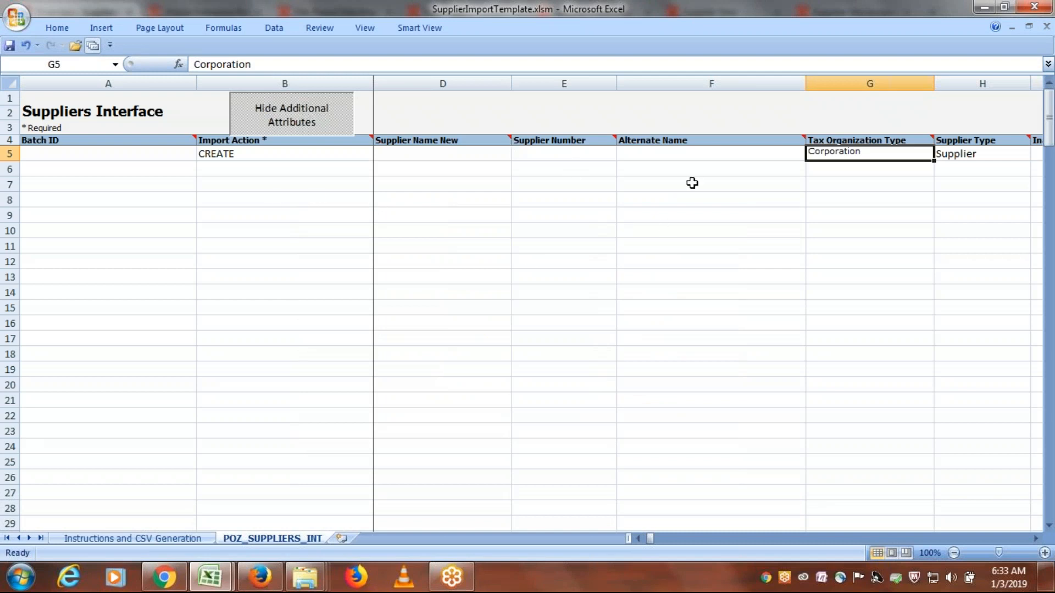
pyautogui.hotkey('alt', 'Tab')
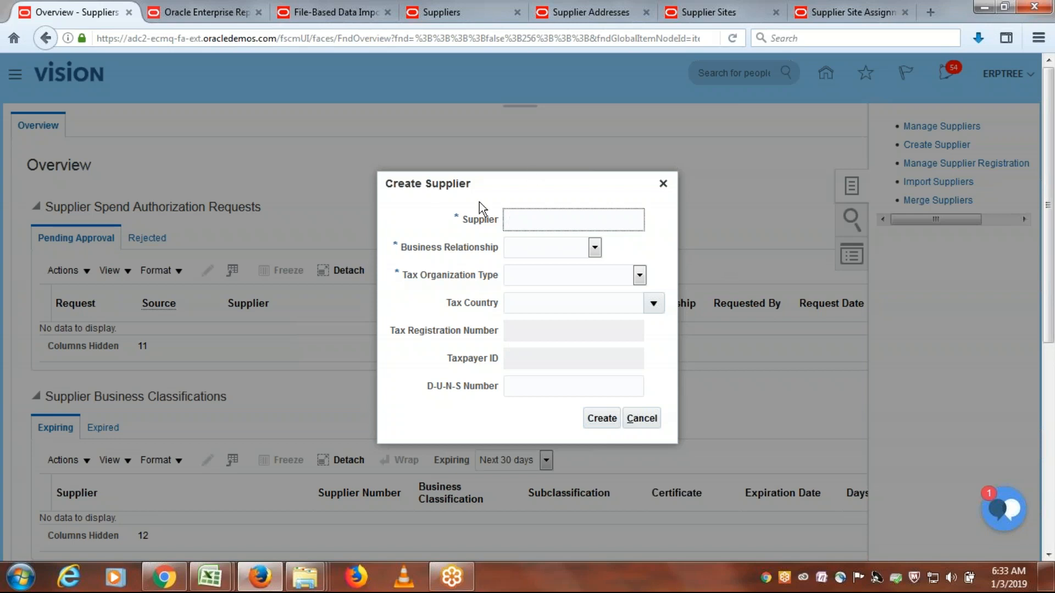
pyautogui.hotkey('alt', 'Tab')
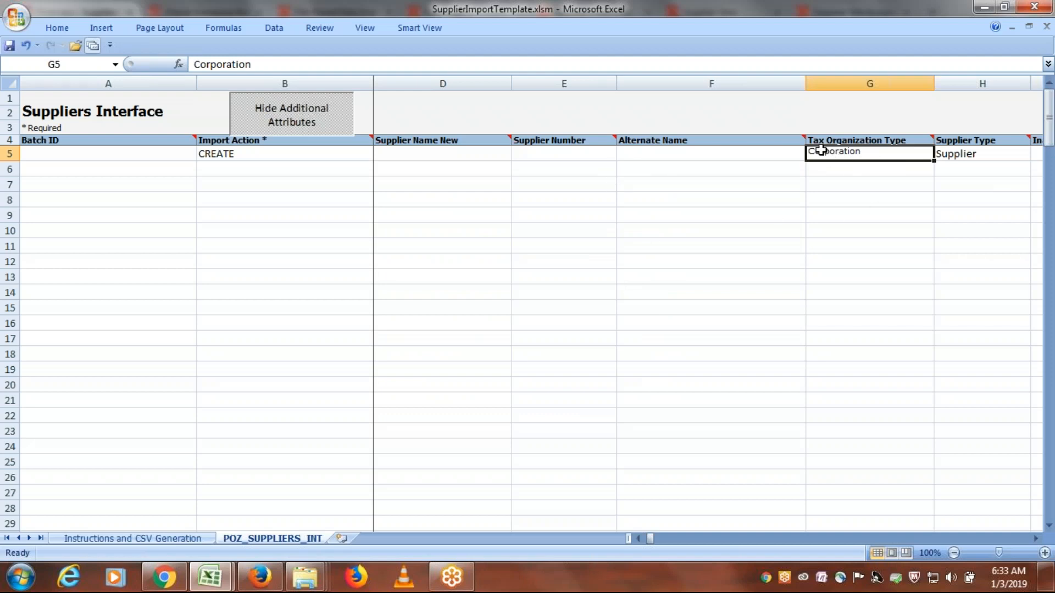
# - Check the Create Supplier form's required fields against the Import Action, Supplier Name and Tax Organization Type values in row 5 of the template
pyautogui.hotkey('alt', 'Tab')
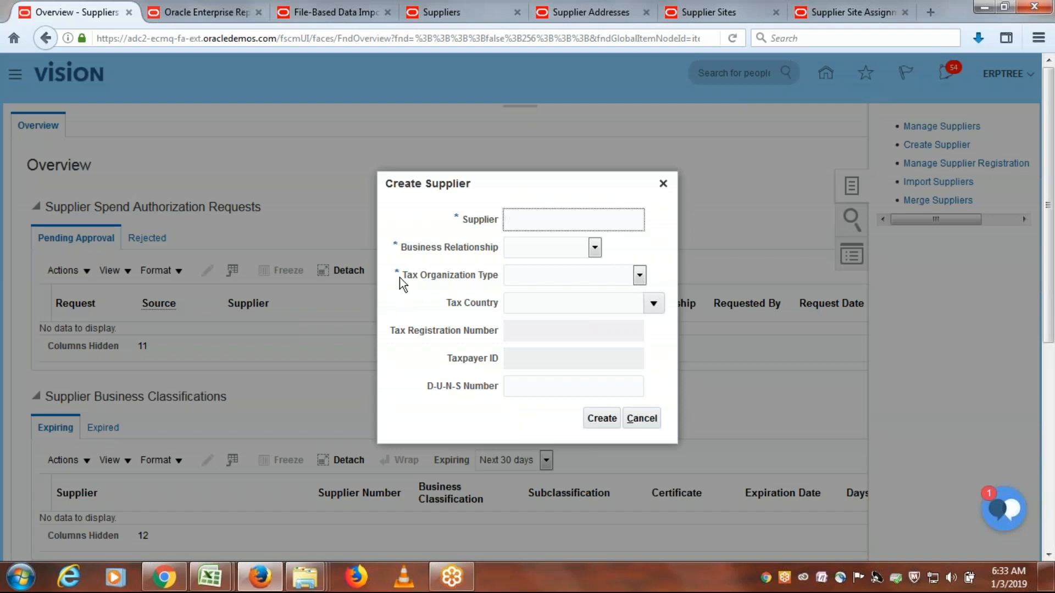
pyautogui.hotkey('alt', 'Tab')
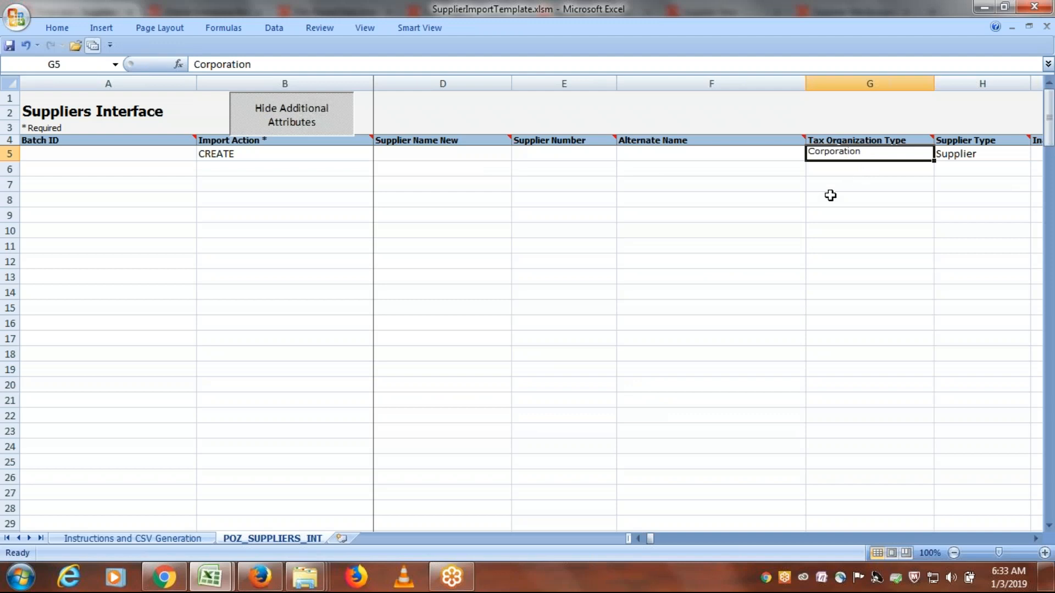
pyautogui.click(242, 154)
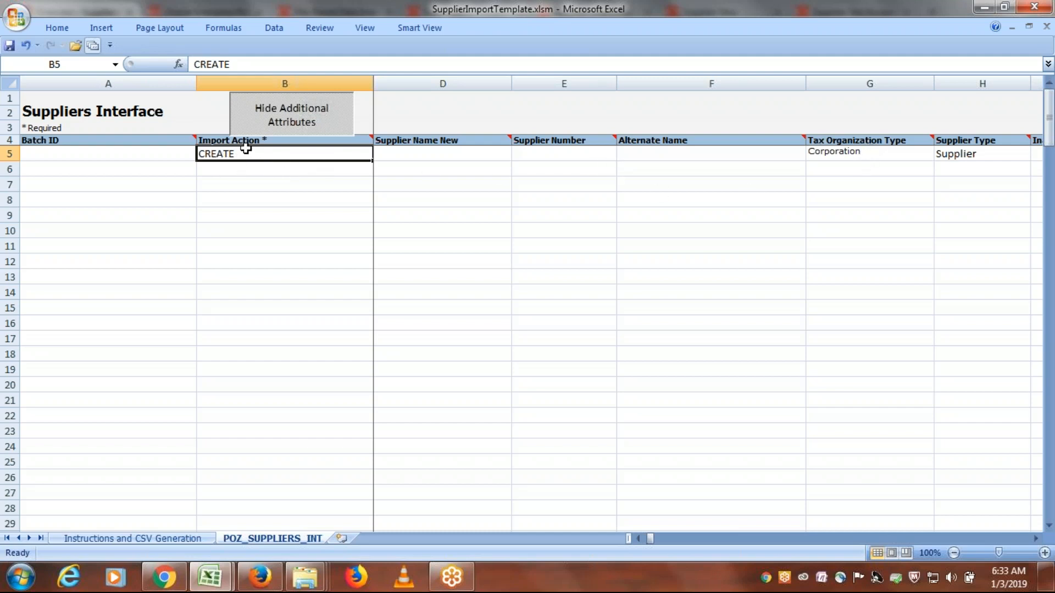
pyautogui.hotkey('alt', 'Tab')
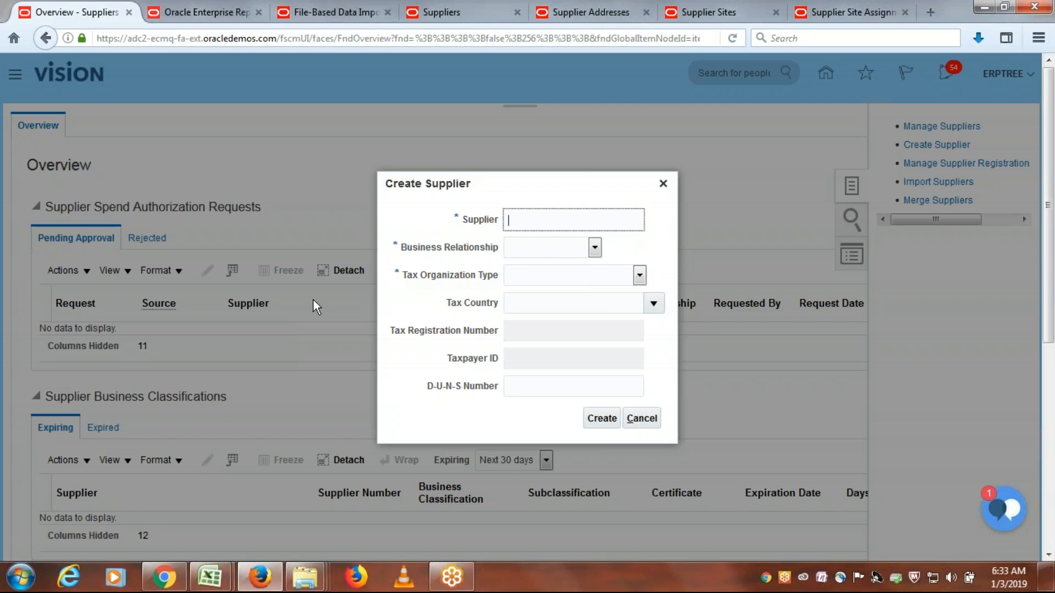
pyautogui.hotkey('alt', 'Tab')
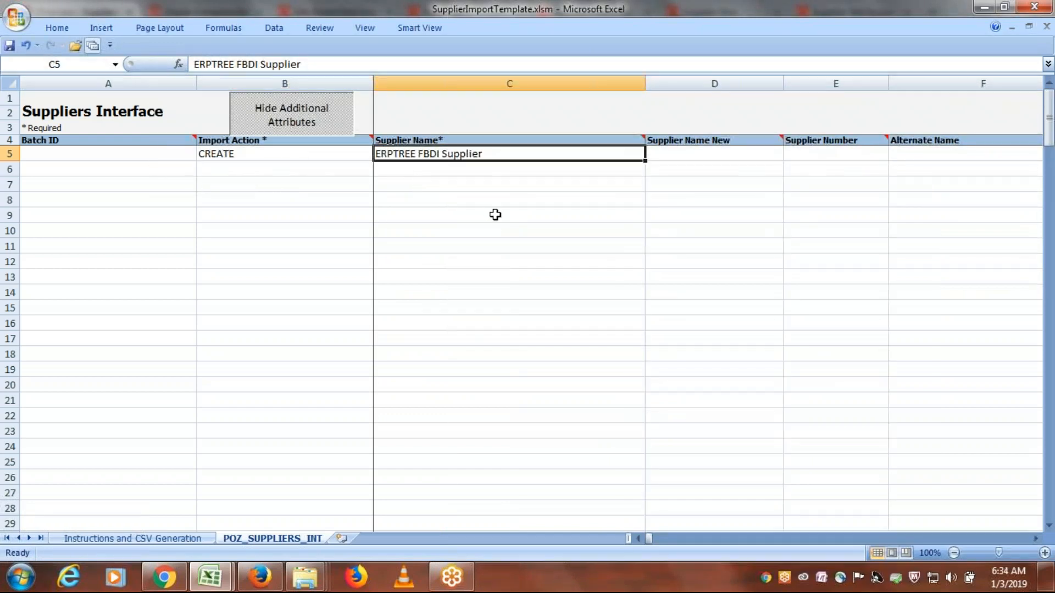
pyautogui.press('Tab')
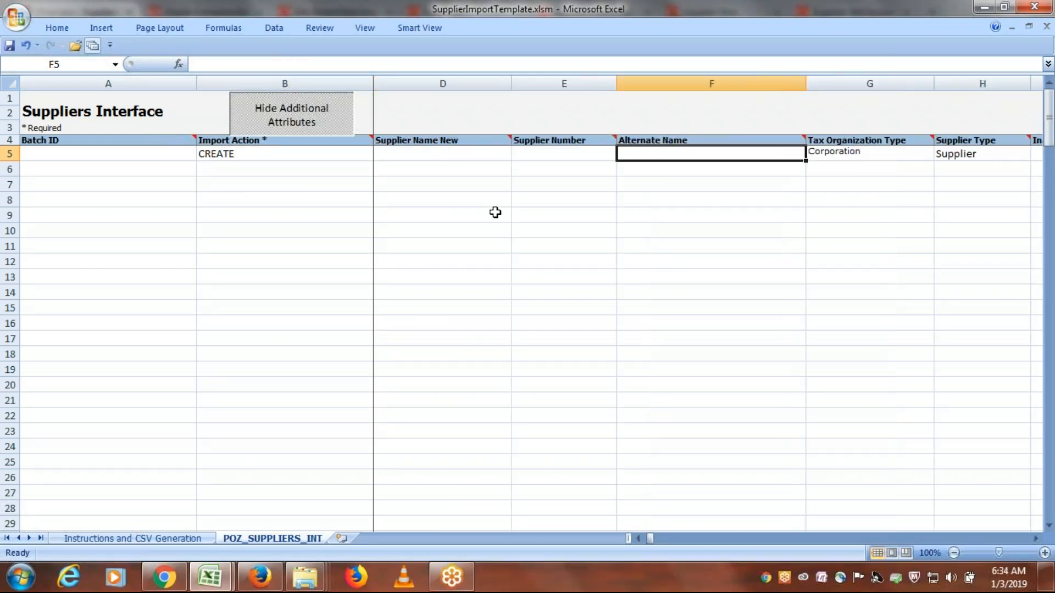
pyautogui.press('Tab')
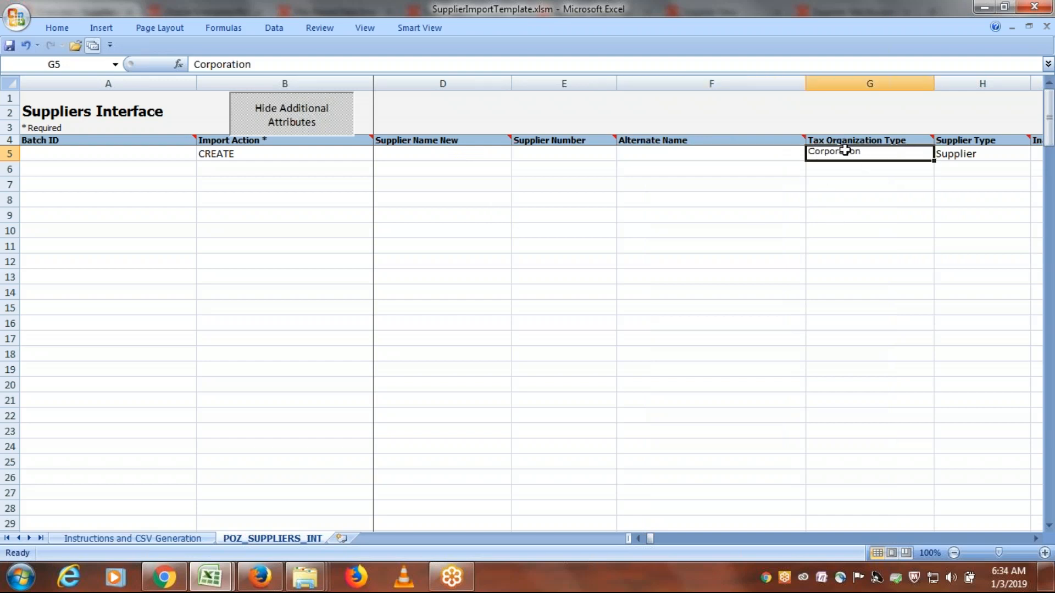
pyautogui.press('Tab')
pyautogui.press('Tab')
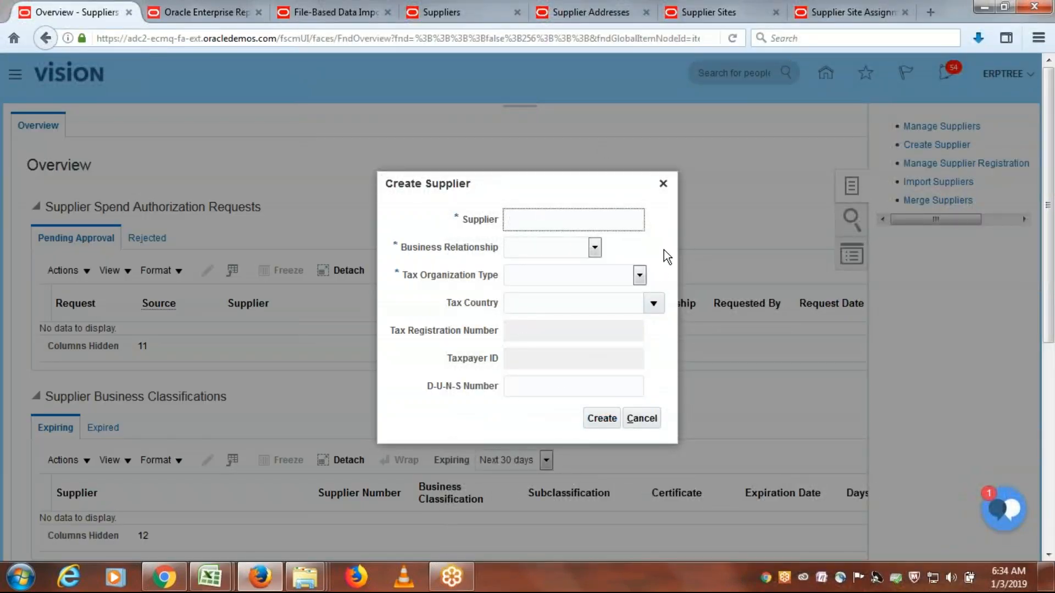
pyautogui.hotkey('alt', 'Tab')
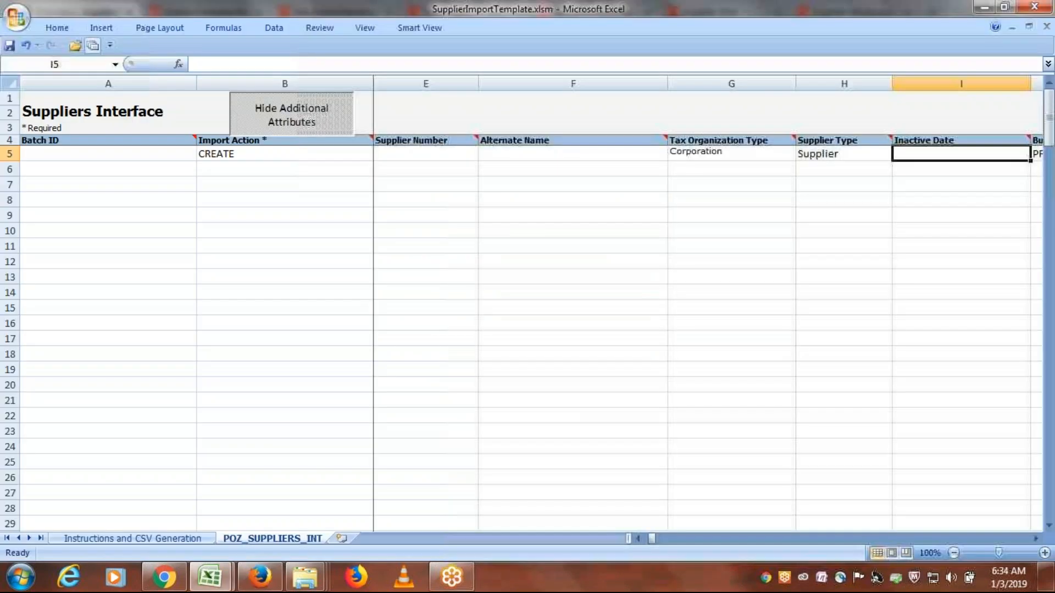
# - Clear the Supplier Type in row 5 and move along the row past the Business Relationship column
pyautogui.click(829, 154)
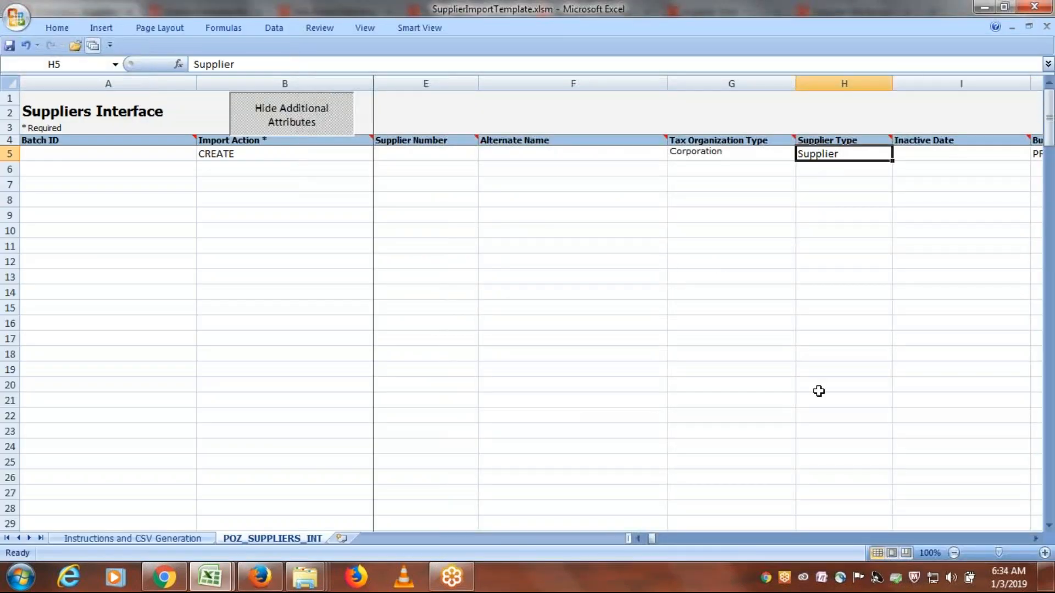
pyautogui.press('Delete')
pyautogui.press('Tab')
pyautogui.press('Tab')
pyautogui.press('Tab')
pyautogui.press('Tab')
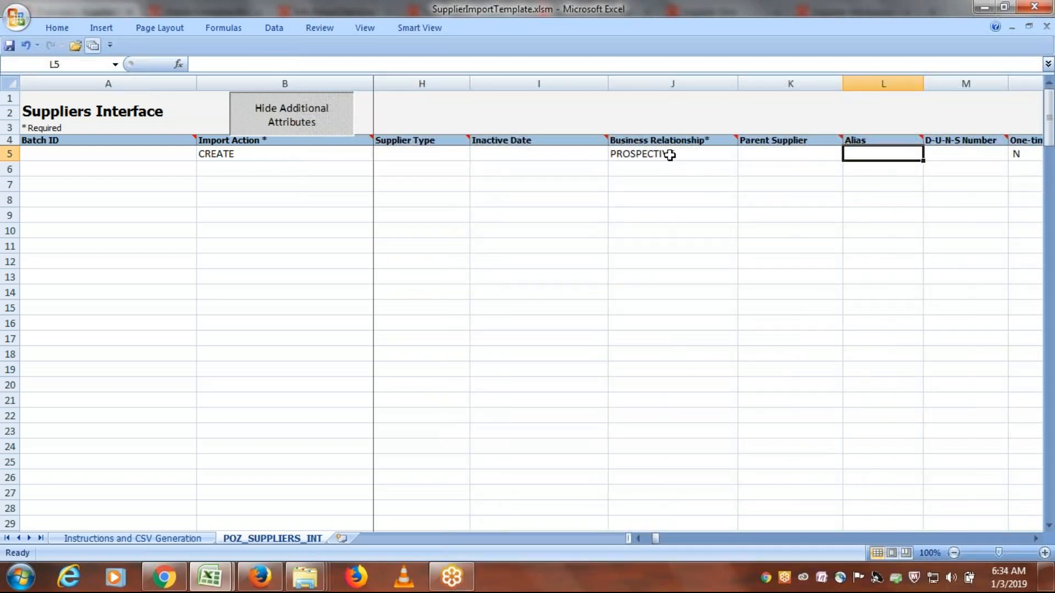
# - Switch to Firefox, inspect the Business Relationship field in the Create Supplier form, and return to the Excel template
pyautogui.hotkey('alt', 'Tab')
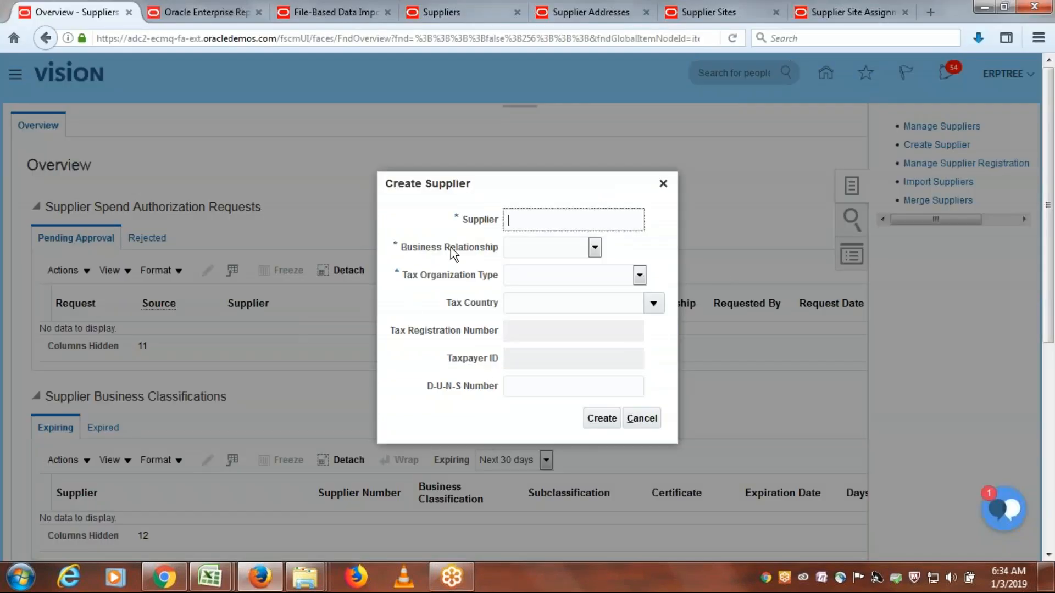
pyautogui.click(593, 248)
pyautogui.click(635, 253)
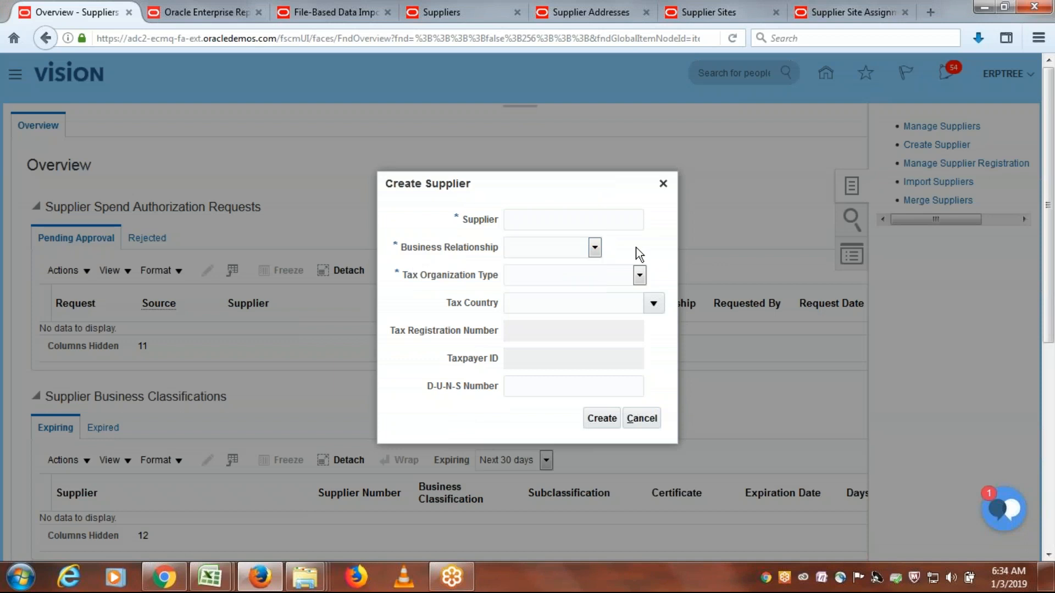
pyautogui.hotkey('alt', 'Tab')
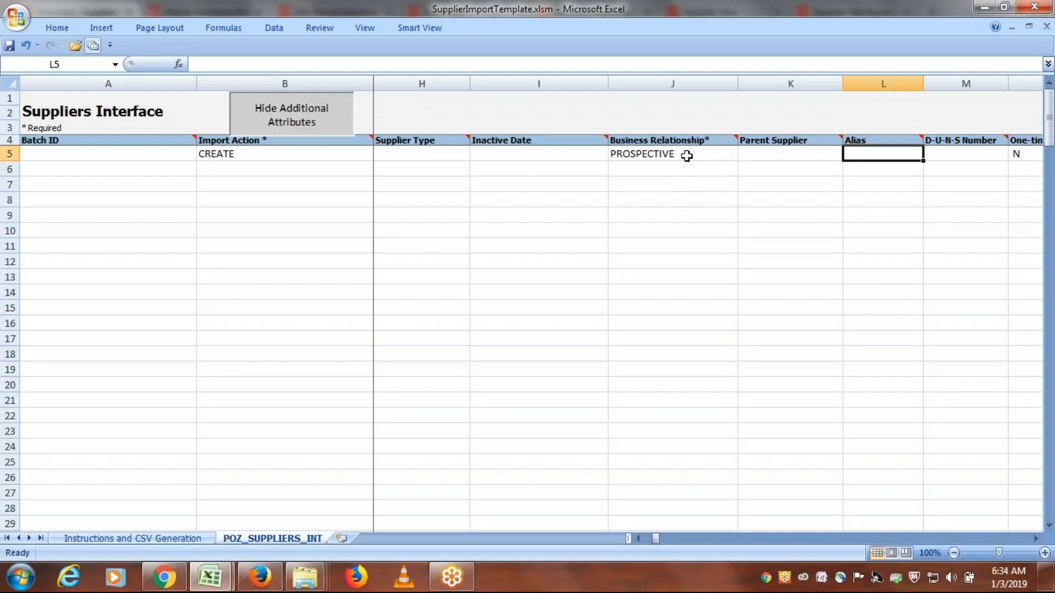
# - Set the Business Relationship in row 5 to SPEND_AUTHORIZED, dismissing the McAfee notification
pyautogui.click(687, 156)
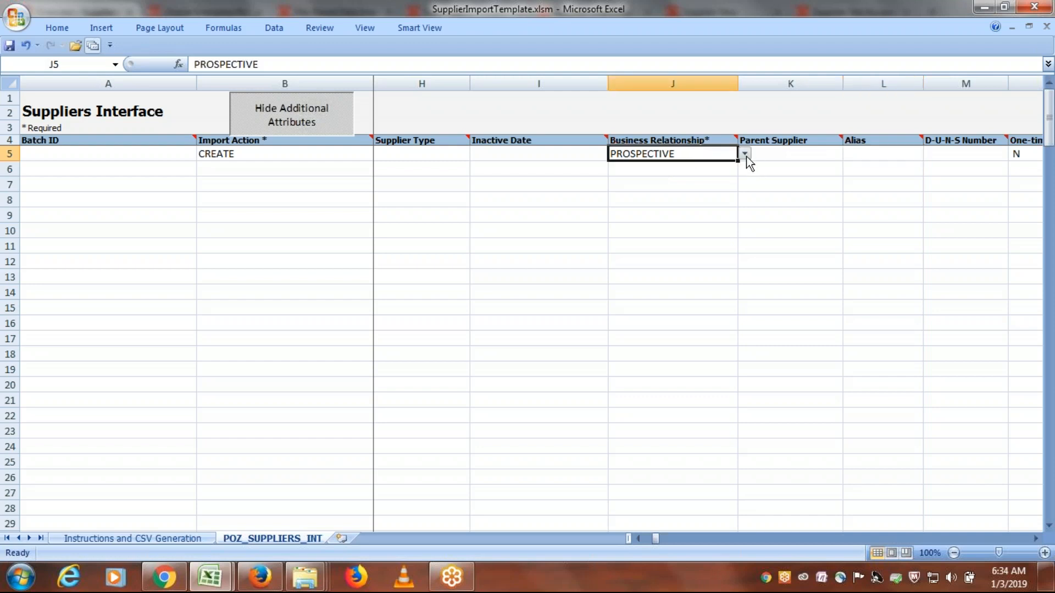
pyautogui.click(745, 154)
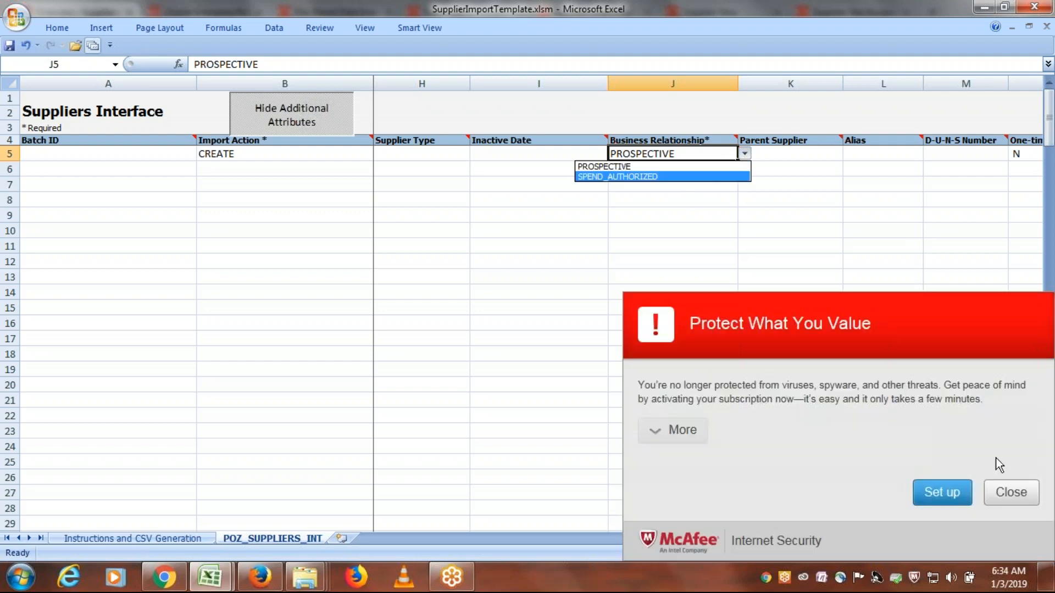
pyautogui.click(1011, 493)
pyautogui.click(745, 154)
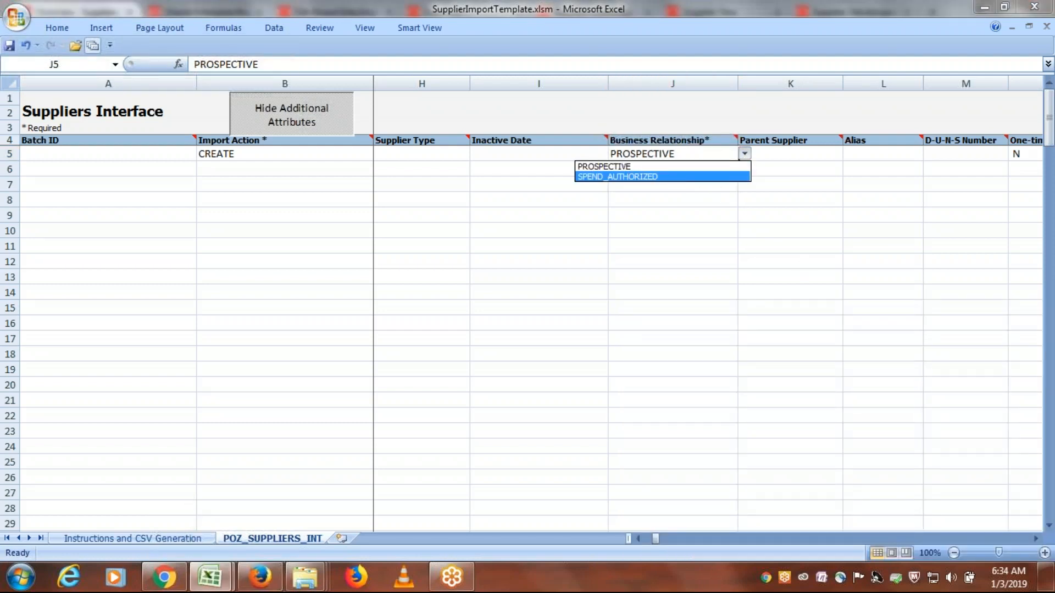
pyautogui.click(671, 176)
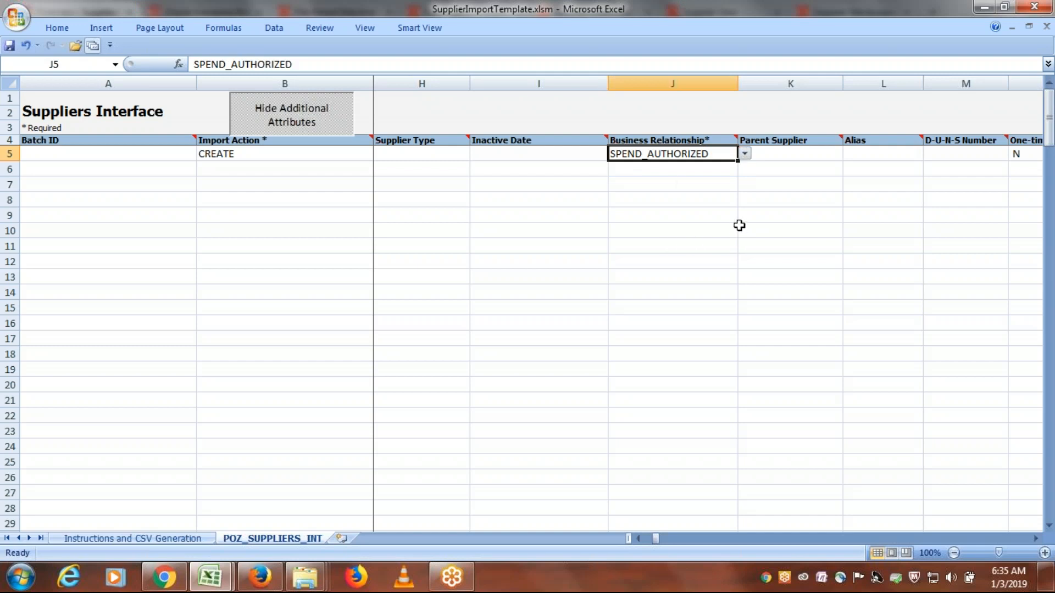
# - Go through row 5's optional columns from Parent Supplier to SIC and select its One-time supplier cell
pyautogui.press('Tab')
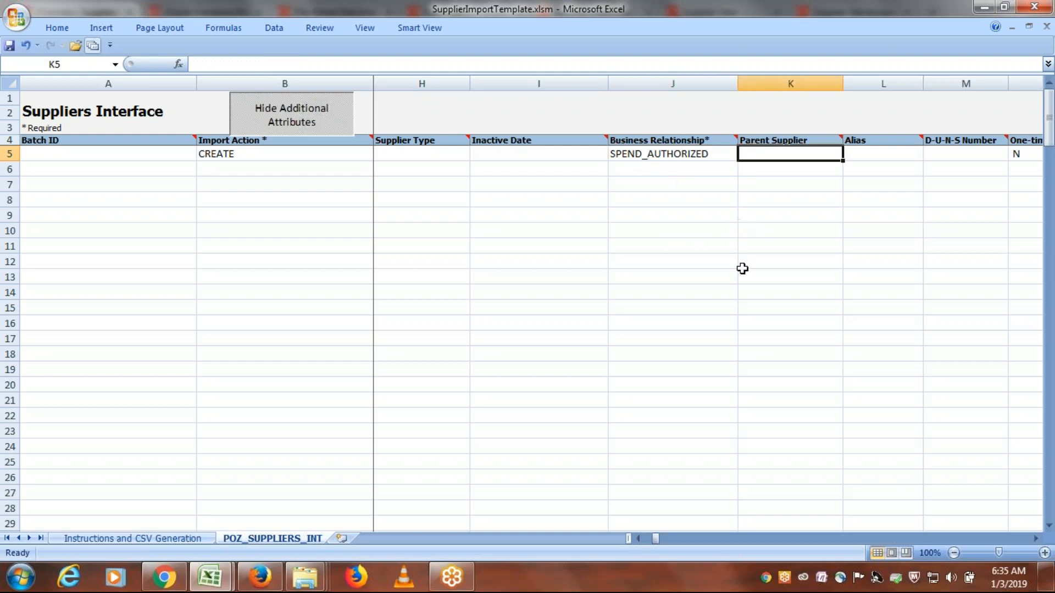
pyautogui.press('Tab')
pyautogui.press('Tab')
pyautogui.press('Tab')
pyautogui.press('Tab')
pyautogui.press('Tab')
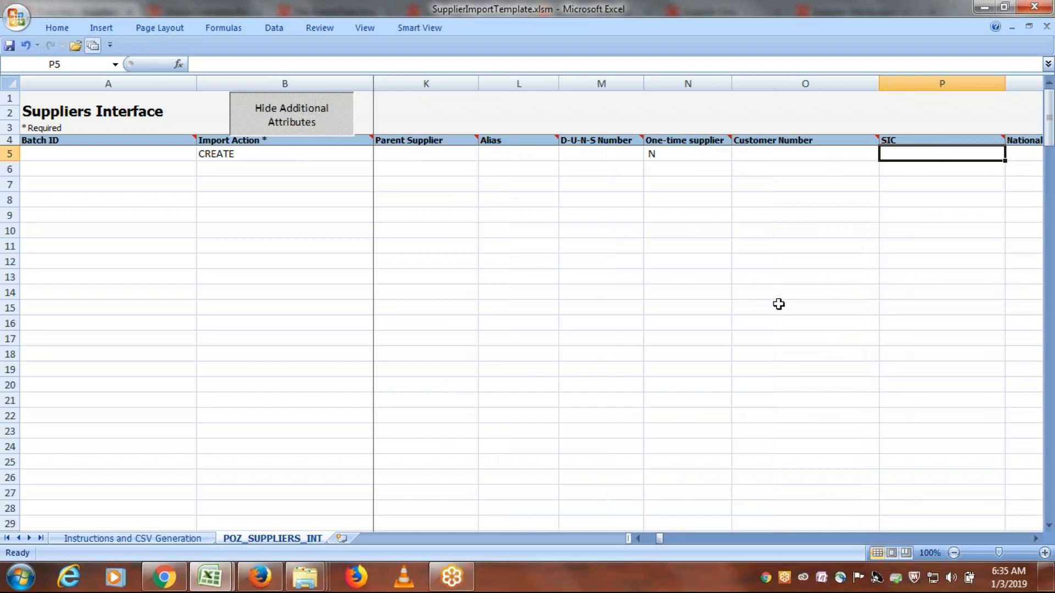
pyautogui.click(683, 153)
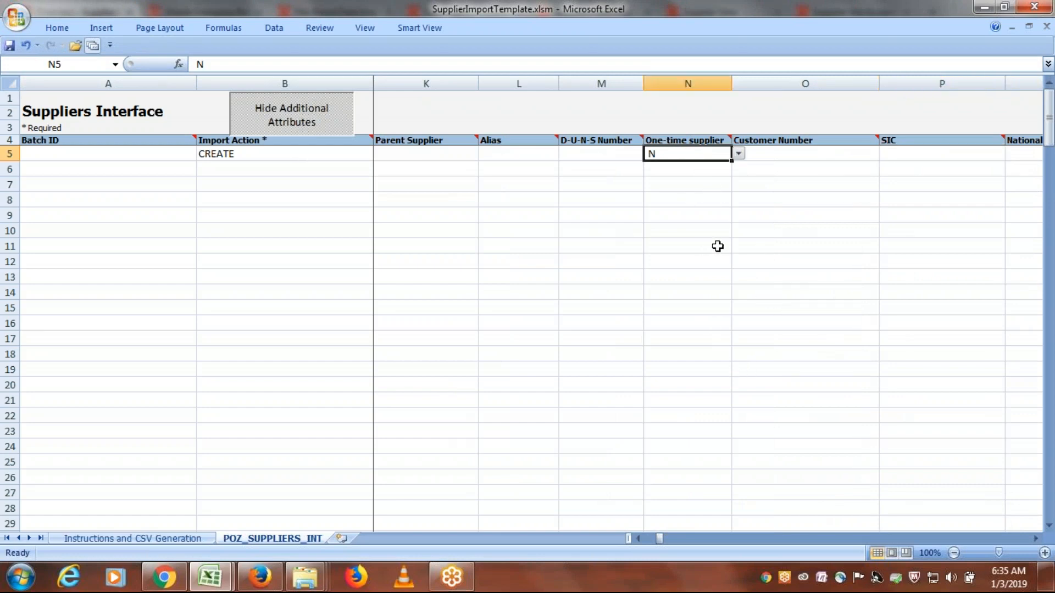
# - Switch to Firefox and set the Business Relationship in the Create Supplier form to Prospective
pyautogui.hotkey('alt', 'Tab')
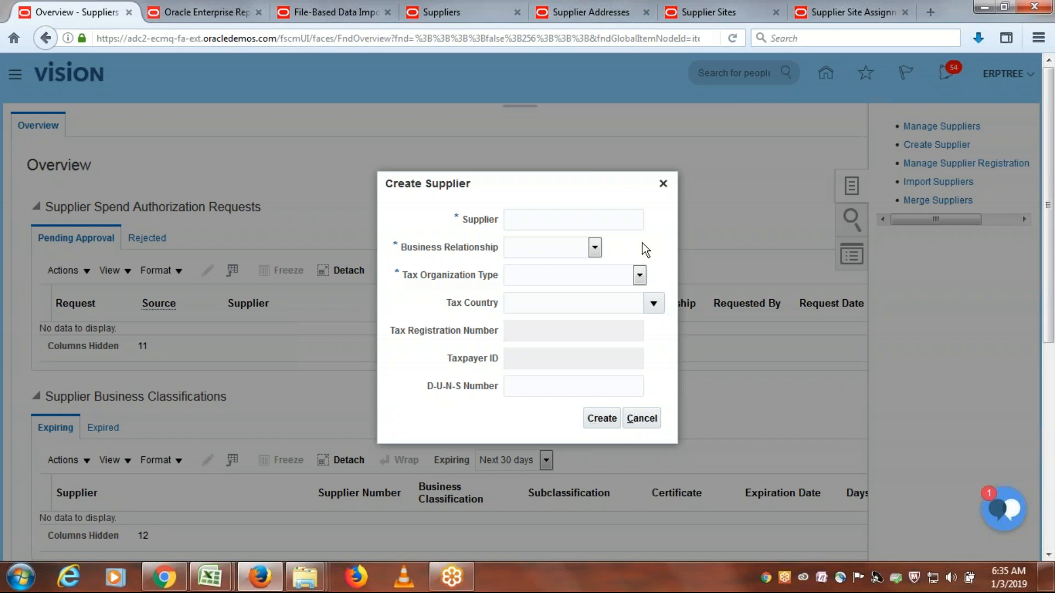
pyautogui.click(601, 250)
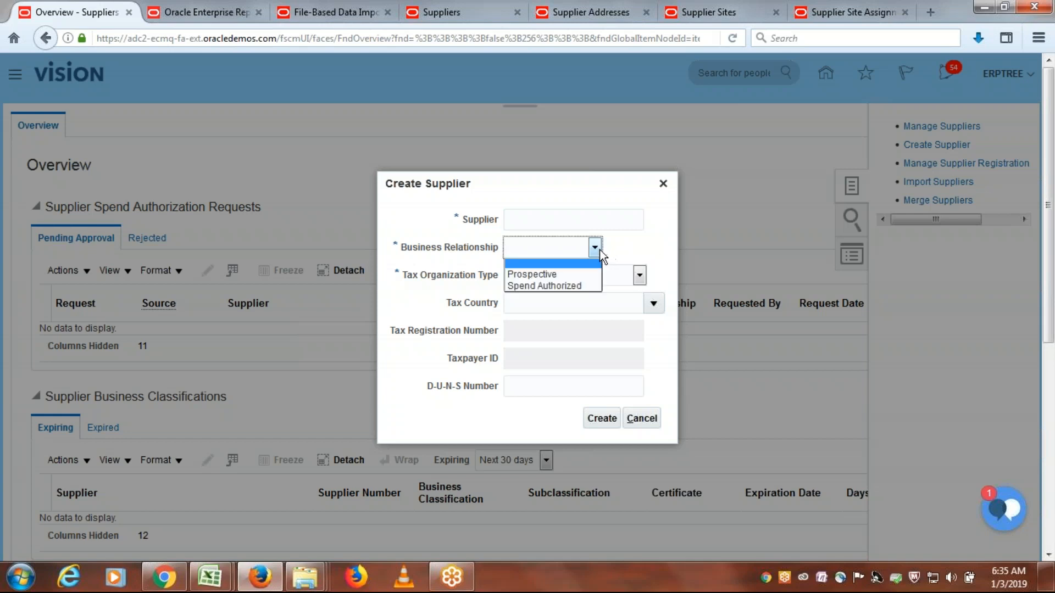
pyautogui.click(563, 275)
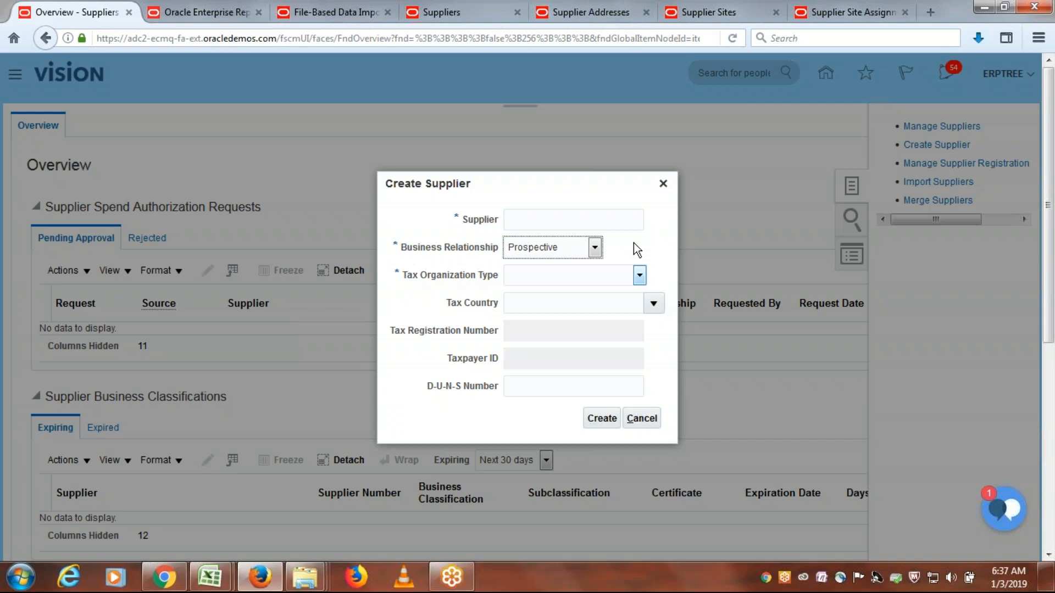
# - Check the Business Relationship options in the Create Supplier form and close the form
pyautogui.click(593, 248)
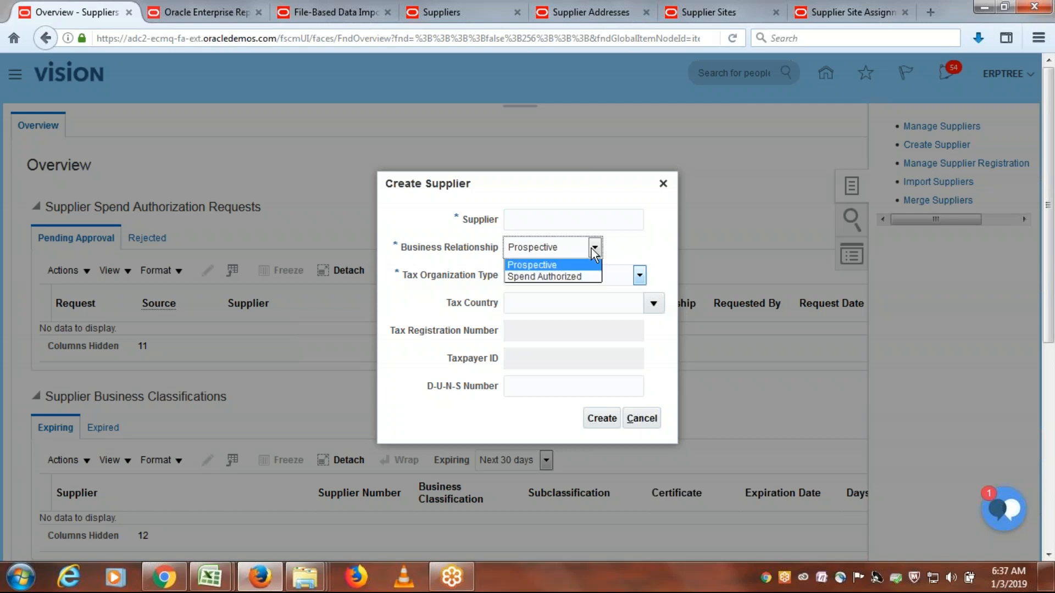
pyautogui.click(631, 242)
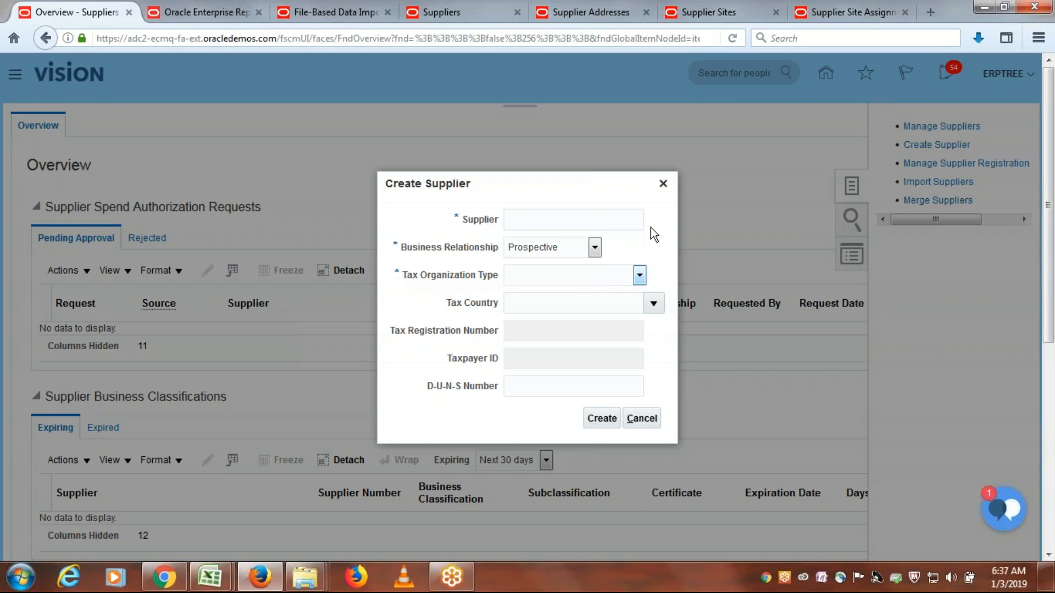
pyautogui.click(663, 184)
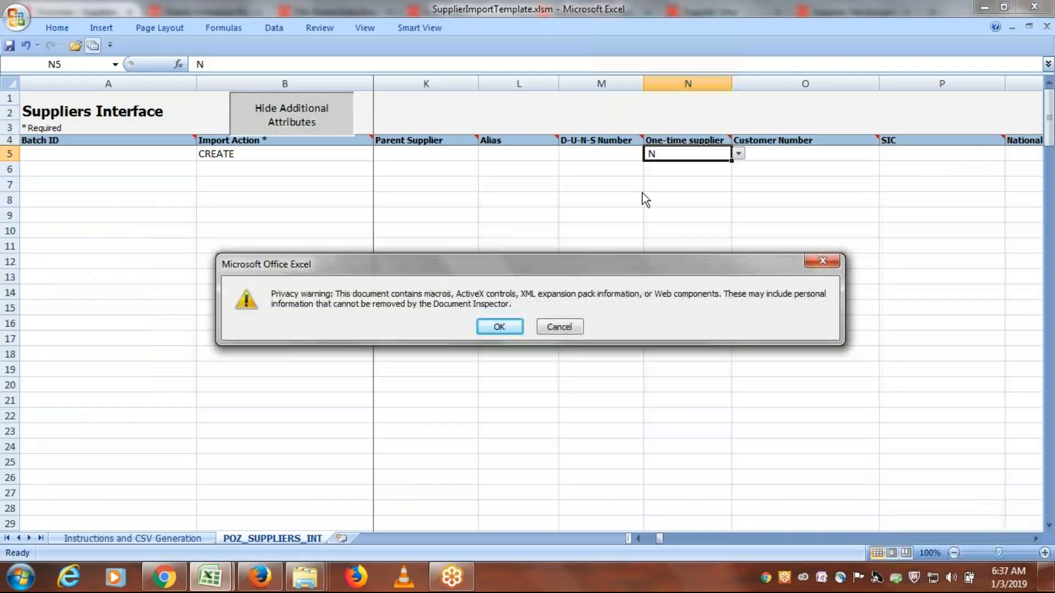
# - Switch to the Excel supplier template, accept the privacy warning, and clear row 5's One-time supplier value
pyautogui.click(498, 326)
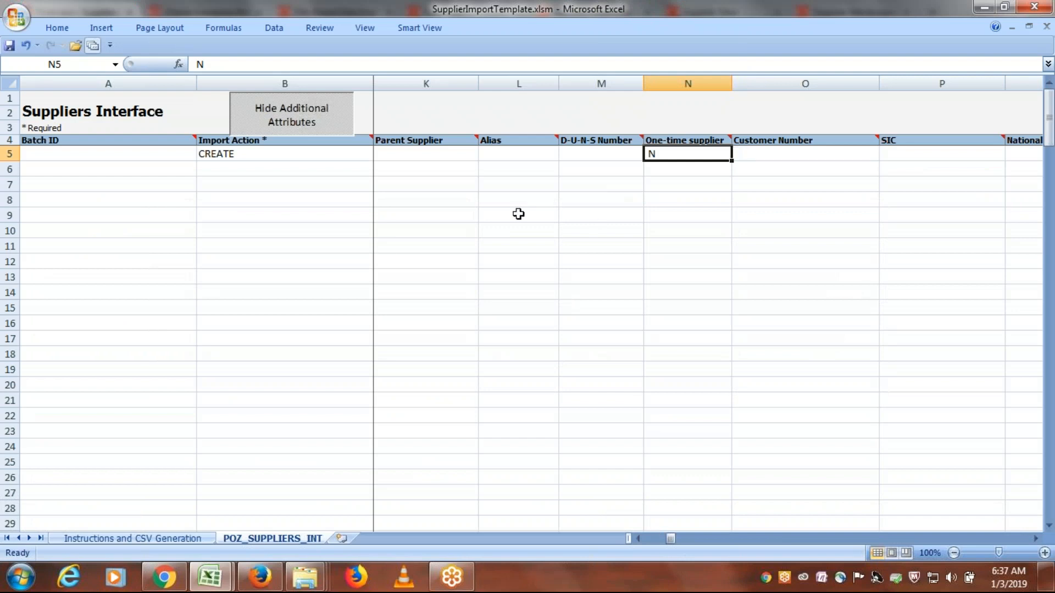
pyautogui.press('Right')
pyautogui.press('Right')
pyautogui.press('Right')
pyautogui.press('Right')
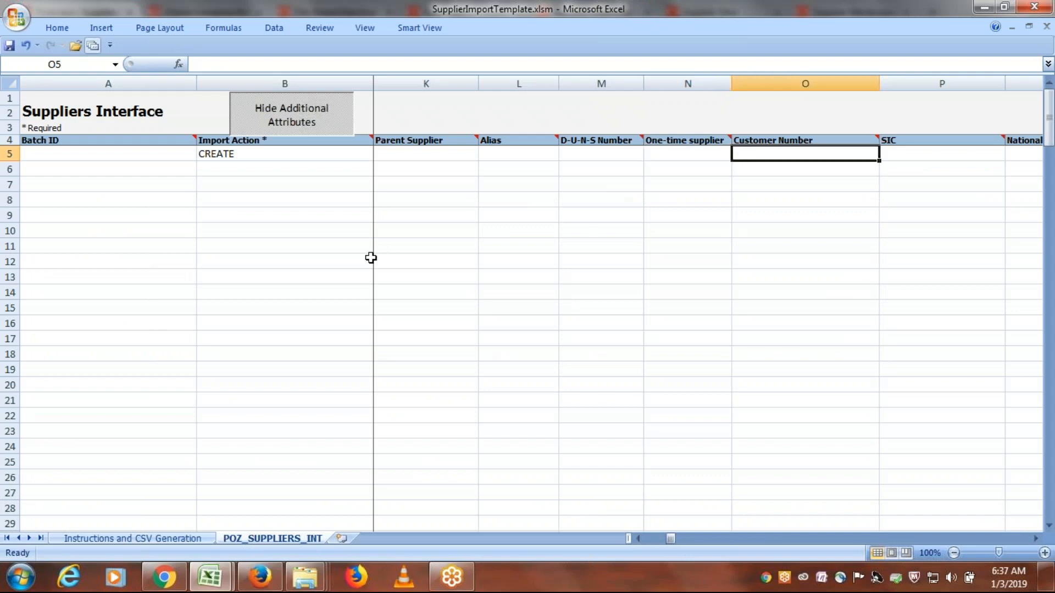
pyautogui.press('Right')
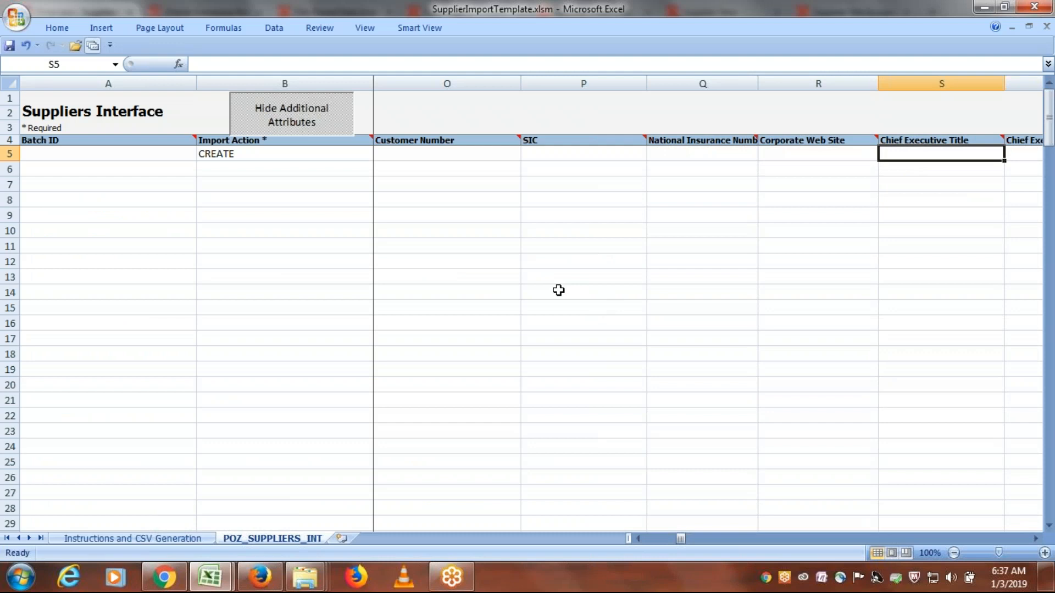
# - Clear row 5's Business Classifications, Taxpayer Country and Taxpayer ID cells
pyautogui.press('Right')
pyautogui.press('Right')
pyautogui.press('Right')
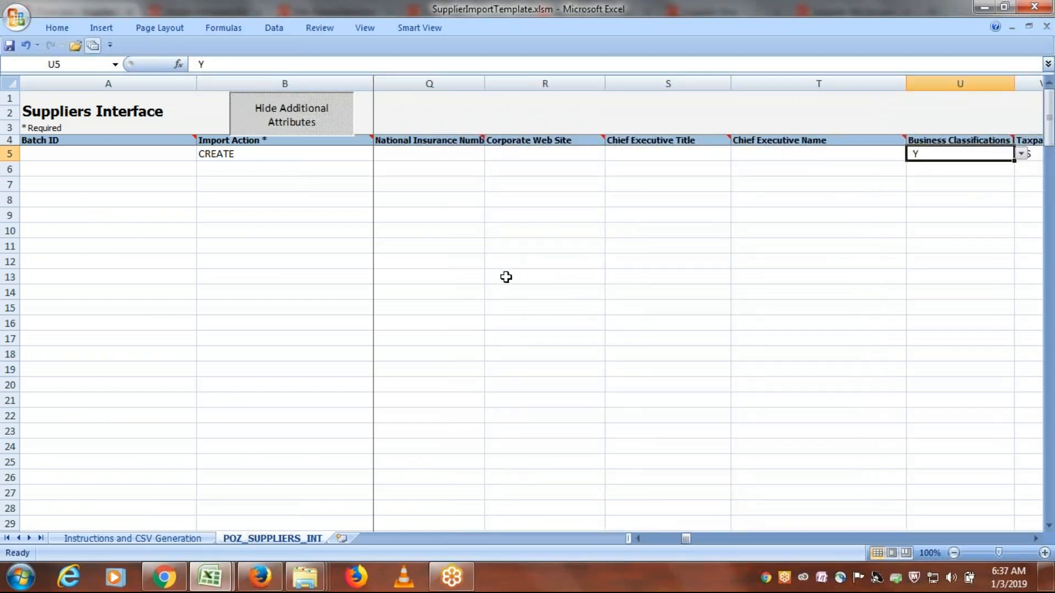
pyautogui.press('Right')
pyautogui.write('410417775')
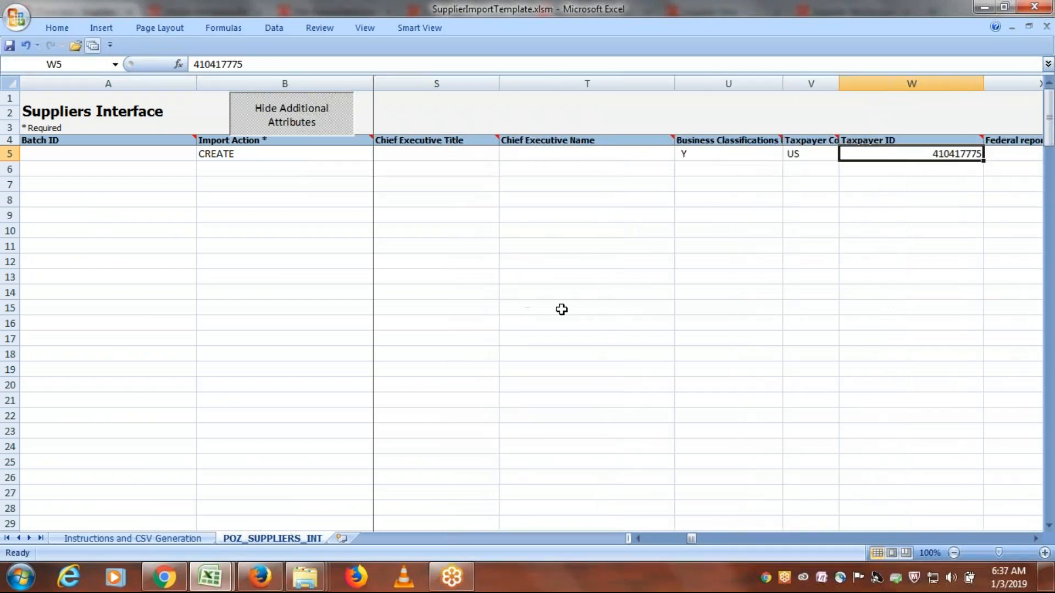
pyautogui.click(599, 159)
pyautogui.press('Right')
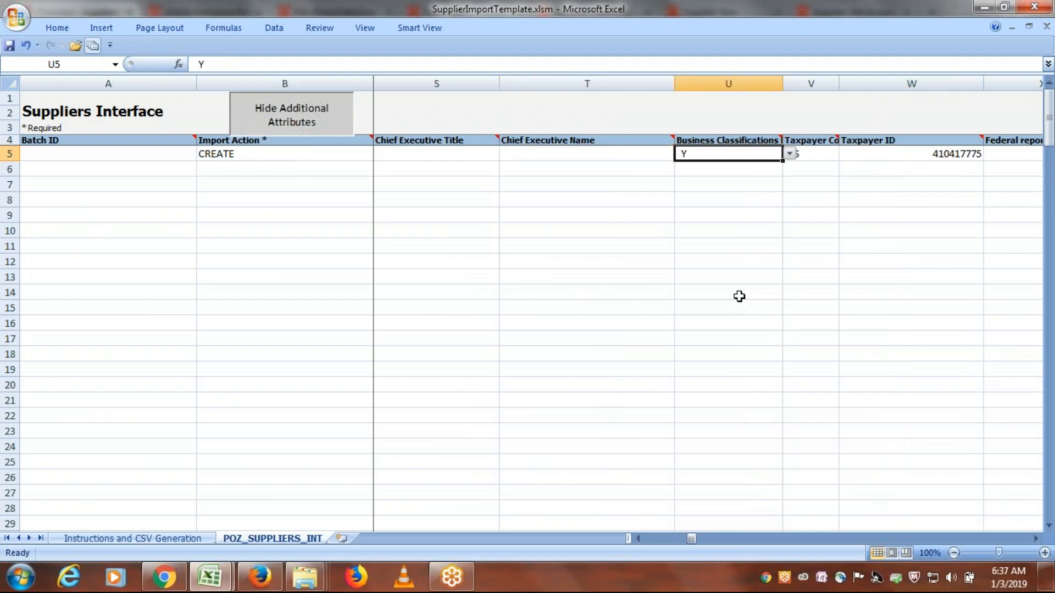
pyautogui.press('Delete')
pyautogui.press('Right')
pyautogui.press('Delete')
pyautogui.press('Right')
pyautogui.press('Delete')
# - Go through row 5's columns from Federal reportable to ATTRIBUTE9, checking for leftover sample values
pyautogui.press('Right')
pyautogui.press('Right')
pyautogui.press('Right')
pyautogui.press('Right')
pyautogui.press('Right')
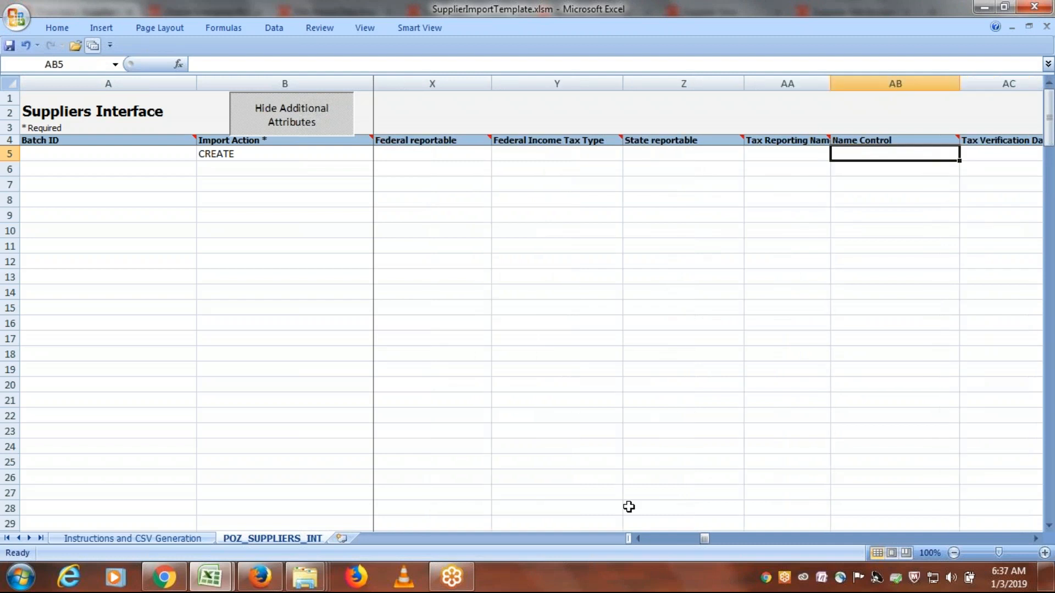
pyautogui.press('Right')
pyautogui.press('Right')
pyautogui.press('Right')
pyautogui.press('Right')
pyautogui.press('Right')
pyautogui.press('Right')
pyautogui.press('Right')
pyautogui.press('Right')
pyautogui.press('Right')
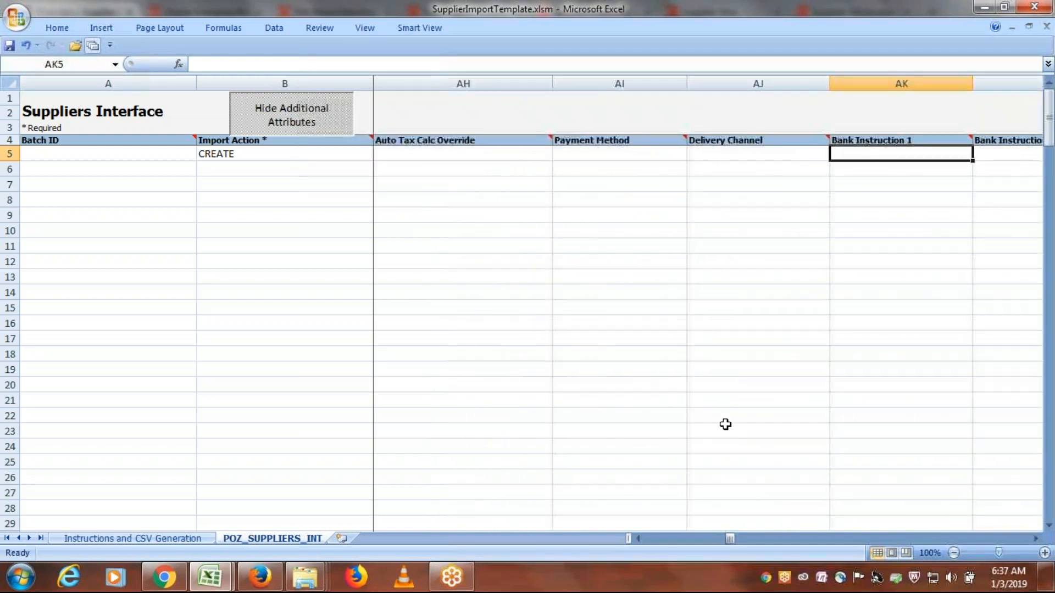
pyautogui.press('Right')
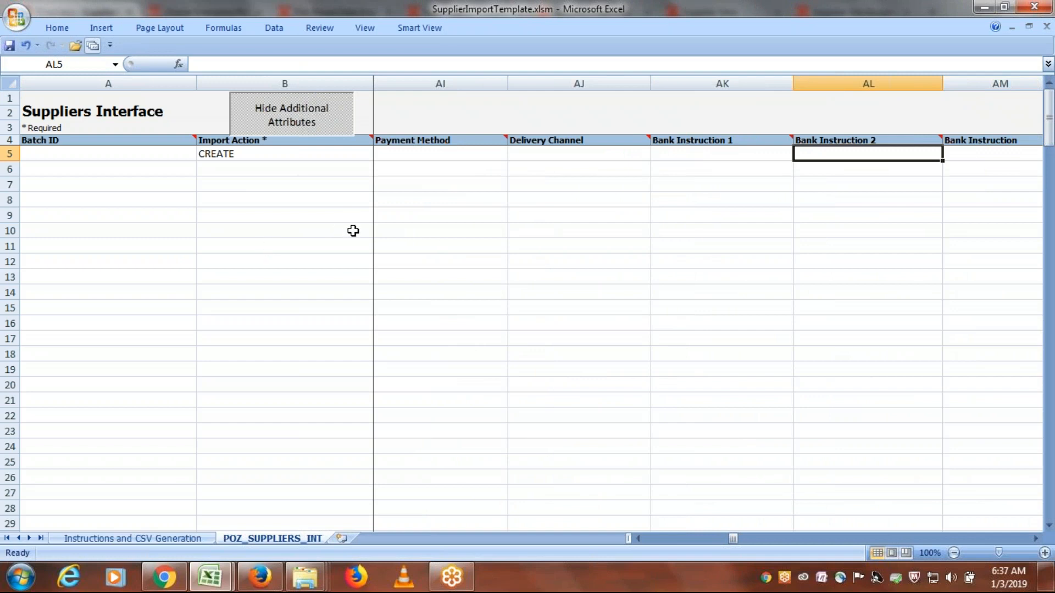
pyautogui.press('Right')
pyautogui.press('Right')
pyautogui.press('Right')
pyautogui.press('Right')
pyautogui.press('Right')
pyautogui.press('Right')
pyautogui.press('Right')
pyautogui.press('Right')
pyautogui.press('Right')
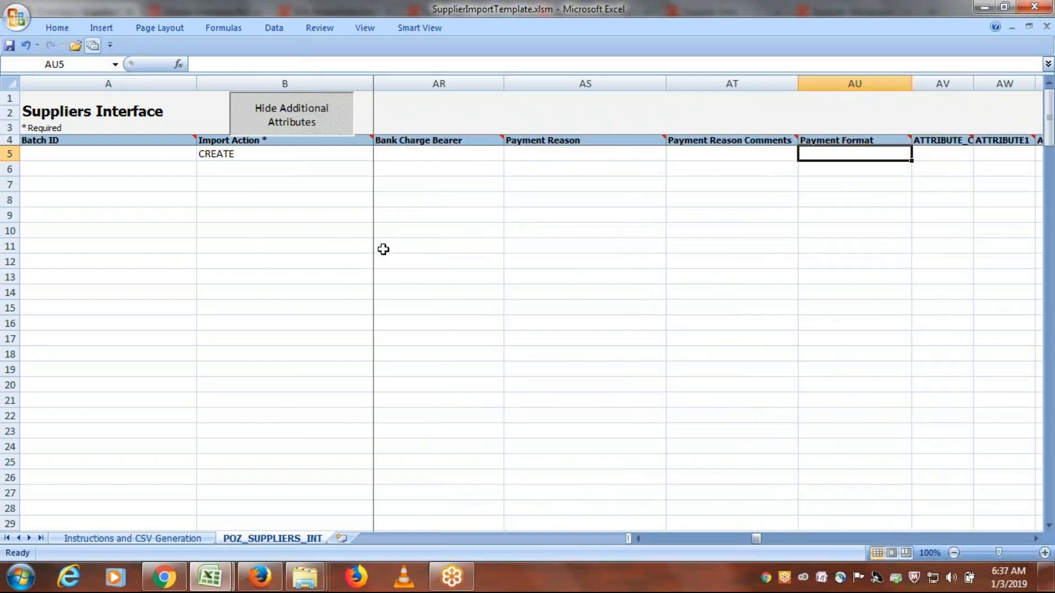
pyautogui.press('Right')
pyautogui.press('Right')
pyautogui.press('Right')
pyautogui.press('Right')
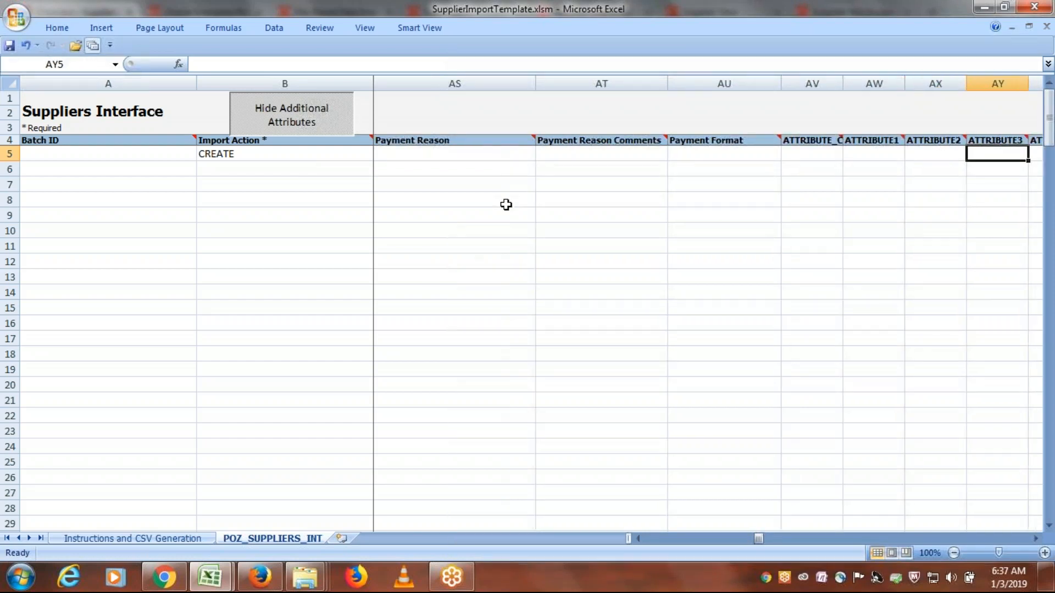
pyautogui.press('Right')
pyautogui.press('Right')
pyautogui.press('Right')
pyautogui.press('Right')
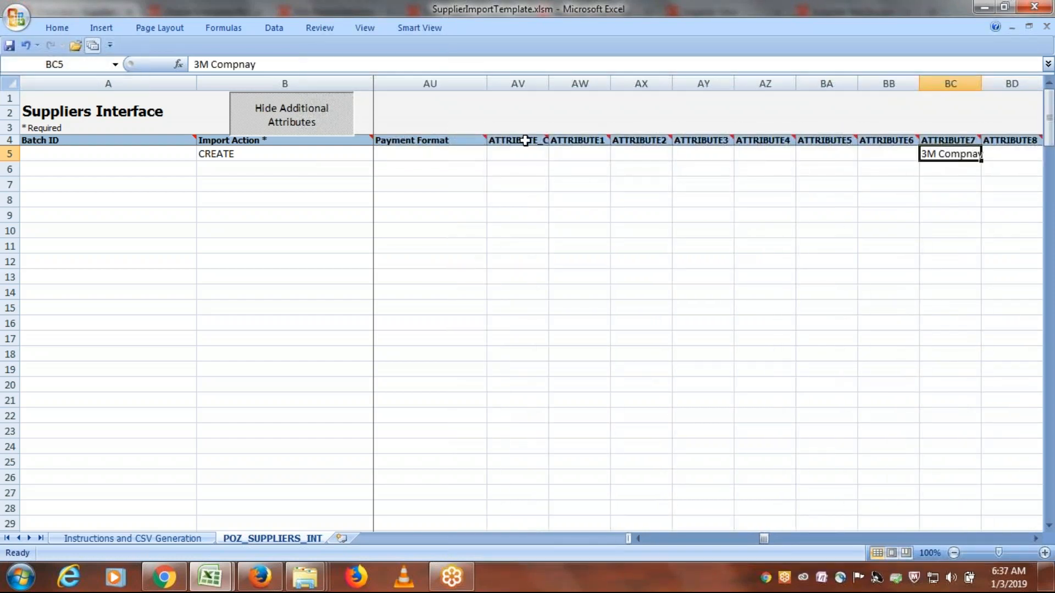
pyautogui.press('Right')
pyautogui.press('Right')
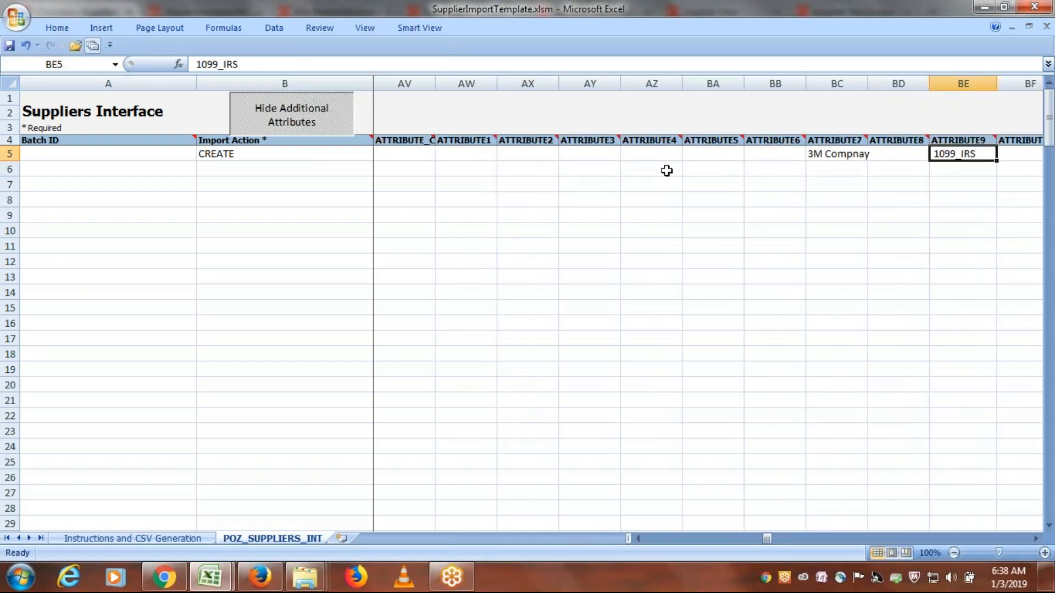
# - Clear the leftover sample values in row 5's ATTRIBUTE7 and ATTRIBUTE9 cells
pyautogui.click(663, 154)
pyautogui.press('Right')
pyautogui.press('Right')
pyautogui.press('Right')
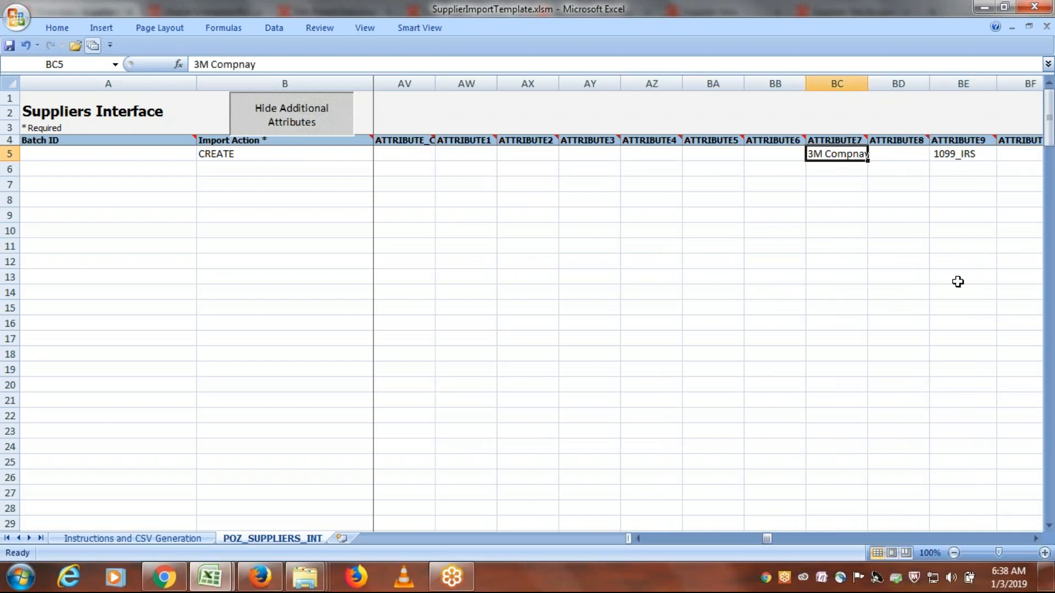
pyautogui.press('Delete')
pyautogui.press('Right')
# - Clear row 5's leftover sample values in the columns from ATTRIBUTE11 through ATTRIBUTE16
pyautogui.press('Right')
pyautogui.press('Delete')
pyautogui.press('Right')
pyautogui.press('Right')
pyautogui.press('Delete')
pyautogui.press('Right')
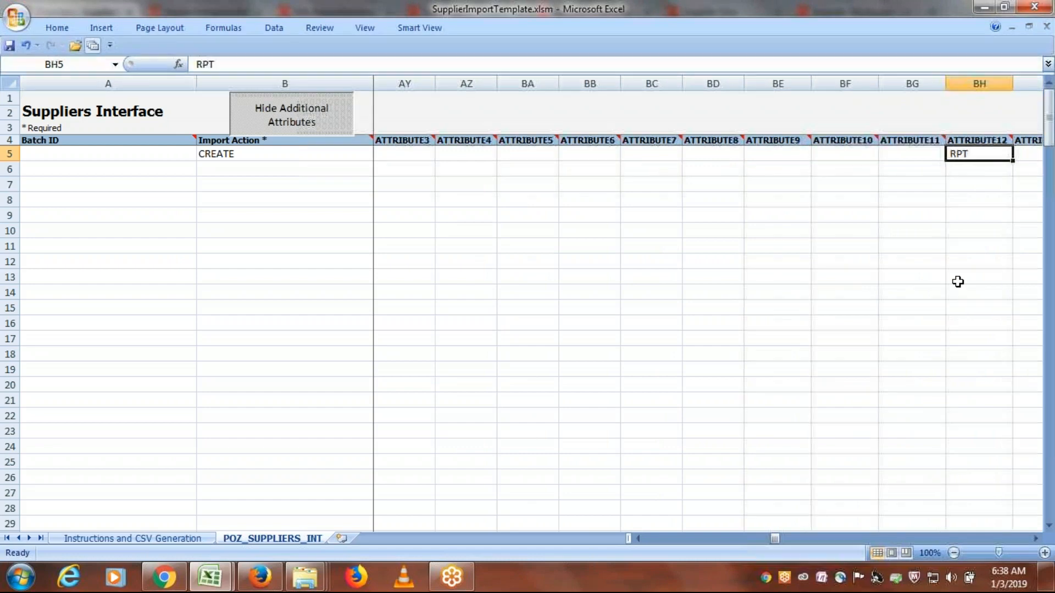
pyautogui.press('Delete')
# - Go through row 5's remaining columns from ATTRIBUTE17 to Registry ID, checking for leftover sample values
pyautogui.press('Right')
pyautogui.press('Right')
pyautogui.press('Right')
pyautogui.press('Right')
pyautogui.press('Delete')
pyautogui.press('Right')
pyautogui.press('Right')
pyautogui.press('Right')
pyautogui.press('Right')
pyautogui.press('Right')
pyautogui.press('Right')
pyautogui.press('Right')
pyautogui.press('Right')
pyautogui.press('Right')
pyautogui.press('Right')
pyautogui.press('Right')
pyautogui.press('Right')
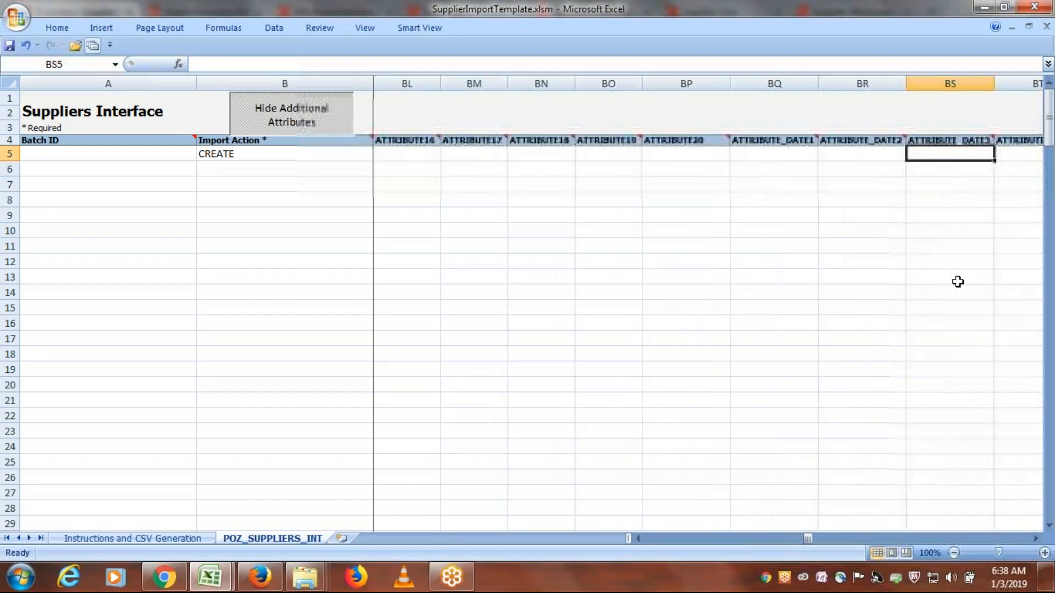
pyautogui.press('Right')
pyautogui.press('Right')
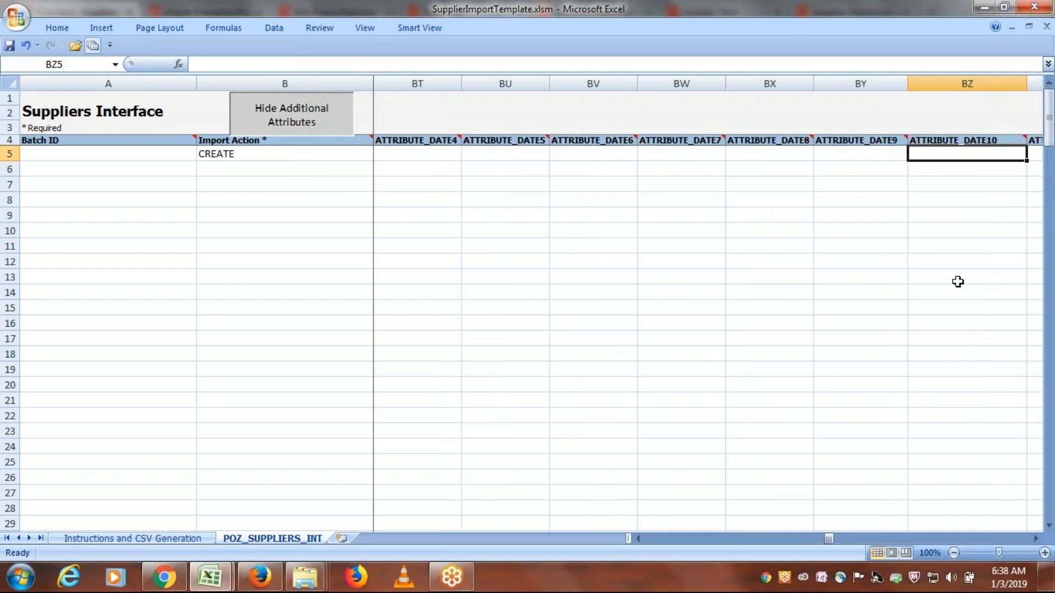
pyautogui.press('Right')
pyautogui.press('Right')
pyautogui.press('Right')
pyautogui.press('Right')
pyautogui.press('Right')
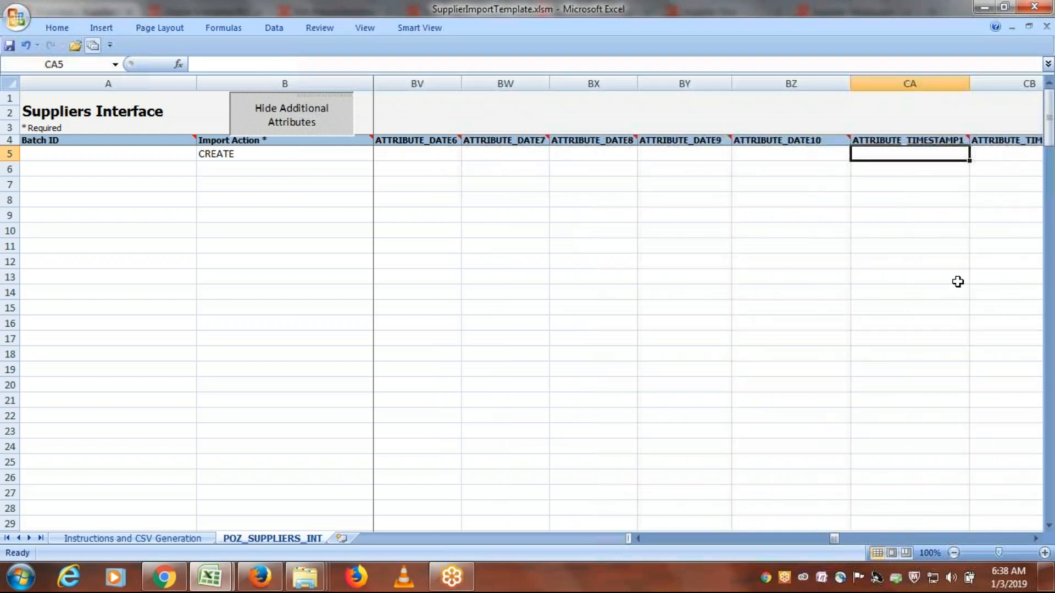
pyautogui.press('Right')
pyautogui.press('Right')
pyautogui.press('Right')
pyautogui.press('Right')
pyautogui.press('Right')
pyautogui.press('Right')
pyautogui.press('Right')
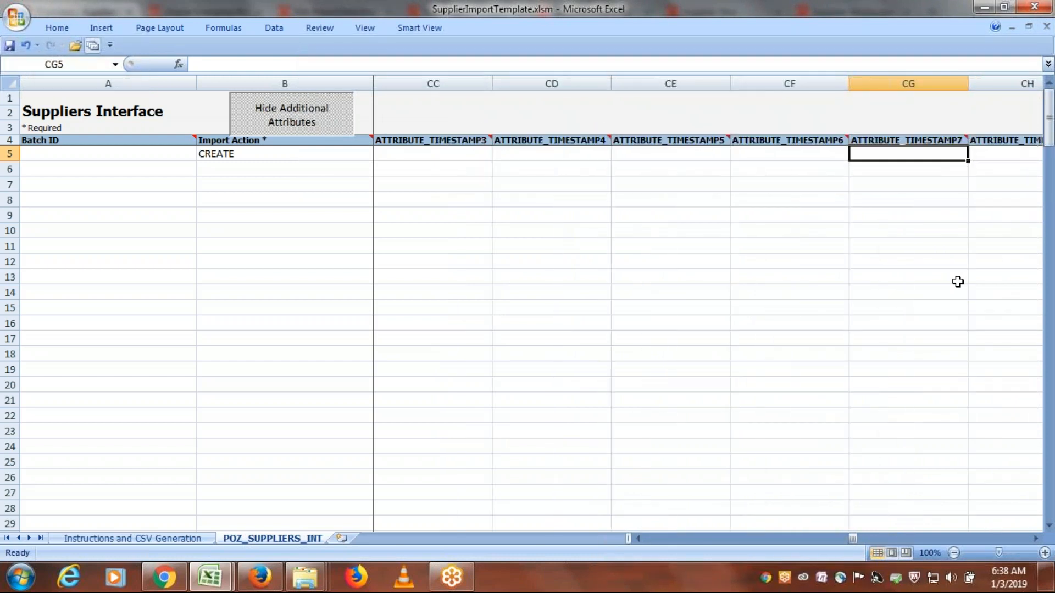
pyautogui.press('Right')
pyautogui.press('Right')
pyautogui.press('Right')
pyautogui.press('Right')
pyautogui.press('Right')
pyautogui.press('Right')
pyautogui.press('Right')
pyautogui.press('Right')
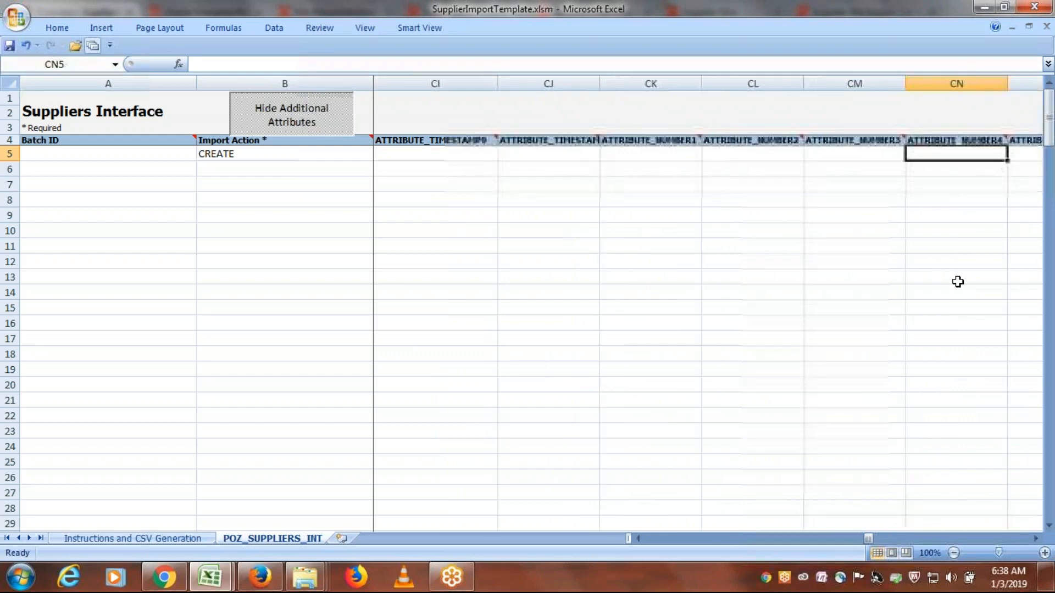
pyautogui.press('Right')
pyautogui.press('Right')
pyautogui.press('Right')
pyautogui.press('Right')
pyautogui.press('Right')
pyautogui.press('Right')
pyautogui.press('Right')
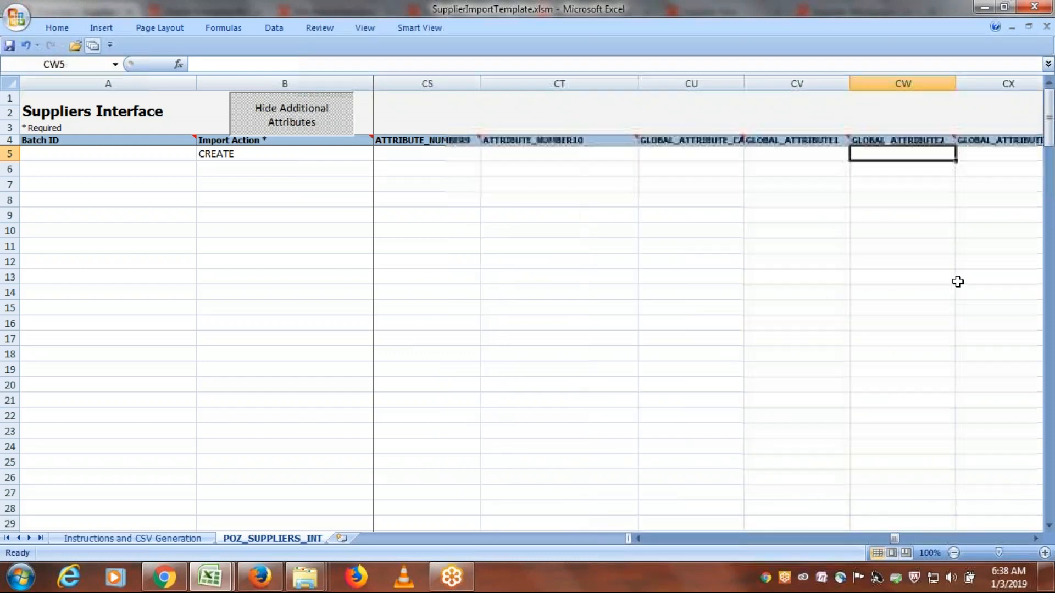
pyautogui.press('Right')
pyautogui.press('Right')
pyautogui.press('Right')
pyautogui.press('Right')
pyautogui.press('Right')
pyautogui.press('Right')
pyautogui.press('Right')
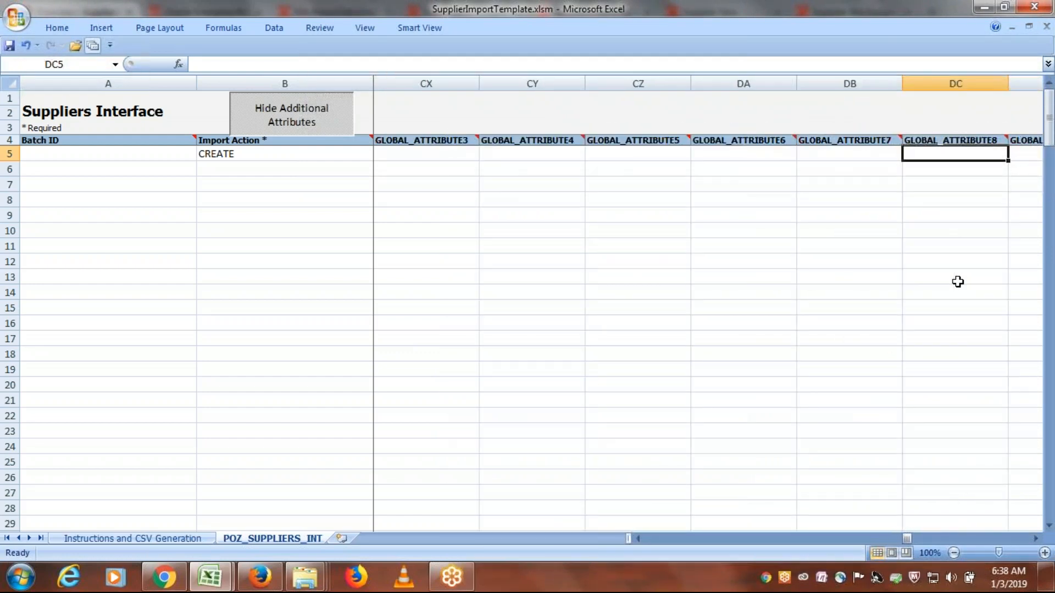
pyautogui.press('Right')
pyautogui.press('Right')
pyautogui.press('Right')
pyautogui.press('Right')
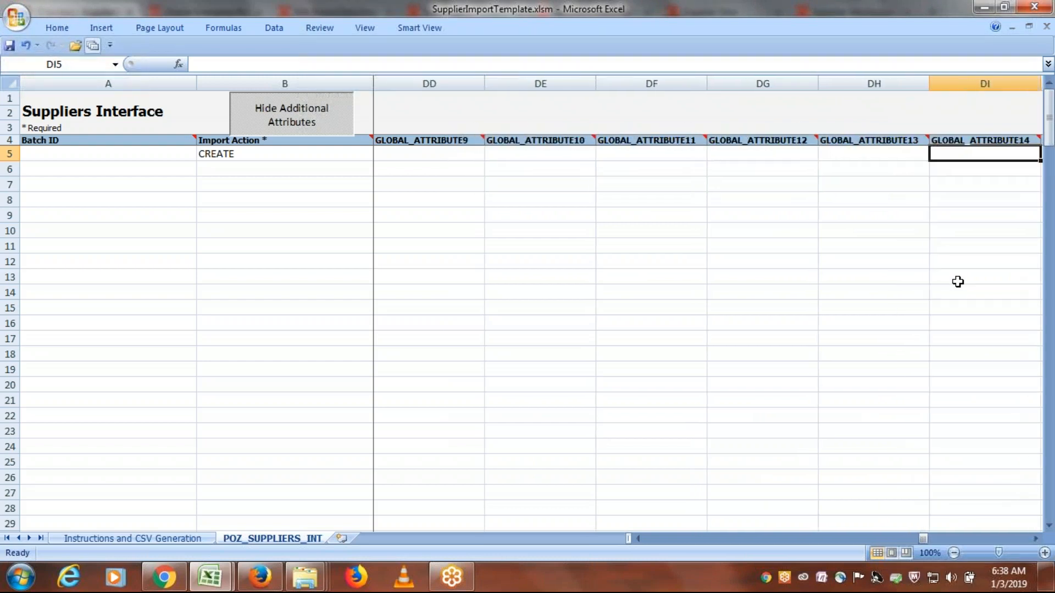
pyautogui.press('Right')
pyautogui.press('Right')
pyautogui.press('Right')
pyautogui.press('Right')
pyautogui.press('Right')
pyautogui.press('Right')
pyautogui.press('Right')
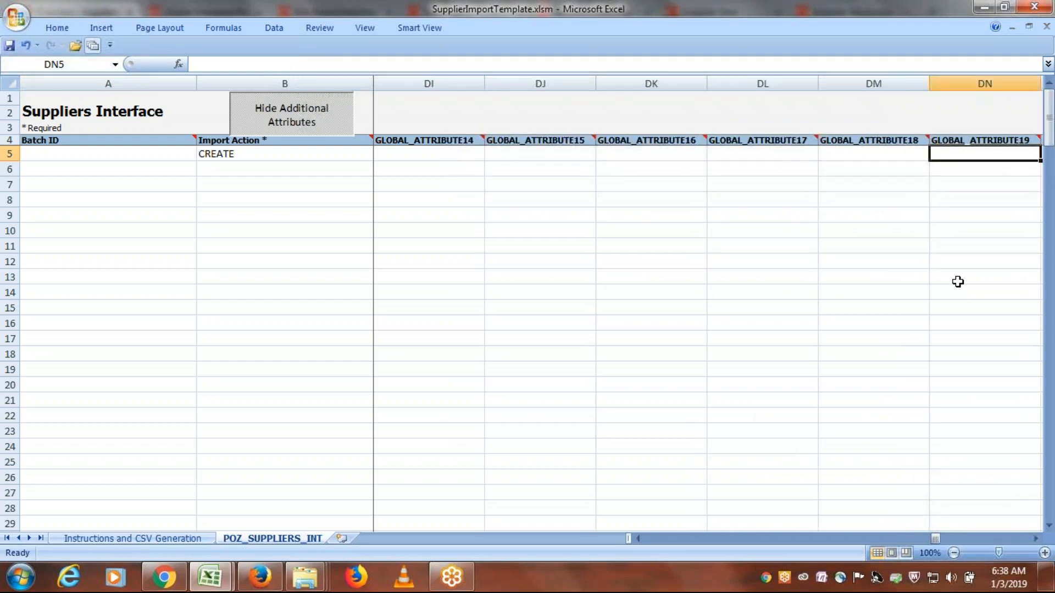
pyautogui.press('Right')
pyautogui.press('Right')
pyautogui.press('Right')
pyautogui.press('Right')
pyautogui.press('Right')
pyautogui.press('Right')
pyautogui.press('Right')
pyautogui.press('Right')
pyautogui.press('Right')
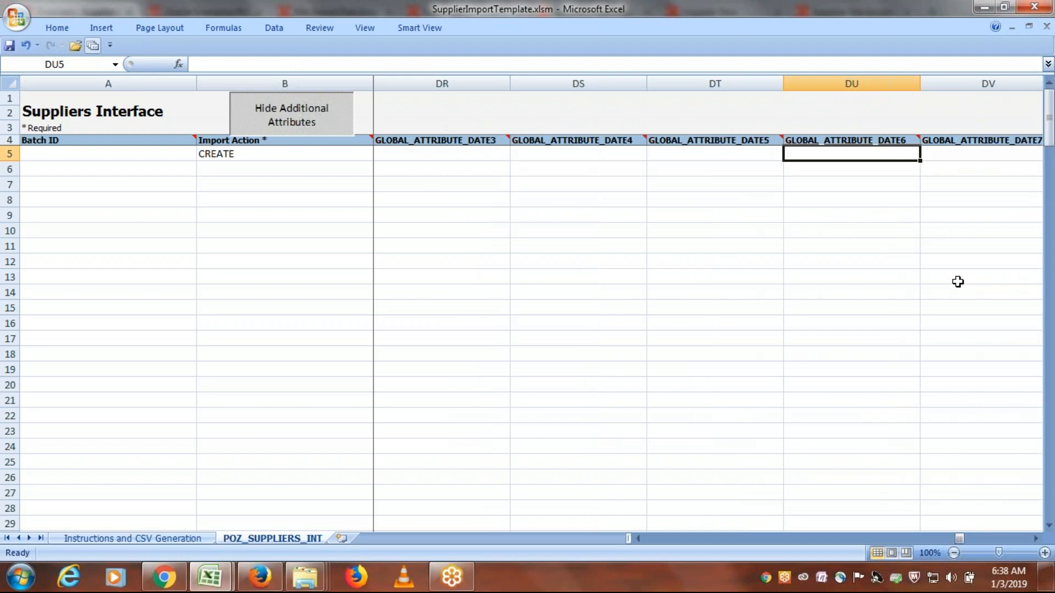
pyautogui.press('Right')
pyautogui.press('Right')
pyautogui.press('Right')
pyautogui.press('Right')
pyautogui.press('Right')
pyautogui.press('Right')
pyautogui.press('Right')
pyautogui.press('Right')
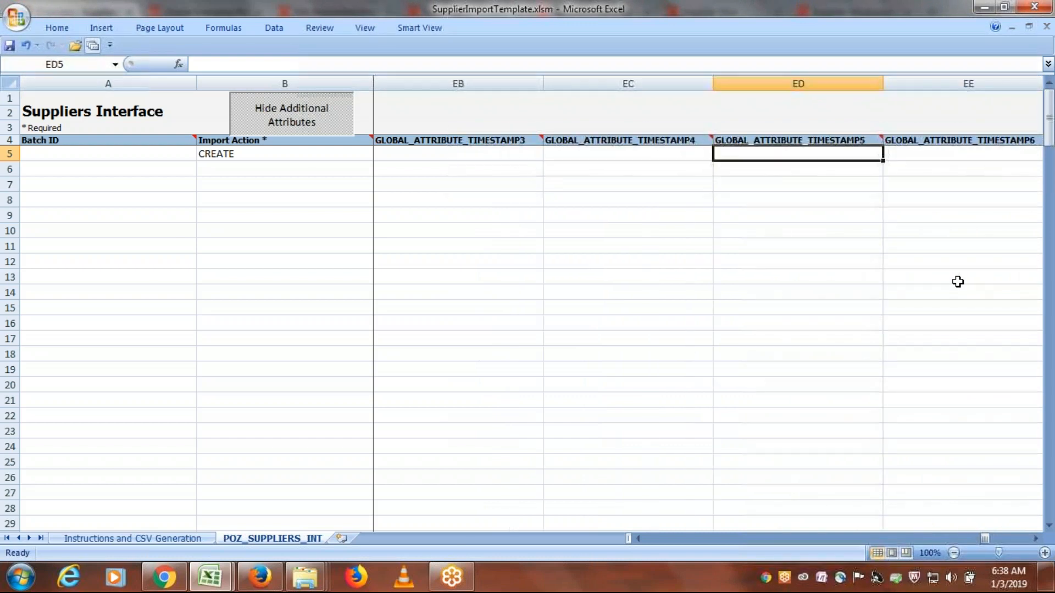
pyautogui.press('Right')
pyautogui.press('Right')
pyautogui.press('Right')
pyautogui.press('Right')
pyautogui.press('Right')
pyautogui.press('Right')
pyautogui.press('Right')
pyautogui.press('Right')
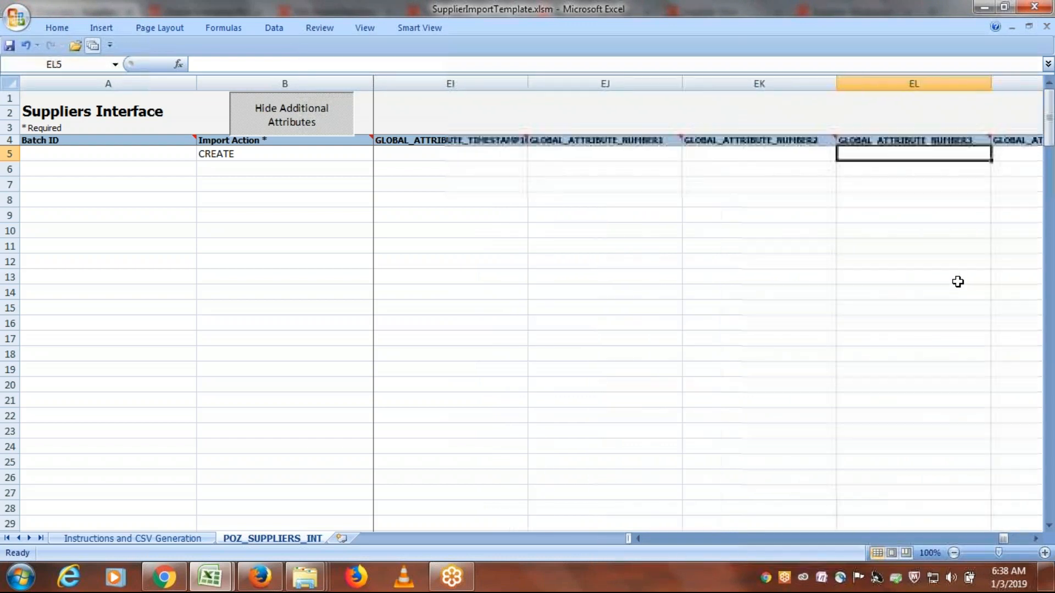
pyautogui.press('Right')
pyautogui.press('Right')
pyautogui.press('Right')
pyautogui.press('Right')
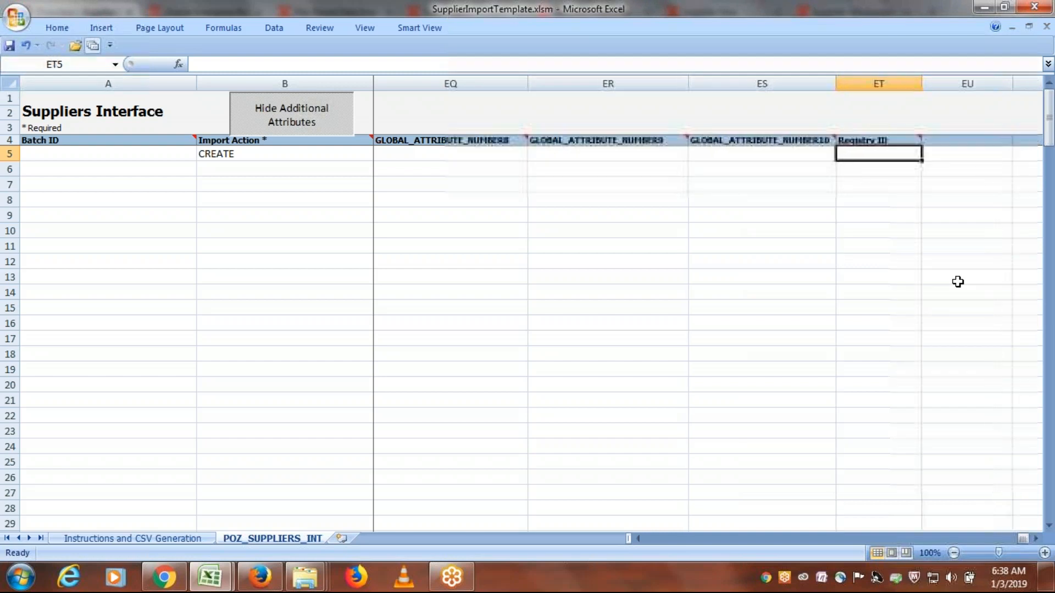
# - Return to row 5's Batch ID cell and read the comment on the Batch ID column header
pyautogui.press('Left')
pyautogui.press('Left')
pyautogui.press('Left')
pyautogui.press('Left')
pyautogui.press('Left')
pyautogui.press('Left')
pyautogui.press('Left')
pyautogui.press('Left')
pyautogui.press('Left')
pyautogui.press('Left')
pyautogui.press('Left')
pyautogui.press('Left')
pyautogui.press('Left')
pyautogui.press('Left')
pyautogui.press('Left')
pyautogui.press('Left')
pyautogui.press('Left')
pyautogui.press('Left')
pyautogui.press('Left')
pyautogui.press('Left')
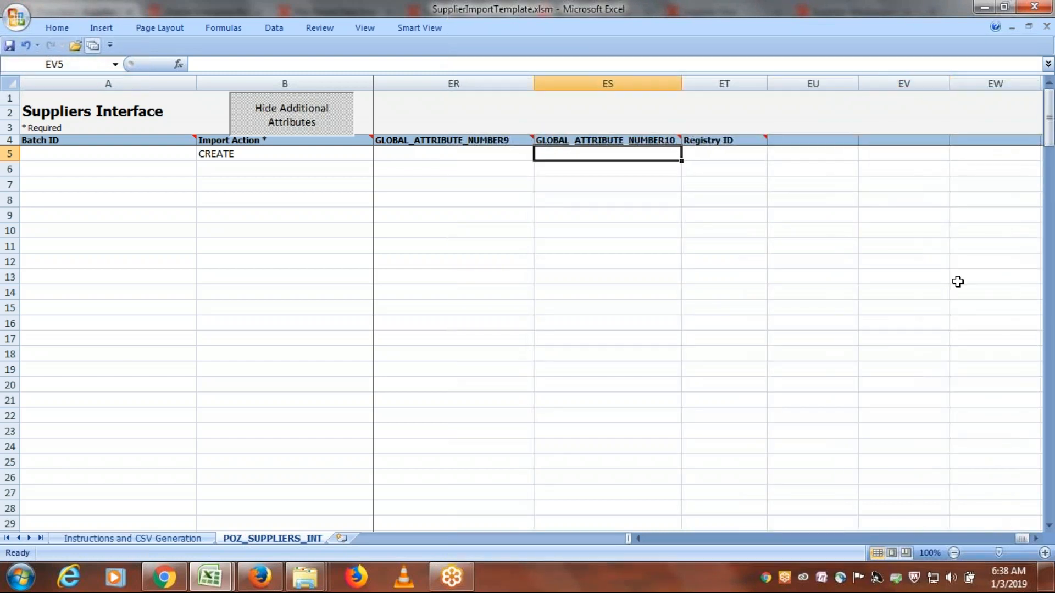
pyautogui.press('Left')
pyautogui.press('Left')
pyautogui.press('Left')
pyautogui.press('Left')
pyautogui.press('Left')
pyautogui.press('Left')
pyautogui.press('Left')
pyautogui.press('Left')
pyautogui.press('Left')
pyautogui.press('Left')
pyautogui.press('Left')
pyautogui.press('Left')
pyautogui.press('Left')
pyautogui.press('Left')
pyautogui.press('Left')
pyautogui.press('Left')
pyautogui.press('Left')
pyautogui.press('Left')
pyautogui.press('Left')
pyautogui.press('Left')
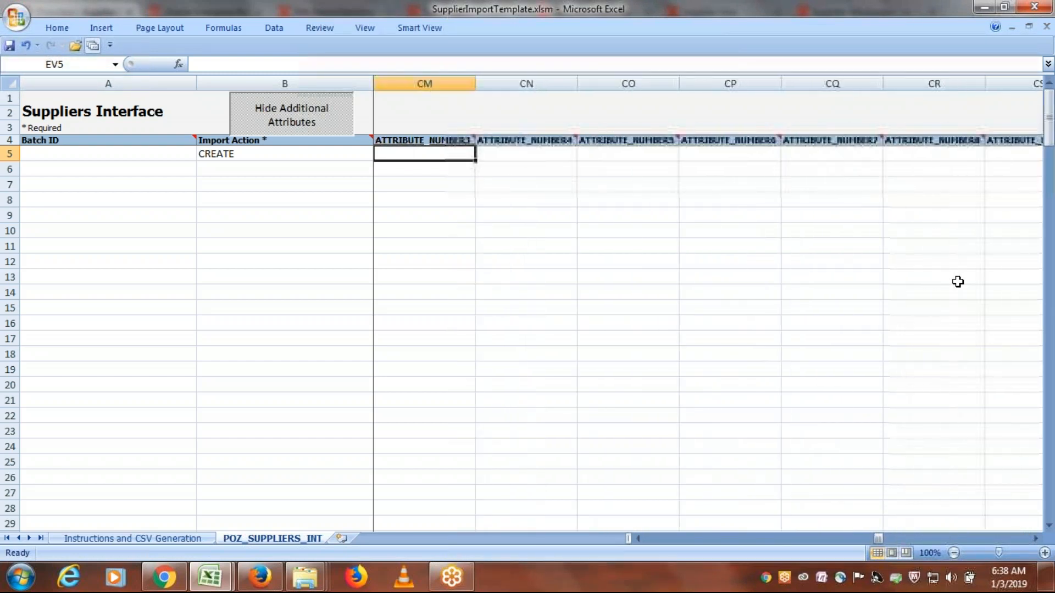
pyautogui.press('Left')
pyautogui.press('Left')
pyautogui.press('Left')
pyautogui.press('Left')
pyautogui.press('Left')
pyautogui.press('Left')
pyautogui.press('Left')
pyautogui.press('Left')
pyautogui.press('Left')
pyautogui.press('Left')
pyautogui.press('Left')
pyautogui.press('Left')
pyautogui.press('Left')
pyautogui.press('Left')
pyautogui.press('Left')
pyautogui.press('Left')
pyautogui.press('Left')
pyautogui.press('Left')
pyautogui.press('Left')
pyautogui.press('Left')
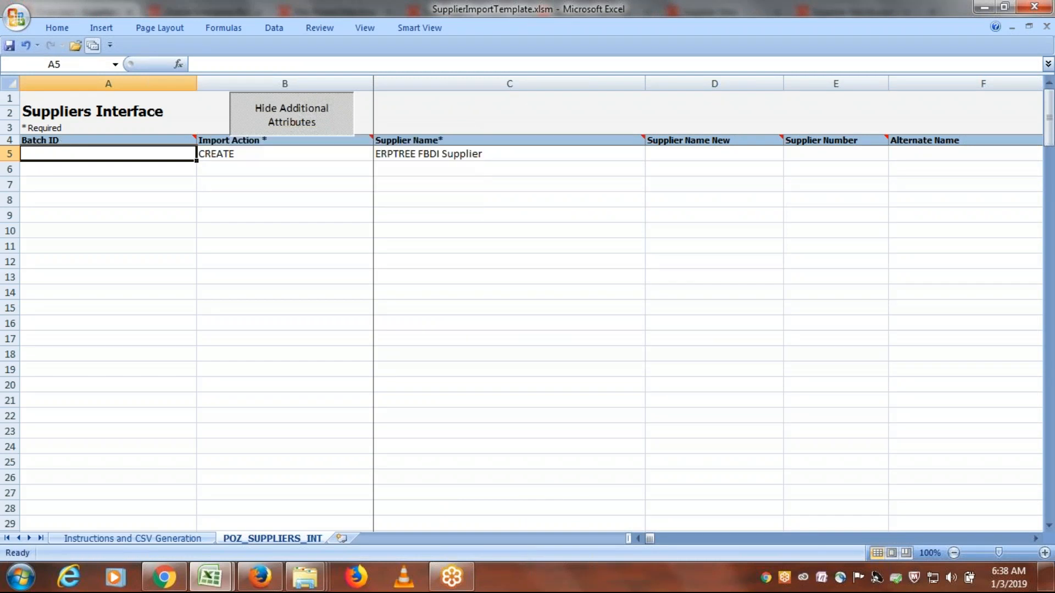
pyautogui.moveTo(78, 138)
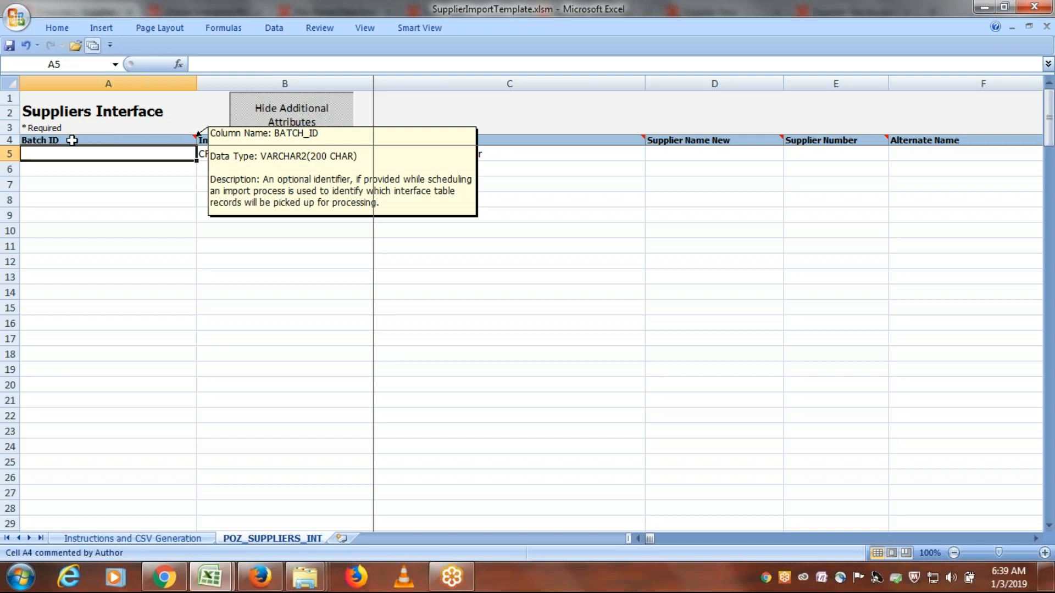
# - Review row 5's entries from Import Action through Supplier Name and Tax Organization Type to Business Relationship
pyautogui.press('Tab')
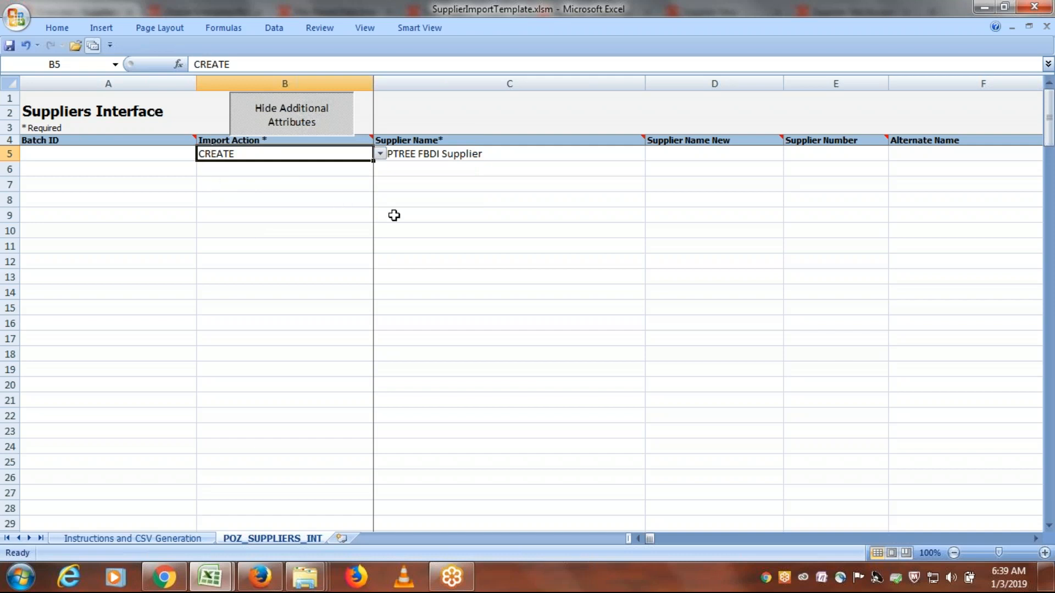
pyautogui.press('Tab')
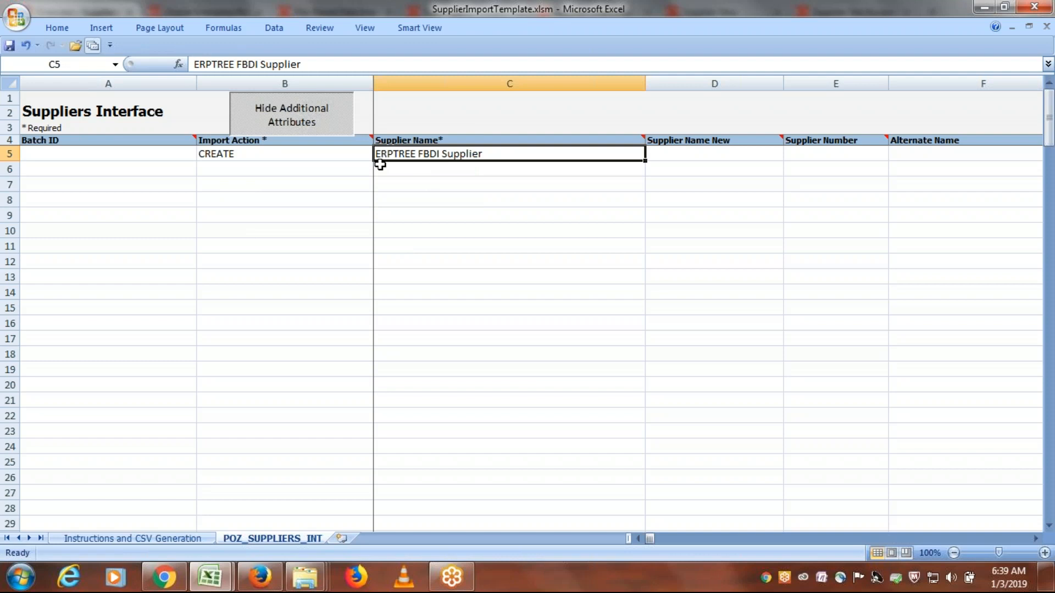
pyautogui.press('Tab')
pyautogui.press('Tab')
pyautogui.press('Tab')
pyautogui.press('Tab')
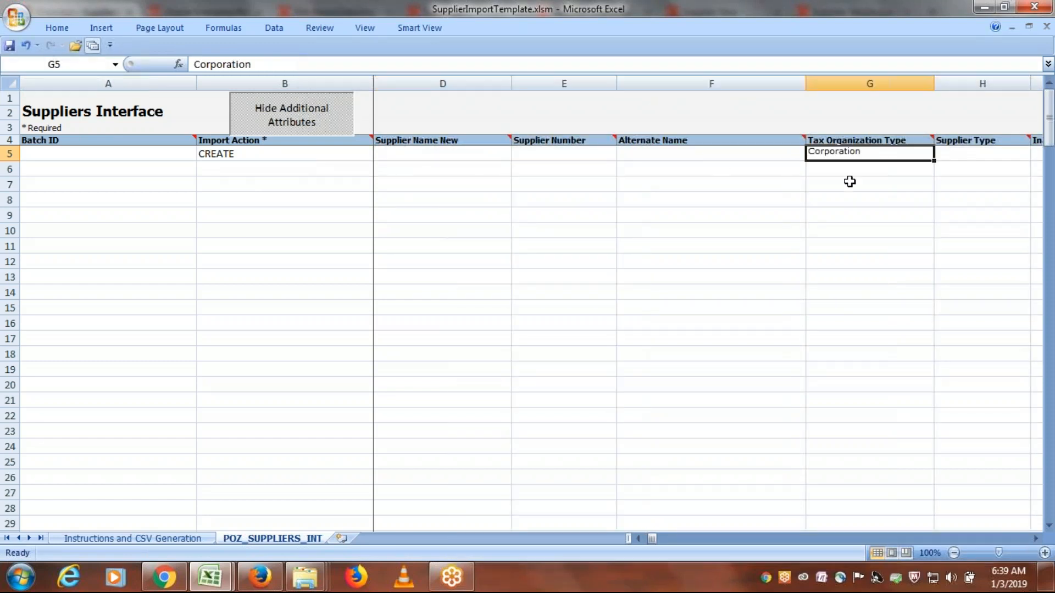
pyautogui.press('Tab')
pyautogui.press('Tab')
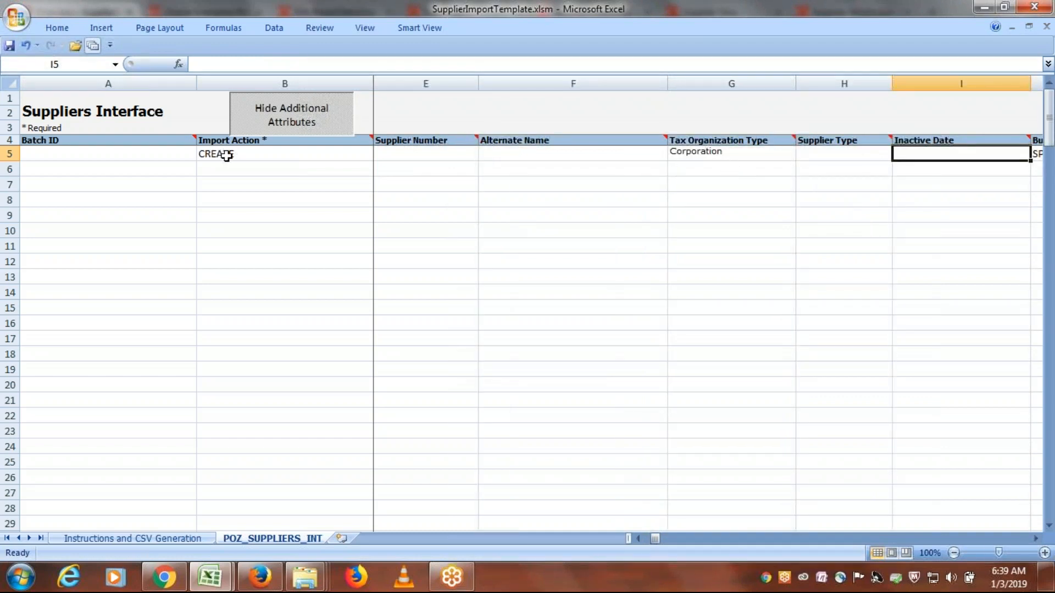
pyautogui.press('Tab')
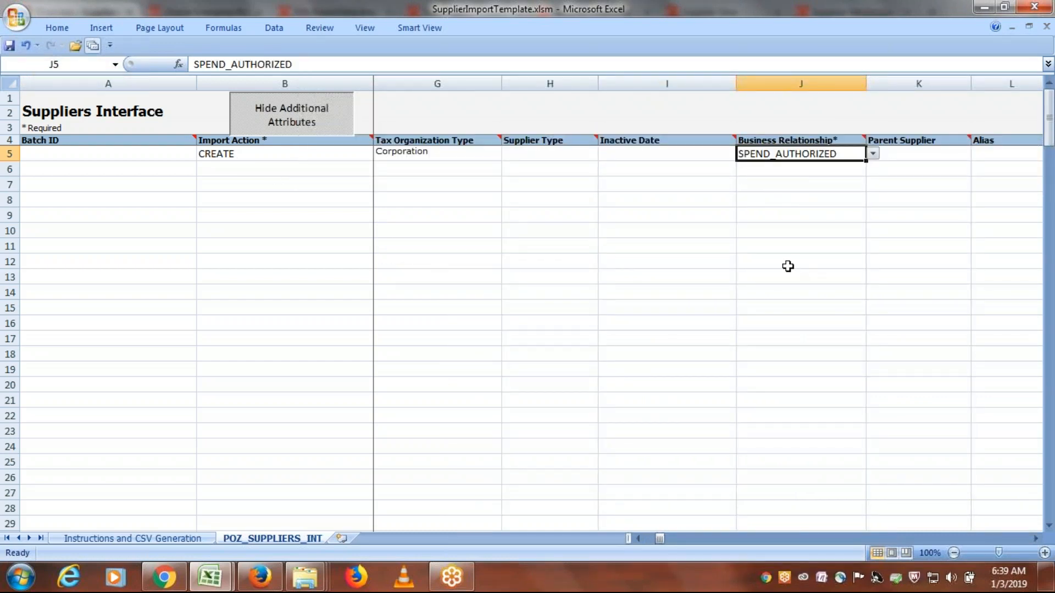
# - Check row 5's optional columns from Parent Supplier through Payment Text Message 2 for leftover values
pyautogui.press('Tab')
pyautogui.press('Tab')
pyautogui.press('Tab')
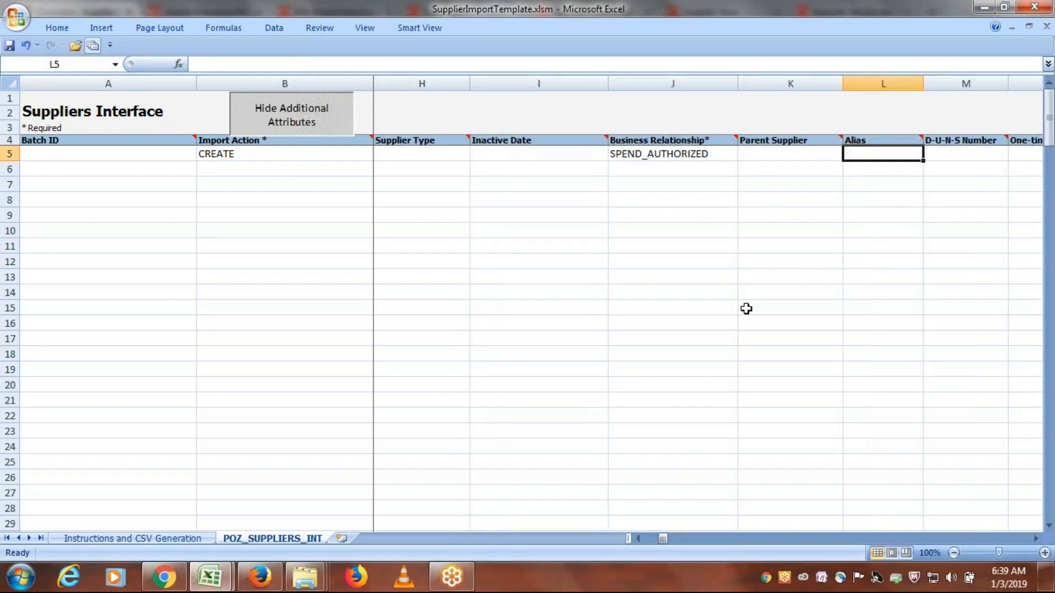
pyautogui.press('Tab')
pyautogui.press('Tab')
pyautogui.press('Tab')
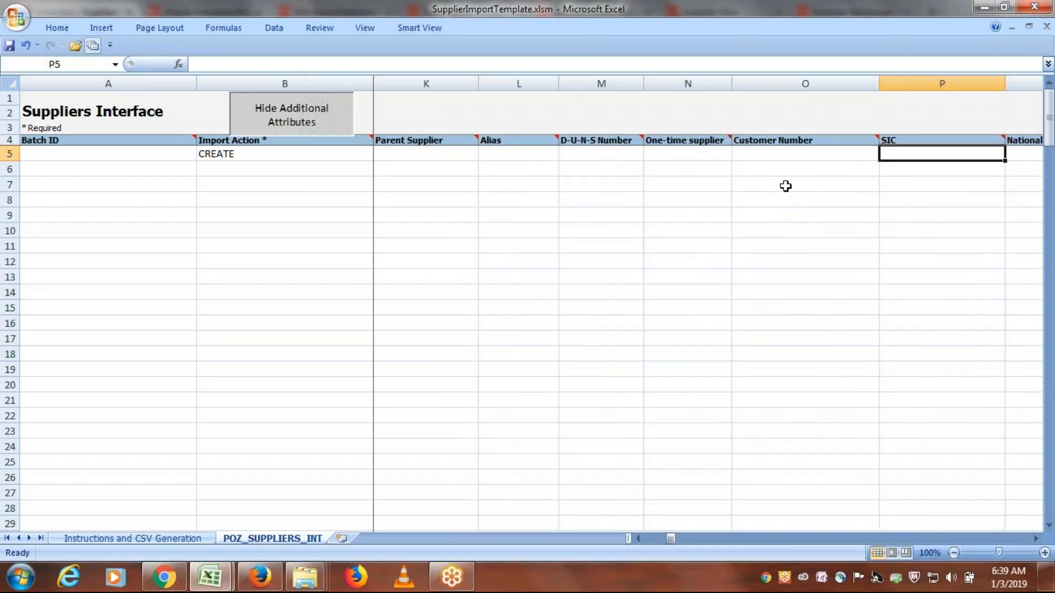
pyautogui.press('Tab')
pyautogui.press('Tab')
pyautogui.press('Tab')
pyautogui.press('Tab')
pyautogui.press('Tab')
pyautogui.press('Tab')
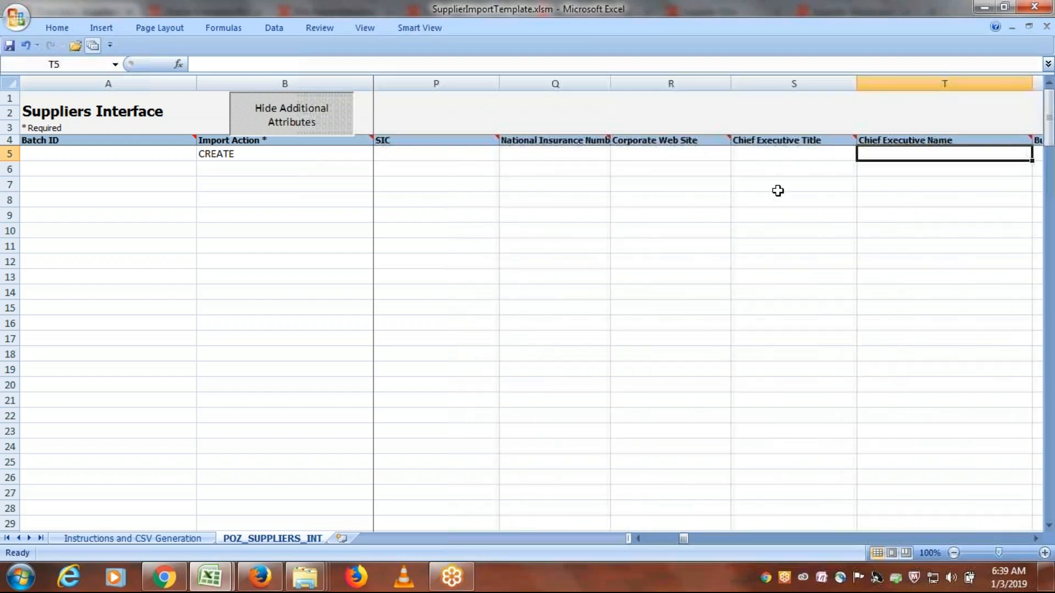
pyautogui.press('Tab')
pyautogui.press('Tab')
pyautogui.press('Tab')
pyautogui.press('Tab')
pyautogui.press('Tab')
pyautogui.press('Tab')
pyautogui.press('Tab')
pyautogui.press('Tab')
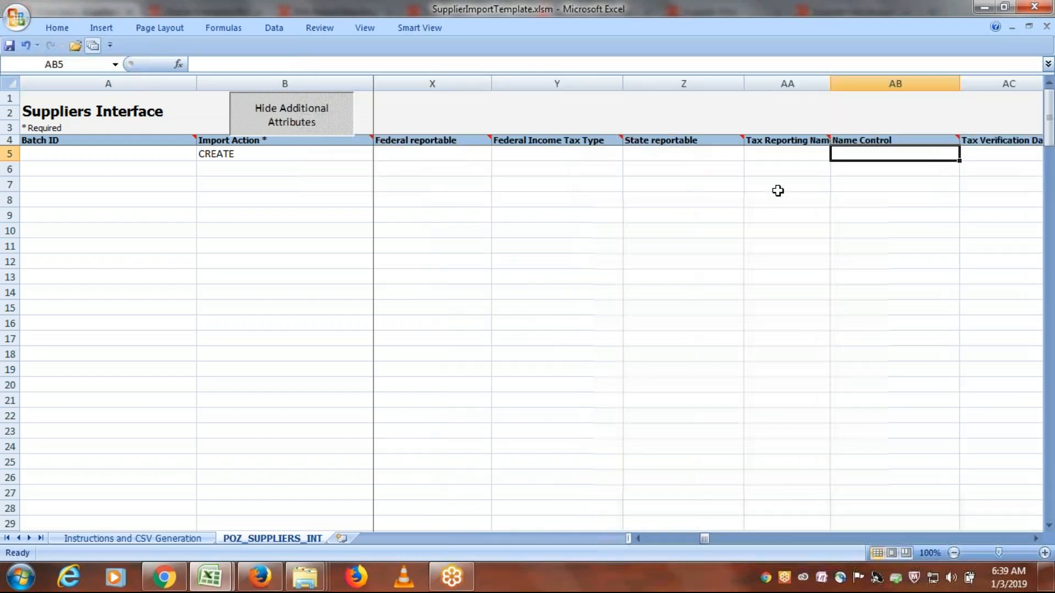
pyautogui.press('Tab')
pyautogui.press('Tab')
pyautogui.press('Tab')
pyautogui.press('Tab')
pyautogui.press('Tab')
pyautogui.press('Tab')
pyautogui.press('Tab')
pyautogui.press('Tab')
pyautogui.press('Tab')
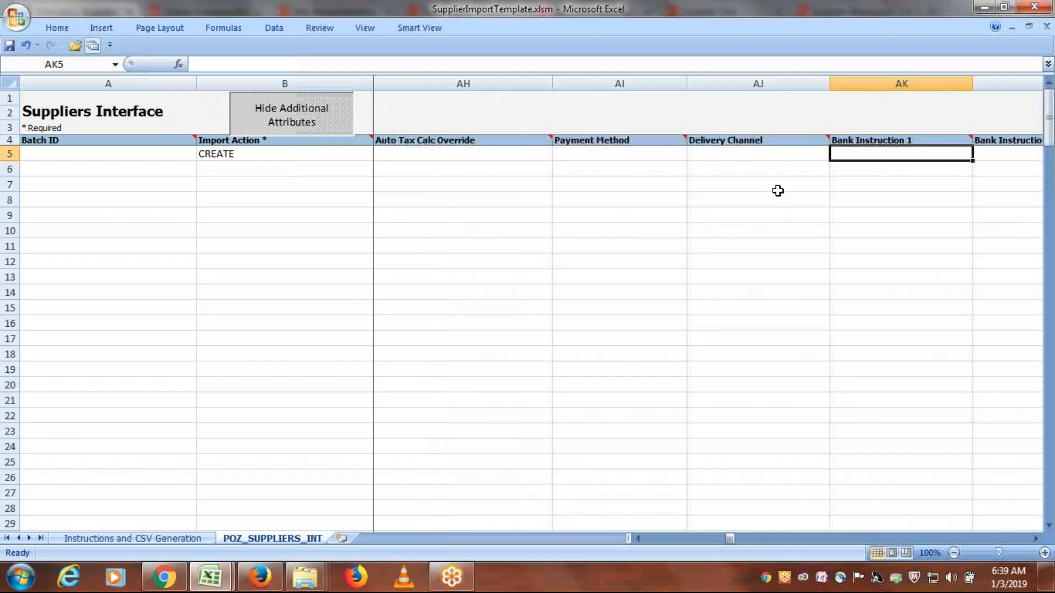
pyautogui.press('Tab')
pyautogui.press('Tab')
pyautogui.press('Tab')
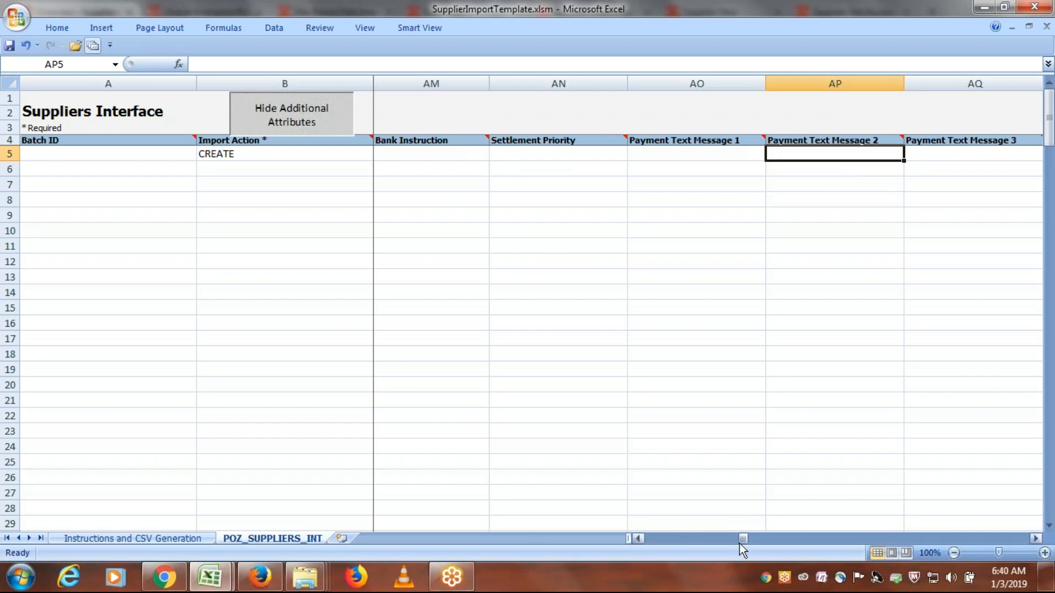
# - Read the Instructions and CSV Generation sheet, including the guidance on loading supplier data and importing the loaded data
pyautogui.moveTo(739, 539); pyautogui.dragTo(630, 538)
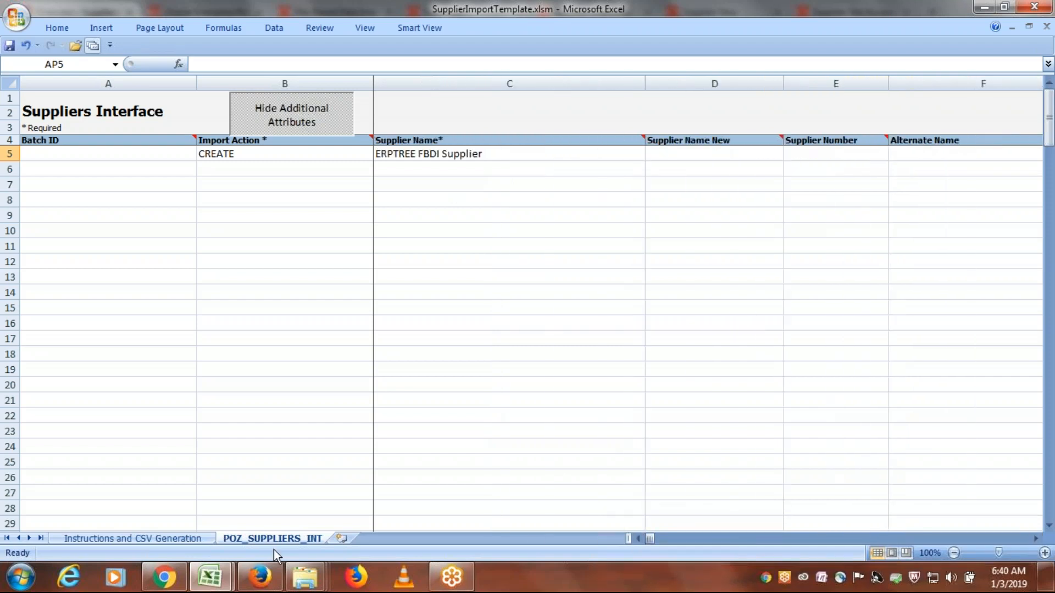
pyautogui.click(105, 539)
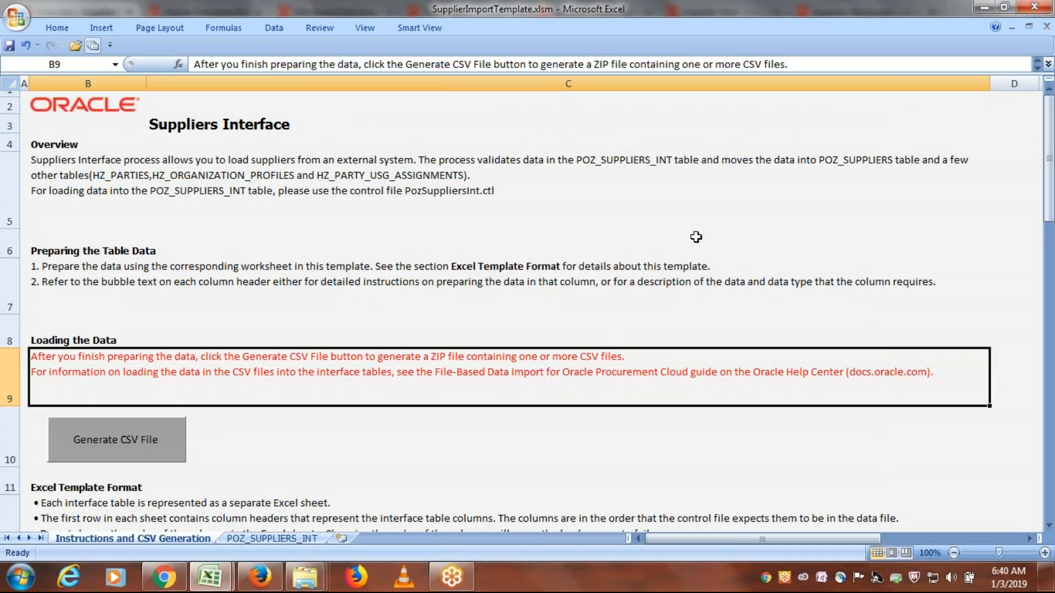
pyautogui.scroll(-3, 692, 232)
pyautogui.scroll(-5, 692, 233)
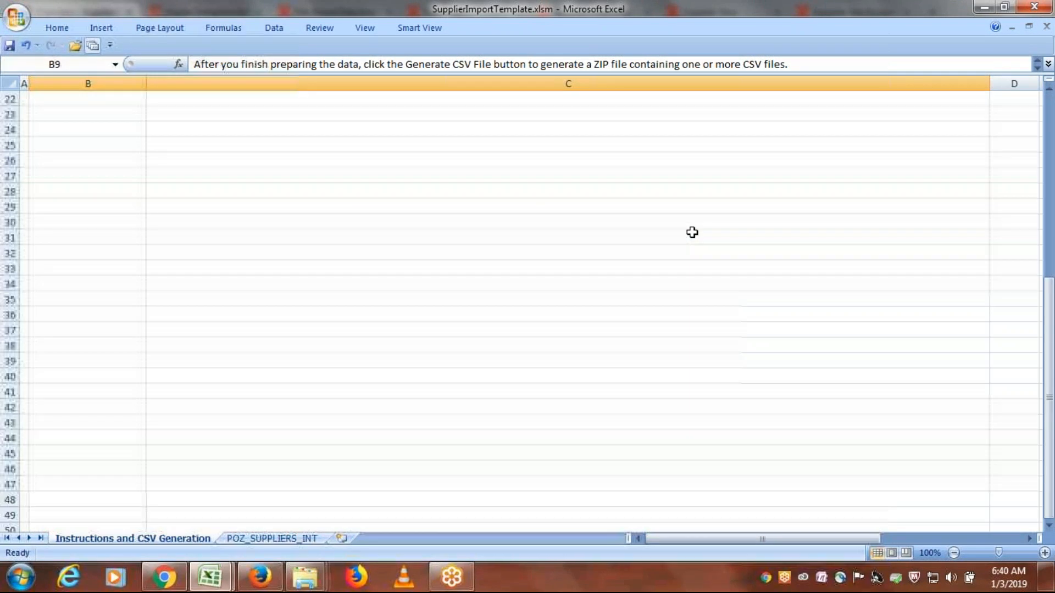
pyautogui.scroll(6, 695, 252)
pyautogui.scroll(1, 696, 255)
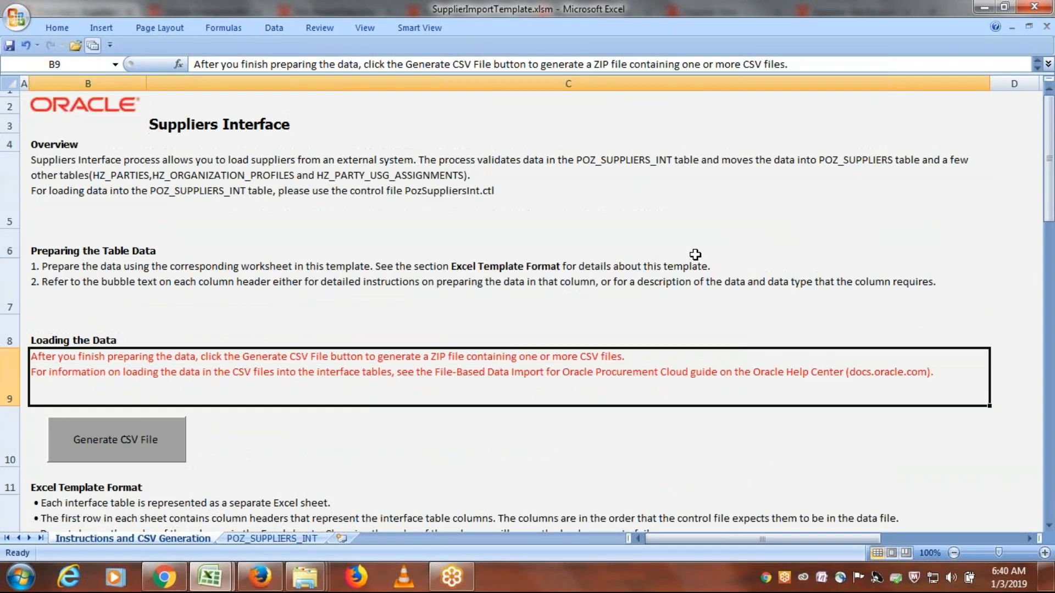
pyautogui.scroll(-4, 695, 254)
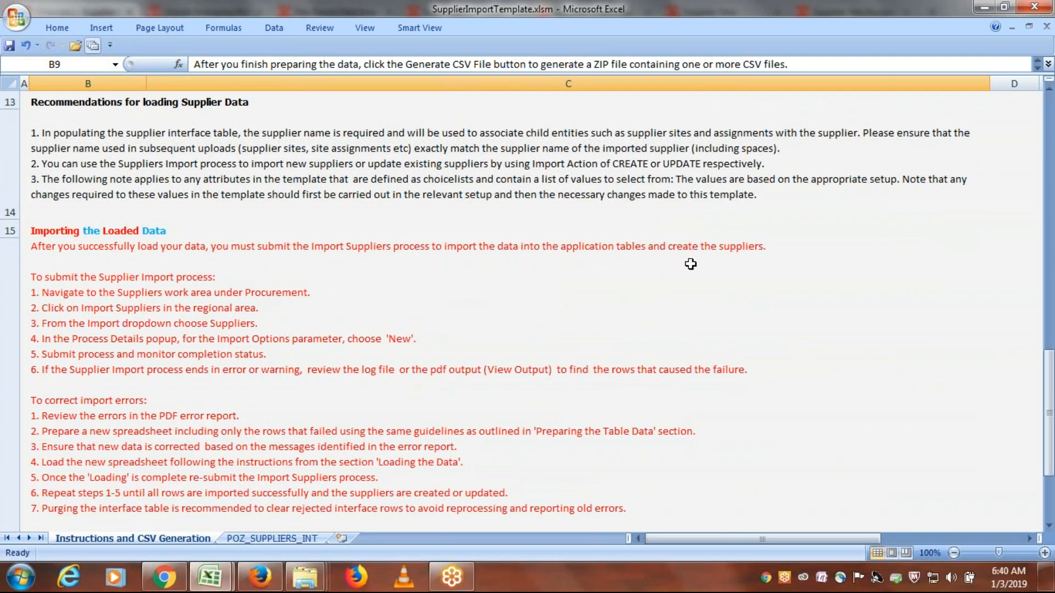
pyautogui.moveTo(1051, 397); pyautogui.dragTo(1029, 151)
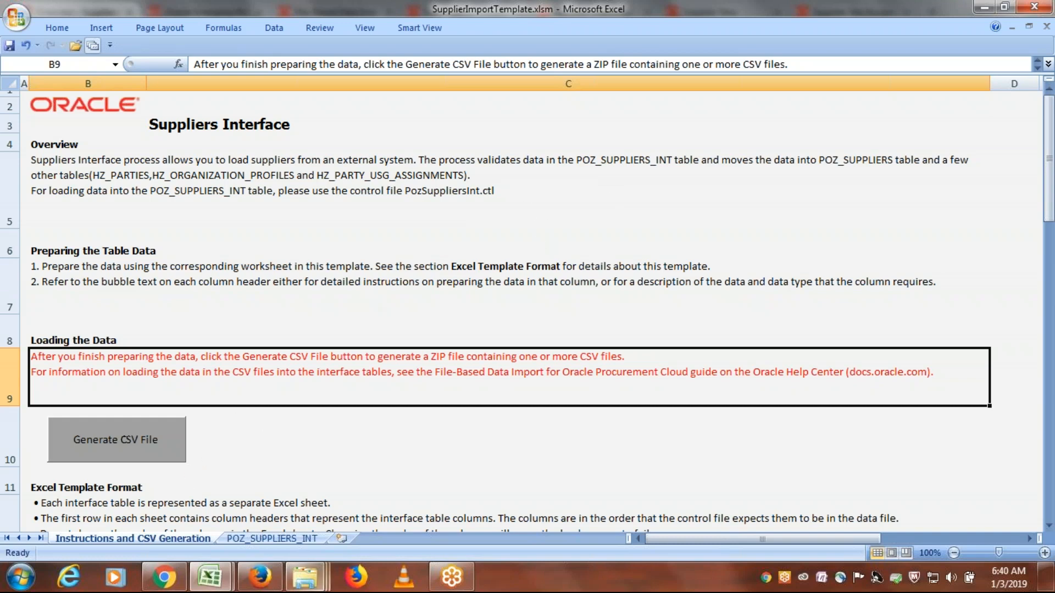
# - Return to the POZ_SUPPLIERS_INT sheet and save the supplier import template, accepting the privacy warning
pyautogui.click(290, 537)
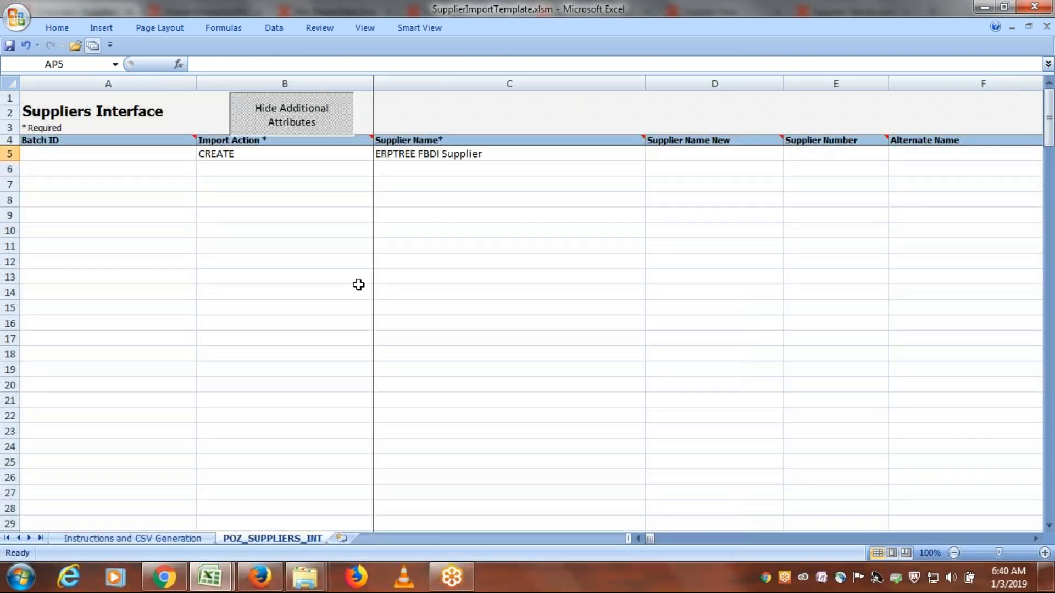
pyautogui.click(499, 326)
pyautogui.scroll(-20, 258, 160)
pyautogui.scroll(20, 271, 211)
pyautogui.hotkey('ctrl', 's')
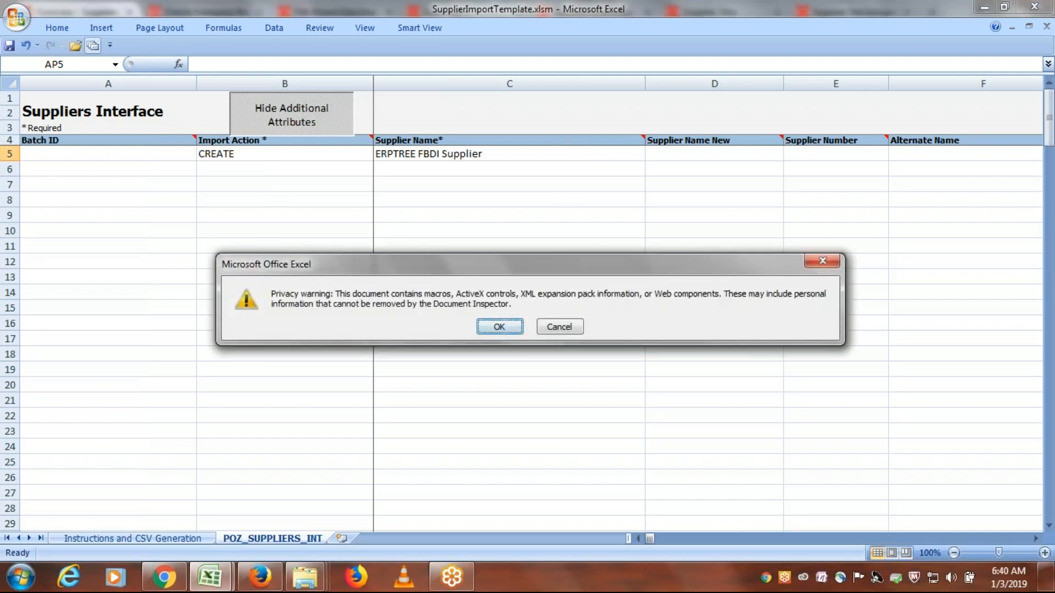
pyautogui.click(499, 327)
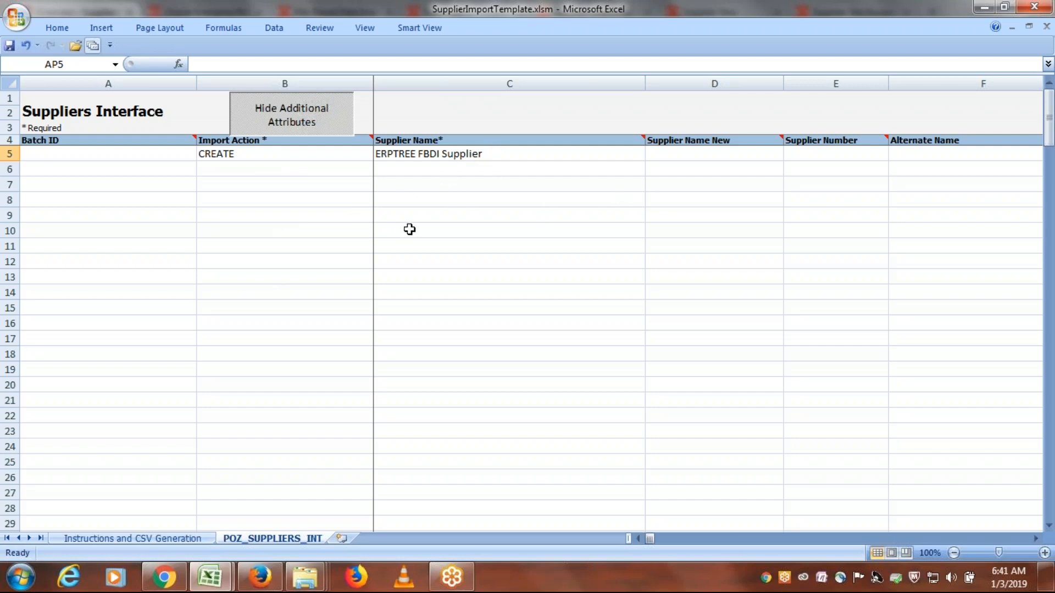
# - Switch to the Class Discussions Sheet workbook and review the conversion steps from Download Templates from Oracle OER to Convert to CSV Files
pyautogui.click(150, 537)
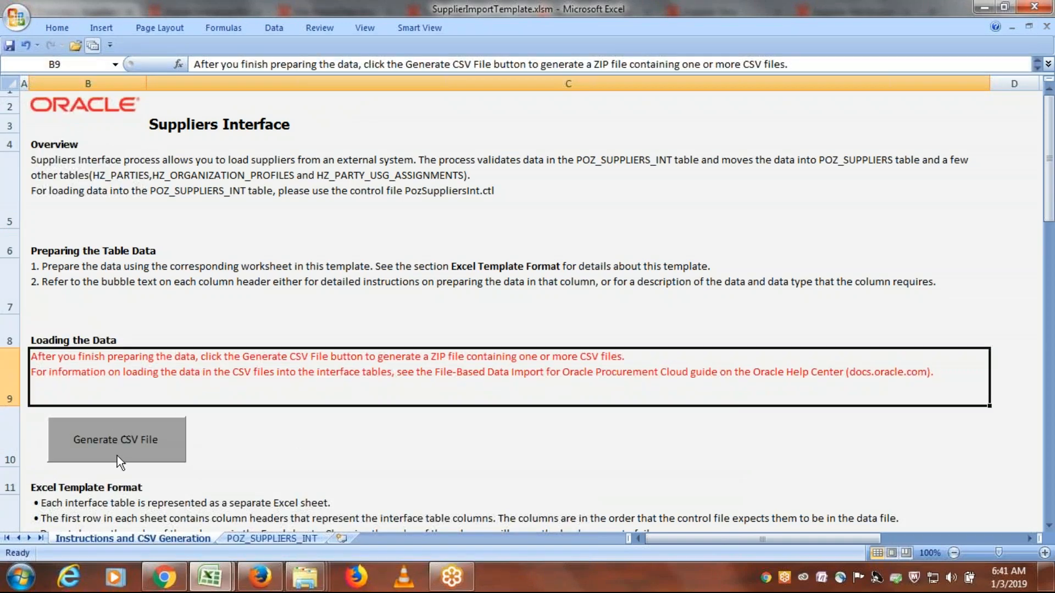
pyautogui.hotkey('alt', 'Tab')
pyautogui.hotkey('alt', 'Tab')
pyautogui.click(209, 577)
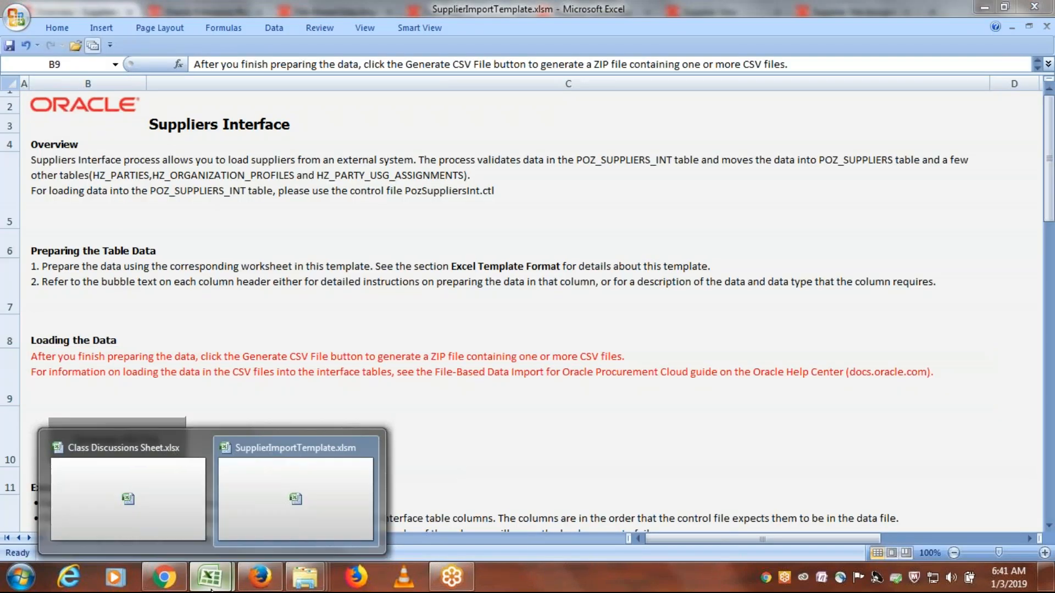
pyautogui.click(148, 524)
pyautogui.click(113, 379)
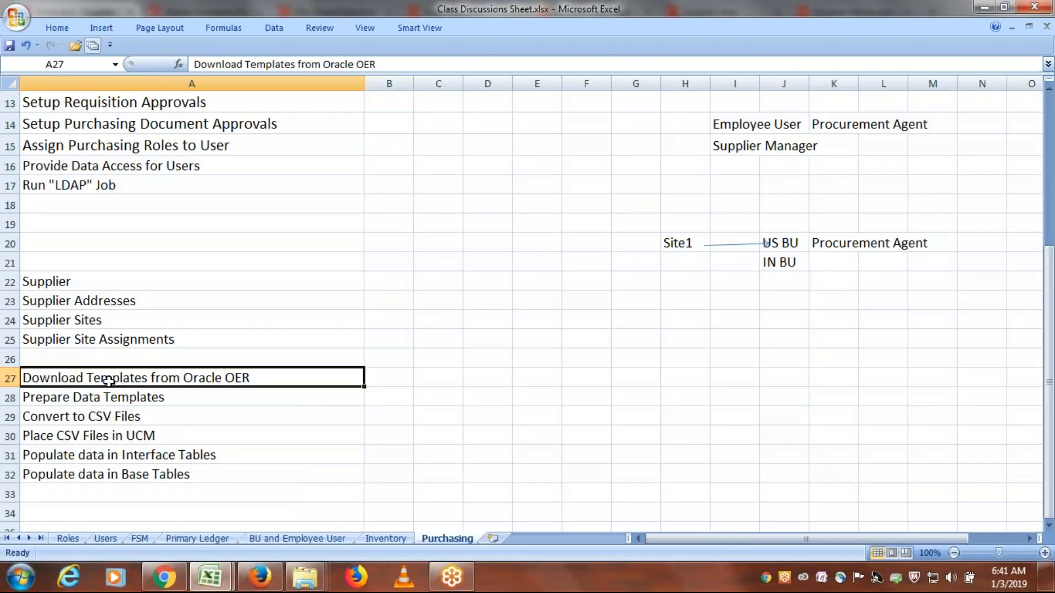
pyautogui.click(123, 398)
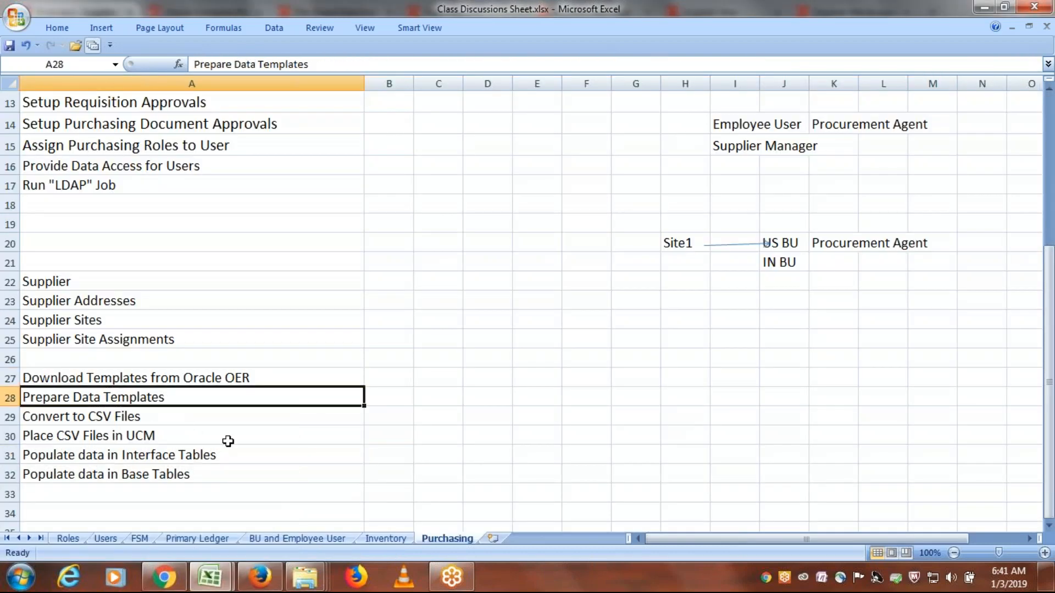
pyautogui.click(106, 416)
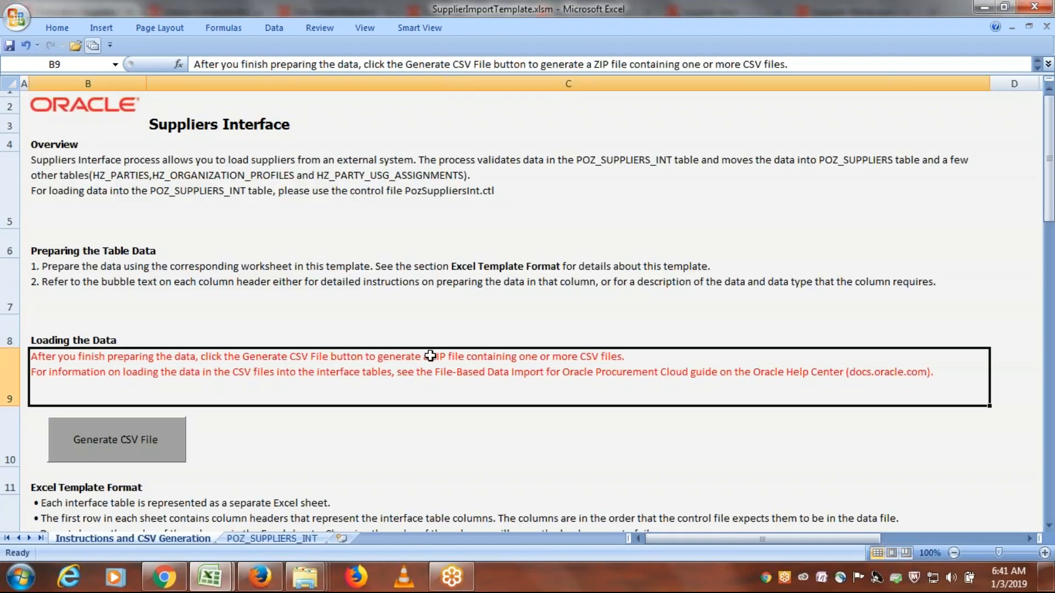
# - In SupplierImportTemplate.xlsm, run Generate CSV File from the Instructions and CSV Generation sheet
pyautogui.scroll(-1, 433, 353)
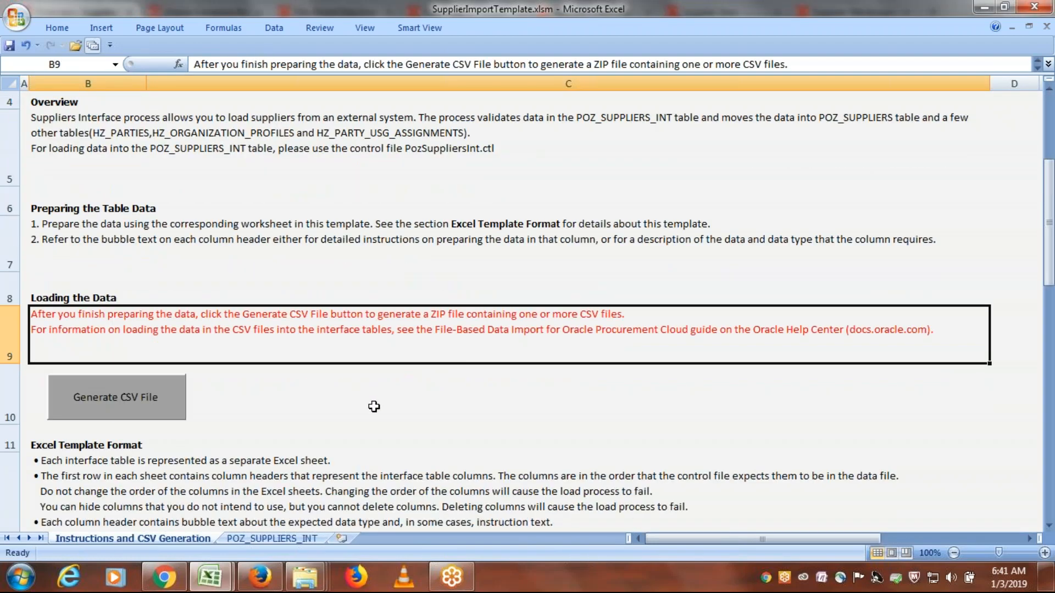
pyautogui.scroll(-2, 375, 407)
pyautogui.scroll(3, 394, 427)
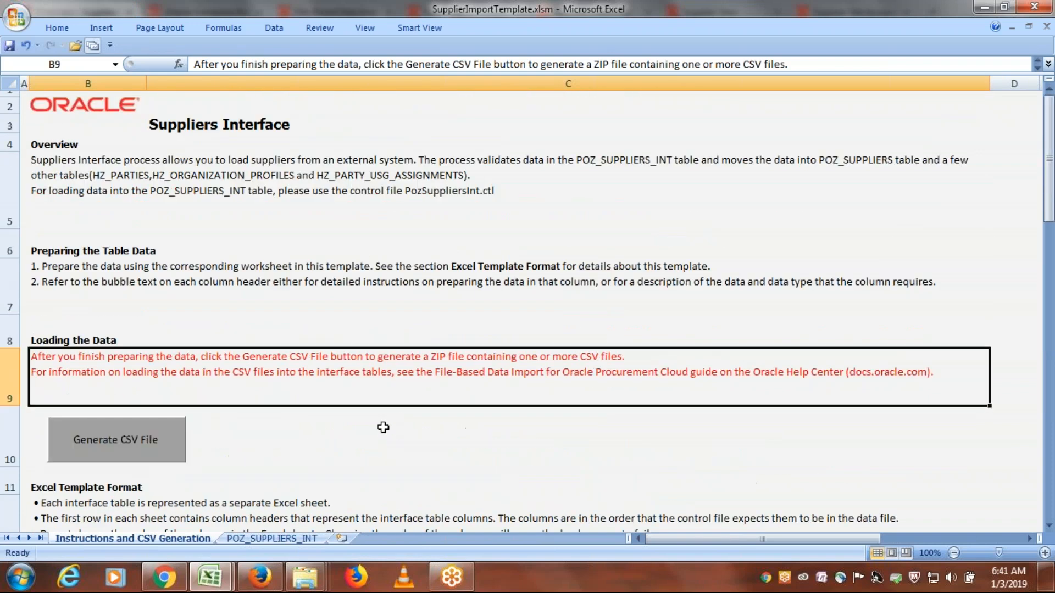
pyautogui.scroll(-1, 392, 424)
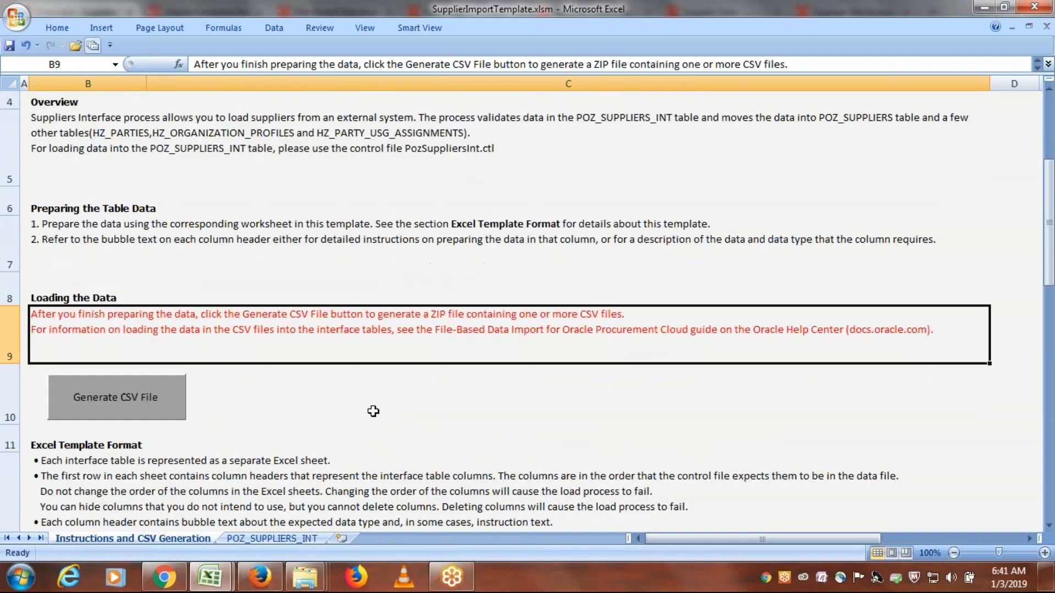
pyautogui.click(104, 398)
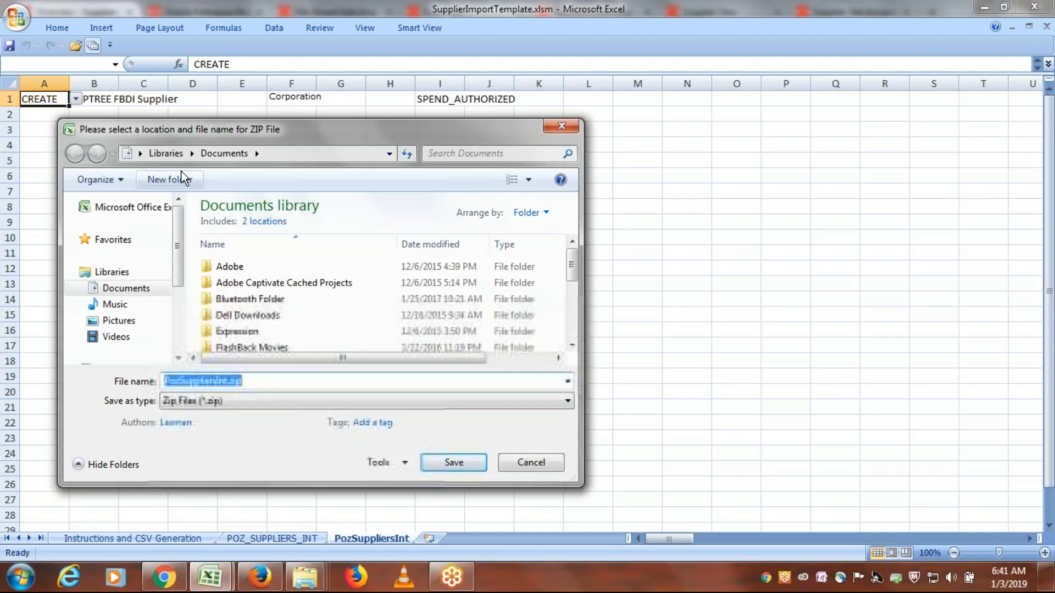
# - Save the ZIP file as PozSuppliersInt.zip in the ERPTREE FBDI Templates folder on the Desktop
pyautogui.click(140, 154)
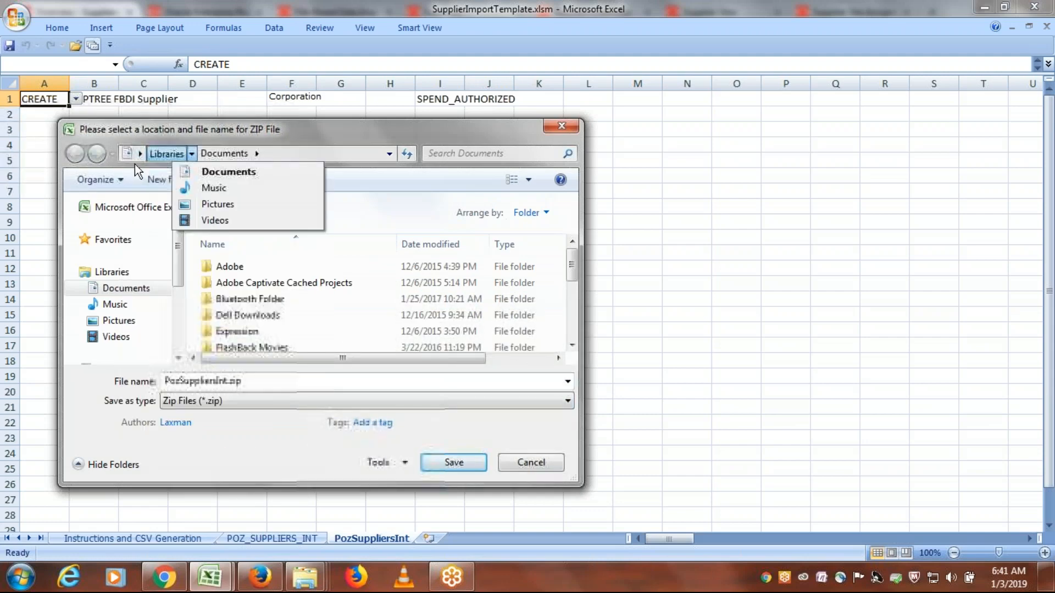
pyautogui.click(142, 170)
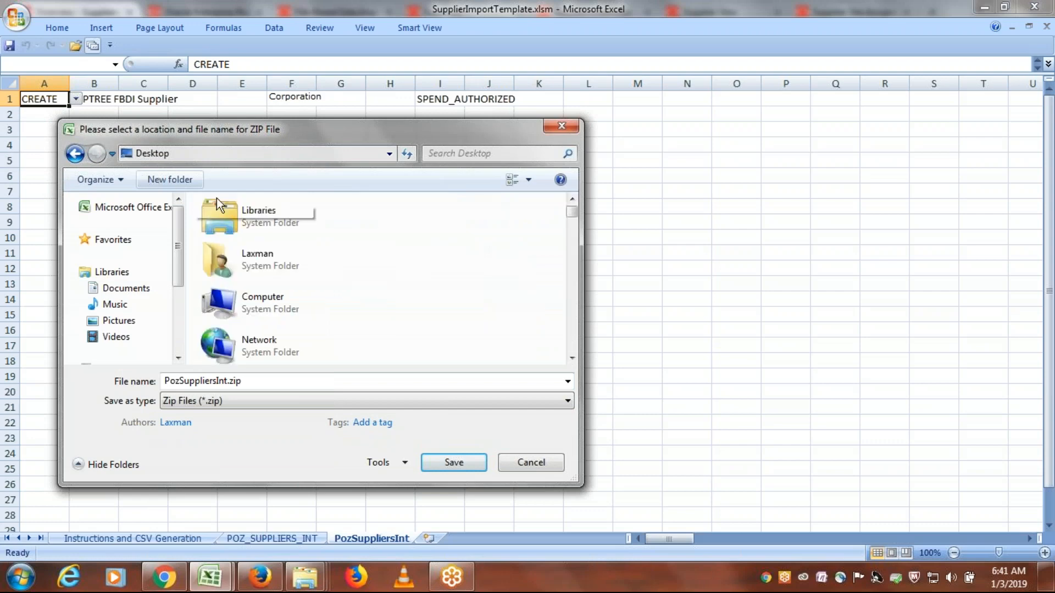
pyautogui.click(271, 251)
pyautogui.press('e')
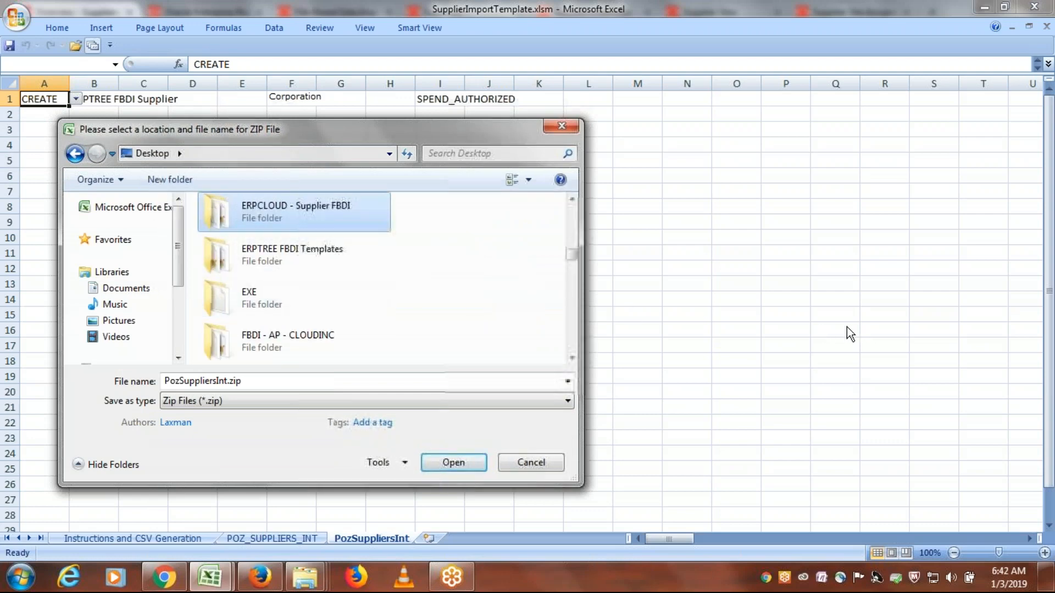
pyautogui.press('Down')
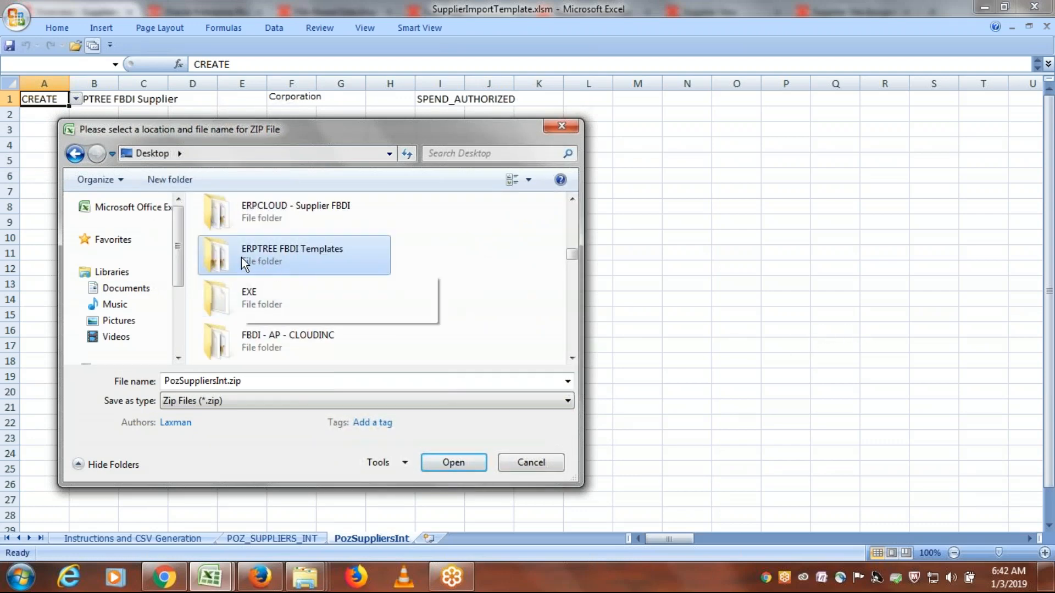
pyautogui.doubleClick(298, 249)
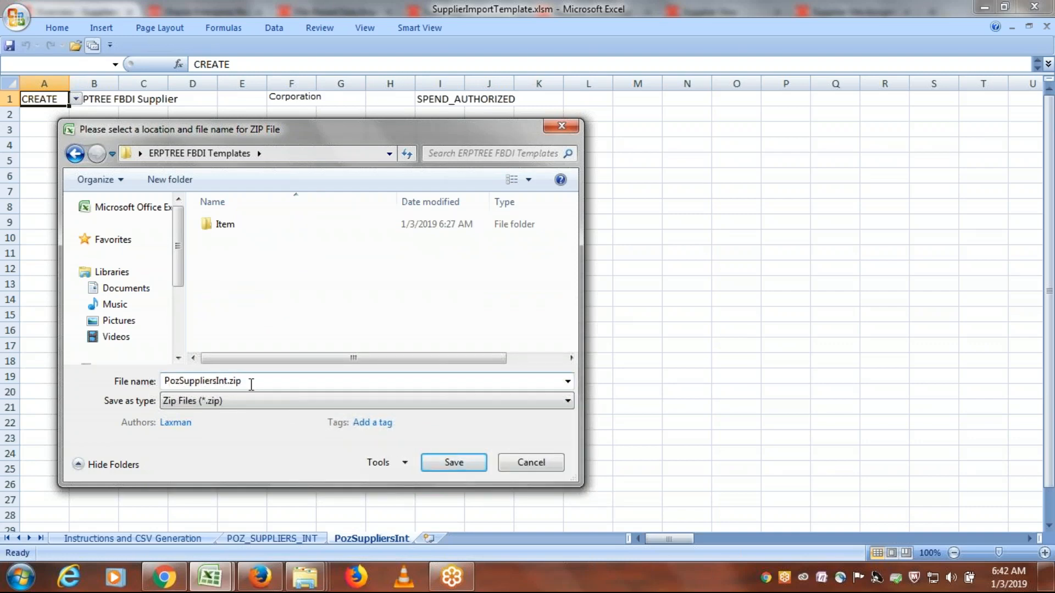
pyautogui.click(456, 464)
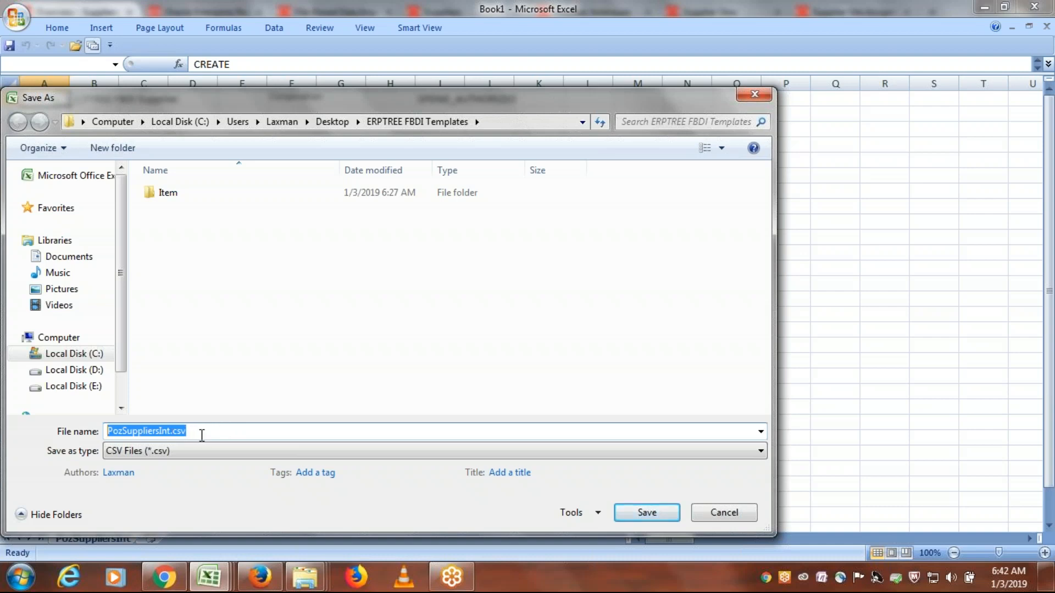
# - Save the CSV file as PozSuppliersInt.csv in the ERPTREE FBDI Templates folder and acknowledge the completion message
pyautogui.click(641, 512)
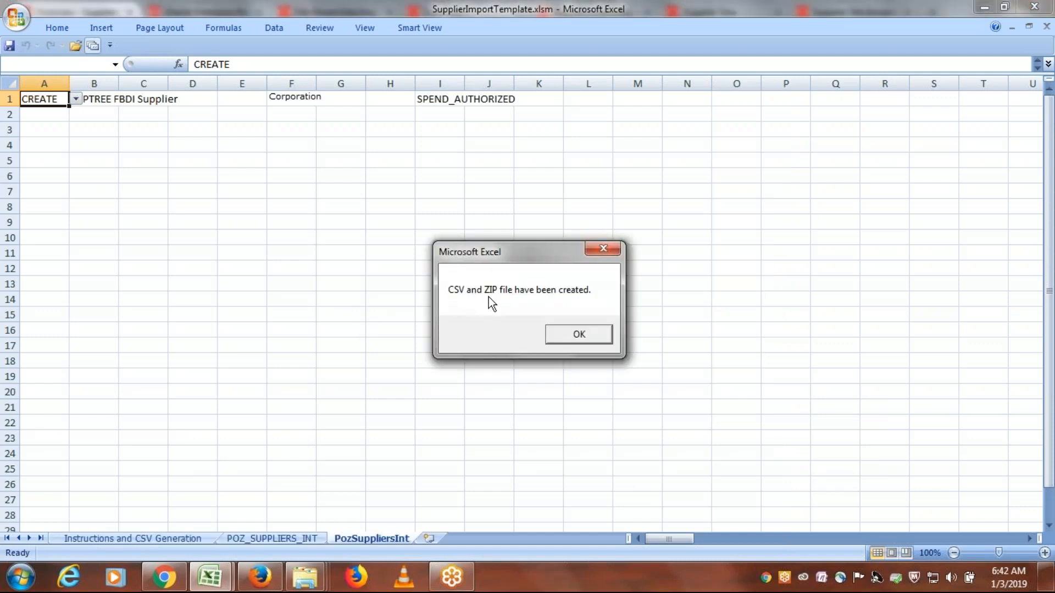
pyautogui.click(584, 335)
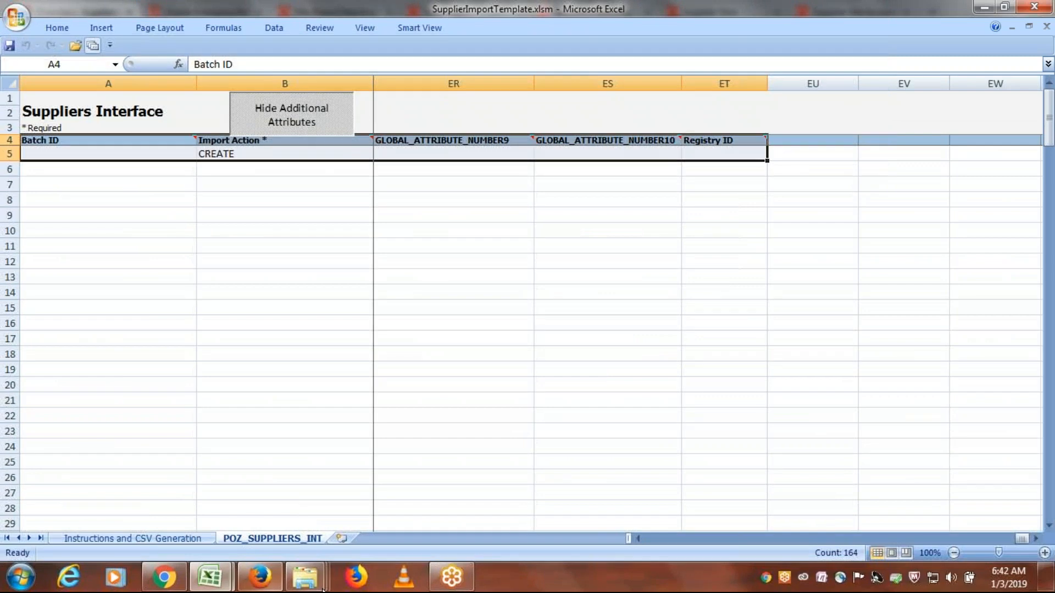
# - Switch to the ERPTREE FBDI Templates folder and inspect the contents of PozSuppliersInt.zip in WinRAR, closing the archive when done
pyautogui.click(305, 577)
pyautogui.click(459, 500)
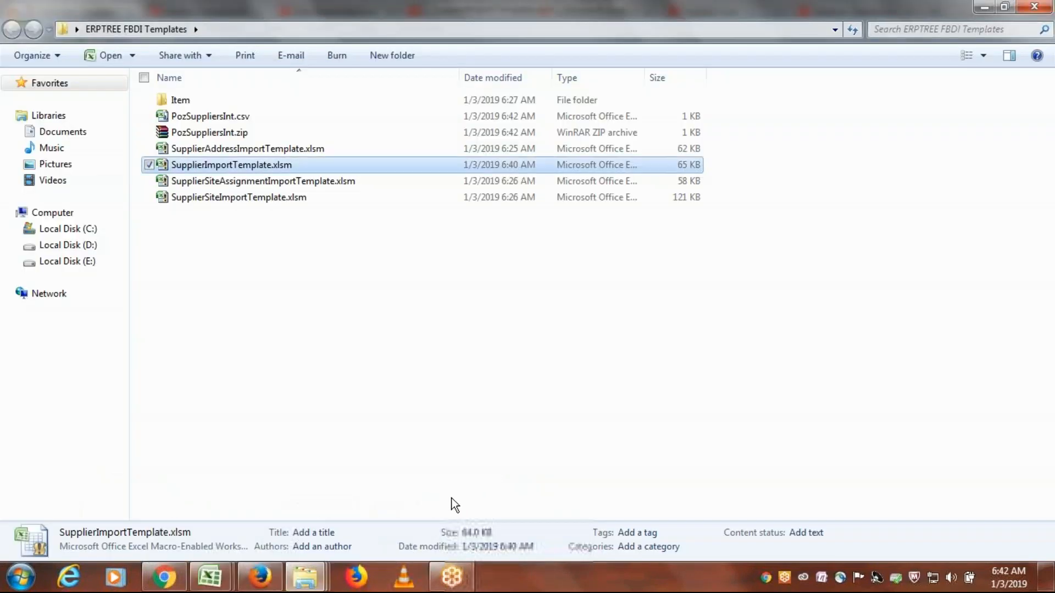
pyautogui.click(336, 258)
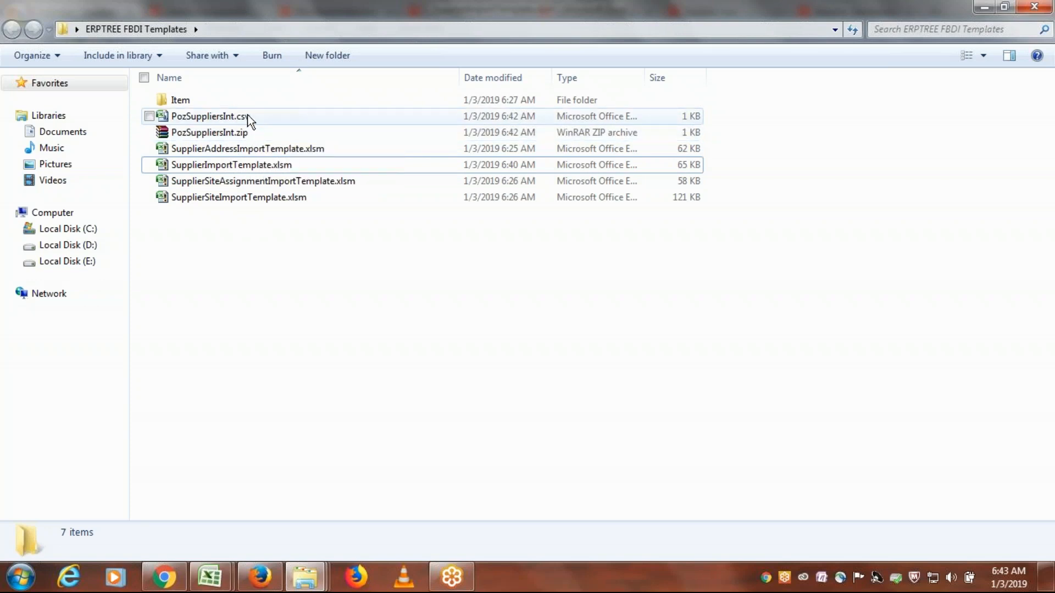
pyautogui.doubleClick(228, 137)
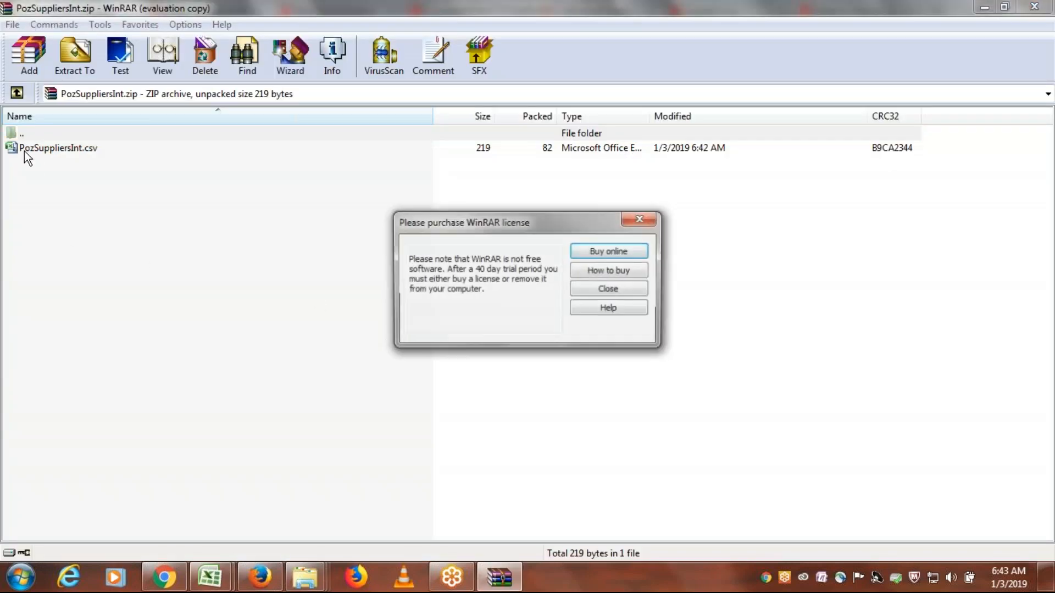
pyautogui.click(643, 221)
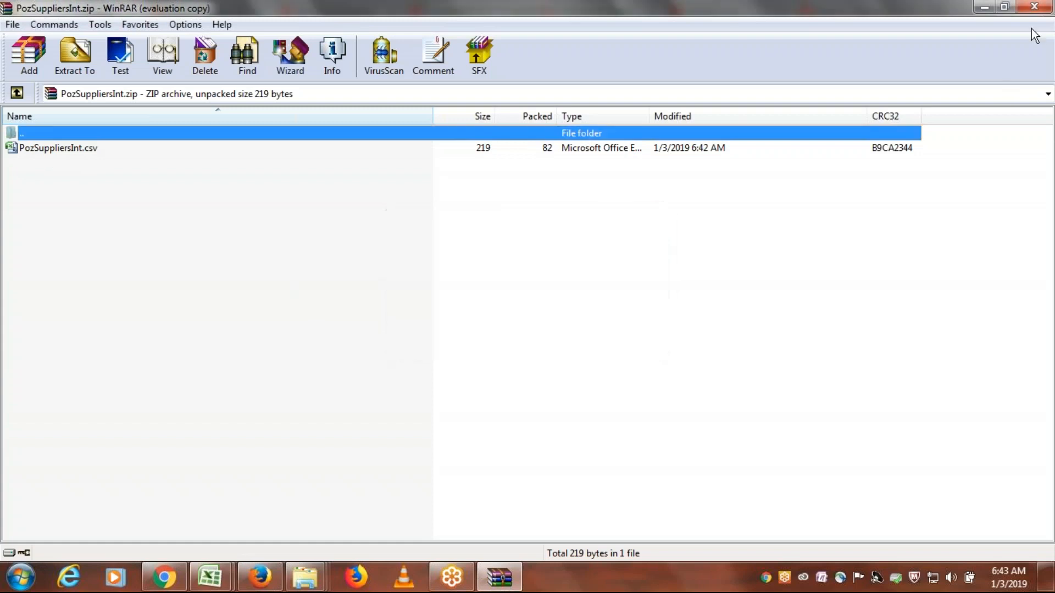
pyautogui.click(1034, 7)
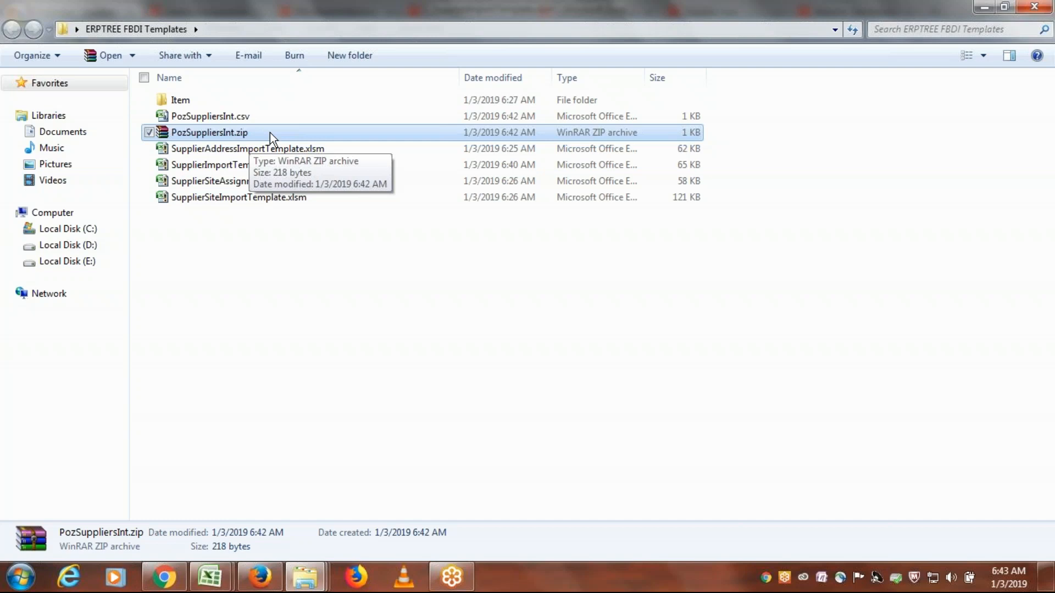
pyautogui.rightClick(449, 261)
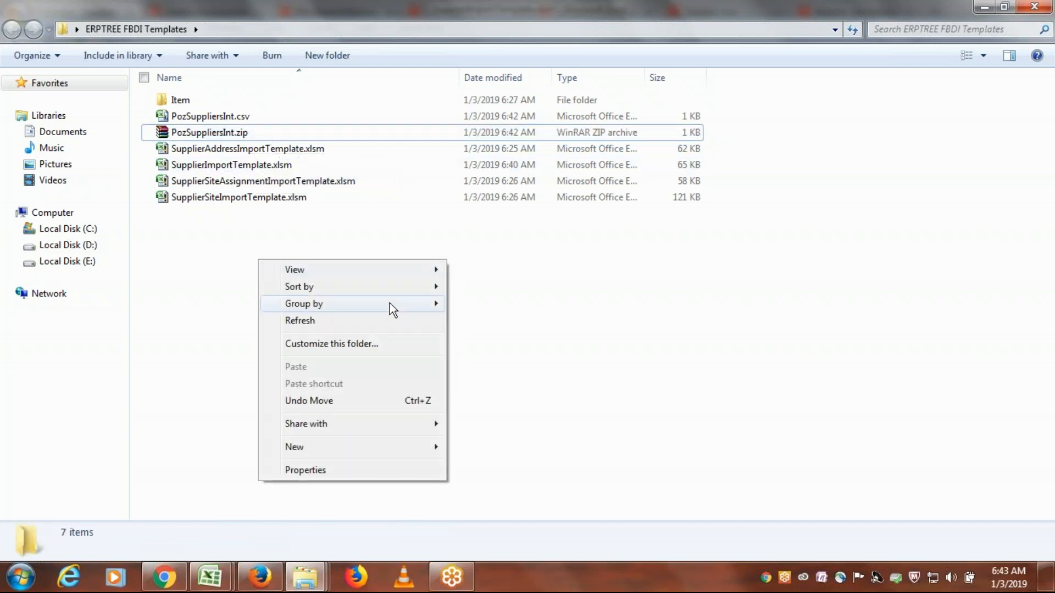
pyautogui.click(370, 320)
pyautogui.rightClick(481, 271)
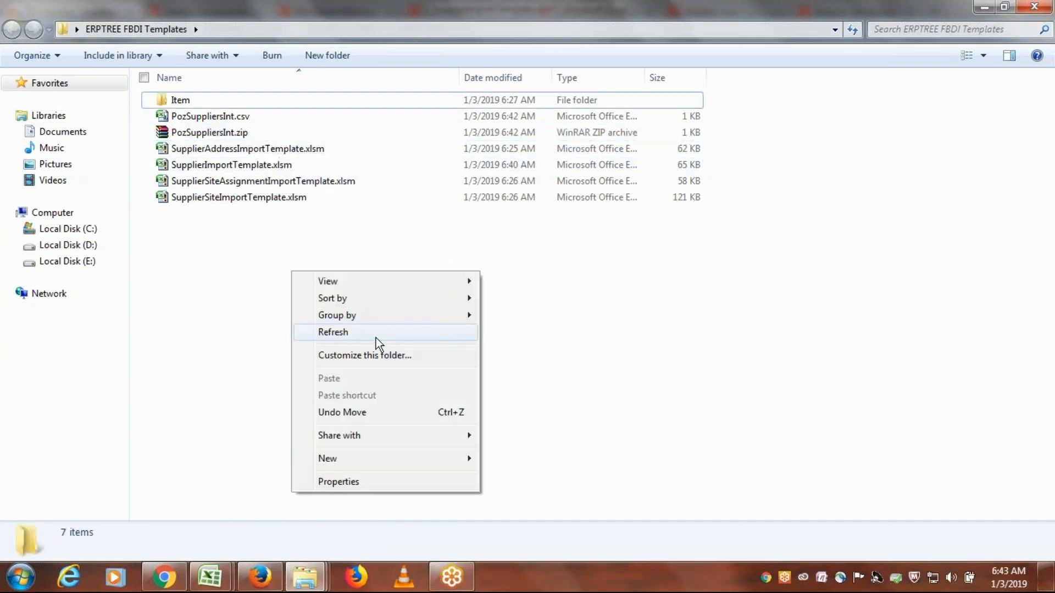
pyautogui.click(376, 338)
pyautogui.rightClick(498, 269)
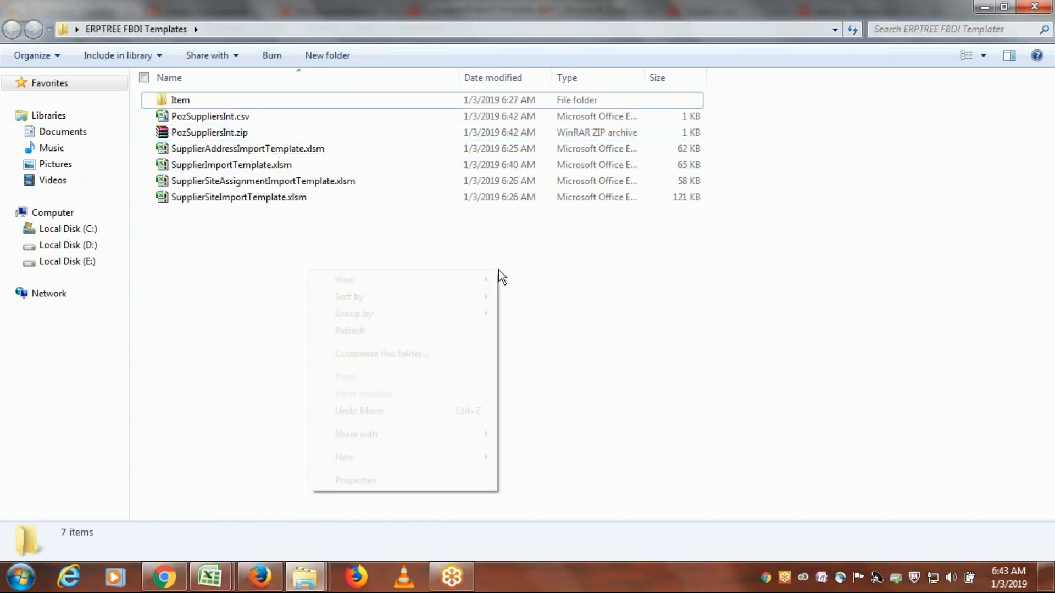
pyautogui.click(395, 332)
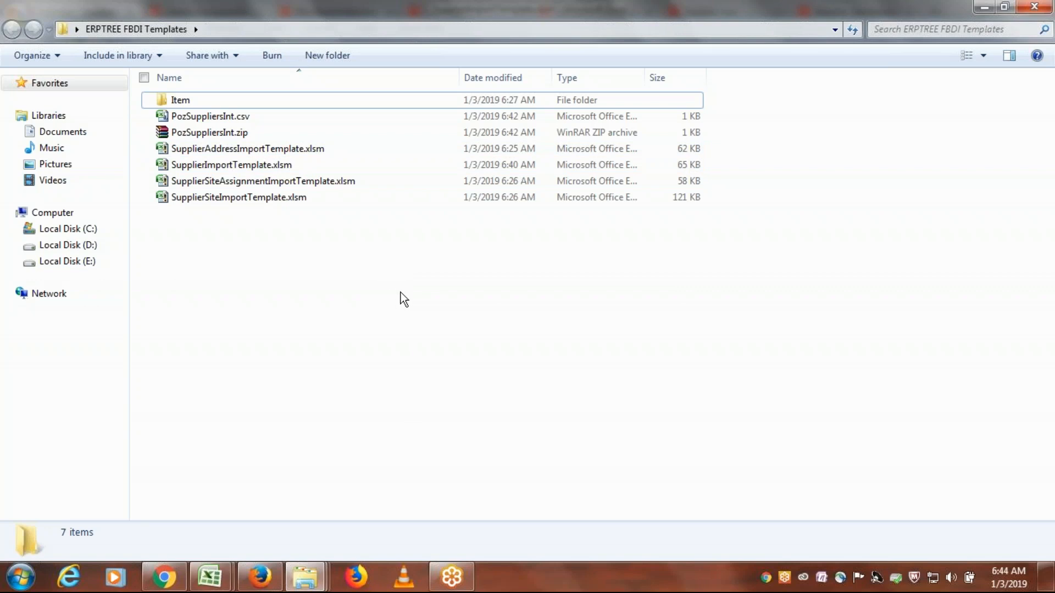
# - Return to SupplierImportTemplate.xlsm in Excel and close the workbook without saving its changes
pyautogui.hotkey('alt', 'Tab')
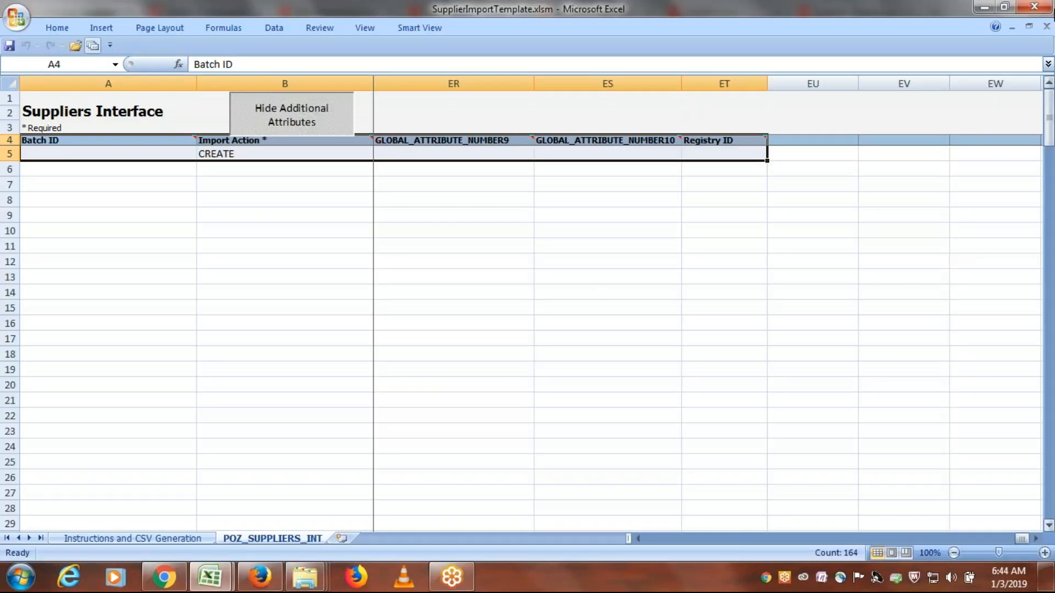
pyautogui.click(1034, 7)
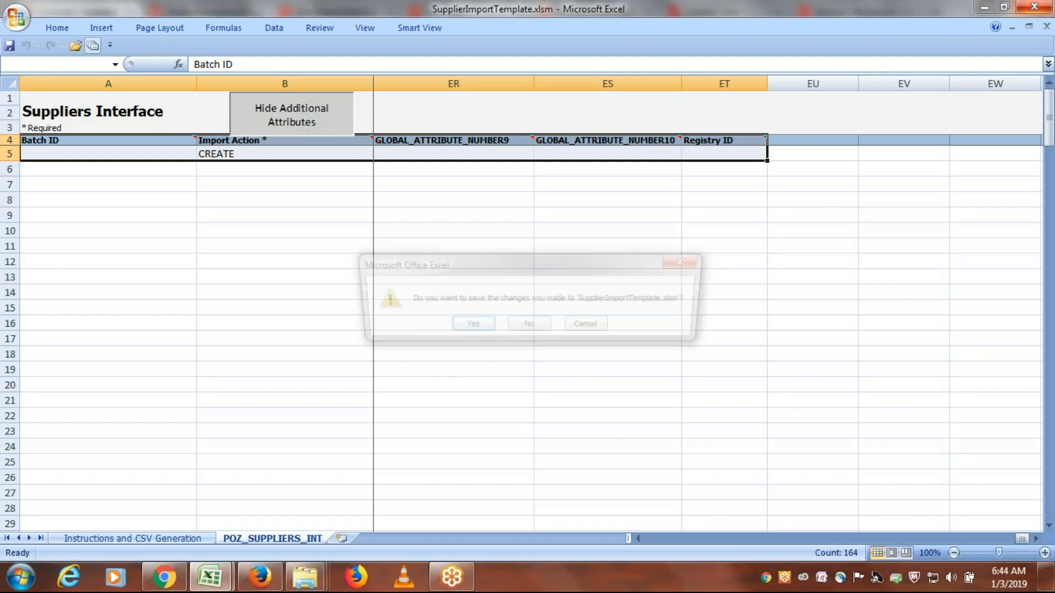
pyautogui.click(529, 328)
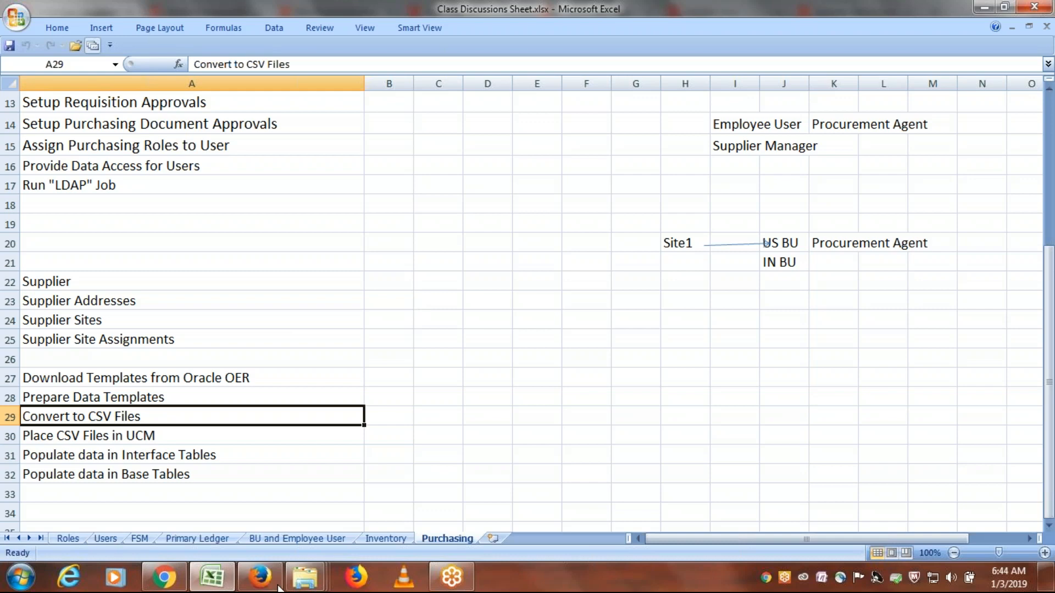
# - Review the next conversion step, Place CSV Files in UCM, on the Purchasing sheet of the Class Discussions Sheet workbook
pyautogui.click(259, 578)
pyautogui.click(259, 578)
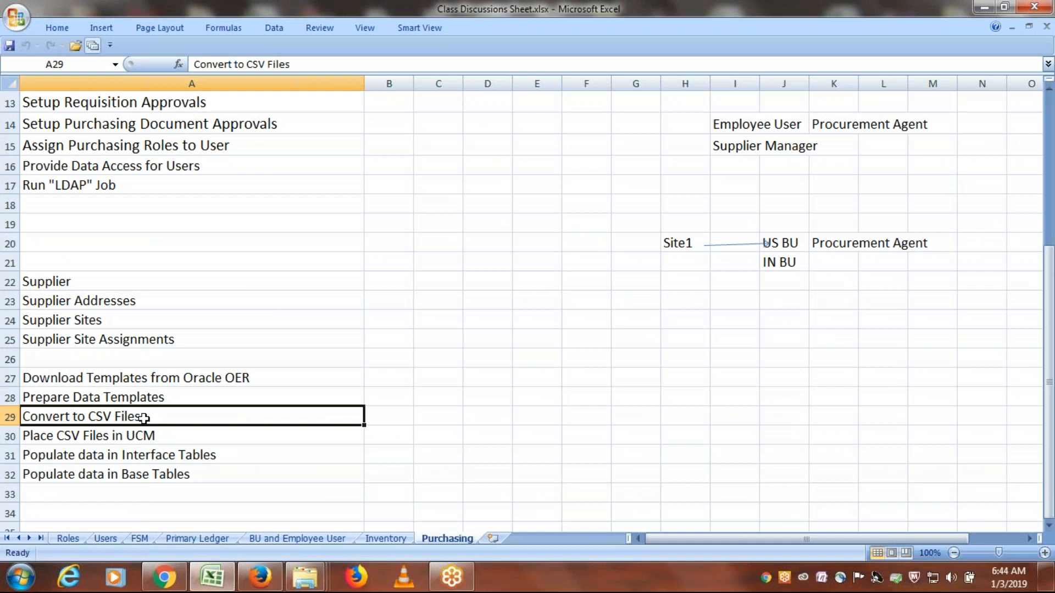
pyautogui.click(153, 437)
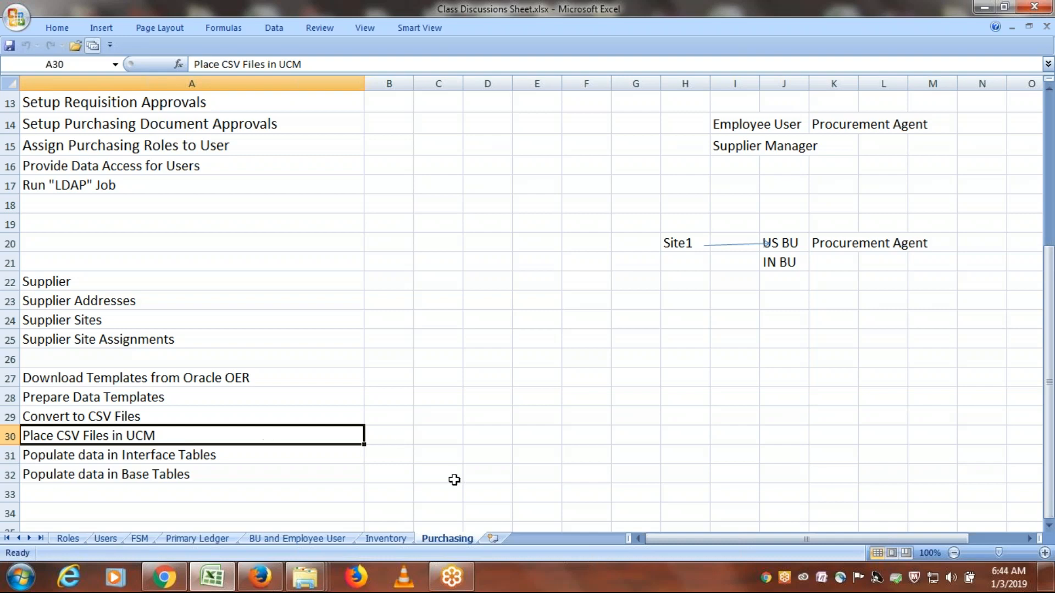
# - Switch to Firefox and look up the UCM account in the Details section of the Suppliers documentation page, highlighting its value
pyautogui.click(261, 578)
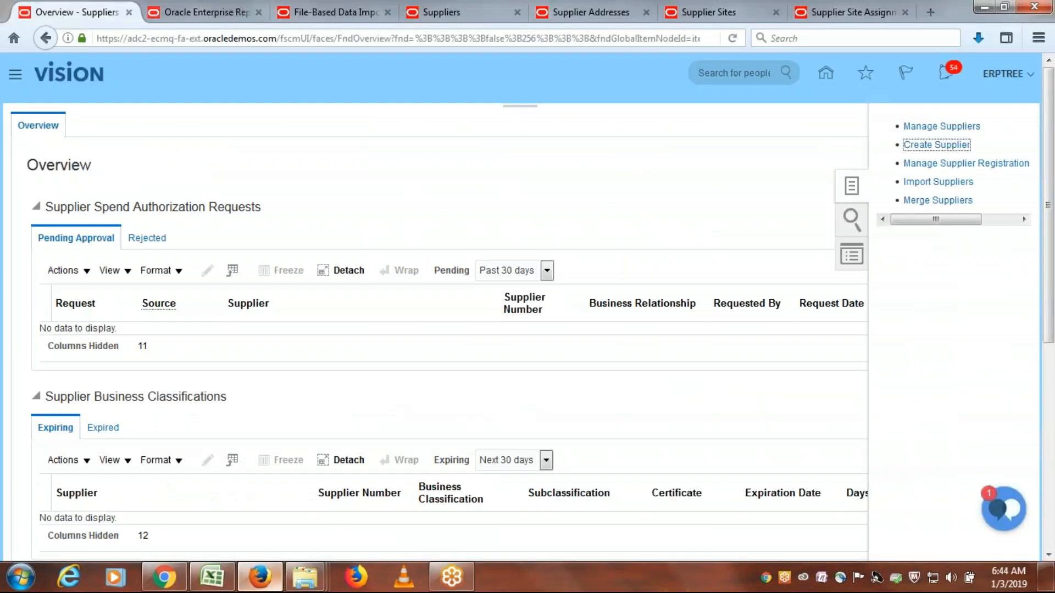
pyautogui.click(432, 10)
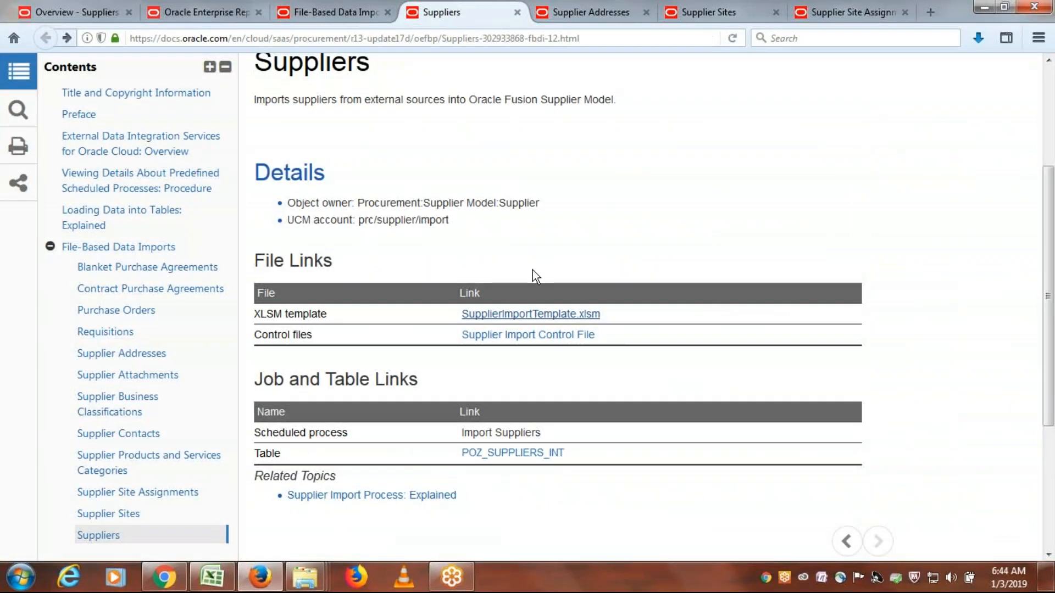
pyautogui.moveTo(360, 220)
pyautogui.mouseDown()
pyautogui.moveTo(450, 226)
pyautogui.moveTo(357, 225)
pyautogui.mouseUp()
pyautogui.click(450, 225)
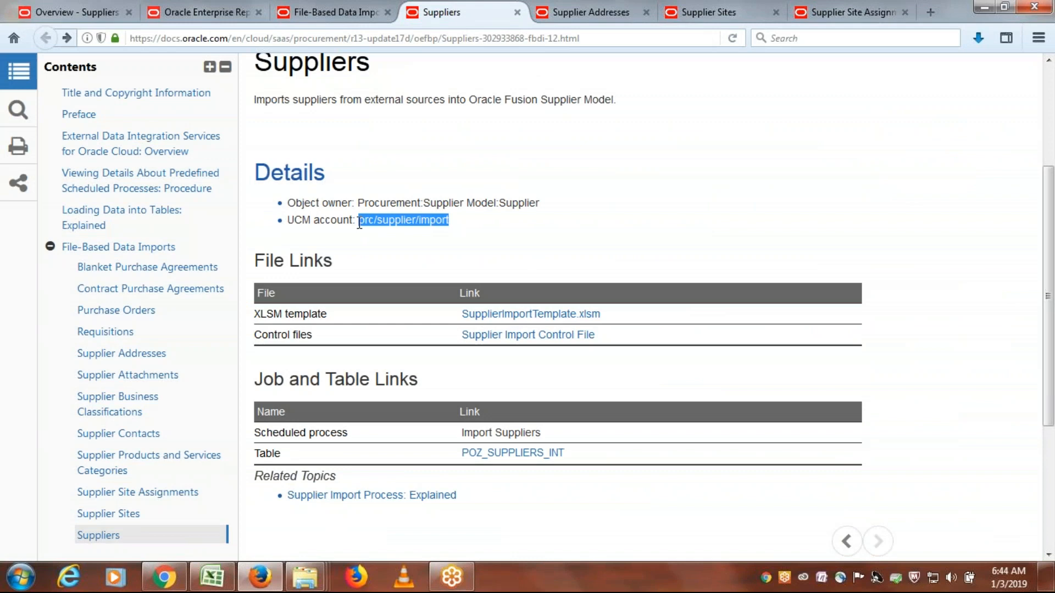
pyautogui.tripleClick(387, 225)
pyautogui.click(456, 219)
pyautogui.moveTo(456, 220); pyautogui.dragTo(361, 224)
# - Go back to the Oracle application's Suppliers Overview in Firefox and open the File Import and Export page
pyautogui.click(248, 584)
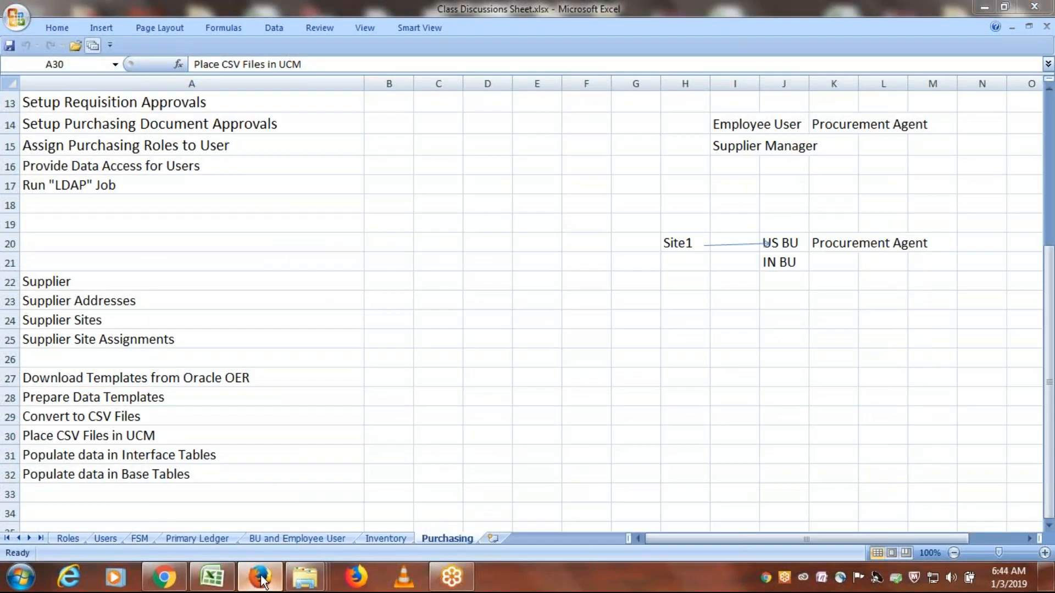
pyautogui.click(254, 580)
pyautogui.click(94, 14)
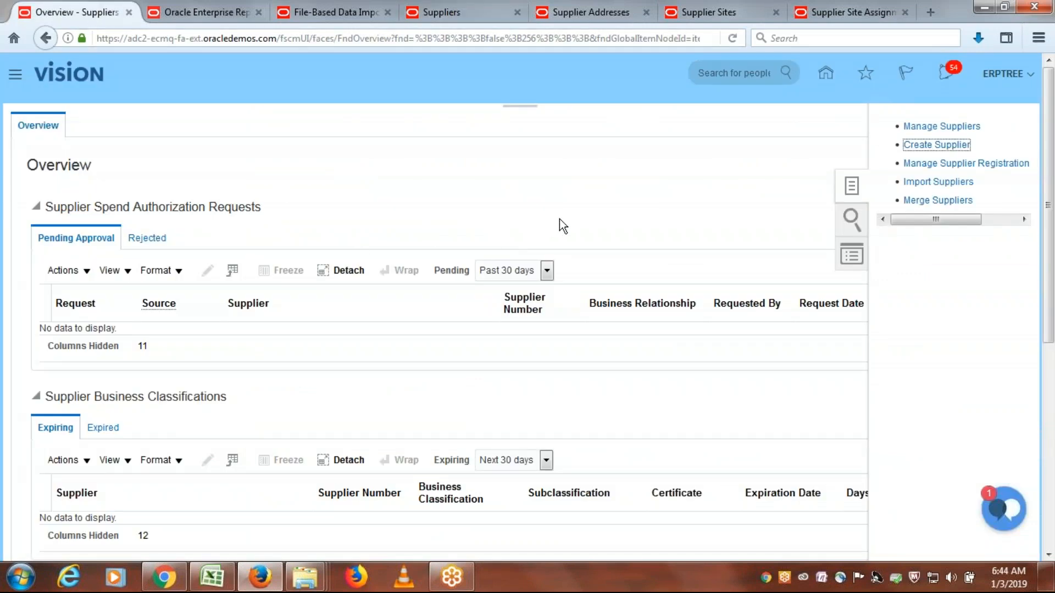
pyautogui.click(15, 75)
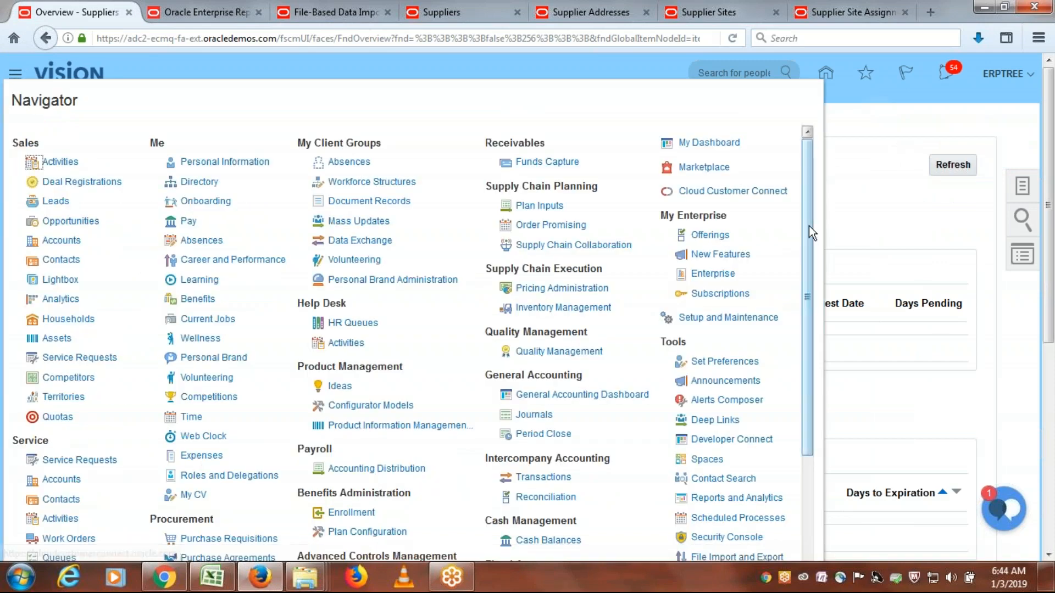
pyautogui.moveTo(810, 222); pyautogui.dragTo(816, 334)
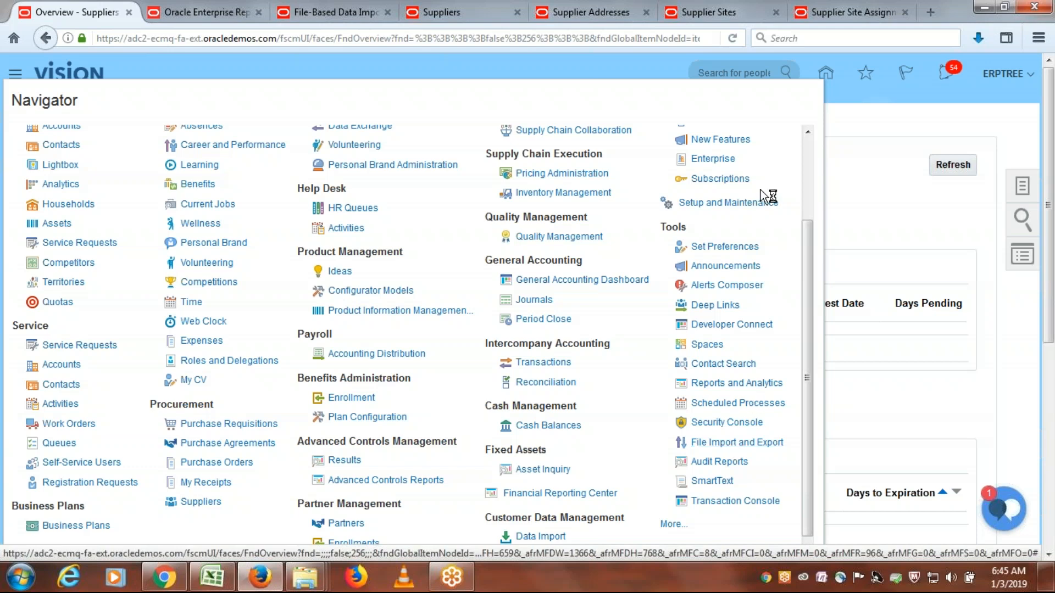
pyautogui.click(749, 444)
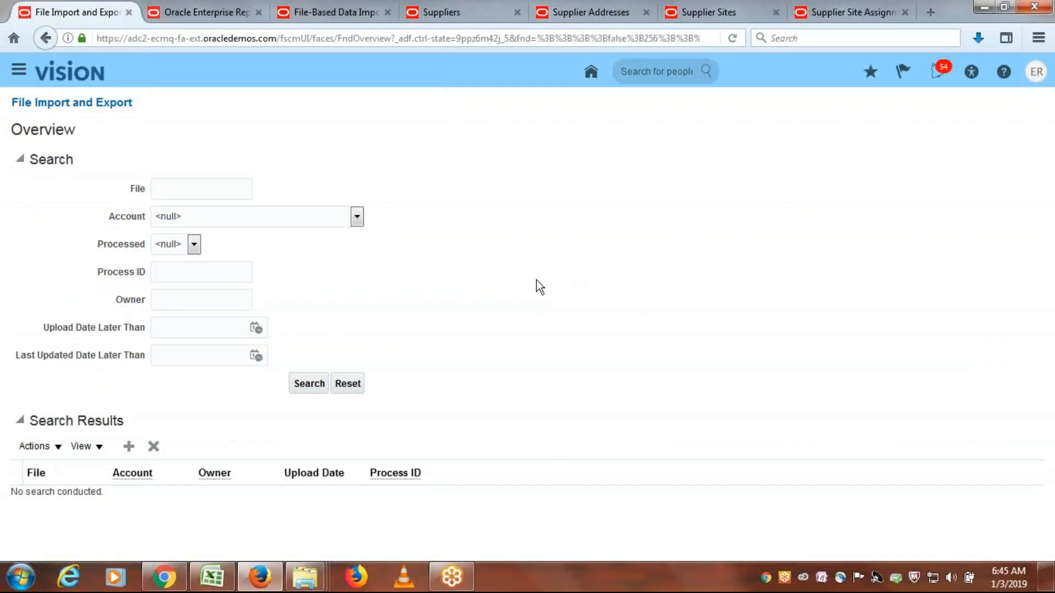
# - Start a new file upload and choose PozSuppliersInt.zip from the ERPTREE FBDI Templates folder on the Desktop
pyautogui.click(128, 447)
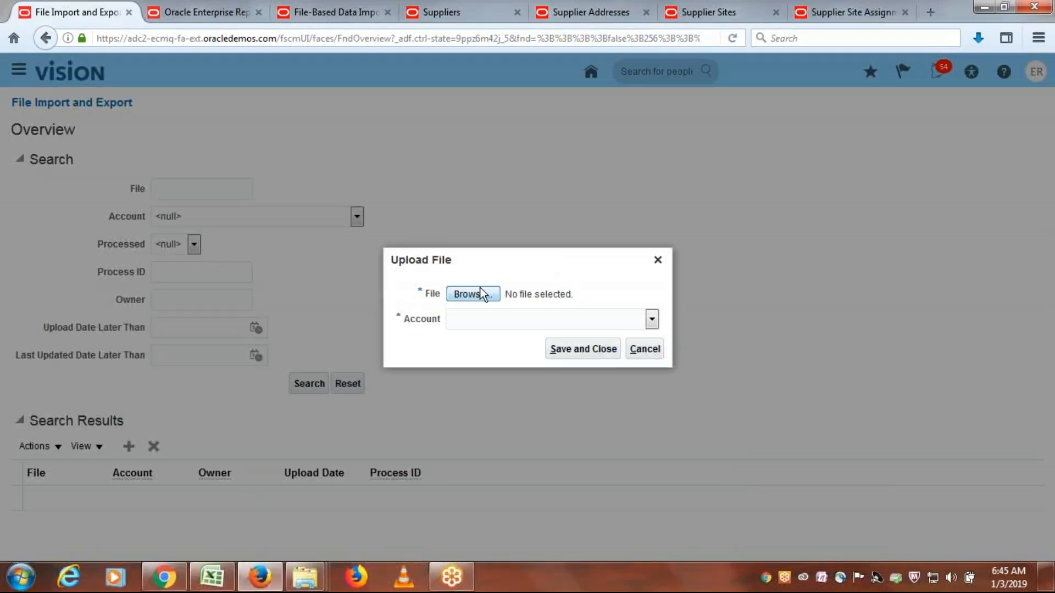
pyautogui.click(472, 295)
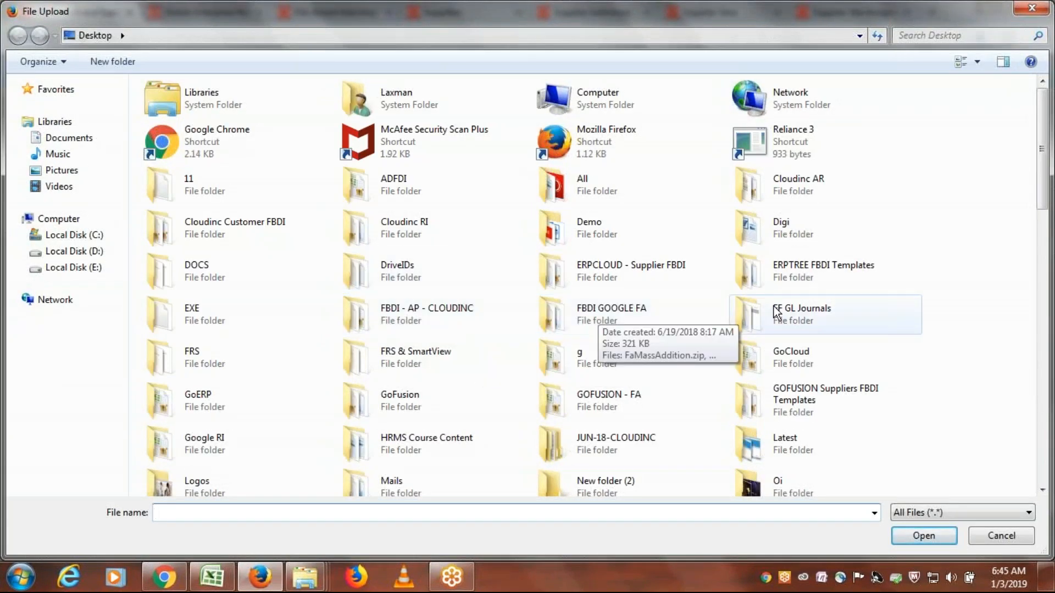
pyautogui.doubleClick(793, 278)
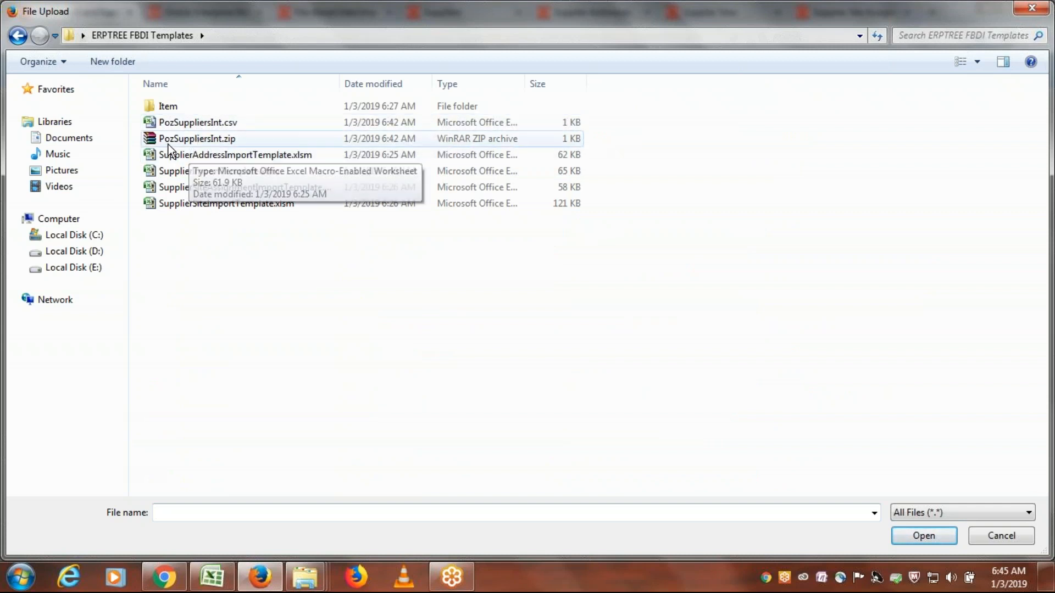
pyautogui.click(197, 142)
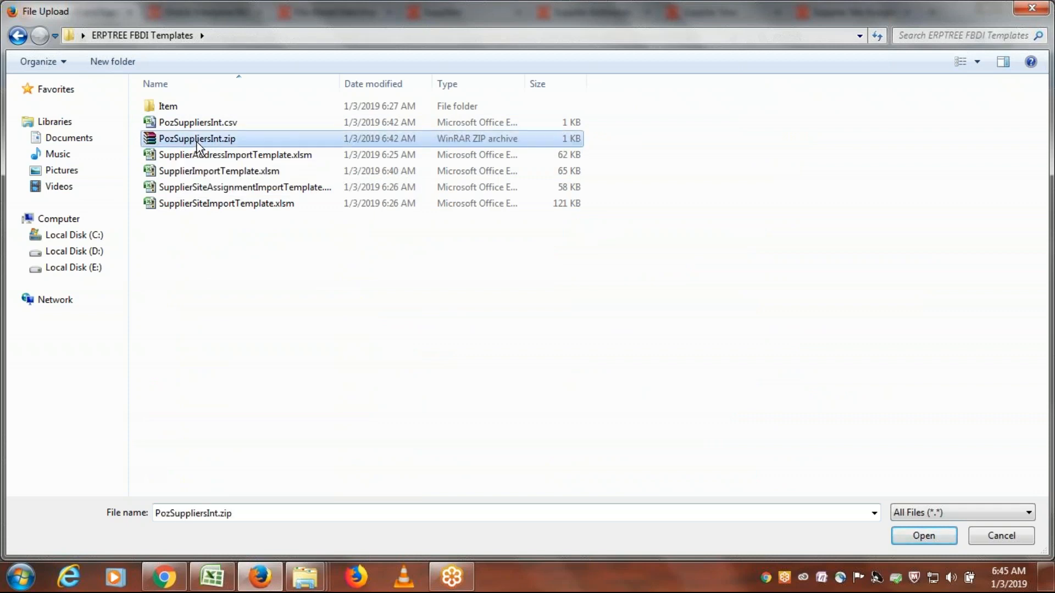
pyautogui.doubleClick(197, 141)
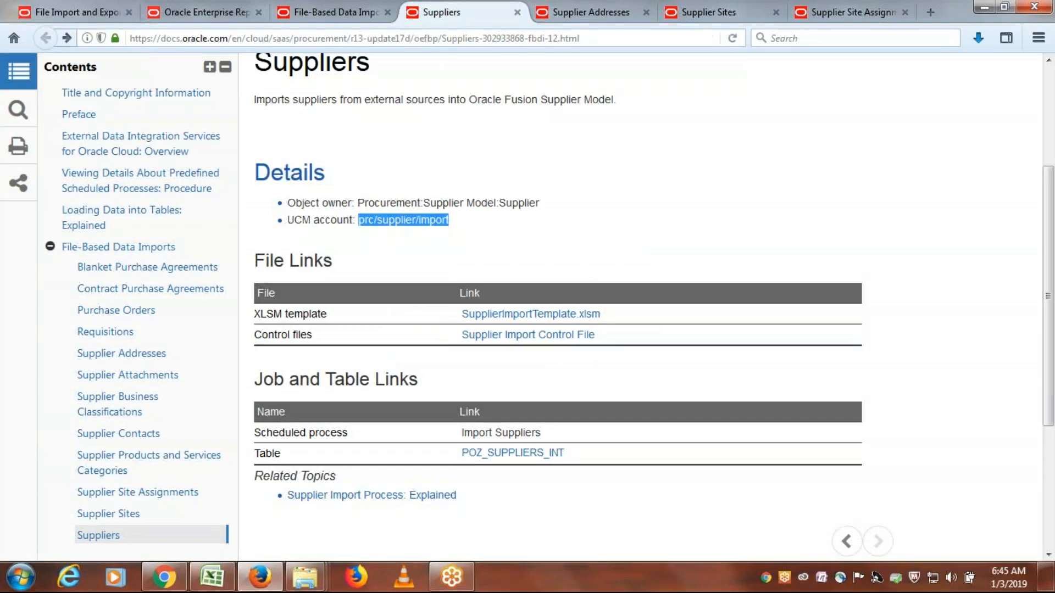
# - Set the account of the file upload to prc/supplier/import
pyautogui.click(71, 12)
pyautogui.click(653, 317)
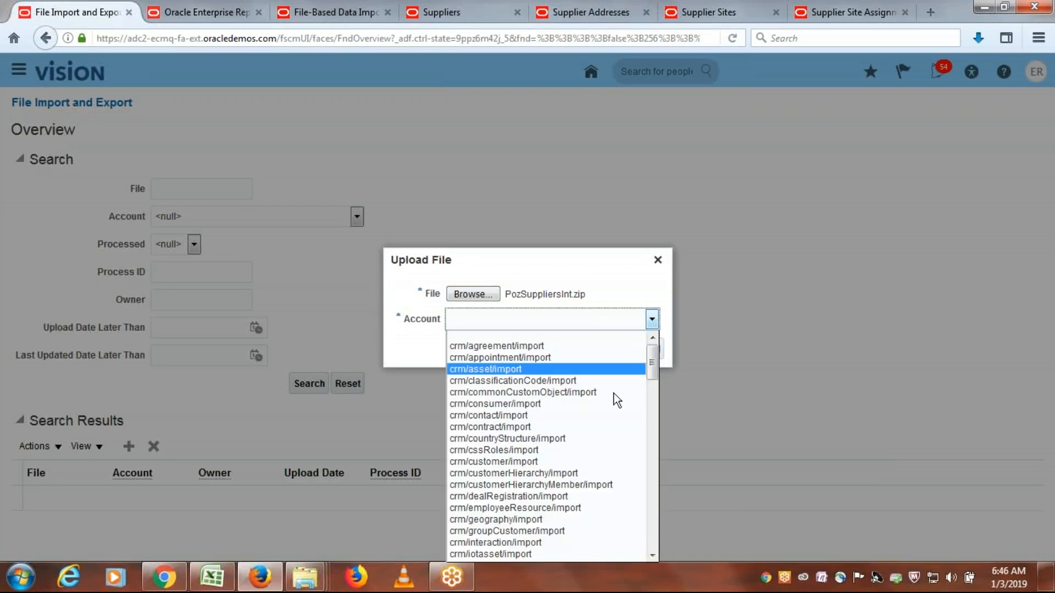
pyautogui.scroll(-10, 571, 448)
pyautogui.scroll(-5, 572, 449)
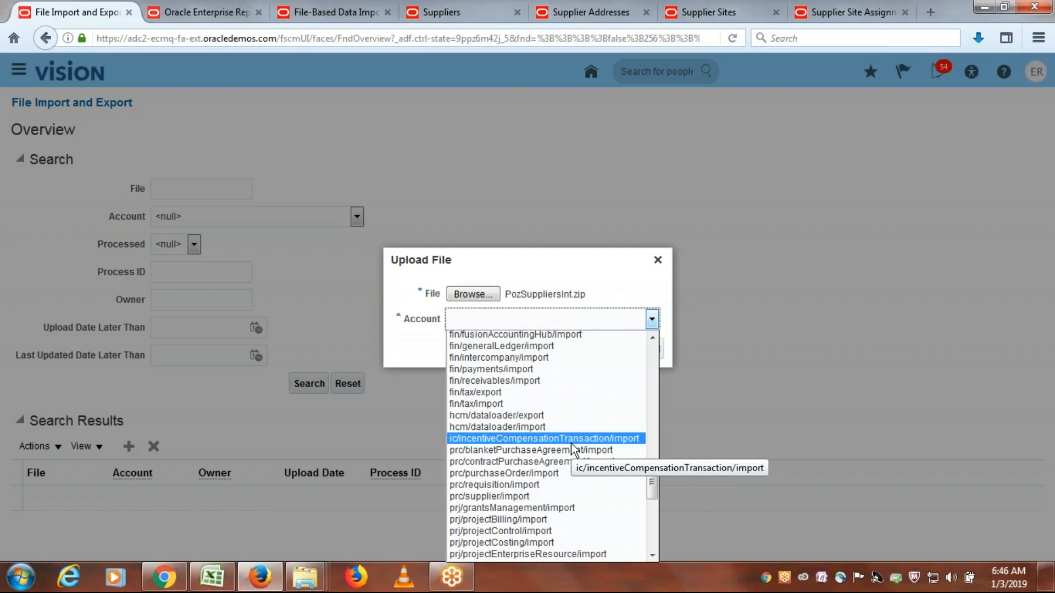
pyautogui.scroll(-4, 572, 444)
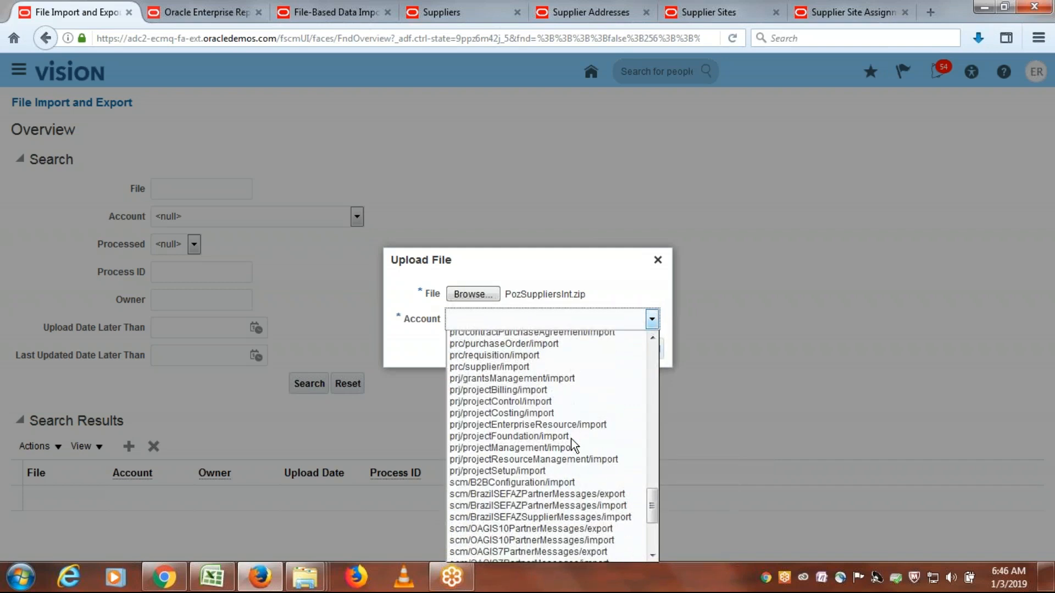
pyautogui.scroll(-4, 571, 434)
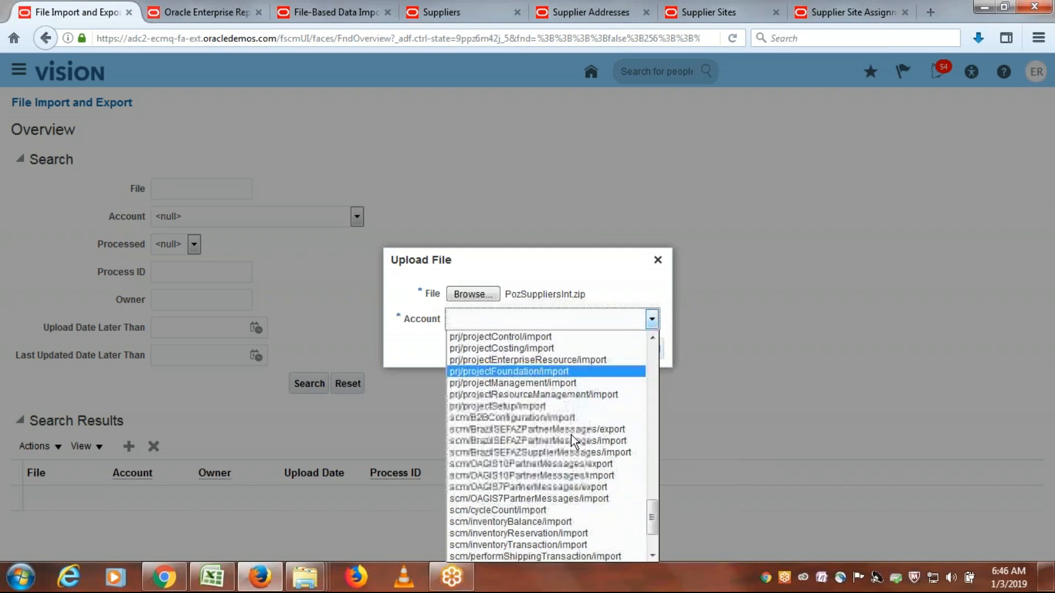
pyautogui.scroll(5, 572, 434)
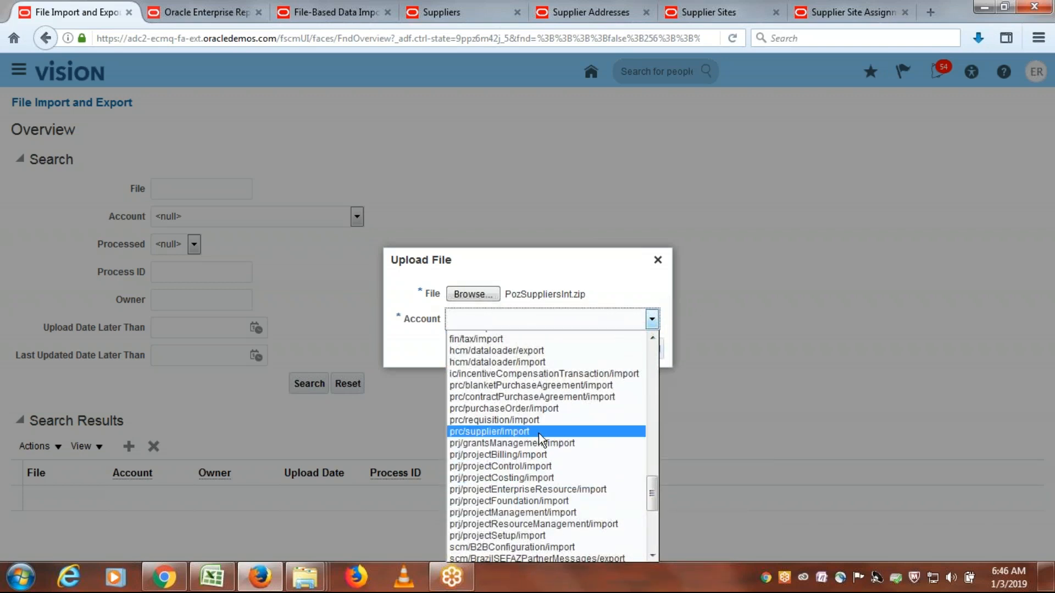
pyautogui.click(539, 432)
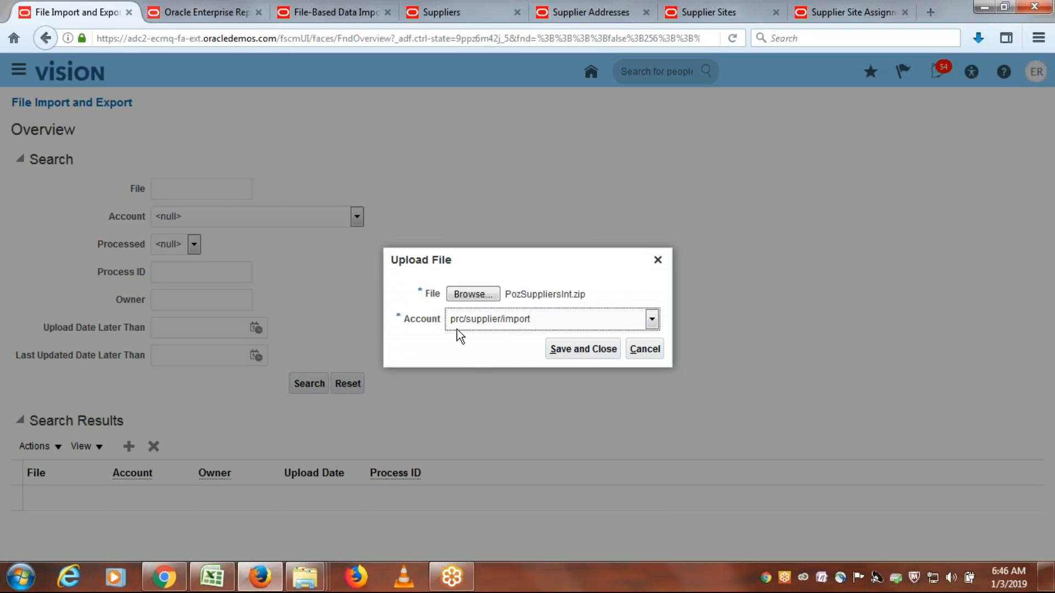
# - Save the file upload, and switch to the Excel class discussion sheet to select the "Populate data in Interface Tables" entry
pyautogui.click(581, 350)
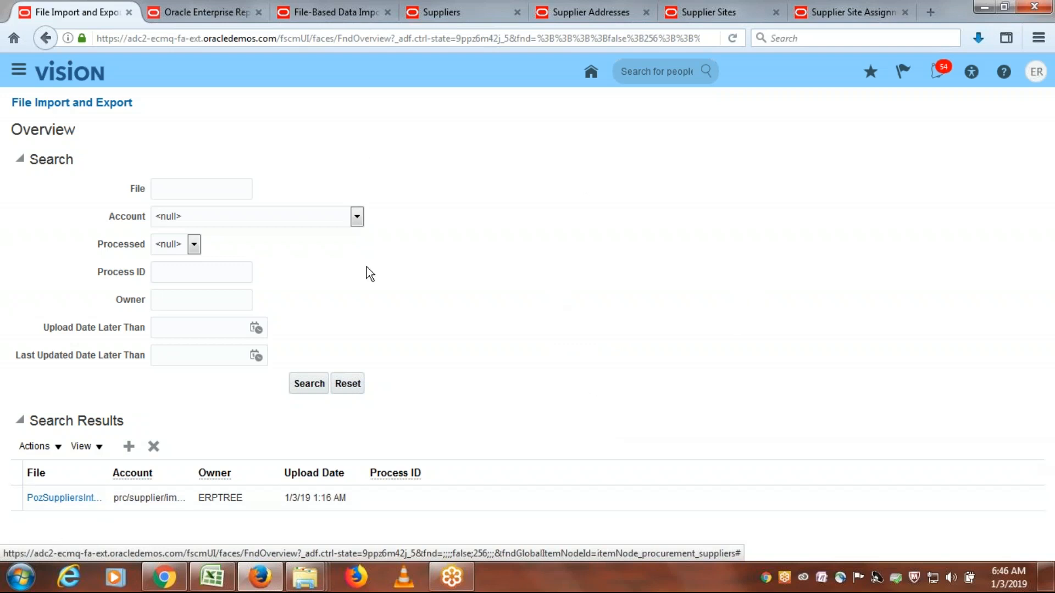
pyautogui.click(217, 587)
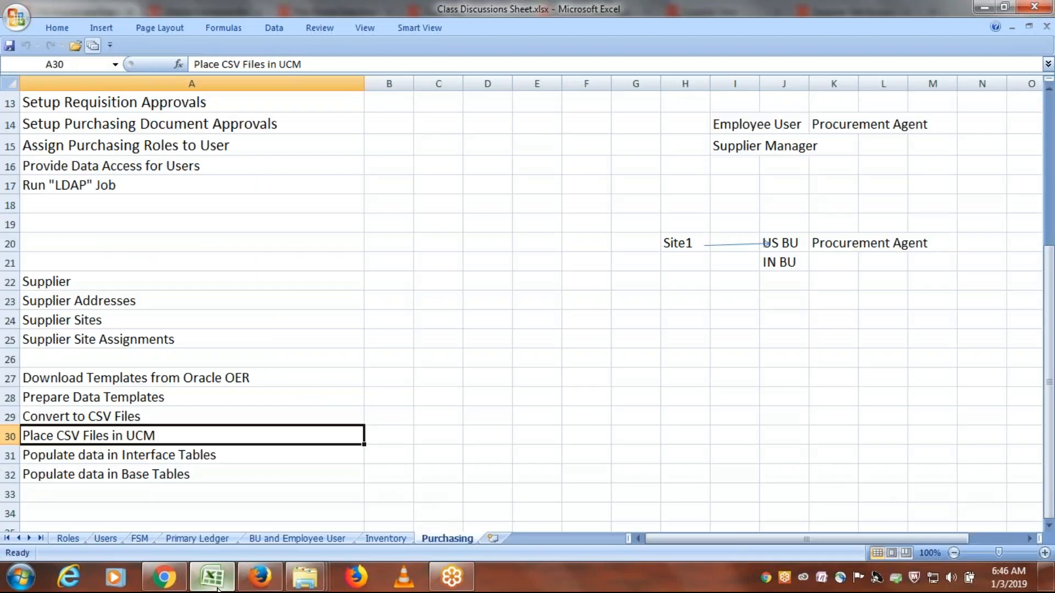
pyautogui.click(141, 457)
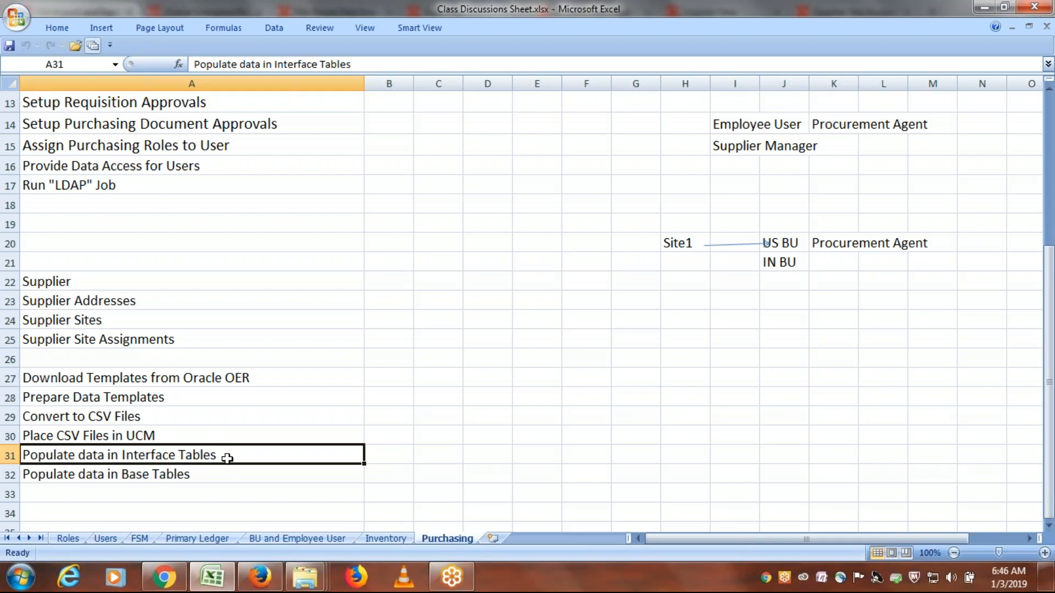
# - Switch back to the Oracle application in Firefox and open the Scheduled Processes page
pyautogui.click(260, 577)
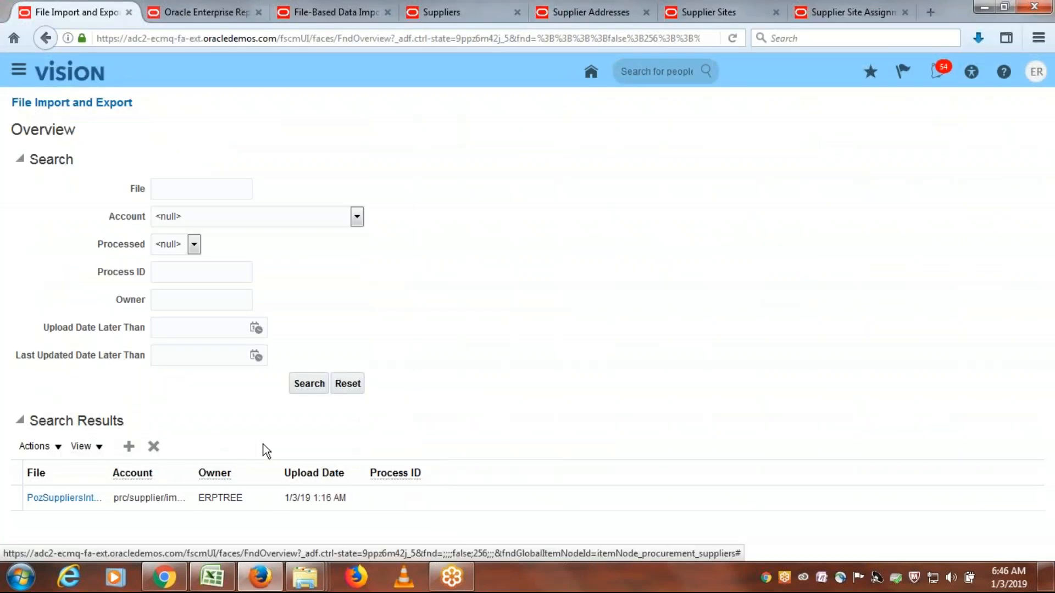
pyautogui.click(14, 80)
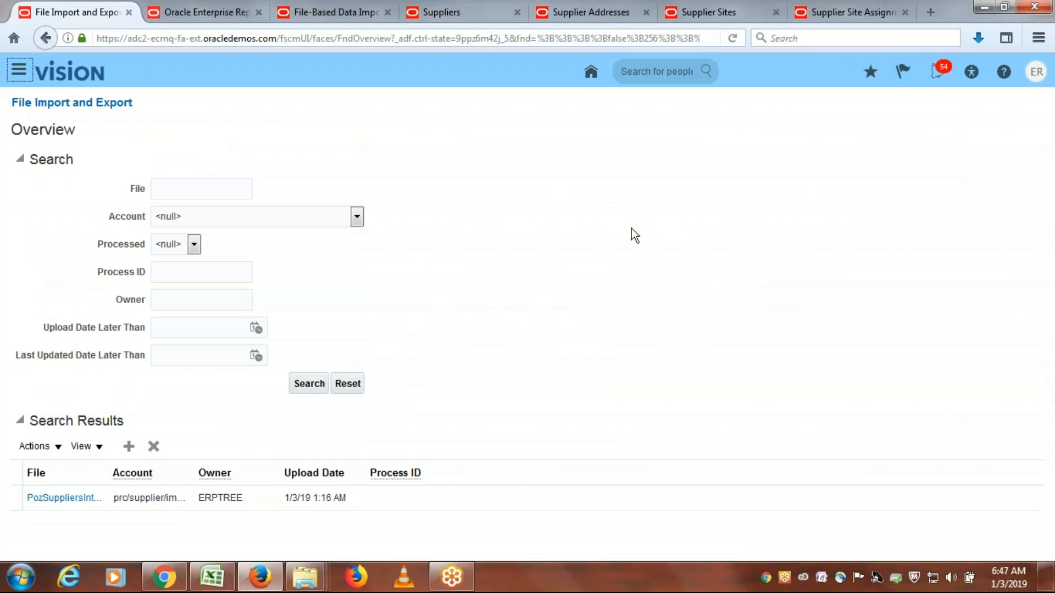
pyautogui.scroll(-3, 816, 297)
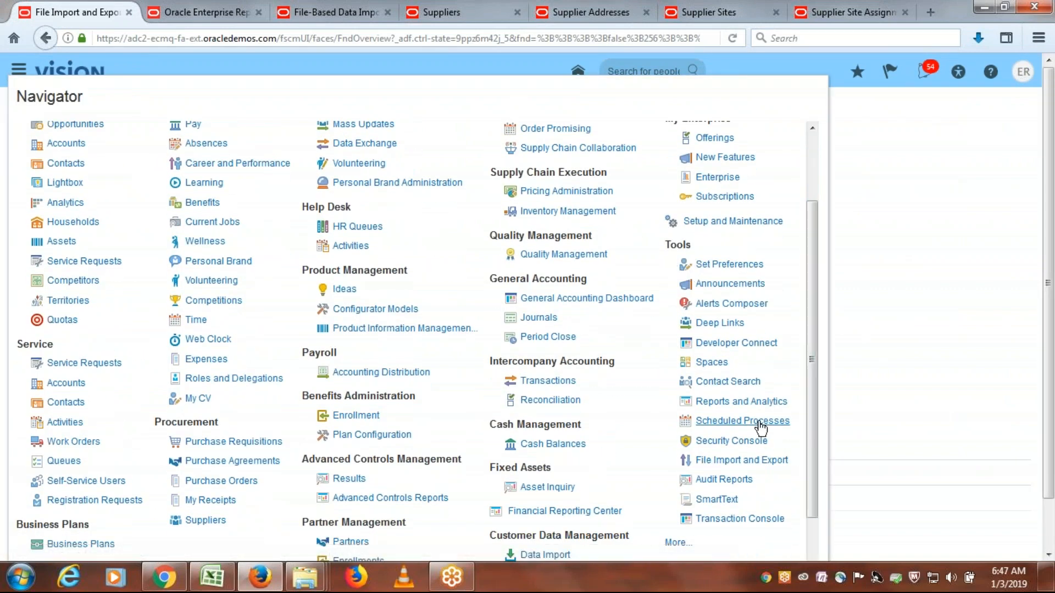
pyautogui.click(761, 426)
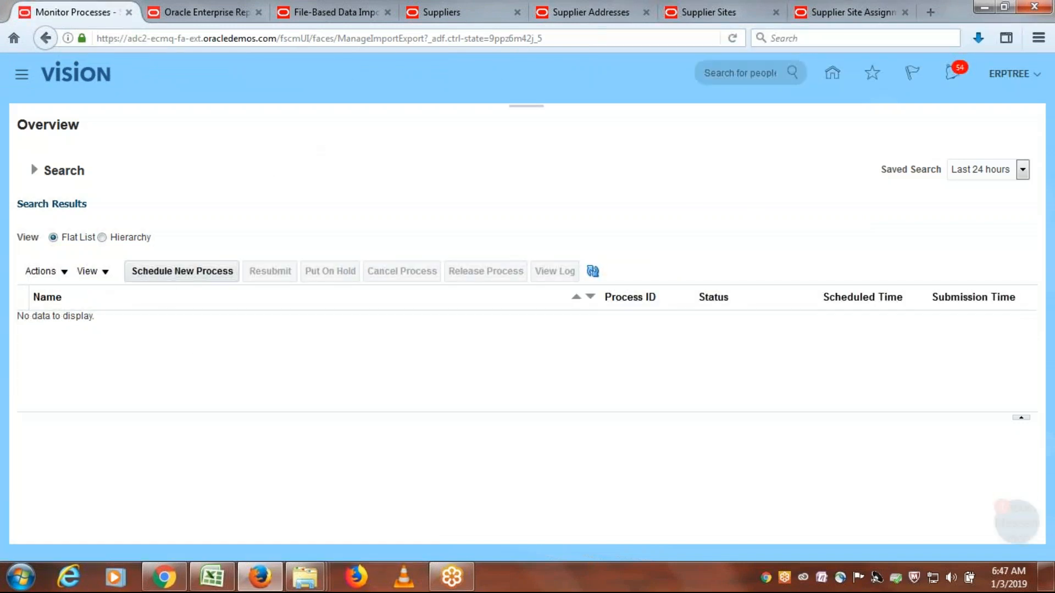
# - Start scheduling a new process, search the job names for "Load Inter" and choose Load Interface File for Import
pyautogui.click(166, 279)
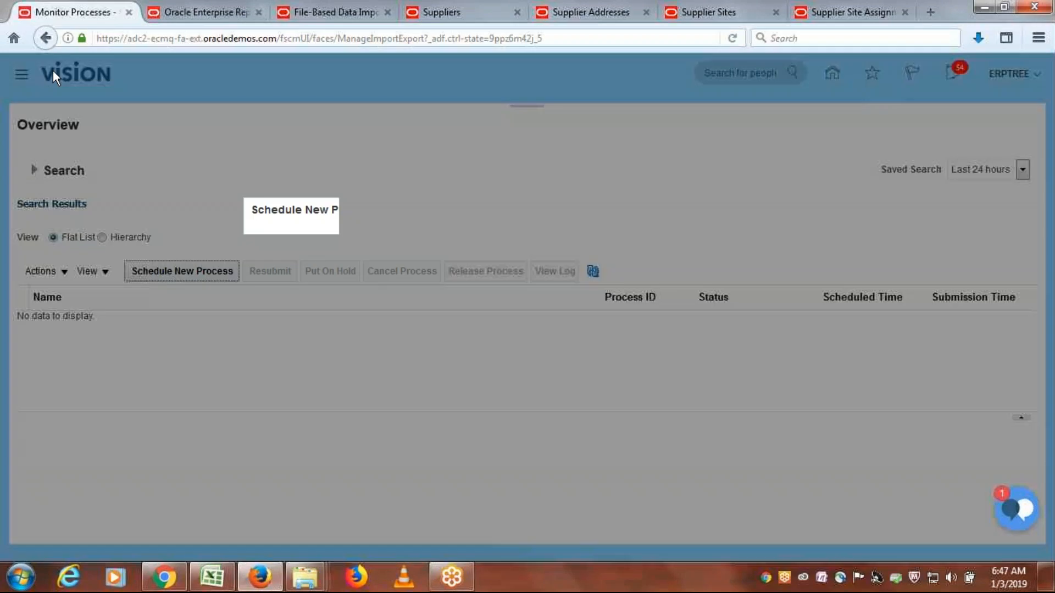
pyautogui.click(565, 277)
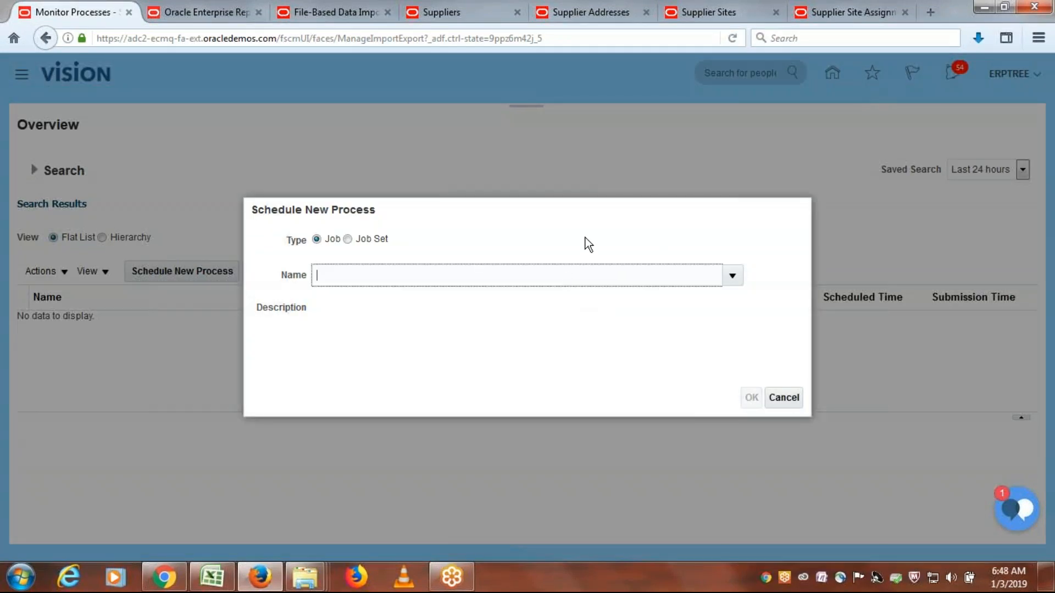
pyautogui.write('Load Inter')
pyautogui.press('Tab')
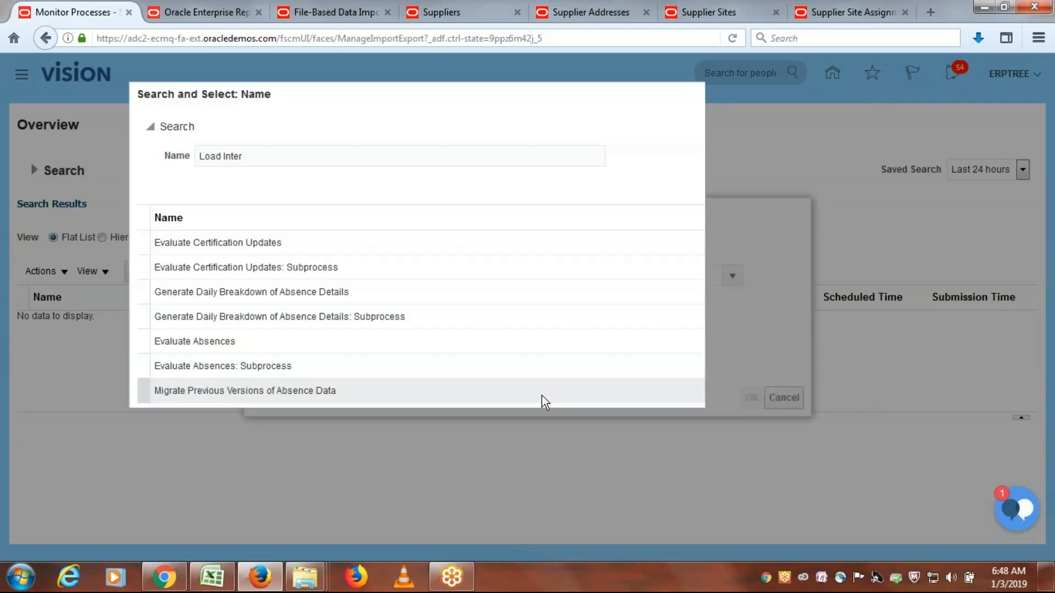
pyautogui.click(841, 184)
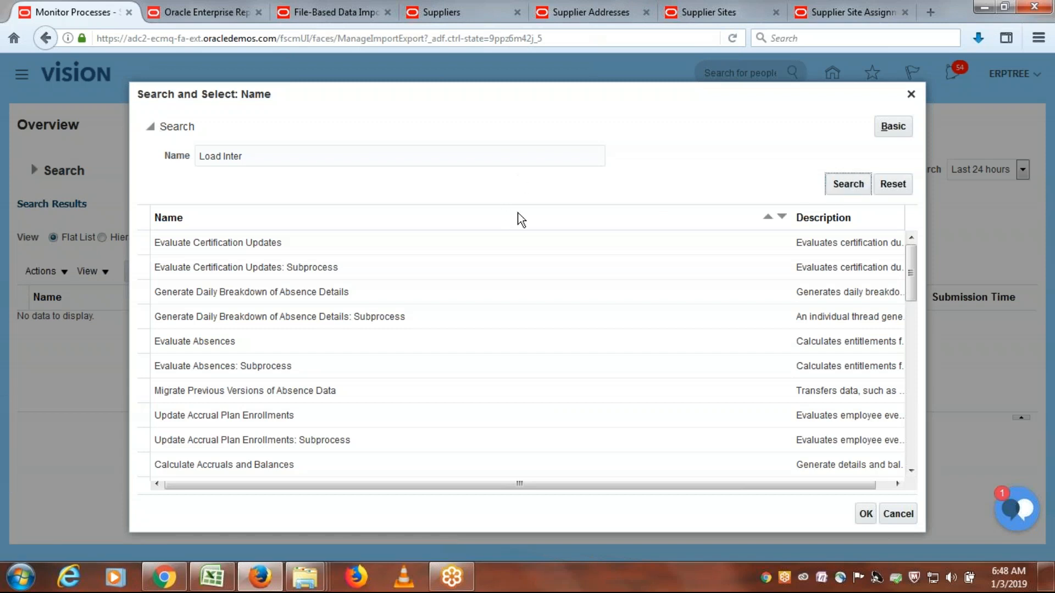
pyautogui.click(536, 239)
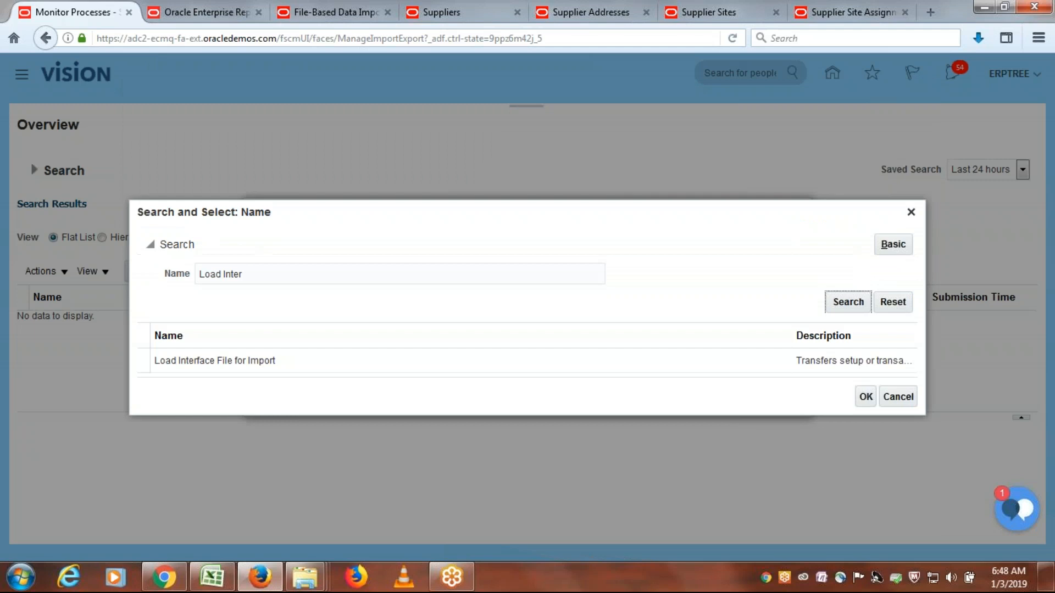
pyautogui.click(261, 363)
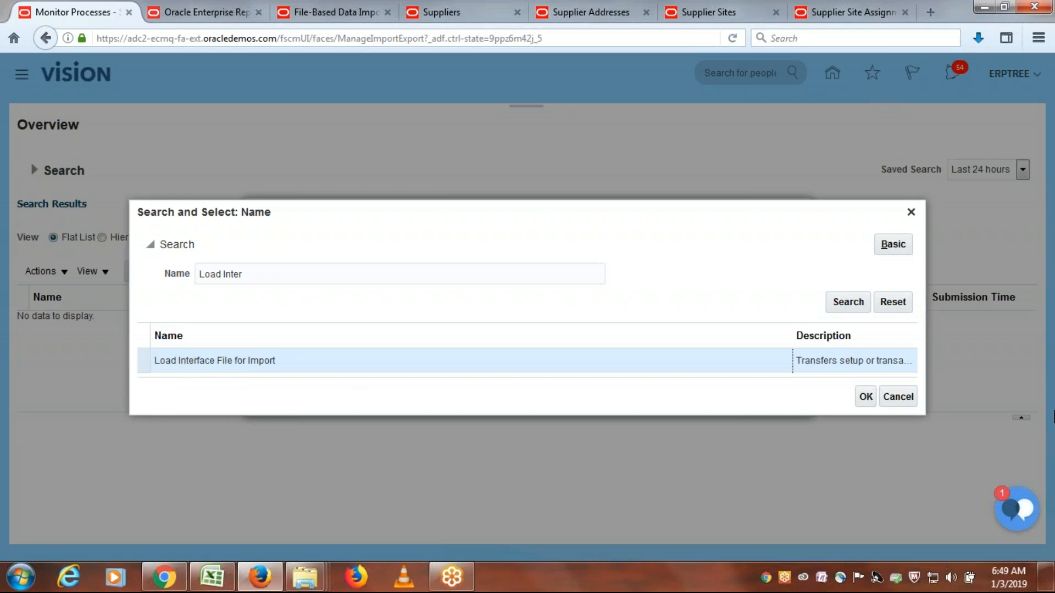
pyautogui.click(871, 399)
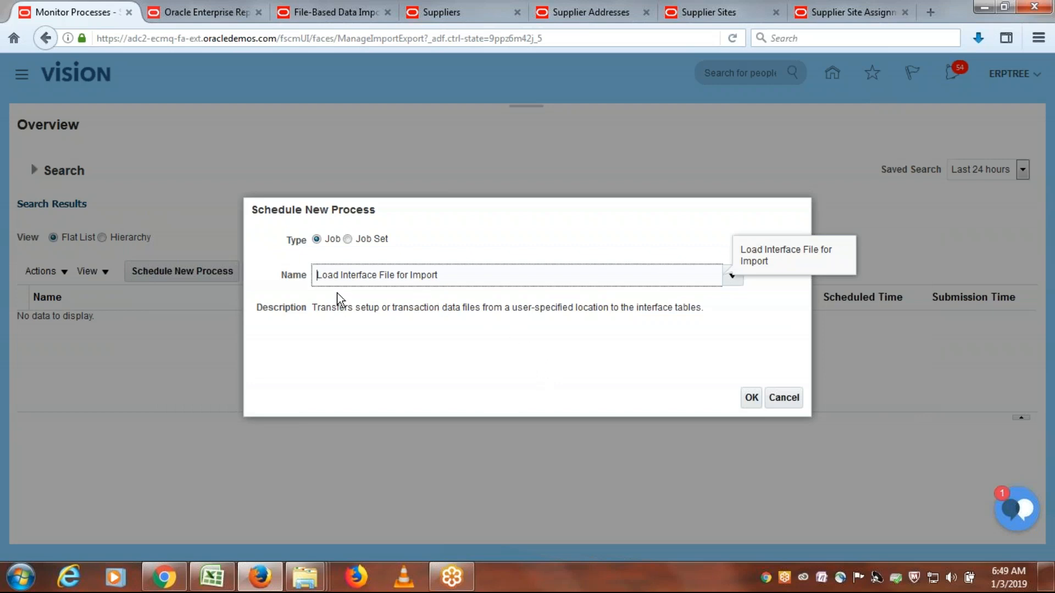
# - Highlight the file location and interface table wording in the job's description, and accept the job to open its process details
pyautogui.moveTo(312, 309); pyautogui.dragTo(401, 316)
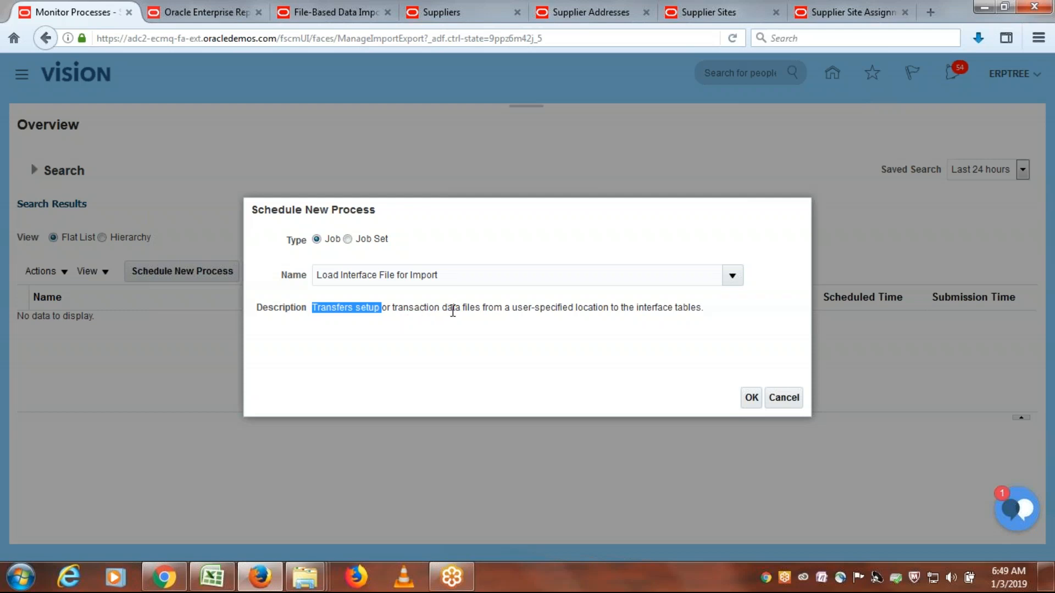
pyautogui.moveTo(512, 309); pyautogui.dragTo(610, 310)
pyautogui.moveTo(612, 312); pyautogui.dragTo(608, 308)
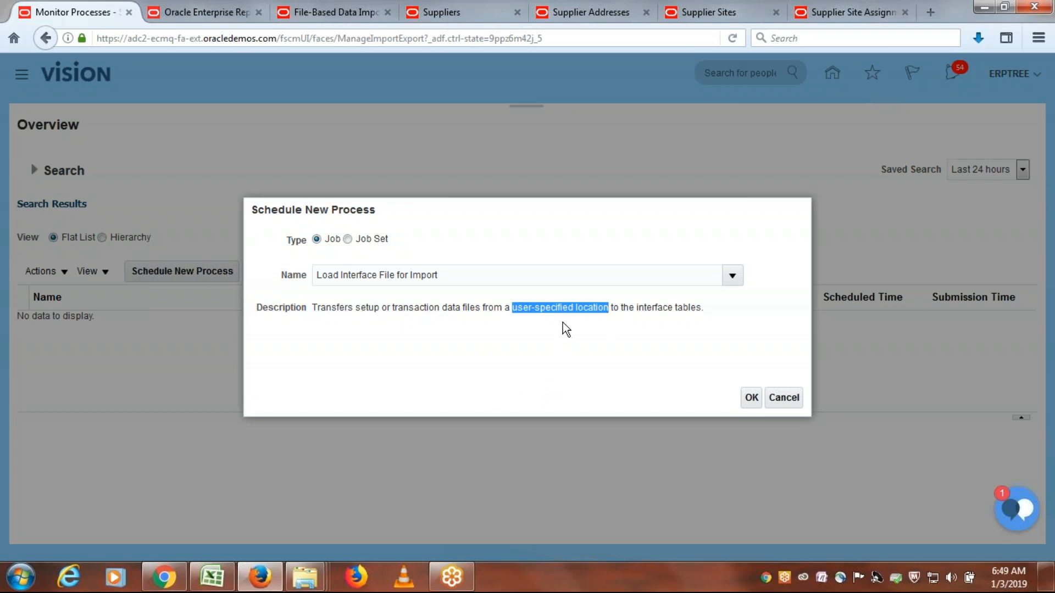
pyautogui.click(530, 311)
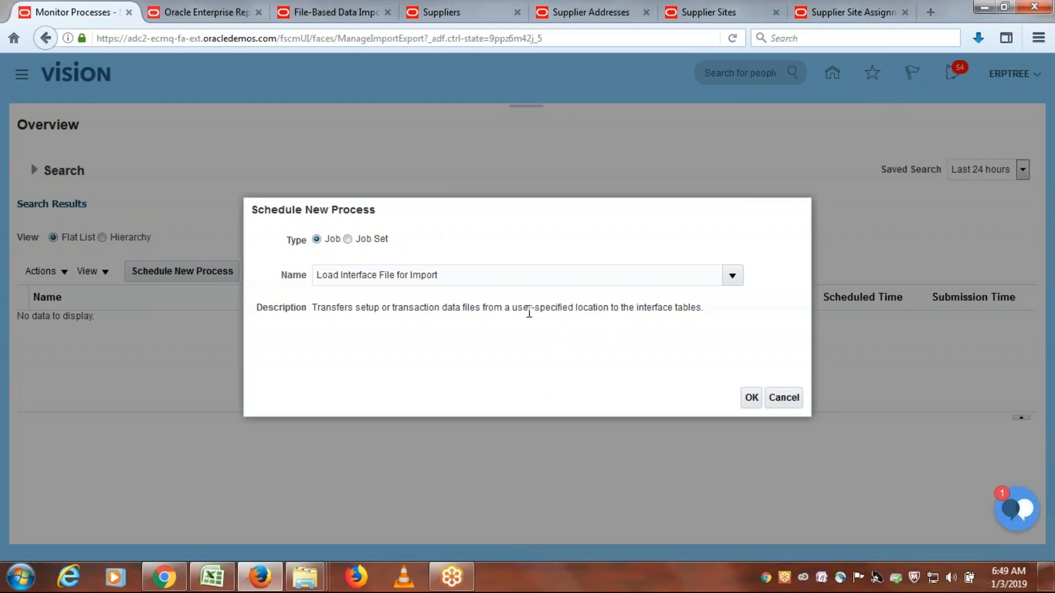
pyautogui.moveTo(514, 311); pyautogui.dragTo(609, 309)
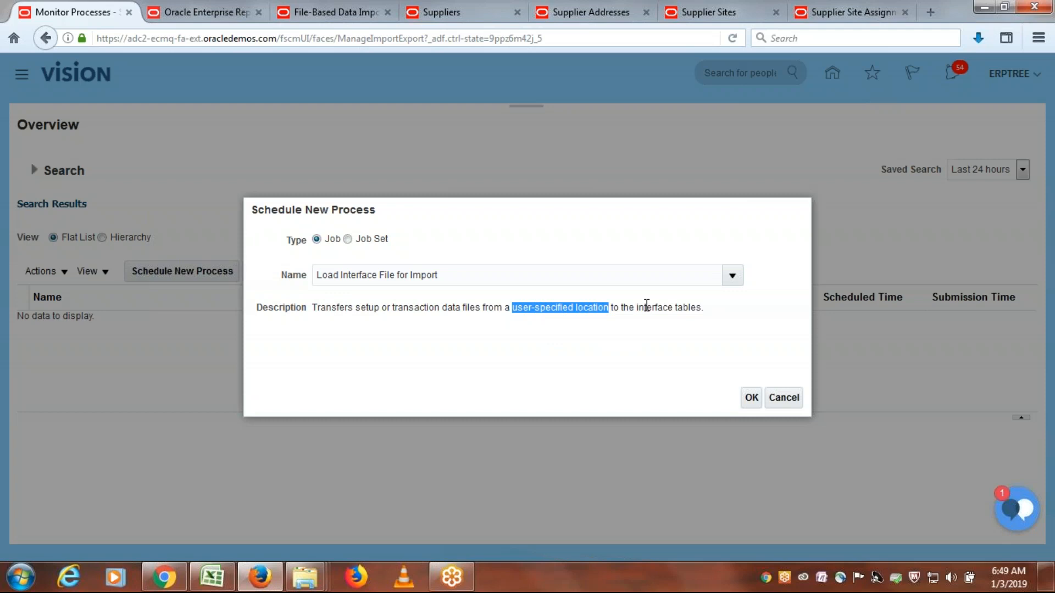
pyautogui.moveTo(641, 307); pyautogui.dragTo(699, 313)
pyautogui.click(716, 306)
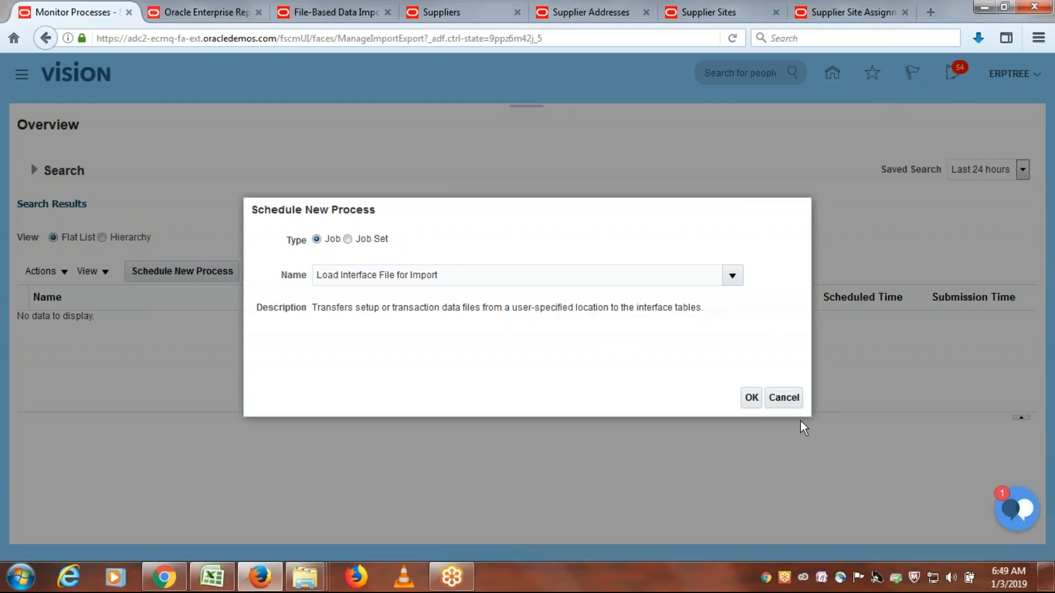
pyautogui.click(758, 396)
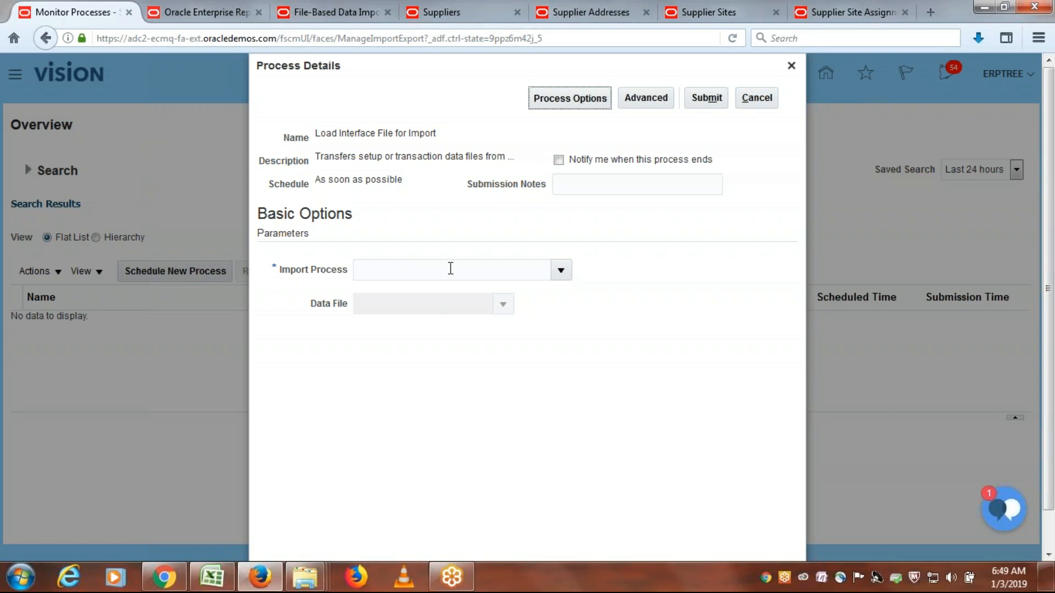
# - Look up the scheduled process and table under Job and Table Links on the Suppliers documentation page, highlighting each entry
pyautogui.click(471, 11)
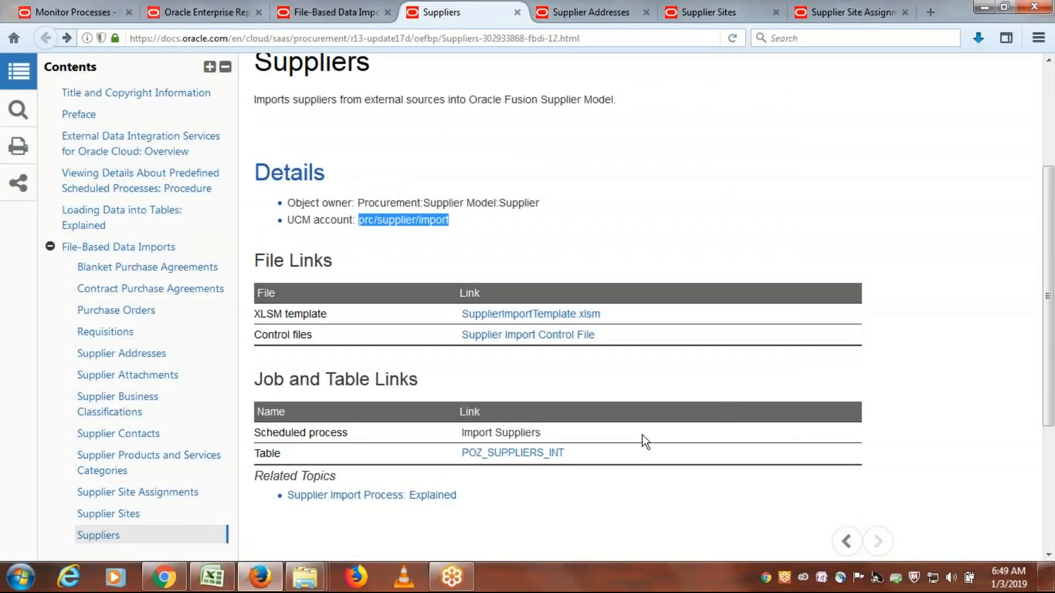
pyautogui.moveTo(553, 430); pyautogui.dragTo(465, 431)
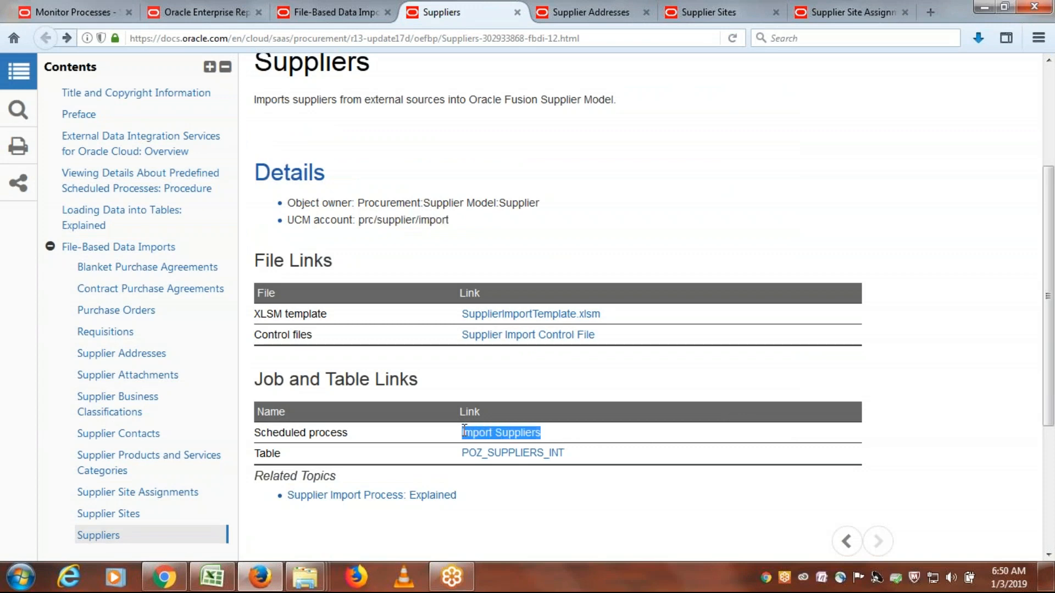
pyautogui.moveTo(548, 442); pyautogui.dragTo(462, 433)
pyautogui.moveTo(574, 455); pyautogui.dragTo(460, 463)
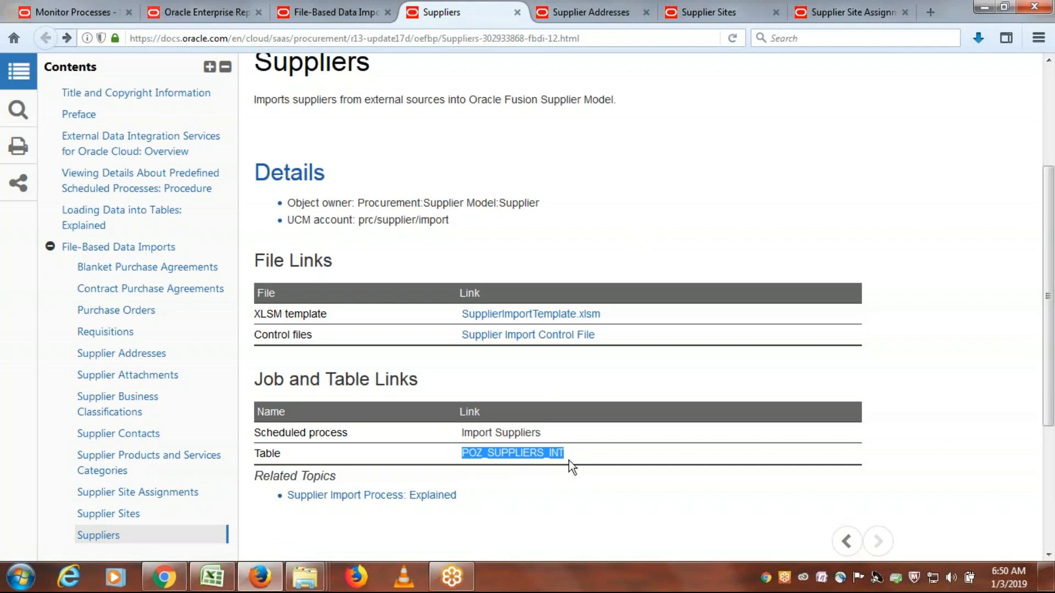
pyautogui.moveTo(543, 434); pyautogui.dragTo(450, 433)
pyautogui.moveTo(549, 438); pyautogui.dragTo(466, 434)
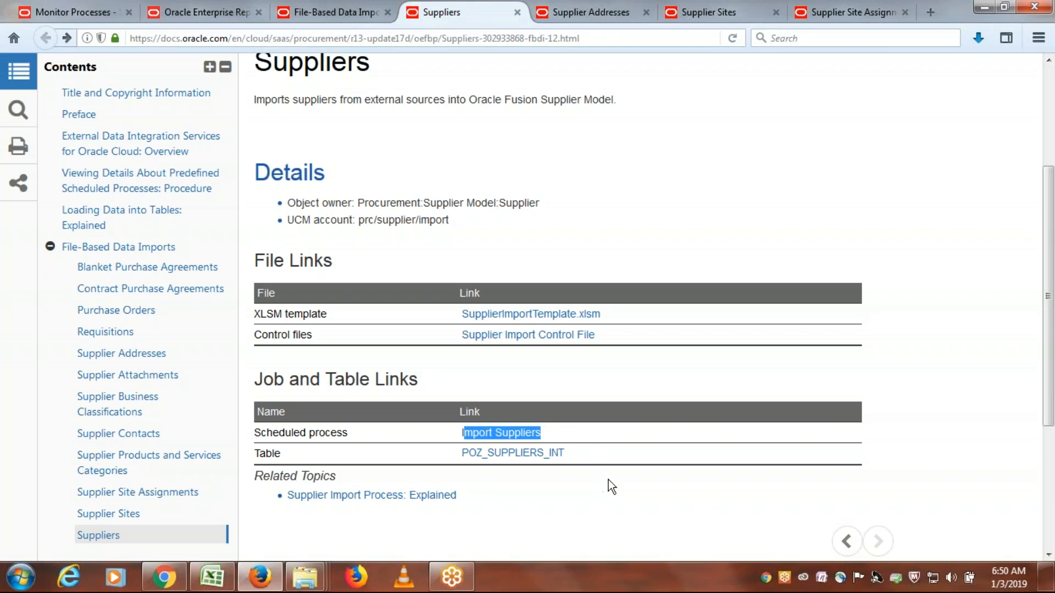
pyautogui.click(87, 11)
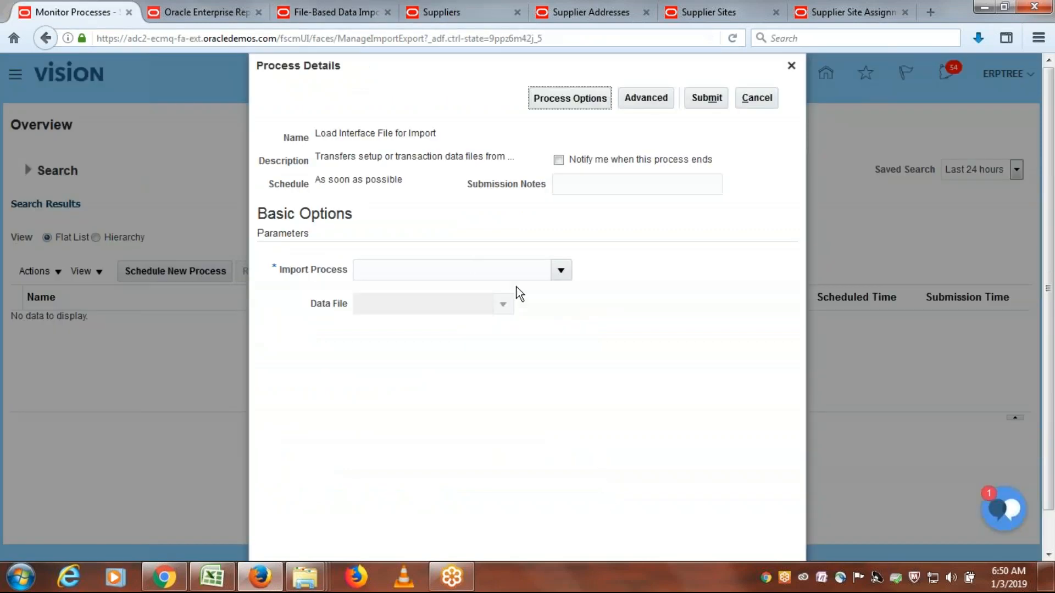
pyautogui.click(487, 11)
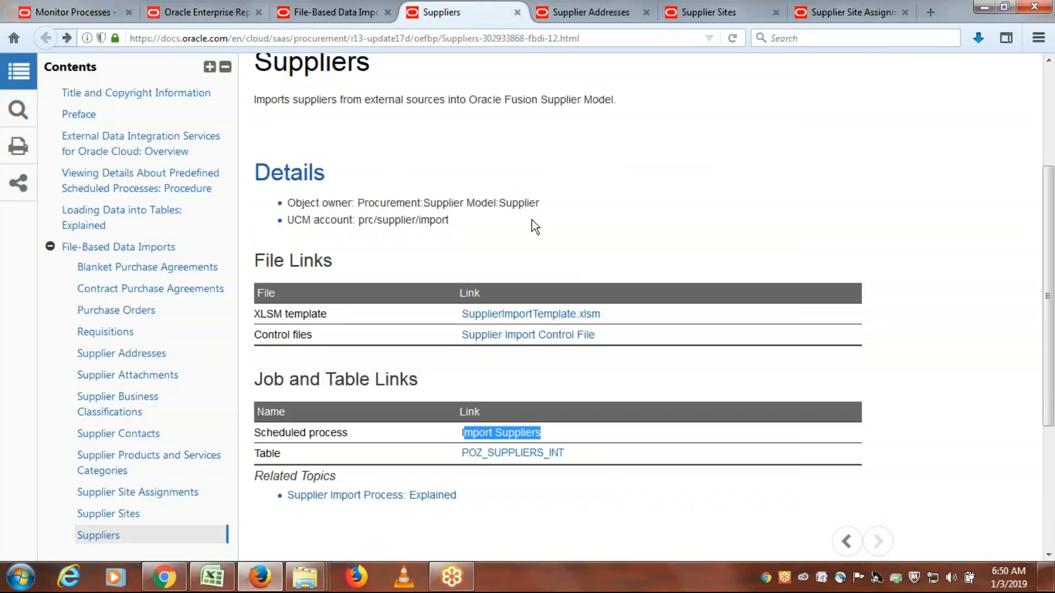
# - Return to the process details and set the Import Process to Import Suppliers, searching for "Import Su"
pyautogui.click(107, 5)
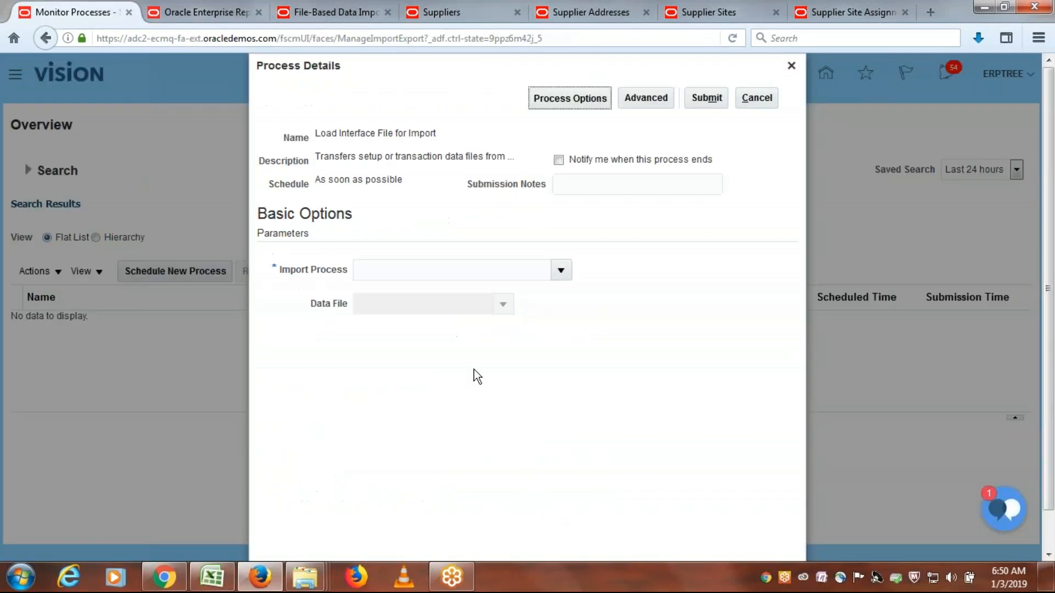
pyautogui.click(558, 275)
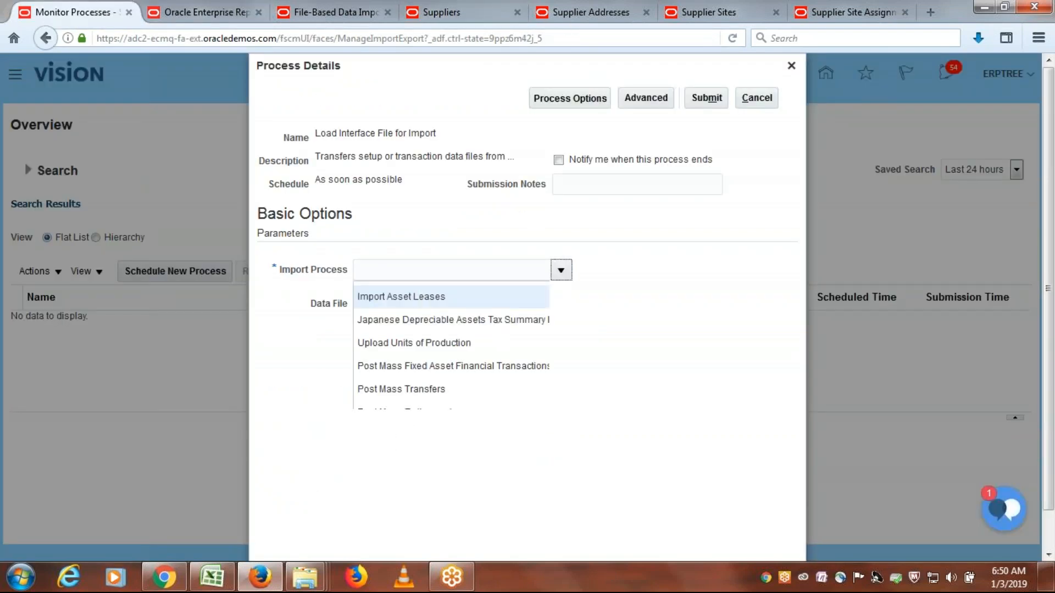
pyautogui.click(376, 527)
pyautogui.click(497, 287)
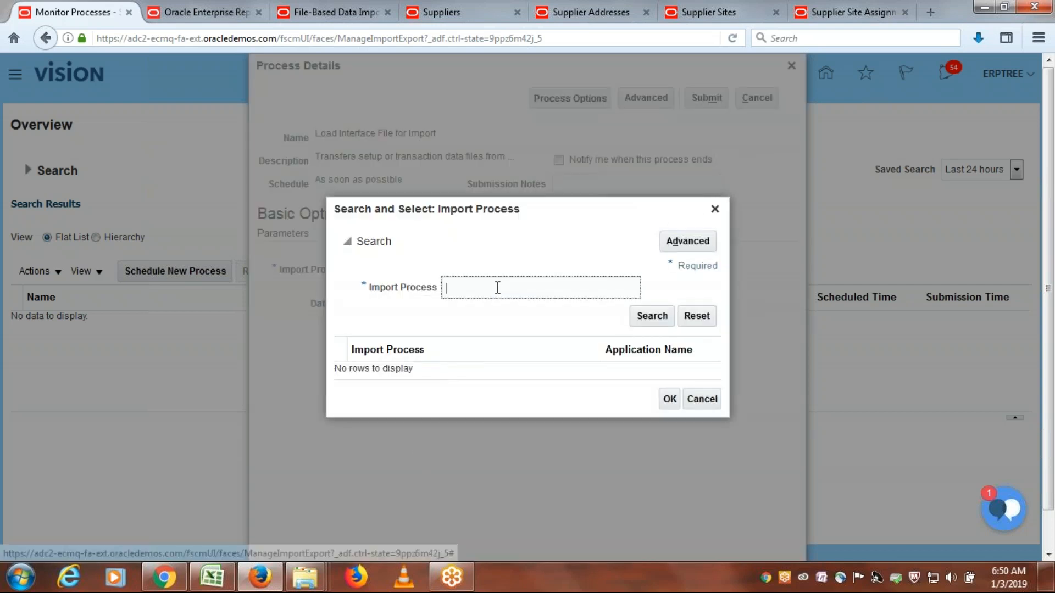
pyautogui.write('I')
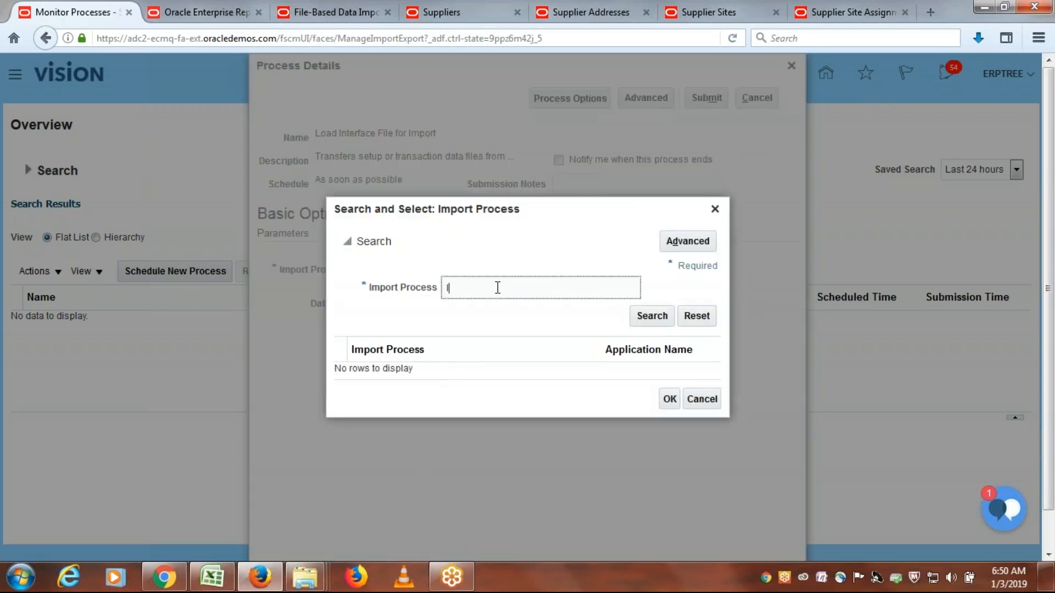
pyautogui.write('mport Su')
pyautogui.click(649, 317)
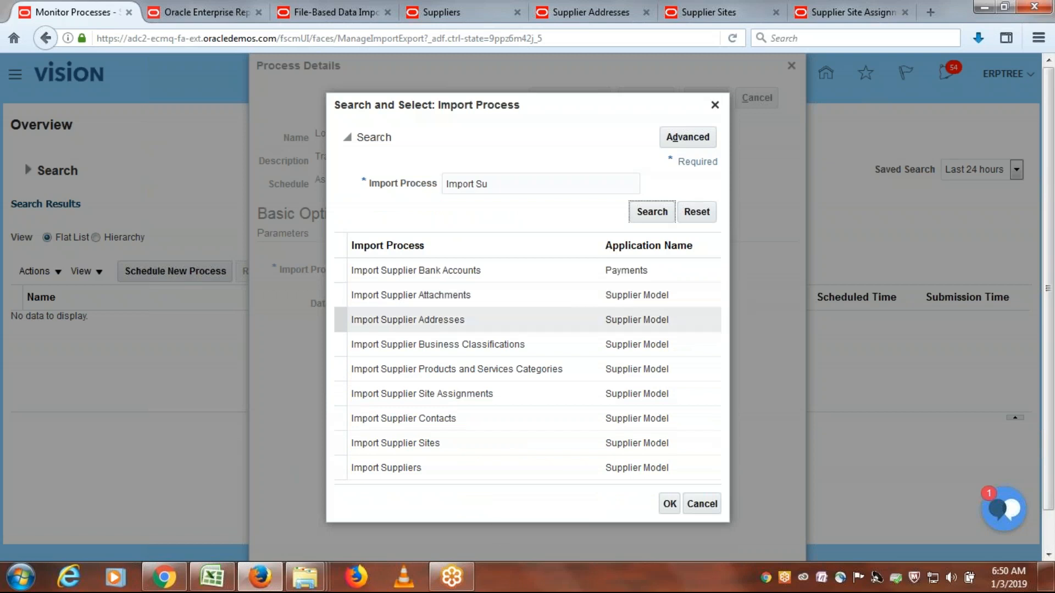
pyautogui.click(386, 471)
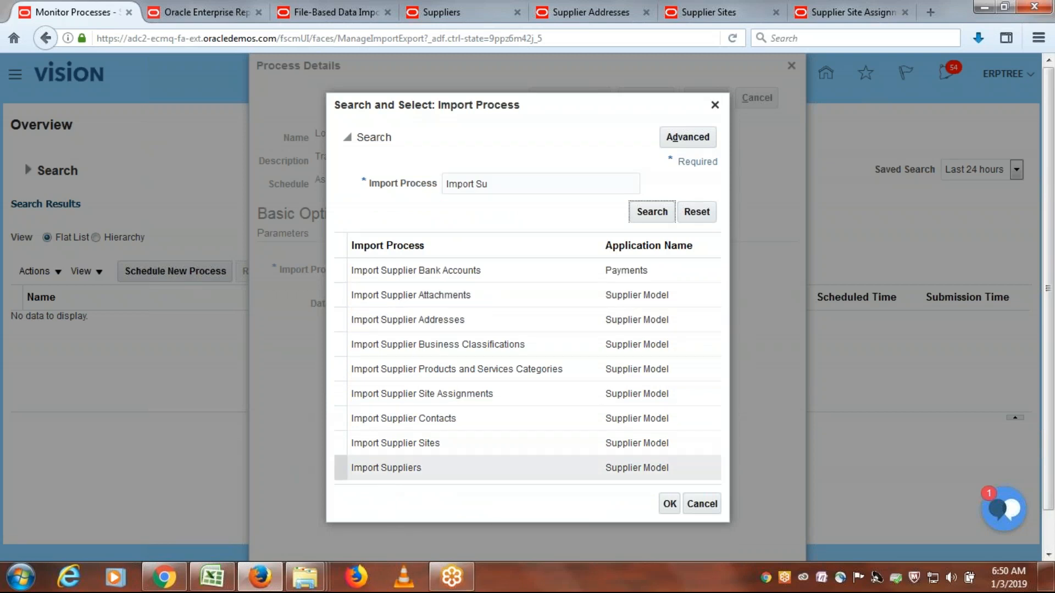
pyautogui.click(674, 509)
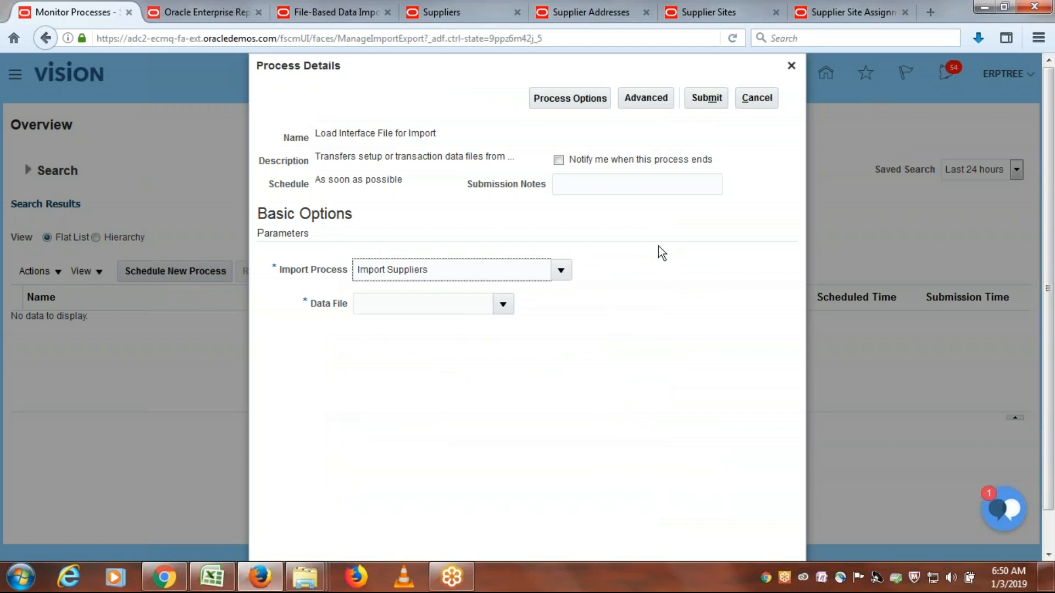
# - Go back to the Suppliers documentation page and highlight the interface table name POZ_SUPPLIERS_INT
pyautogui.click(464, 12)
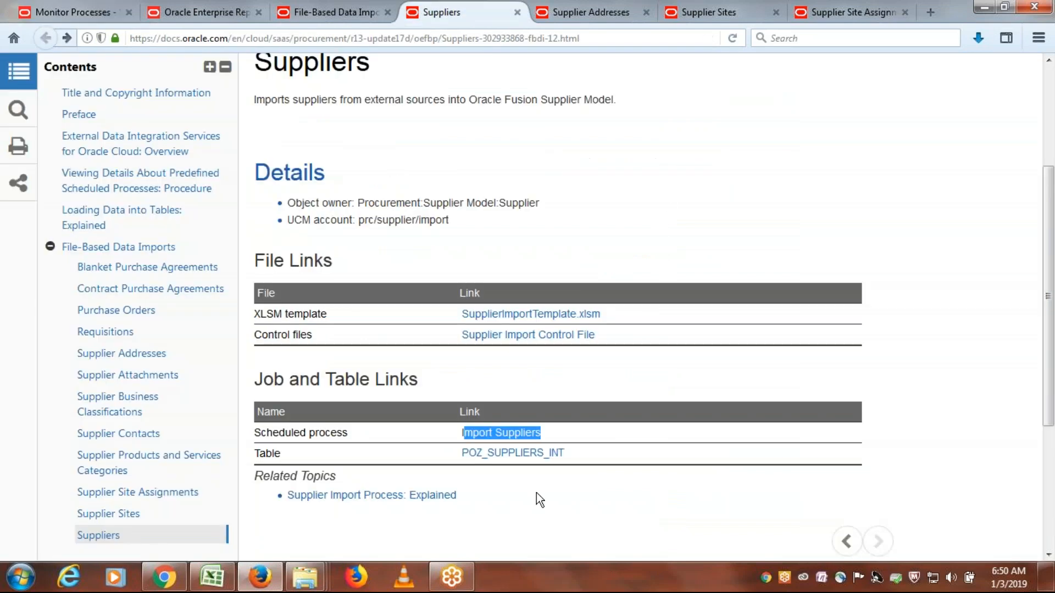
pyautogui.moveTo(573, 456); pyautogui.dragTo(463, 450)
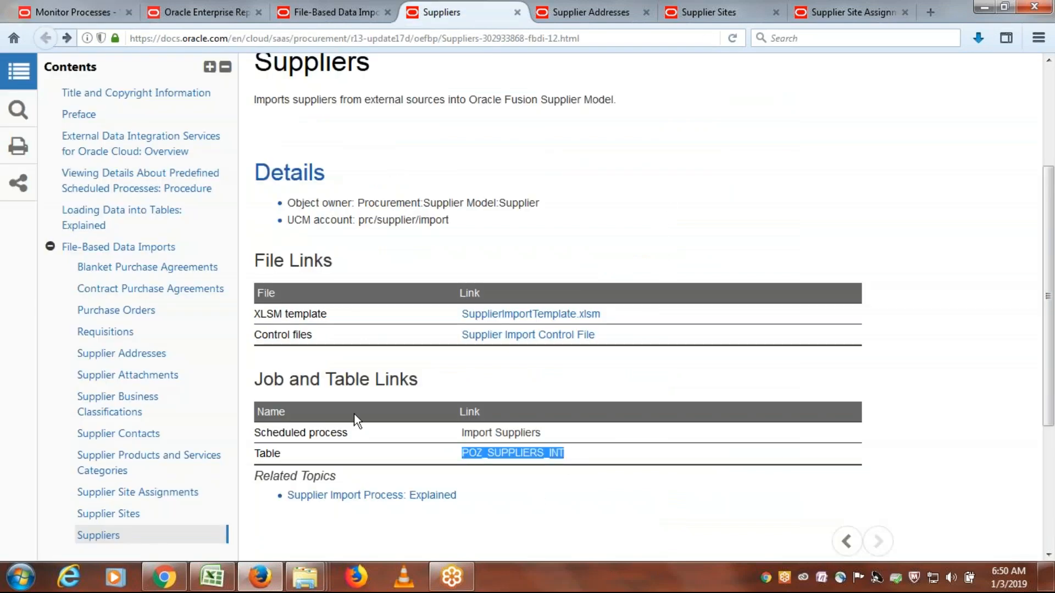
# - Return to the process details, set the Data File to PozSuppliersInt.zip, and submit the Load Interface File for Import process
pyautogui.click(91, 10)
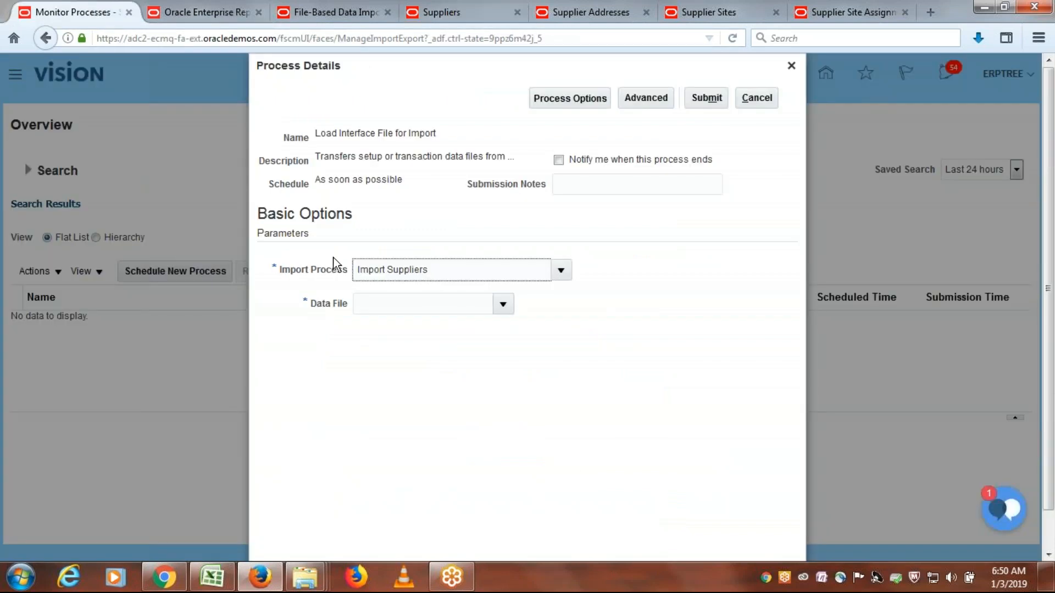
pyautogui.click(503, 304)
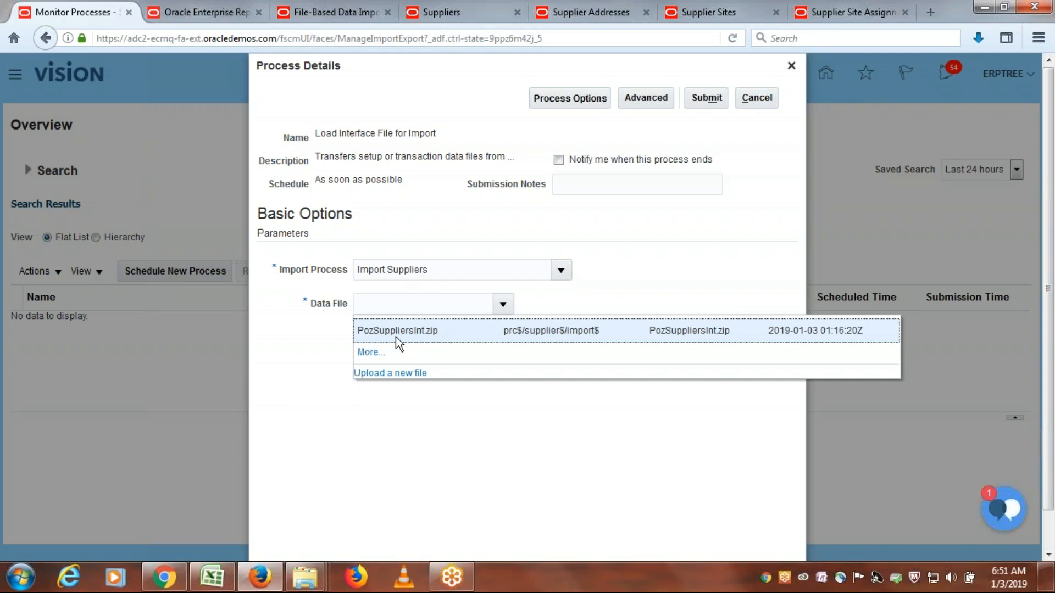
pyautogui.click(443, 330)
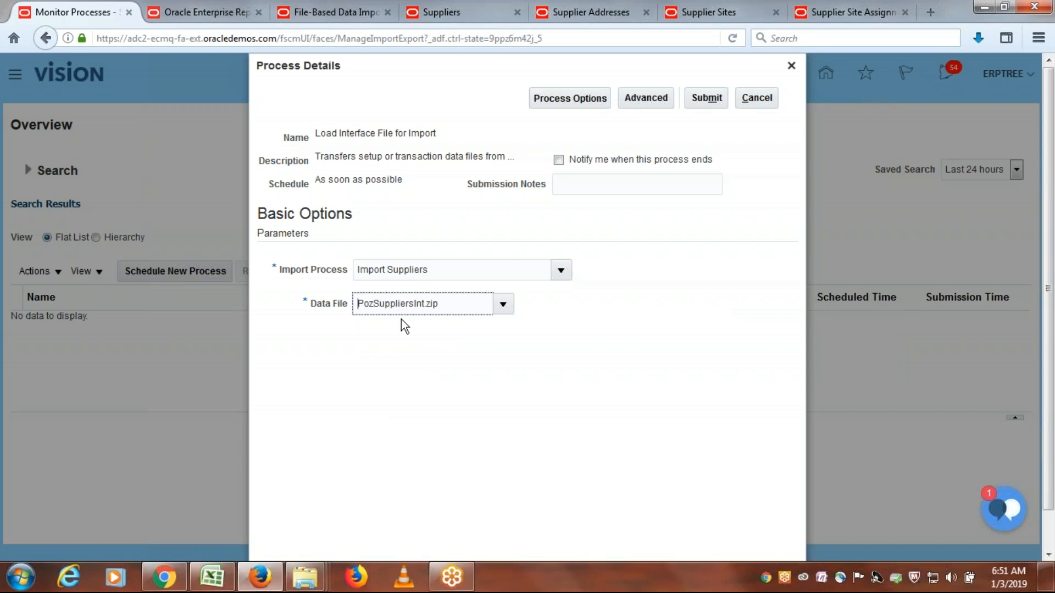
pyautogui.moveTo(435, 276); pyautogui.dragTo(335, 269)
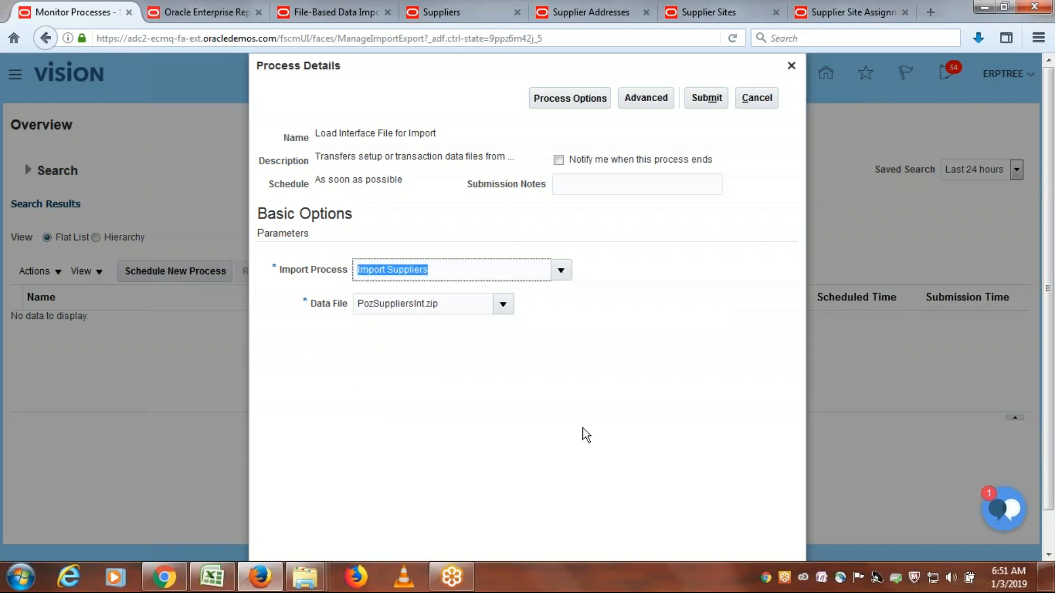
pyautogui.click(619, 217)
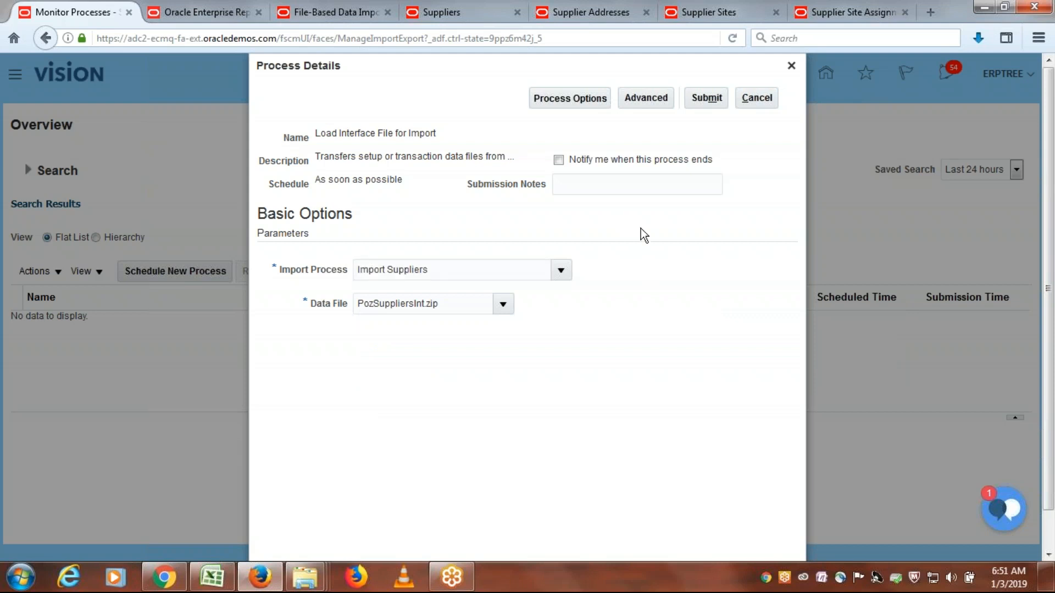
pyautogui.click(707, 98)
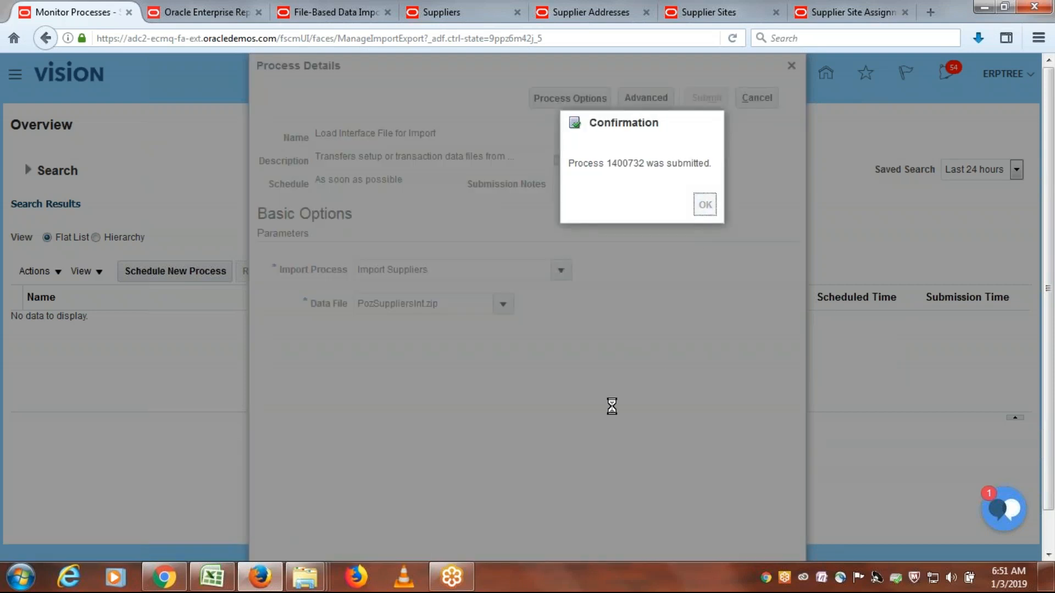
pyautogui.press('Return')
# - Refresh the scheduled processes list repeatedly to monitor the status of Load Interface File for Import and its child processes
pyautogui.click(592, 271)
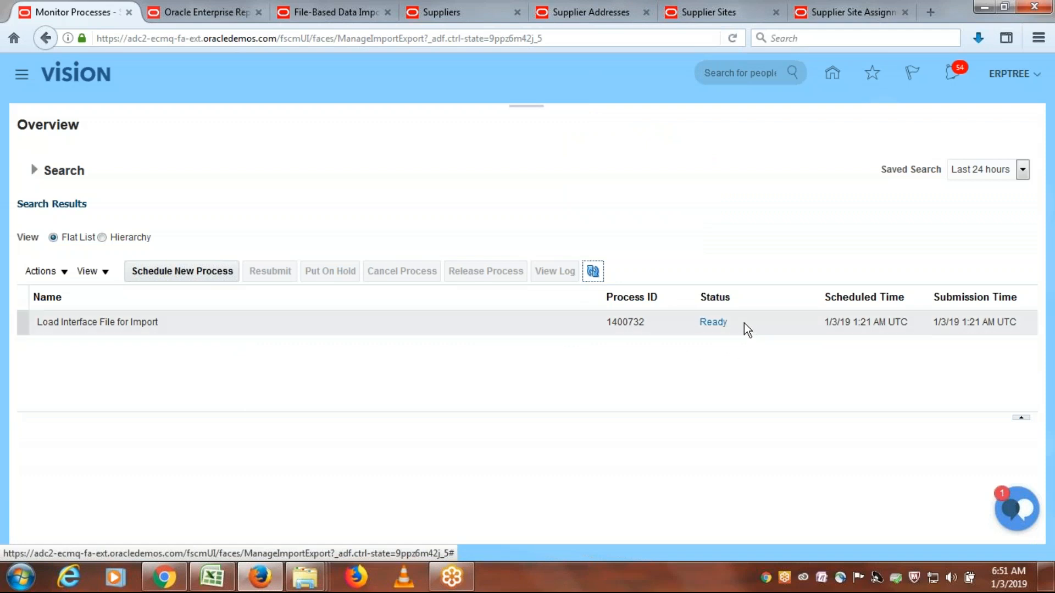
pyautogui.click(589, 273)
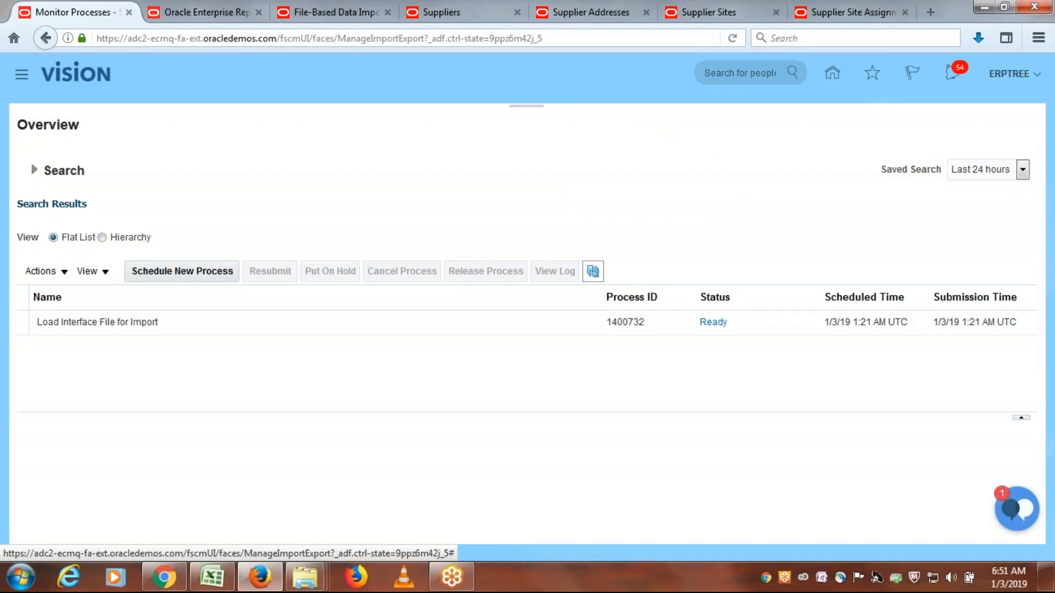
pyautogui.click(593, 272)
pyautogui.click(593, 271)
pyautogui.click(593, 271)
pyautogui.click(593, 272)
pyautogui.click(593, 272)
pyautogui.click(592, 272)
pyautogui.click(592, 272)
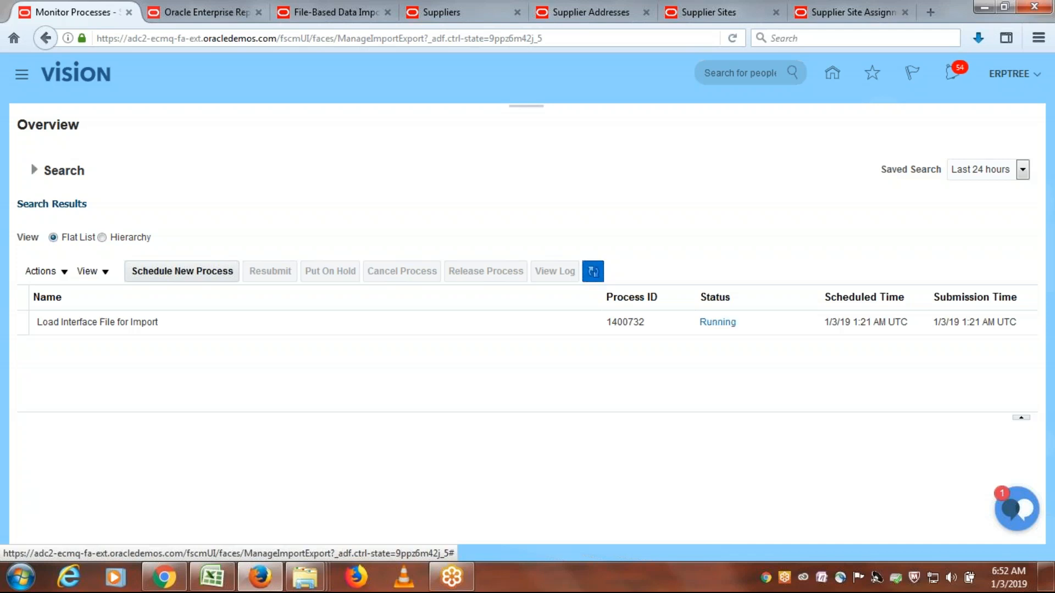
pyautogui.click(592, 271)
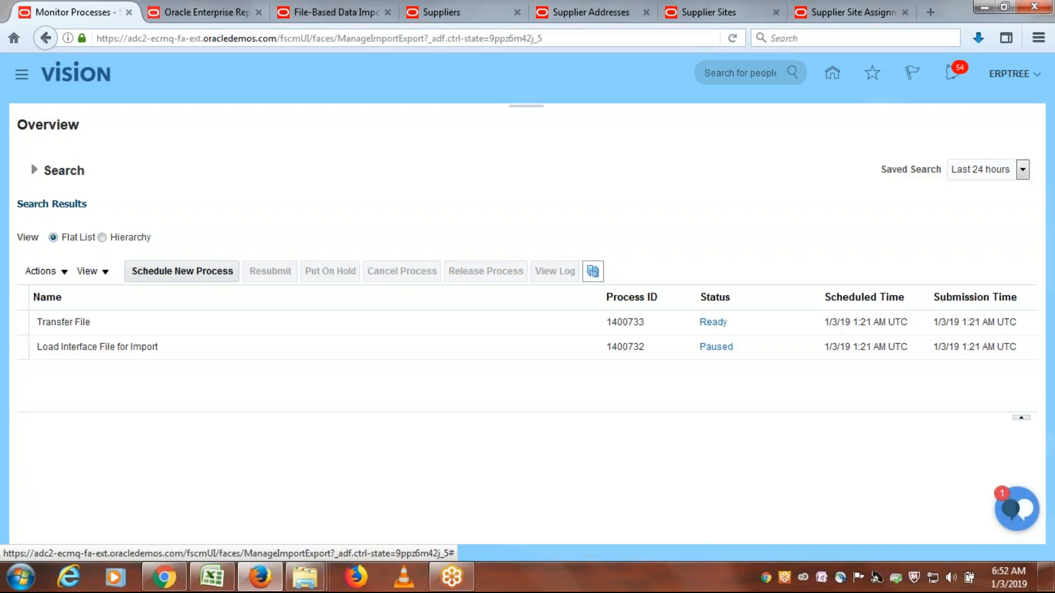
pyautogui.click(593, 272)
pyautogui.click(593, 272)
pyautogui.click(593, 271)
pyautogui.click(593, 272)
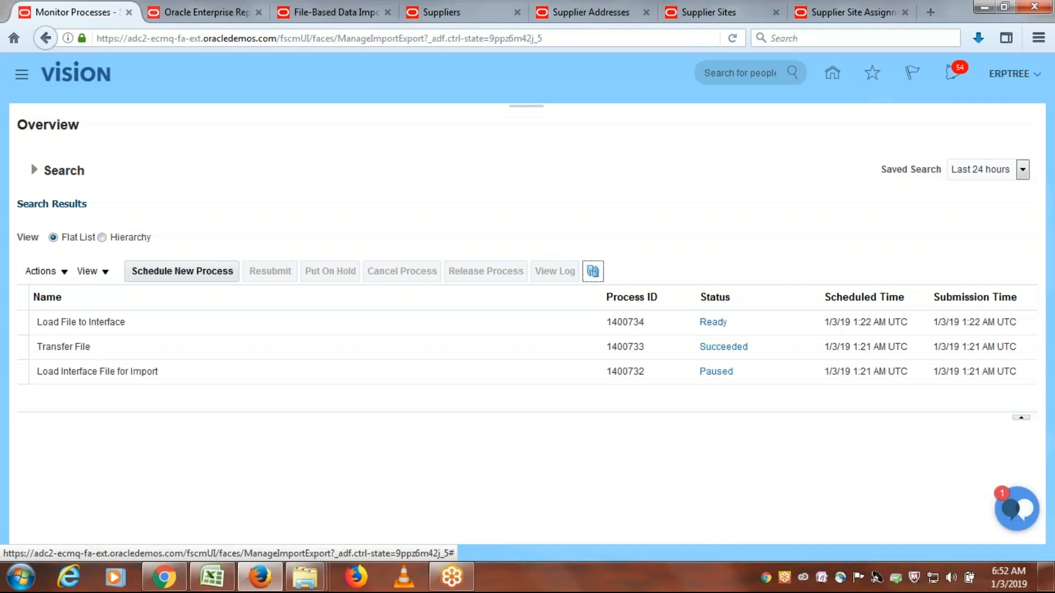
pyautogui.click(593, 272)
pyautogui.click(593, 271)
pyautogui.click(593, 271)
pyautogui.click(593, 271)
pyautogui.click(593, 271)
pyautogui.click(592, 271)
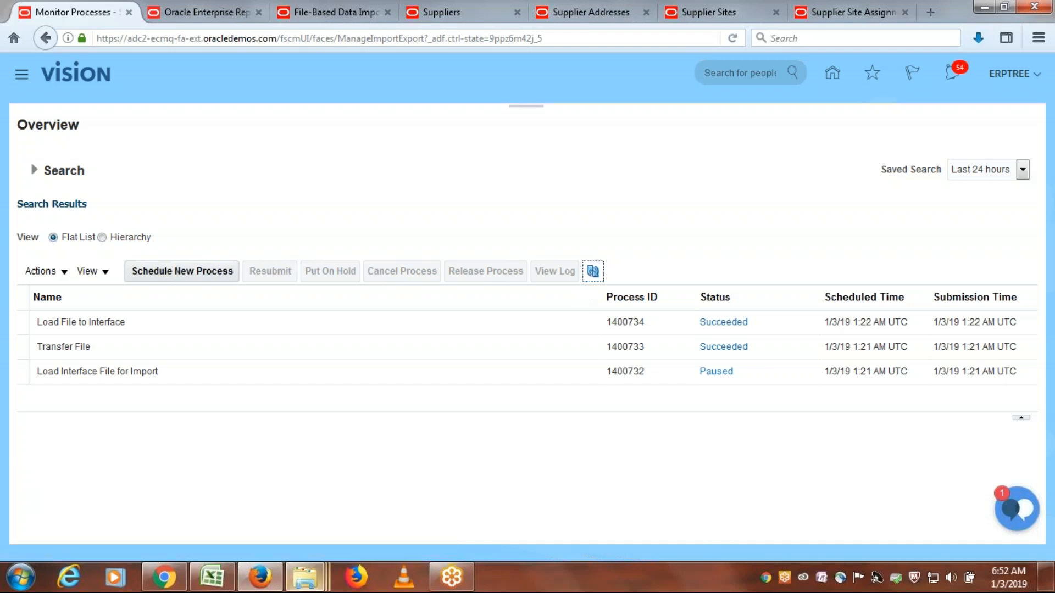
# - Glance at the Class Discussions Sheet and open PozSuppliersInt.csv from the ERPTREE FBDI Templates folder
pyautogui.moveTo(306, 587)
pyautogui.moveTo(224, 580)
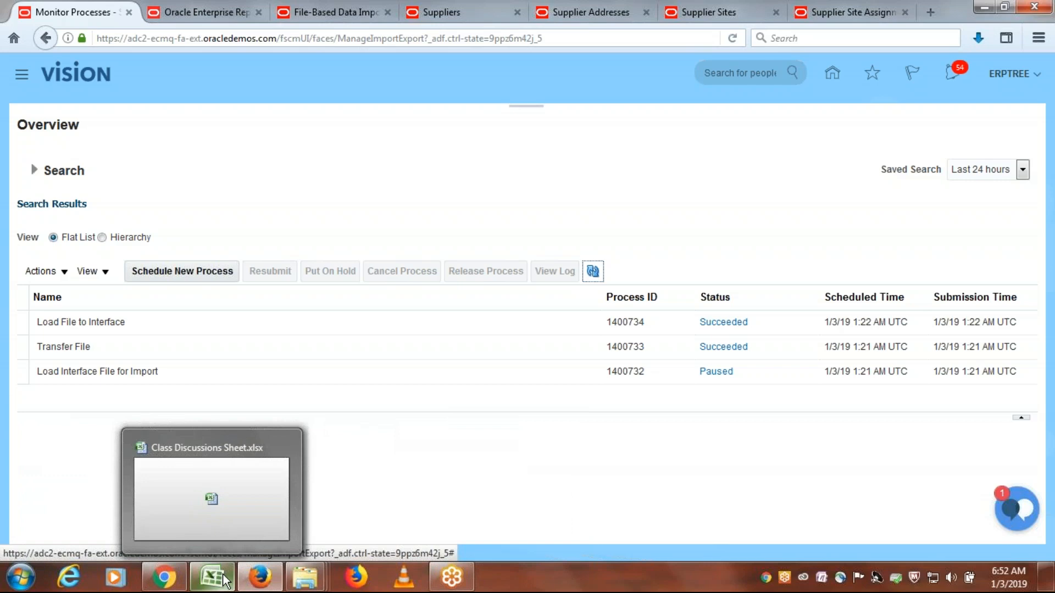
pyautogui.click(224, 580)
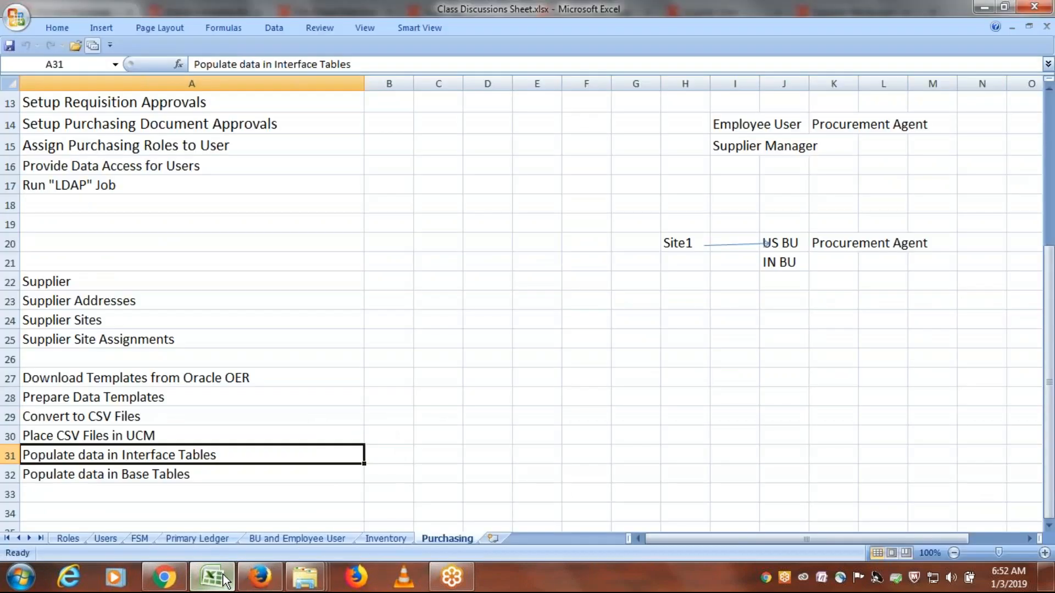
pyautogui.moveTo(305, 579)
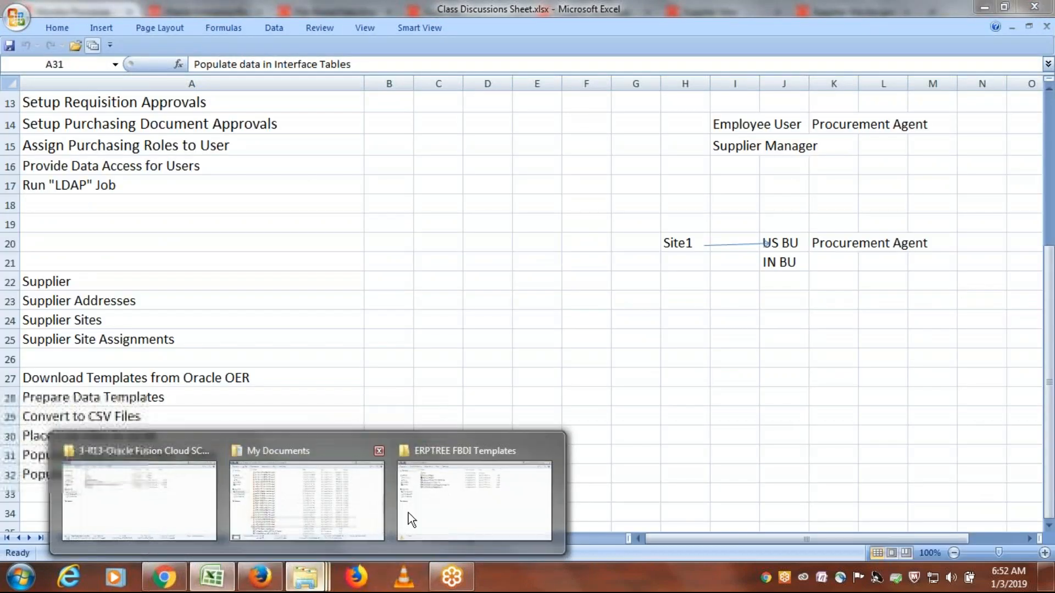
pyautogui.click(464, 500)
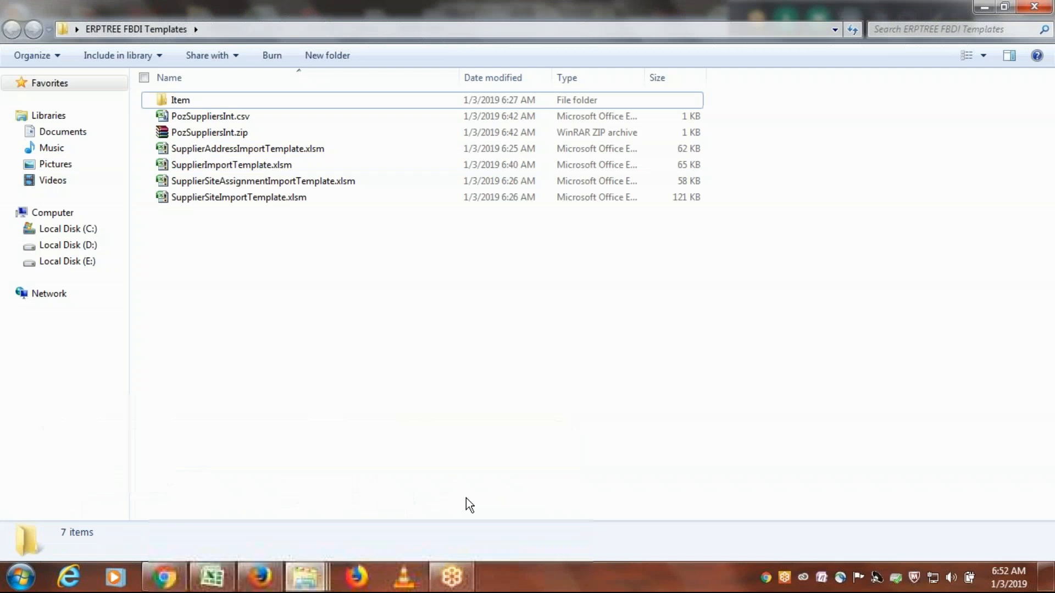
pyautogui.doubleClick(216, 117)
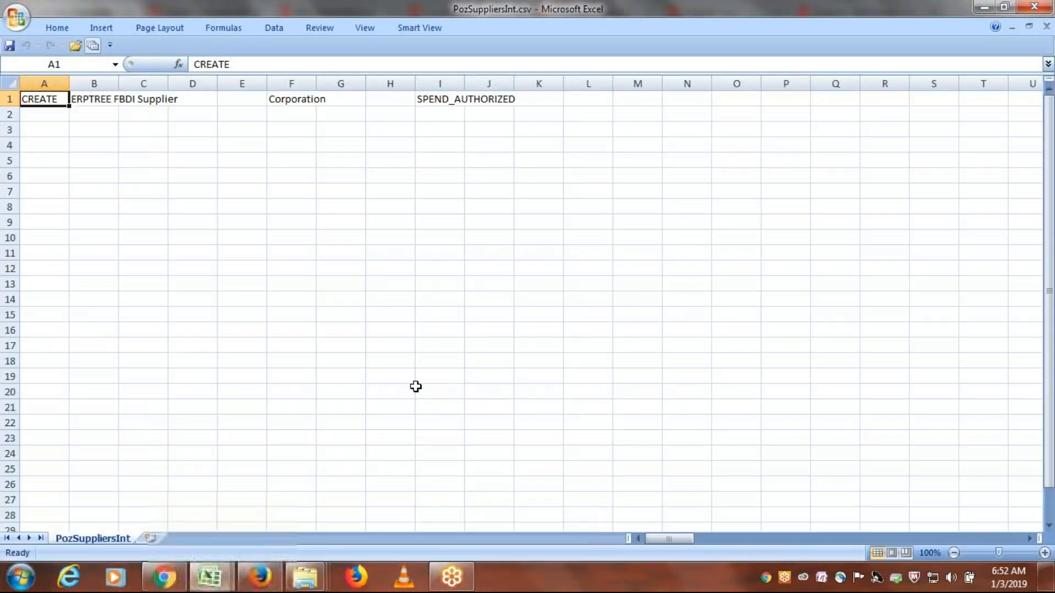
# - Widen column I, clear the SPEND_AUTHORIZED value in cell I1, and close the CSV file without saving
pyautogui.moveTo(464, 84); pyautogui.dragTo(559, 84)
pyautogui.click(467, 100)
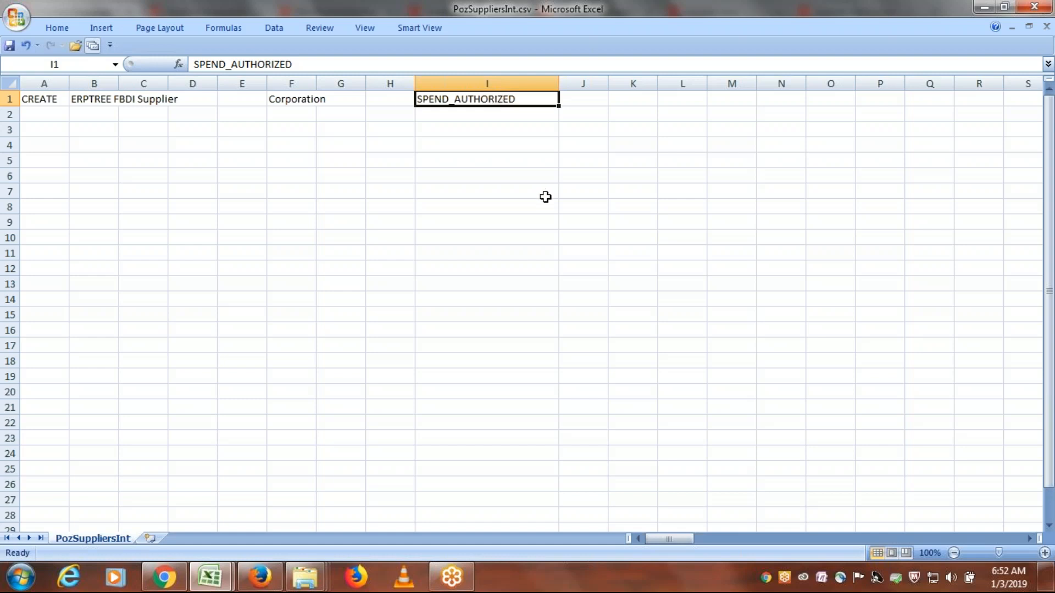
pyautogui.press('Delete')
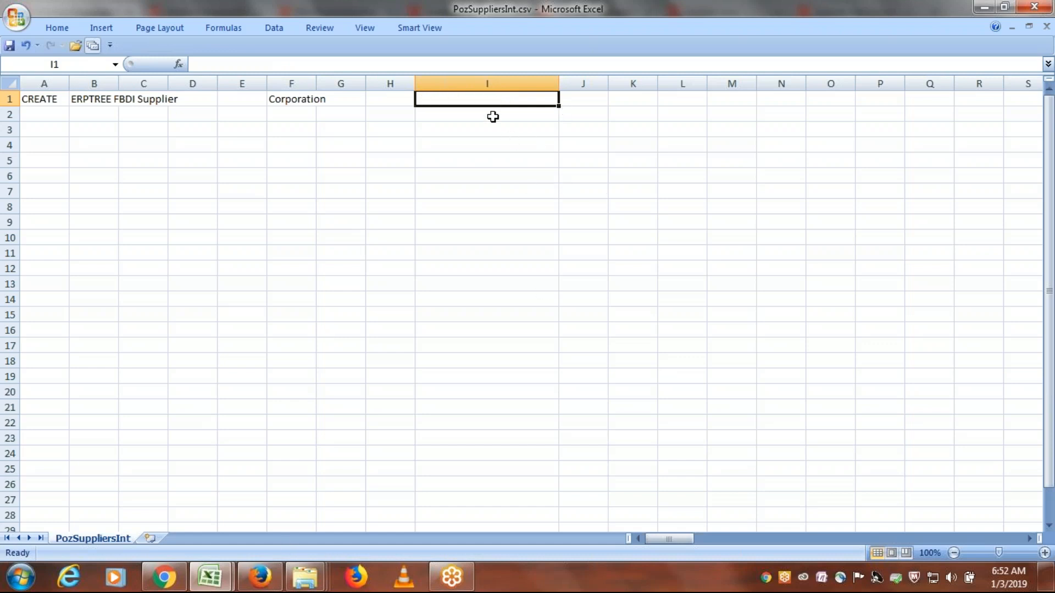
pyautogui.click(1036, 6)
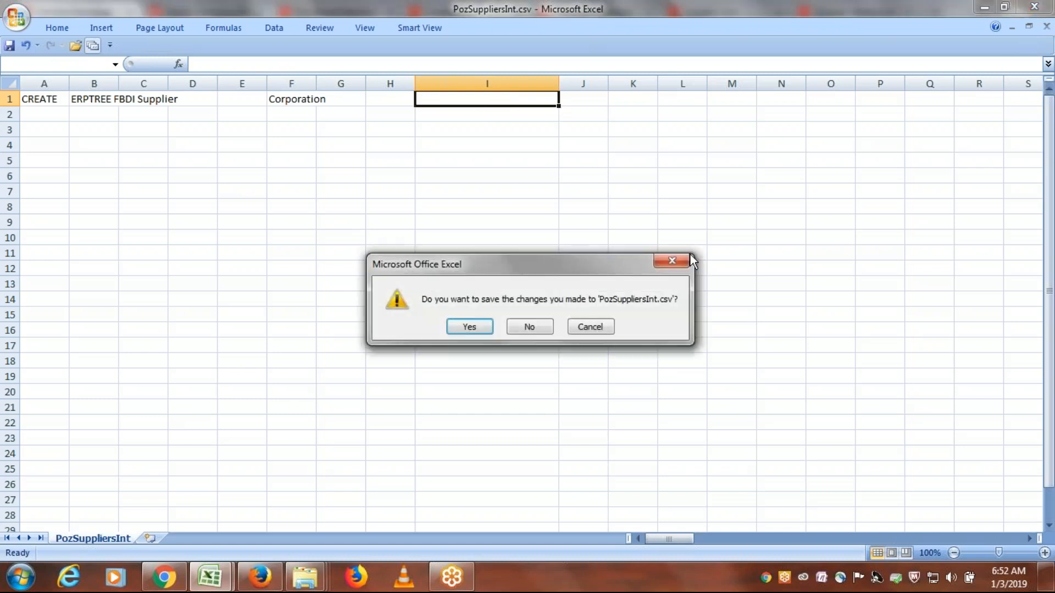
pyautogui.click(536, 326)
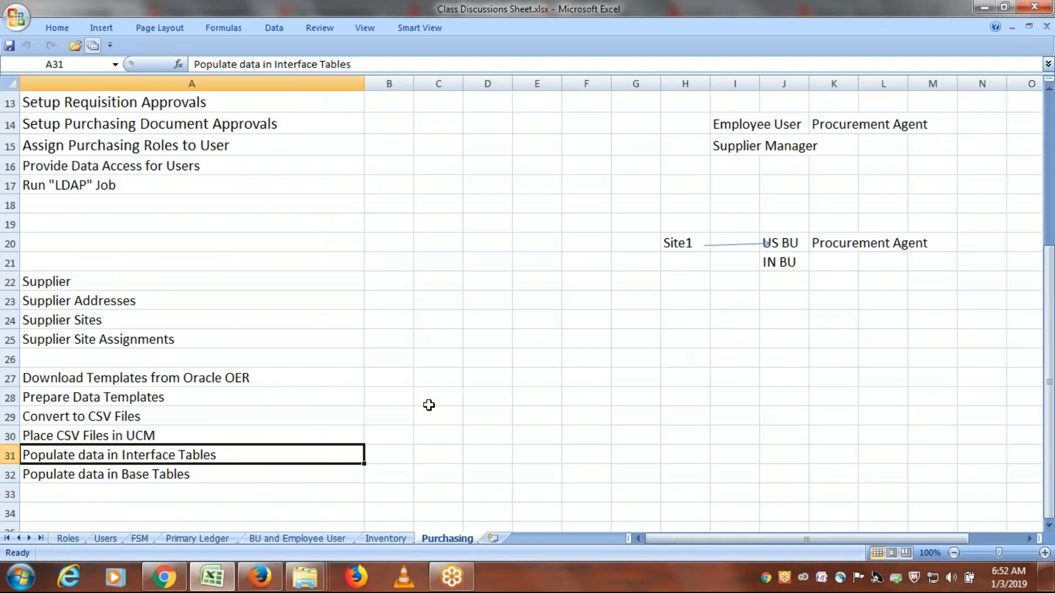
# - Reopen PozSuppliersInt.csv, replace the value in cell I1 with "dsjflksdj", and save and close the file
pyautogui.click(305, 577)
pyautogui.click(440, 515)
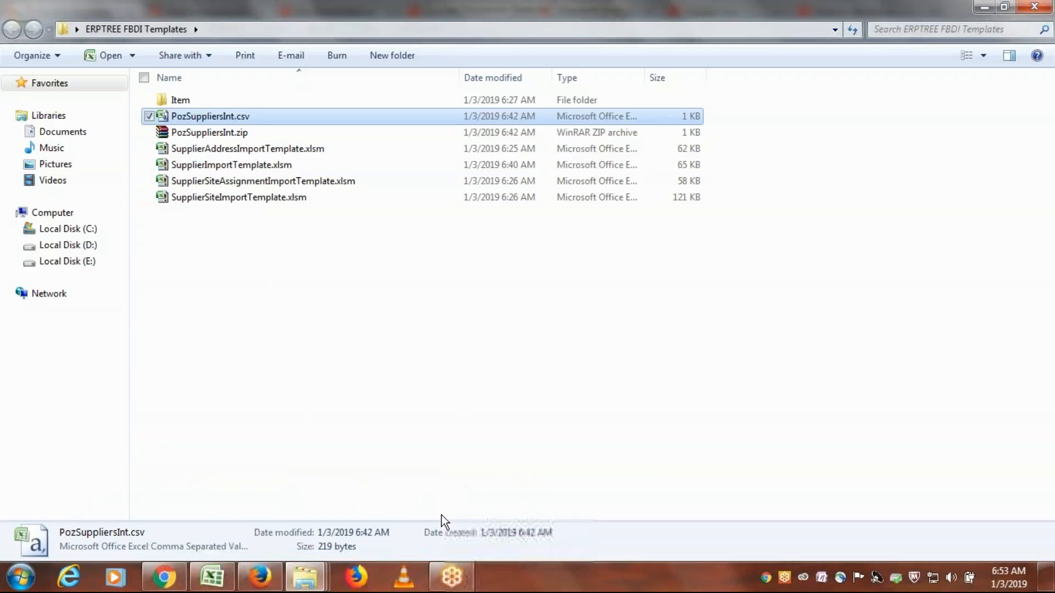
pyautogui.doubleClick(261, 117)
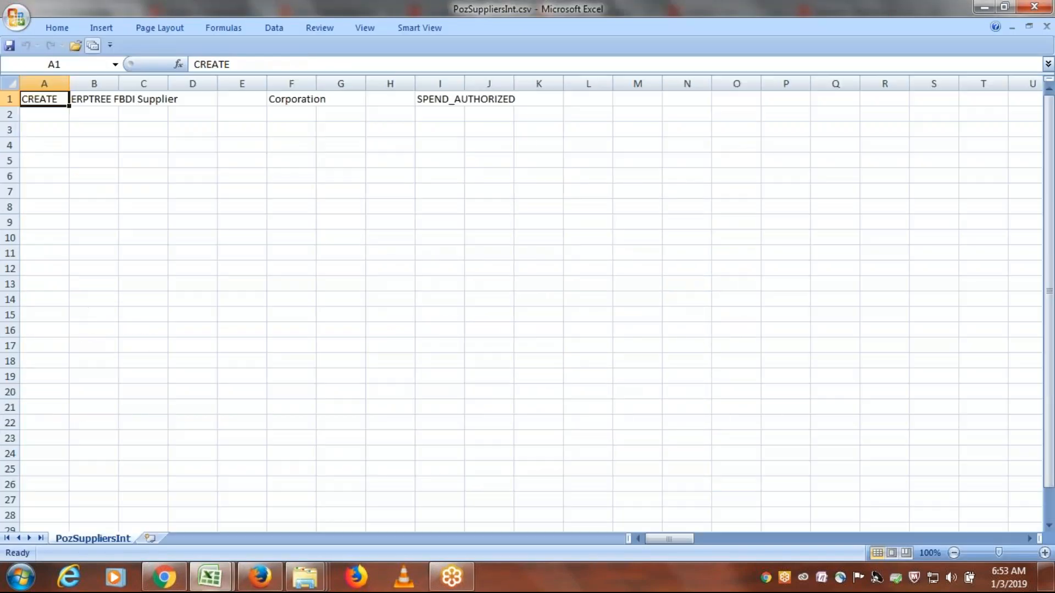
pyautogui.click(456, 100)
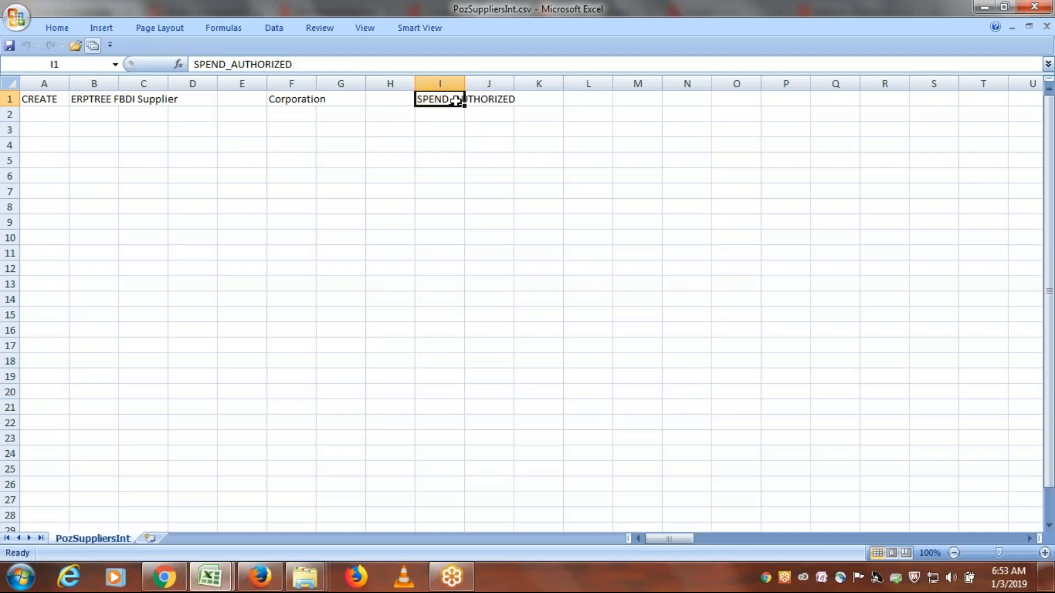
pyautogui.press('Delete')
pyautogui.write('dsjflksdj')
pyautogui.hotkey('ctrl', 's')
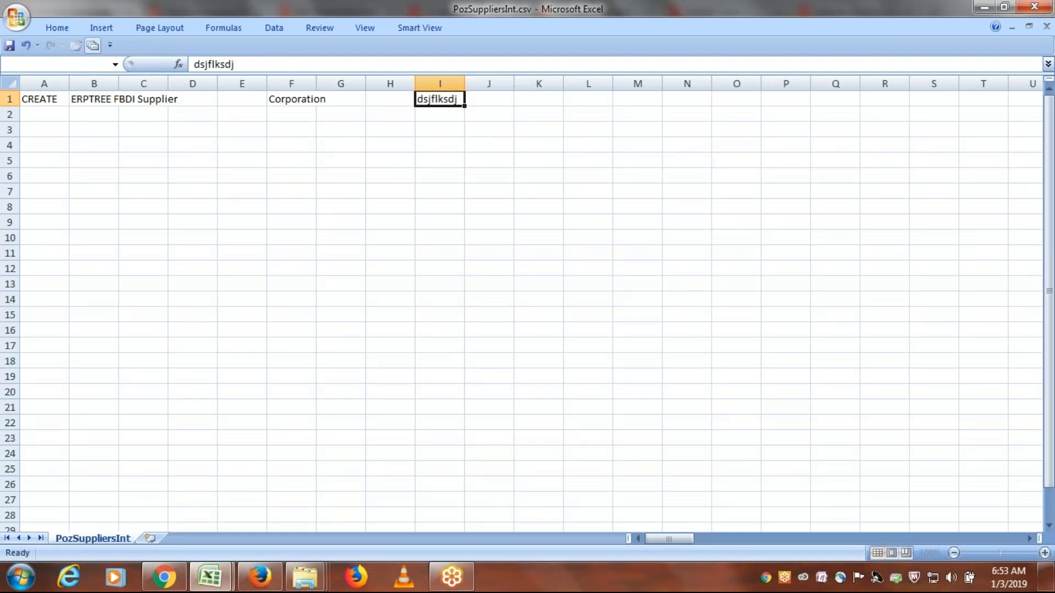
pyautogui.press('Return')
pyautogui.click(1034, 6)
pyautogui.click(477, 332)
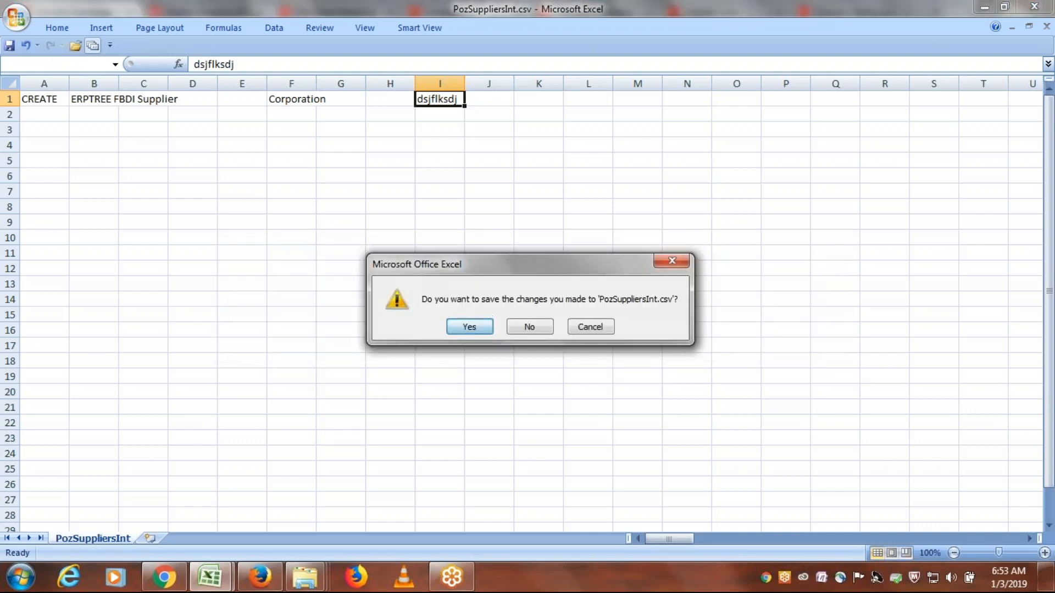
pyautogui.click(460, 339)
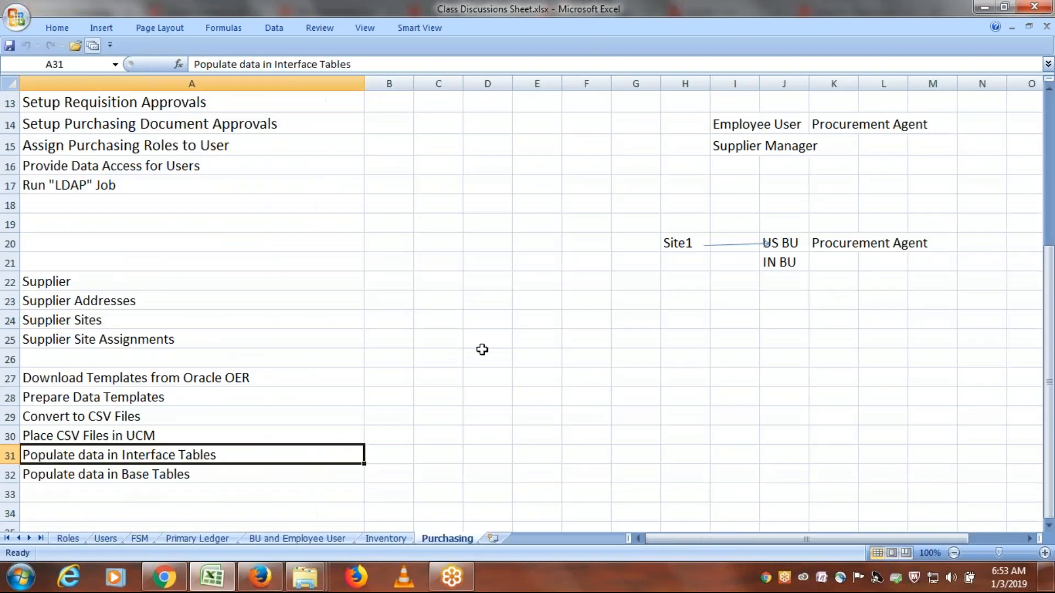
# - Delete PozSuppliersInt.csv from inside the PozSuppliersInt.zip archive and refresh the ERPTREE FBDI Templates folder
pyautogui.click(304, 582)
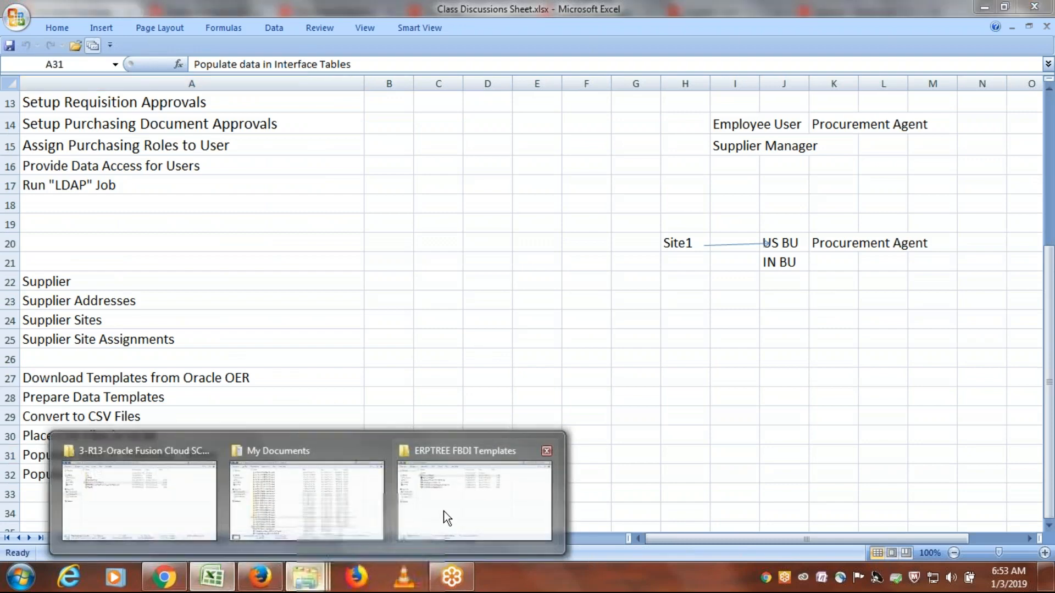
pyautogui.click(443, 516)
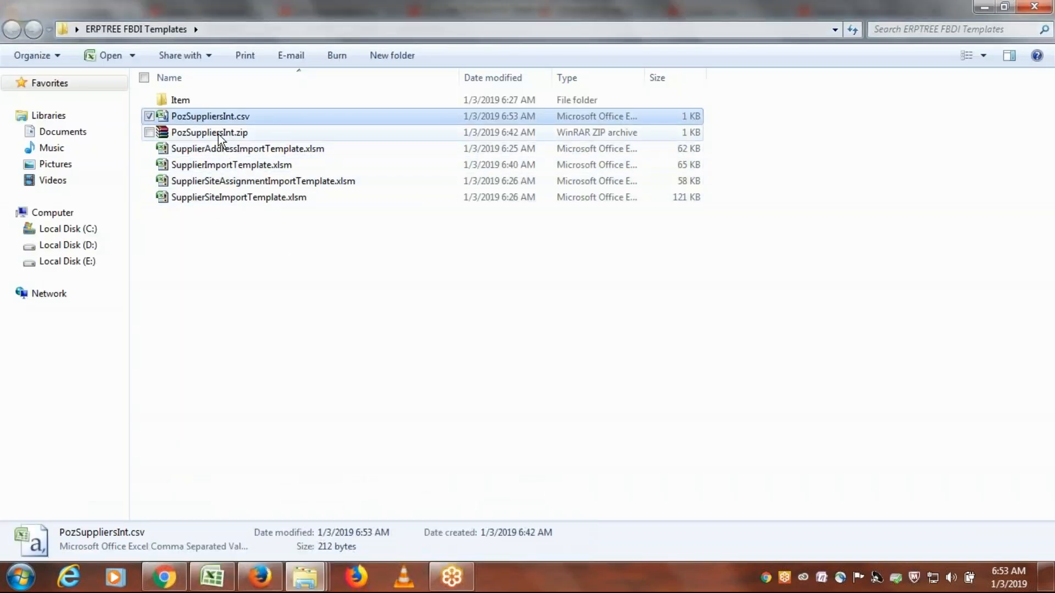
pyautogui.click(220, 135)
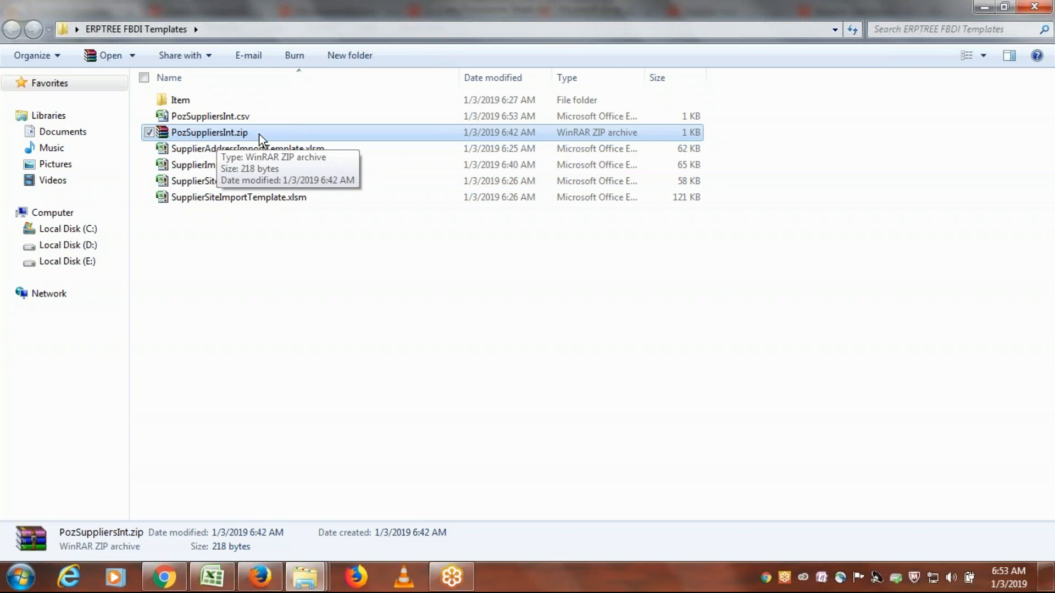
pyautogui.doubleClick(219, 133)
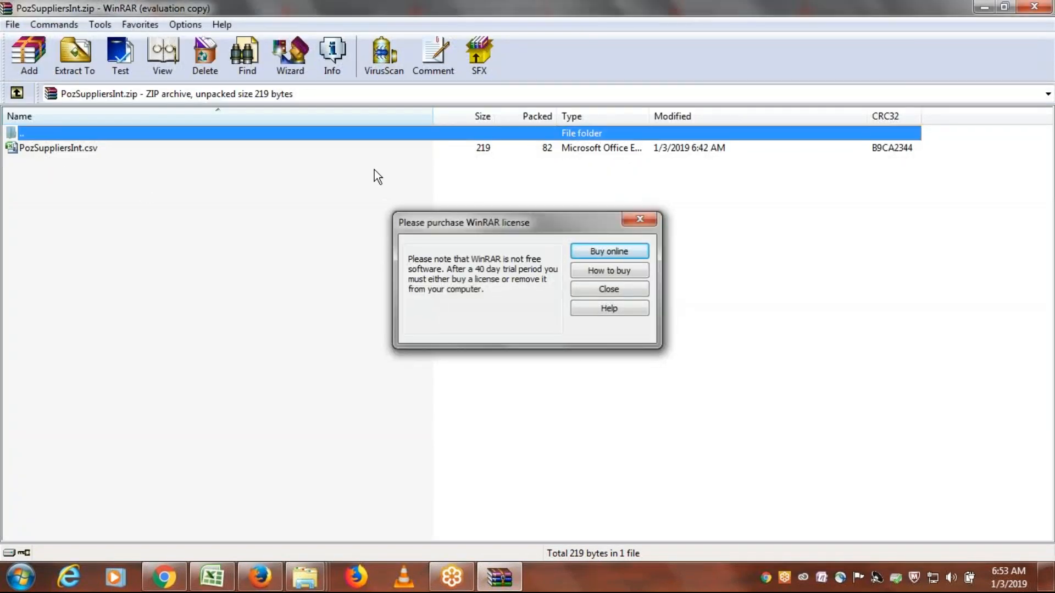
pyautogui.press('Escape')
pyautogui.click(83, 146)
pyautogui.press('Delete')
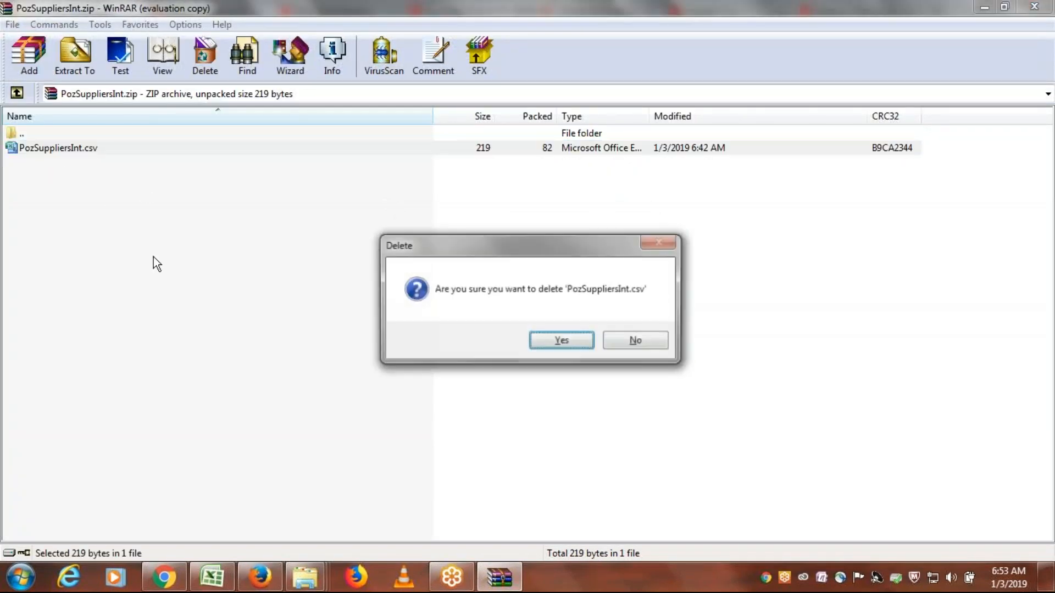
pyautogui.press('Return')
pyautogui.click(1036, 7)
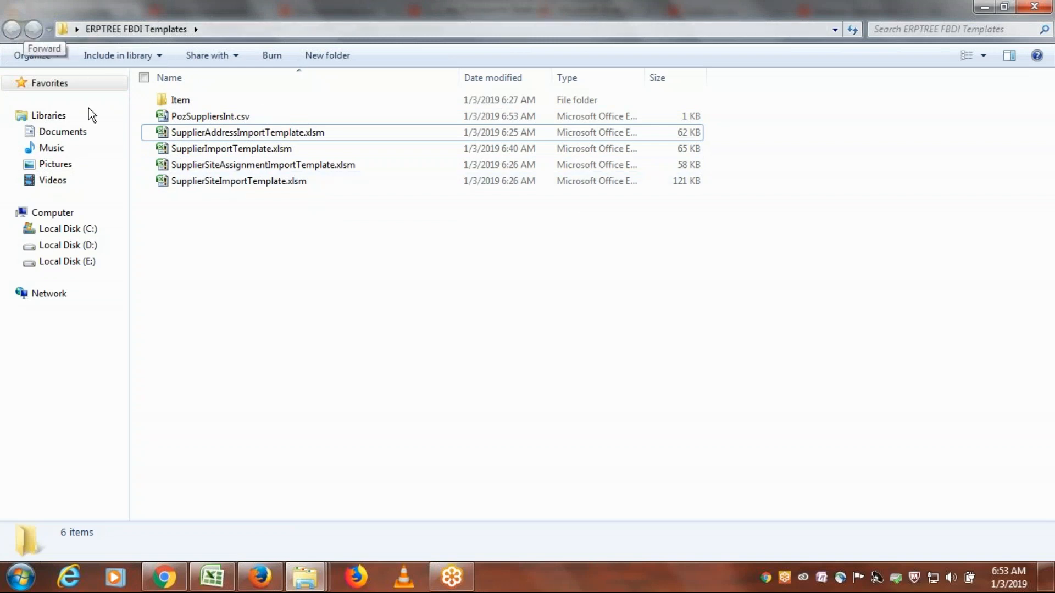
pyautogui.rightClick(130, 221)
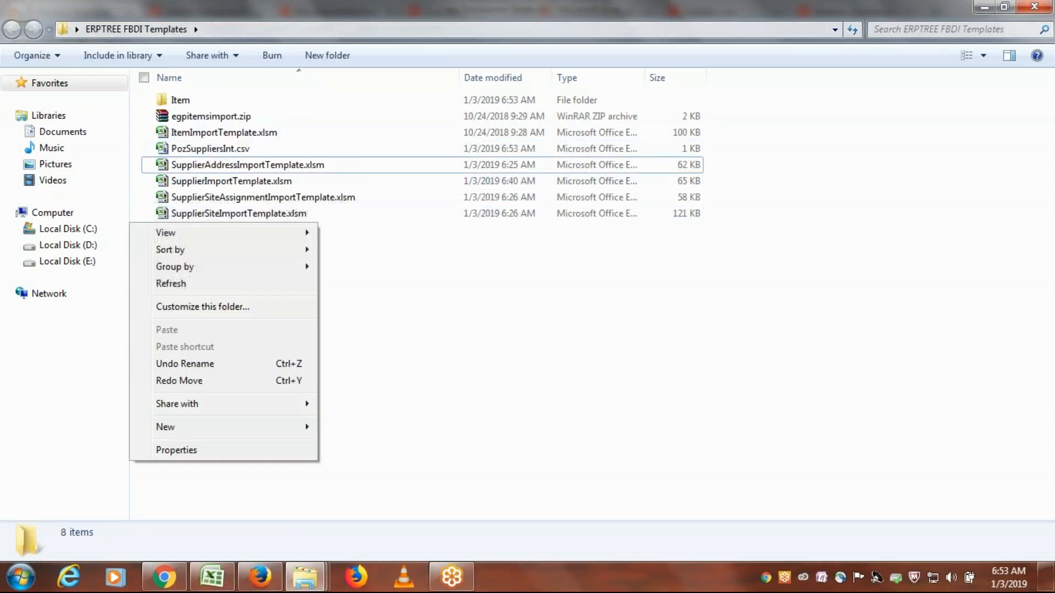
pyautogui.click(235, 283)
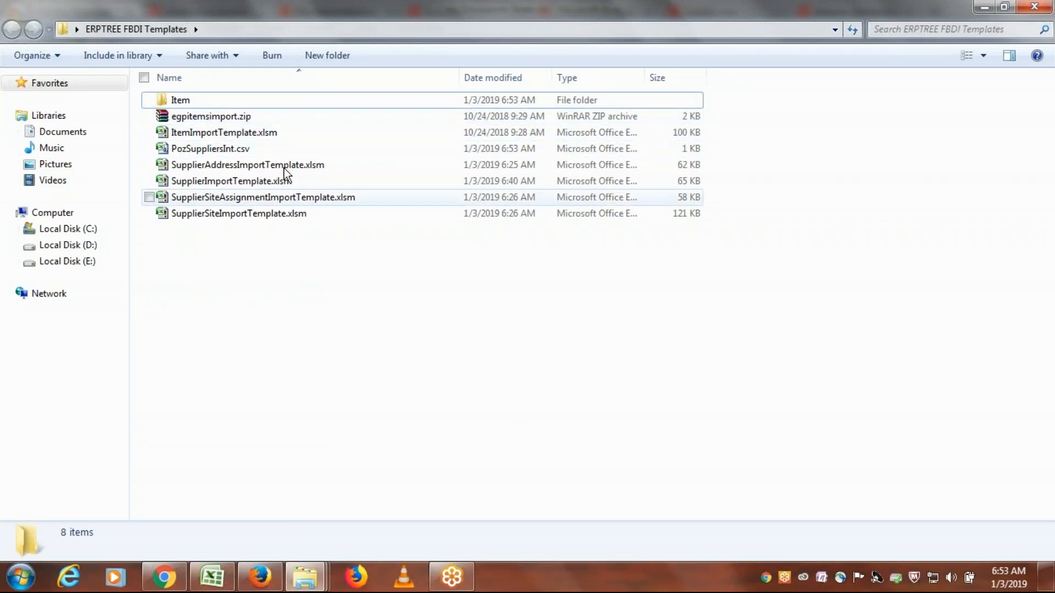
# - Create a new WinRAR ZIP archive named SUPPLIER.zip in the ERPTREE FBDI Templates folder
pyautogui.rightClick(279, 240)
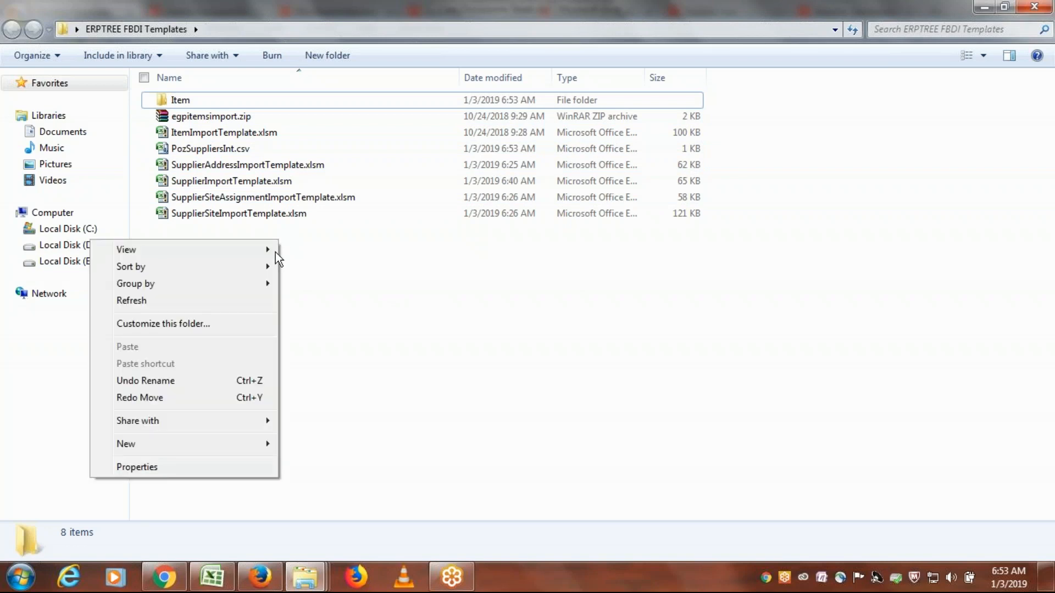
pyautogui.moveTo(217, 290)
pyautogui.moveTo(173, 445)
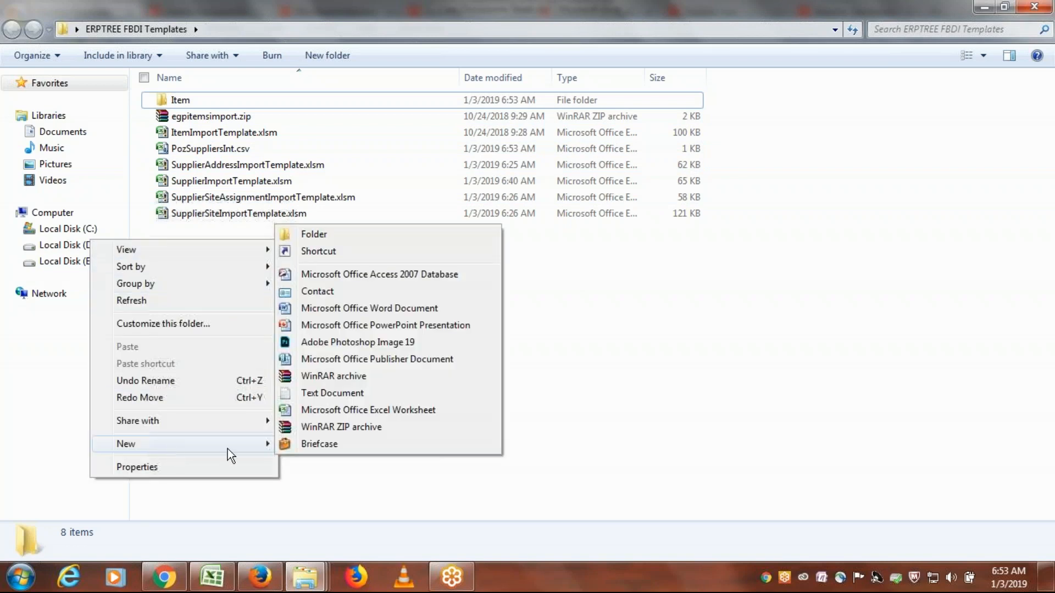
pyautogui.click(381, 426)
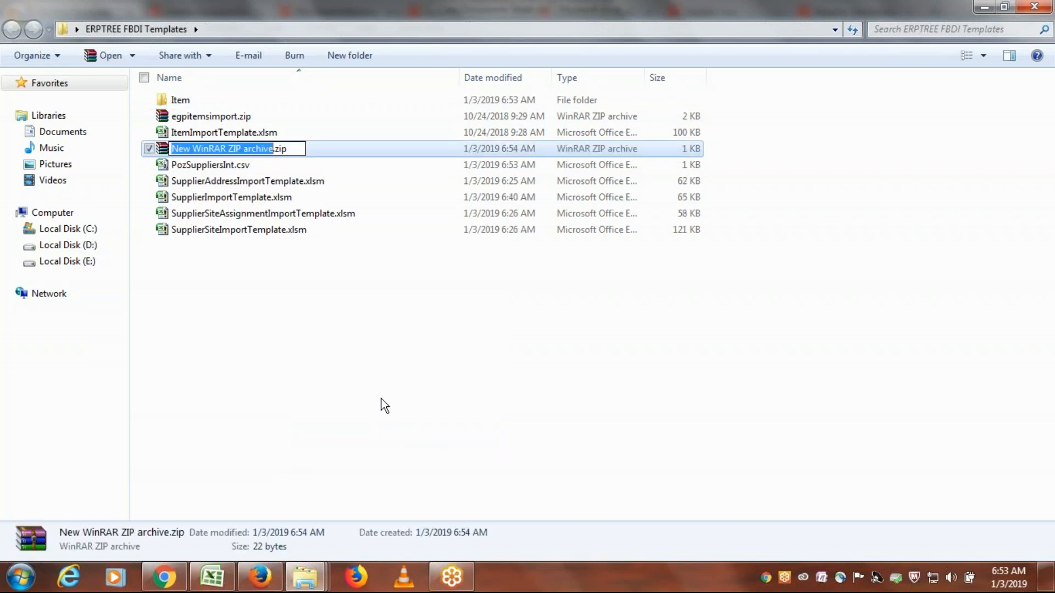
pyautogui.write('S')
pyautogui.write('UPPLIER')
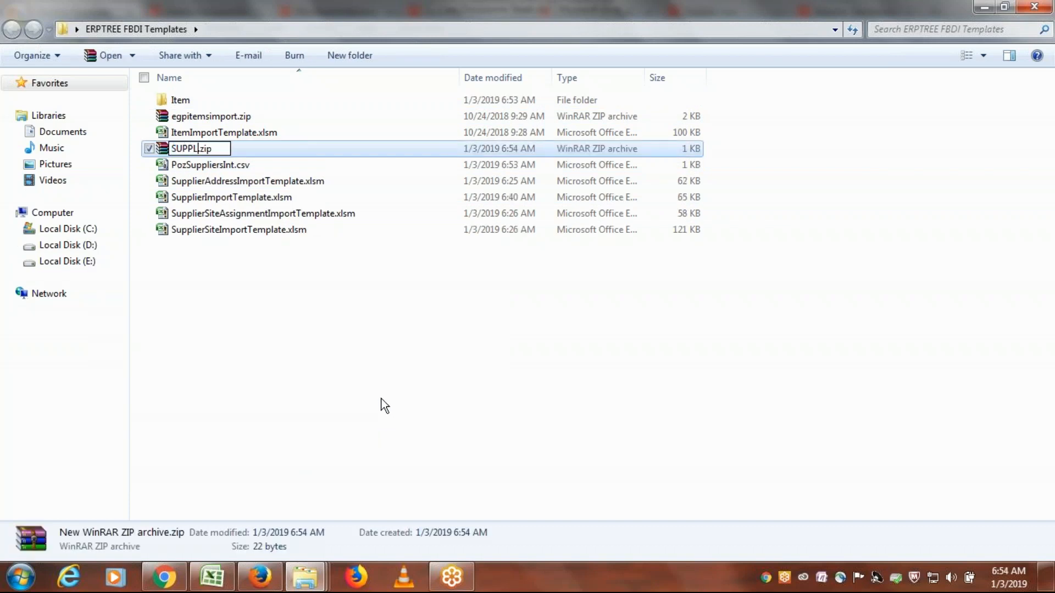
pyautogui.click(344, 326)
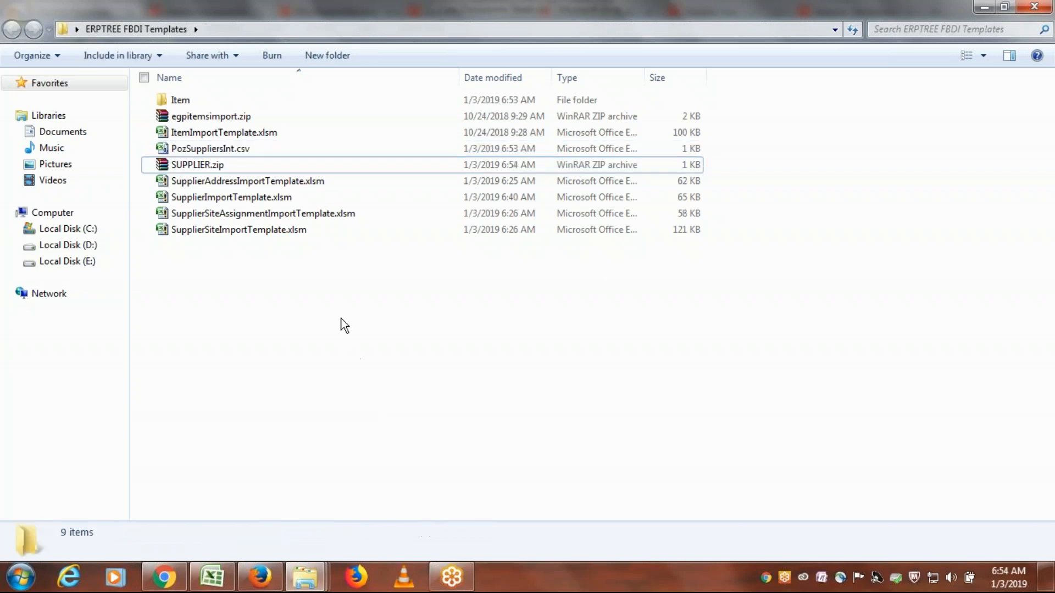
# - Open PozSuppliersInt.csv to check the value in cell I1, close it, and return to the ERPTREE FBDI Templates folder
pyautogui.doubleClick(233, 151)
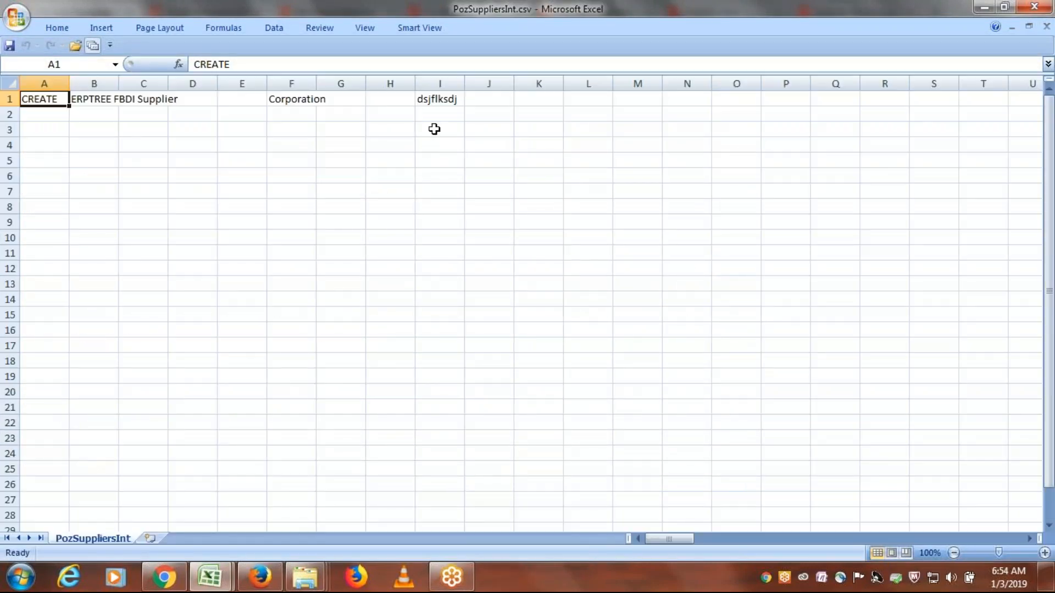
pyautogui.click(438, 98)
pyautogui.click(1034, 8)
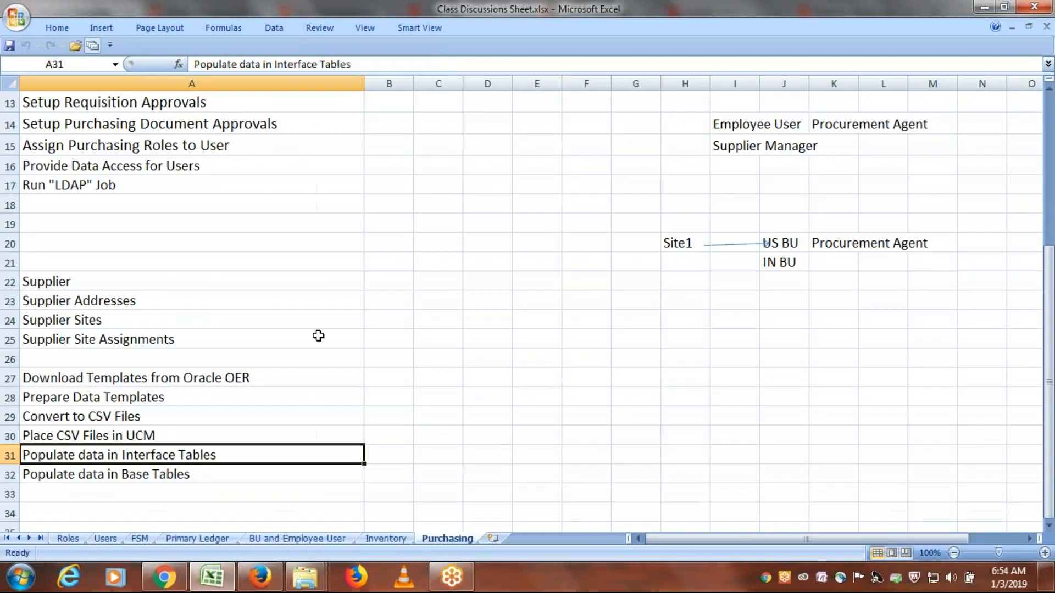
pyautogui.hotkey('alt', 'Tab')
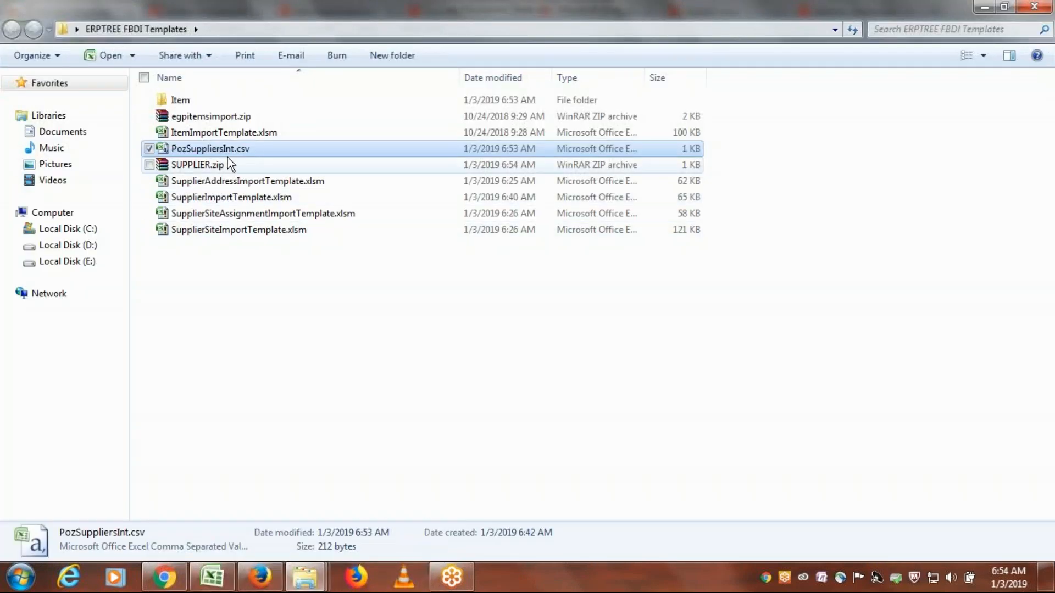
# - Add PozSuppliersInt.csv to SUPPLIER.zip, check the archive's contents, and refresh the ERPTREE FBDI Templates folder
pyautogui.moveTo(230, 151); pyautogui.dragTo(230, 159)
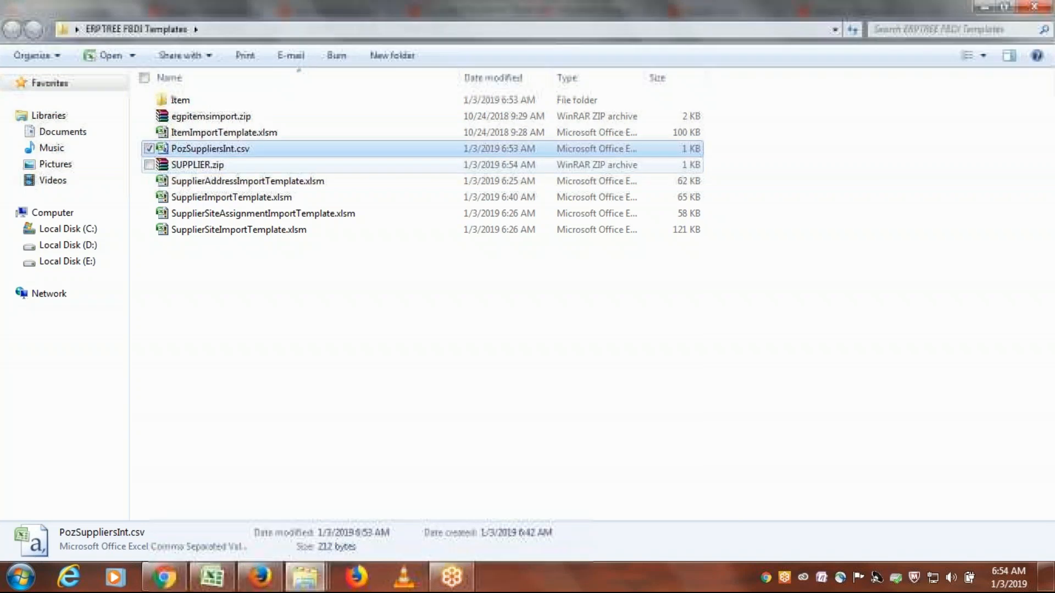
pyautogui.doubleClick(211, 166)
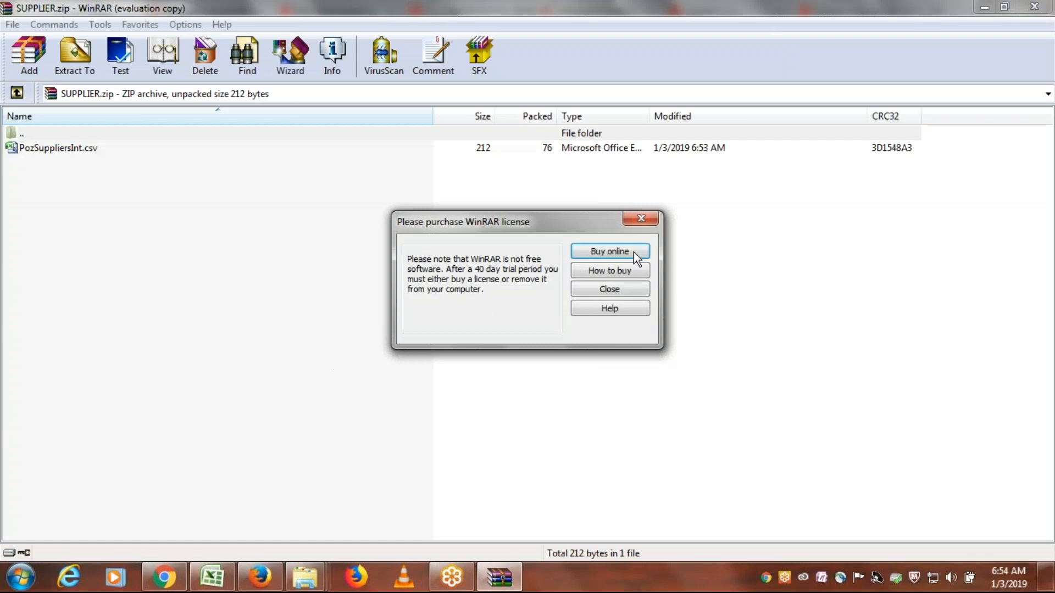
pyautogui.click(642, 219)
pyautogui.click(1032, 7)
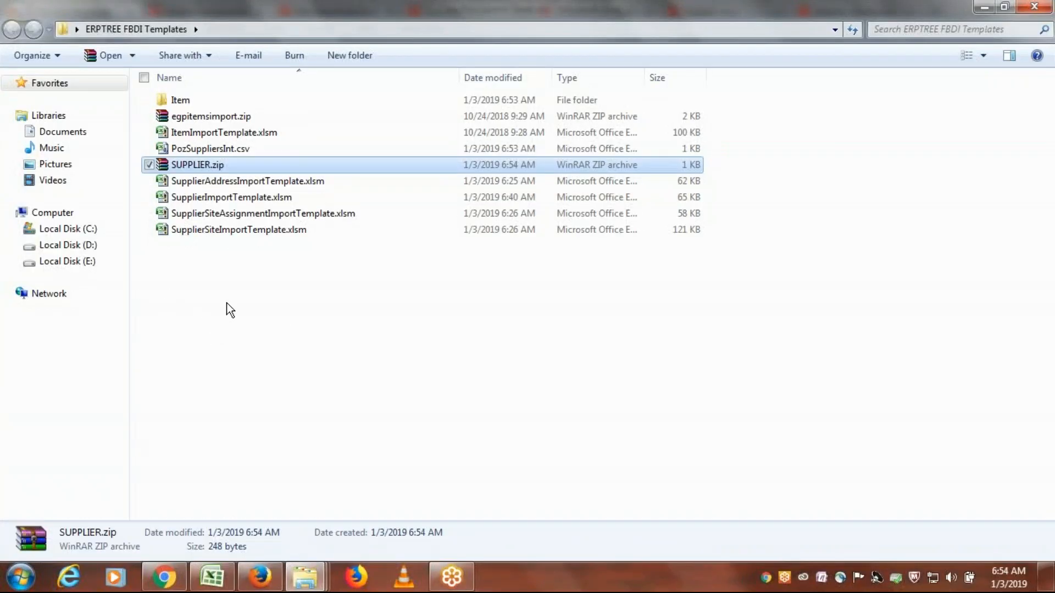
pyautogui.rightClick(491, 279)
pyautogui.click(384, 339)
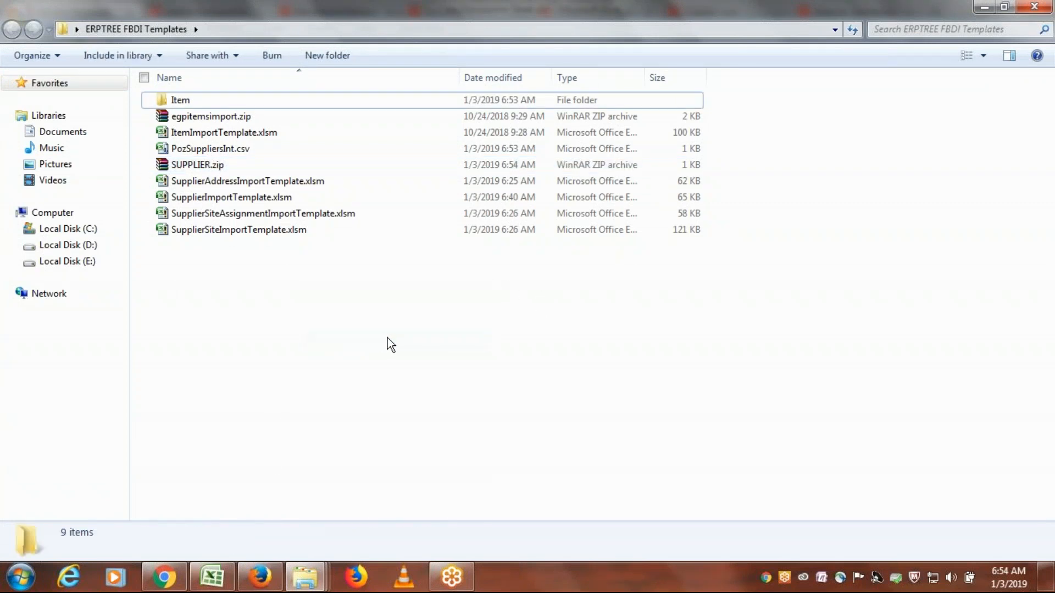
pyautogui.click(201, 165)
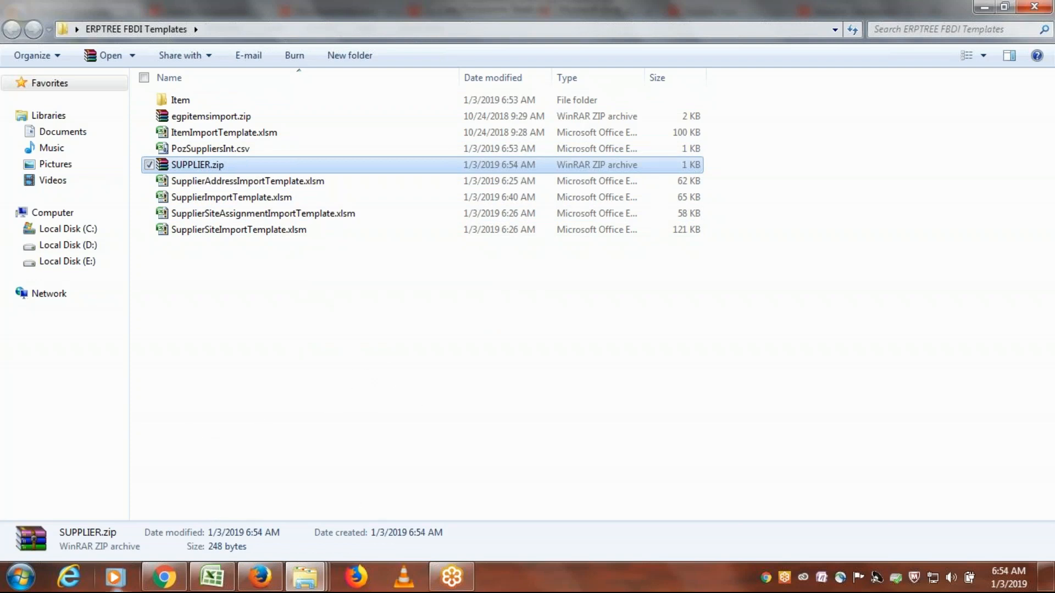
# - Switch to Firefox, refresh the process list, and examine the Log and Output details of Load File to Interface and Load Interface File for Import
pyautogui.click(258, 578)
pyautogui.click(593, 271)
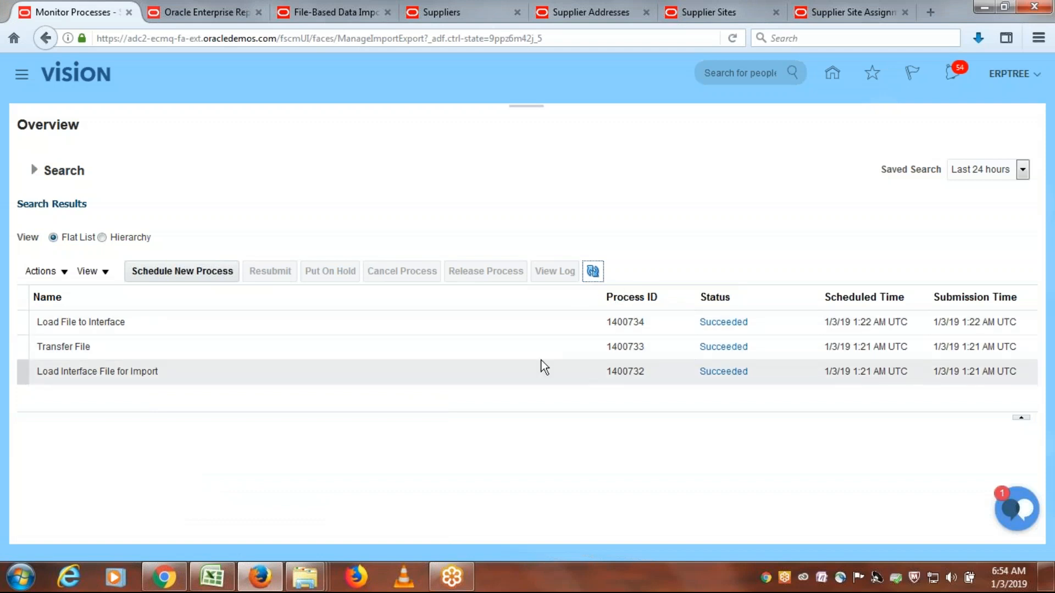
pyautogui.click(146, 324)
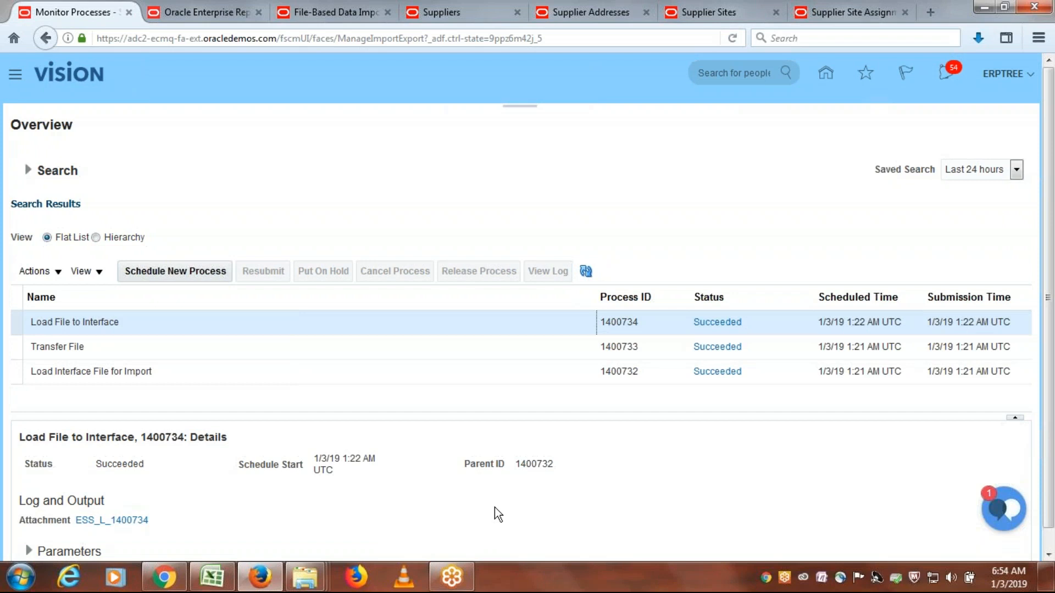
pyautogui.moveTo(28, 483); pyautogui.dragTo(106, 480)
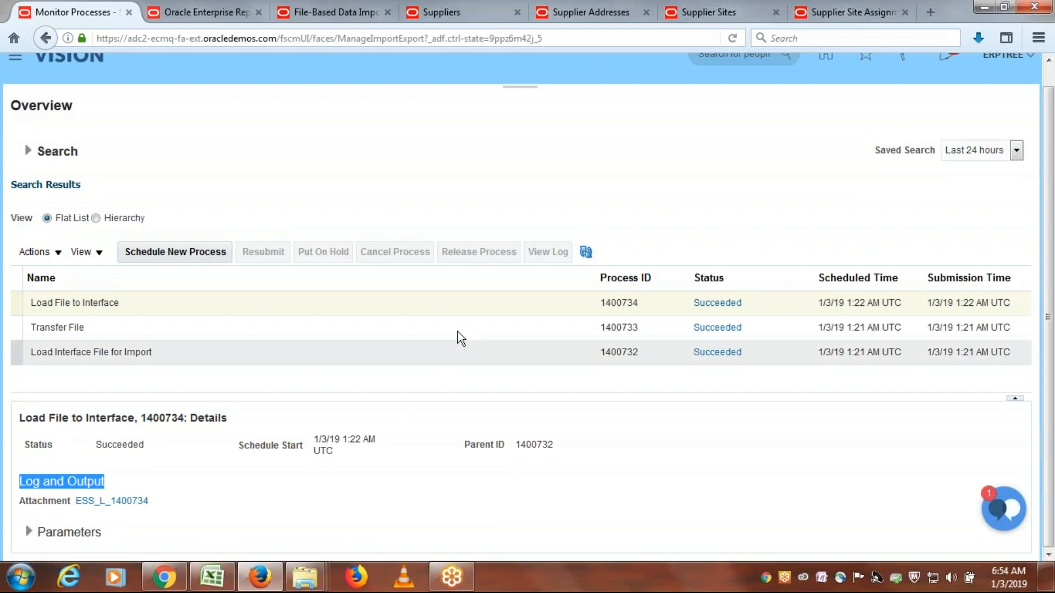
pyautogui.click(144, 357)
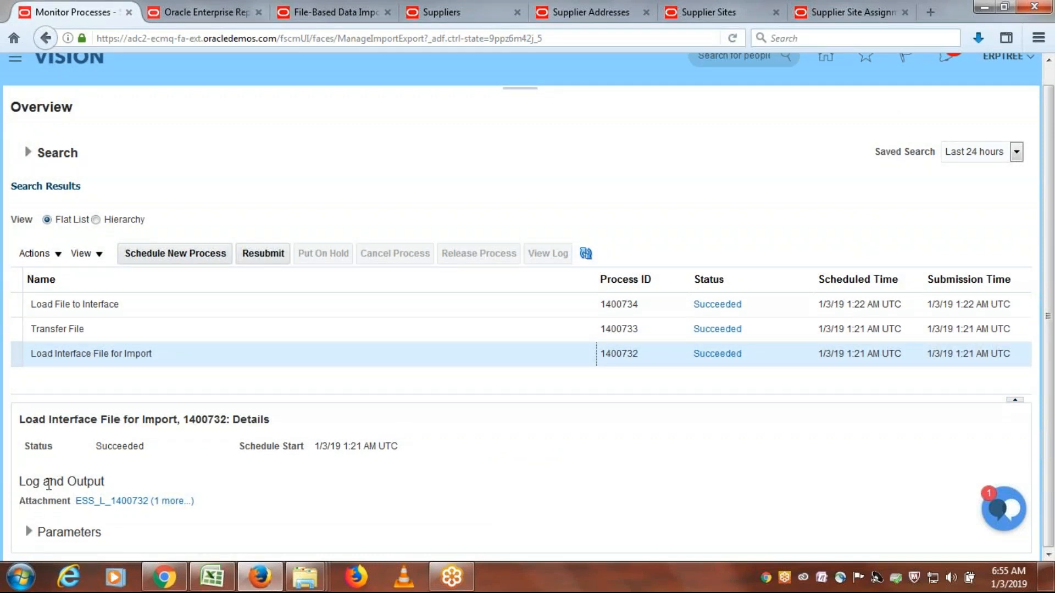
pyautogui.moveTo(17, 481); pyautogui.dragTo(103, 482)
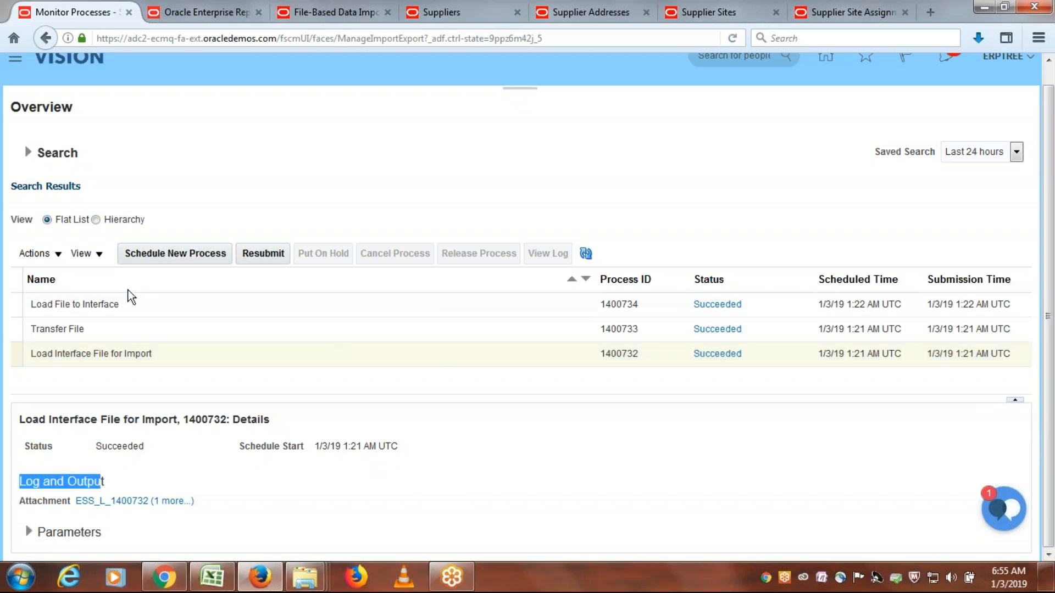
pyautogui.click(124, 310)
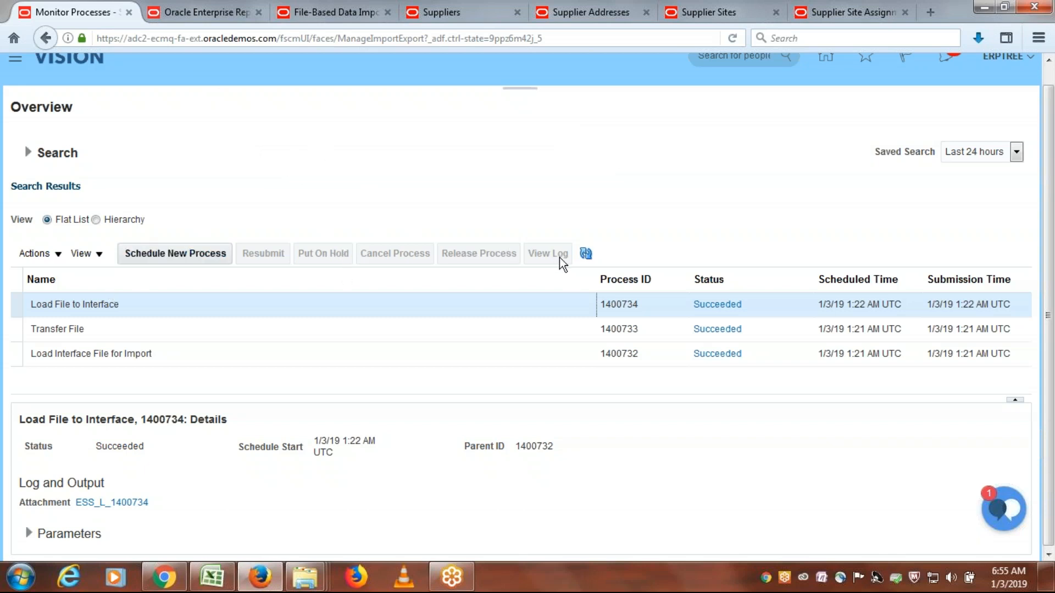
pyautogui.click(586, 253)
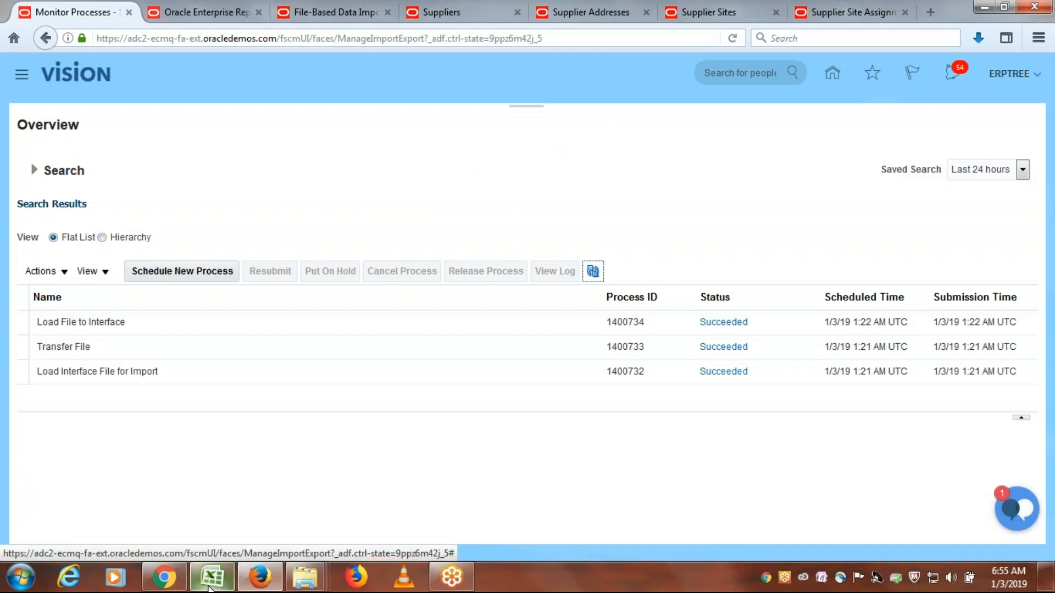
# - Review the base table step in the Class Discussions Sheet and the scheduled process and table names on the Oracle Suppliers documentation page
pyautogui.click(212, 576)
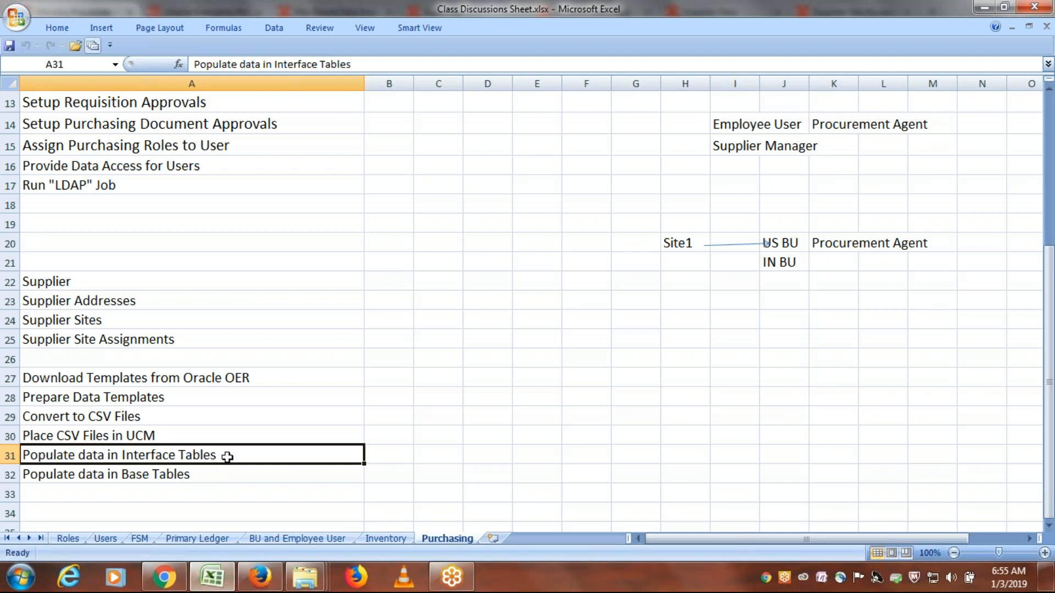
pyautogui.click(200, 475)
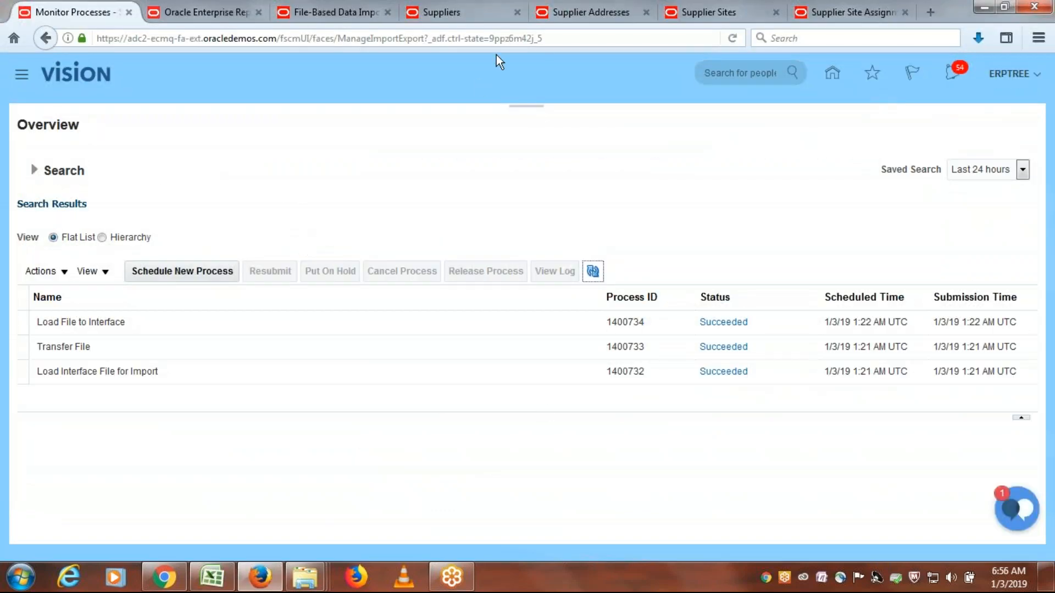
pyautogui.click(470, 11)
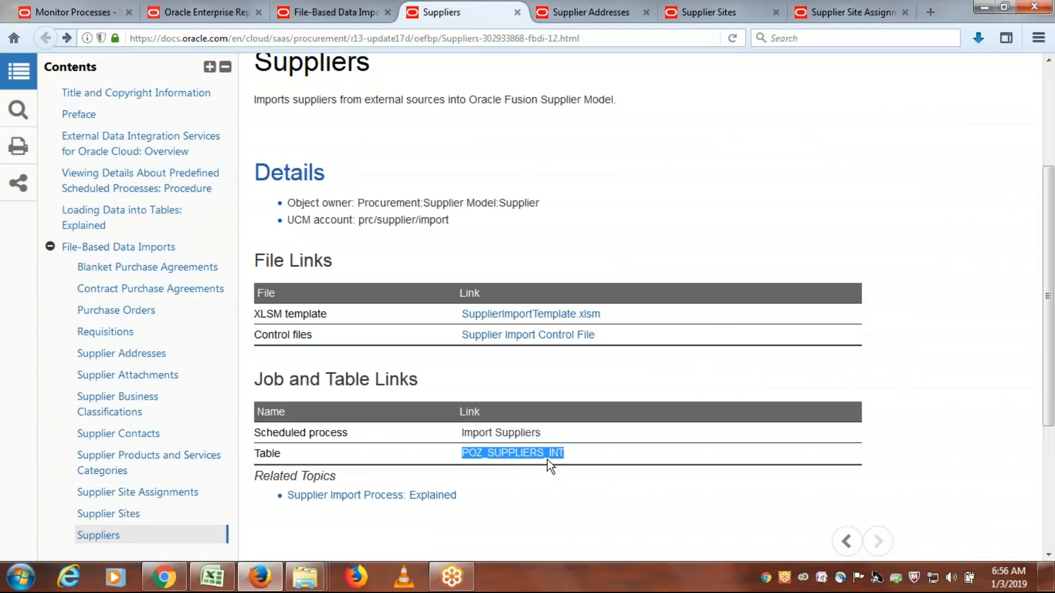
pyautogui.moveTo(544, 434); pyautogui.dragTo(462, 434)
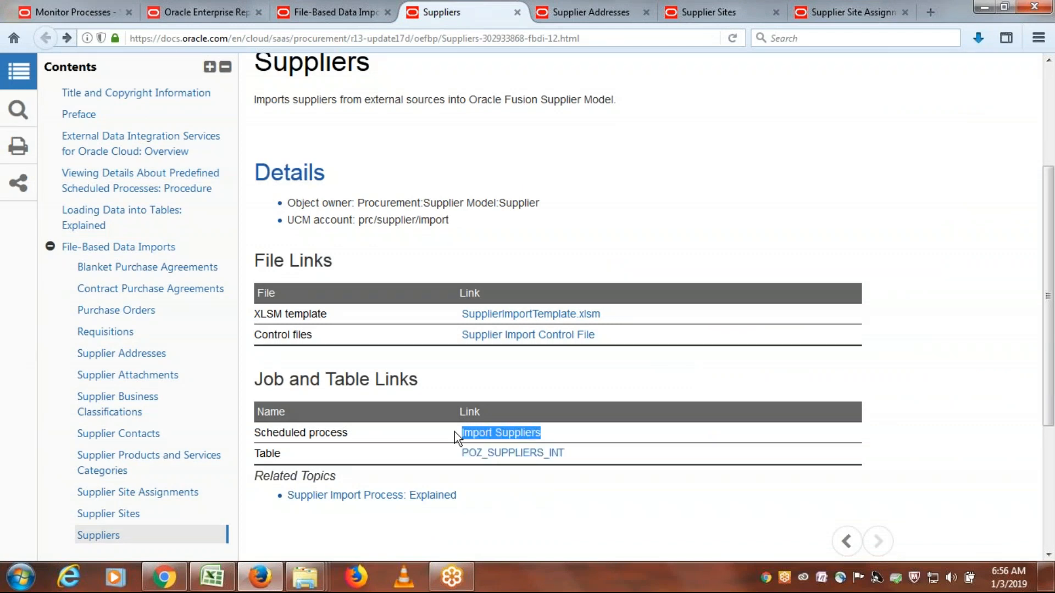
pyautogui.moveTo(581, 453); pyautogui.dragTo(461, 454)
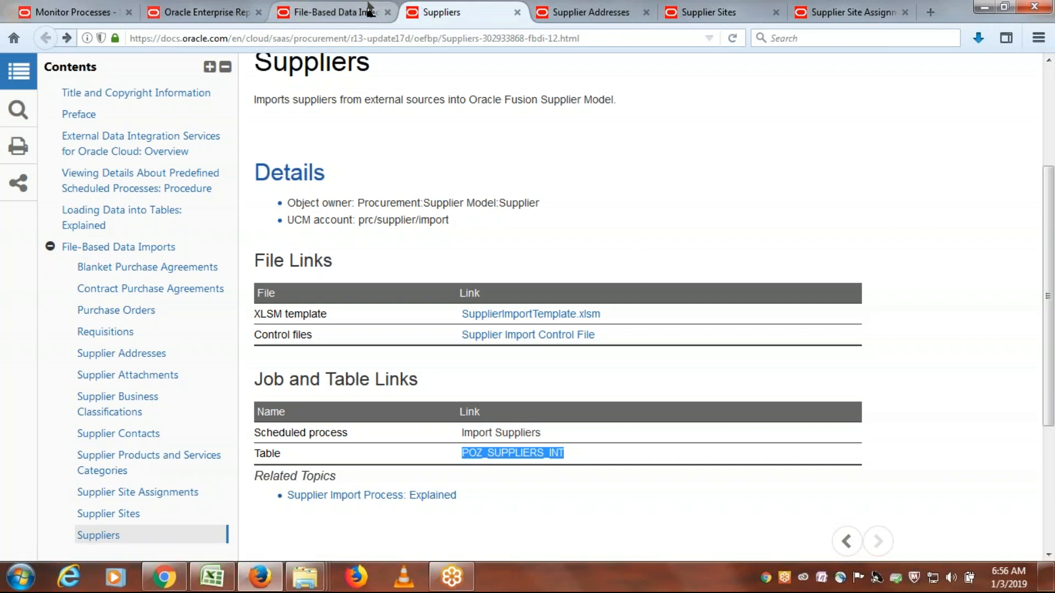
pyautogui.click(83, 11)
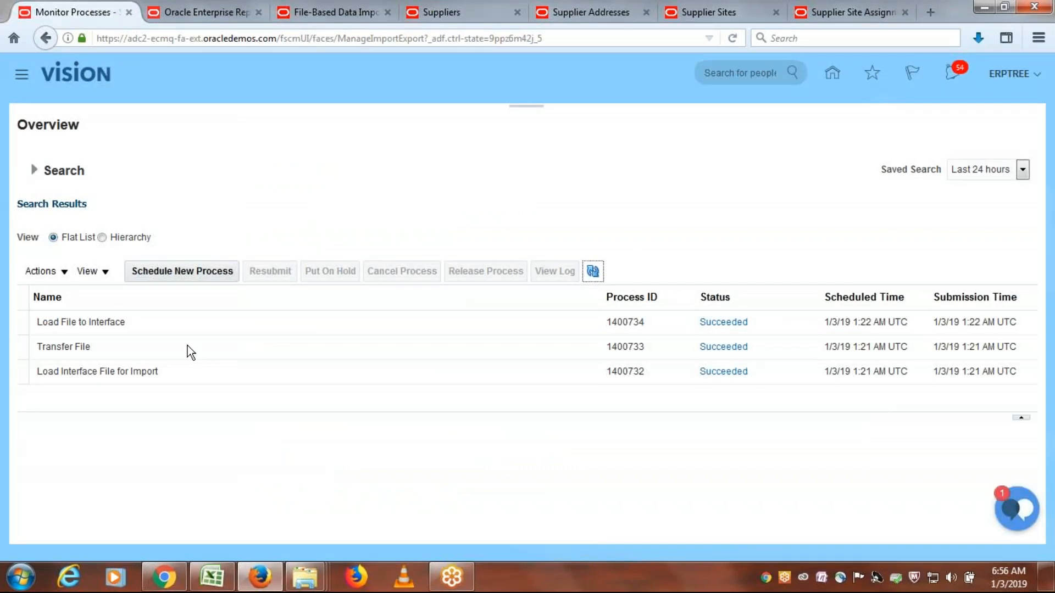
# - Discard the new request for Load Interface File for Import and go to the Scheduled Processes work area
pyautogui.click(185, 269)
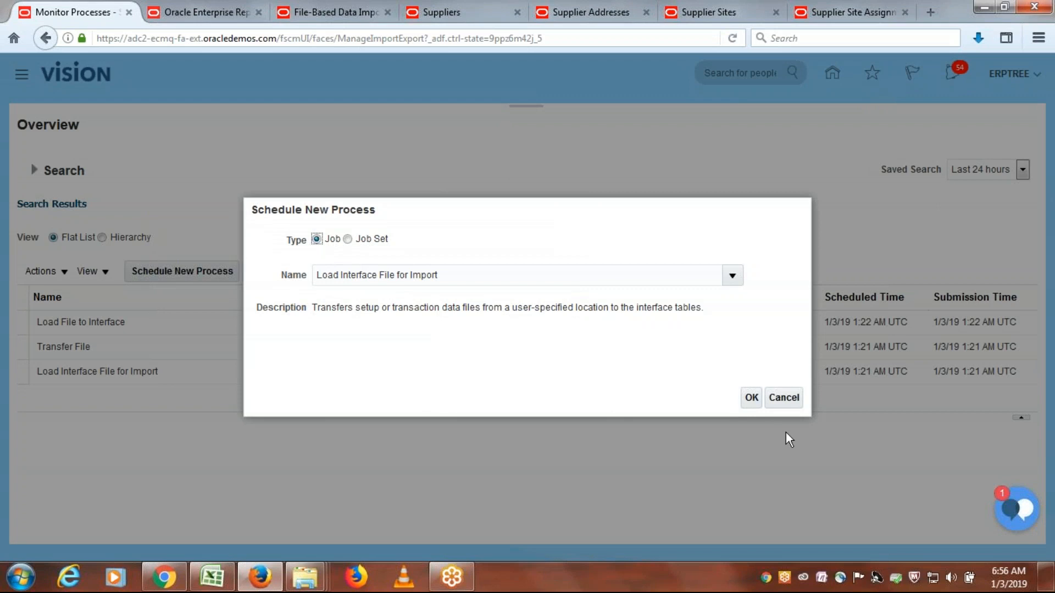
pyautogui.click(793, 404)
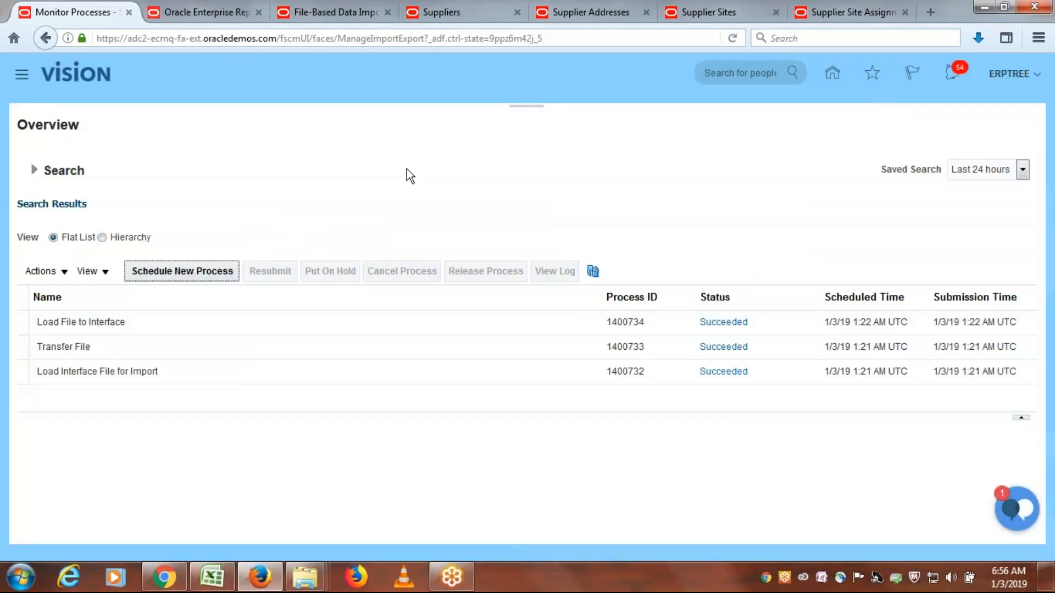
pyautogui.click(21, 74)
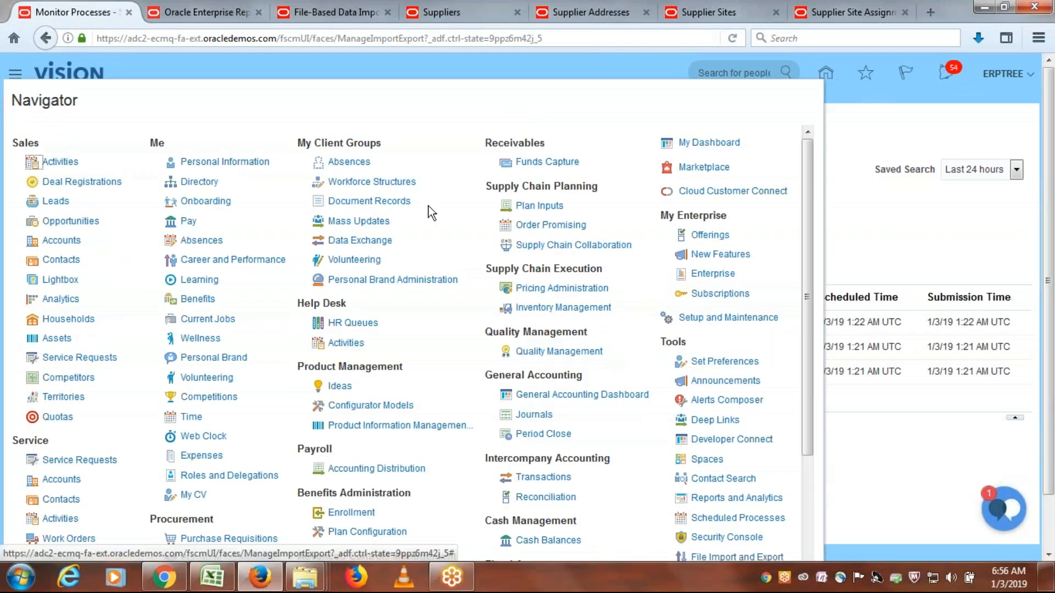
pyautogui.moveTo(806, 304); pyautogui.dragTo(814, 379)
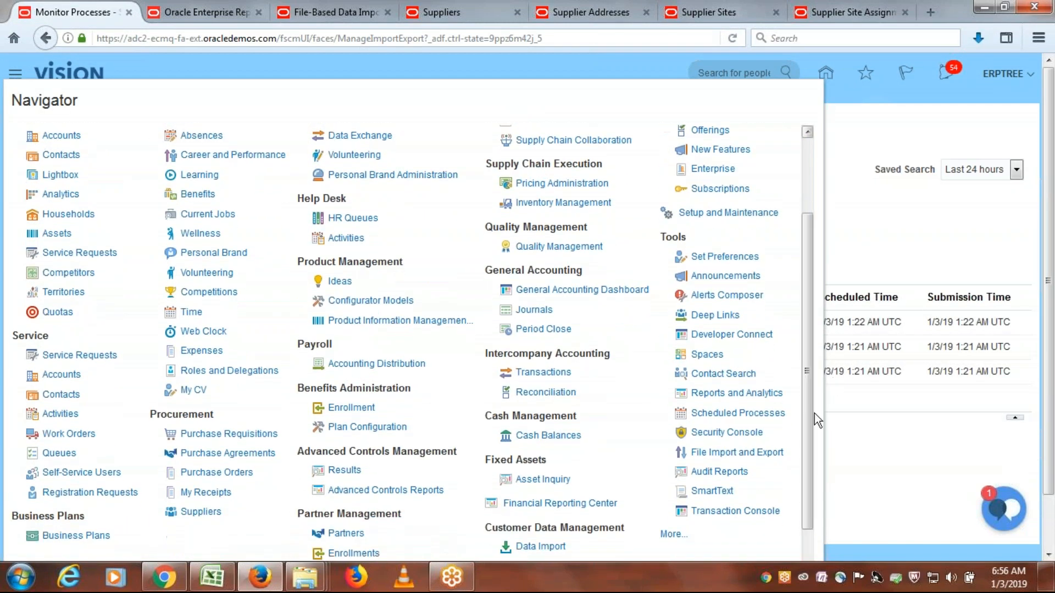
pyautogui.click(786, 412)
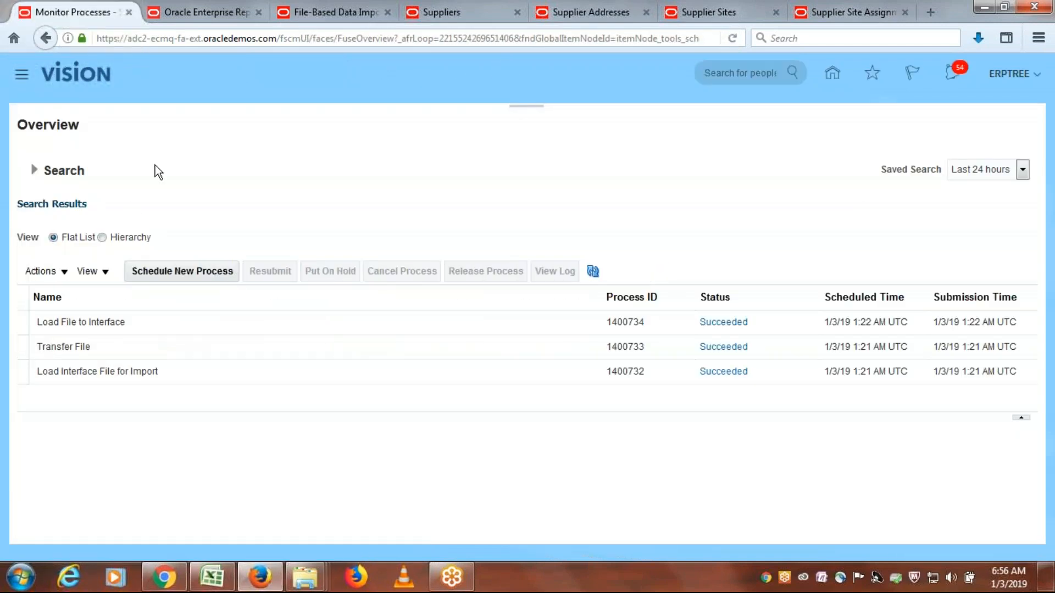
# - Start a new scheduled process request, search the job names for "Import Su", and choose Import Suppliers
pyautogui.click(180, 270)
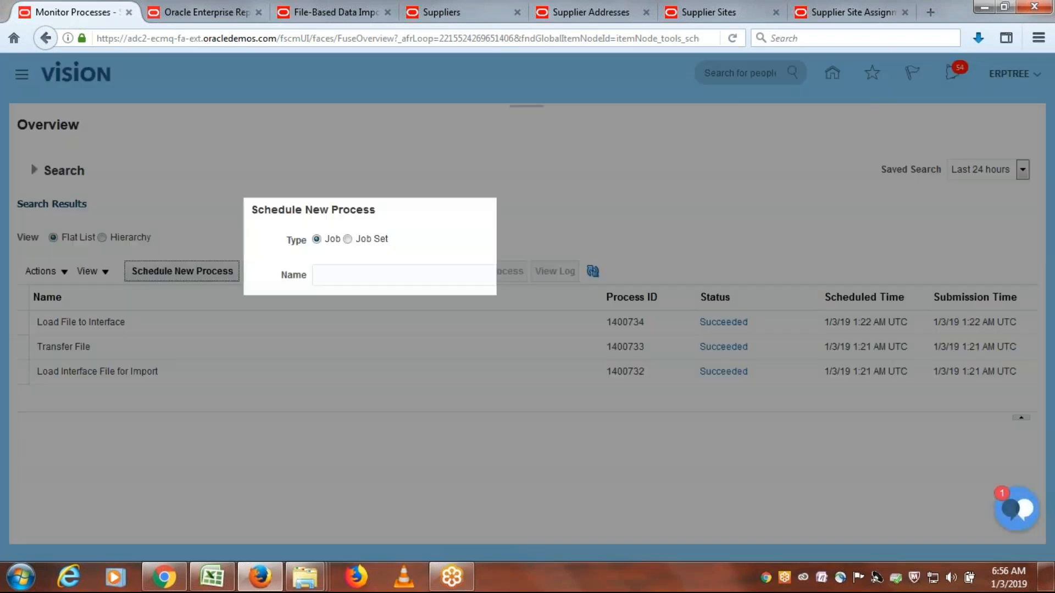
pyautogui.click(409, 280)
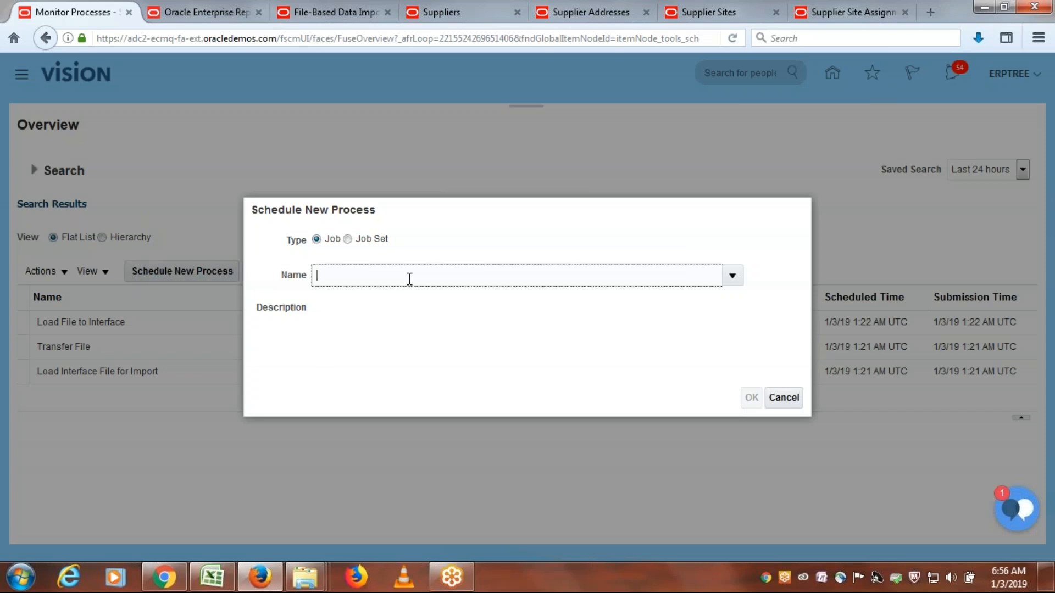
pyautogui.write('Import Su')
pyautogui.press('Tab')
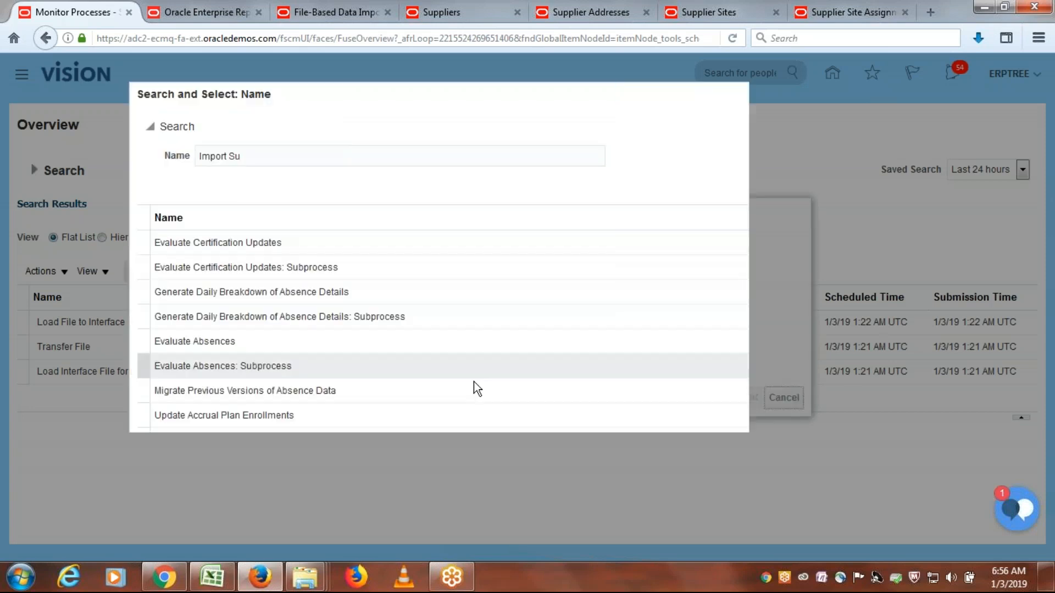
pyautogui.click(848, 184)
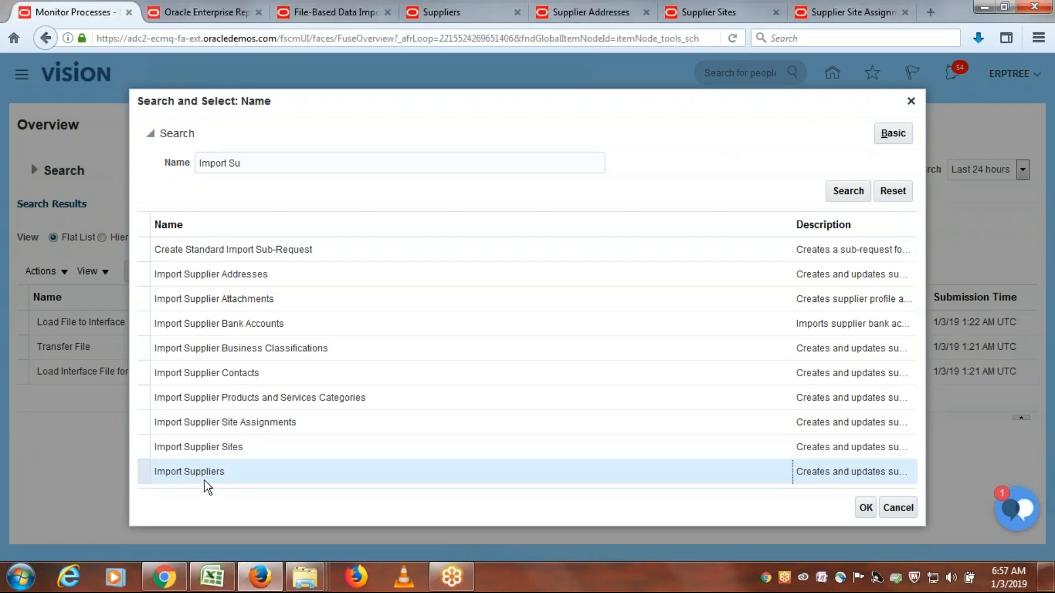
pyautogui.click(868, 513)
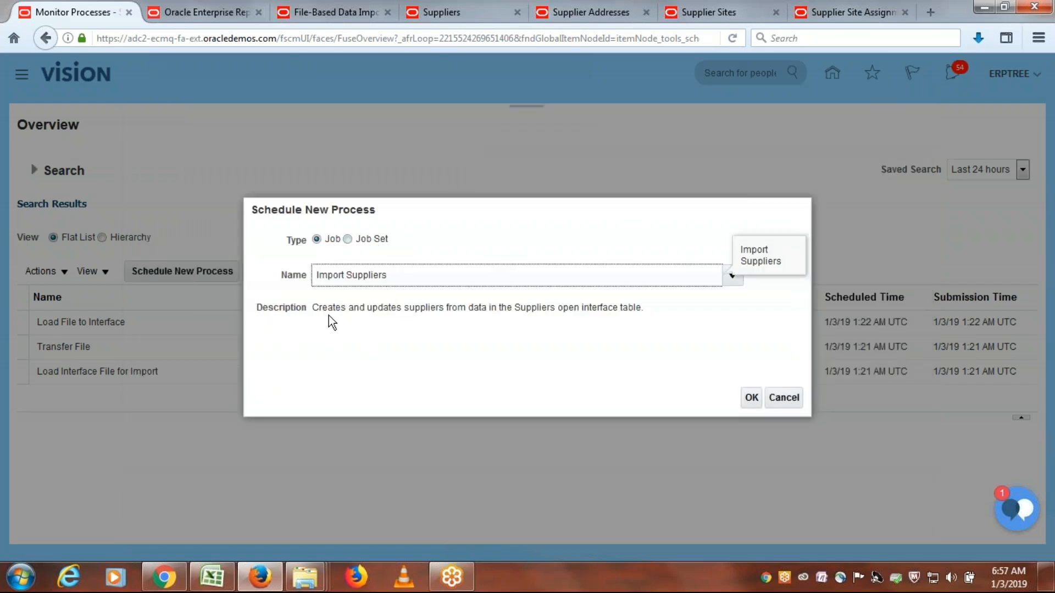
# - Review the description of the Import Suppliers job and accept the job to open its process details
pyautogui.moveTo(316, 310); pyautogui.dragTo(515, 312)
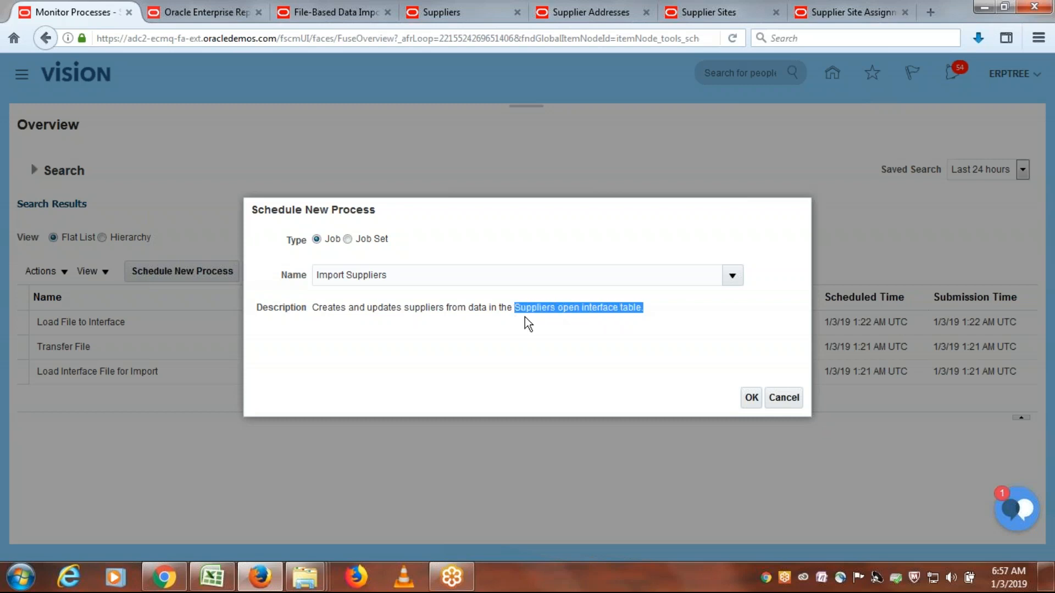
pyautogui.moveTo(318, 308); pyautogui.dragTo(447, 309)
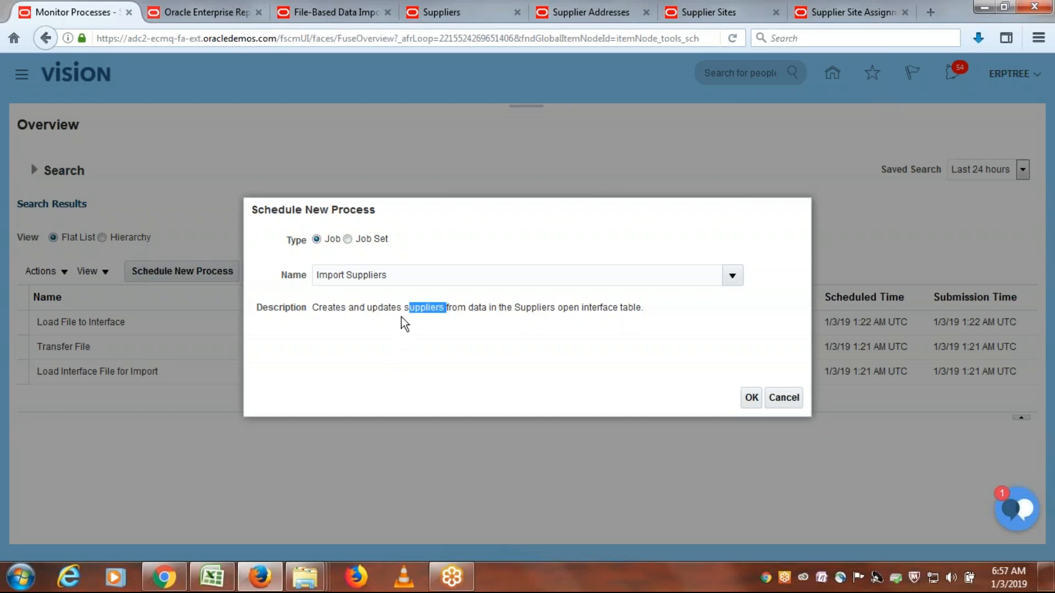
pyautogui.click(639, 367)
pyautogui.click(752, 397)
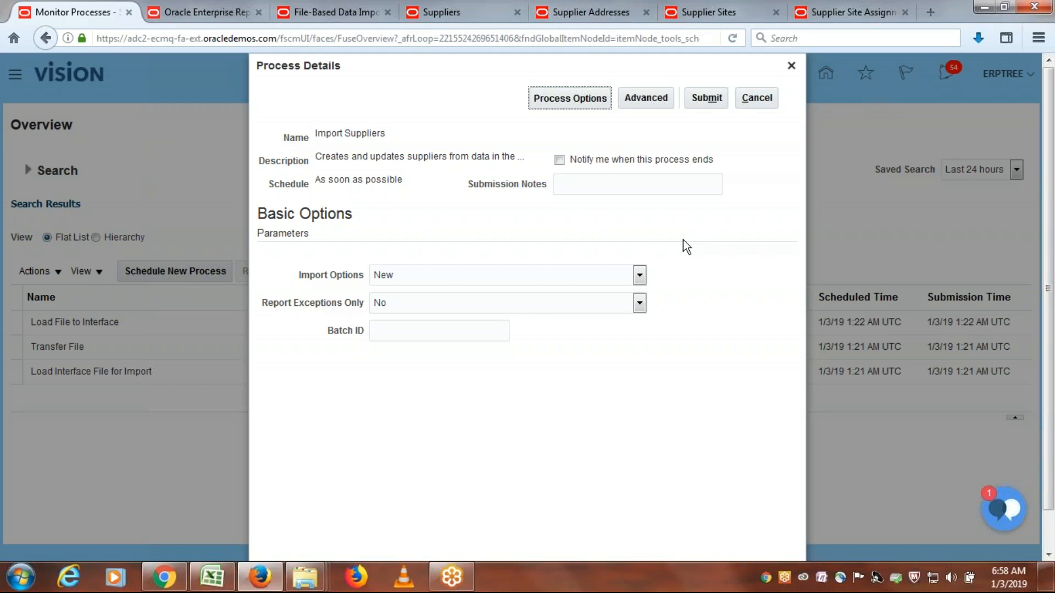
# - Set the Import Options parameter of the Import Suppliers request to Rejected
pyautogui.click(640, 275)
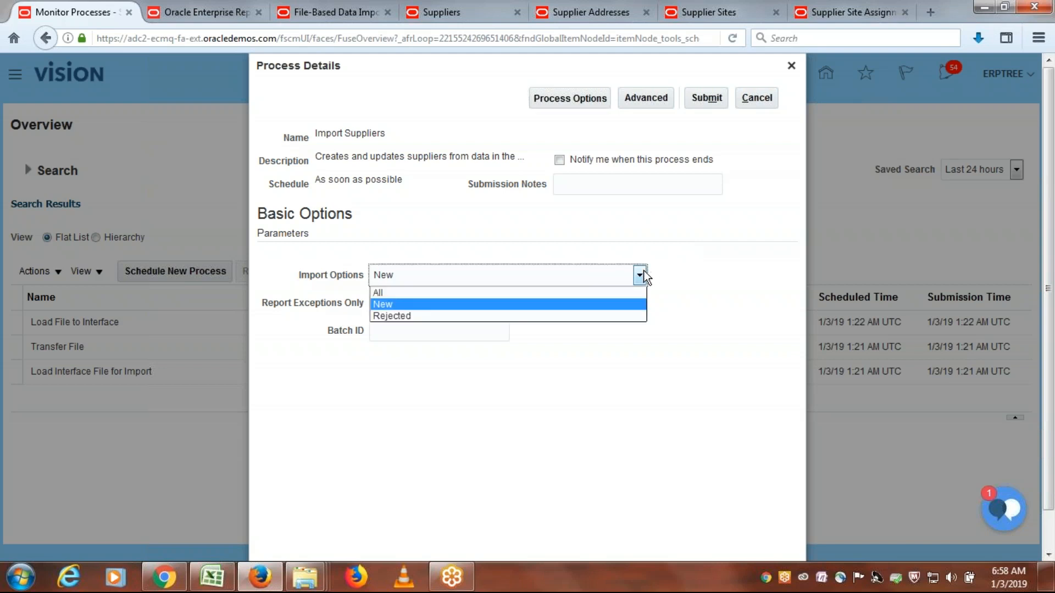
pyautogui.click(505, 317)
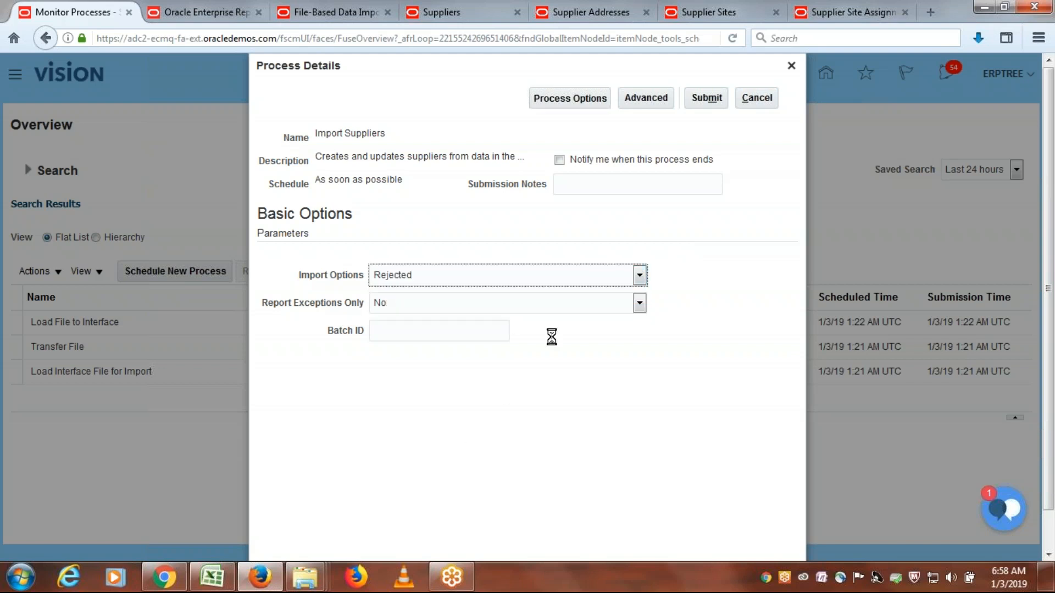
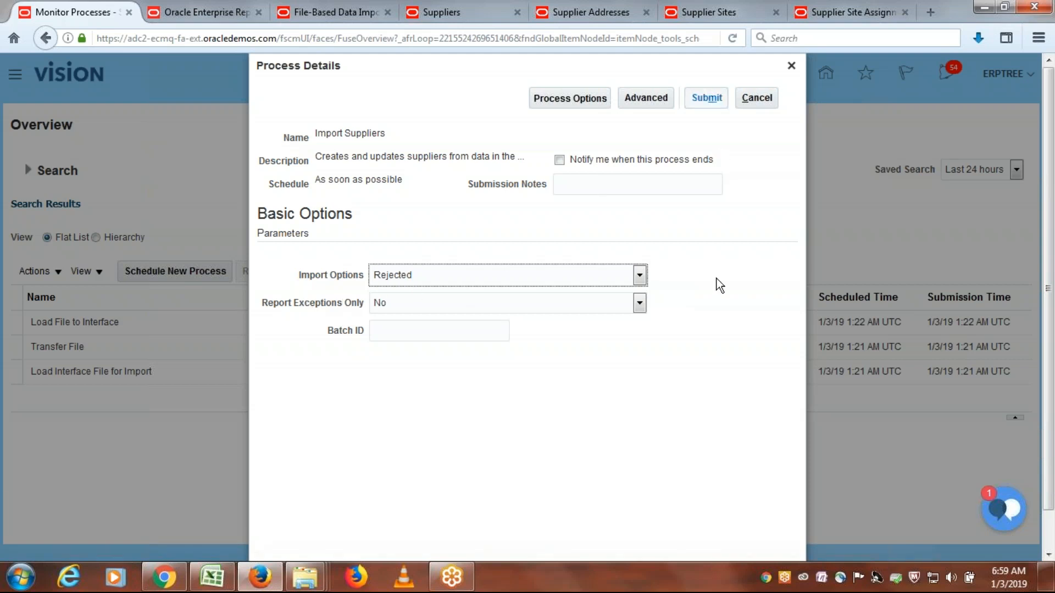
# - Set the Import Options parameter of the Import Suppliers request to New and submit the process
pyautogui.click(639, 276)
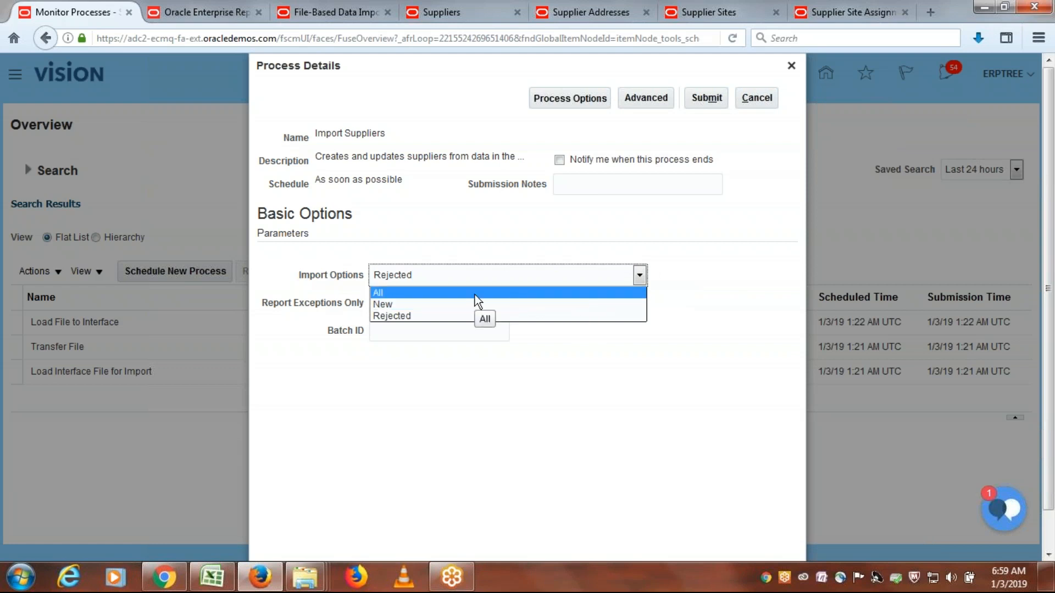
pyautogui.click(383, 306)
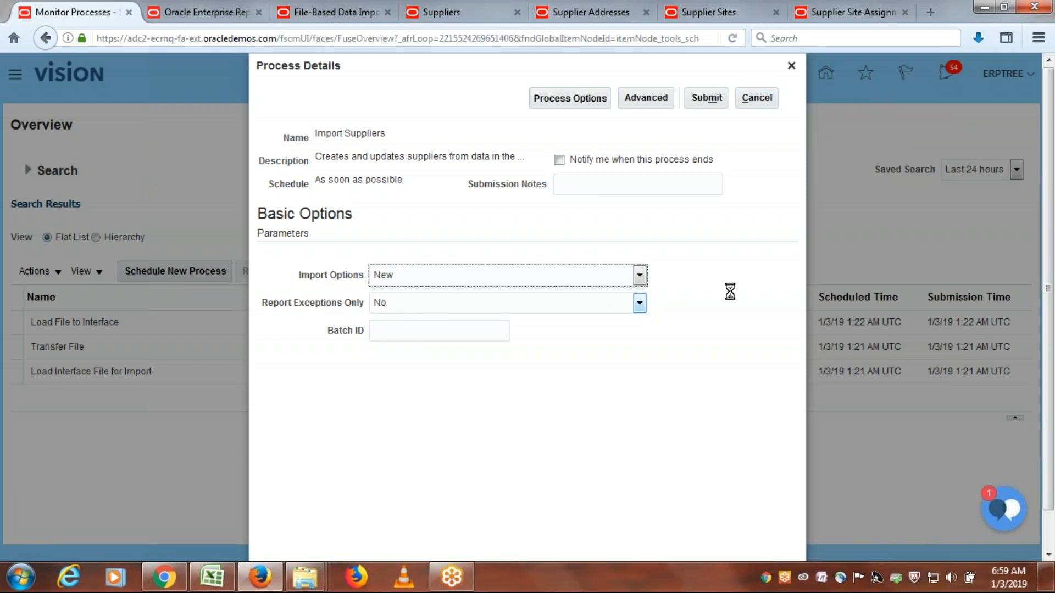
pyautogui.click(716, 106)
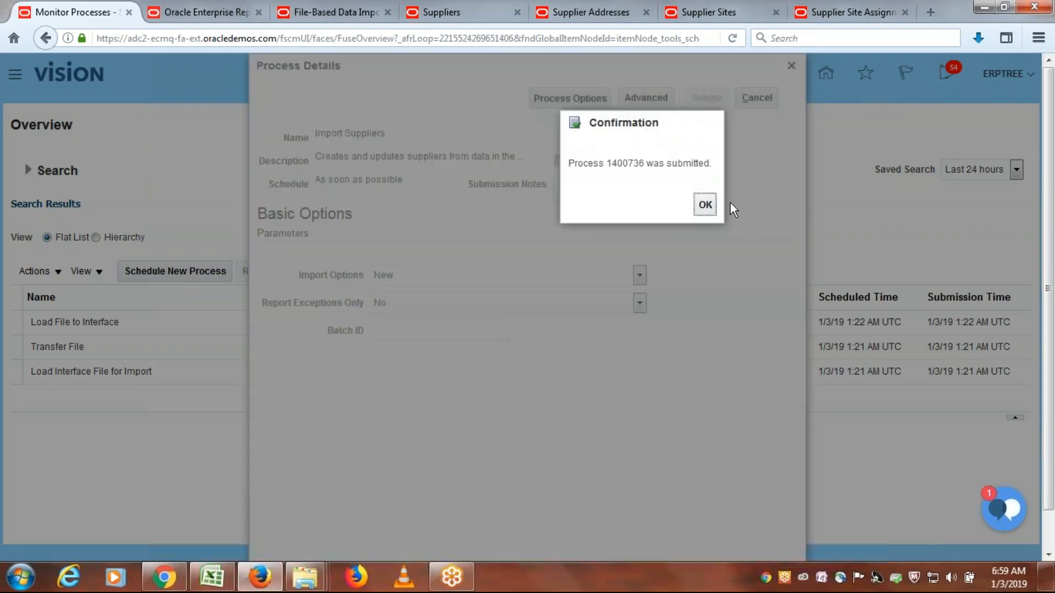
pyautogui.click(706, 205)
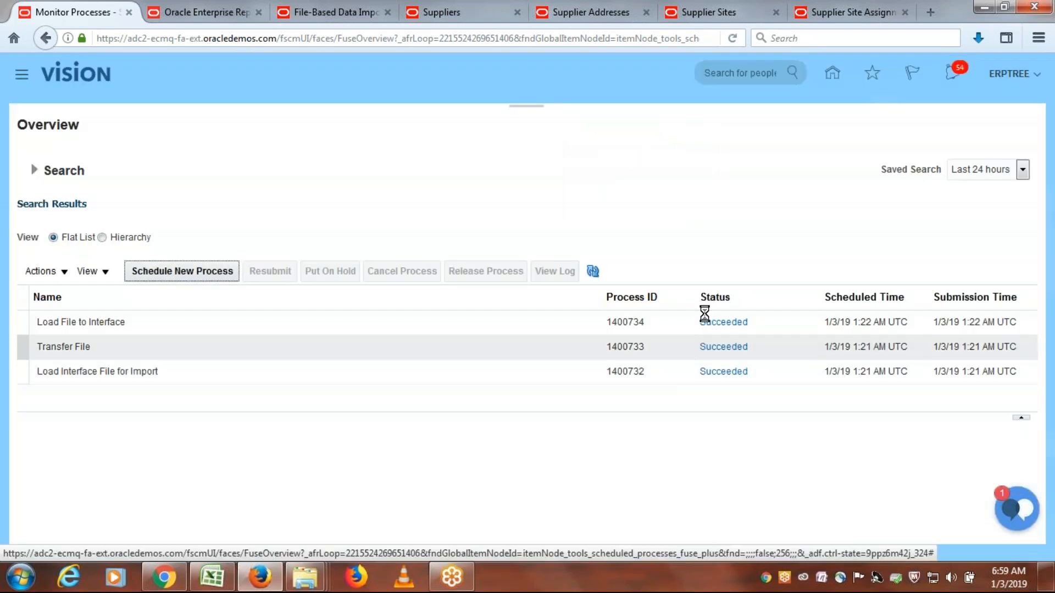
# - Refresh the scheduled processes list to check the status of the Import Suppliers process
pyautogui.click(593, 271)
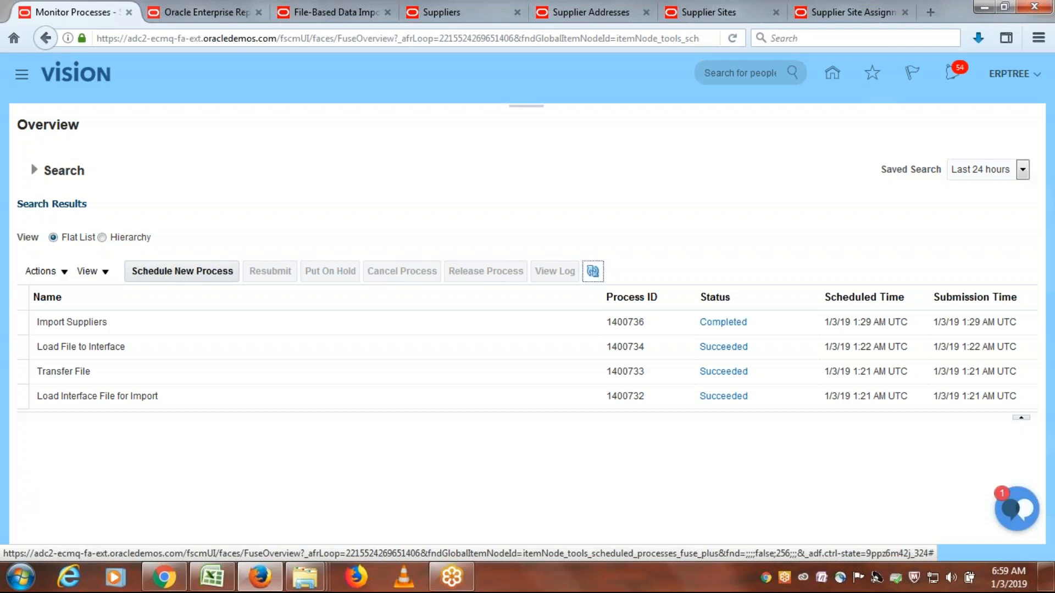
pyautogui.click(597, 274)
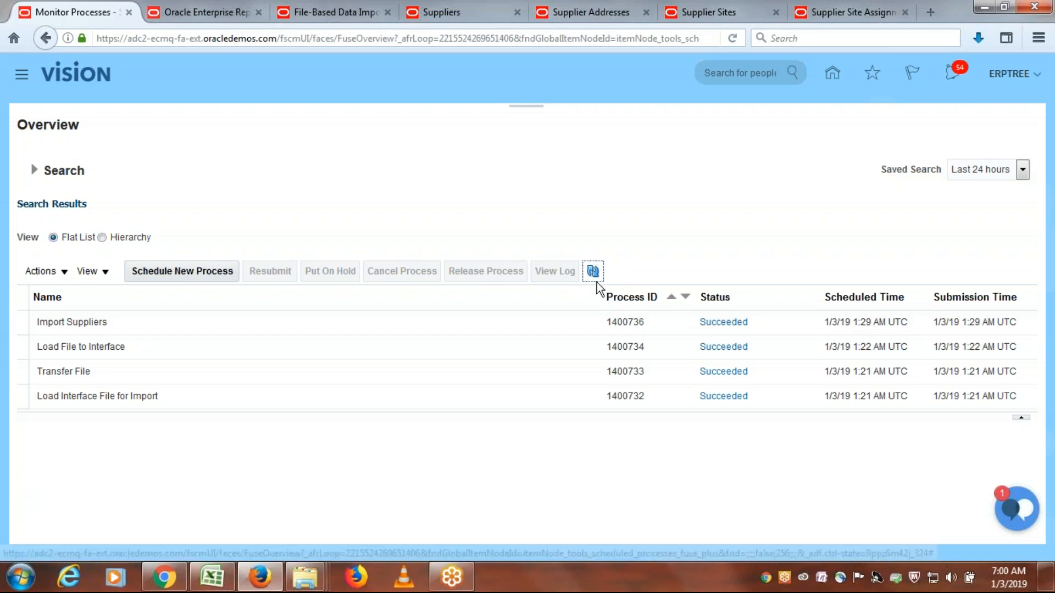
pyautogui.click(592, 280)
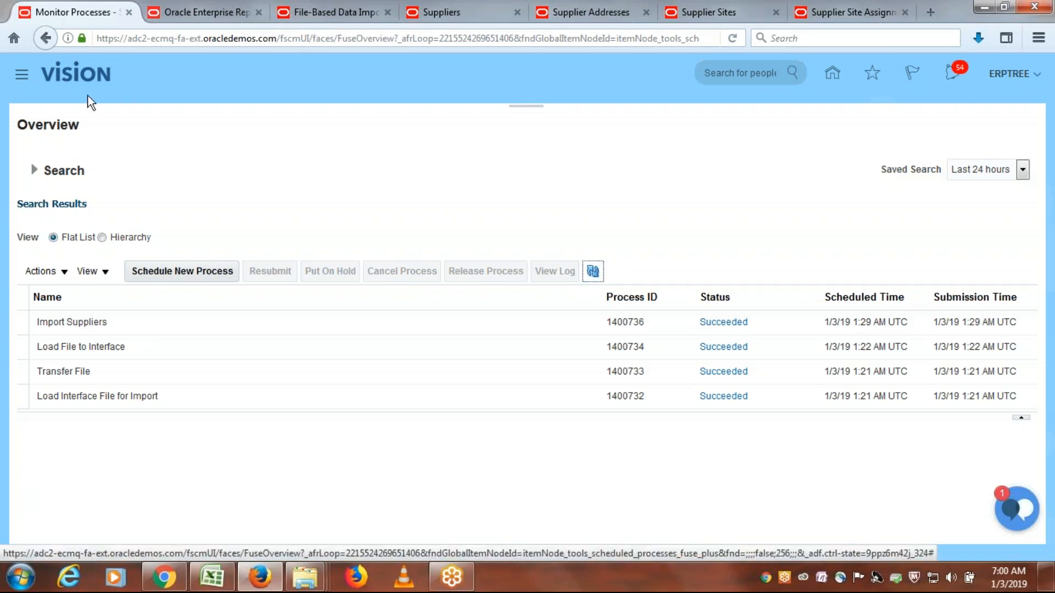
# - Copy the address of the Scheduled Processes page and load it in the Oracle Enterprise Repository browser tab
pyautogui.click(157, 38)
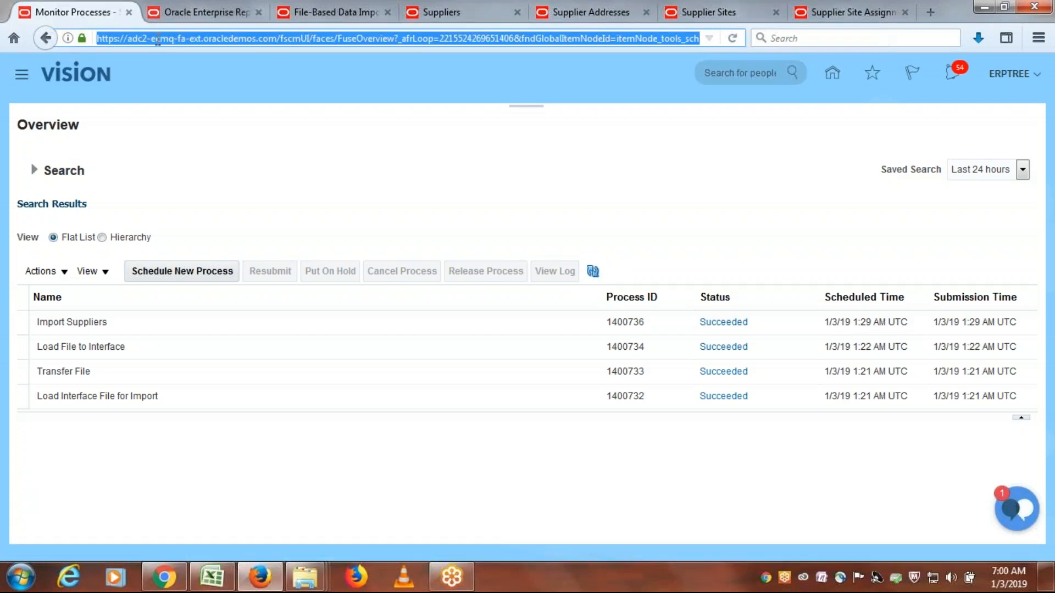
pyautogui.click(192, 11)
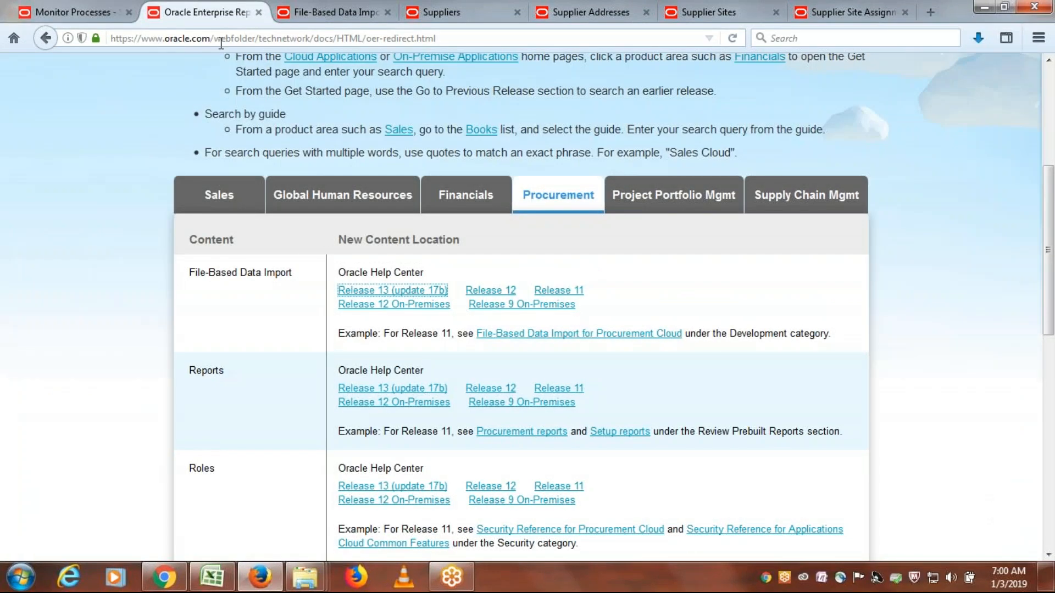
pyautogui.click(221, 41)
pyautogui.hotkey('ctrl', 'v')
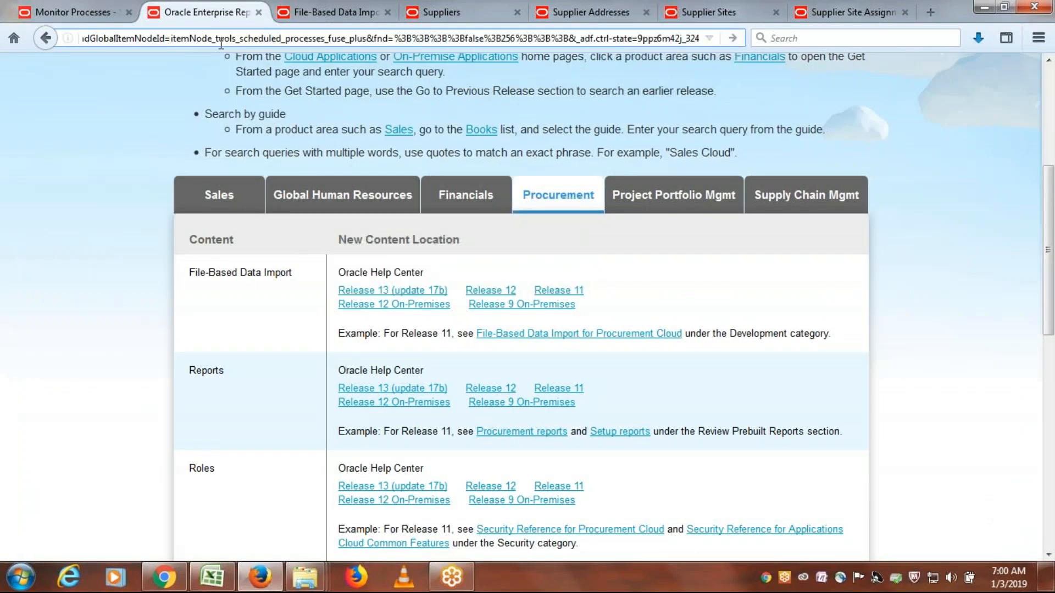
pyautogui.press('Return')
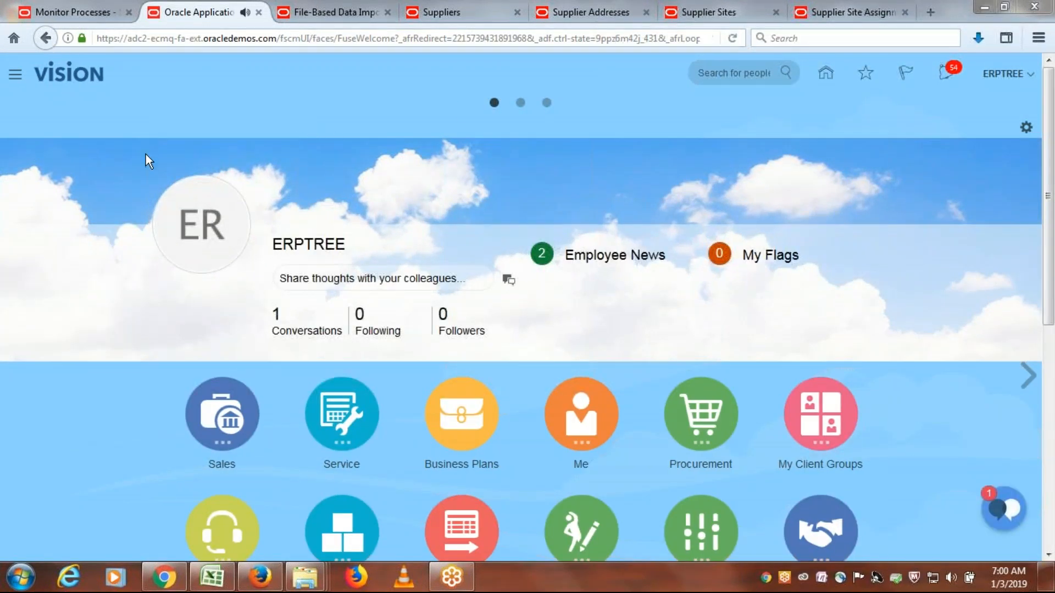
# - Go to the Suppliers work area under Procurement
pyautogui.click(15, 76)
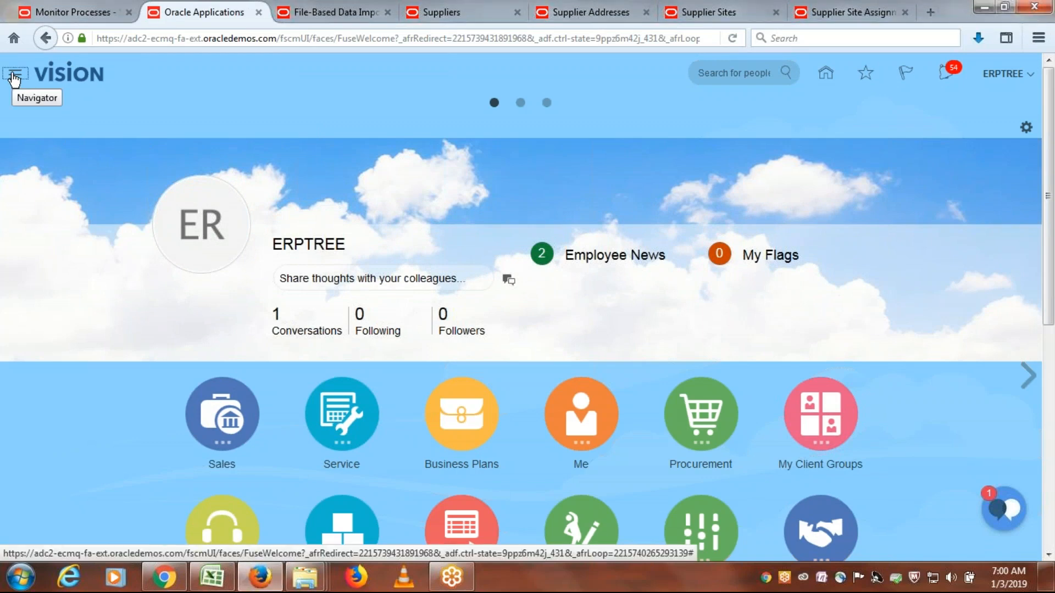
pyautogui.click(14, 77)
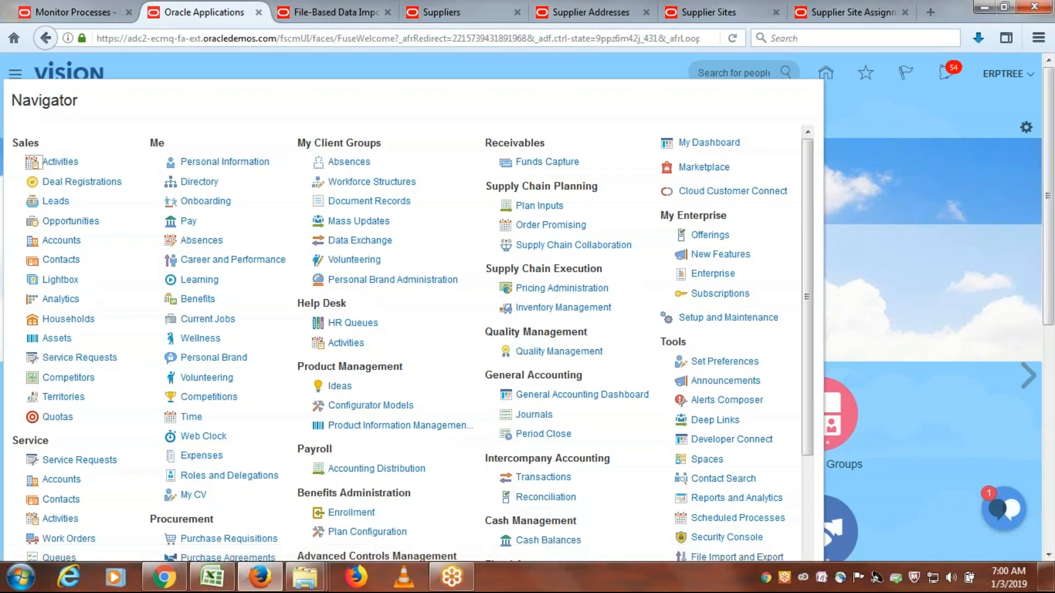
pyautogui.scroll(-4, 404, 290)
pyautogui.click(218, 488)
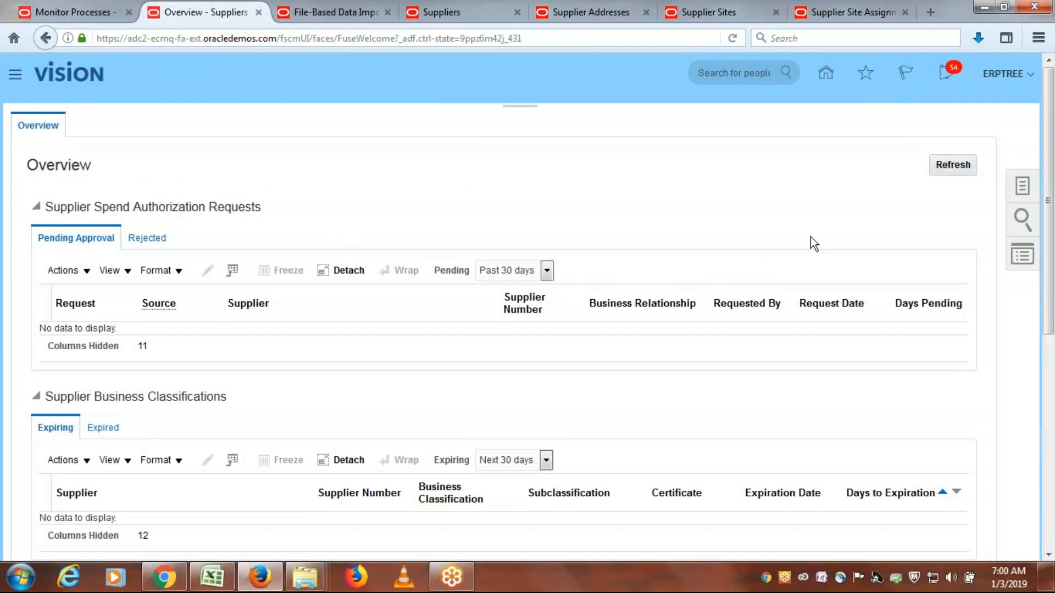
# - Find ERPTREE FBDI Supplier among the suppliers with incomplete setup that have no addresses, and open its record
pyautogui.scroll(-3, 745, 242)
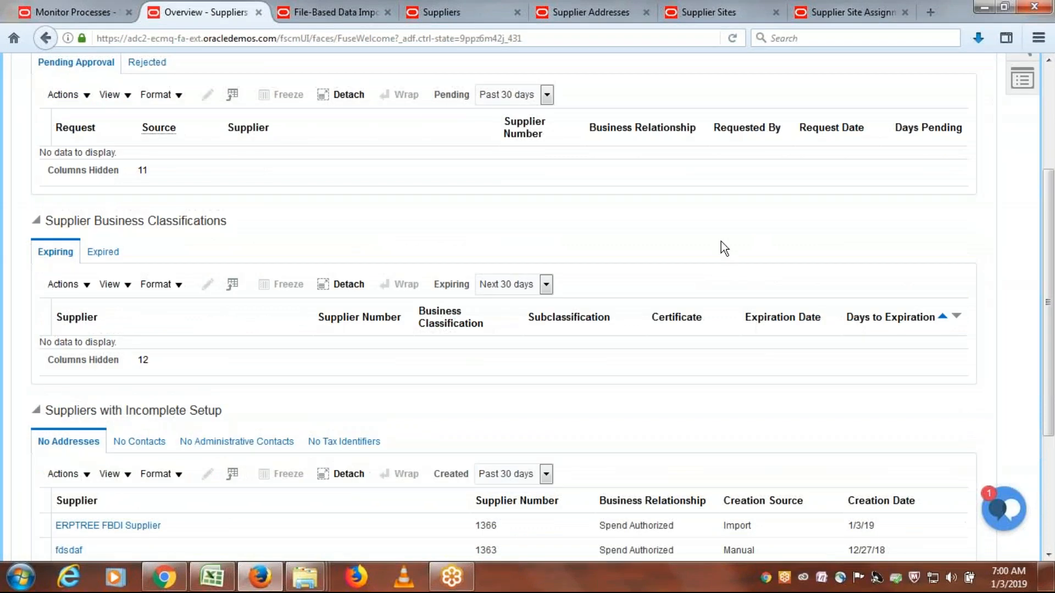
pyautogui.scroll(-3, 724, 248)
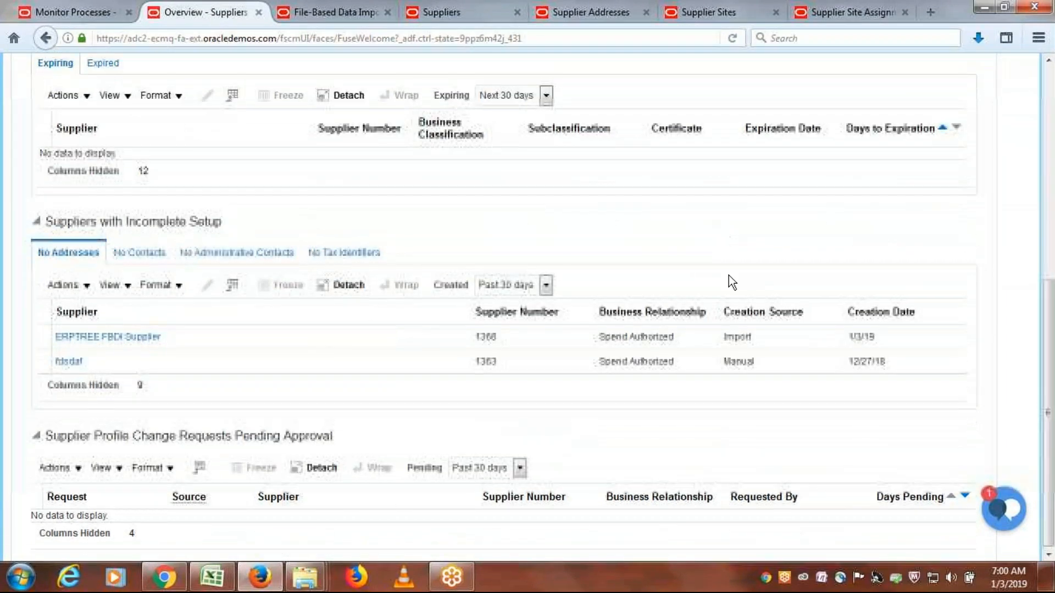
pyautogui.moveTo(49, 221); pyautogui.dragTo(223, 226)
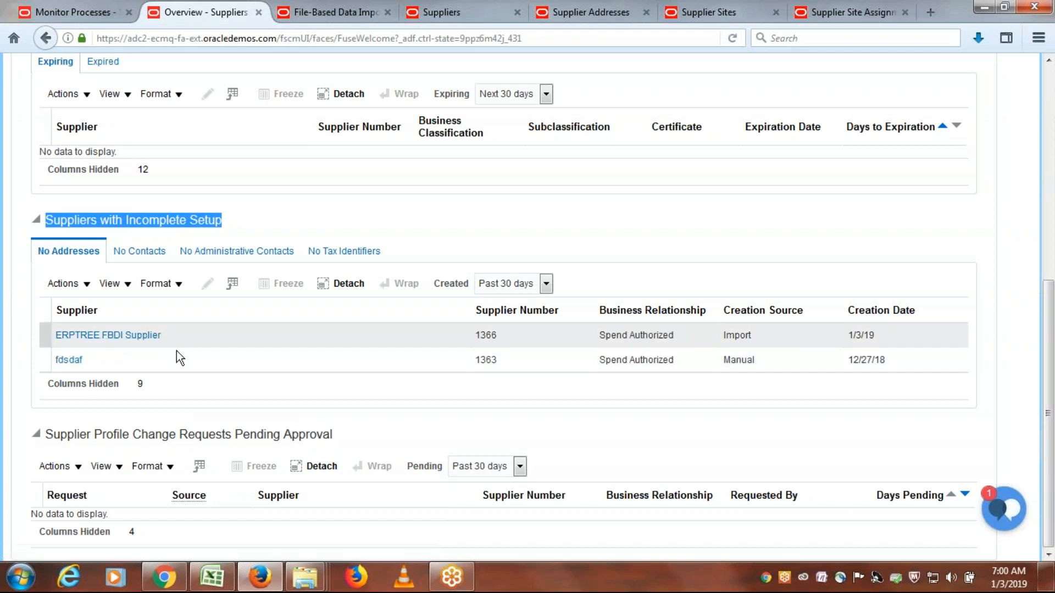
pyautogui.moveTo(37, 252); pyautogui.dragTo(97, 255)
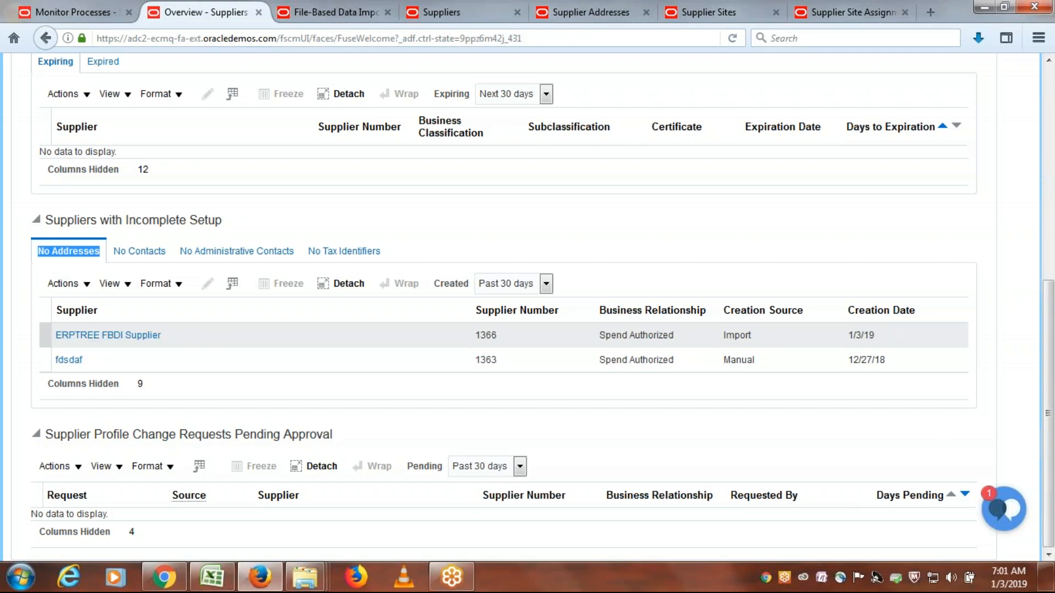
pyautogui.click(91, 336)
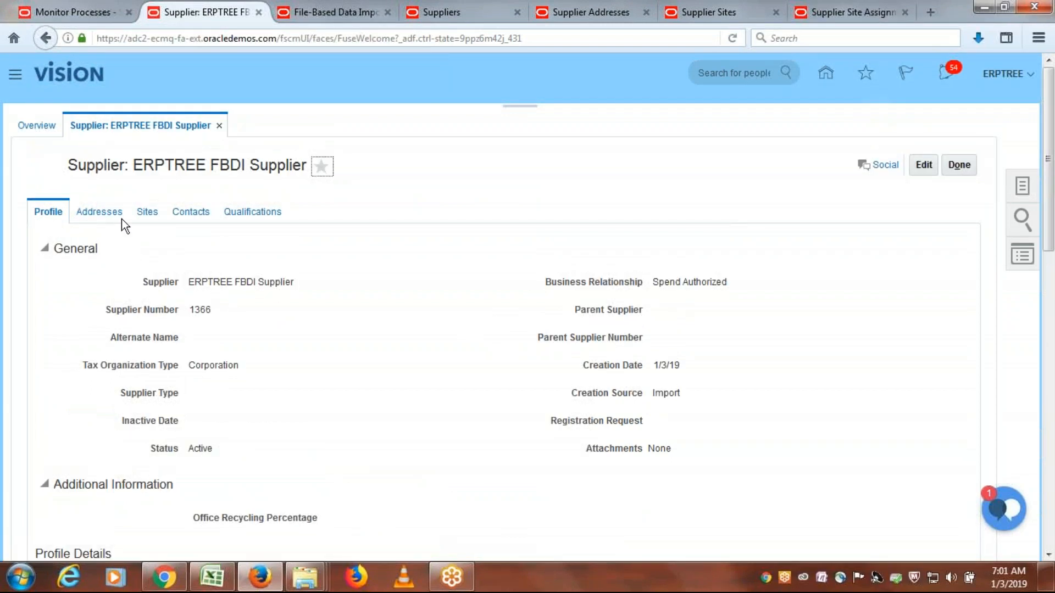
# - Review the supplier's profile details, including its payment methods
pyautogui.scroll(-3, 475, 368)
pyautogui.click(148, 412)
pyautogui.click(517, 411)
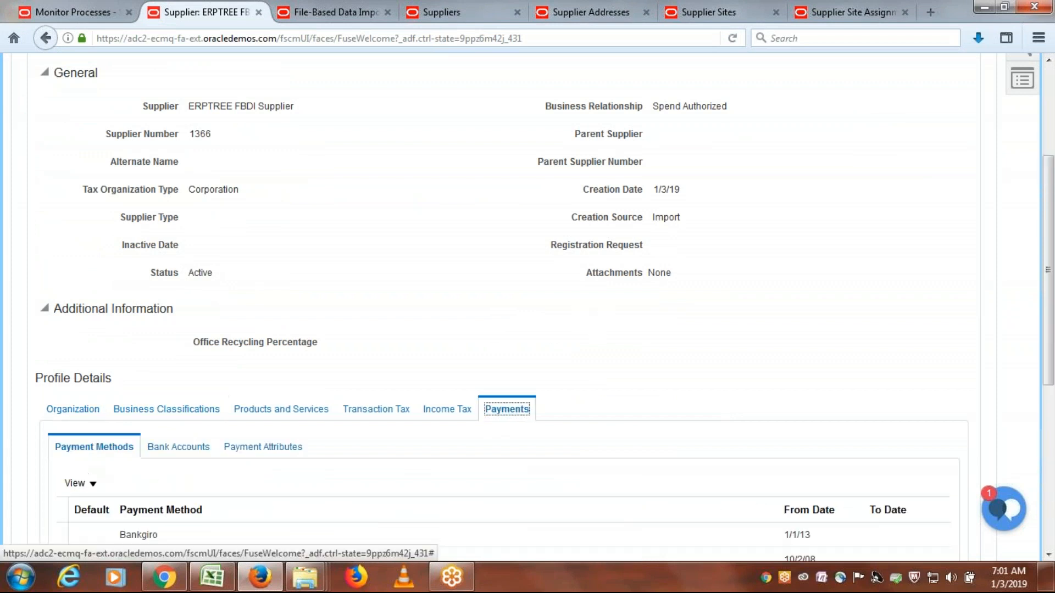
pyautogui.scroll(-6, 600, 334)
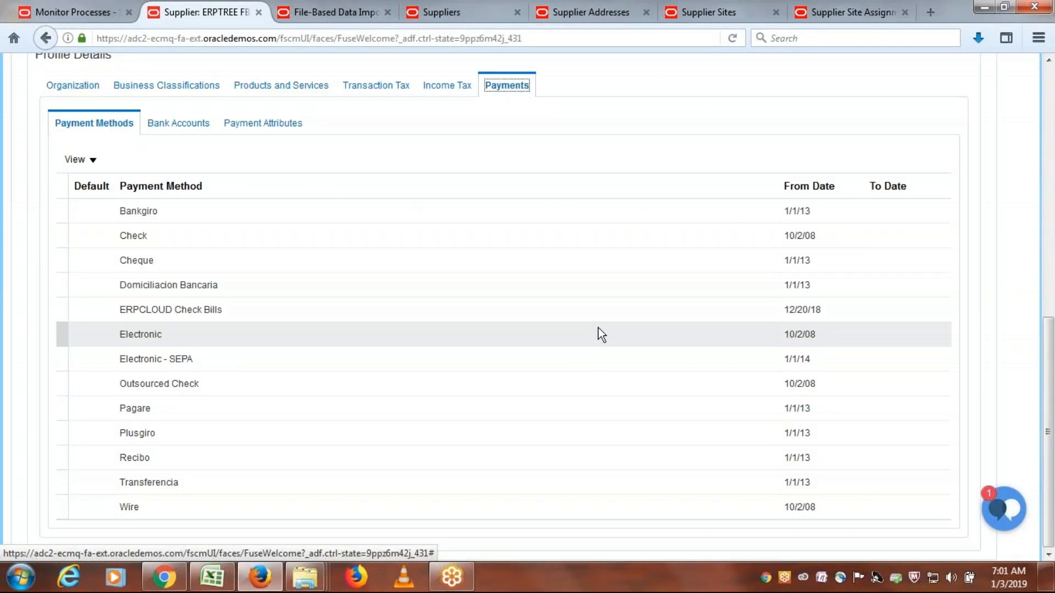
pyautogui.scroll(9, 599, 333)
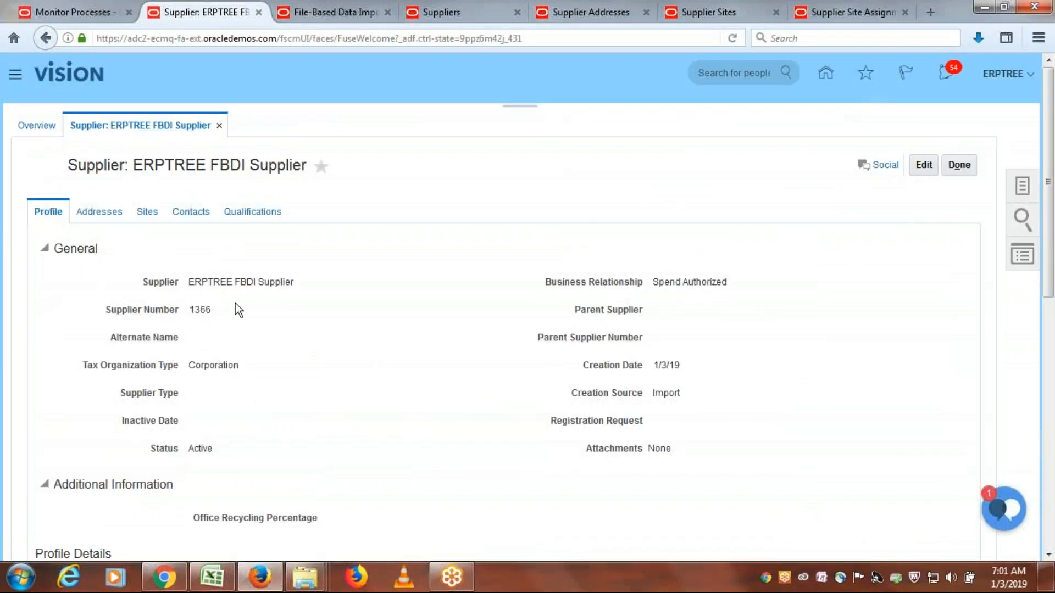
# - Copy the supplier name ERPTREE FBDI Supplier into a new Notepad document, and close the supplier record
pyautogui.moveTo(294, 282); pyautogui.dragTo(193, 283)
pyautogui.hotkey('ctrl', 'c')
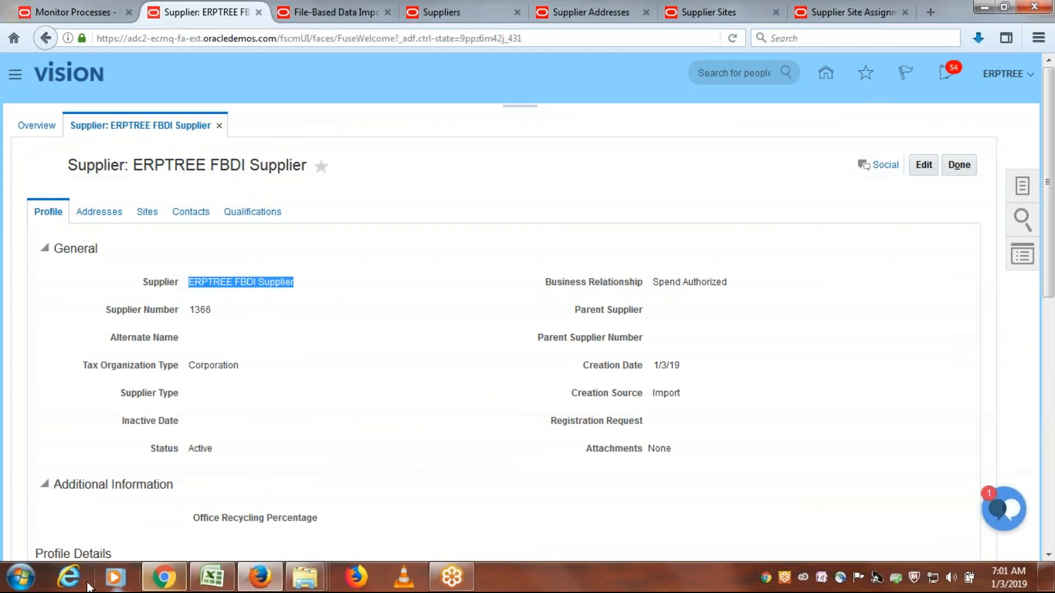
pyautogui.click(20, 577)
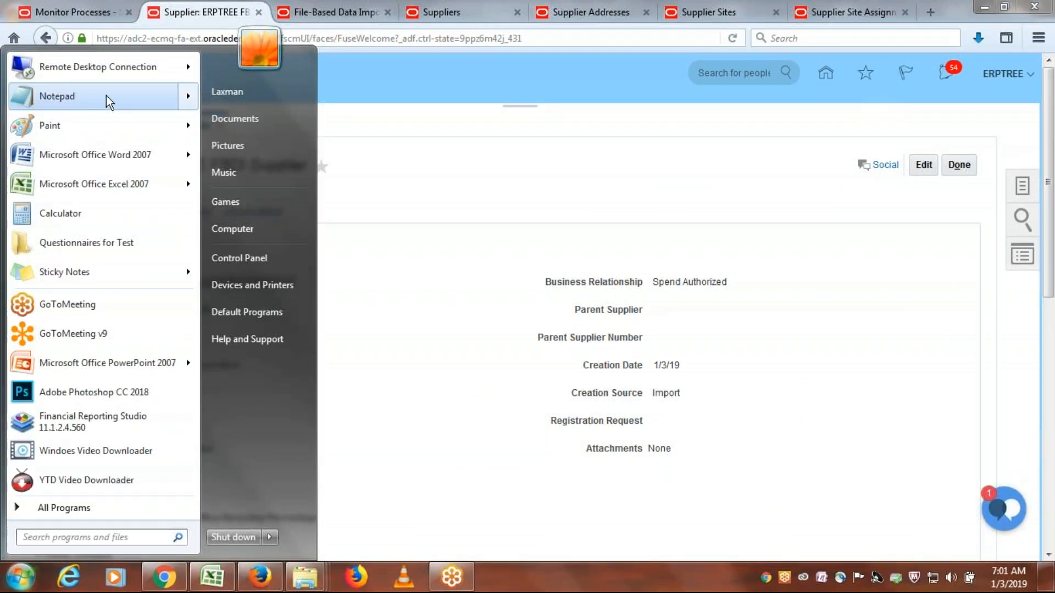
pyautogui.click(107, 96)
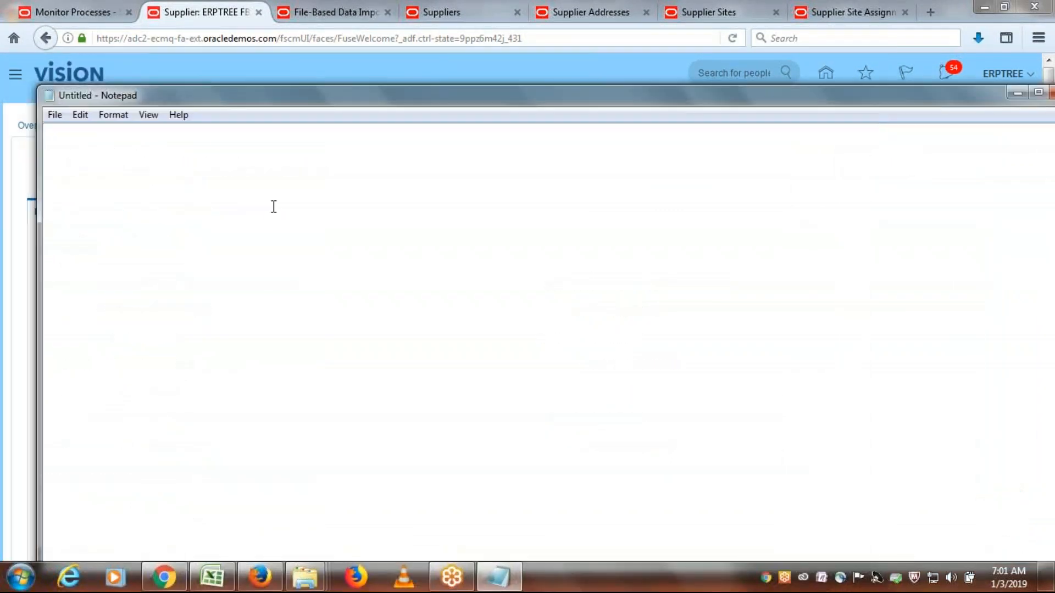
pyautogui.hotkey('ctrl', 'v')
pyautogui.hotkey('alt', 'Tab')
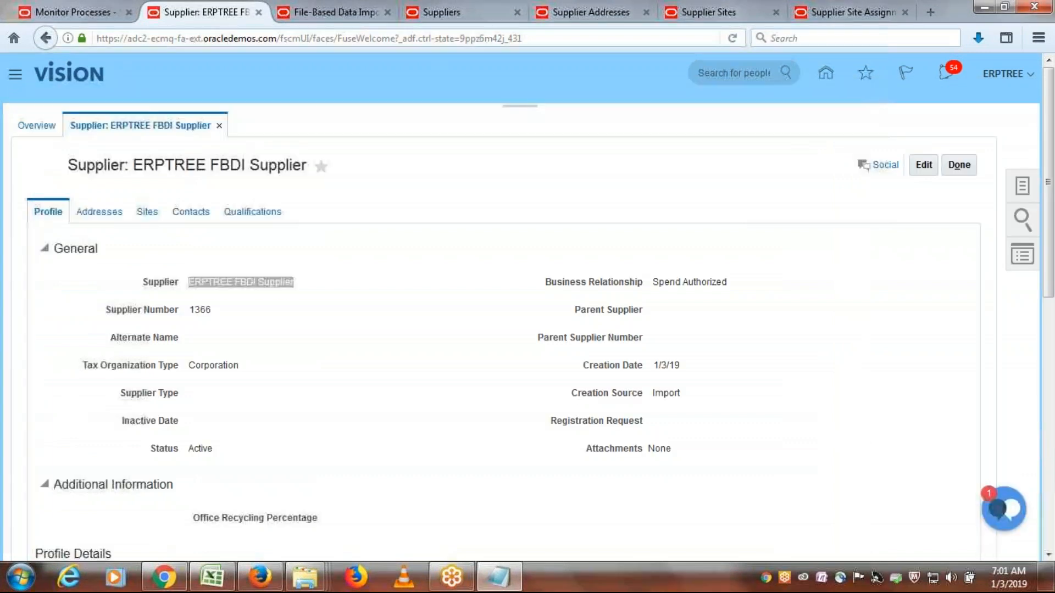
pyautogui.click(967, 170)
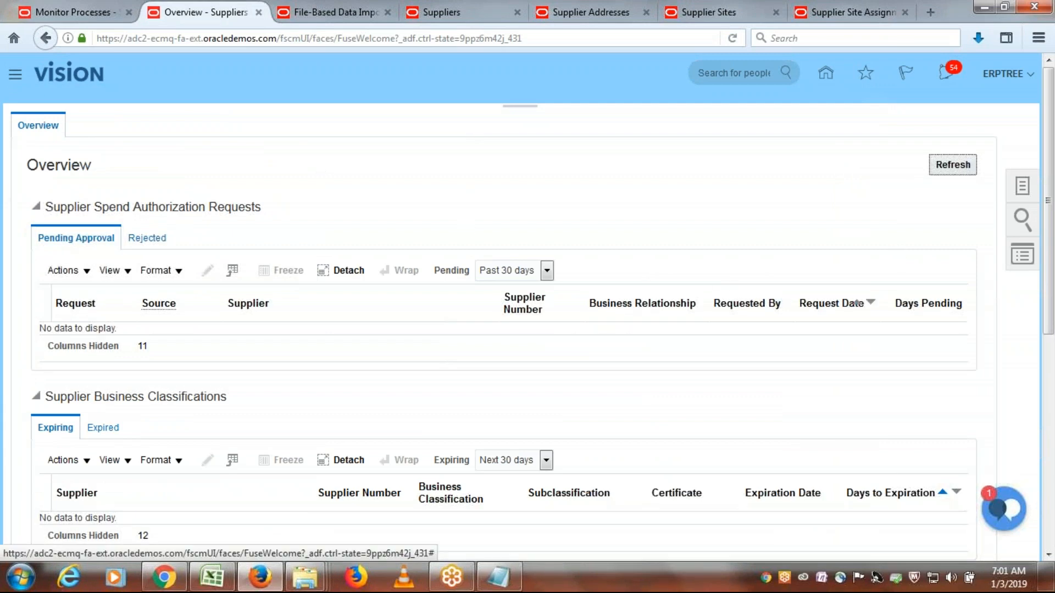
# - Open SupplierAddressImportTemplate.xlsm from the ERPTREE FBDI Templates folder, accepting content recovery, and show the additional attributes on the POZ_SUPPLIER_ADDRESSES_INT sheet
pyautogui.click(211, 577)
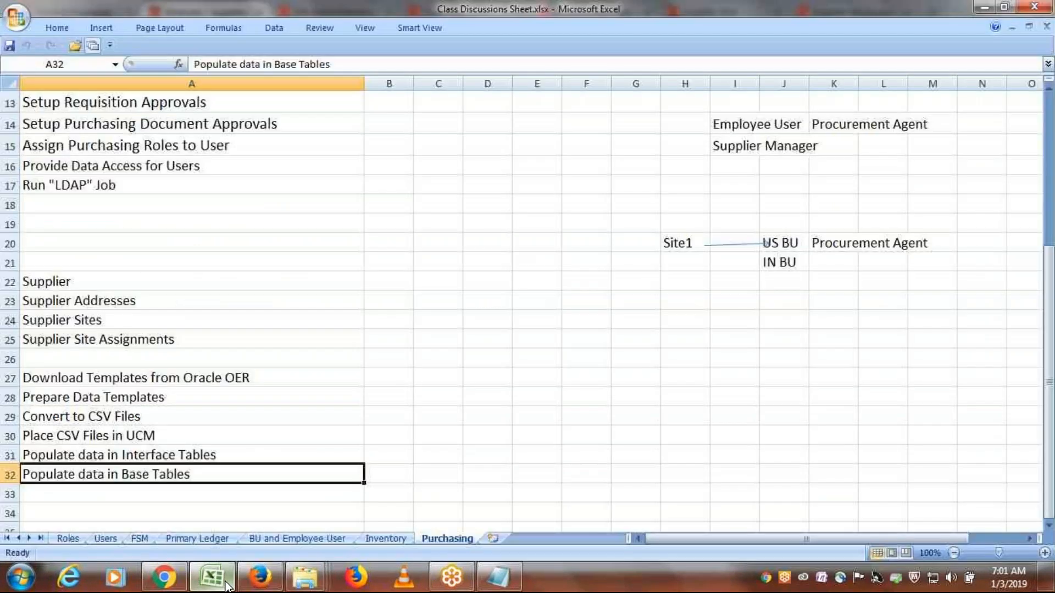
pyautogui.click(305, 577)
pyautogui.click(427, 516)
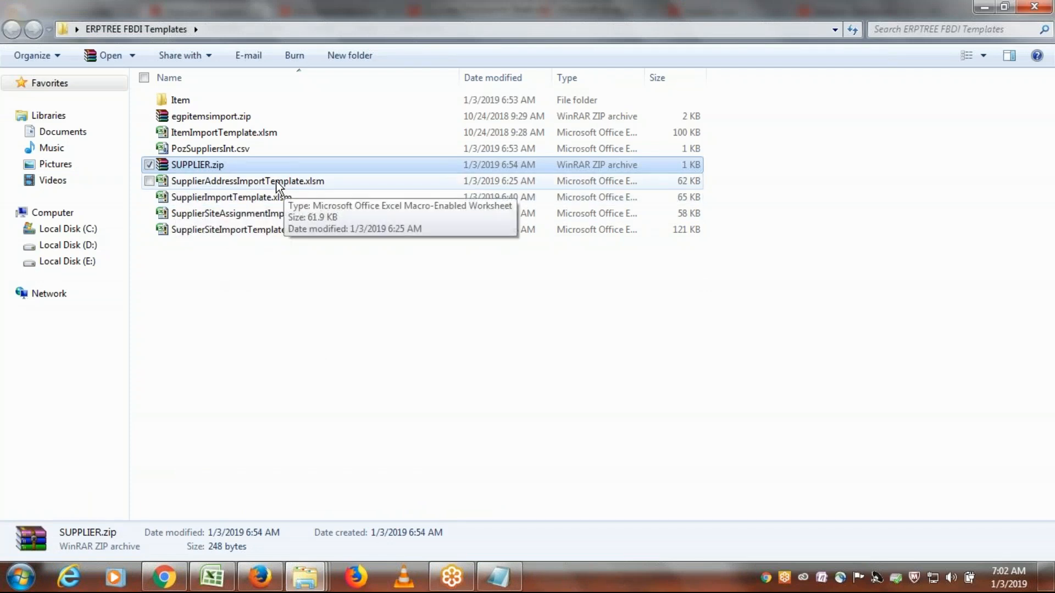
pyautogui.hotkey('alt', 'Tab')
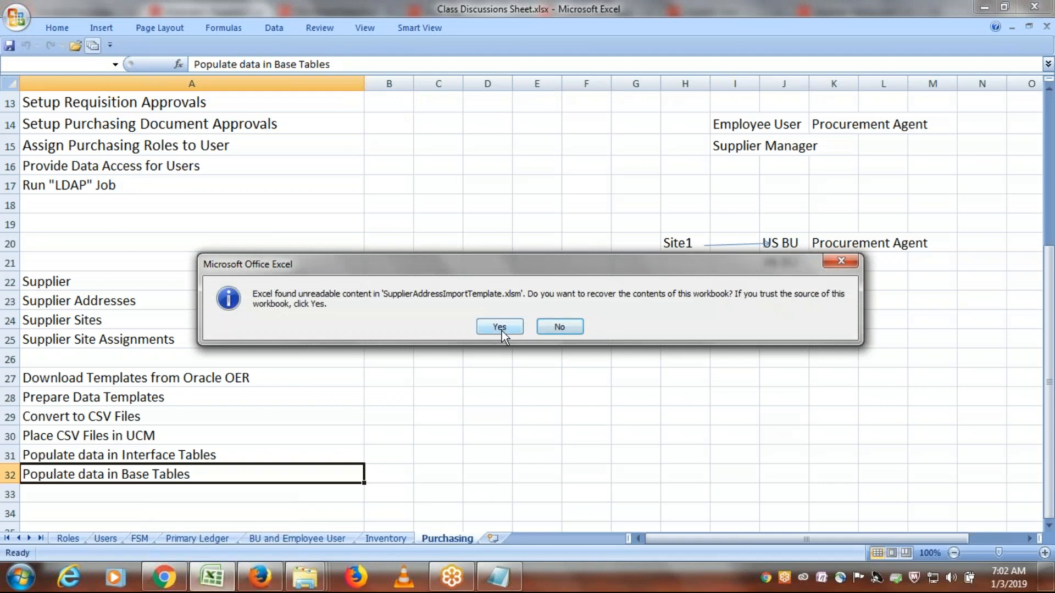
pyautogui.click(502, 330)
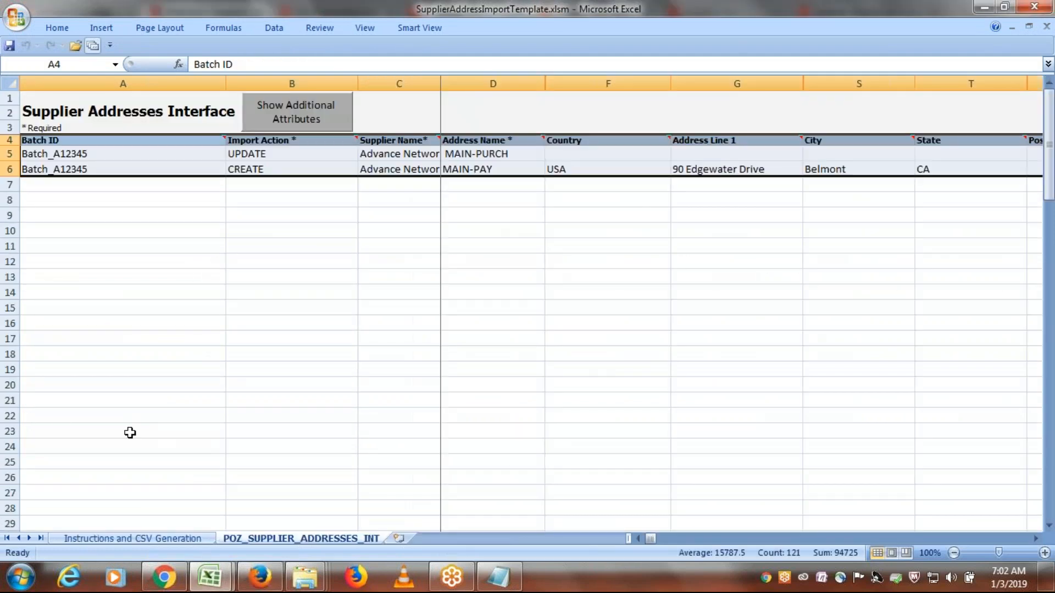
pyautogui.click(306, 108)
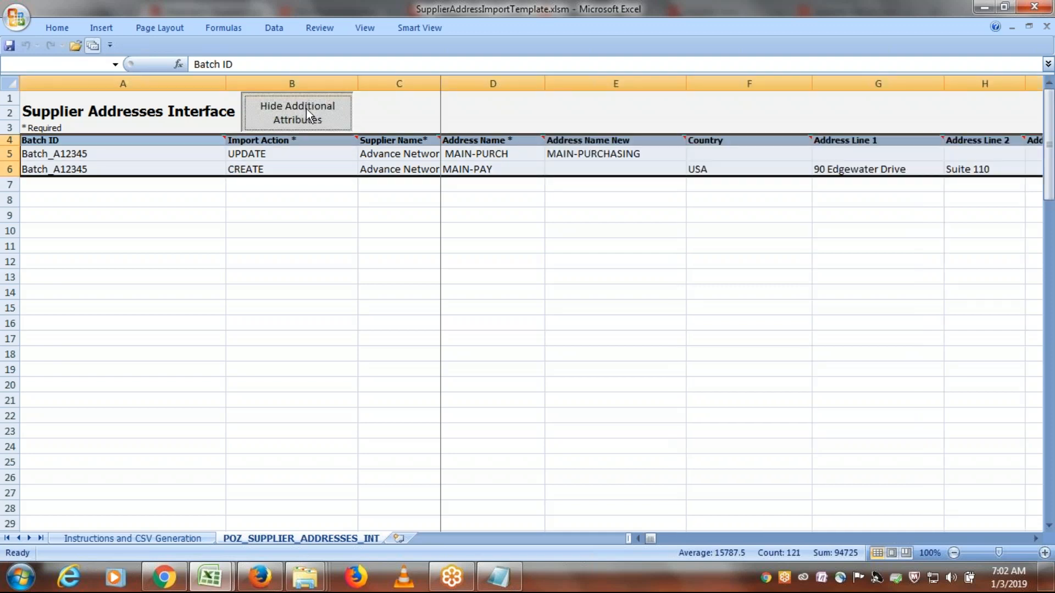
pyautogui.click(264, 266)
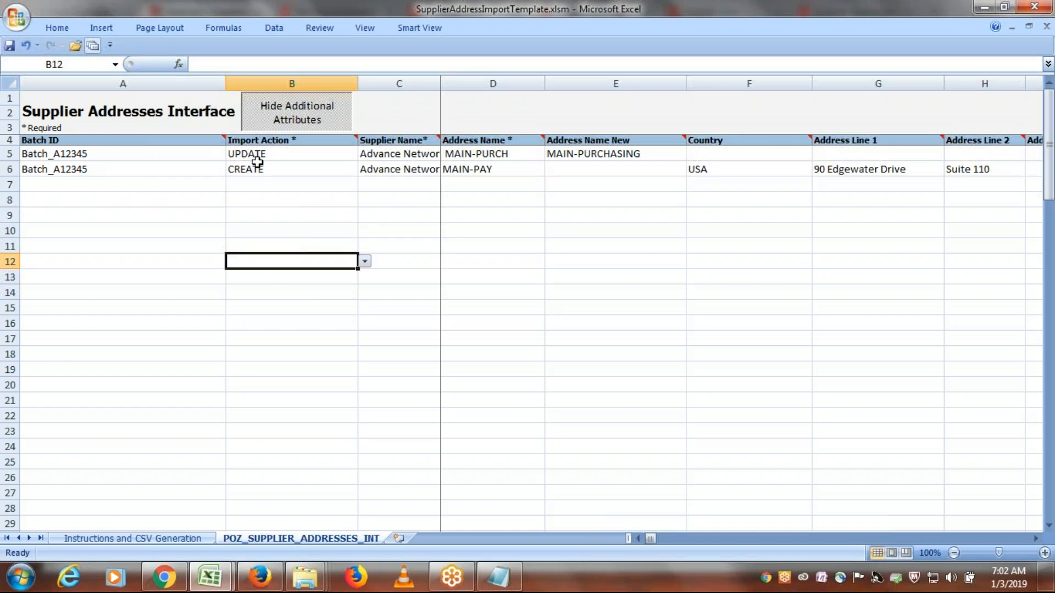
# - Delete the sample UPDATE row from the Supplier Addresses Interface sheet
pyautogui.click(11, 154)
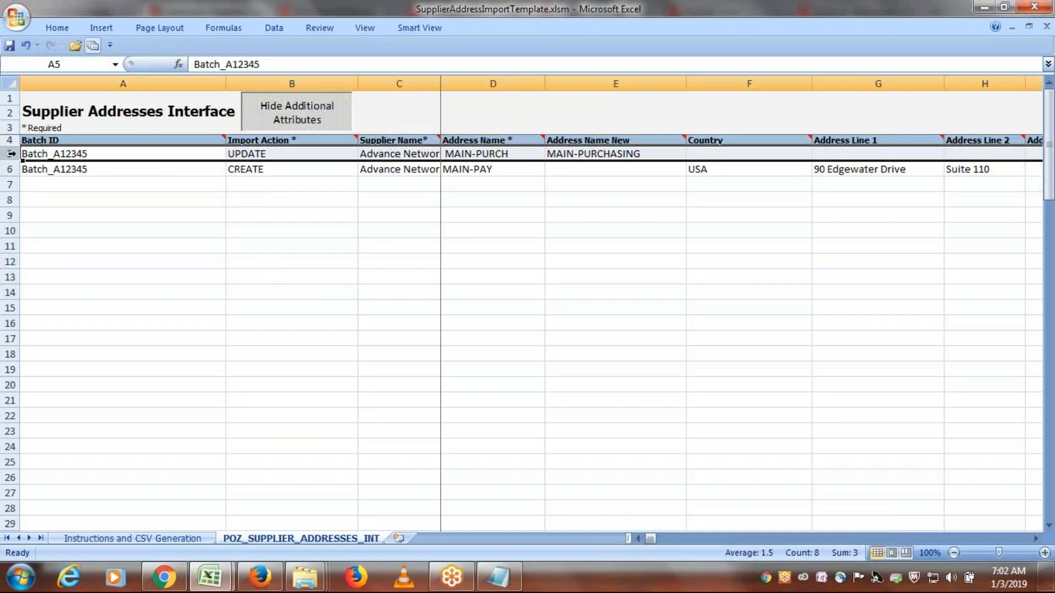
pyautogui.rightClick(11, 154)
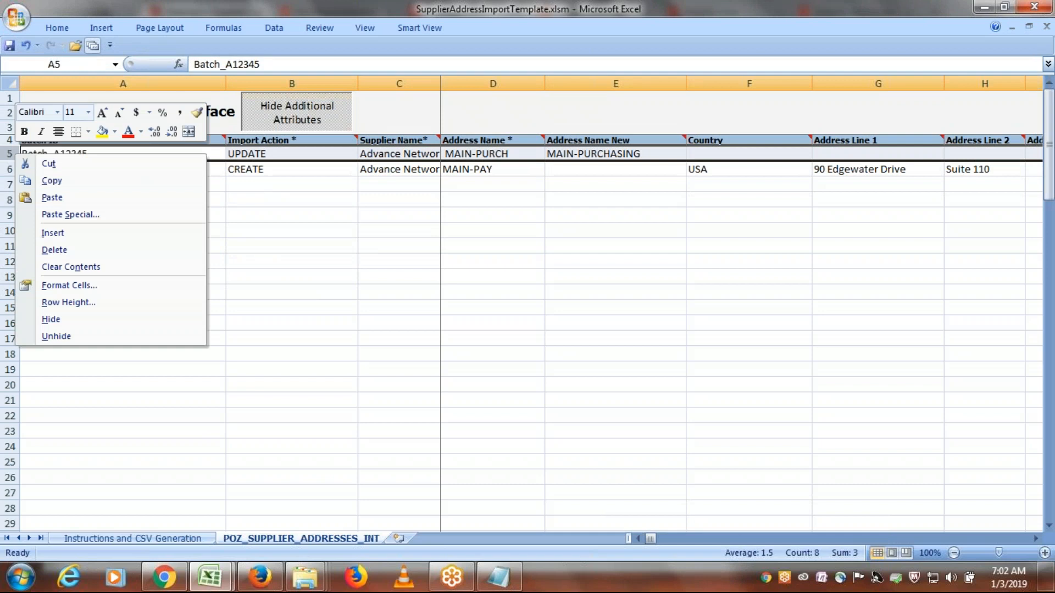
pyautogui.click(83, 253)
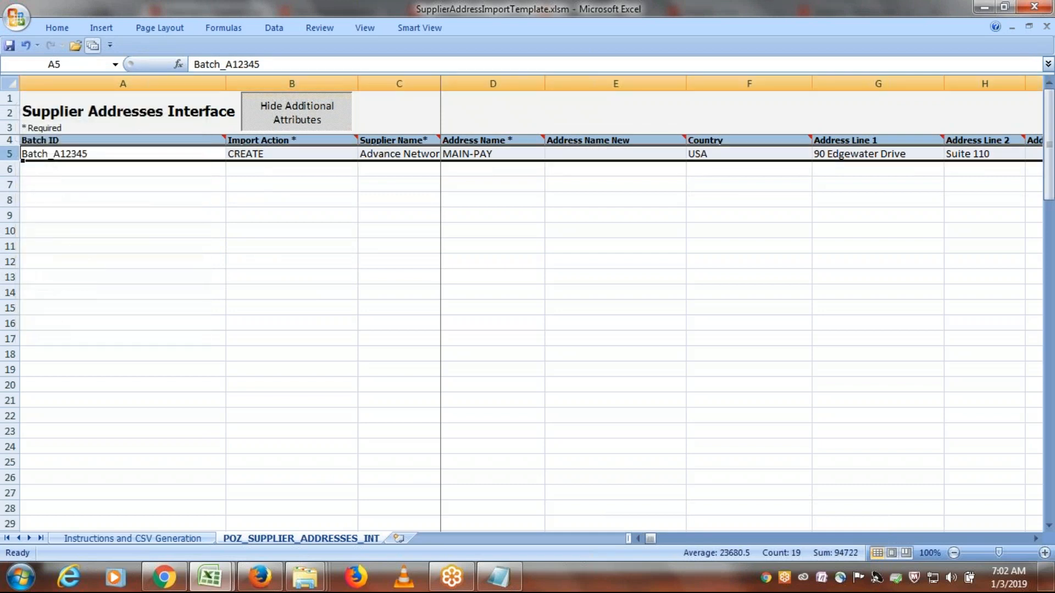
# - Clear the Batch ID of the remaining CREATE row, keeping its import action
pyautogui.click(258, 154)
pyautogui.click(84, 148)
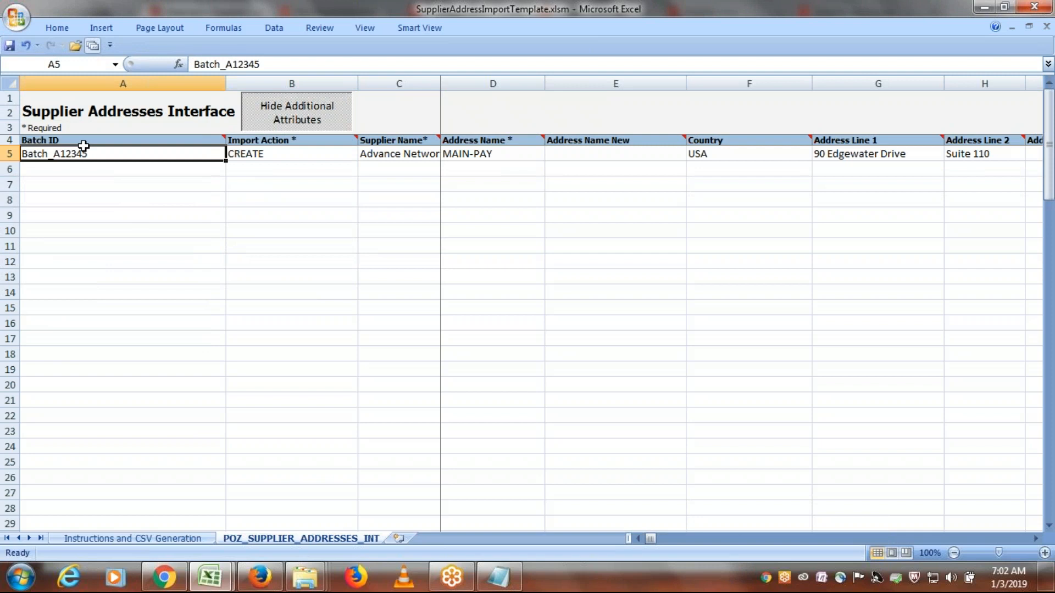
pyautogui.click(280, 153)
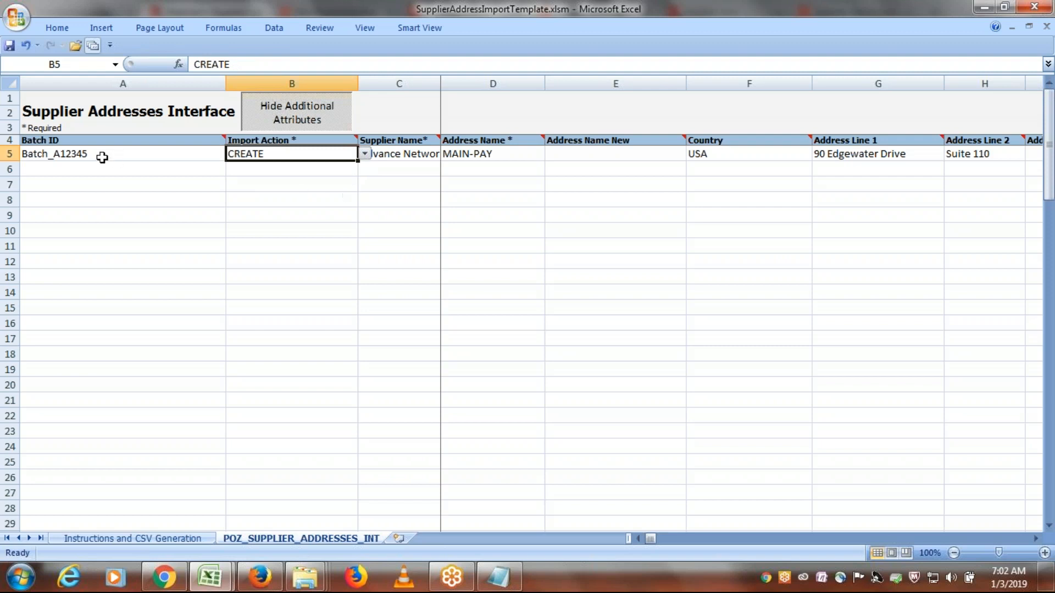
pyautogui.click(88, 154)
pyautogui.press('Delete')
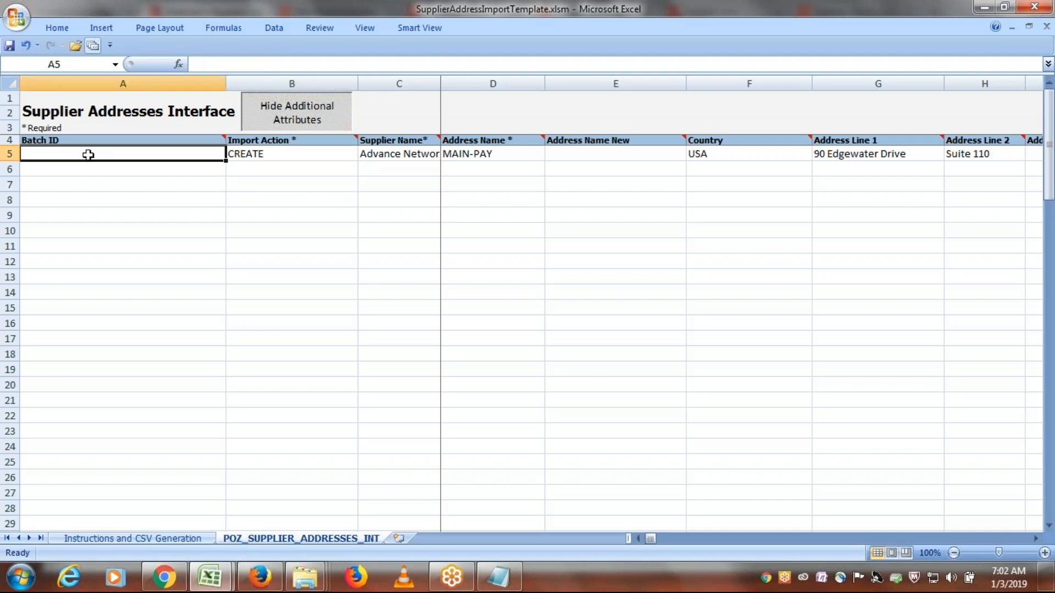
pyautogui.press('Tab')
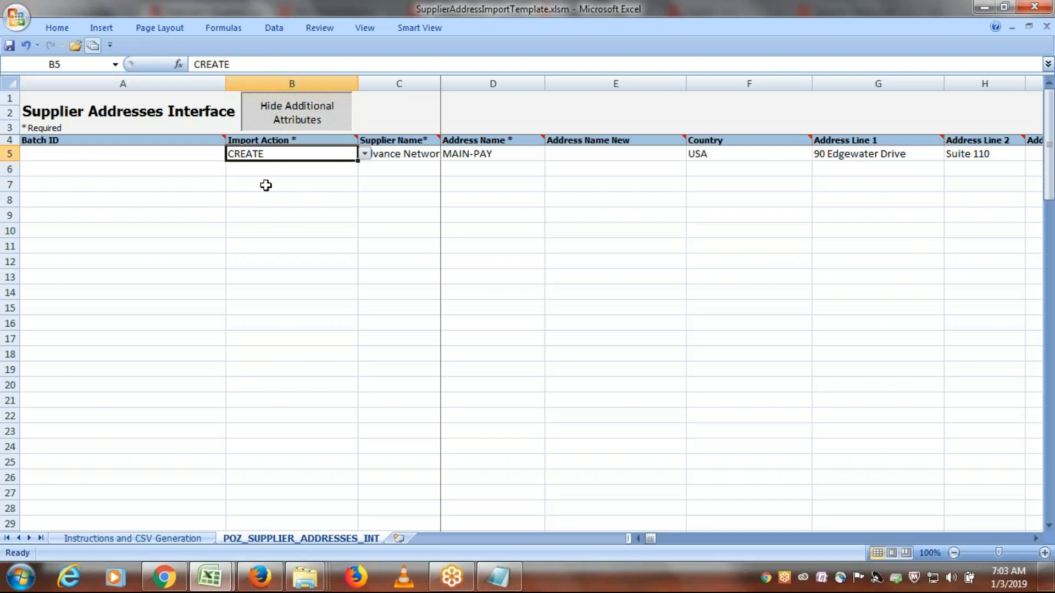
pyautogui.press('Tab')
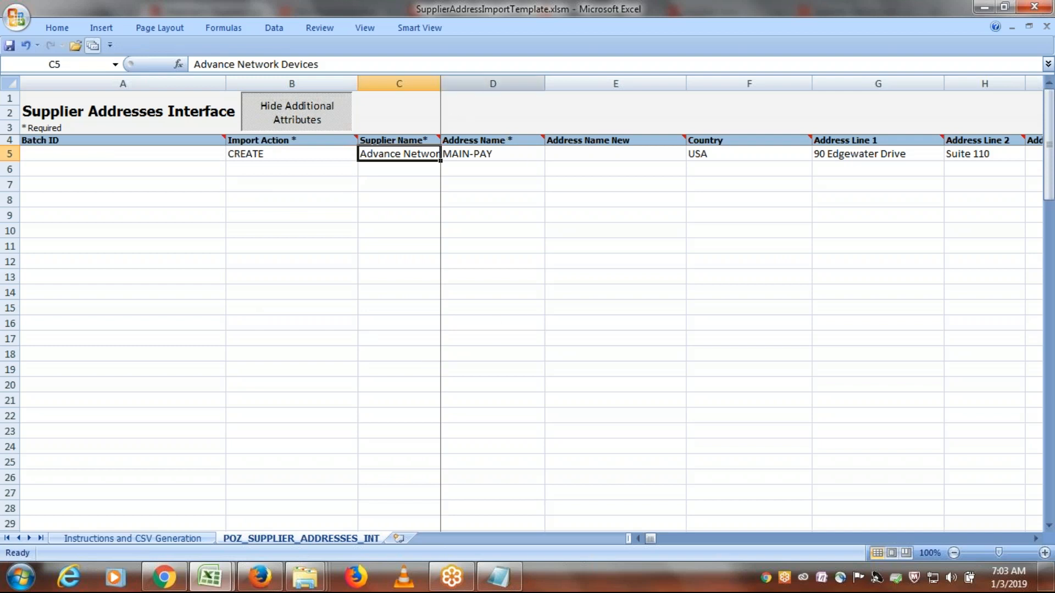
# - Widen the Supplier Name column so the whole name fits
pyautogui.click(513, 84)
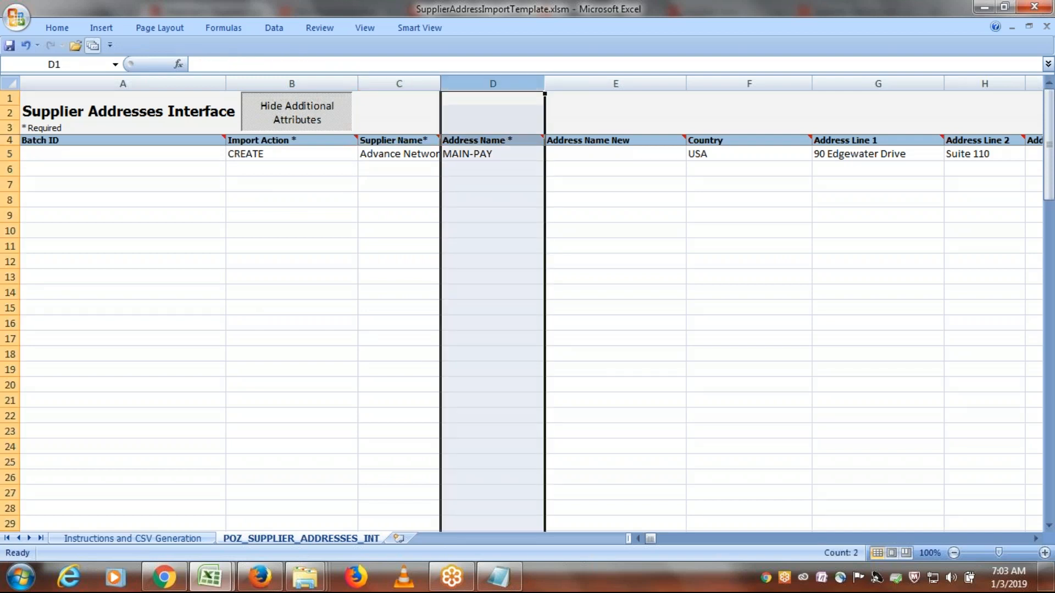
pyautogui.moveTo(513, 96); pyautogui.dragTo(536, 98)
pyautogui.click(492, 153)
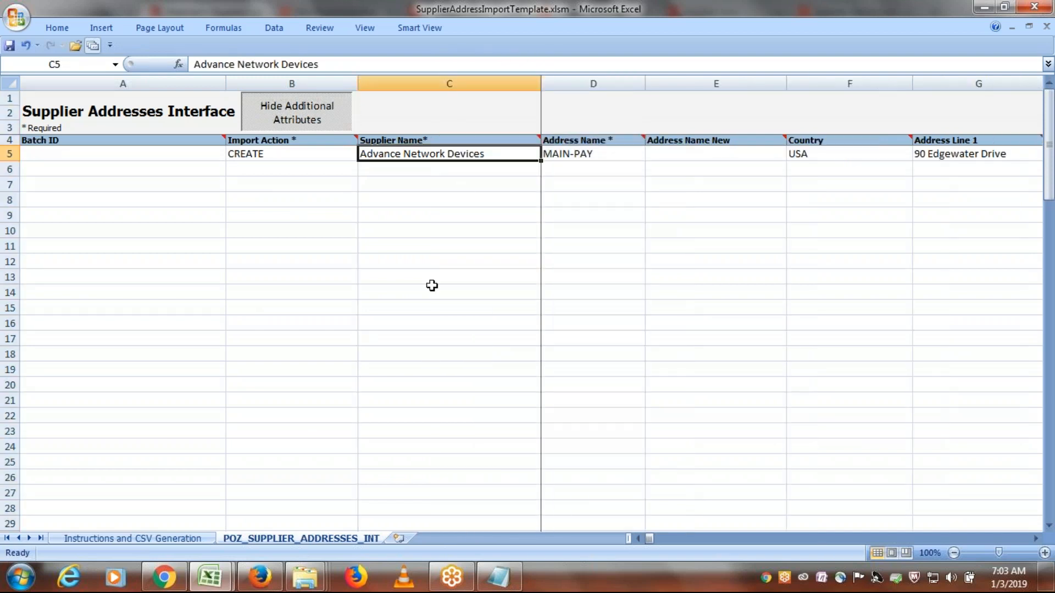
# - Copy ERPTREE FBDI Supplier from the Notepad document and paste it as the Supplier Name in the CREATE row of SupplierAddressImportTemplate.xlsm
pyautogui.hotkey('alt', 'Tab')
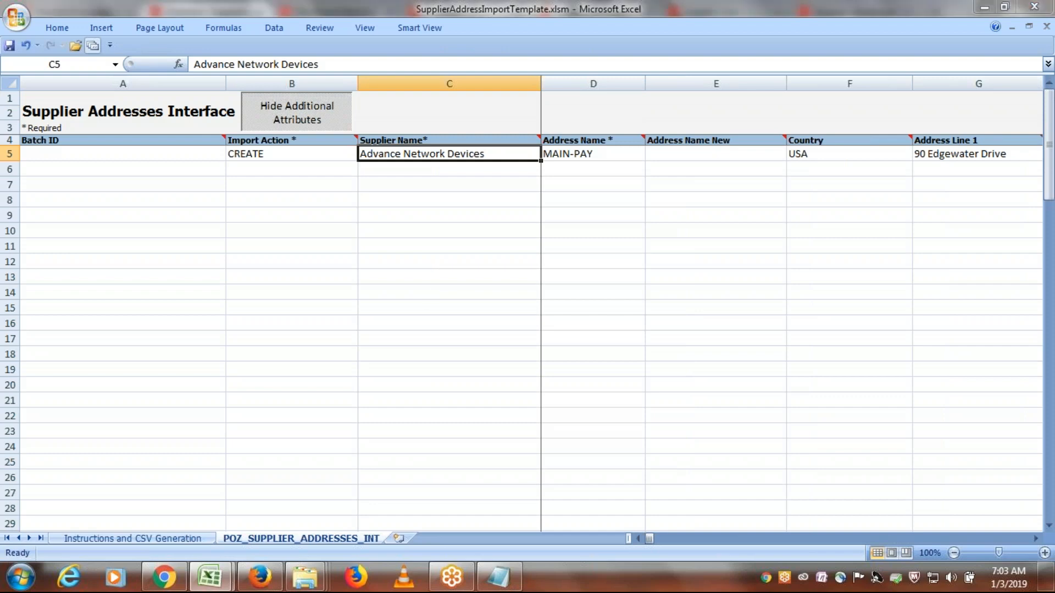
pyautogui.hotkey('alt', 'Tab')
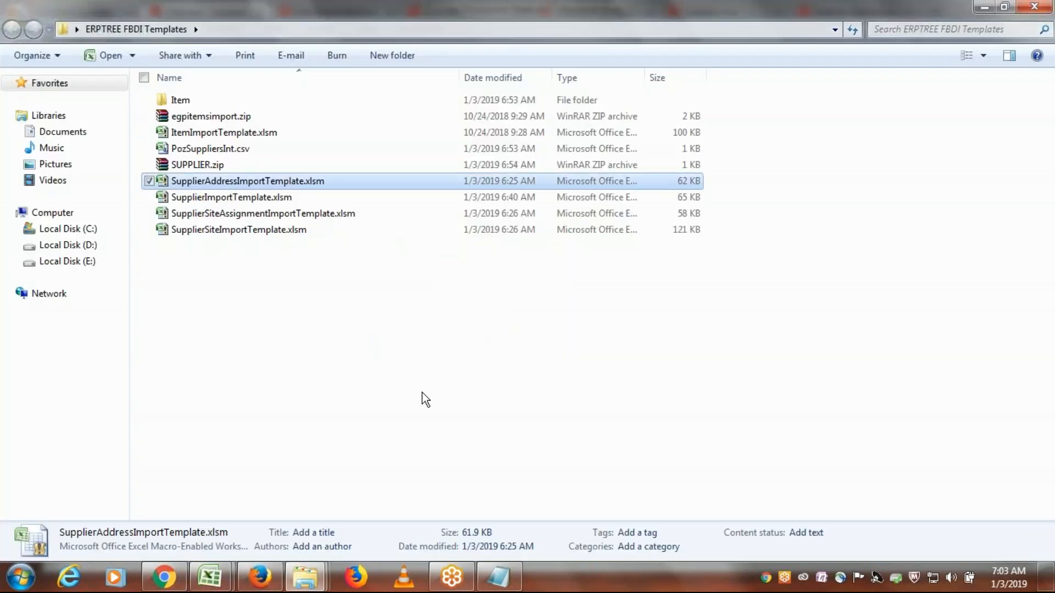
pyautogui.click(498, 577)
pyautogui.moveTo(316, 139); pyautogui.dragTo(40, 131)
pyautogui.hotkey('ctrl', 'c')
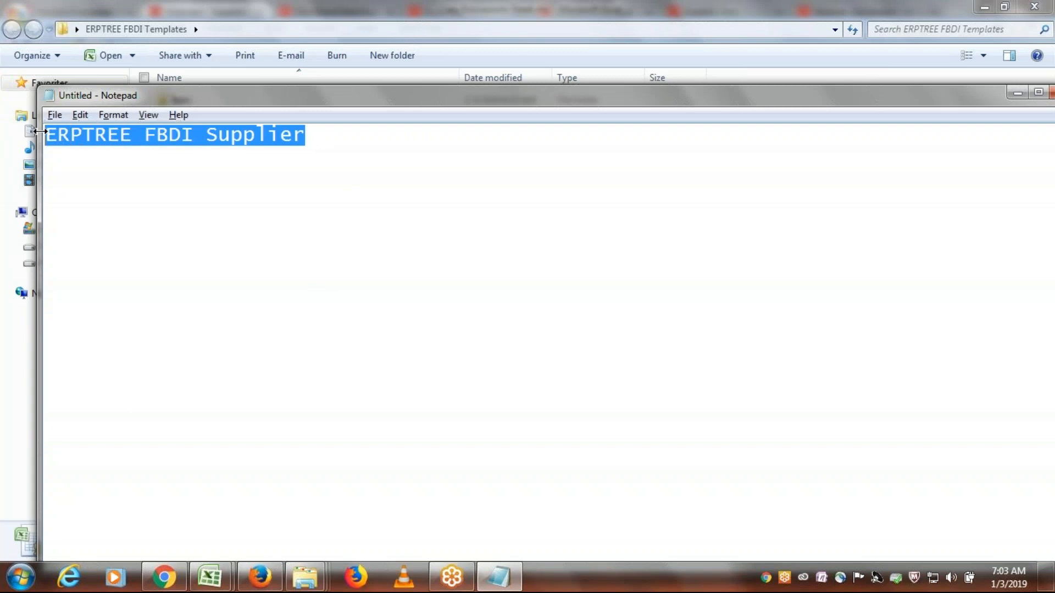
pyautogui.hotkey('alt', 'Tab')
pyautogui.hotkey('alt', 'Tab')
pyautogui.press('Tab')
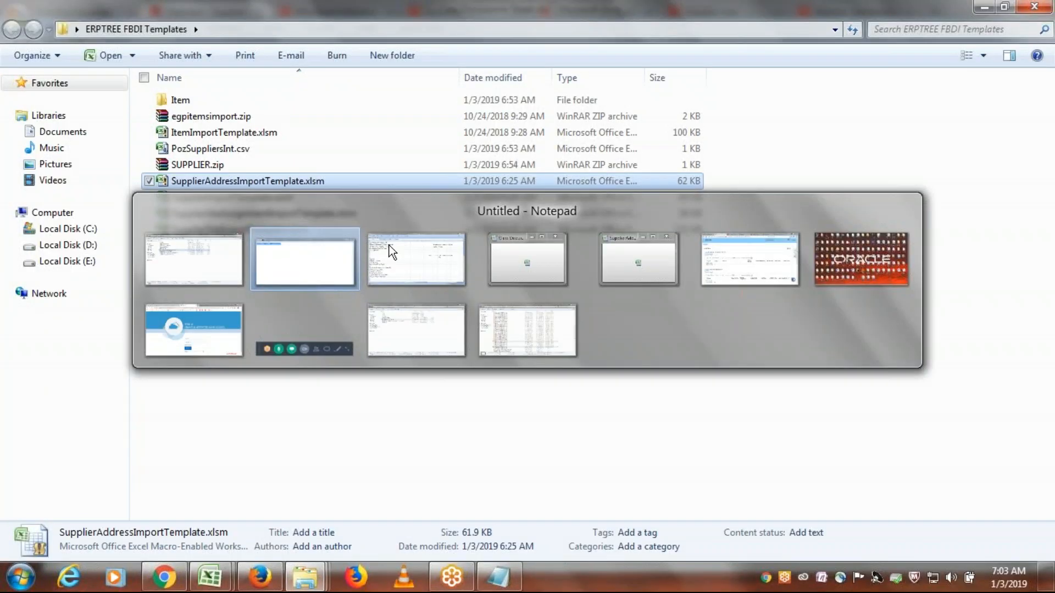
pyautogui.click(210, 577)
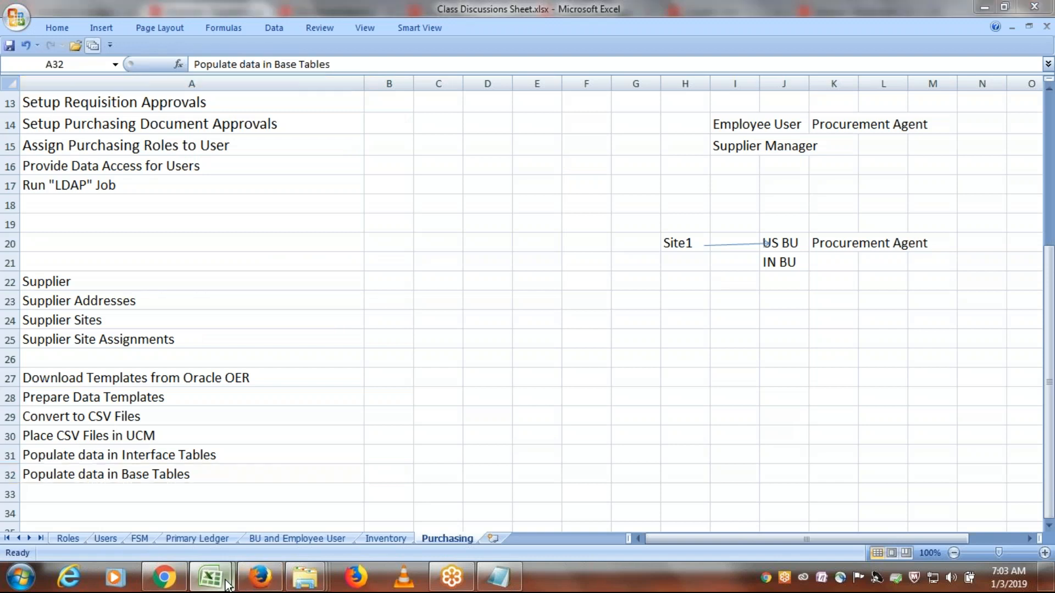
pyautogui.click(276, 507)
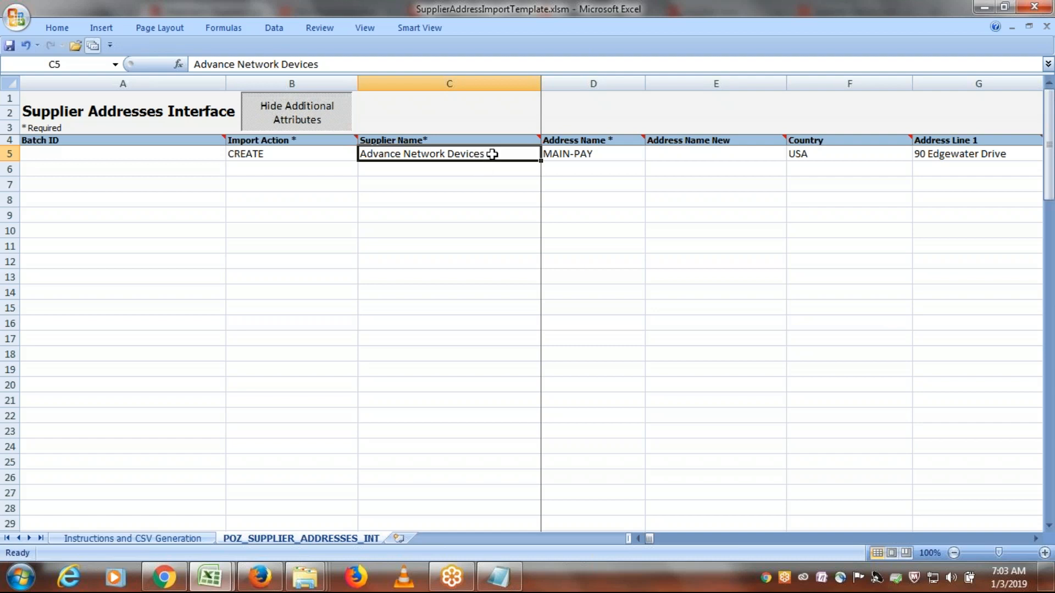
pyautogui.hotkey('ctrl', 'v')
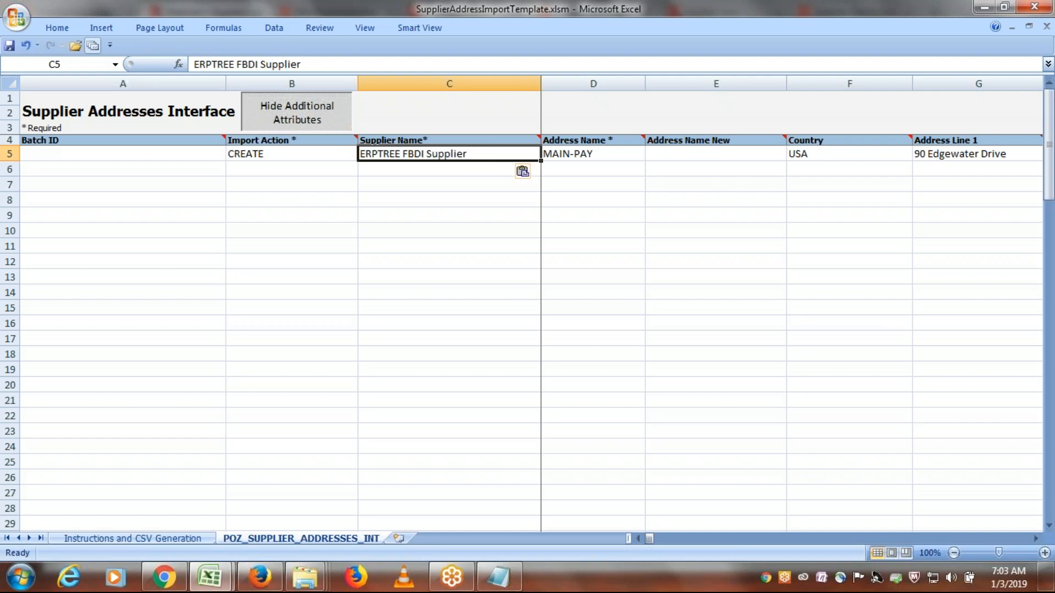
# - Set the Address Name of the CREATE row to FBDI ADDRESS
pyautogui.press('Tab')
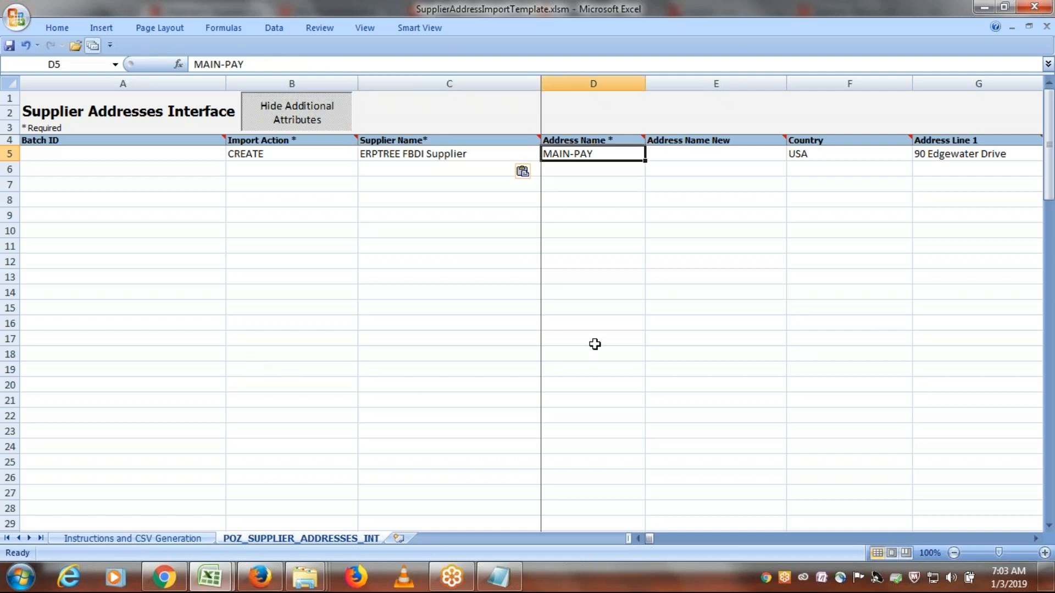
pyautogui.write('FBDI')
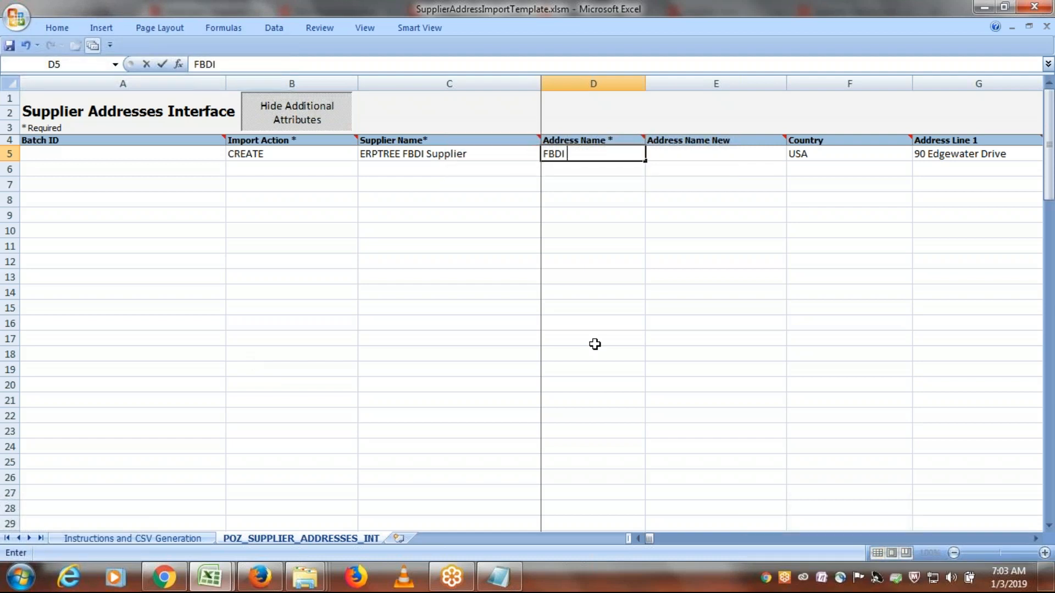
pyautogui.write(' ADDRESS')
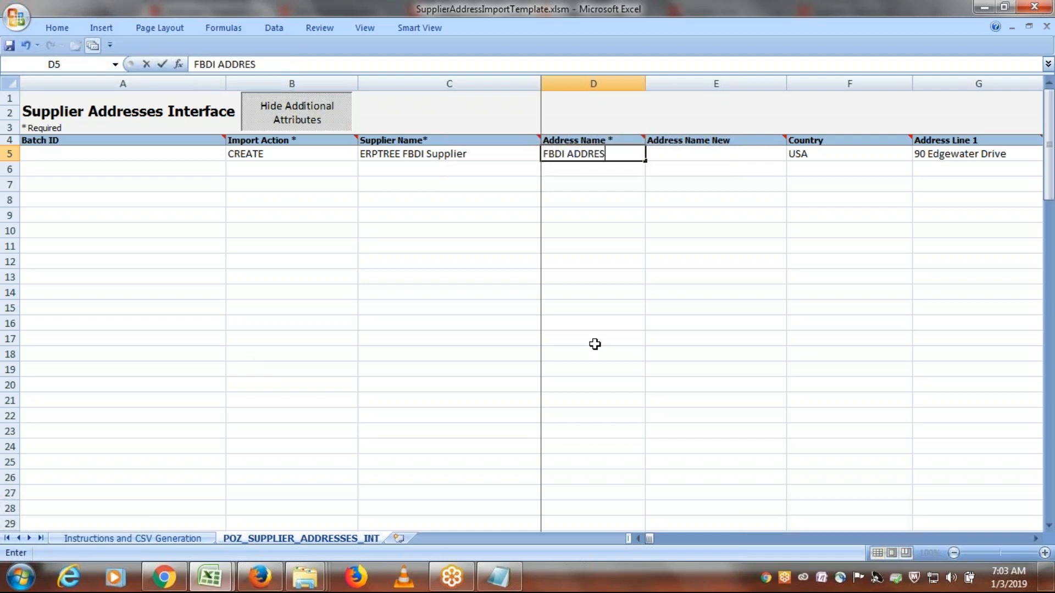
pyautogui.press('Tab')
pyautogui.press('Tab')
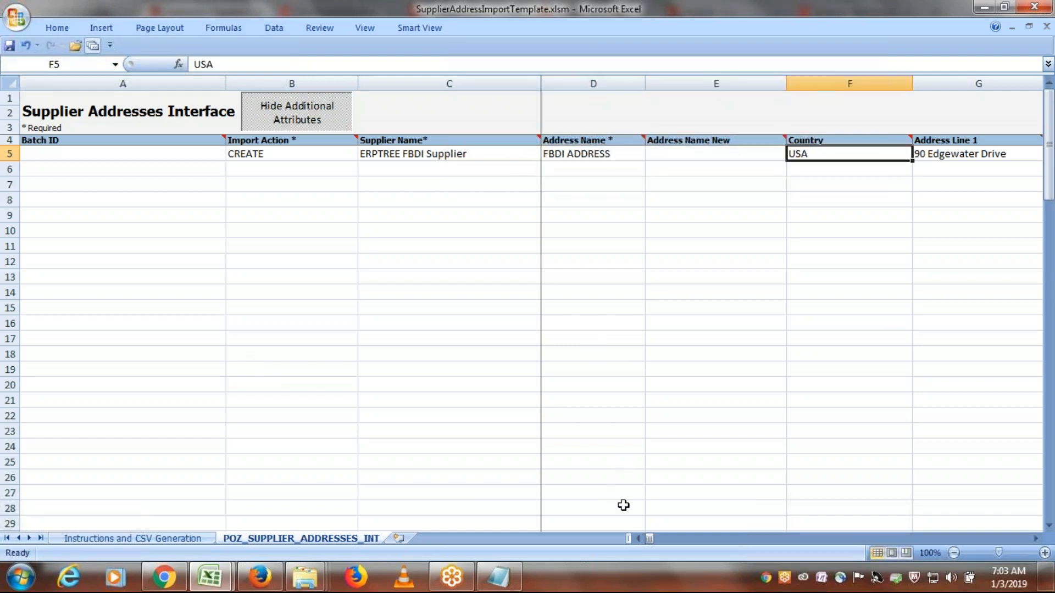
pyautogui.press('Tab')
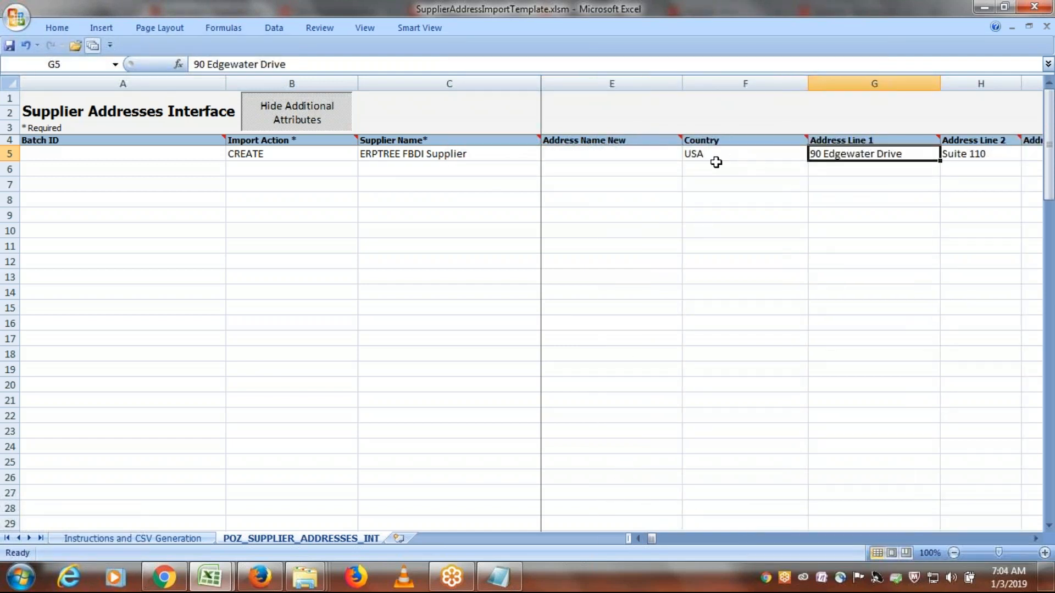
pyautogui.click(1036, 540)
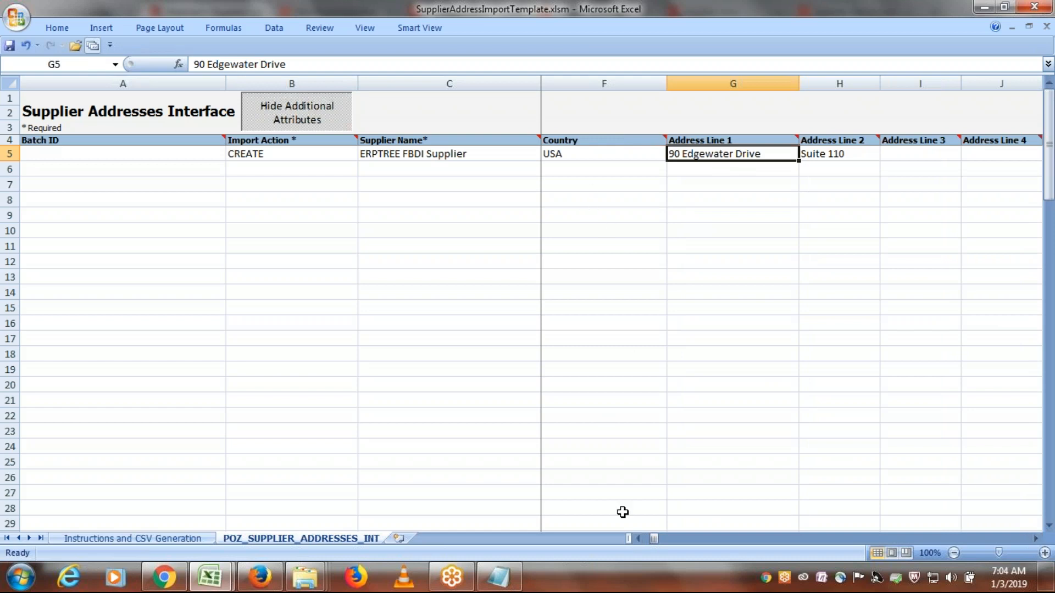
pyautogui.click(640, 539)
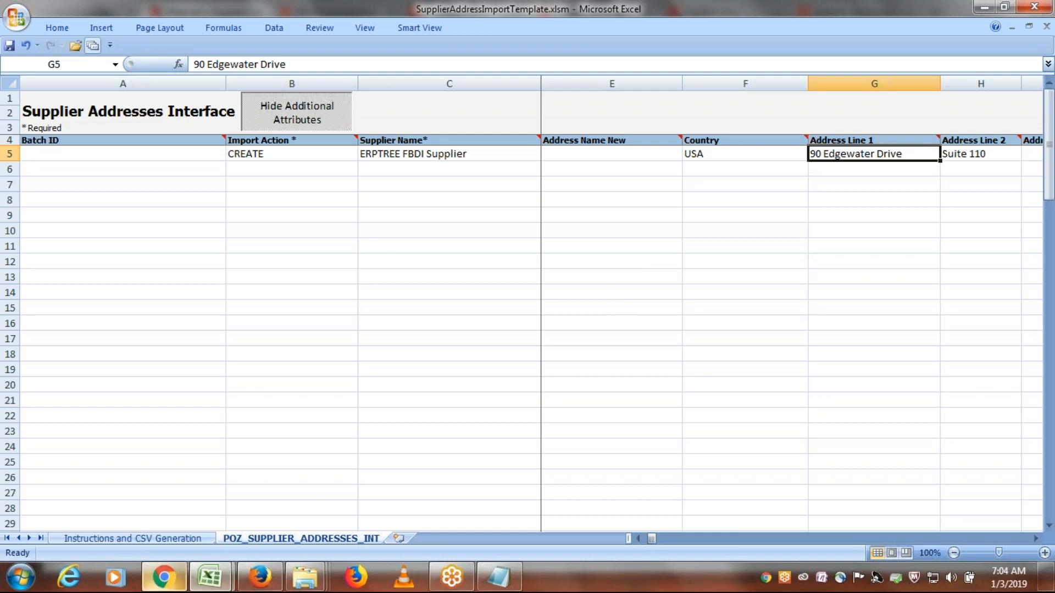
# - Switch to Firefox, open ERPTREE FBDI Supplier from the suppliers without addresses in edit mode, and show its addresses
pyautogui.click(280, 583)
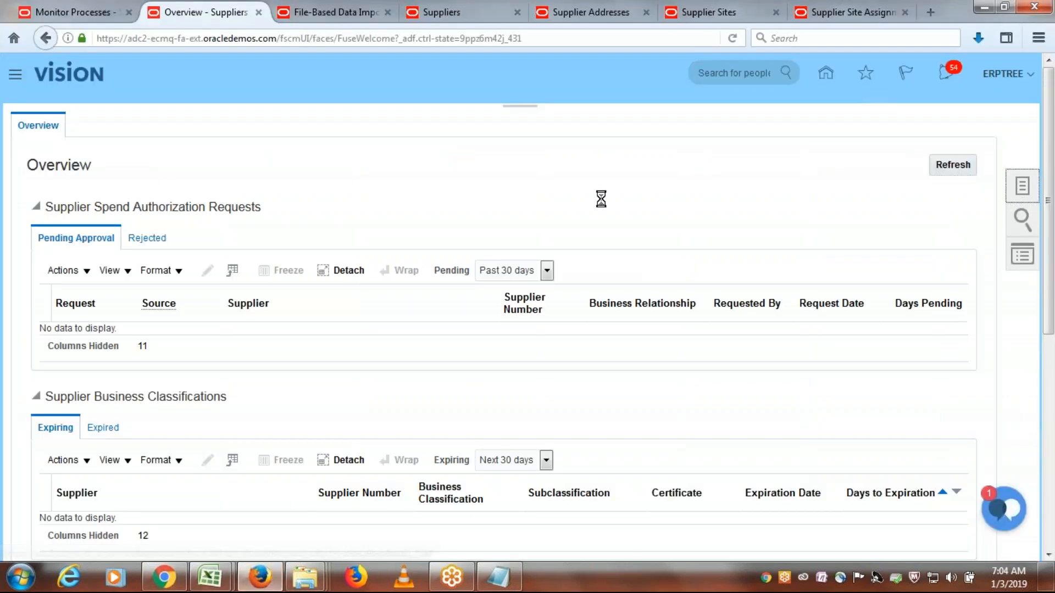
pyautogui.scroll(-3, 624, 210)
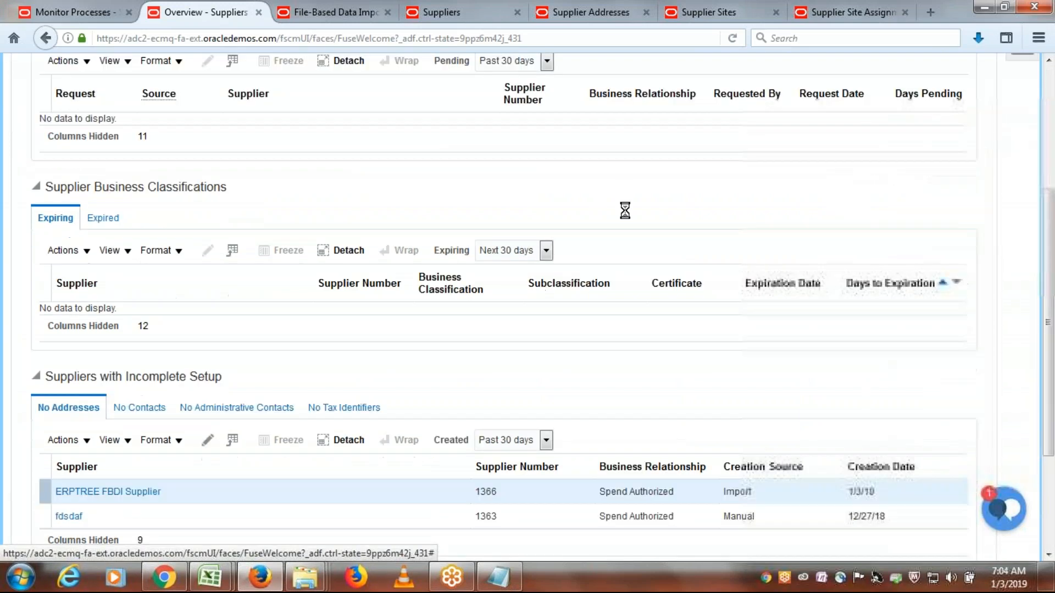
pyautogui.scroll(1, 351, 478)
pyautogui.scroll(-3, 165, 440)
pyautogui.click(142, 499)
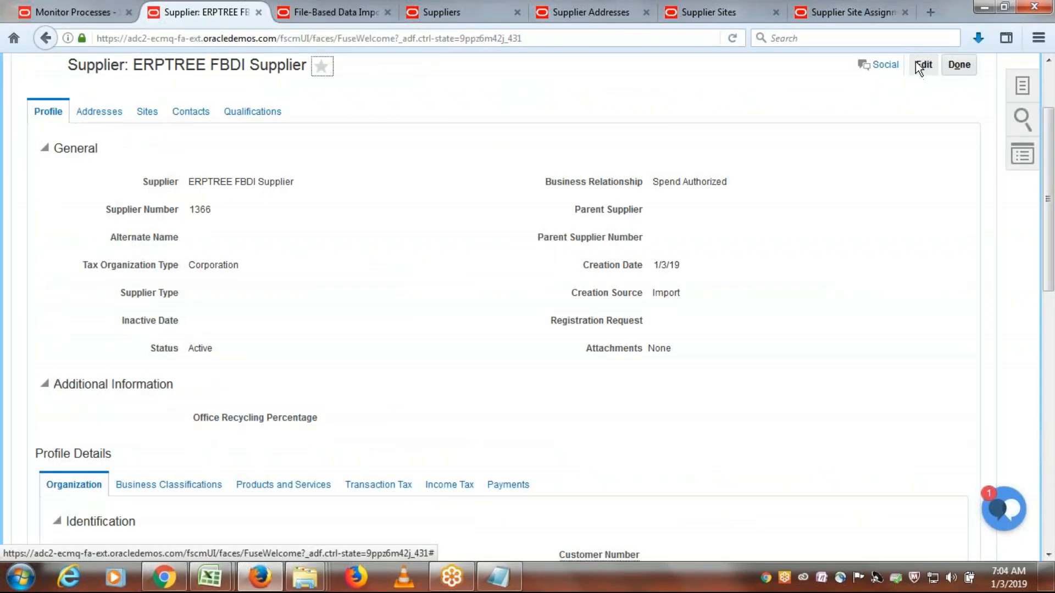
pyautogui.click(928, 63)
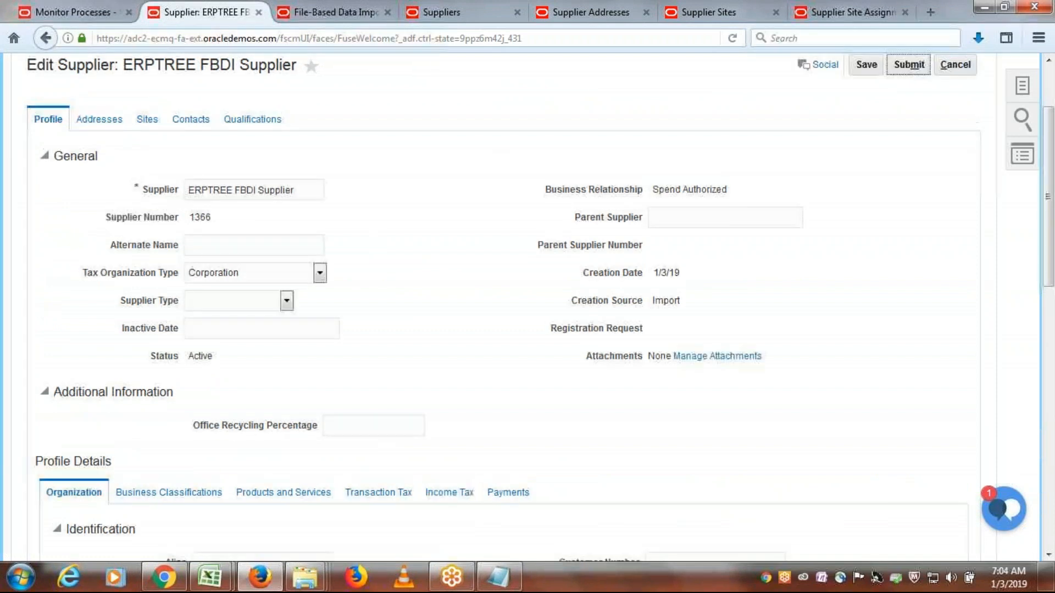
pyautogui.click(112, 122)
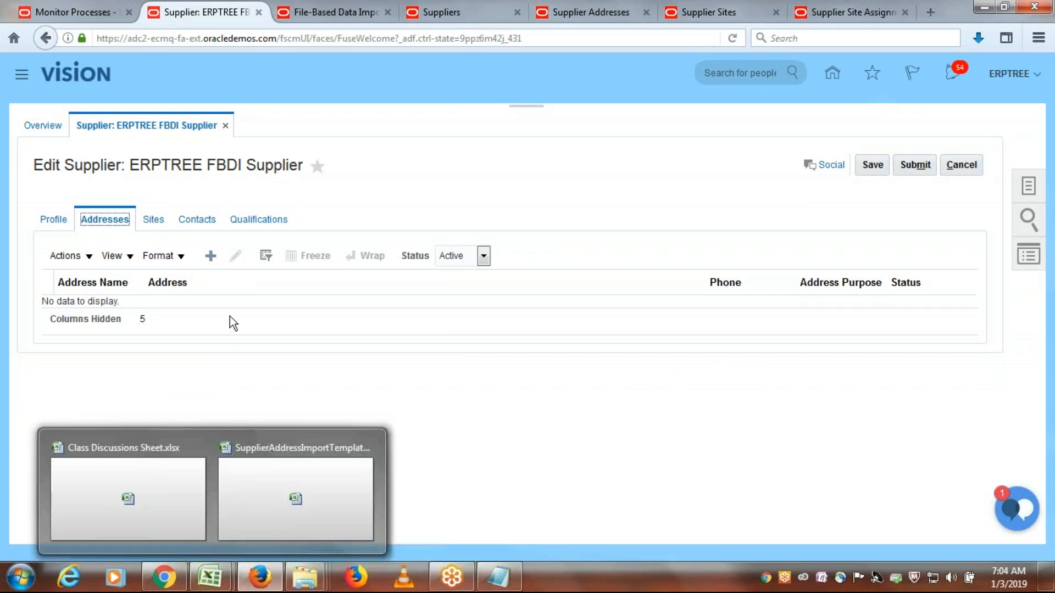
# - Start a new address with the trial name FSDFD and search the countries for UNI to look up the United States code
pyautogui.click(210, 256)
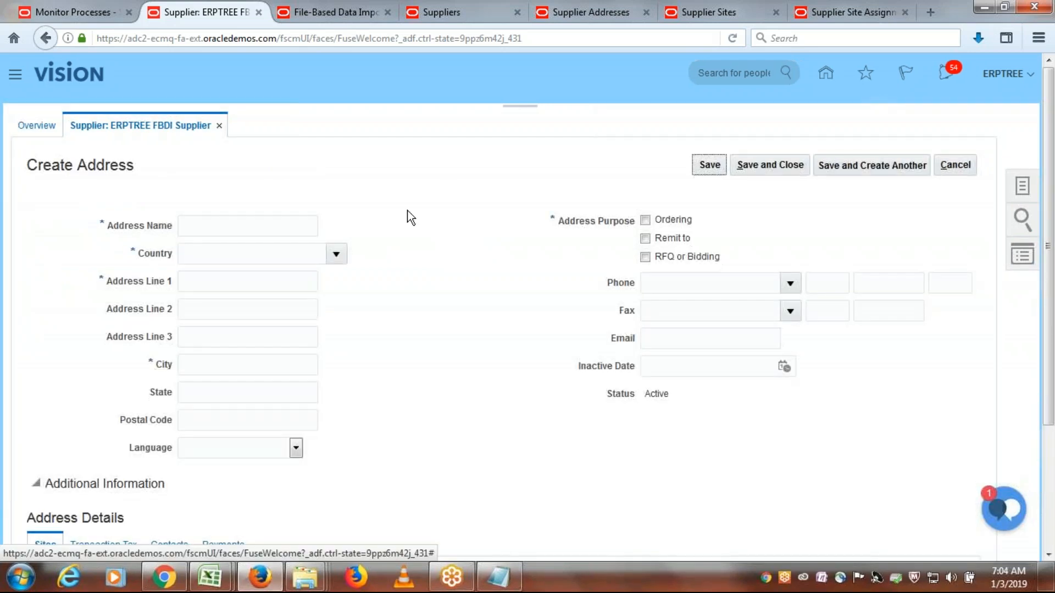
pyautogui.click(285, 226)
pyautogui.write('FS')
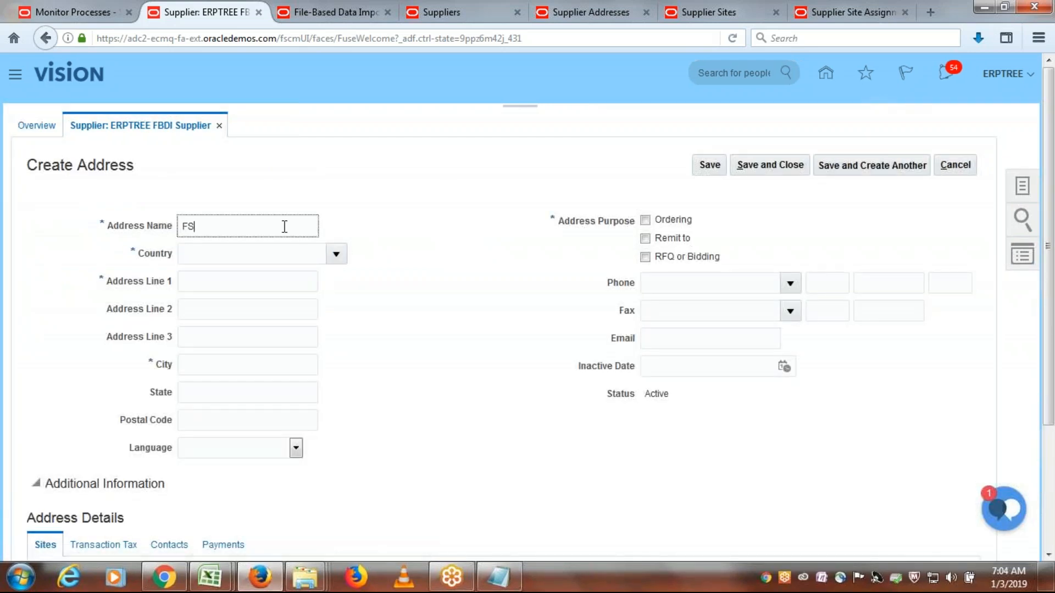
pyautogui.write('DFD')
pyautogui.press('Tab')
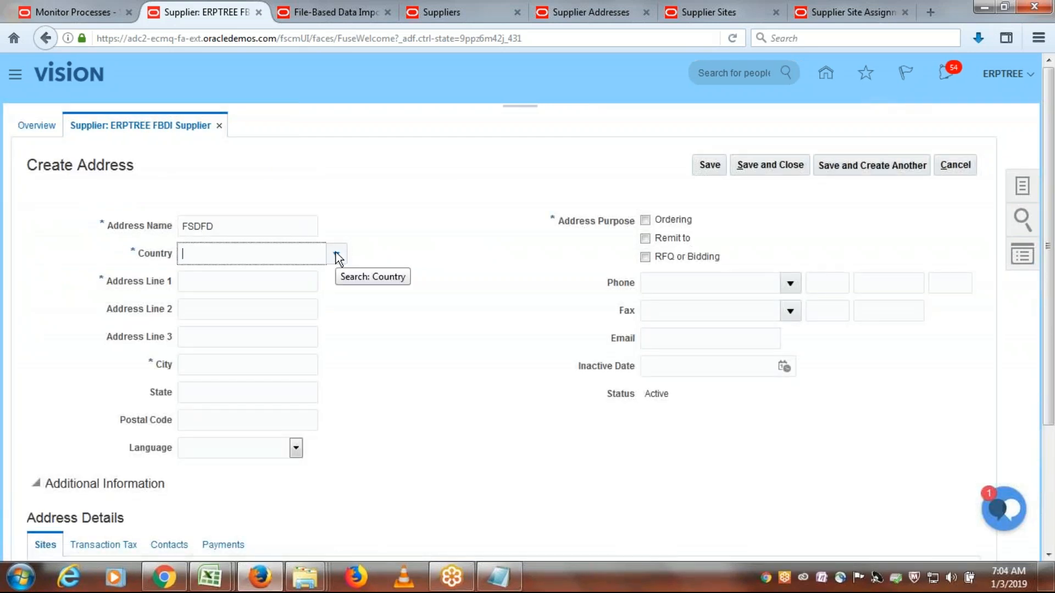
pyautogui.write('UNI')
pyautogui.press('Tab')
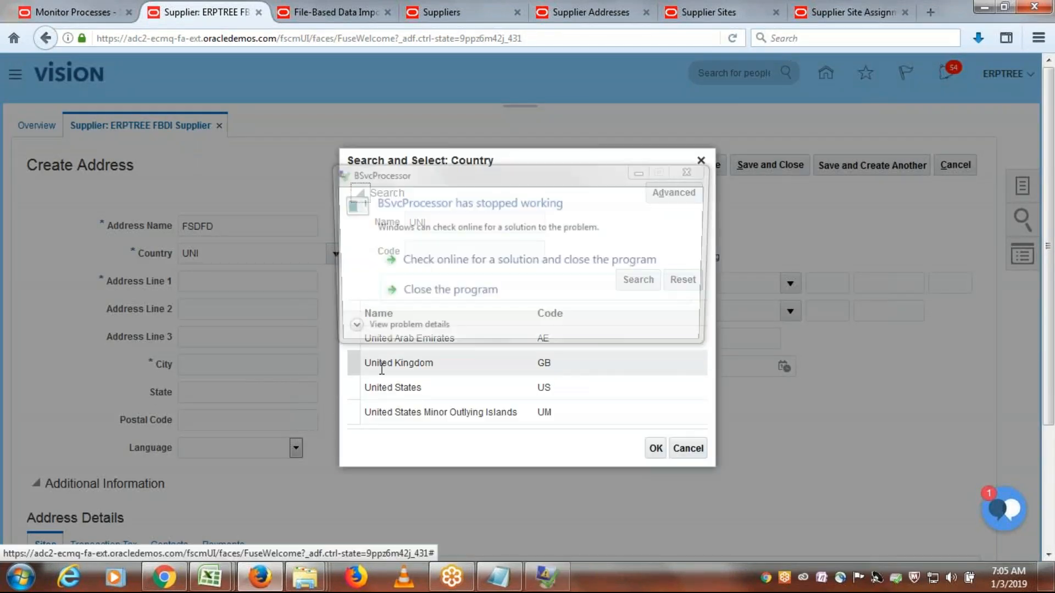
pyautogui.click(476, 391)
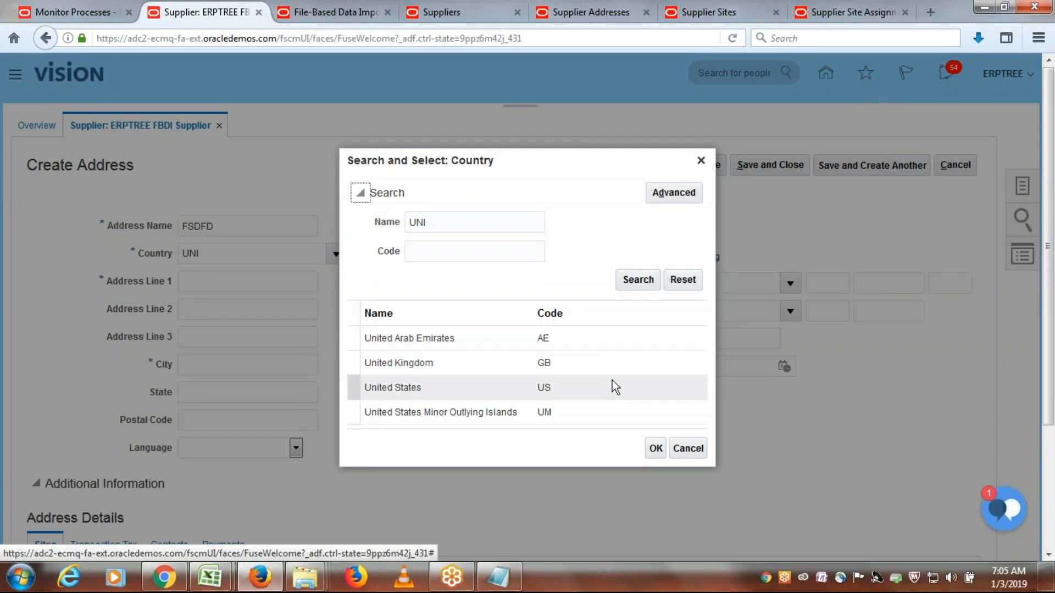
# - Switch to the supplier address template in Excel and set the Country of the CREATE row to US
pyautogui.hotkey('alt', 'Tab')
pyautogui.click(727, 156)
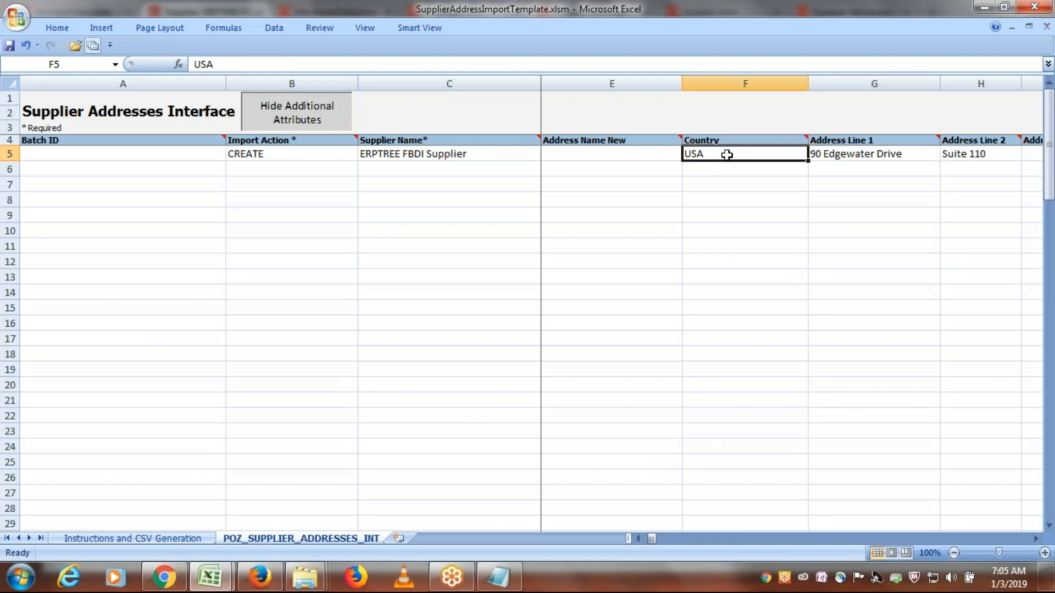
pyautogui.doubleClick(730, 154)
pyautogui.press('BackSpace')
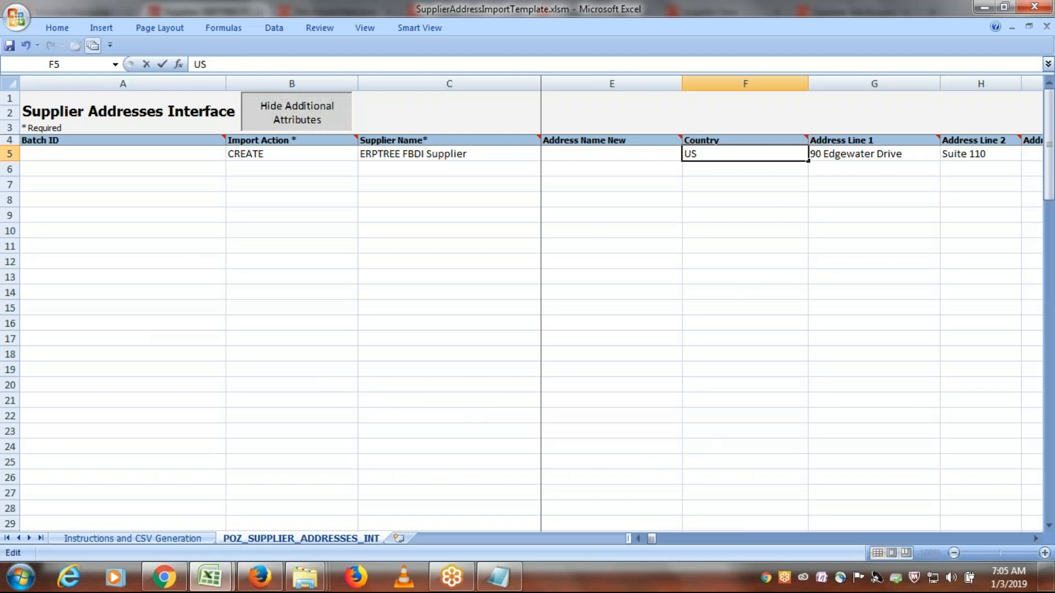
pyautogui.press('Tab')
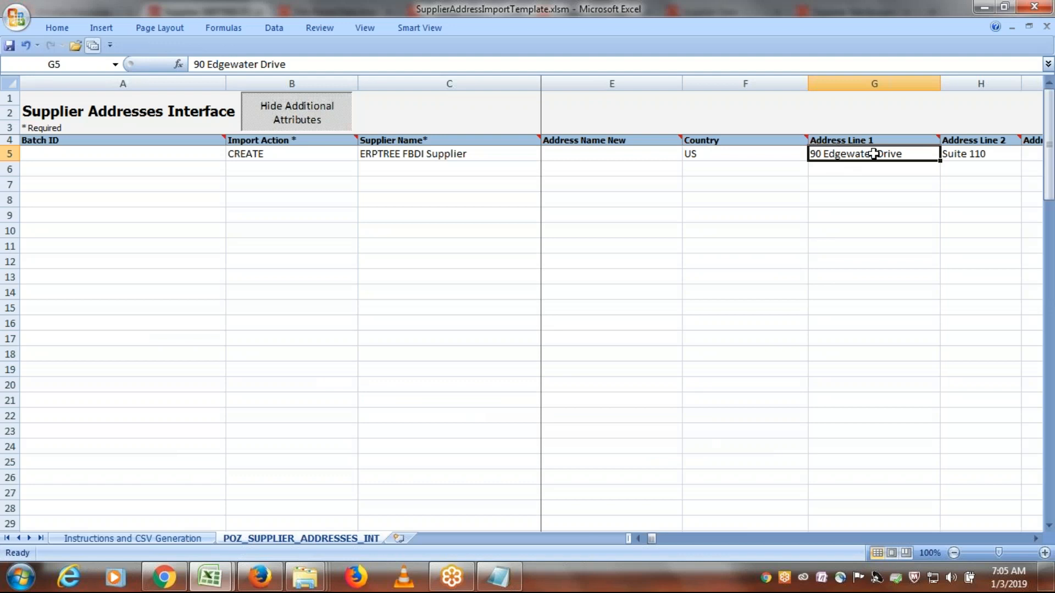
# - Switch to Firefox and choose United States as the country of the trial address to show its address fields
pyautogui.hotkey('alt', 'Tab')
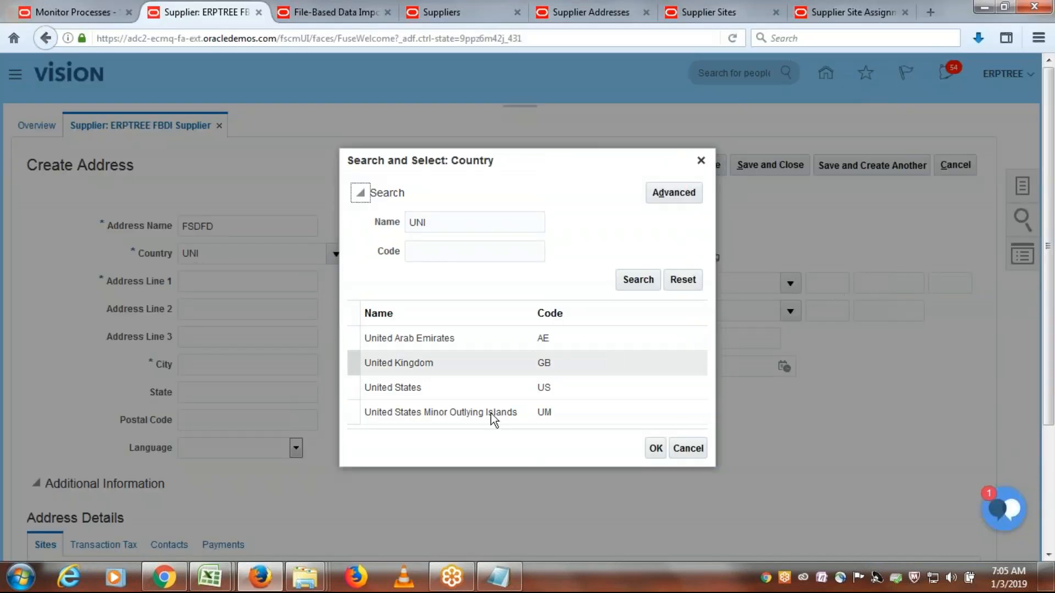
pyautogui.click(405, 388)
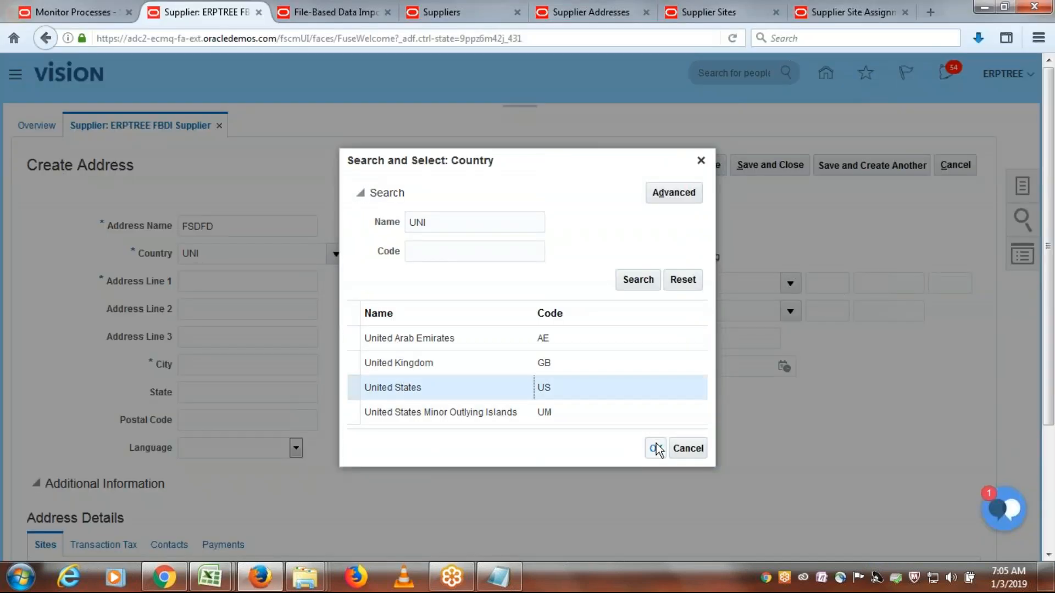
pyautogui.click(656, 449)
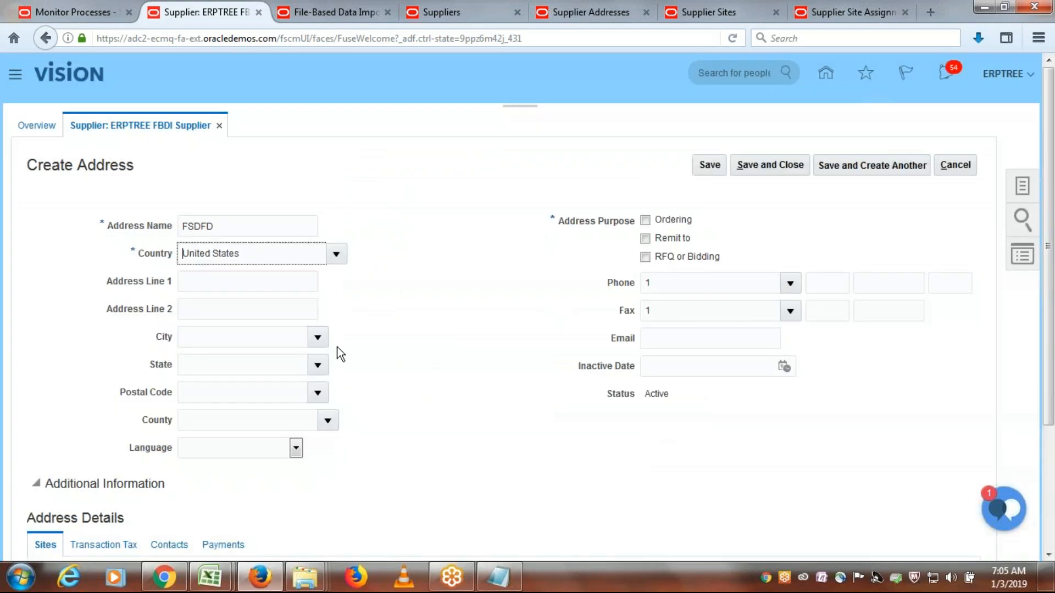
pyautogui.click(205, 278)
pyautogui.click(209, 314)
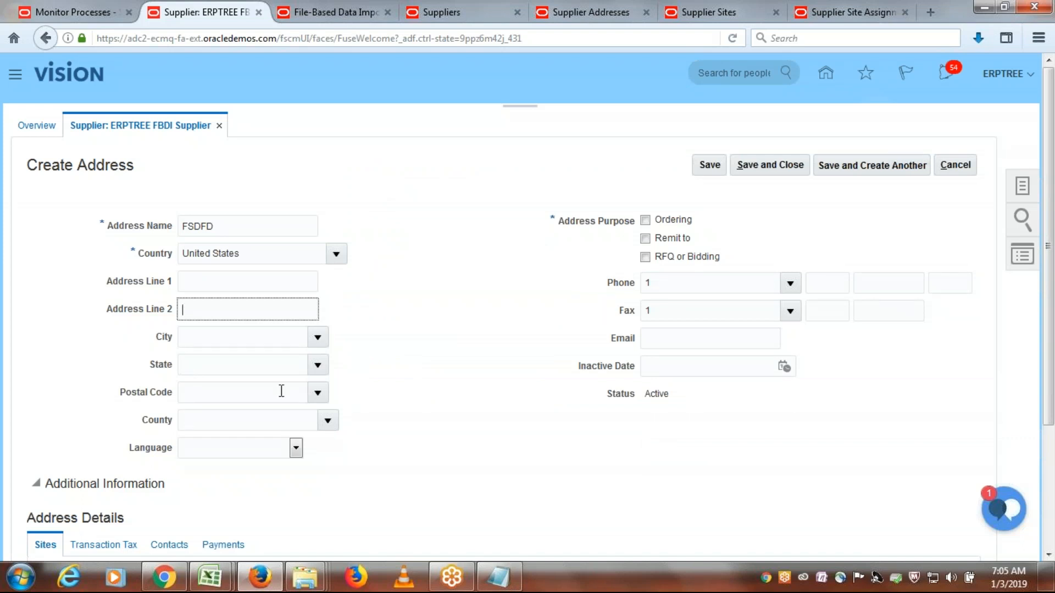
# - Switch to Excel and set Address Line 1 of the CREATE row to FBDI Address1
pyautogui.hotkey('alt', 'Tab')
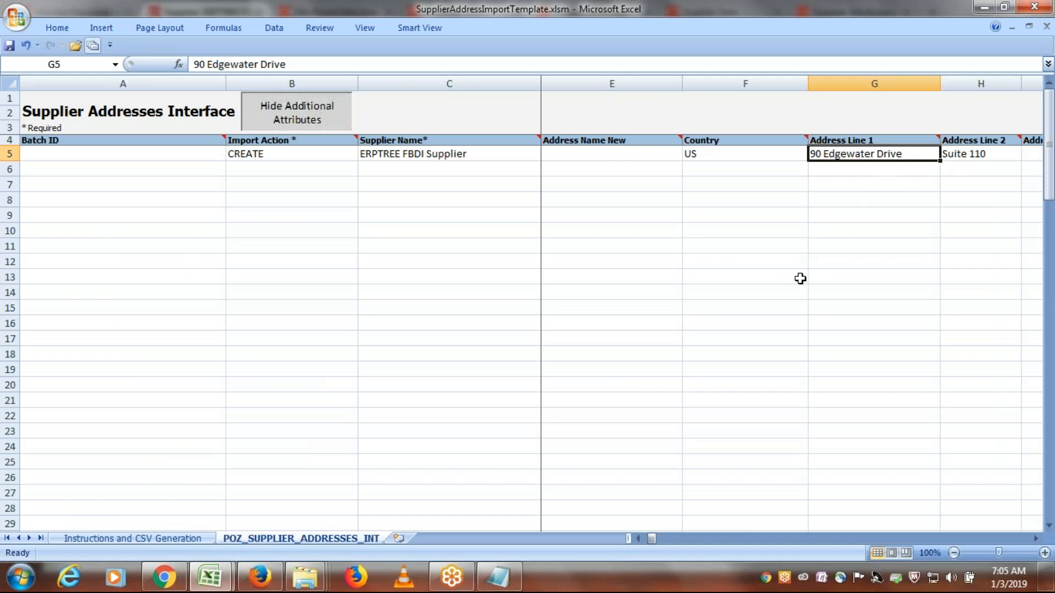
pyautogui.write('909')
pyautogui.press('BackSpace')
pyautogui.press('BackSpace')
pyautogui.press('BackSpace')
pyautogui.write('FBD')
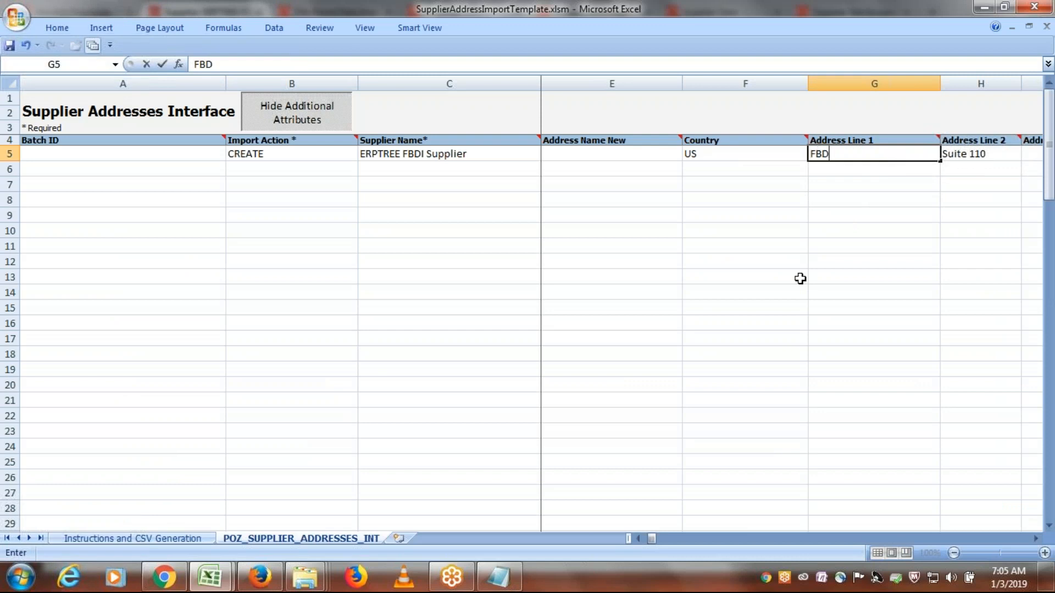
pyautogui.write('I Address1')
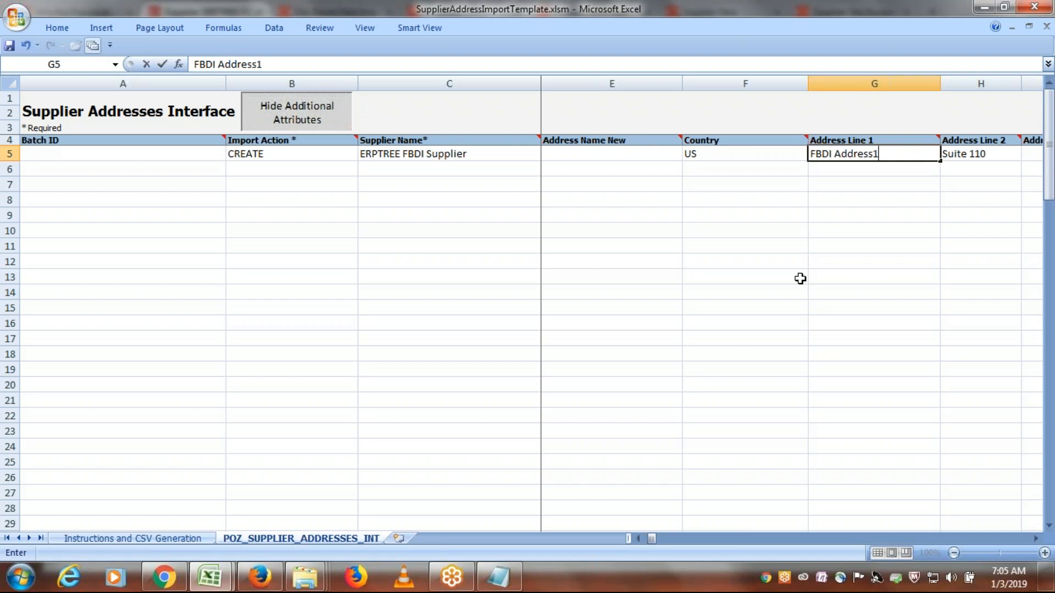
# - Set Address Line 2 of the CREATE row to FBDI Address2, leaving Address Line 3 empty
pyautogui.press('Tab')
pyautogui.write('FBDI Address2')
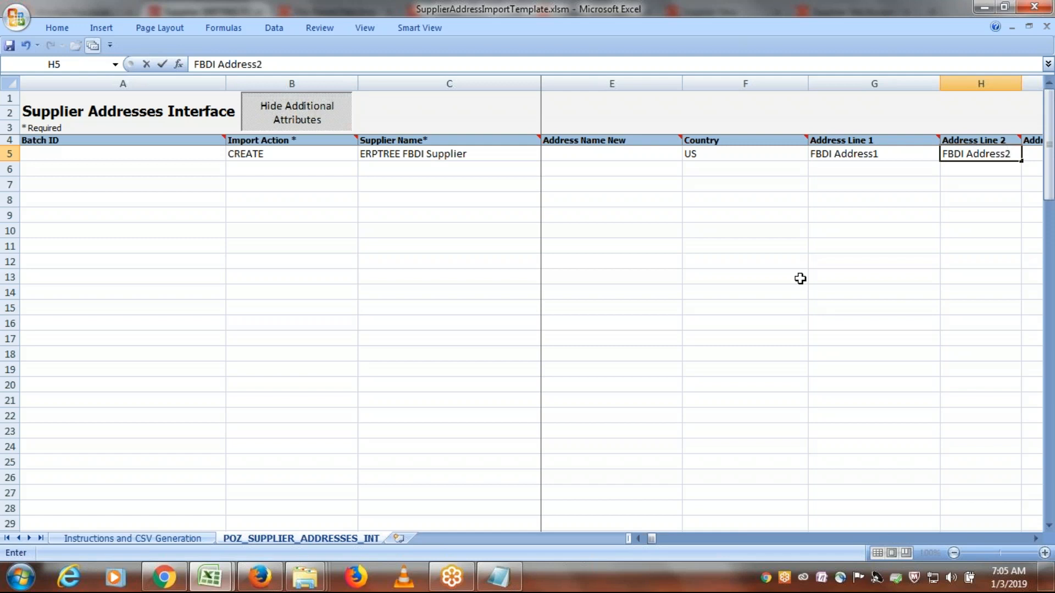
pyautogui.press('Tab')
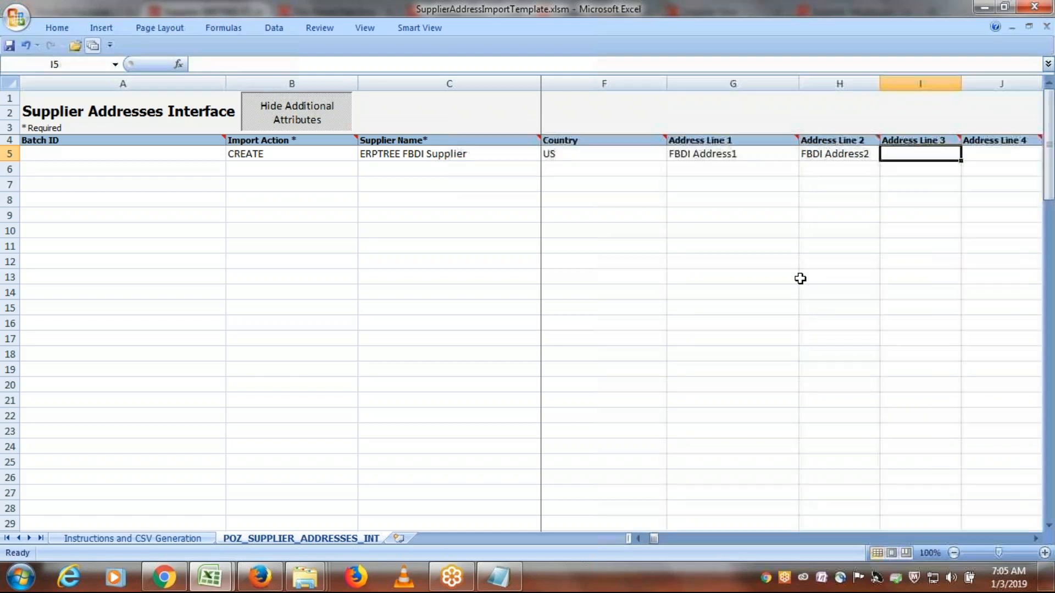
pyautogui.press('Tab')
# - Switch to Firefox, search postal codes starting with 5 for the trial address, and select 50001 for Milo, Warren, Iowa
pyautogui.hotkey('alt', 'Tab')
pyautogui.click(247, 309)
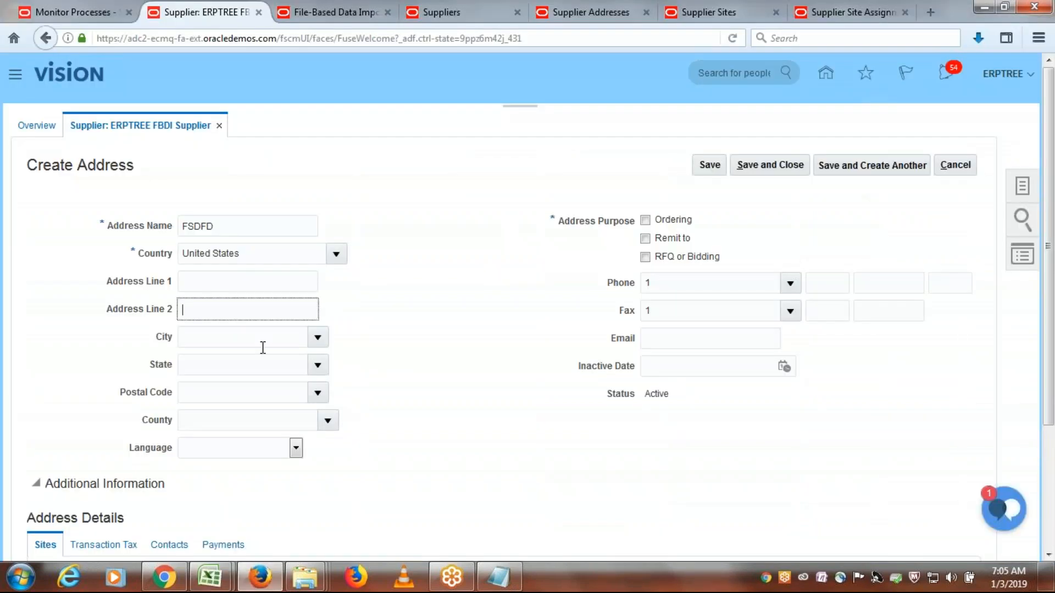
pyautogui.click(318, 393)
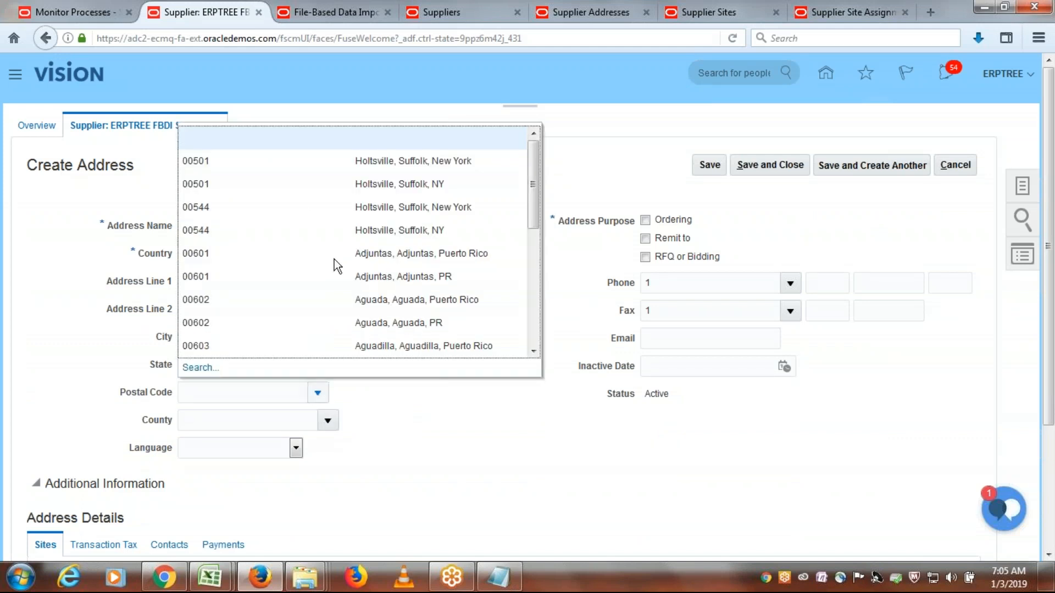
pyautogui.click(217, 393)
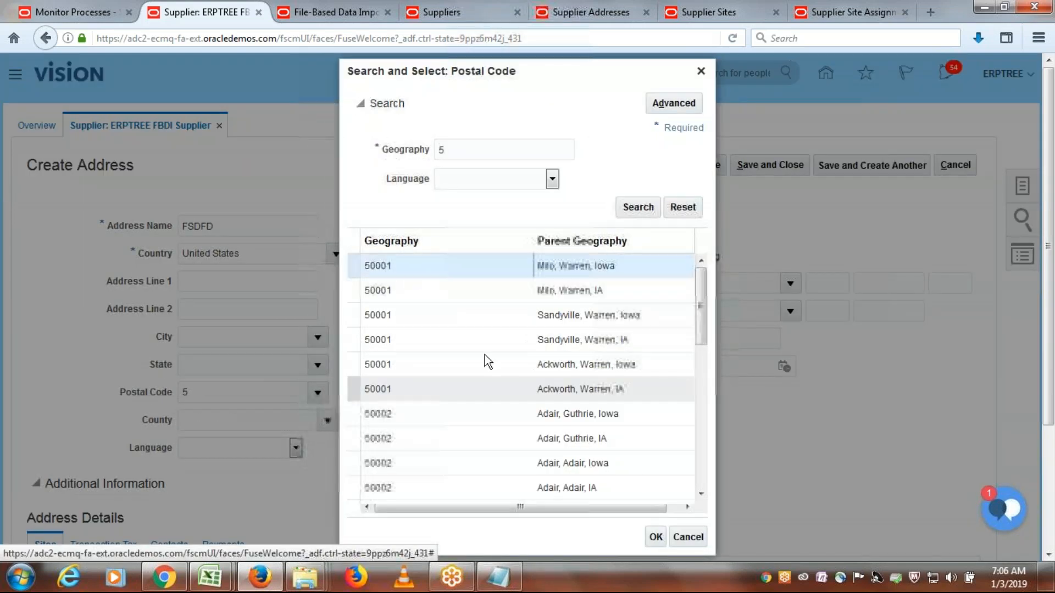
pyautogui.click(656, 537)
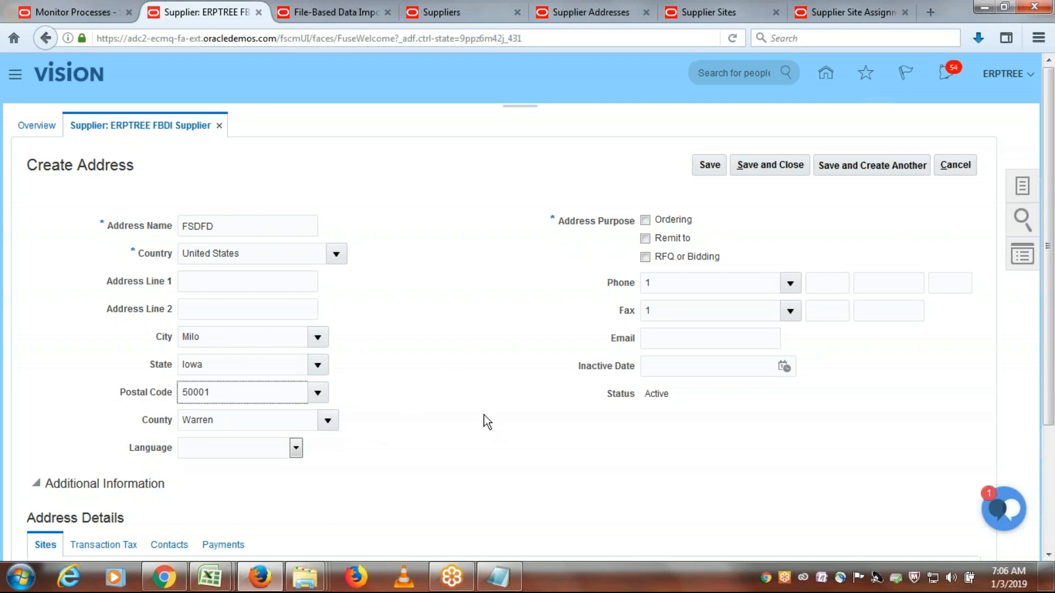
# - Copy the city Milo from the trial address in Firefox into the City column of the CREATE row in Excel
pyautogui.hotkey('alt', 'Tab')
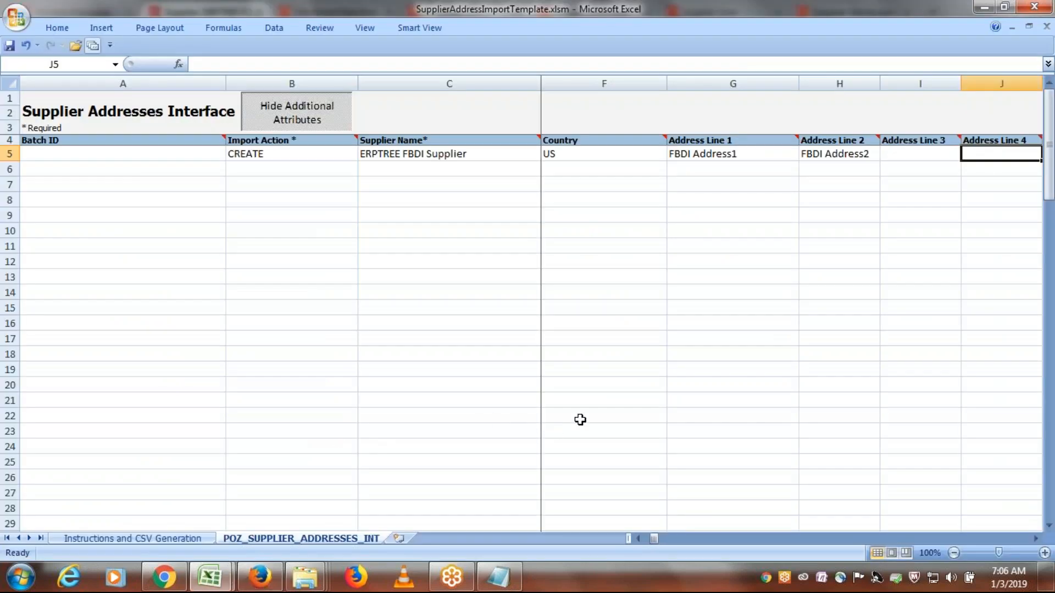
pyautogui.press('Tab')
pyautogui.press('Tab')
pyautogui.press('Tab')
pyautogui.press('Tab')
pyautogui.press('Tab')
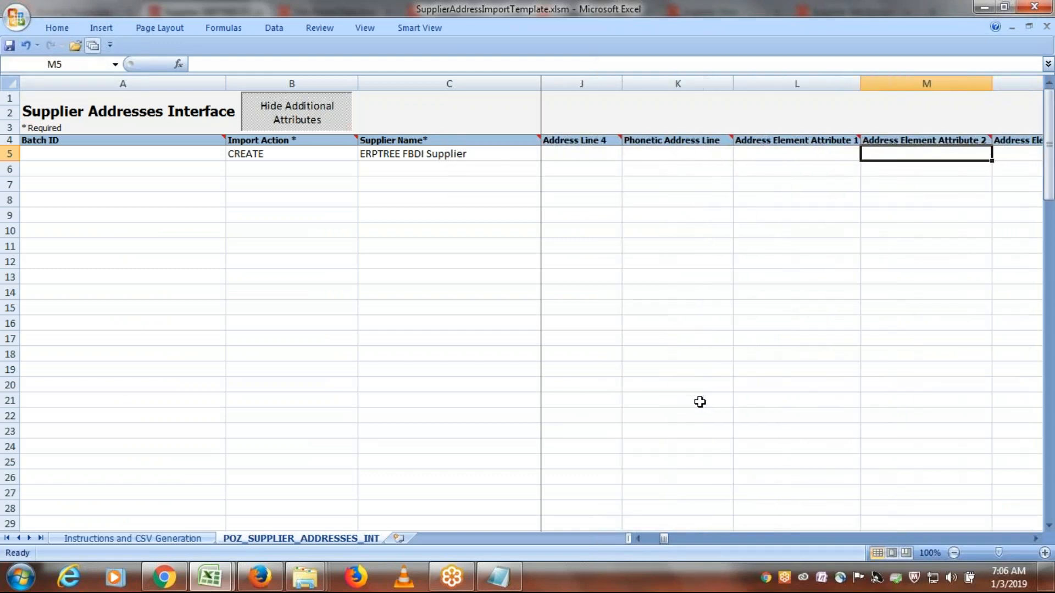
pyautogui.press('Tab')
pyautogui.press('Tab')
pyautogui.press('Tab')
pyautogui.press('Tab')
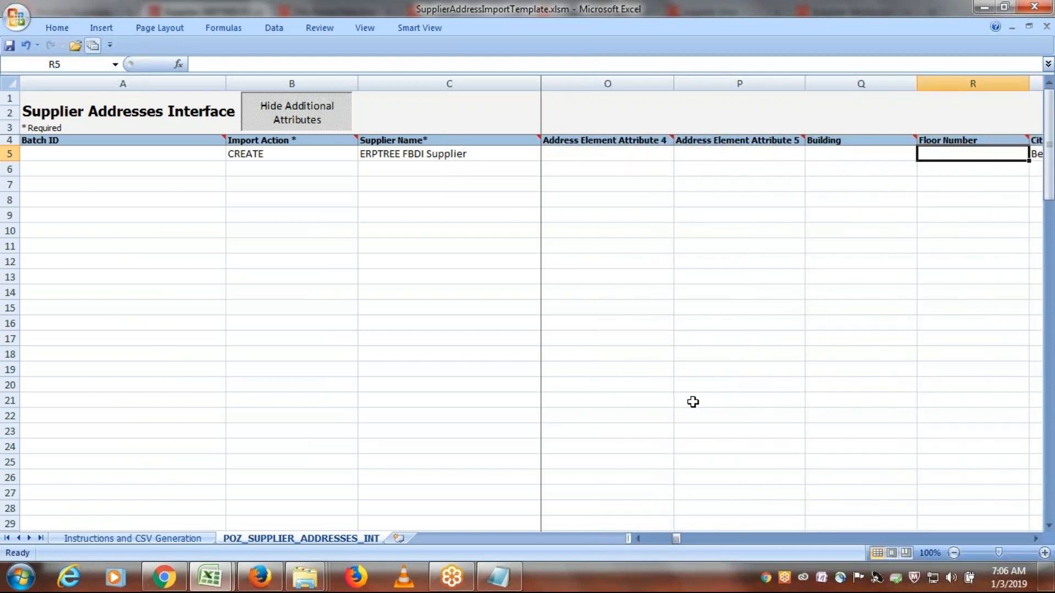
pyautogui.click(791, 156)
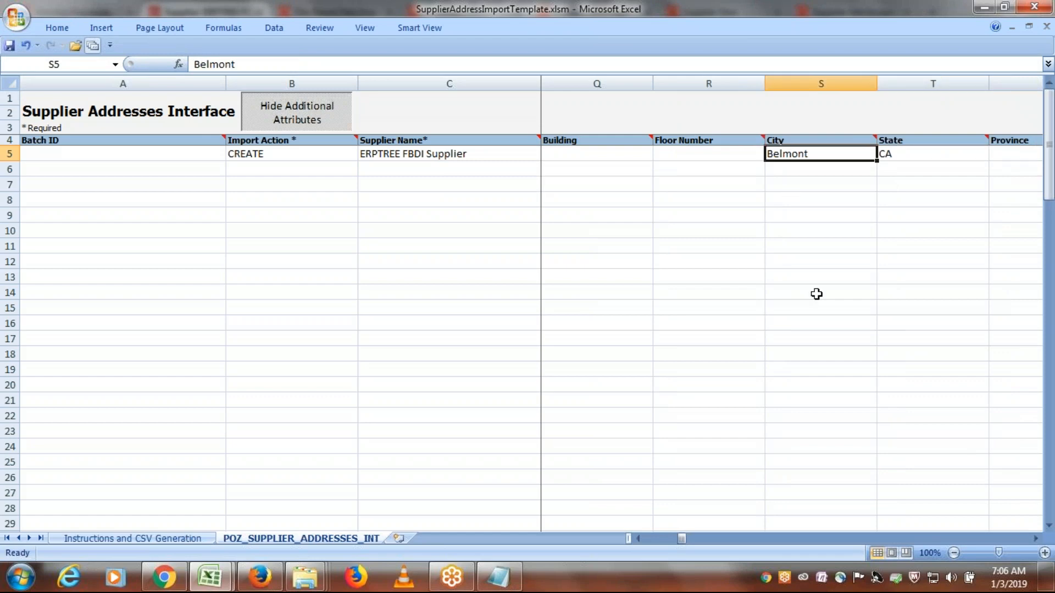
pyautogui.hotkey('alt', 'Tab')
pyautogui.moveTo(228, 341); pyautogui.dragTo(111, 342)
pyautogui.hotkey('ctrl', 'c')
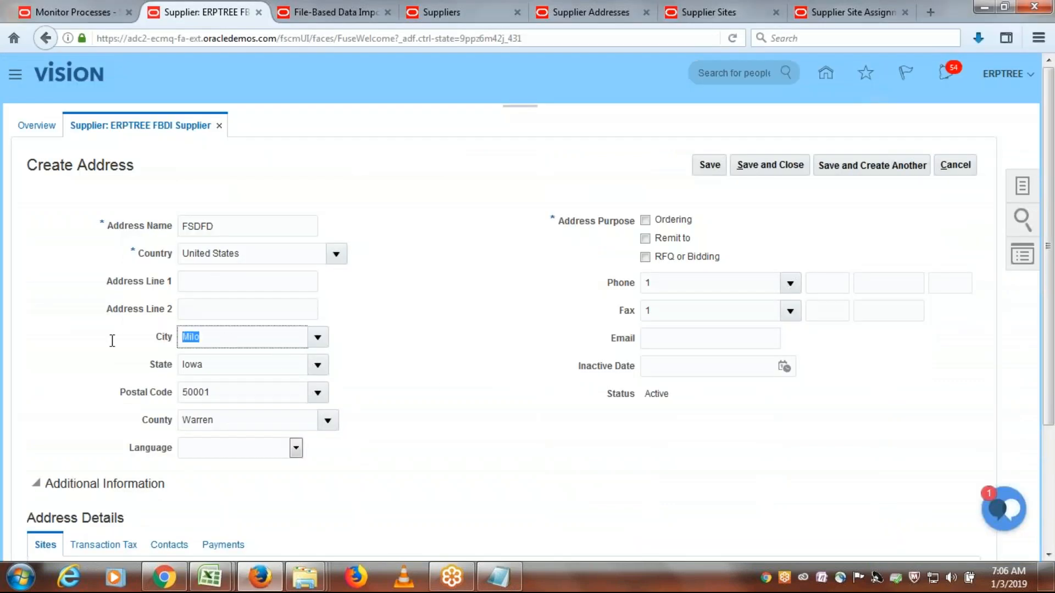
pyautogui.hotkey('alt', 'Tab')
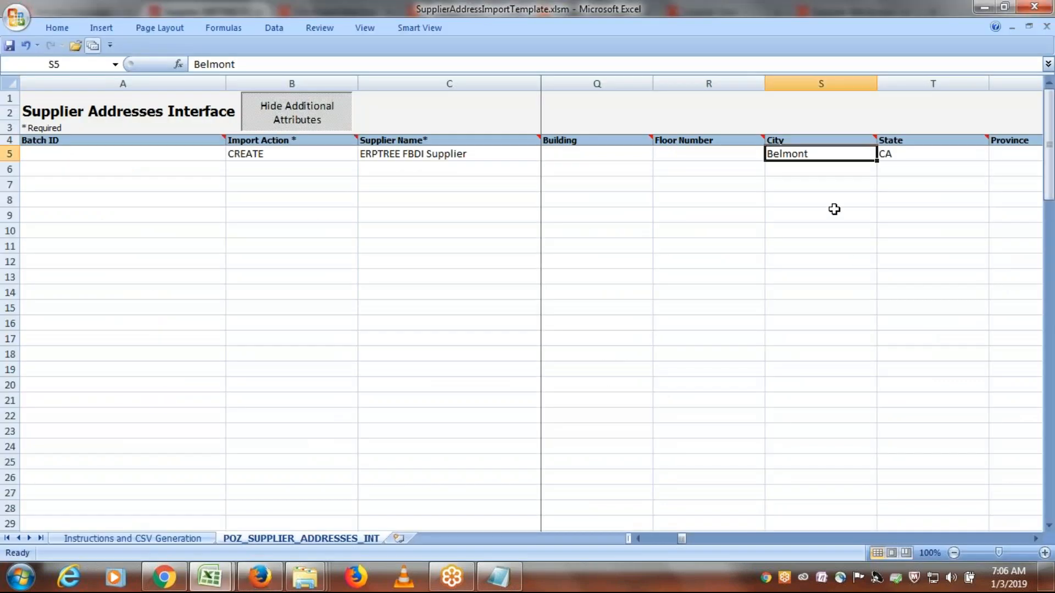
pyautogui.hotkey('ctrl', 'v')
# - Copy the state Iowa from the trial address in Firefox into the State column of the CREATE row in Excel
pyautogui.press('Right')
pyautogui.hotkey('alt', 'Tab')
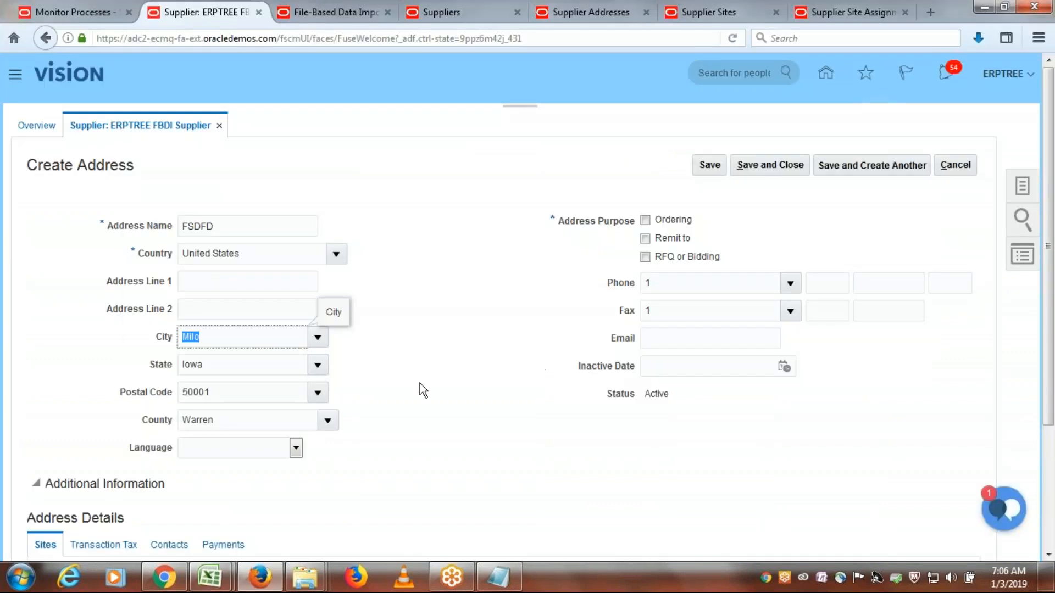
pyautogui.moveTo(223, 366); pyautogui.dragTo(81, 369)
pyautogui.hotkey('ctrl', 'c')
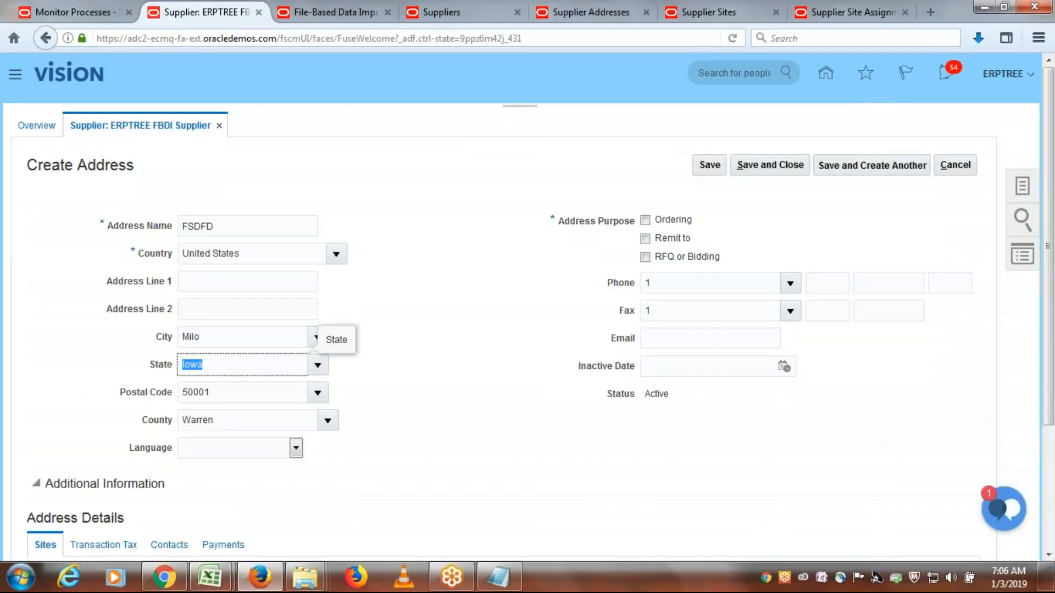
pyautogui.hotkey('alt', 'Tab')
pyautogui.hotkey('ctrl', 'v')
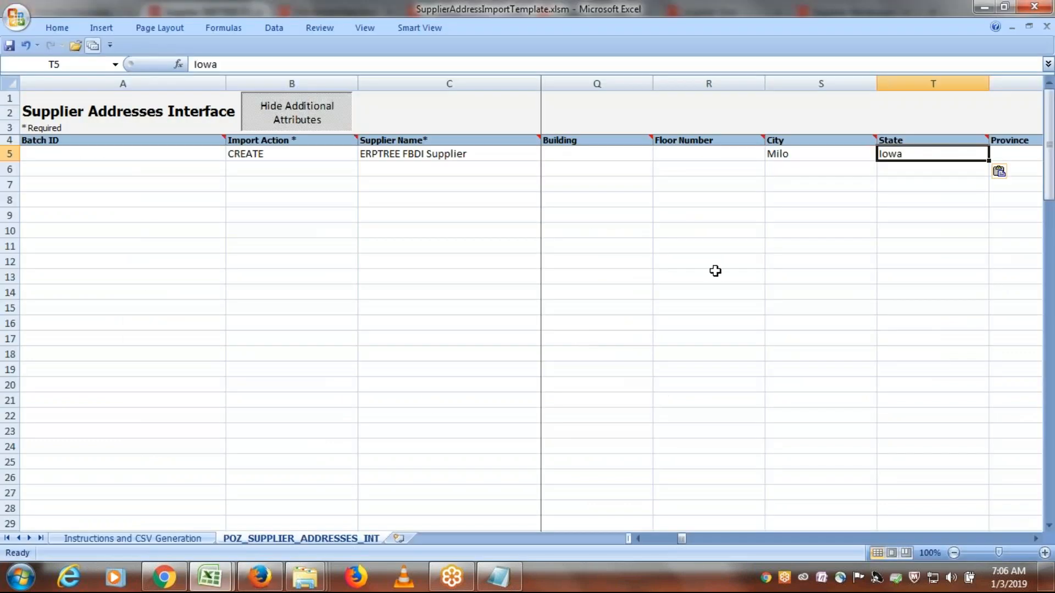
# - Copy the postal code 50001 from the trial address in Firefox into the Postal code column of the CREATE row in Excel
pyautogui.press('Tab')
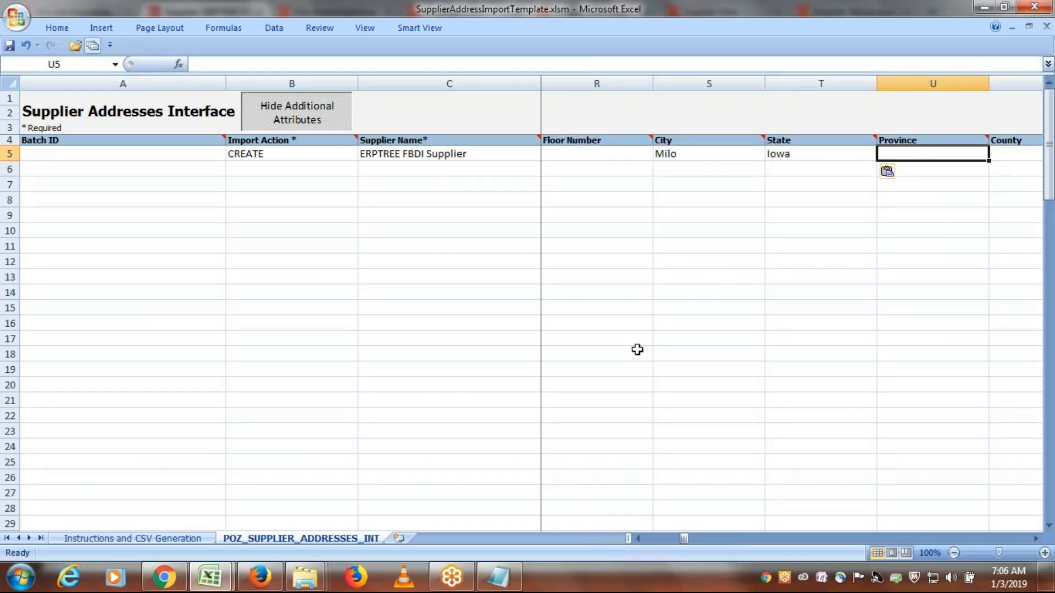
pyautogui.press('Tab')
pyautogui.hotkey('alt', 'Tab')
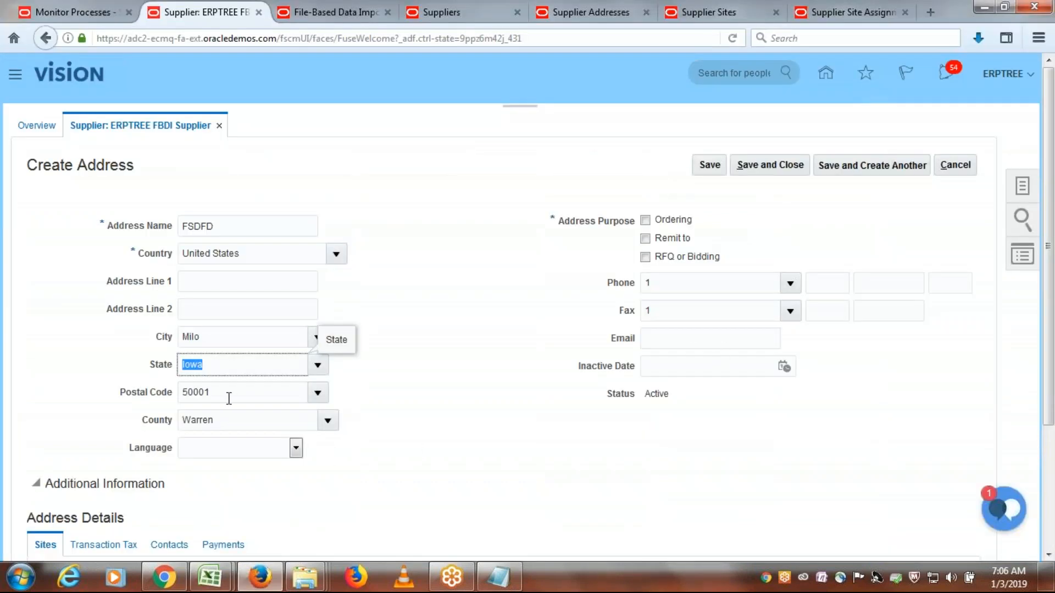
pyautogui.press('Tab')
pyautogui.hotkey('ctrl', 'c')
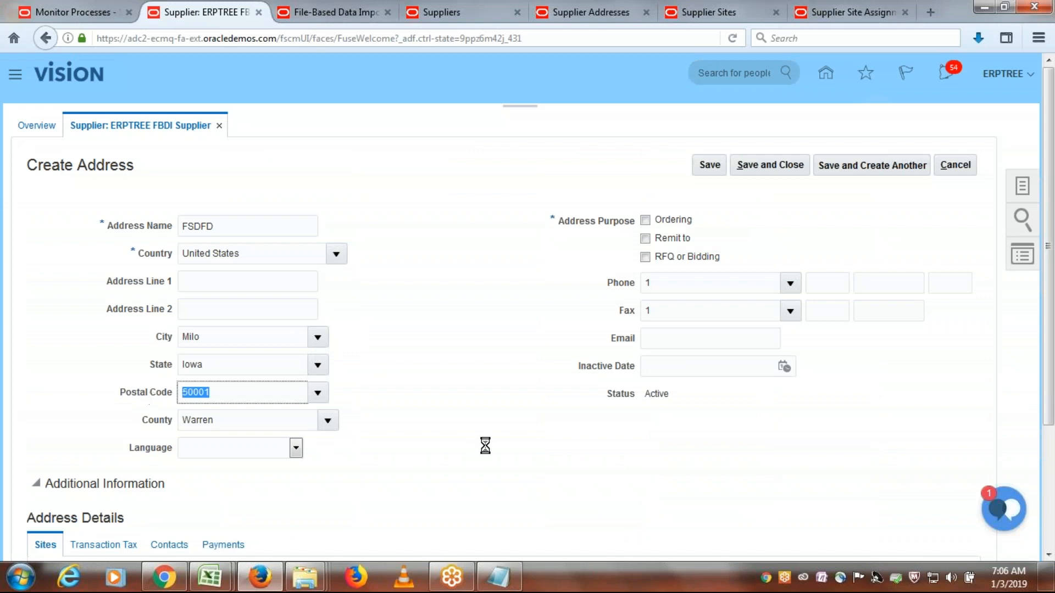
pyautogui.hotkey('alt', 'Tab')
pyautogui.press('Tab')
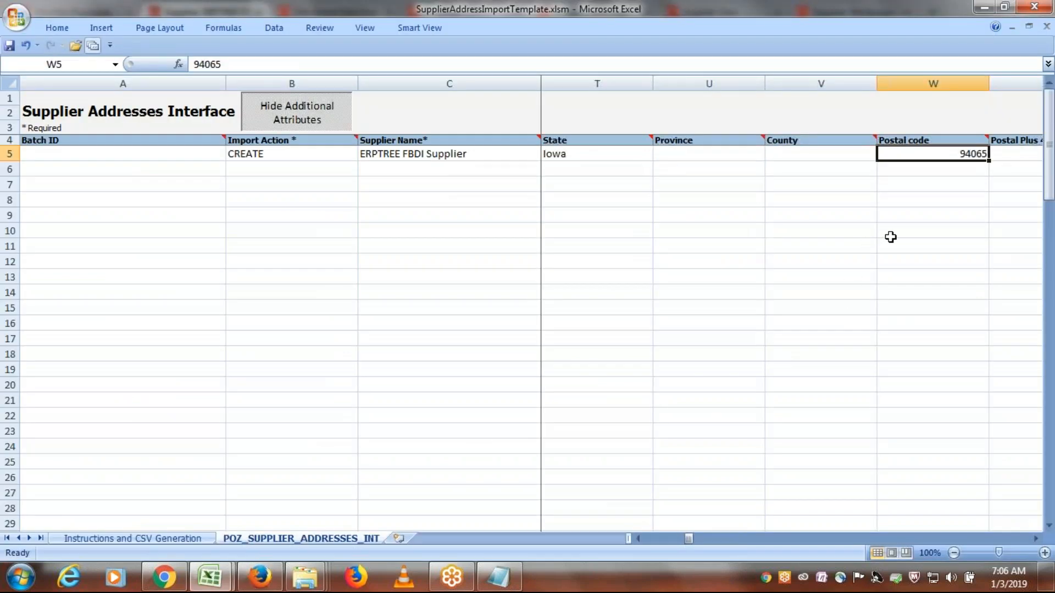
pyautogui.hotkey('ctrl', 'v')
pyautogui.press('Tab')
# - Copy the county Warren from the trial address in Firefox into the County column of the CREATE row in Excel
pyautogui.hotkey('alt', 'Tab')
pyautogui.press('Tab')
pyautogui.hotkey('ctrl', 'c')
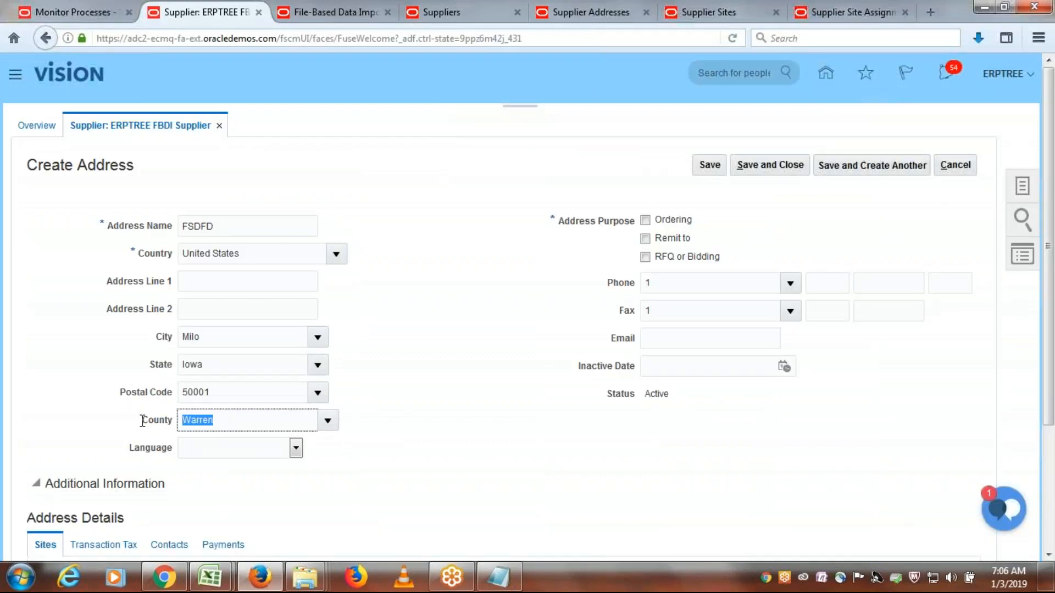
pyautogui.hotkey('alt', 'Tab')
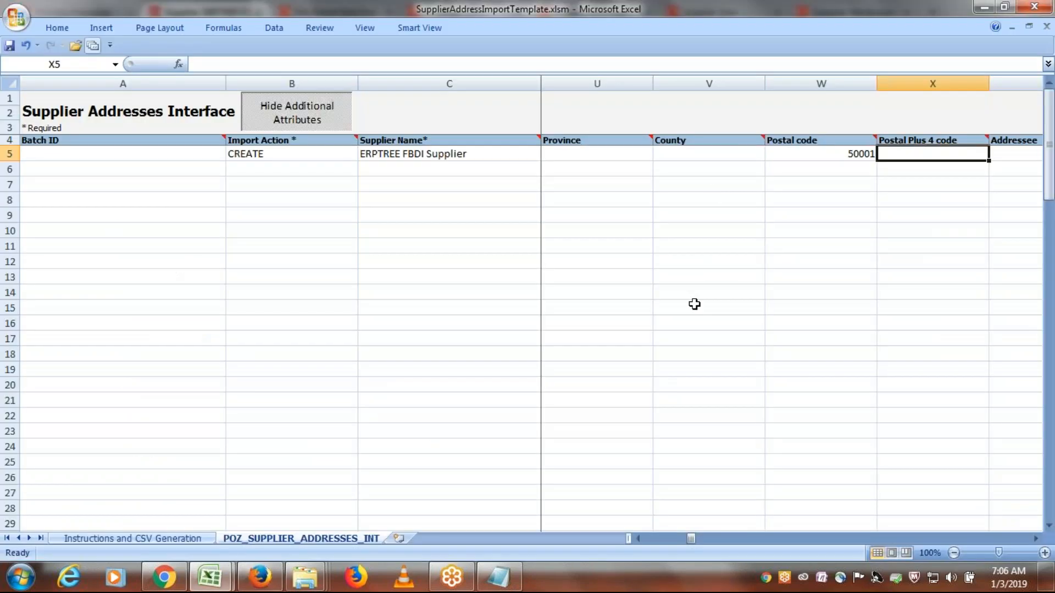
pyautogui.click(684, 152)
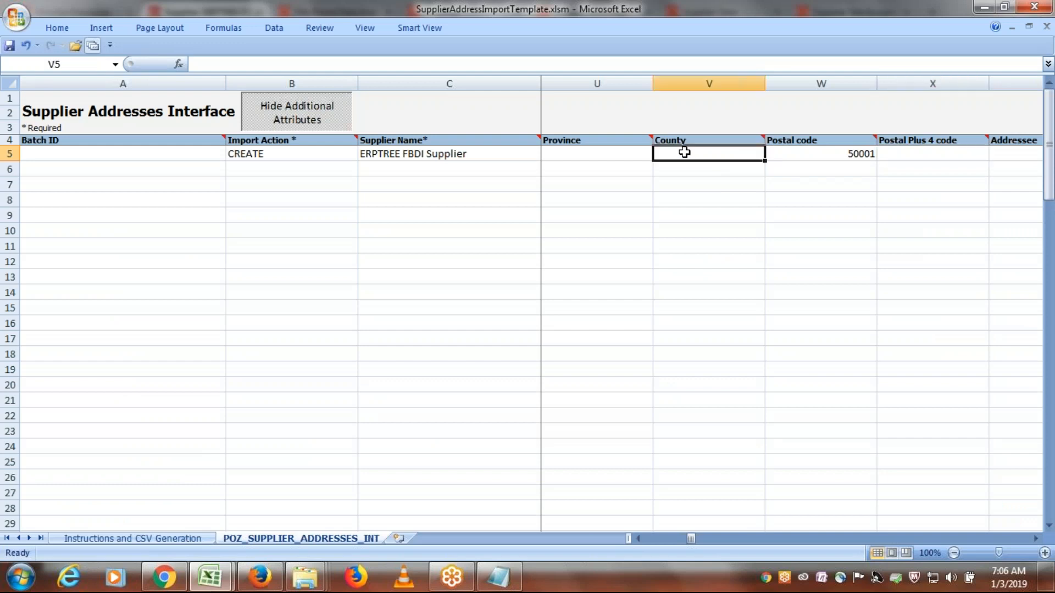
pyautogui.hotkey('ctrl', 'v')
pyautogui.press('Tab')
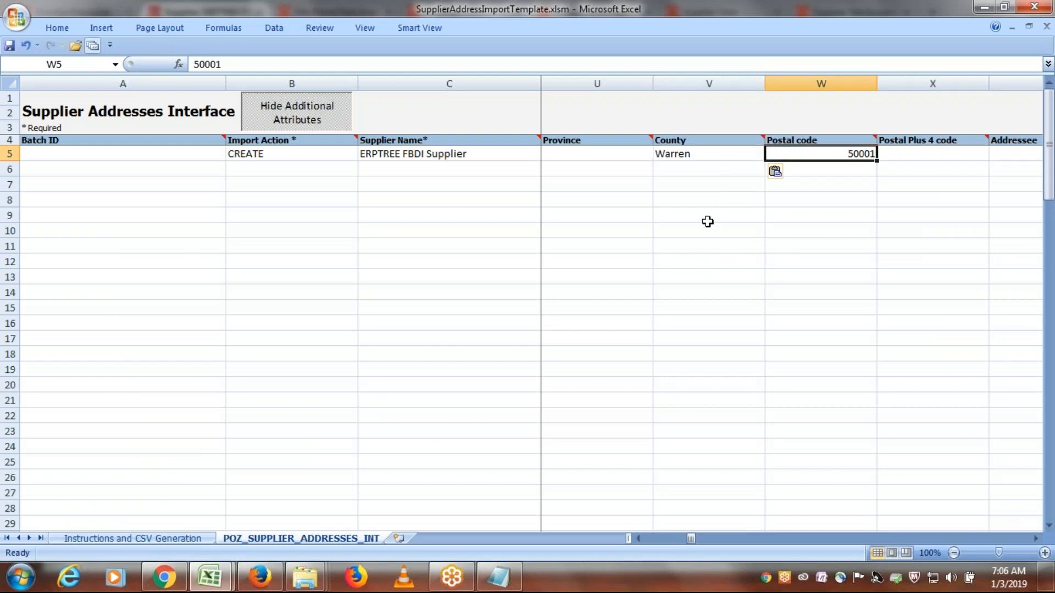
# - Switch to Firefox and cancel creating the trial address for ERPTREE FBDI Supplier
pyautogui.press('Tab')
pyautogui.hotkey('alt', 'Tab')
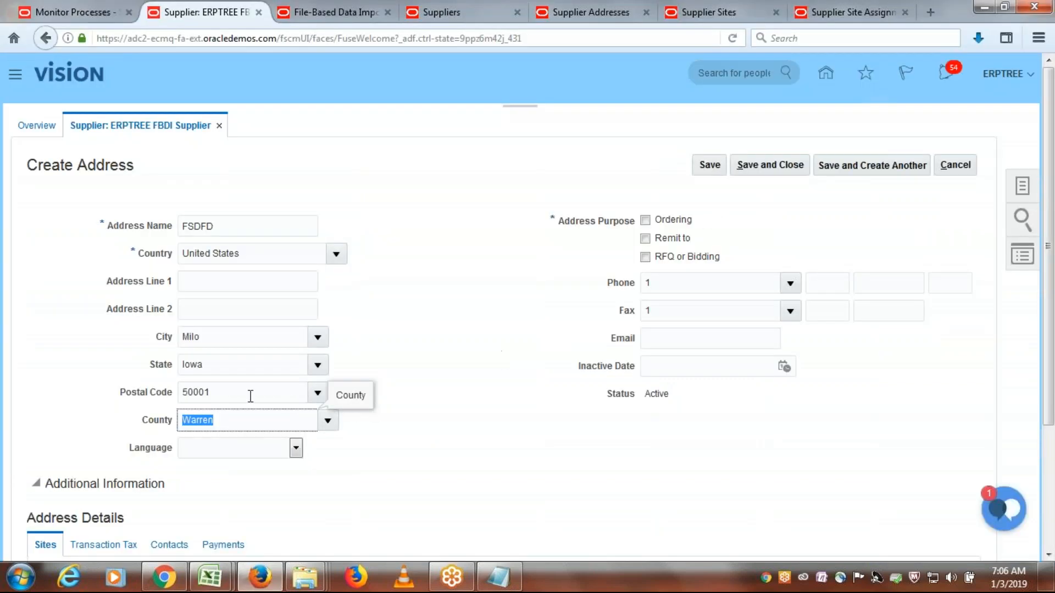
pyautogui.click(951, 165)
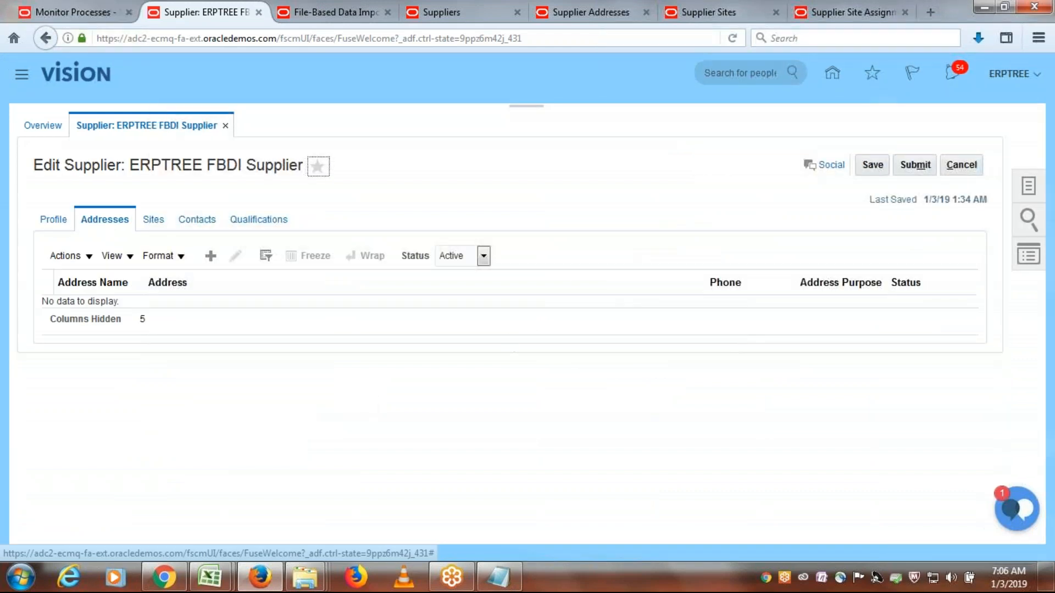
# - Switch to Excel and clear the Fax Area Code and Fax values in the CREATE row
pyautogui.hotkey('alt', 'Tab')
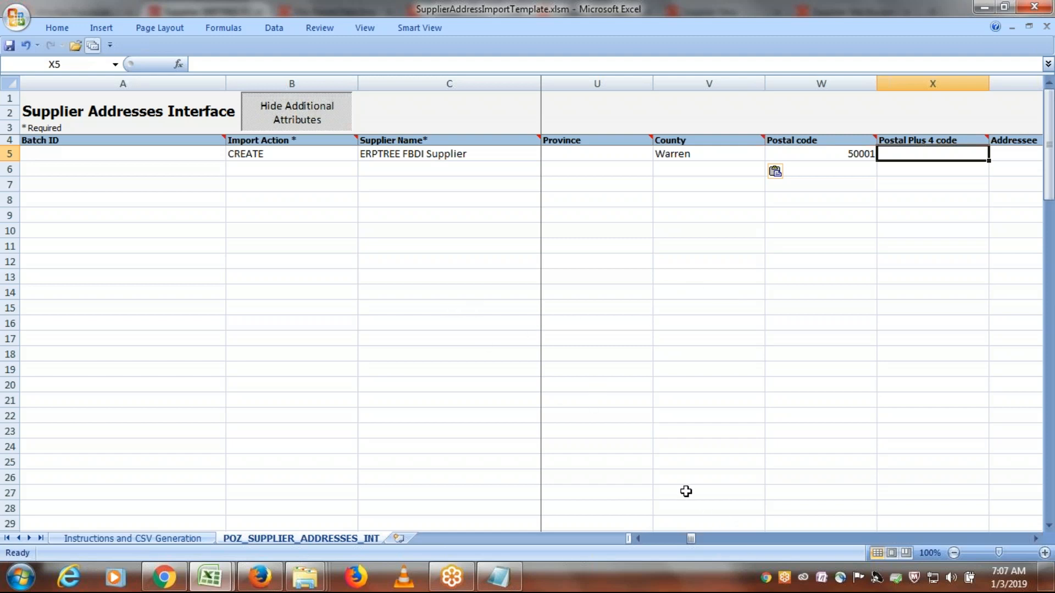
pyautogui.press('Tab')
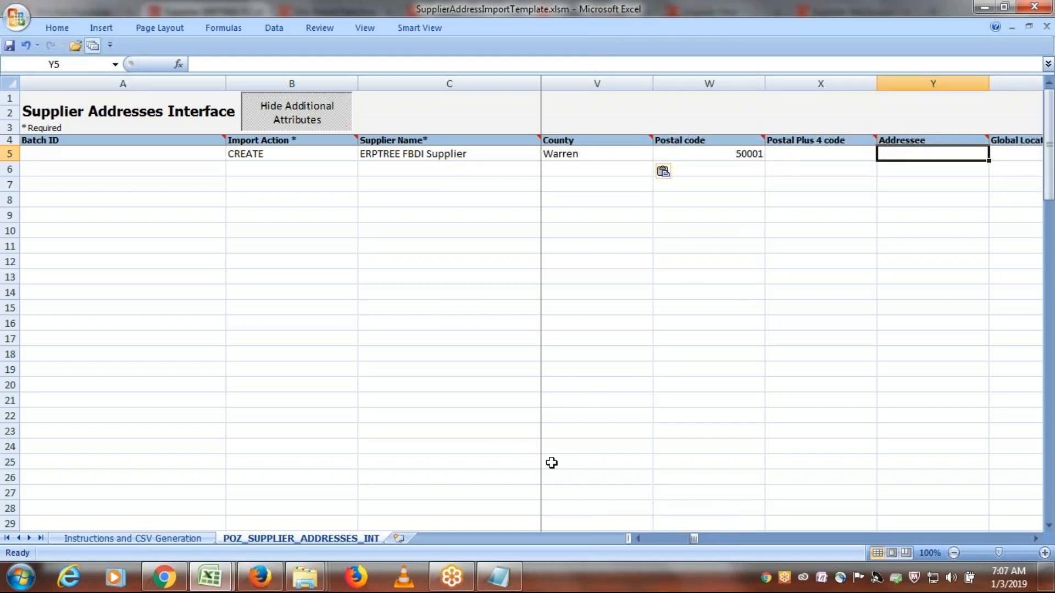
pyautogui.press('Tab')
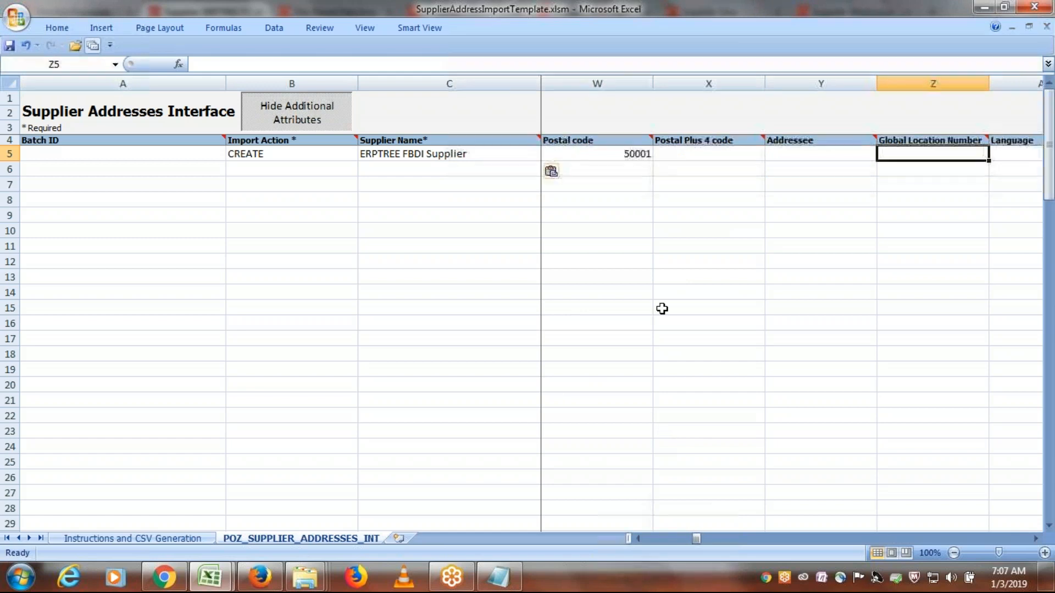
pyautogui.press('Tab')
pyautogui.press('Tab')
pyautogui.press('Tab')
pyautogui.press('Tab')
pyautogui.press('Tab')
pyautogui.press('Tab')
pyautogui.press('Tab')
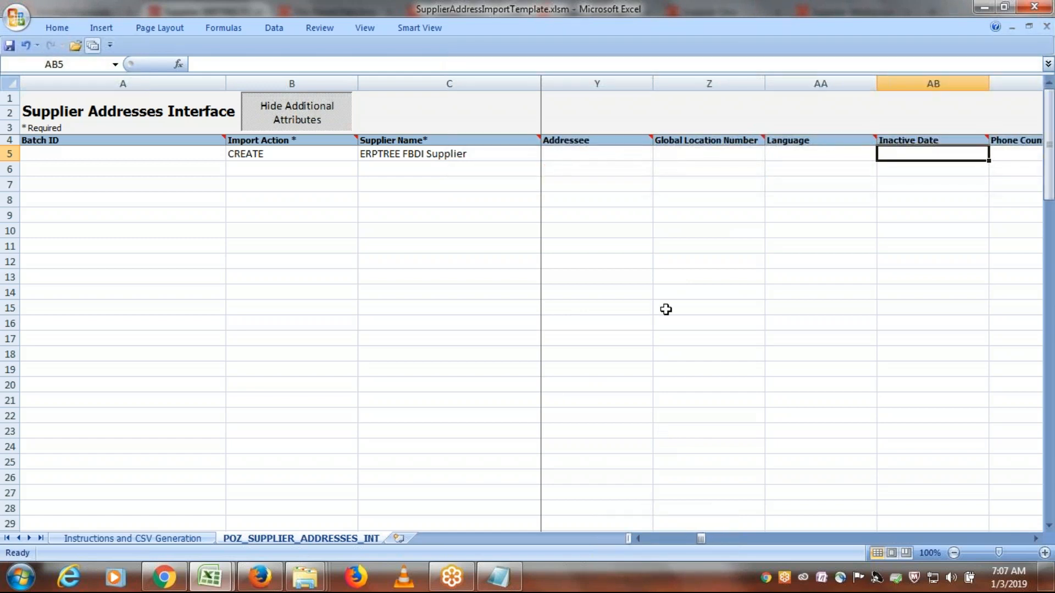
pyautogui.press('Tab')
pyautogui.press('Tab')
pyautogui.press('Tab')
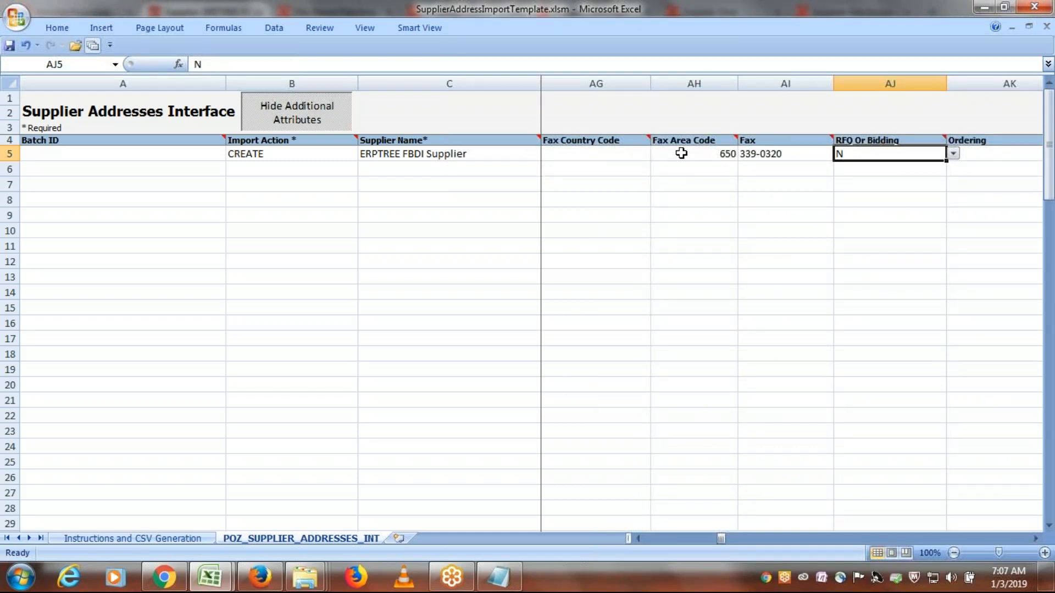
pyautogui.click(681, 152)
pyautogui.press('Delete')
pyautogui.press('Tab')
pyautogui.press('Delete')
# - Check the Address Purpose options on a new supplier address form in Firefox and return to Excel
pyautogui.hotkey('alt', 'Tab')
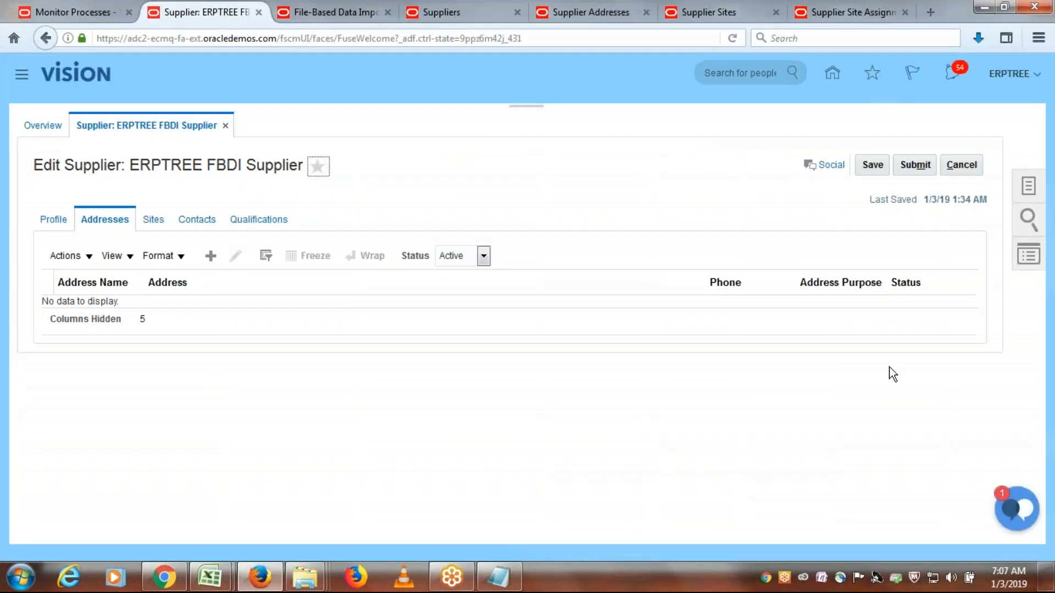
pyautogui.click(212, 258)
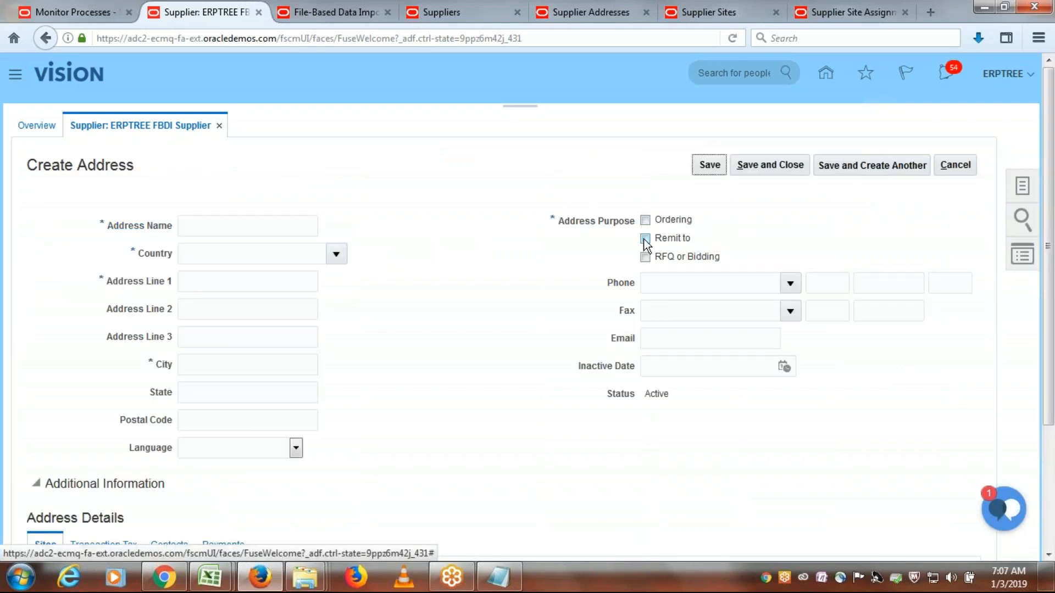
pyautogui.hotkey('alt', 'Tab')
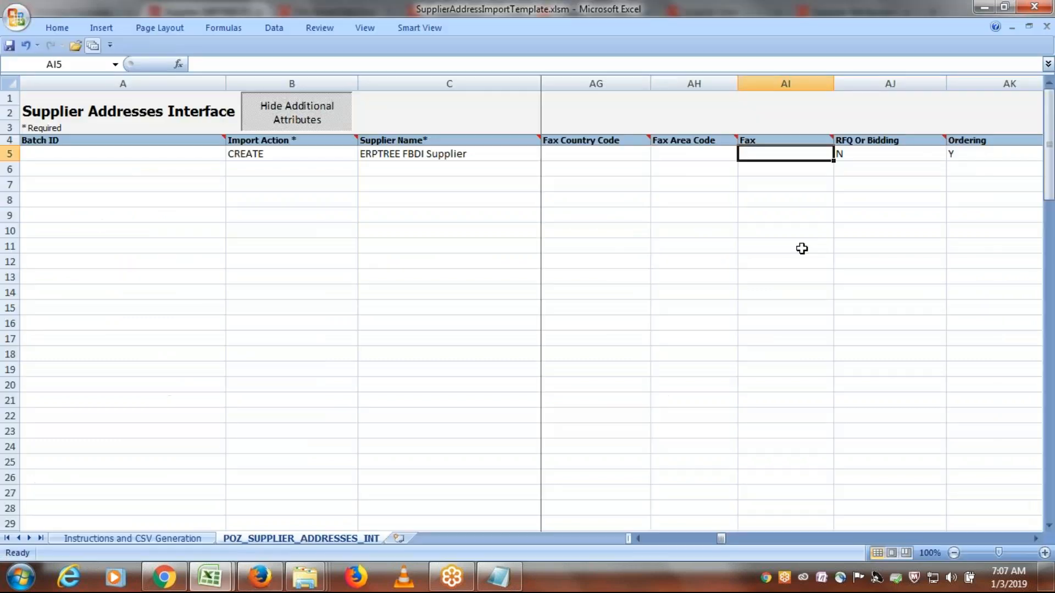
# - Set Pay to Y in the CREATE row and compare it with the Remit to purpose in Firefox
pyautogui.press('Tab')
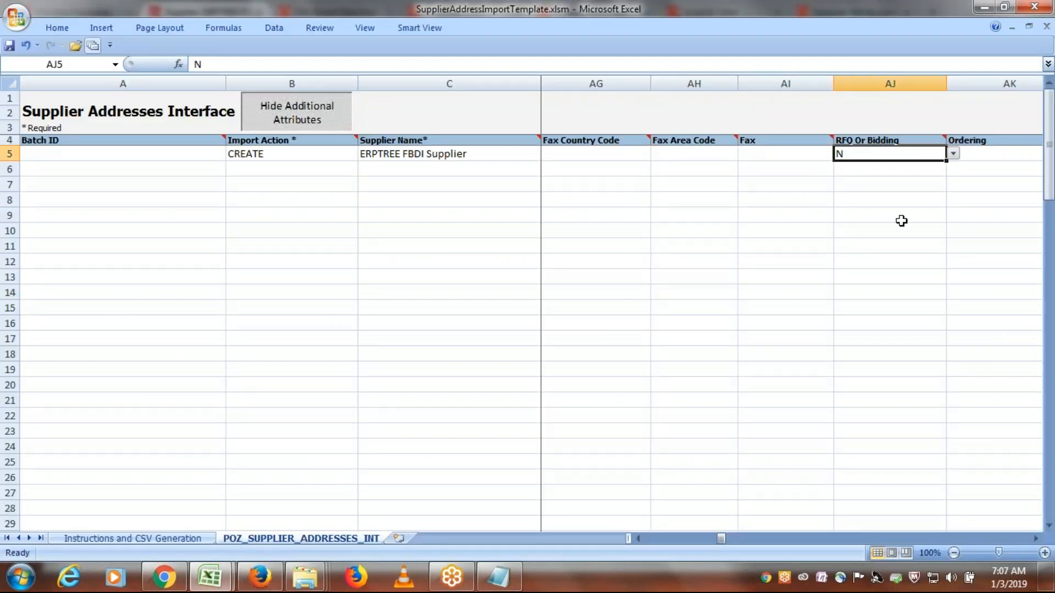
pyautogui.press('Tab')
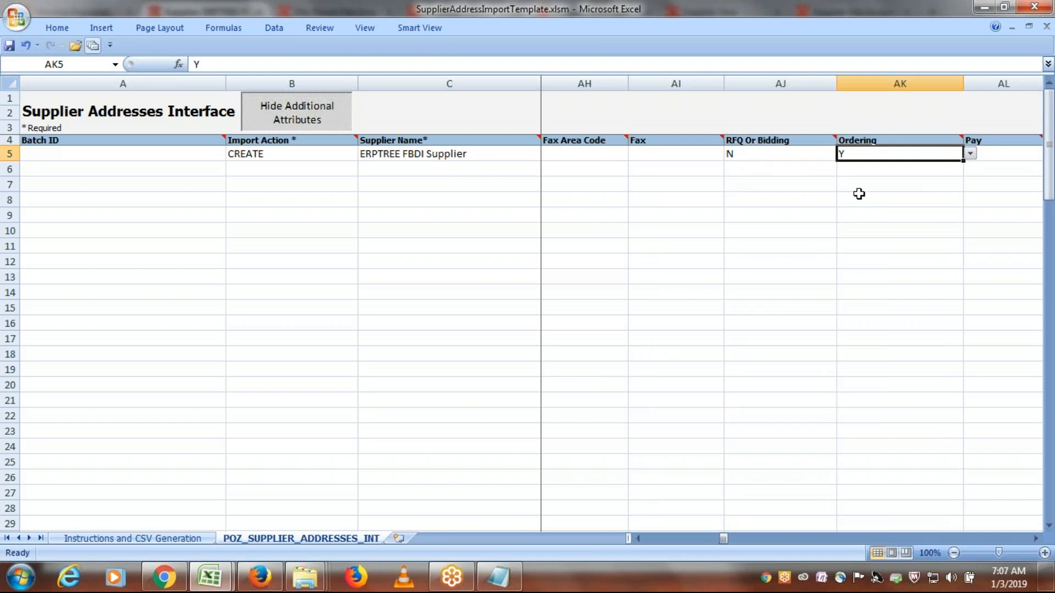
pyautogui.press('Tab')
pyautogui.click(963, 151)
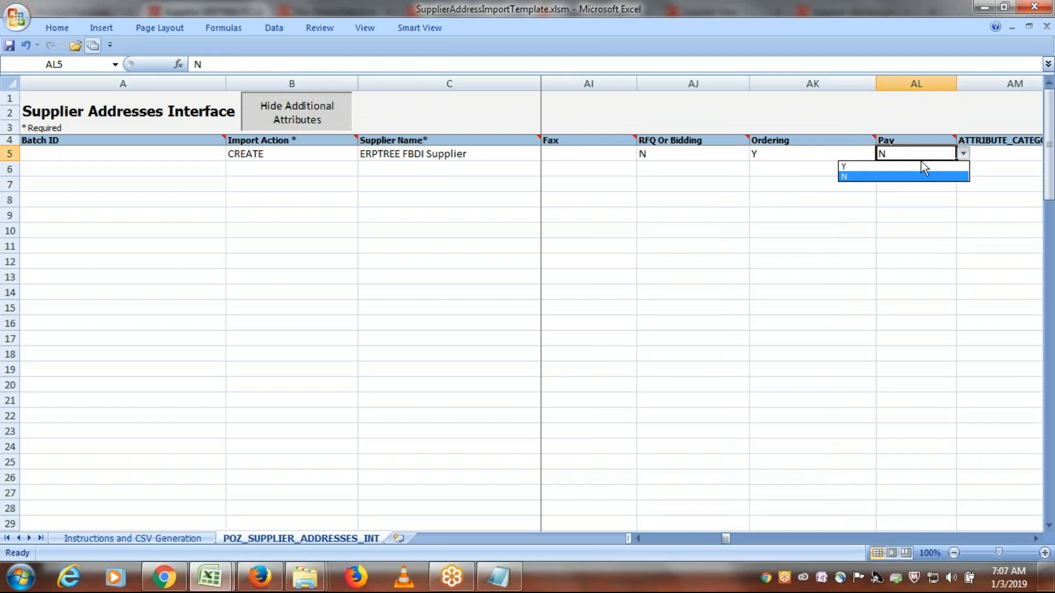
pyautogui.click(879, 176)
pyautogui.hotkey('alt', 'Tab')
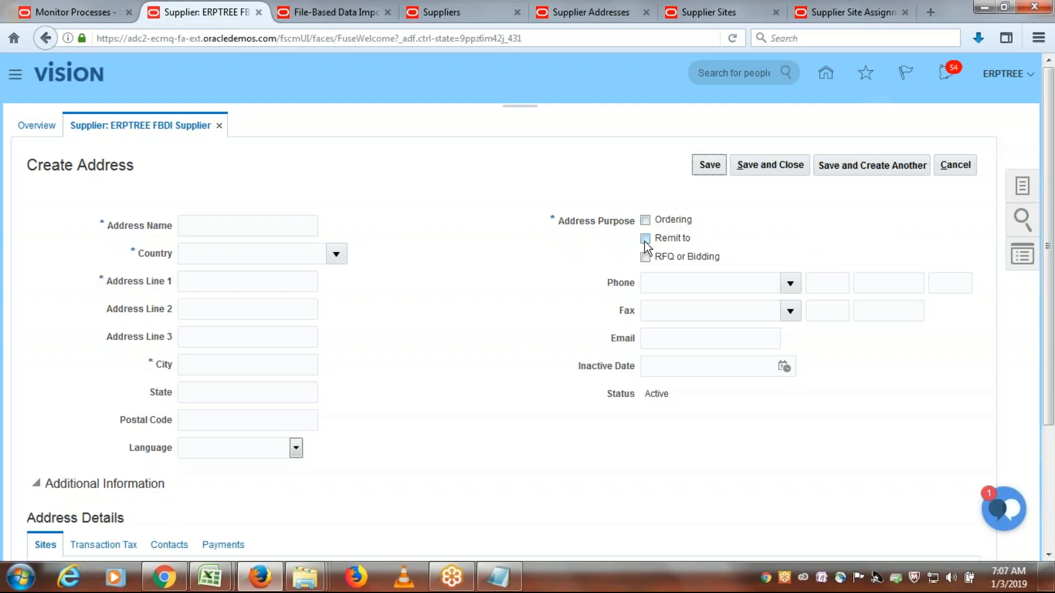
pyautogui.hotkey('alt', 'Tab')
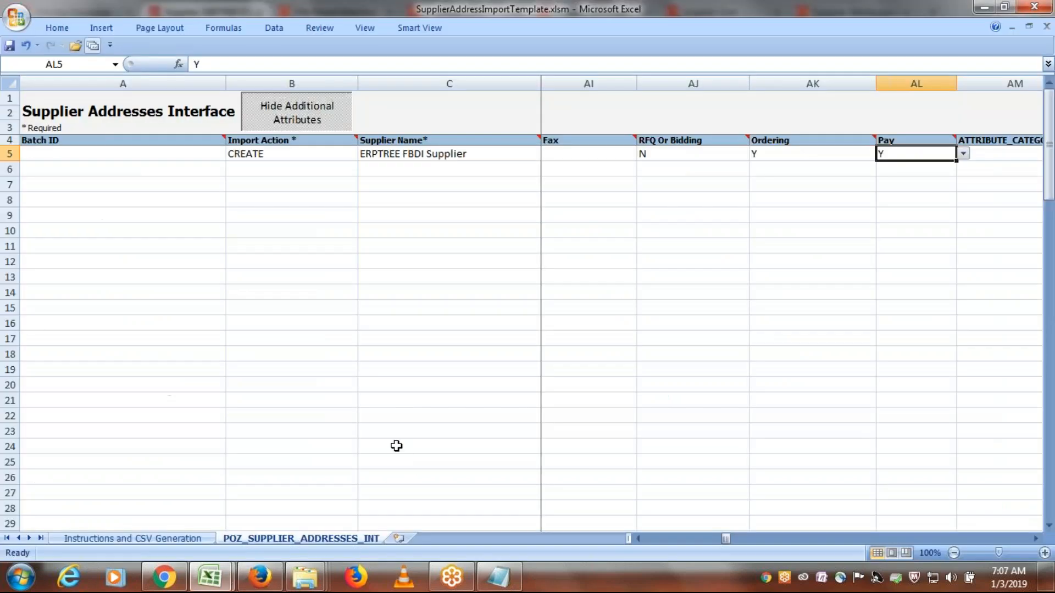
# - Clear the sample ATTRIBUTE2 value from the CREATE row
pyautogui.press('Tab')
pyautogui.press('Tab')
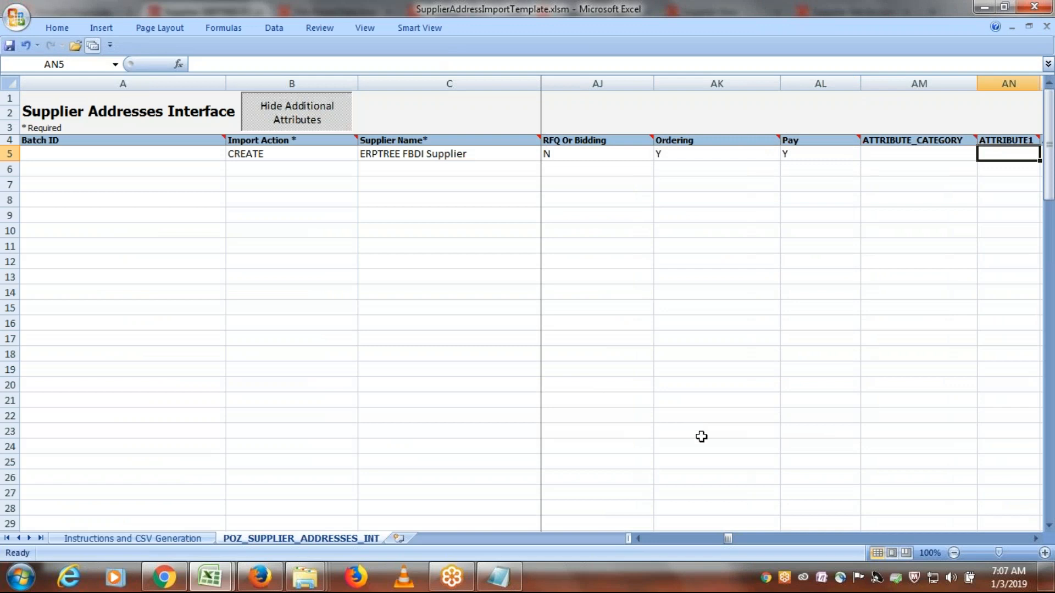
pyautogui.press('Tab')
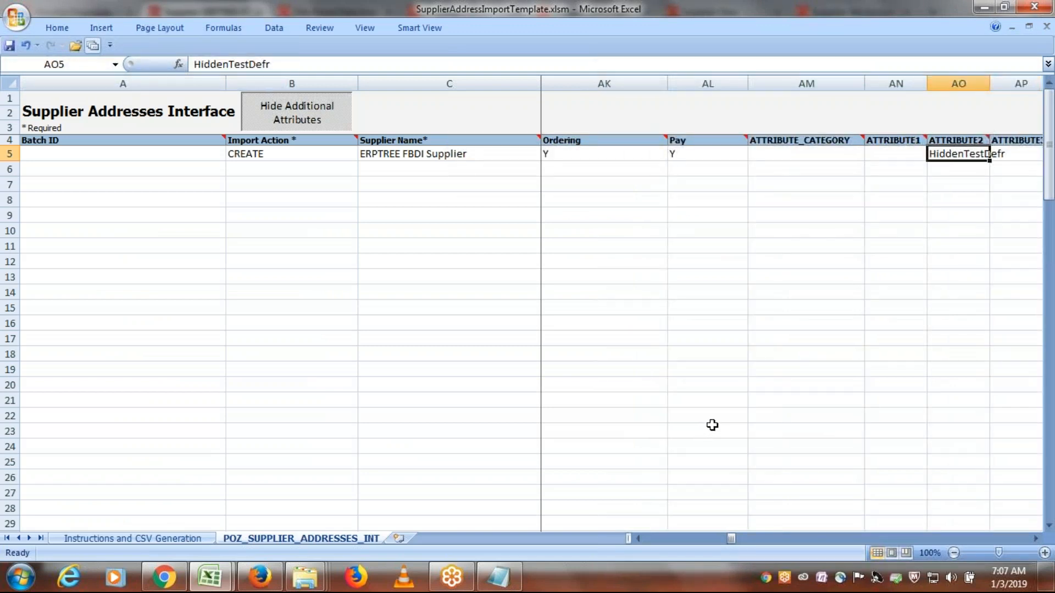
pyautogui.press('Delete')
# - Clear the sample ATTRIBUTE_NUMBER10 and ATTRIBUTE_NUMBER11 values from the CREATE row
pyautogui.press('Tab')
pyautogui.press('Tab')
pyautogui.press('Tab')
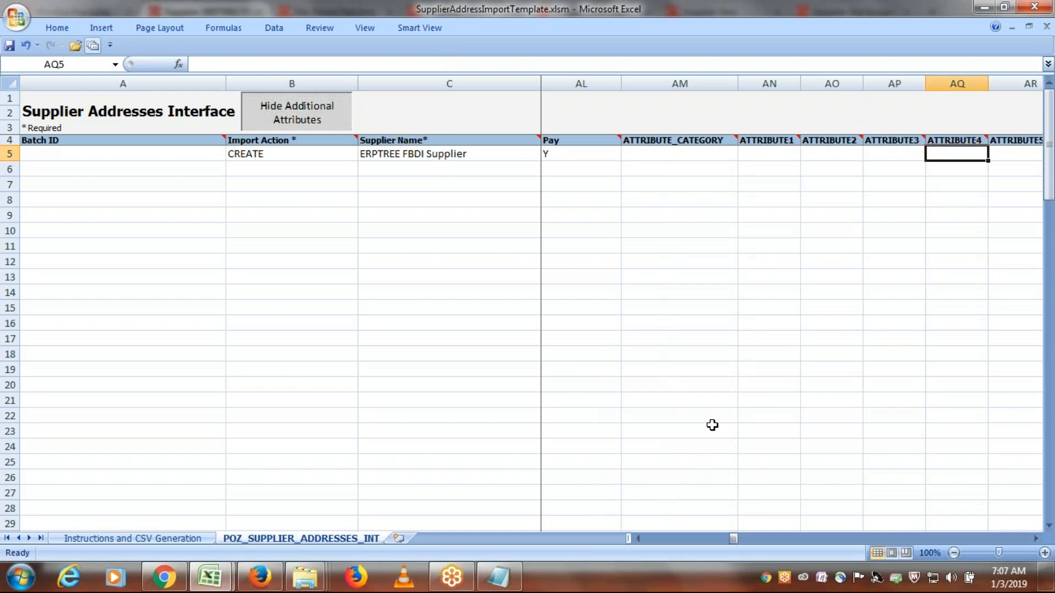
pyautogui.press('Tab')
pyautogui.press('Tab')
pyautogui.press('Tab')
pyautogui.press('Tab')
pyautogui.press('Tab')
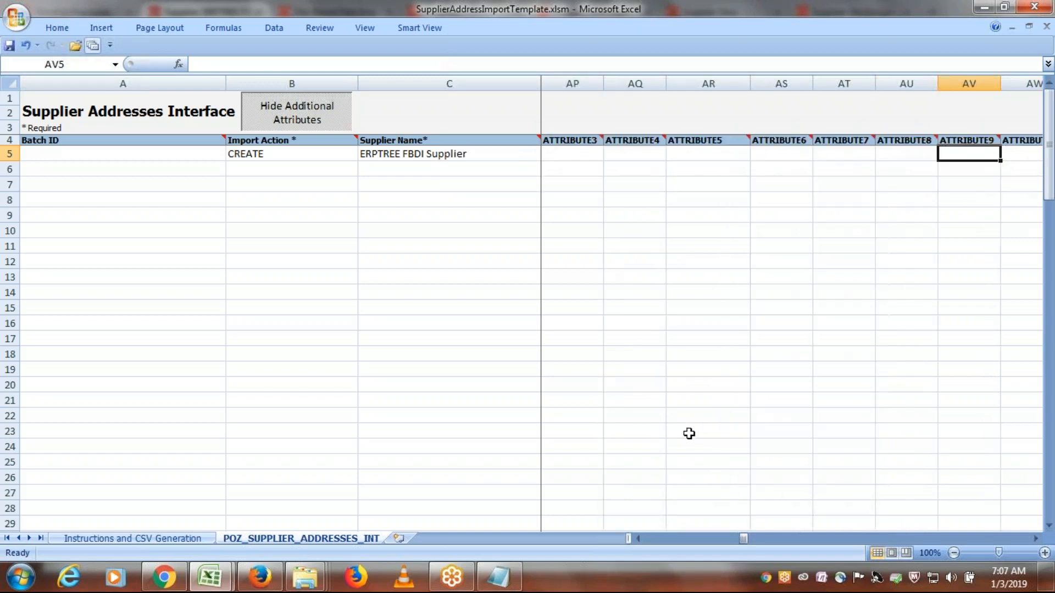
pyautogui.press('Tab')
pyautogui.press('Tab')
pyautogui.press('Tab')
pyautogui.press('Tab')
pyautogui.press('Tab')
pyautogui.press('Tab')
pyautogui.press('Tab')
pyautogui.press('Tab')
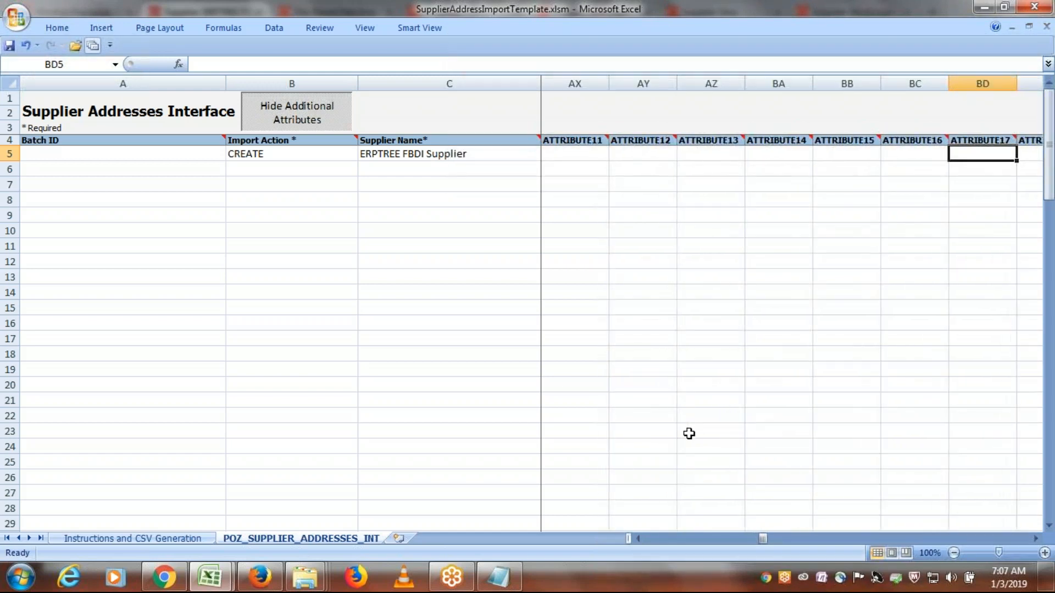
pyautogui.press('Tab')
pyautogui.press('Tab')
pyautogui.press('Tab')
pyautogui.press('Tab')
pyautogui.press('Tab')
pyautogui.press('Tab')
pyautogui.press('Tab')
pyautogui.press('Tab')
pyautogui.press('Tab')
pyautogui.press('Tab')
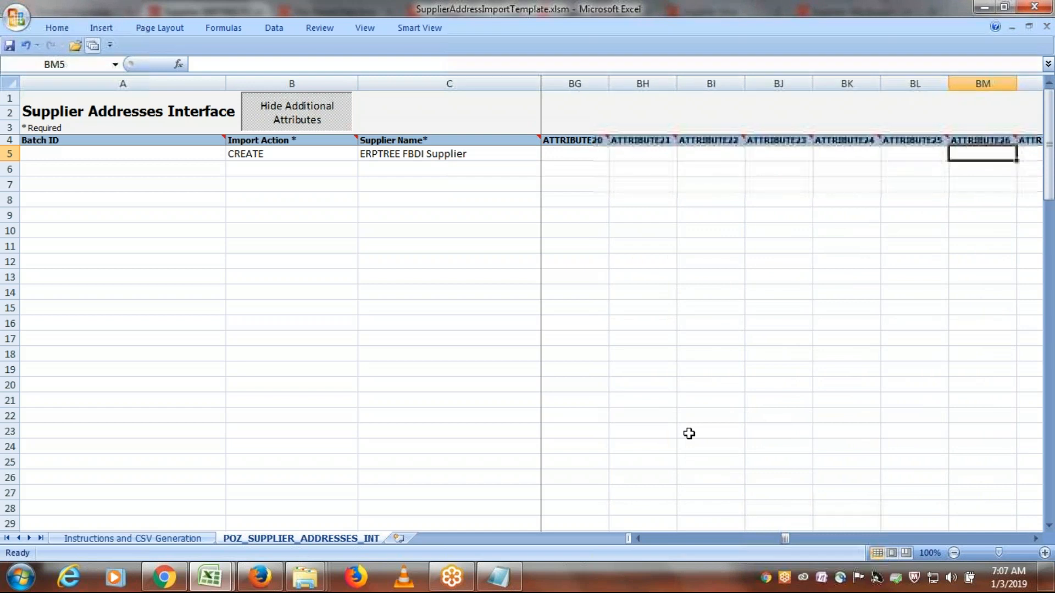
pyautogui.press('Tab')
pyautogui.press('Tab')
pyautogui.press('Tab')
pyautogui.press('Tab')
pyautogui.press('Tab')
pyautogui.press('Tab')
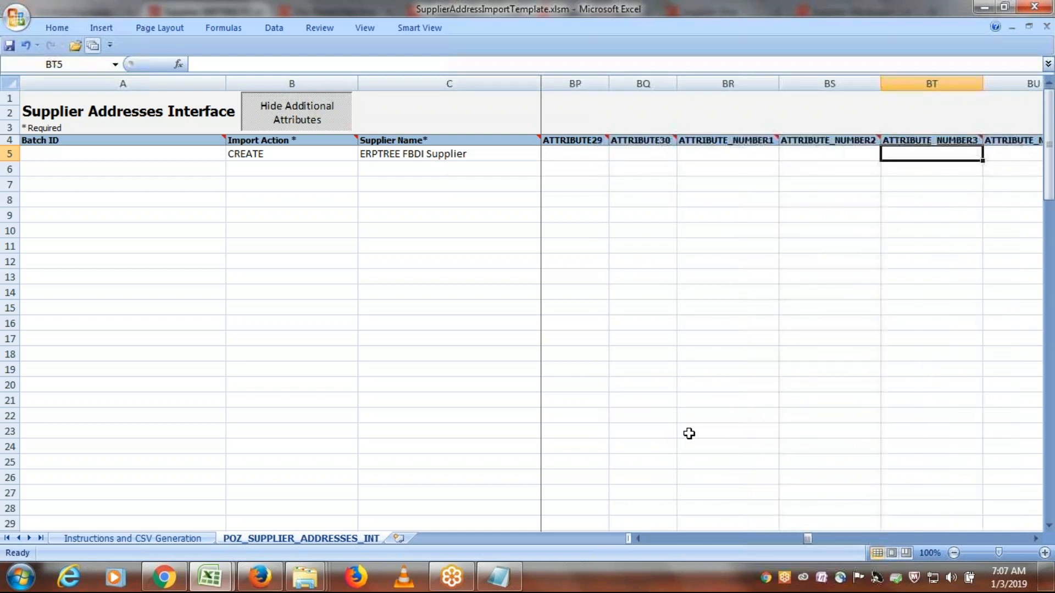
pyautogui.press('Tab')
pyautogui.press('Tab')
pyautogui.press('Tab')
pyautogui.press('Tab')
pyautogui.press('Tab')
pyautogui.press('Tab')
pyautogui.press('Tab')
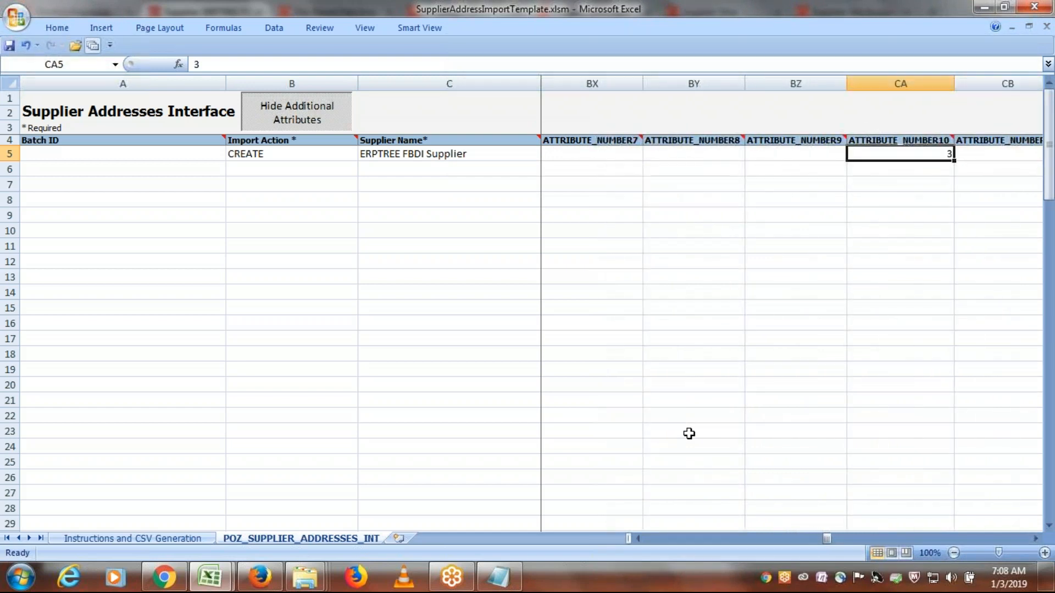
pyautogui.press('Tab')
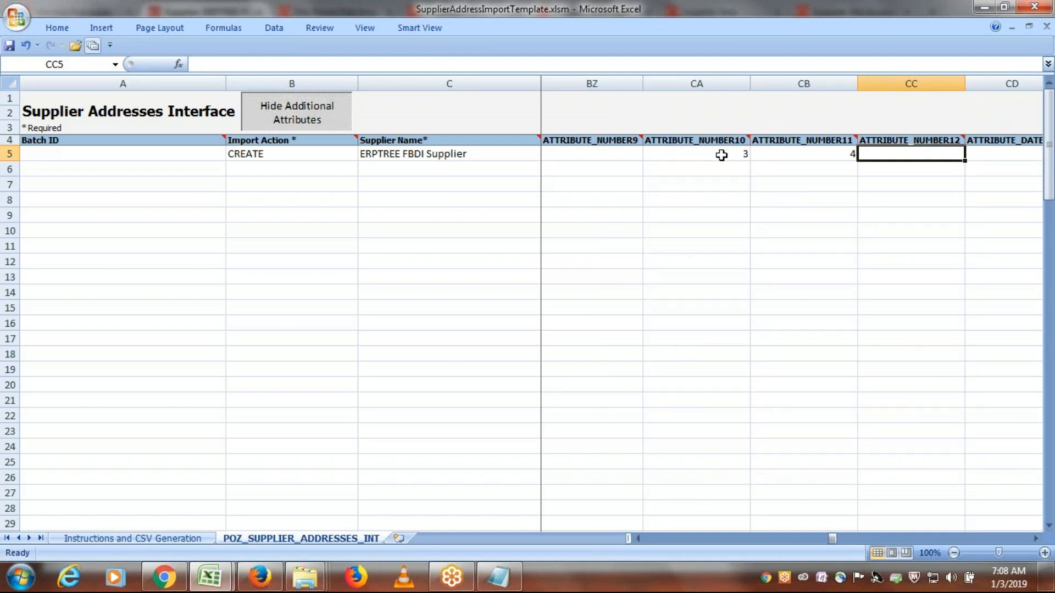
pyautogui.click(721, 153)
pyautogui.press('Tab')
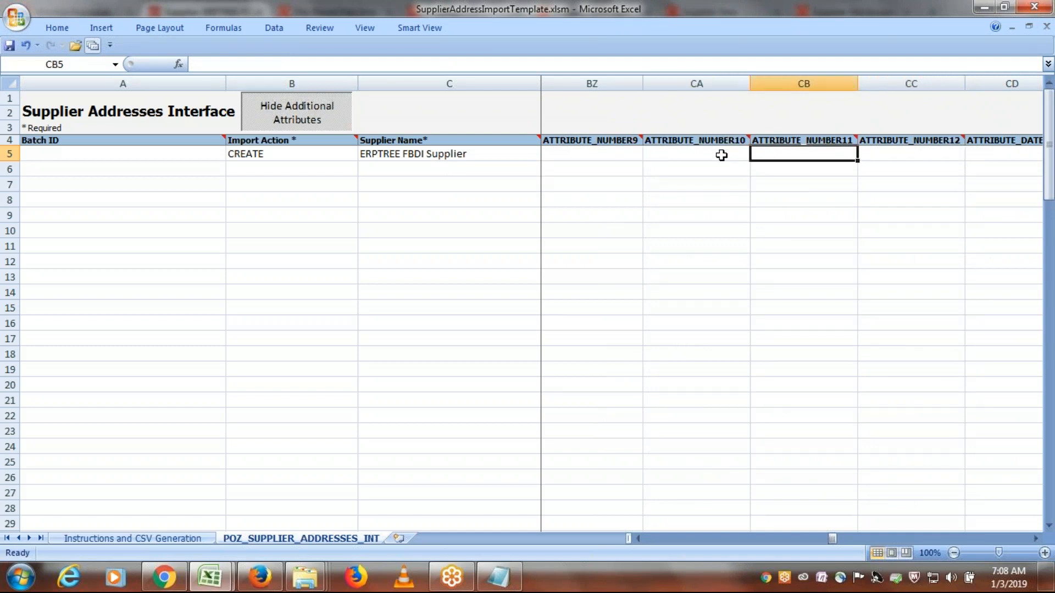
# - Clear the sample E-Mail value at the end of the CREATE row
pyautogui.press('Tab')
pyautogui.press('Tab')
pyautogui.press('Tab')
pyautogui.press('Tab')
pyautogui.press('Tab')
pyautogui.press('Tab')
pyautogui.press('Tab')
pyautogui.press('Tab')
pyautogui.press('Tab')
pyautogui.press('Tab')
pyautogui.press('Tab')
pyautogui.press('Tab')
pyautogui.press('Tab')
pyautogui.press('Tab')
pyautogui.press('Tab')
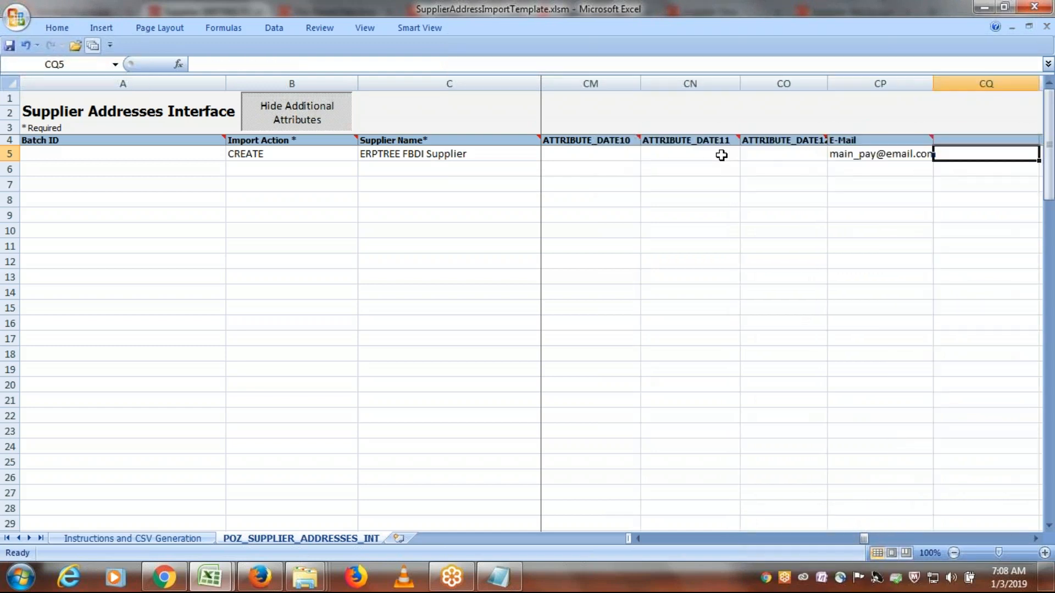
pyautogui.hotkey('shift', 'Tab')
pyautogui.press('Delete')
# - Remove the remaining sample e-mail address from the CREATE row and return to the row's Batch ID cell
pyautogui.hotkey('shift', 'Tab')
pyautogui.hotkey('shift', 'Tab')
pyautogui.hotkey('shift', 'Tab')
pyautogui.hotkey('shift', 'Tab')
pyautogui.hotkey('shift', 'Tab')
pyautogui.hotkey('shift', 'Tab')
pyautogui.hotkey('shift', 'Tab')
pyautogui.hotkey('shift', 'Tab')
pyautogui.hotkey('shift', 'Tab')
pyautogui.hotkey('shift', 'Tab')
pyautogui.hotkey('shift', 'Tab')
pyautogui.hotkey('shift', 'Tab')
pyautogui.hotkey('shift', 'Tab')
pyautogui.hotkey('shift', 'Tab')
pyautogui.hotkey('shift', 'Tab')
pyautogui.hotkey('shift', 'Tab')
pyautogui.hotkey('shift', 'Tab')
pyautogui.hotkey('shift', 'Tab')
pyautogui.hotkey('shift', 'Tab')
pyautogui.hotkey('shift', 'Tab')
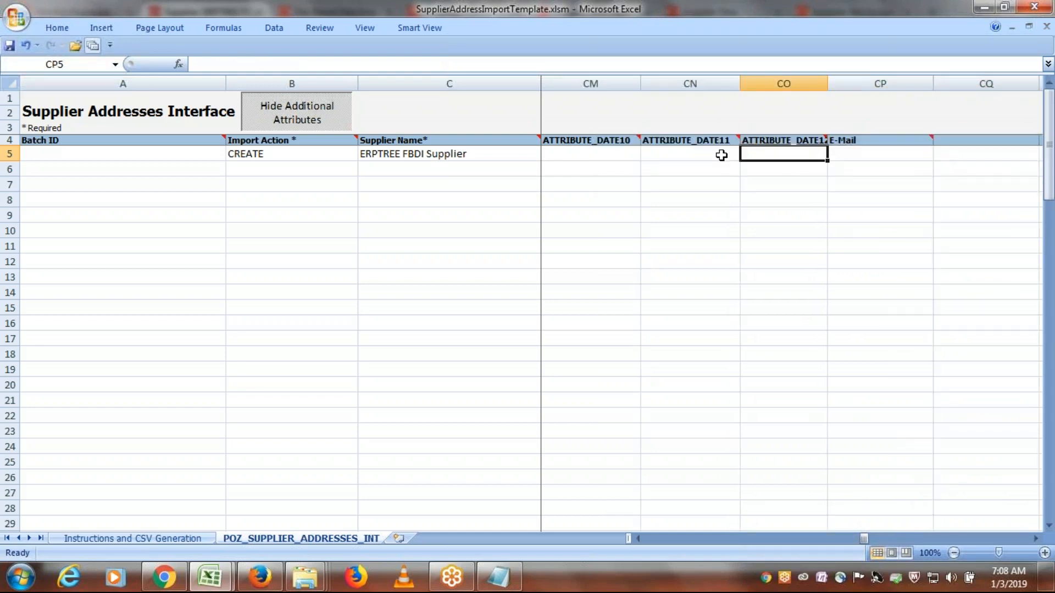
pyautogui.hotkey('shift', 'Tab')
pyautogui.hotkey('shift', 'Tab')
pyautogui.hotkey('shift', 'Tab')
pyautogui.hotkey('shift', 'Tab')
pyautogui.hotkey('shift', 'Tab')
pyautogui.hotkey('shift', 'Tab')
pyautogui.hotkey('shift', 'Tab')
pyautogui.hotkey('shift', 'Tab')
pyautogui.hotkey('shift', 'Tab')
pyautogui.hotkey('shift', 'Tab')
pyautogui.hotkey('shift', 'Tab')
pyautogui.hotkey('shift', 'Tab')
pyautogui.hotkey('shift', 'Tab')
pyautogui.hotkey('shift', 'Tab')
pyautogui.hotkey('shift', 'Tab')
pyautogui.hotkey('shift', 'Tab')
pyautogui.hotkey('shift', 'Tab')
pyautogui.hotkey('shift', 'Tab')
pyautogui.hotkey('shift', 'Tab')
pyautogui.hotkey('shift', 'Tab')
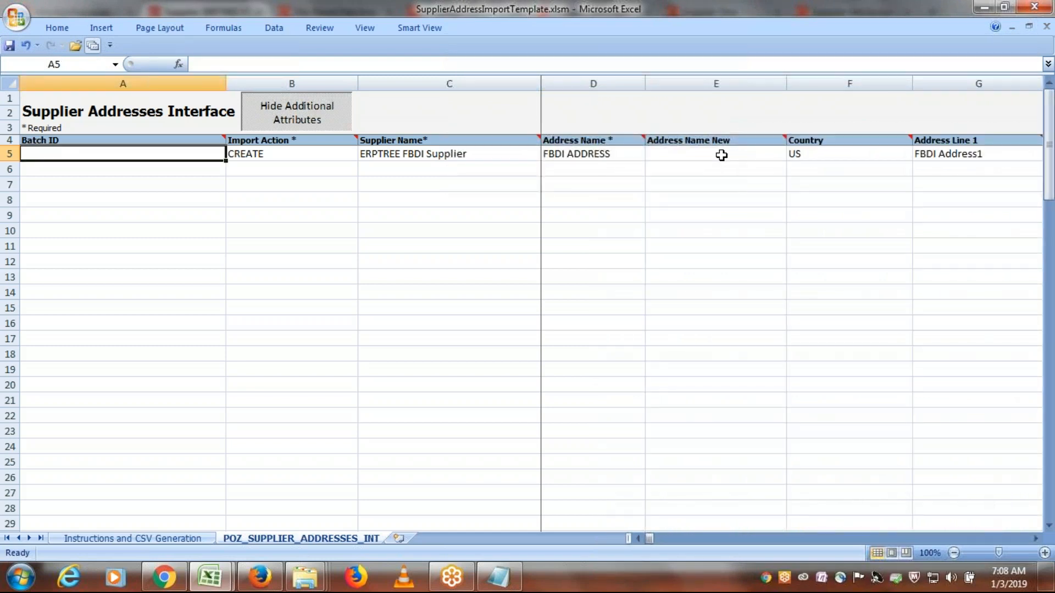
# - Review the CREATE row's supplier, address, phone, fax and purpose fields from Import Action through Pay
pyautogui.press('Tab')
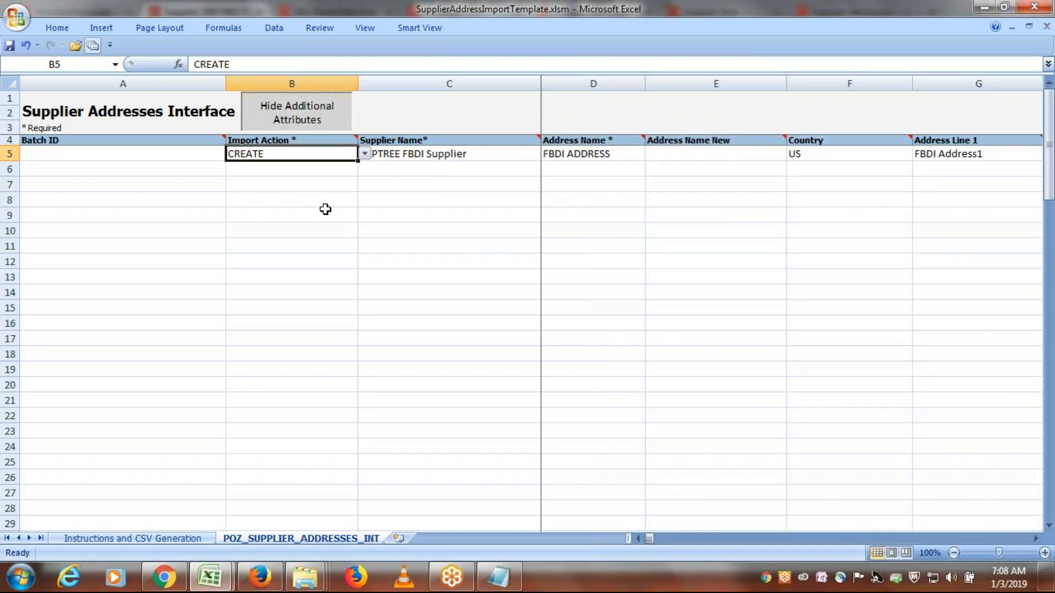
pyautogui.press('Tab')
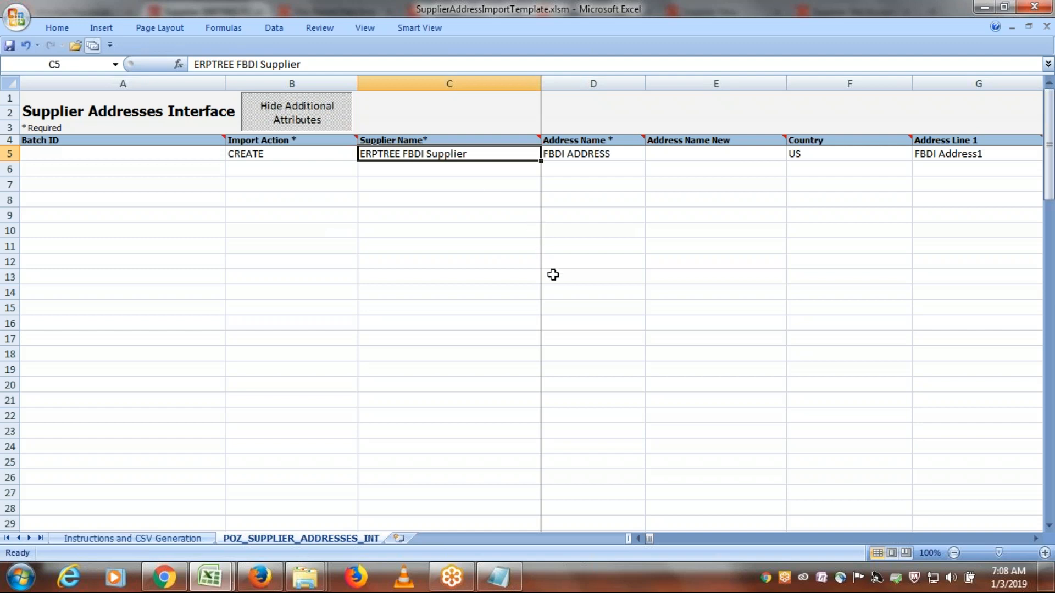
pyautogui.press('Tab')
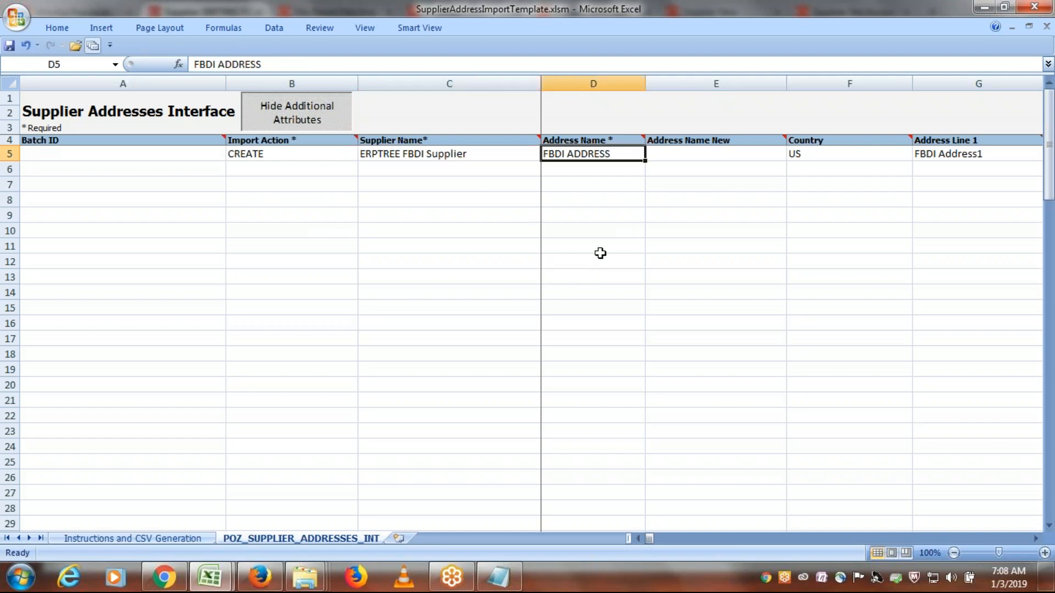
pyautogui.press('Tab')
pyautogui.press('Tab')
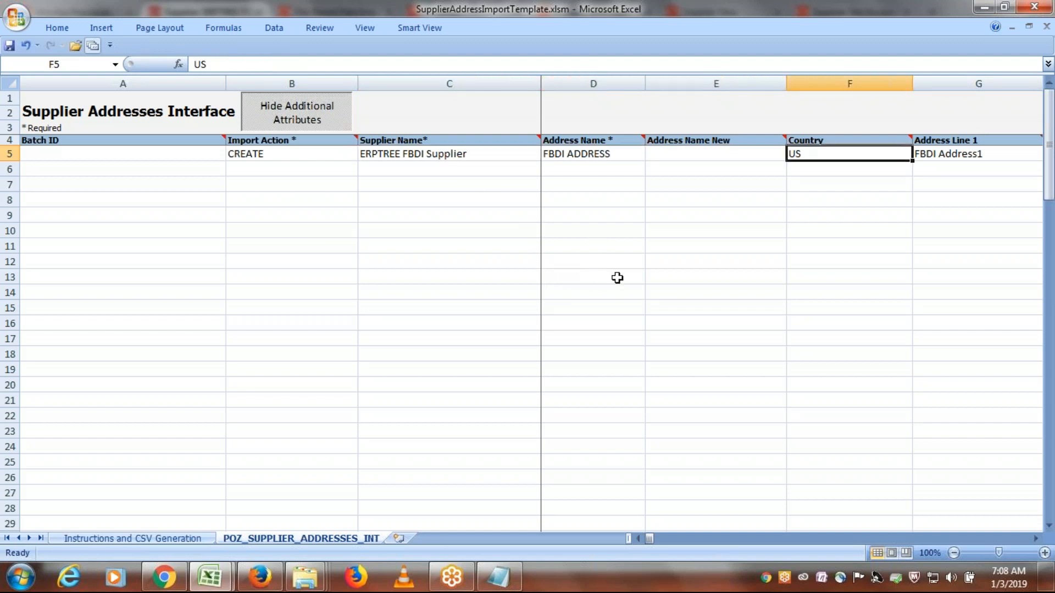
pyautogui.press('Tab')
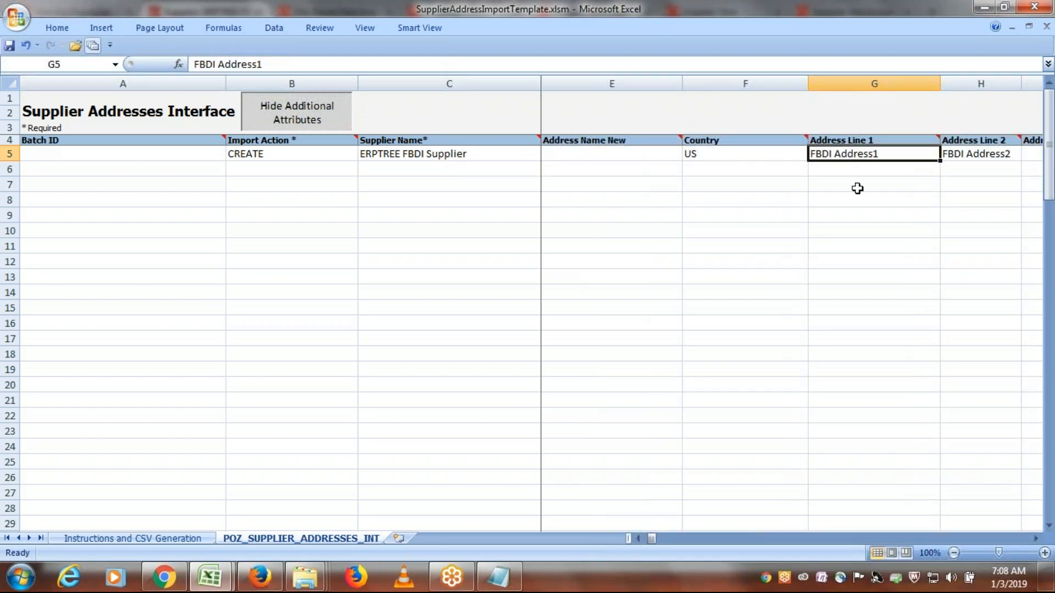
pyautogui.press('Tab')
pyautogui.press('Tab')
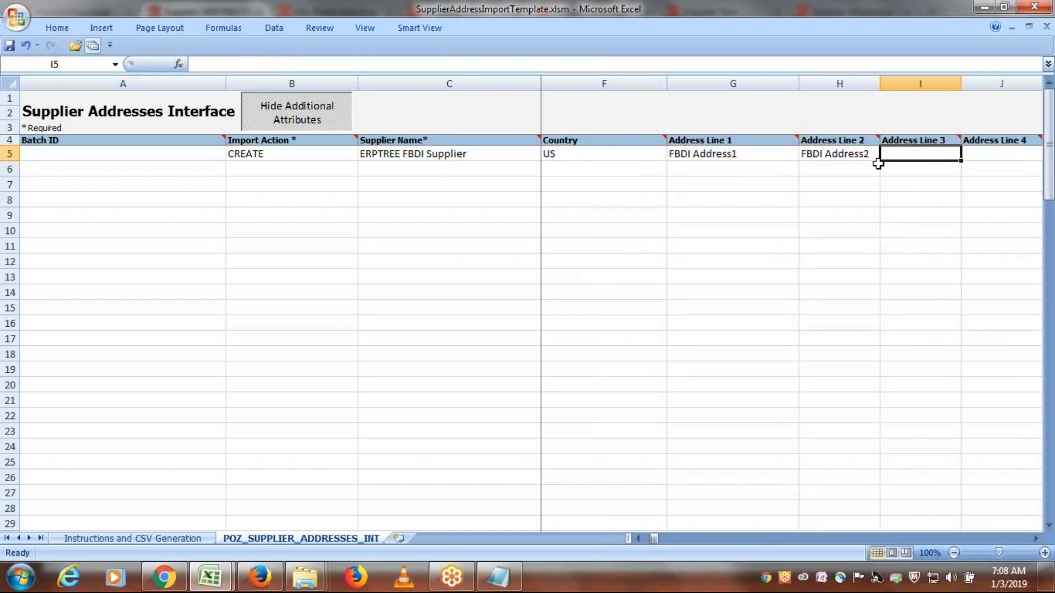
pyautogui.press('Tab')
pyautogui.press('Tab')
pyautogui.press('Tab')
pyautogui.press('Tab')
pyautogui.press('Tab')
pyautogui.press('Tab')
pyautogui.press('Tab')
pyautogui.press('Tab')
pyautogui.press('Tab')
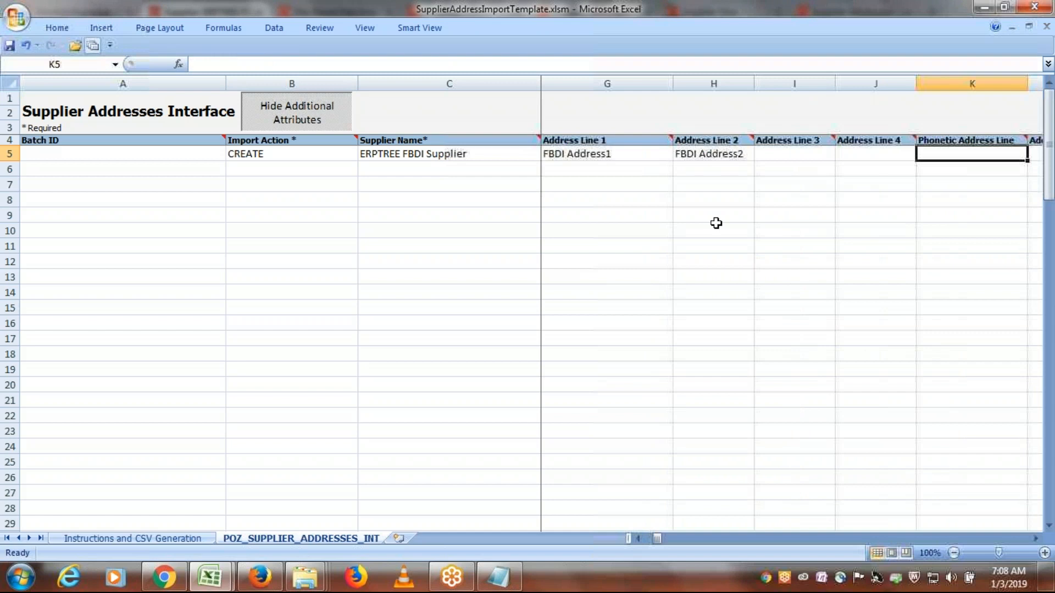
pyautogui.press('Tab')
pyautogui.press('Tab')
pyautogui.press('Tab')
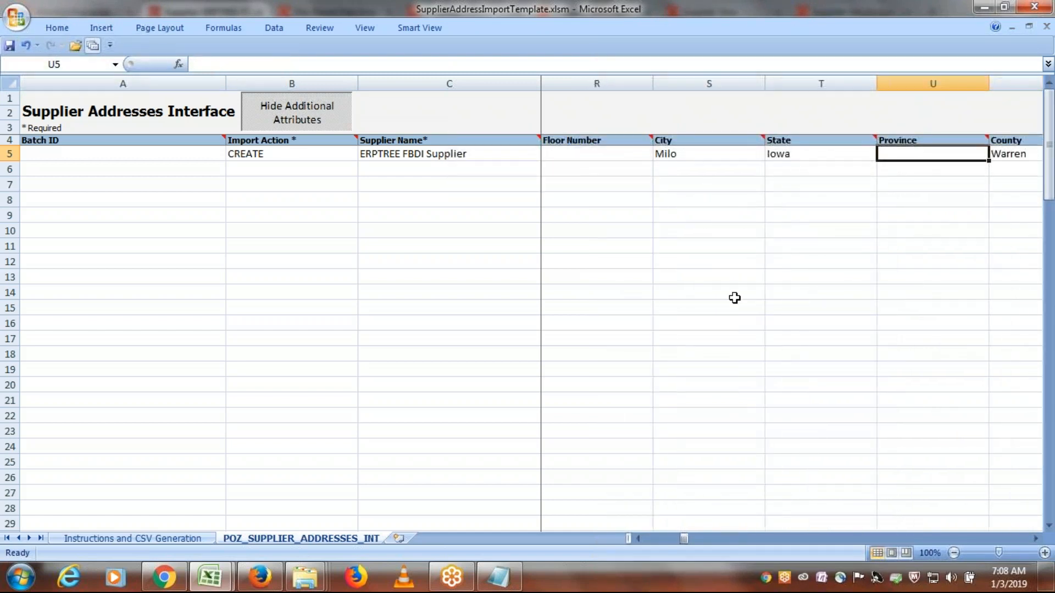
pyautogui.press('Tab')
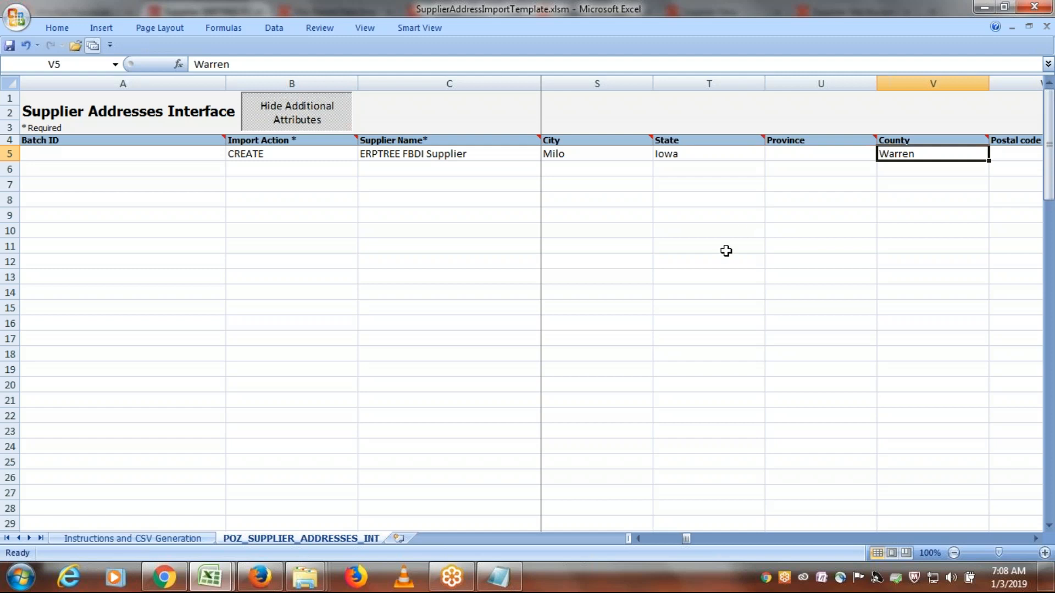
pyautogui.press('Tab')
pyautogui.press('Tab')
pyautogui.press('Tab')
pyautogui.press('Tab')
pyautogui.press('Tab')
pyautogui.press('Tab')
pyautogui.press('Tab')
pyautogui.press('Tab')
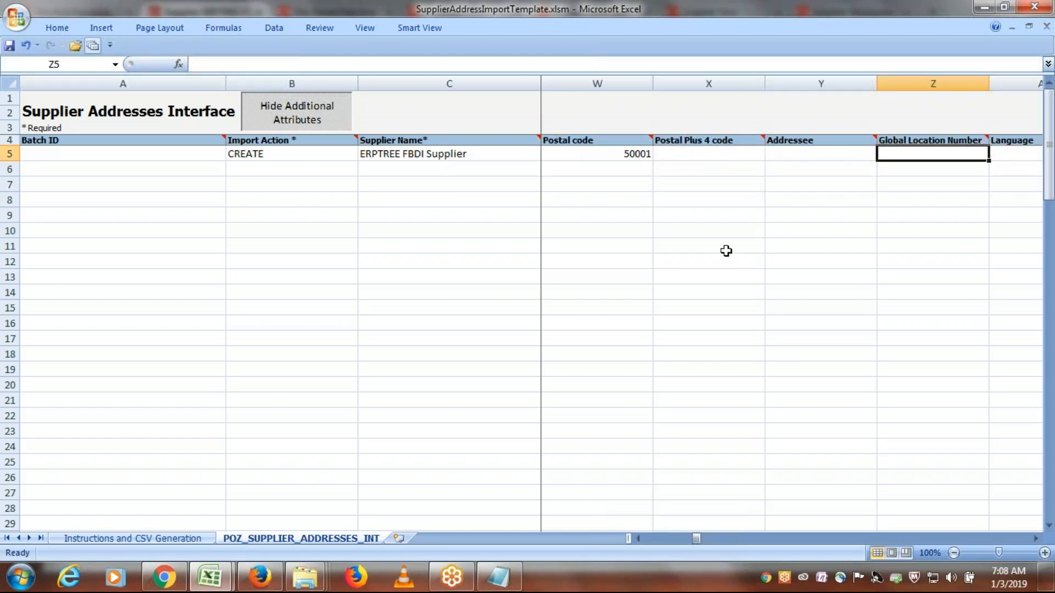
pyautogui.press('Tab')
pyautogui.press('Tab')
pyautogui.press('Tab')
pyautogui.press('Tab')
pyautogui.press('Tab')
pyautogui.press('Tab')
pyautogui.press('Tab')
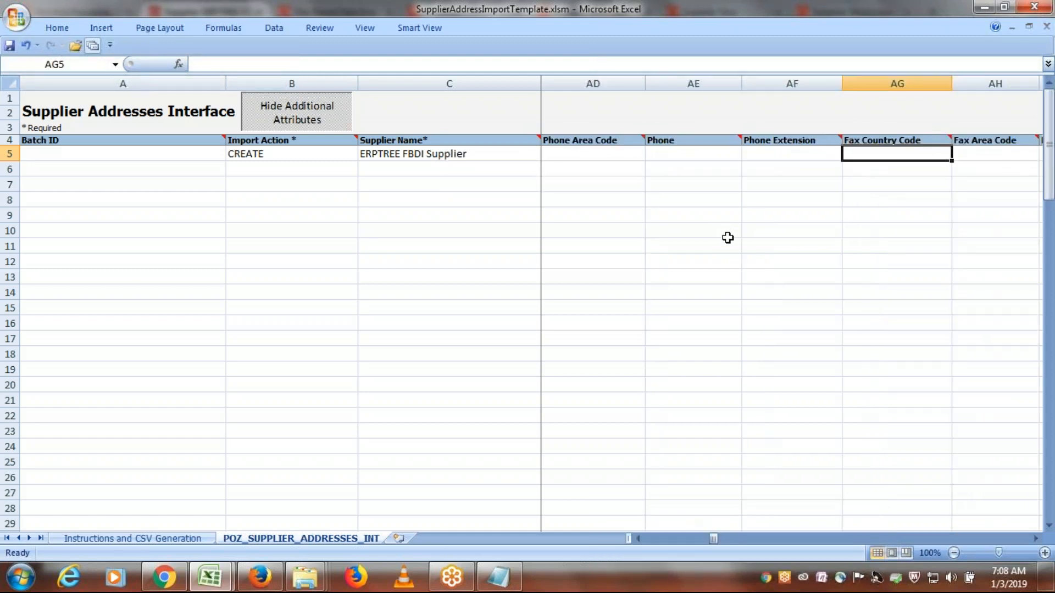
# - Check the CREATE row's additional attribute columns through E-Mail for leftover sample values, and return to Batch ID
pyautogui.press('Tab')
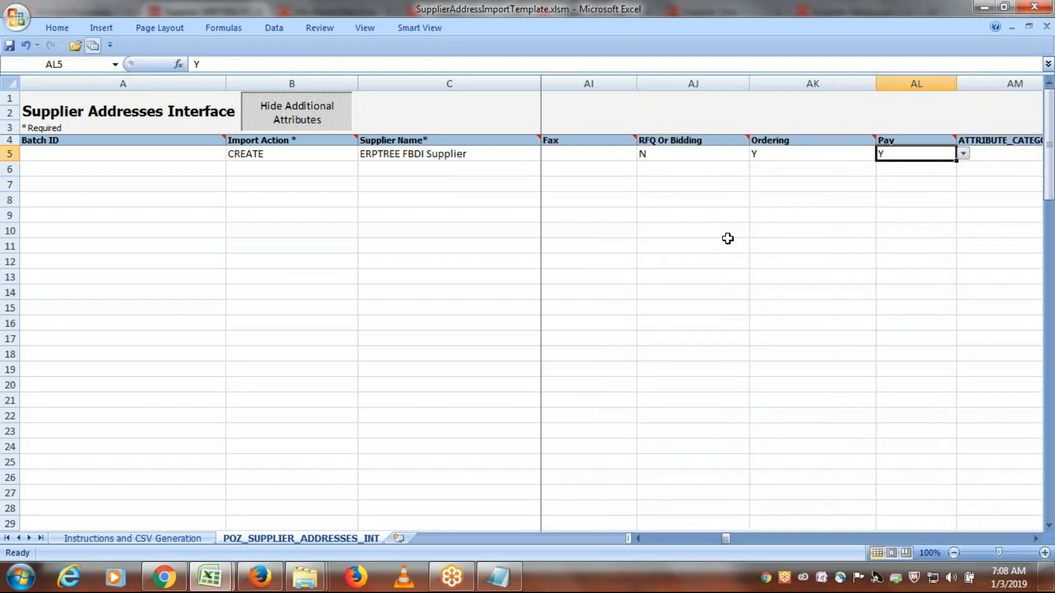
pyautogui.press('Tab')
pyautogui.press('Tab')
pyautogui.press('Tab')
pyautogui.press('Tab')
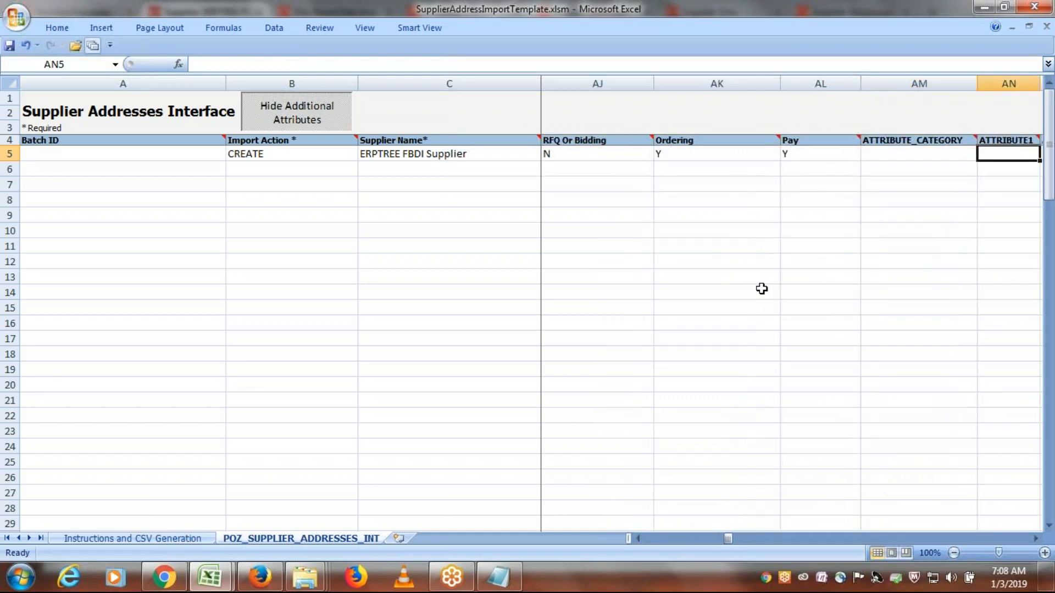
pyautogui.press('Tab')
pyautogui.press('Tab')
pyautogui.press('Tab')
pyautogui.press('Tab')
pyautogui.press('Tab')
pyautogui.press('Tab')
pyautogui.press('Tab')
pyautogui.press('Tab')
pyautogui.press('Tab')
pyautogui.press('Tab')
pyautogui.press('Tab')
pyautogui.press('Tab')
pyautogui.press('Tab')
pyautogui.press('Tab')
pyautogui.press('Tab')
pyautogui.press('Tab')
pyautogui.press('Tab')
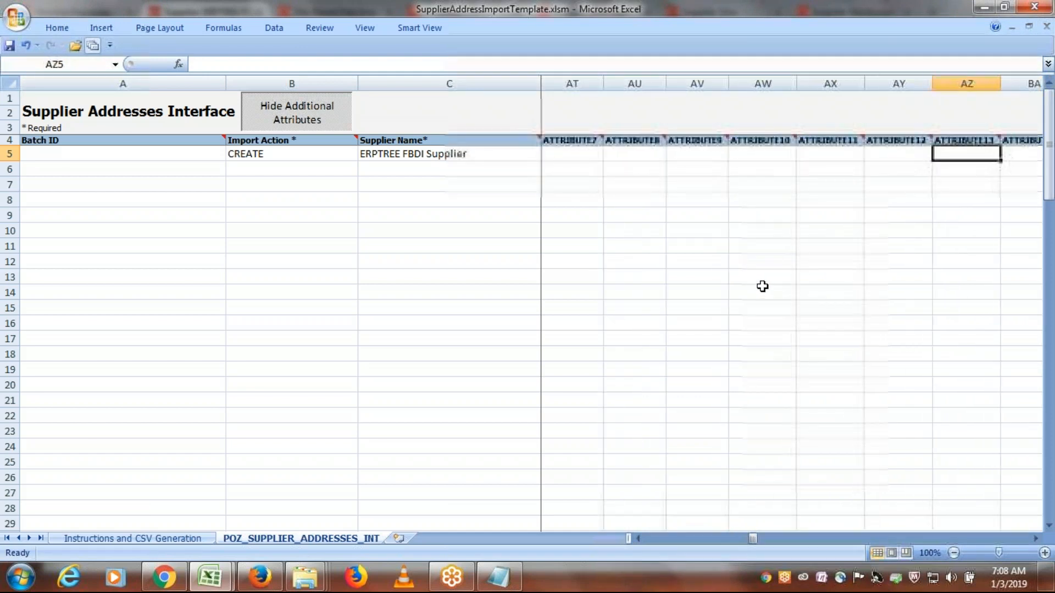
pyautogui.press('Tab')
pyautogui.press('Tab')
pyautogui.press('Tab')
pyautogui.press('Tab')
pyautogui.press('Tab')
pyautogui.press('Tab')
pyautogui.press('Tab')
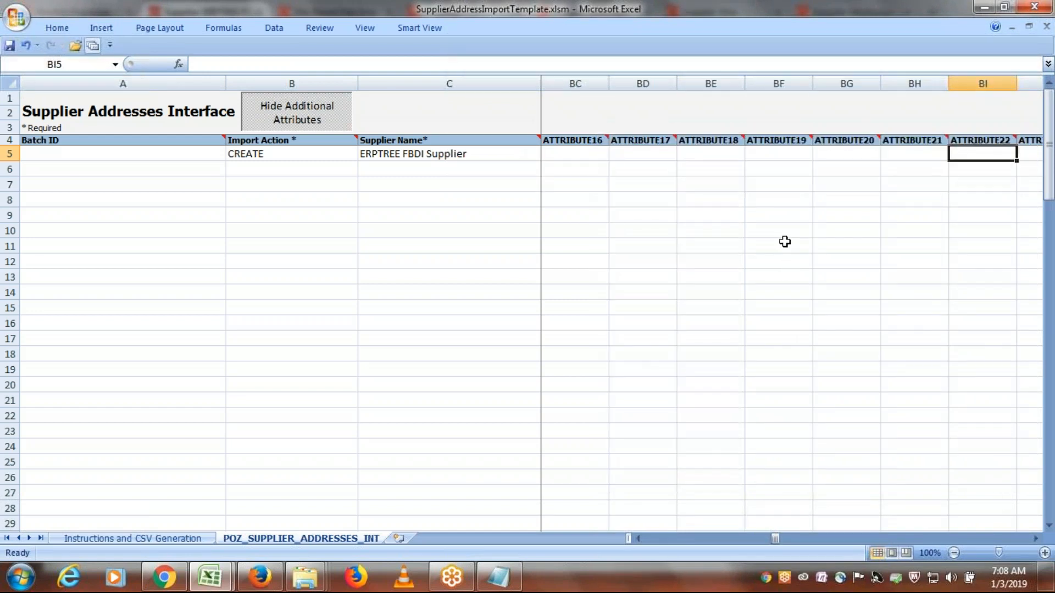
pyautogui.press('Tab')
pyautogui.press('Tab')
pyautogui.press('Tab')
pyautogui.press('Tab')
pyautogui.press('Tab')
pyautogui.press('Tab')
pyautogui.press('Tab')
pyautogui.press('Tab')
pyautogui.press('Tab')
pyautogui.press('Tab')
pyautogui.press('Tab')
pyautogui.press('Tab')
pyautogui.press('Tab')
pyautogui.press('Tab')
pyautogui.press('Tab')
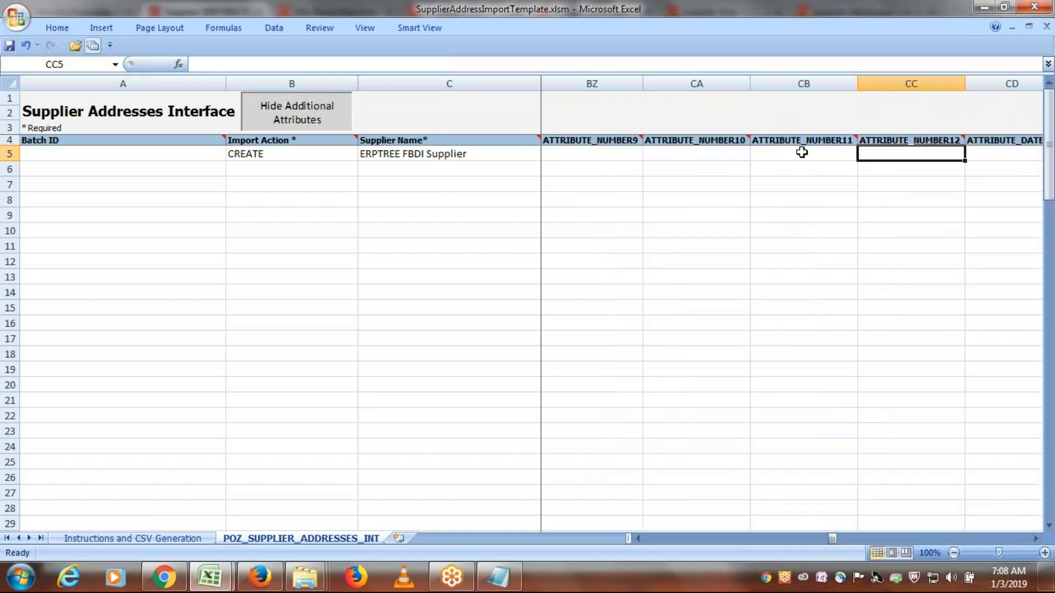
pyautogui.press('Tab')
pyautogui.press('Tab')
pyautogui.press('Tab')
pyautogui.press('Tab')
pyautogui.press('Tab')
pyautogui.press('Tab')
pyautogui.press('Tab')
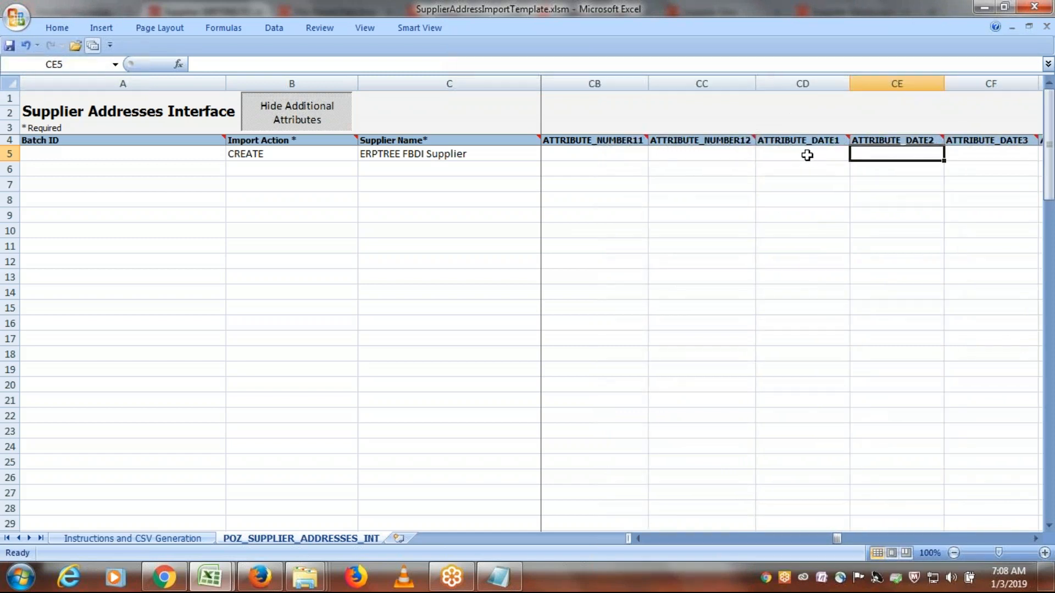
pyautogui.press('Tab')
pyautogui.press('Tab')
pyautogui.press('Tab')
pyautogui.press('Tab')
pyautogui.press('Tab')
pyautogui.press('Tab')
pyautogui.press('Tab')
pyautogui.press('Tab')
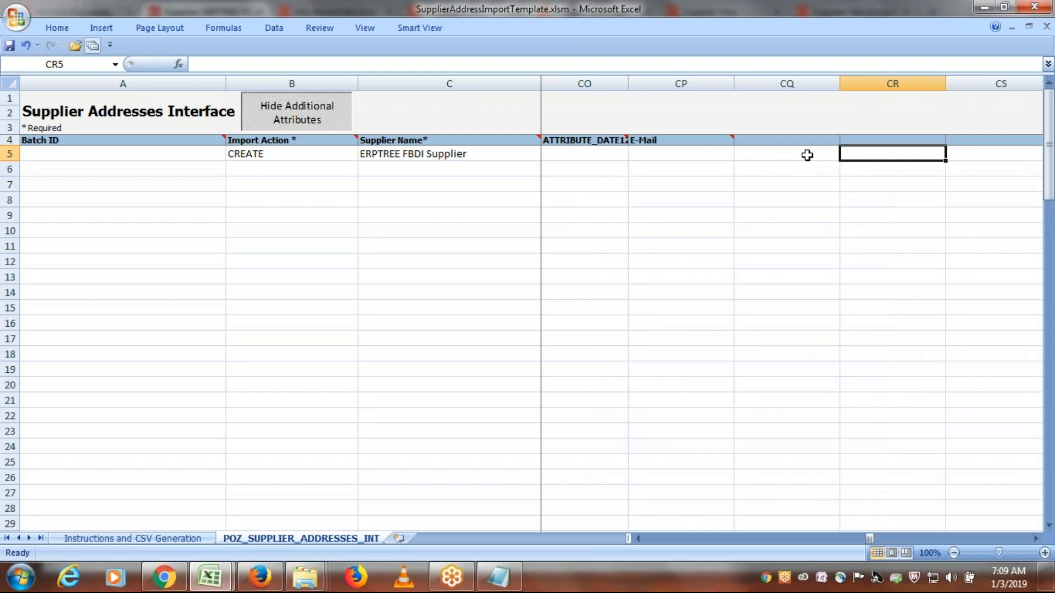
pyautogui.hotkey('shift', 'Tab')
pyautogui.hotkey('shift', 'Tab')
pyautogui.hotkey('shift', 'Tab')
pyautogui.hotkey('shift', 'Tab')
pyautogui.hotkey('shift', 'Tab')
pyautogui.hotkey('shift', 'Tab')
pyautogui.hotkey('shift', 'Tab')
pyautogui.hotkey('shift', 'Tab')
pyautogui.hotkey('shift', 'Tab')
pyautogui.hotkey('shift', 'Tab')
pyautogui.hotkey('shift', 'Tab')
pyautogui.hotkey('shift', 'Tab')
pyautogui.hotkey('shift', 'Tab')
pyautogui.hotkey('shift', 'Tab')
pyautogui.hotkey('shift', 'Tab')
pyautogui.hotkey('shift', 'Tab')
pyautogui.hotkey('shift', 'Tab')
pyautogui.hotkey('shift', 'Tab')
pyautogui.hotkey('shift', 'Tab')
pyautogui.hotkey('shift', 'Tab')
pyautogui.hotkey('shift', 'Tab')
pyautogui.hotkey('shift', 'Tab')
pyautogui.hotkey('shift', 'Tab')
pyautogui.hotkey('shift', 'Tab')
pyautogui.hotkey('shift', 'Tab')
pyautogui.hotkey('shift', 'Tab')
pyautogui.hotkey('shift', 'Tab')
pyautogui.hotkey('shift', 'Tab')
pyautogui.hotkey('shift', 'Tab')
pyautogui.hotkey('shift', 'Tab')
pyautogui.hotkey('shift', 'Tab')
pyautogui.hotkey('shift', 'Tab')
pyautogui.hotkey('shift', 'Tab')
pyautogui.hotkey('shift', 'Tab')
pyautogui.hotkey('shift', 'Tab')
pyautogui.hotkey('shift', 'Tab')
pyautogui.hotkey('shift', 'Tab')
pyautogui.hotkey('shift', 'Tab')
pyautogui.hotkey('shift', 'Tab')
pyautogui.hotkey('shift', 'Tab')
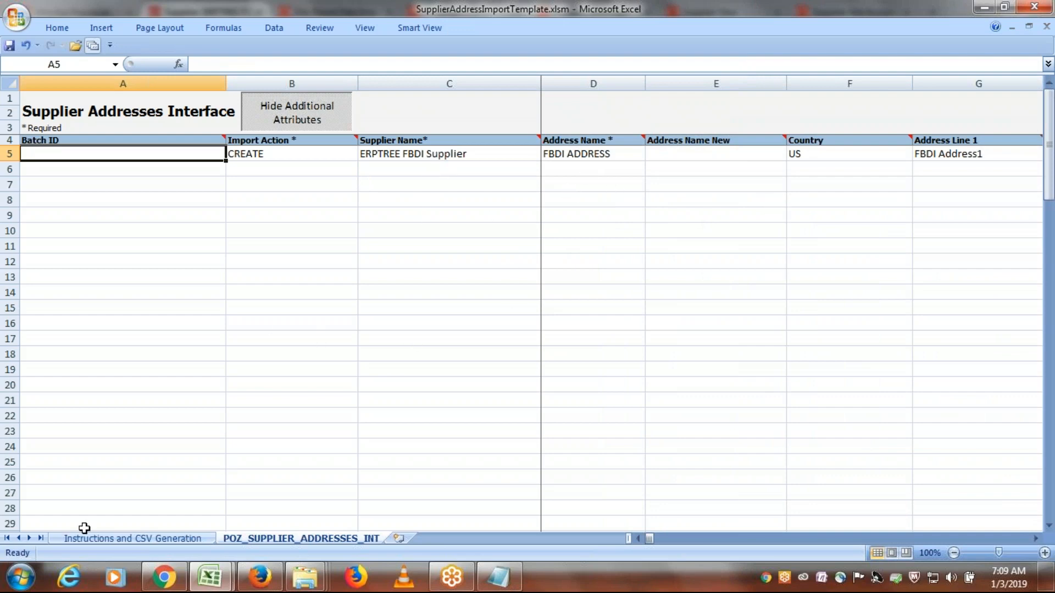
# - Generate the address import files, saving PozSupplierAddressesInt.zip and PozSupplierAddressesInt.csv in the ERPTREE FBDI Templates folder
pyautogui.click(121, 538)
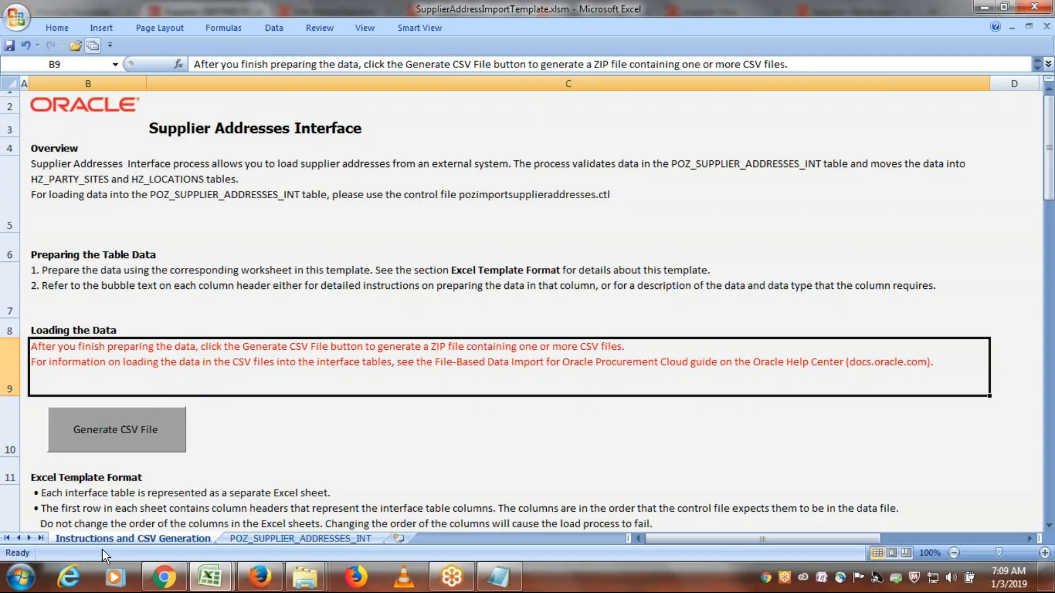
pyautogui.click(124, 431)
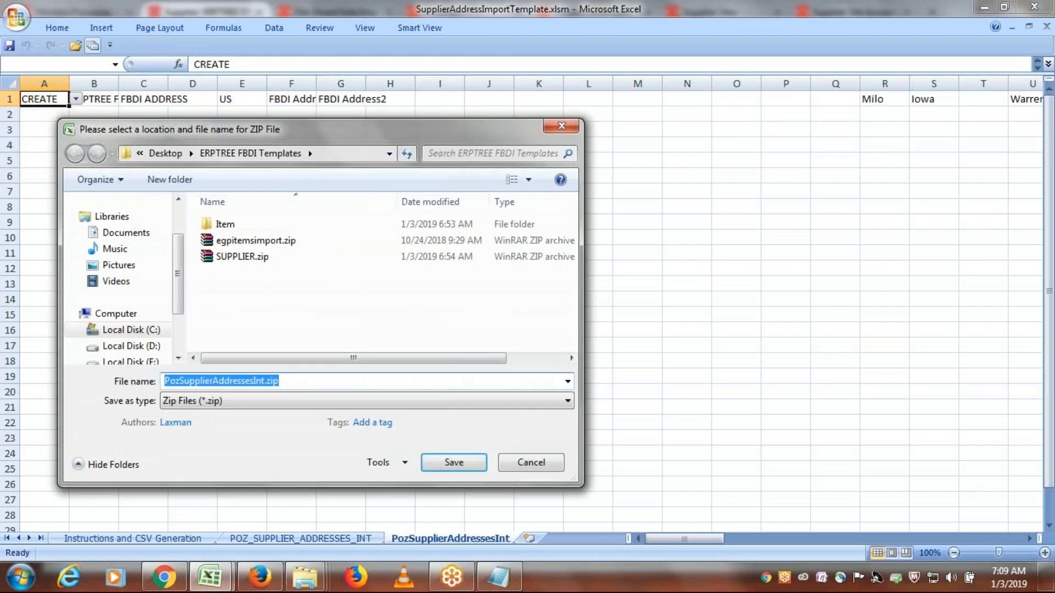
pyautogui.click(445, 463)
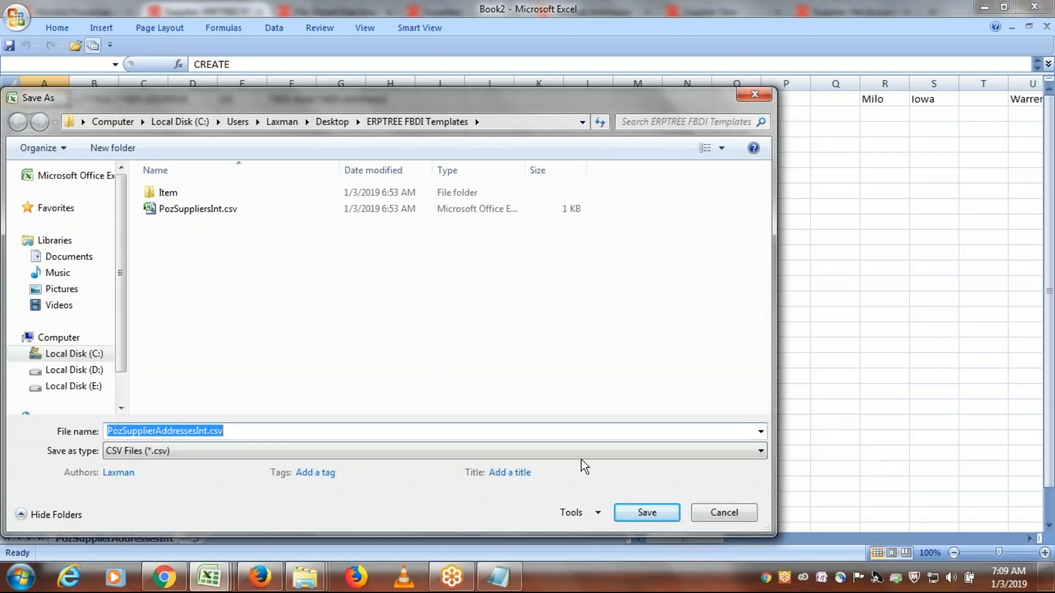
pyautogui.click(656, 514)
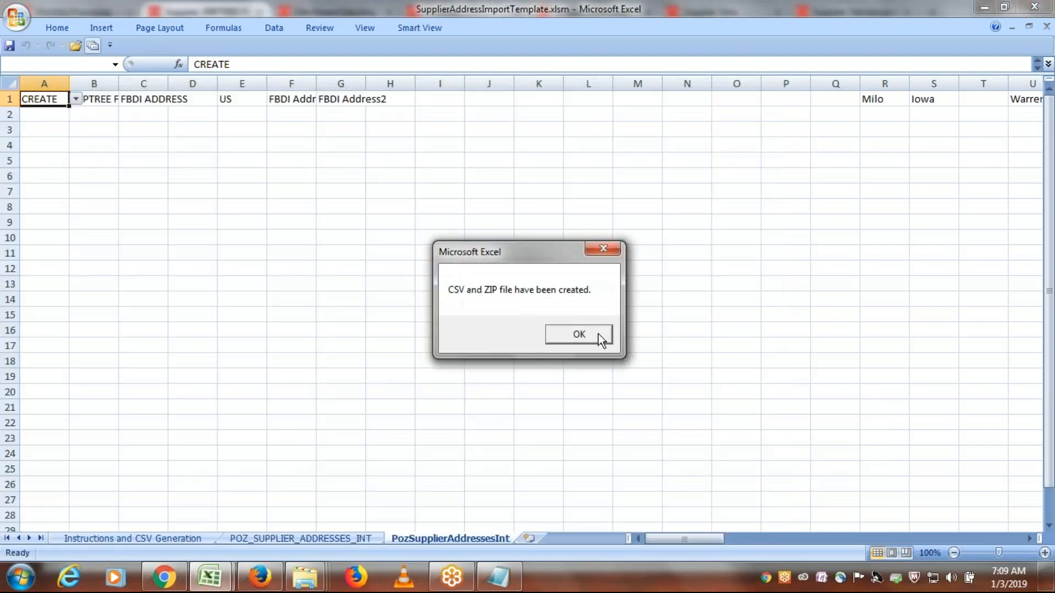
pyautogui.click(576, 337)
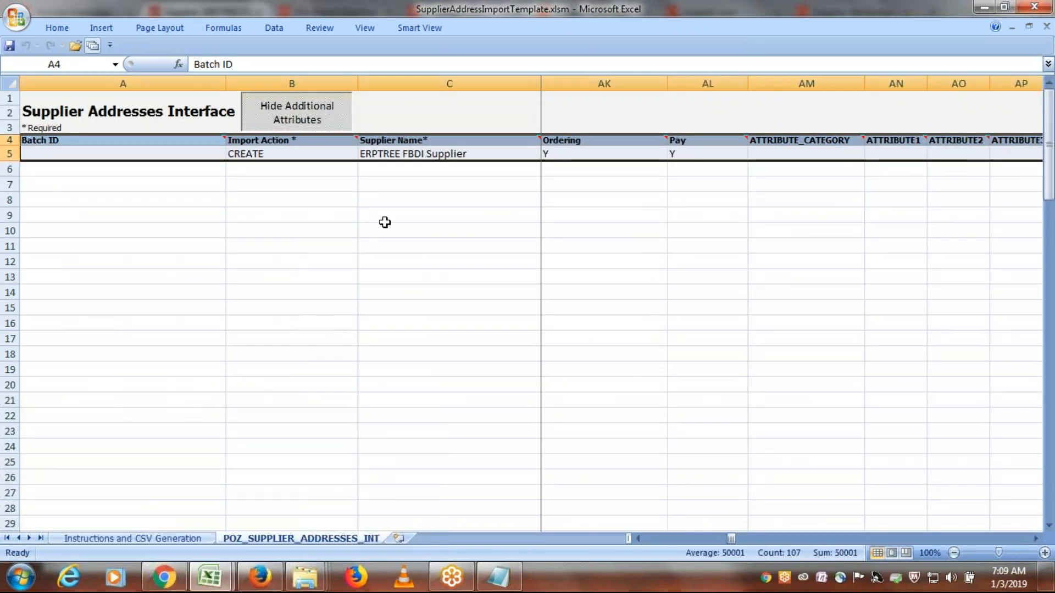
# - Switch to Class Discussions Sheet.xlsx and review the conversion steps for CSV files, UCM placement and populating the interface tables
pyautogui.click(215, 581)
pyautogui.click(166, 518)
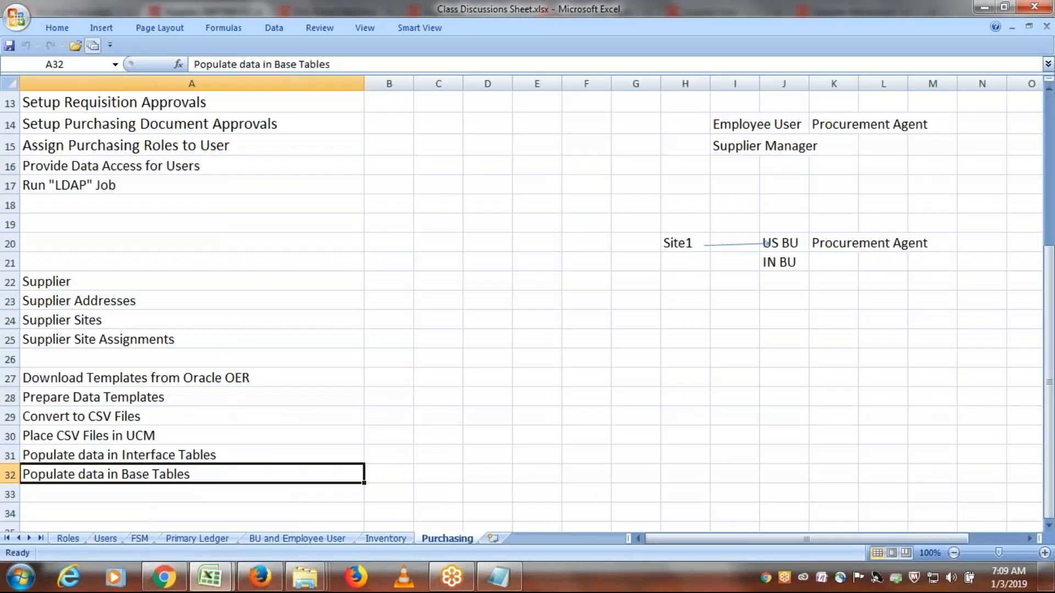
pyautogui.click(131, 424)
pyautogui.click(122, 437)
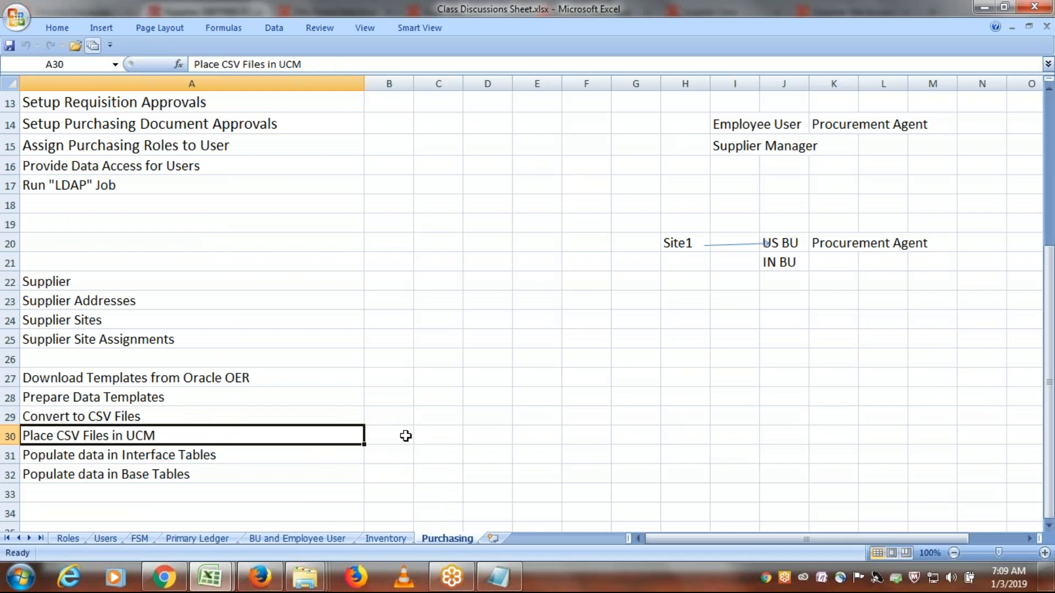
pyautogui.click(388, 436)
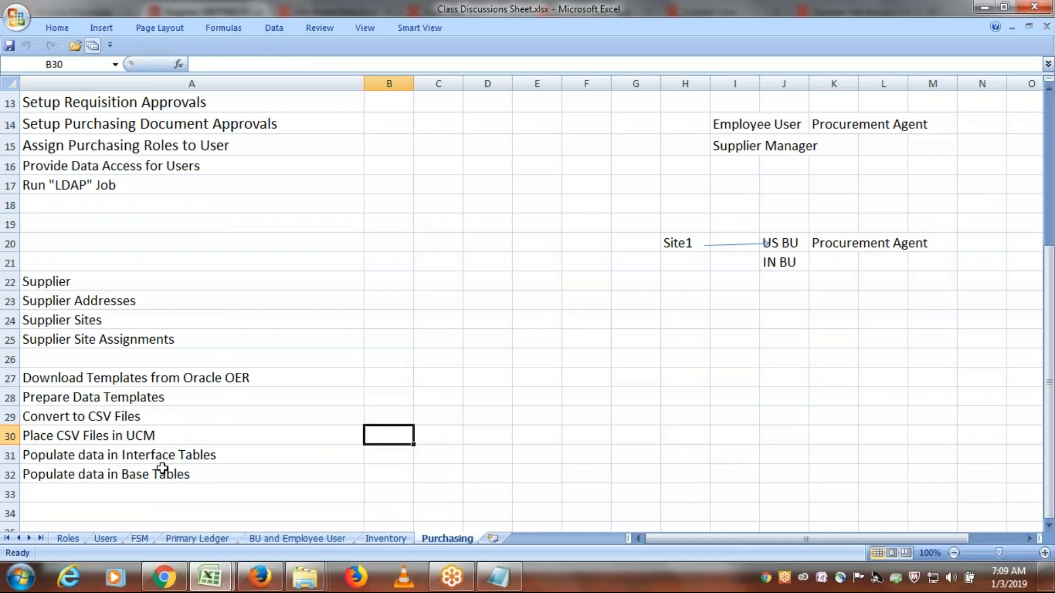
pyautogui.click(144, 458)
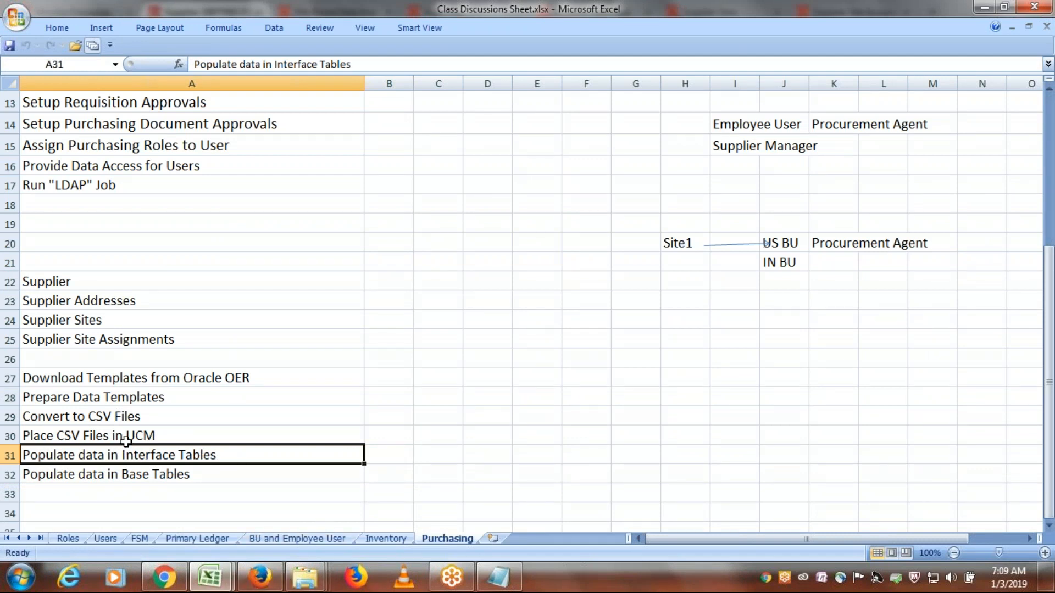
pyautogui.click(125, 438)
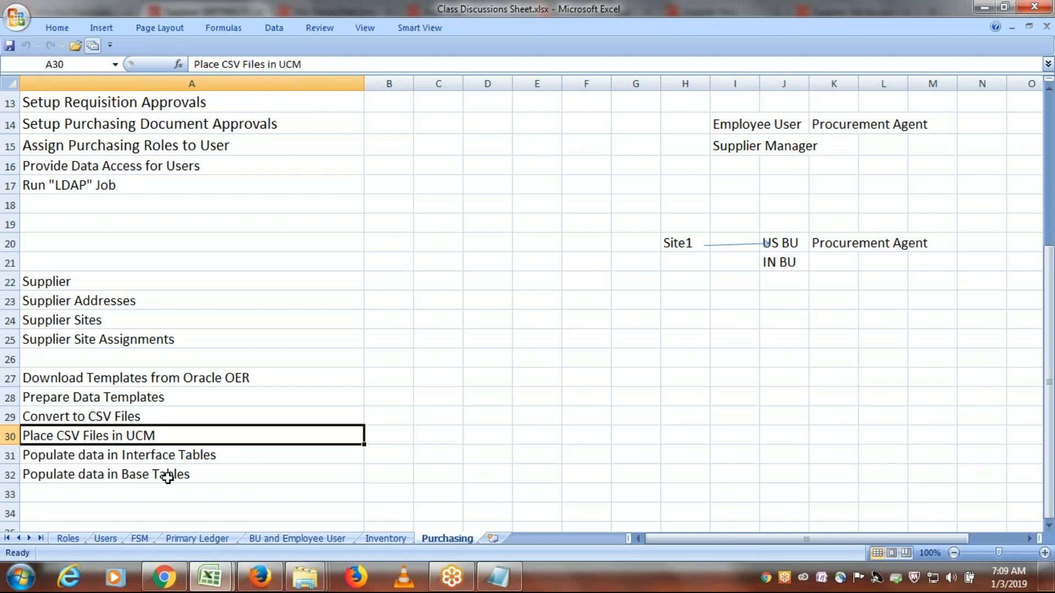
pyautogui.click(157, 464)
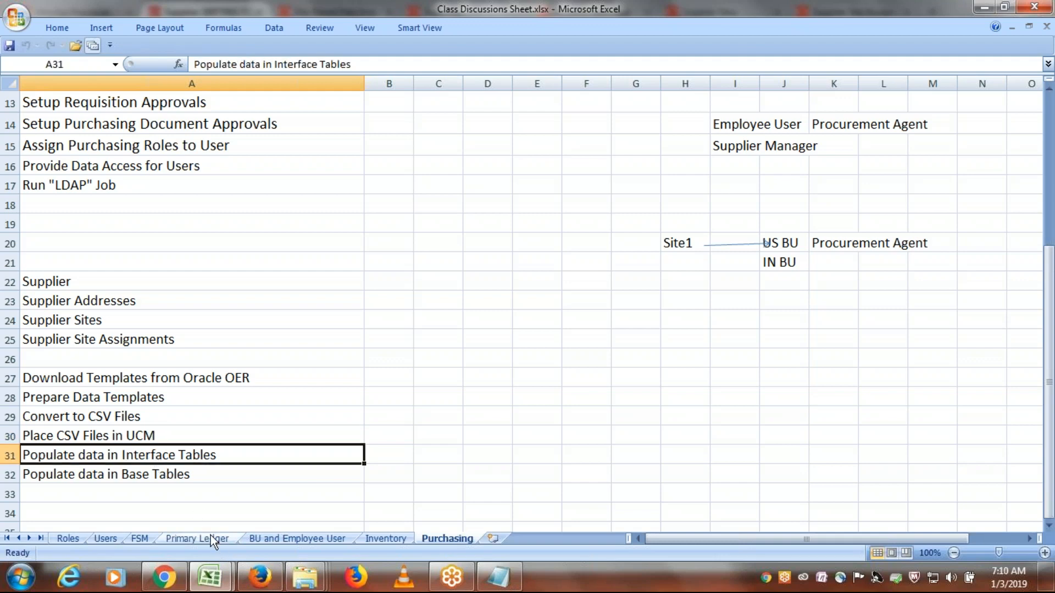
# - Switch to Firefox, view the scheduled processes overview, and cancel the Create Address form for ERPTREE FBDI Supplier
pyautogui.click(258, 578)
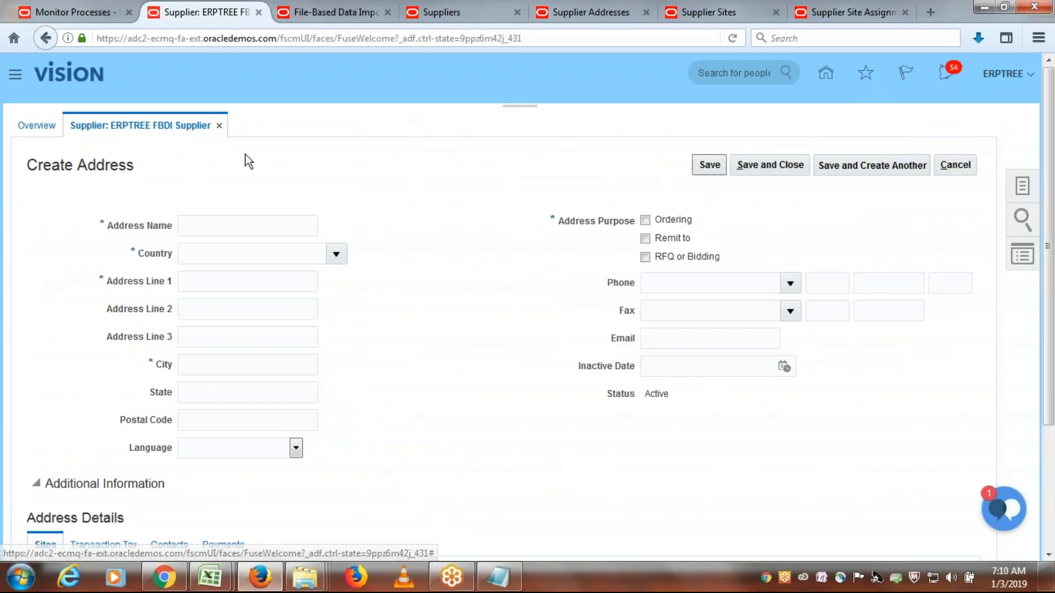
pyautogui.click(86, 11)
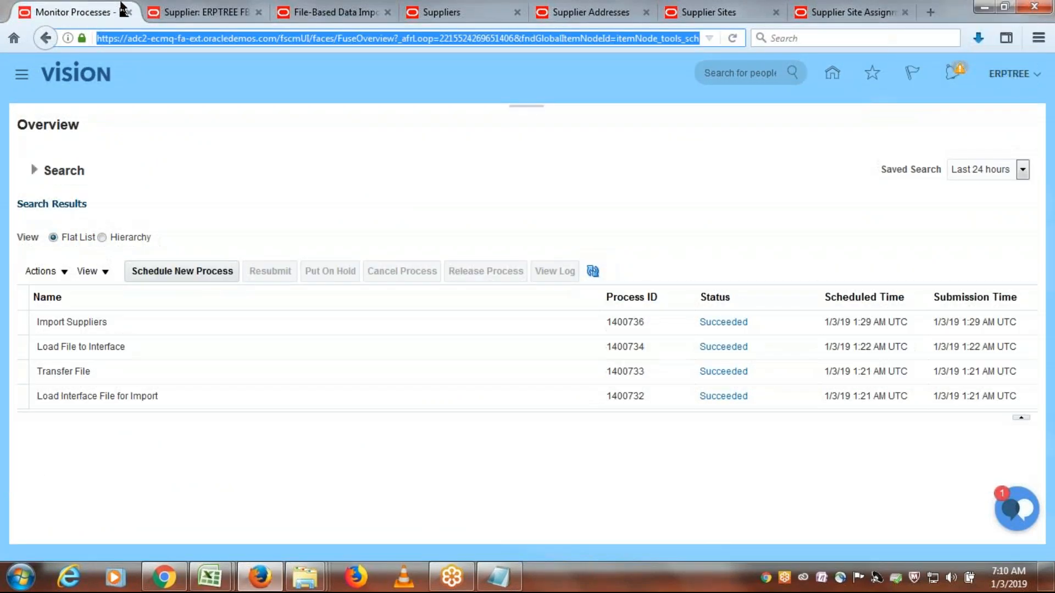
pyautogui.click(207, 11)
pyautogui.click(954, 168)
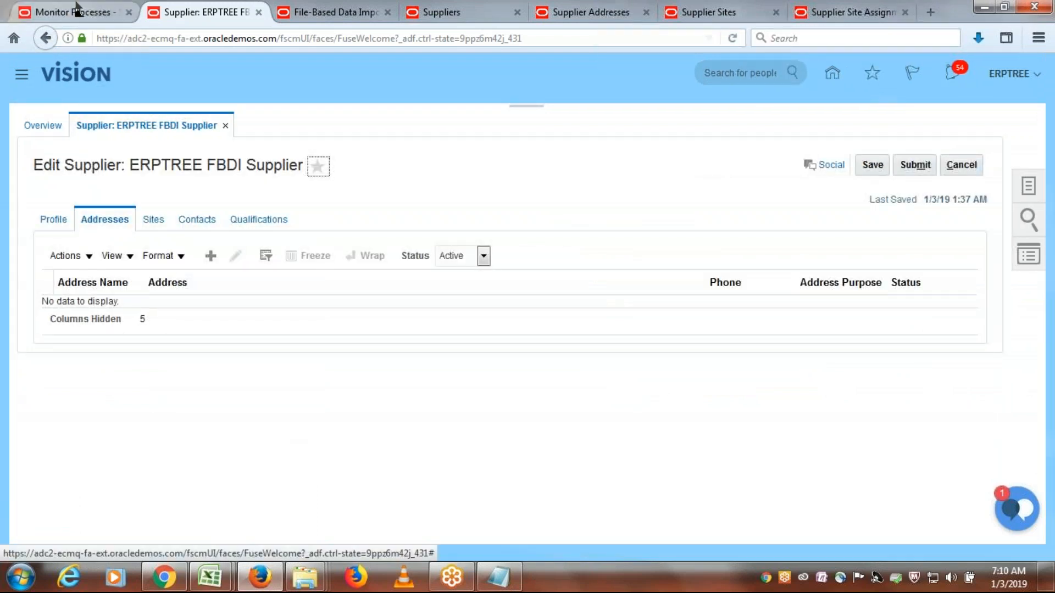
# - Return to the process monitoring page and reopen the Scheduled Processes overview
pyautogui.click(49, 14)
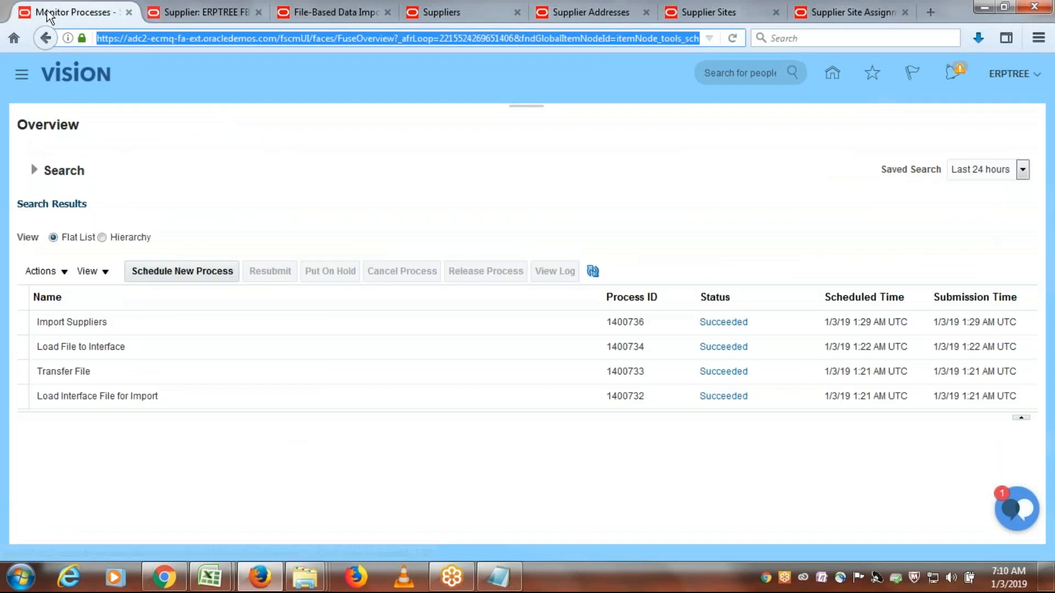
pyautogui.click(29, 75)
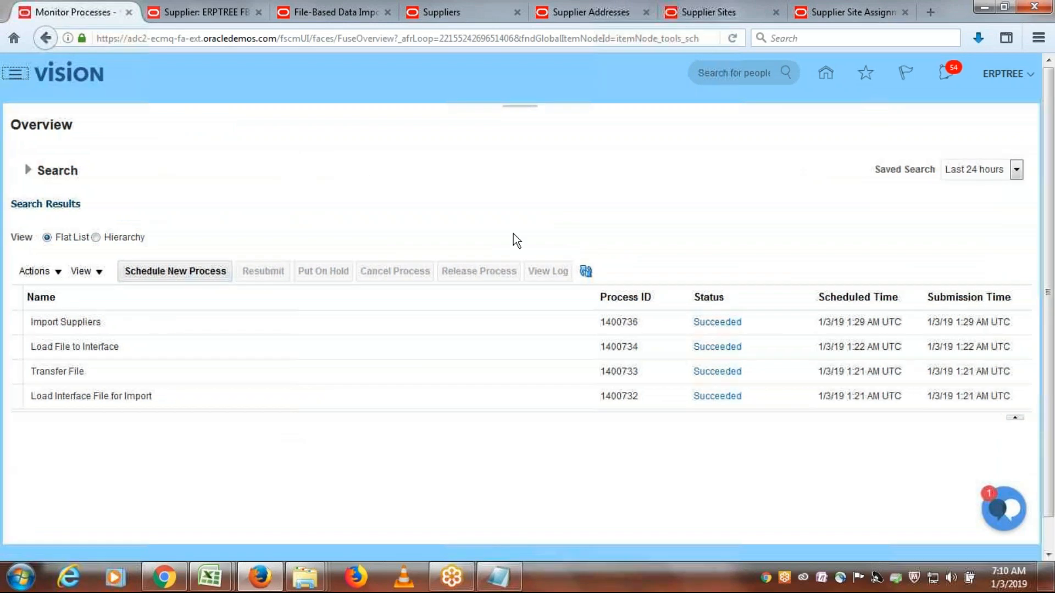
pyautogui.moveTo(806, 275); pyautogui.dragTo(818, 395)
pyautogui.click(736, 407)
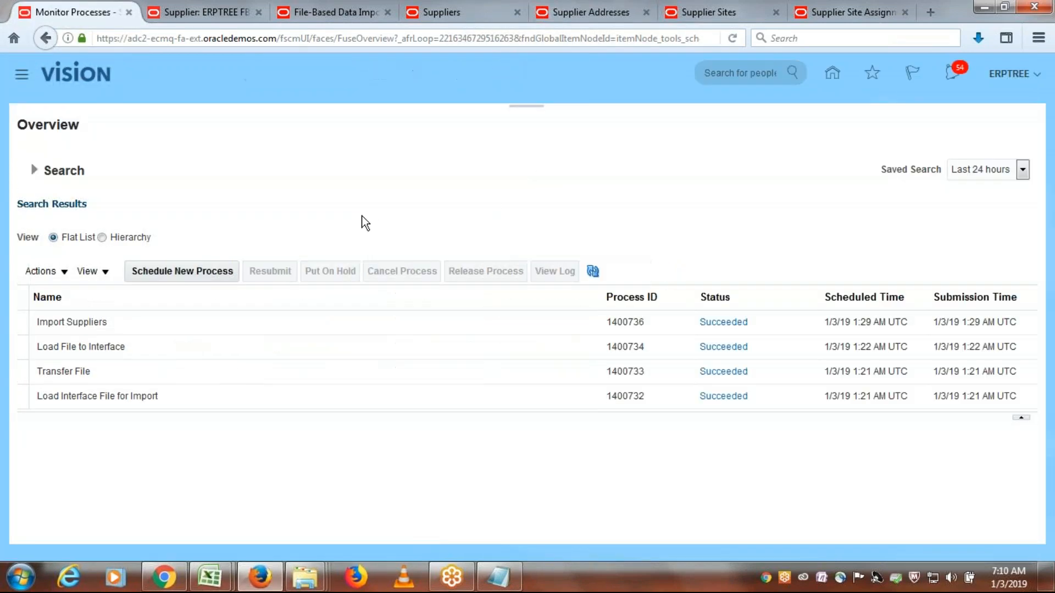
# - Schedule a new process of type Job, searching for and choosing Load Interface File for Import
pyautogui.click(199, 272)
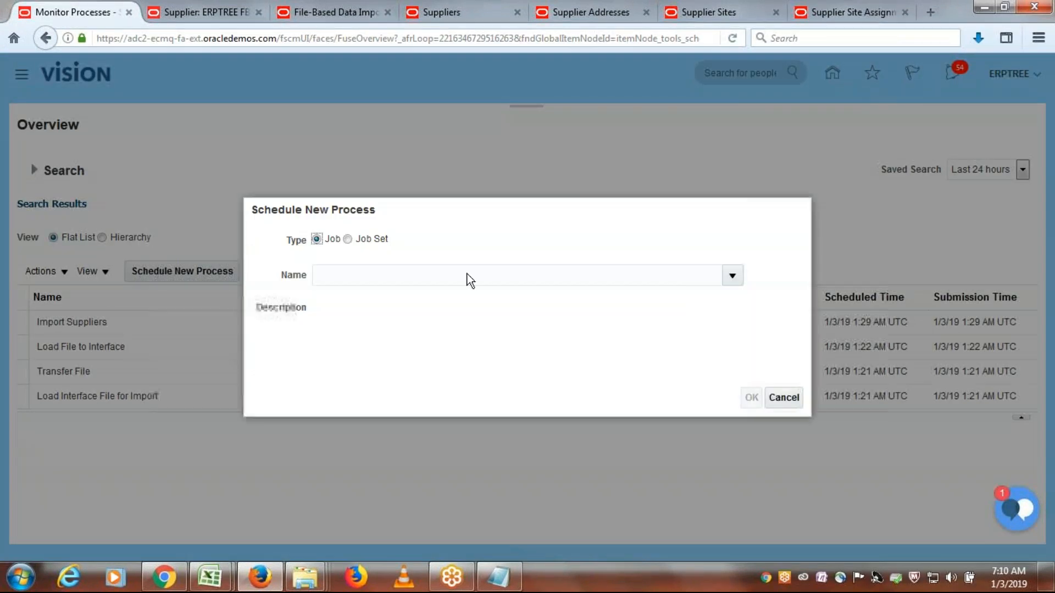
pyautogui.write('Load Interfa')
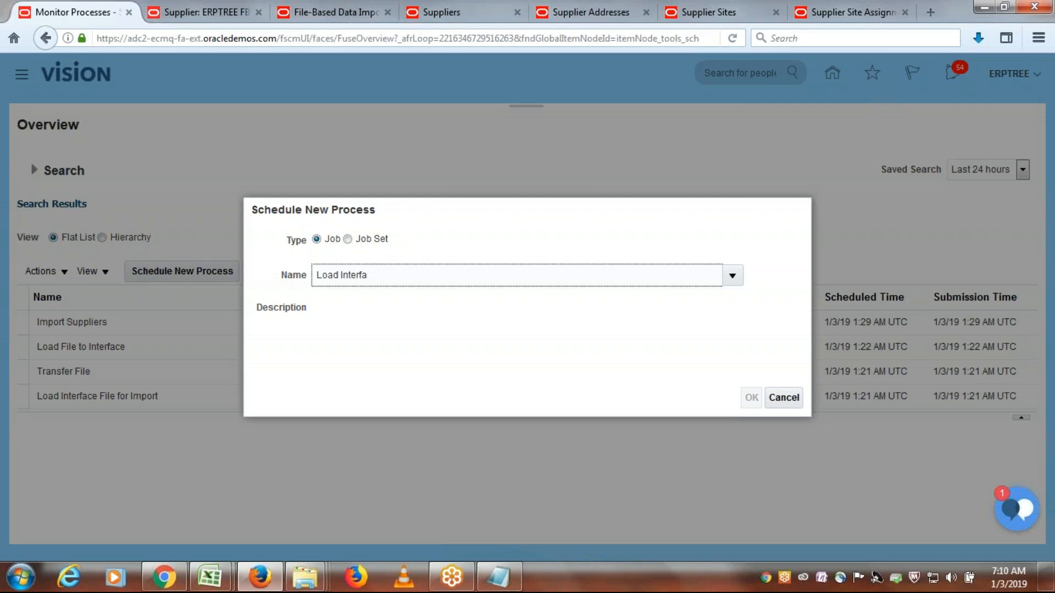
pyautogui.press('Tab')
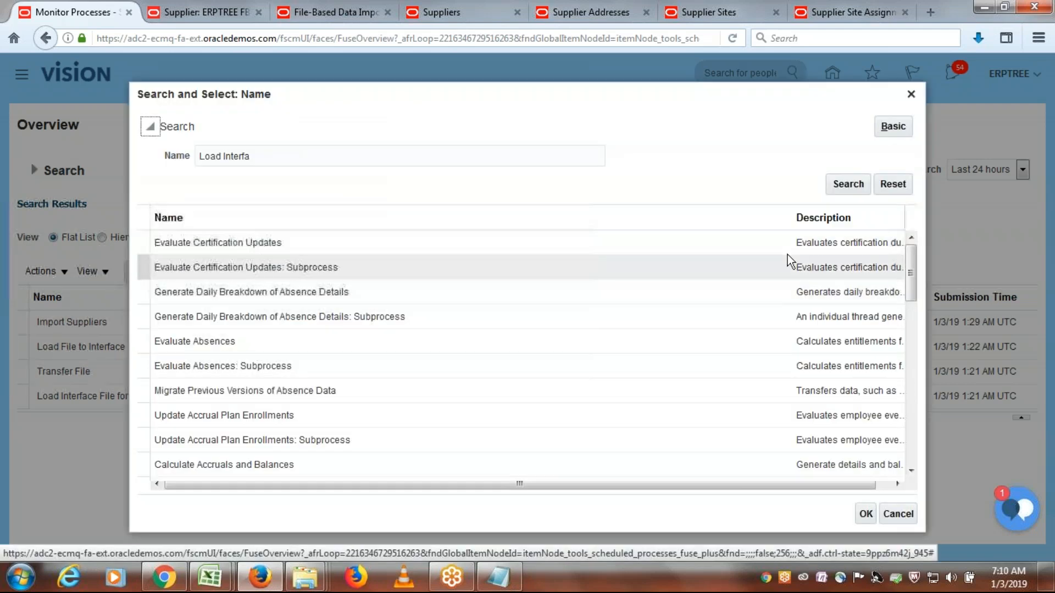
pyautogui.click(849, 185)
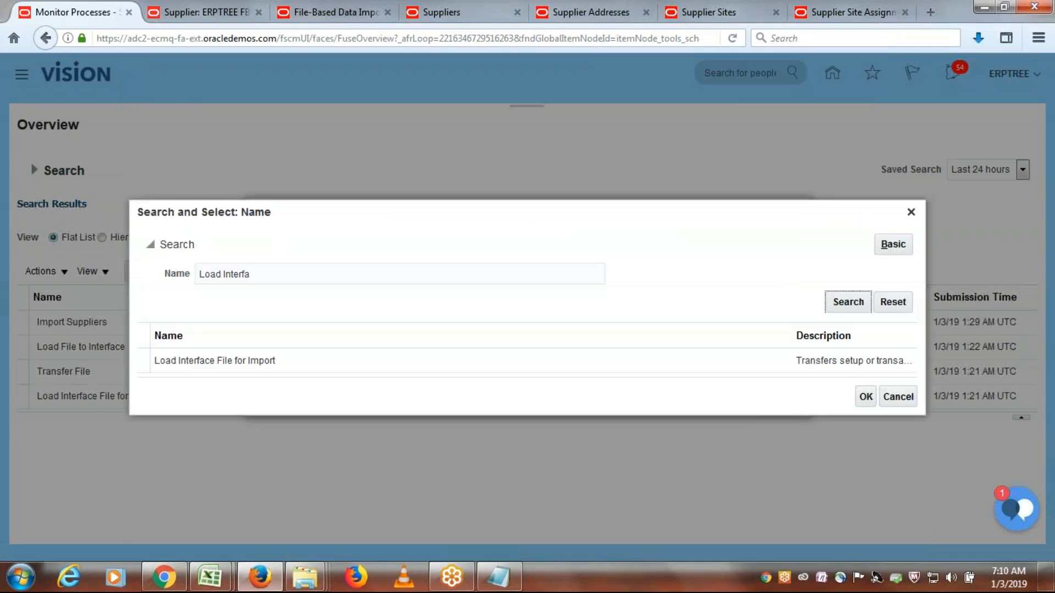
pyautogui.click(355, 367)
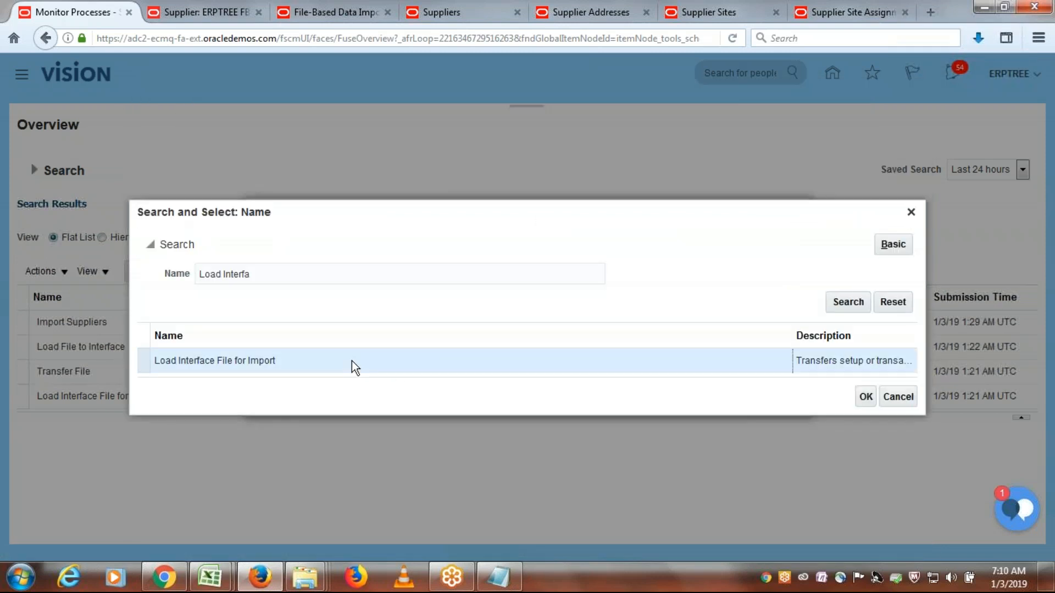
pyautogui.click(866, 399)
pyautogui.click(750, 403)
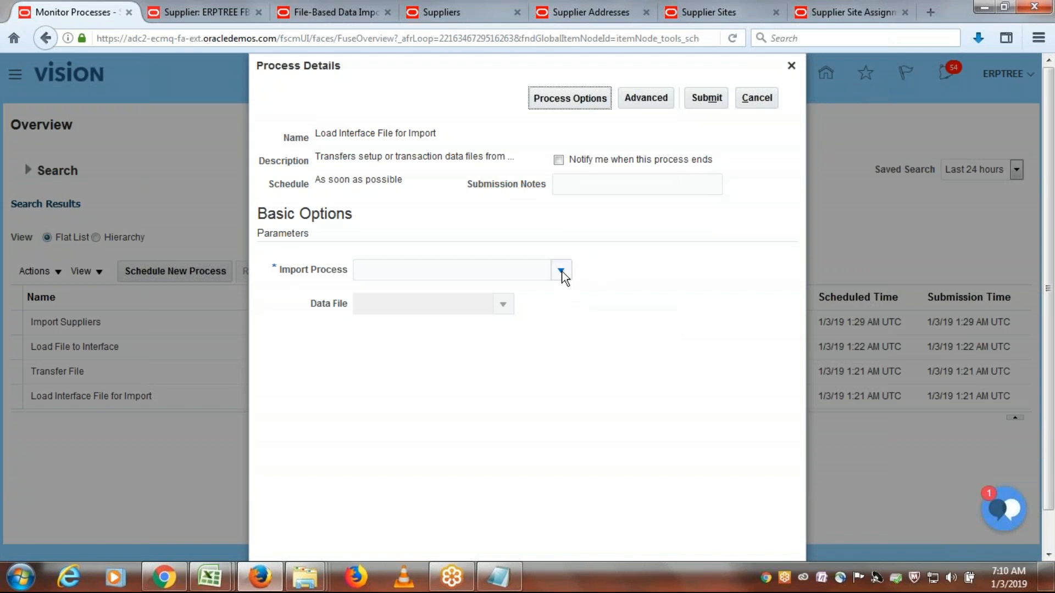
# - Look up the scheduled process name in the Supplier Addresses documentation's Job and Table Links, and return to the Process Details form
pyautogui.hotkey('alt', 'Tab')
pyautogui.hotkey('alt', 'Tab')
pyautogui.click(597, 9)
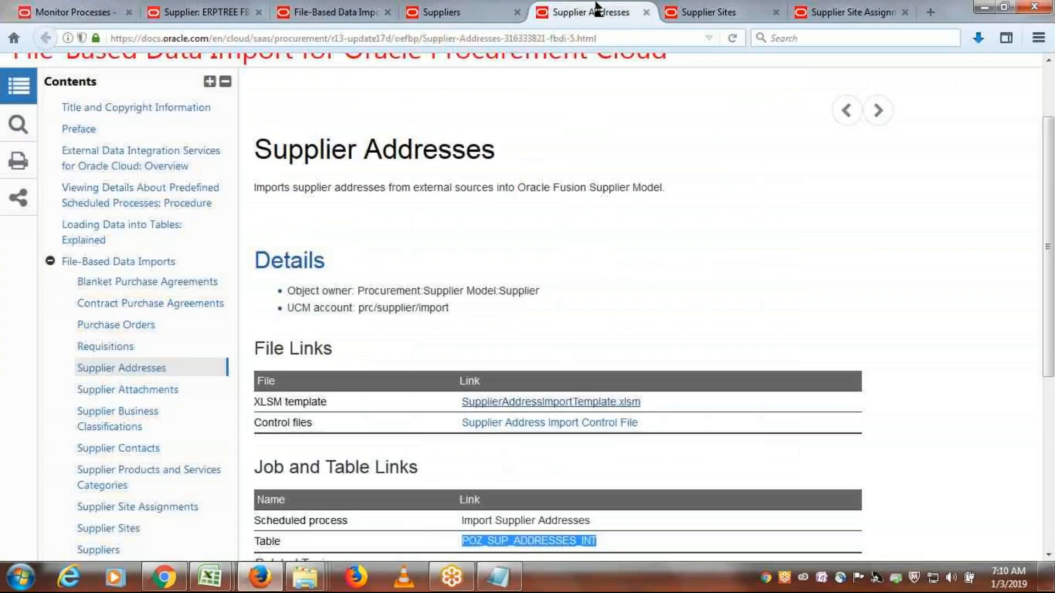
pyautogui.scroll(-3, 601, 249)
pyautogui.moveTo(611, 436); pyautogui.dragTo(454, 431)
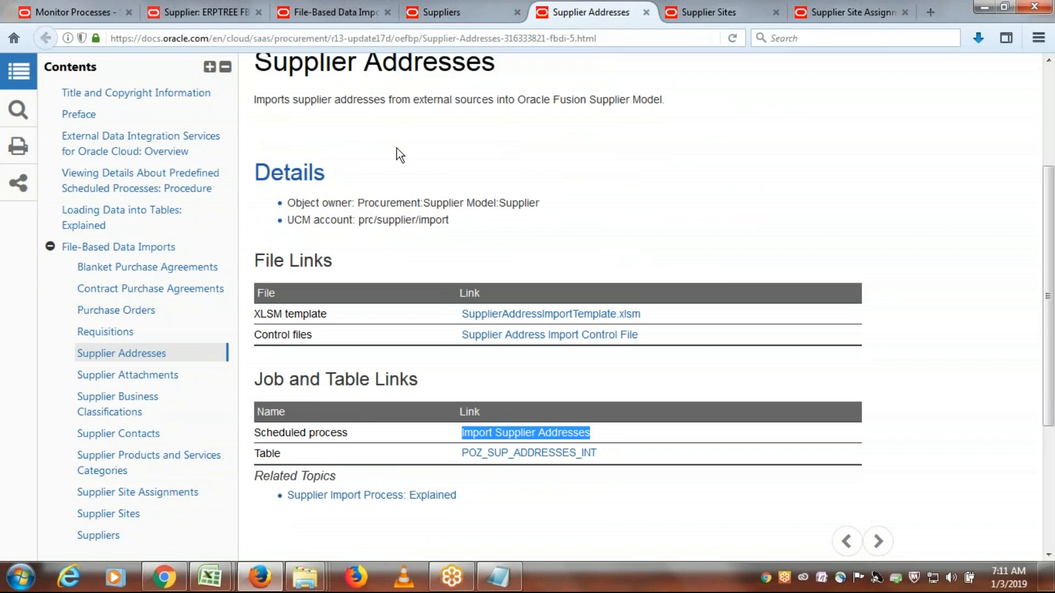
pyautogui.moveTo(493, 76); pyautogui.dragTo(270, 83)
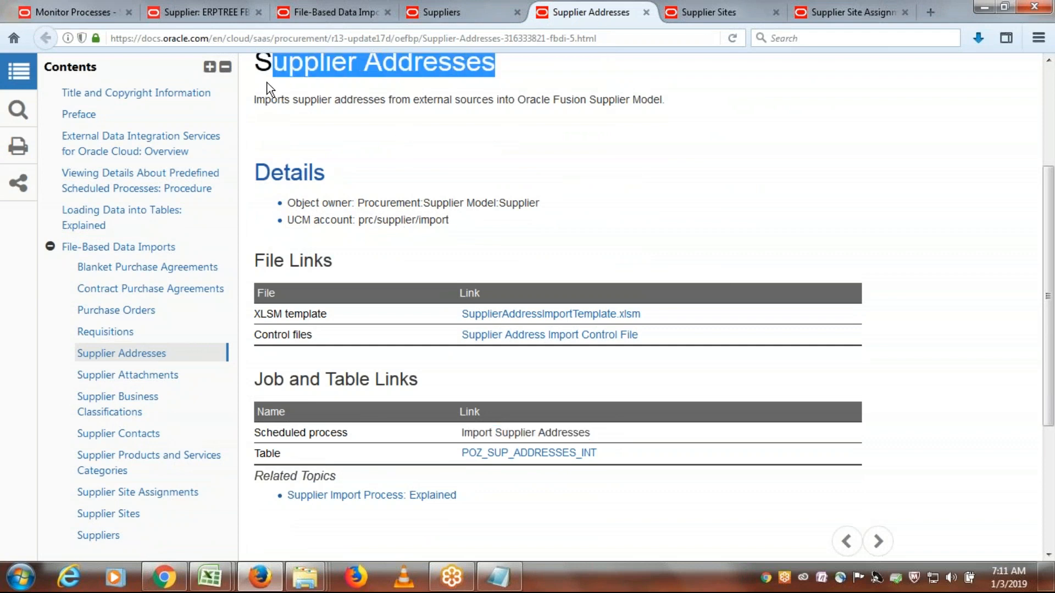
pyautogui.moveTo(615, 437); pyautogui.dragTo(422, 440)
pyautogui.hotkey('alt', 'Tab')
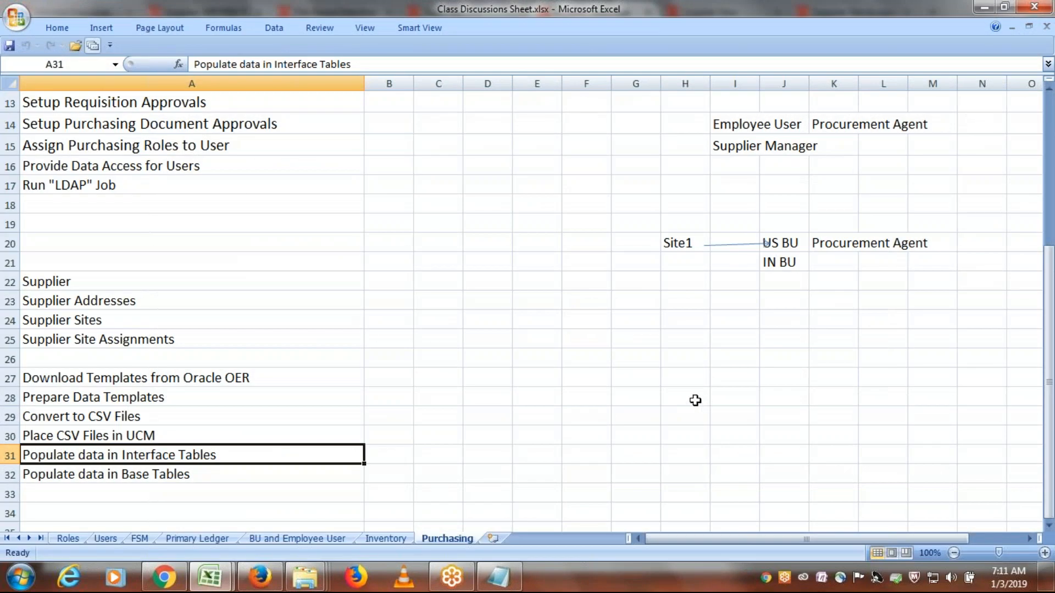
pyautogui.hotkey('alt', 'Tab')
pyautogui.click(71, 12)
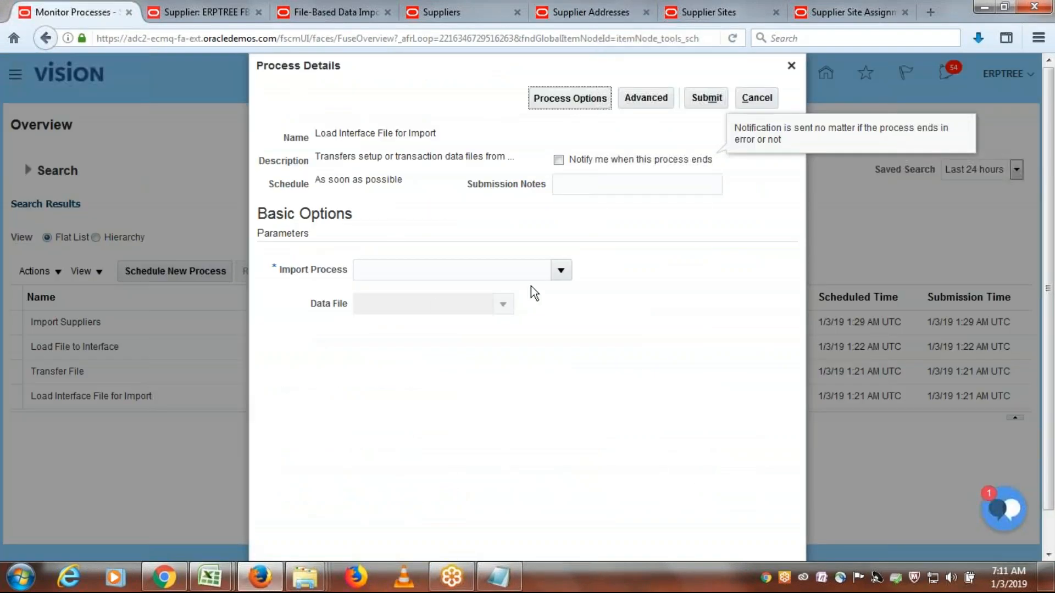
# - Search the import processes for "Import Supp" and set the Import Process parameter to Import Supplier Addresses
pyautogui.click(561, 270)
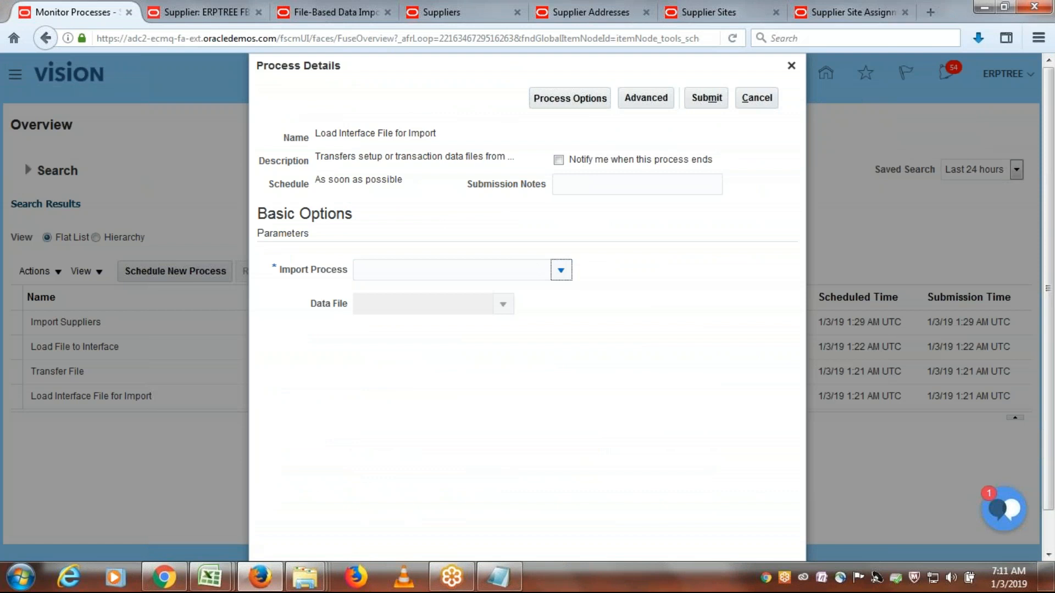
pyautogui.click(383, 525)
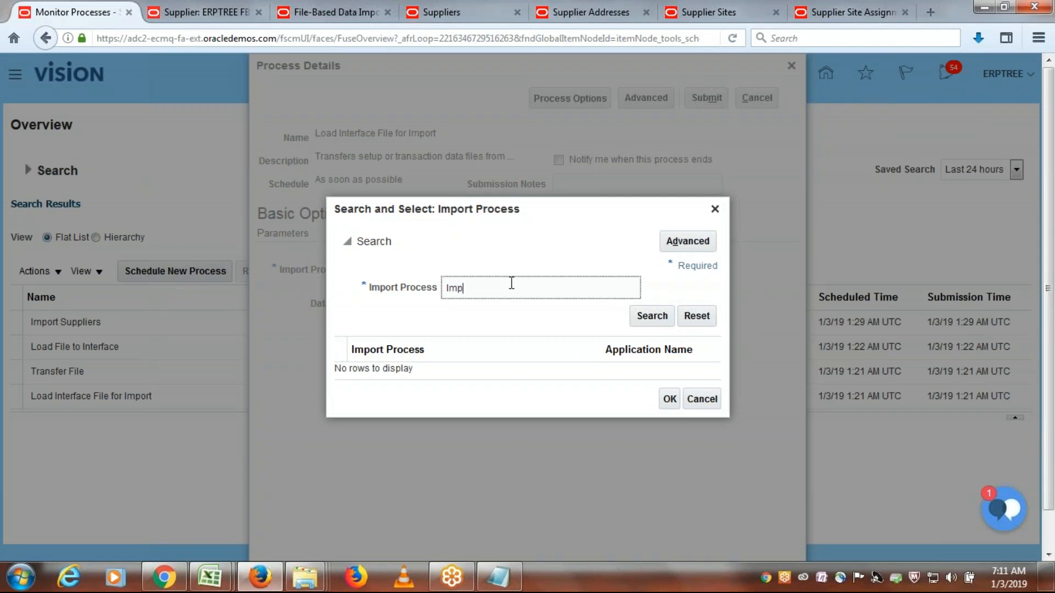
pyautogui.click(511, 283)
pyautogui.write('Import Supp')
pyautogui.press('Tab')
pyautogui.click(641, 317)
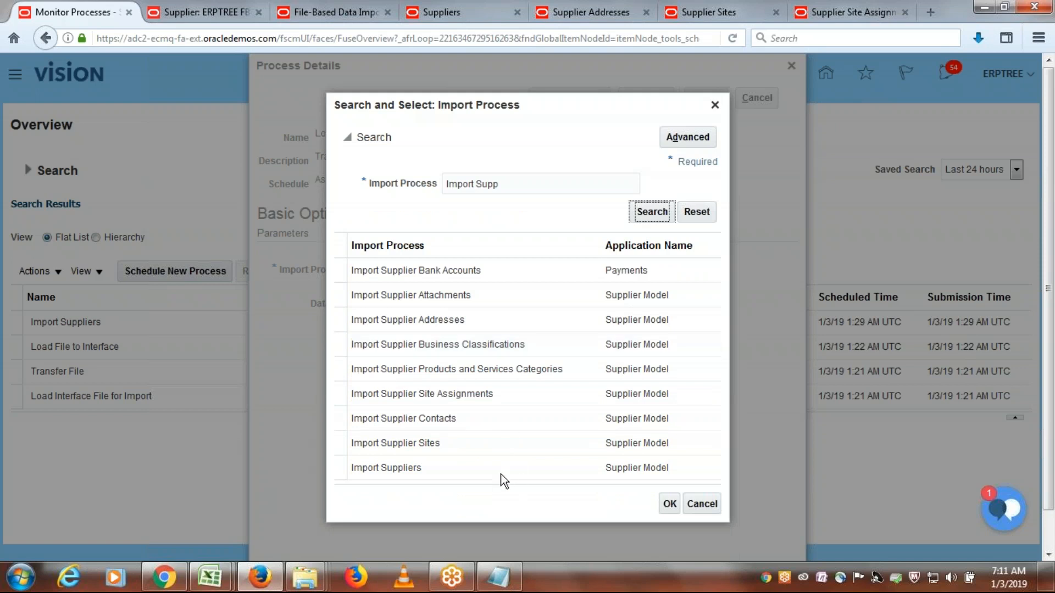
pyautogui.click(423, 320)
pyautogui.click(668, 504)
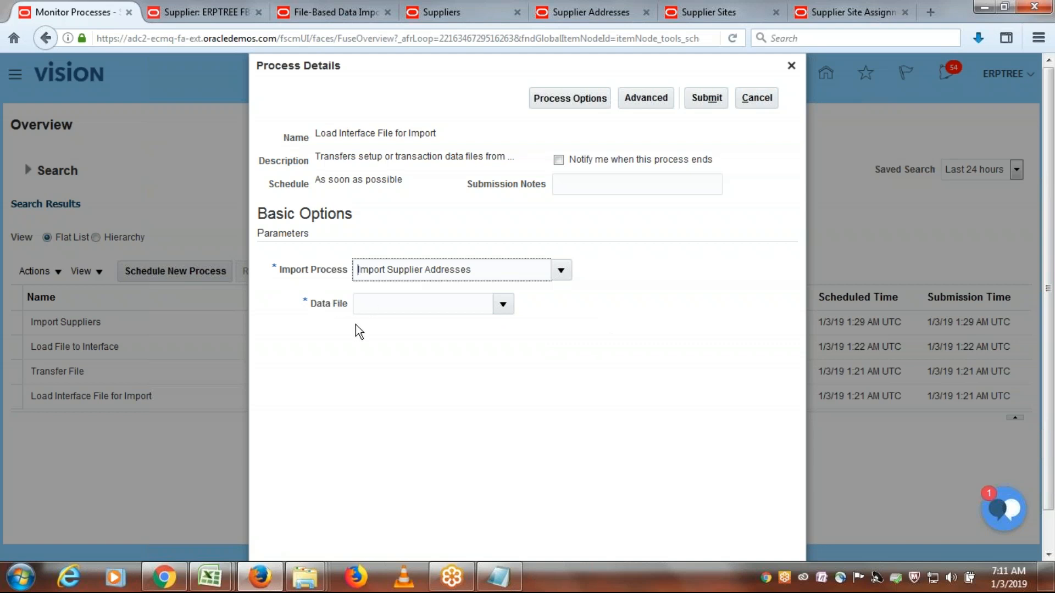
# - Upload PozSupplierAddressesInt.zip from the ERPTREE FBDI Templates folder as the data file and submit the load process
pyautogui.click(502, 304)
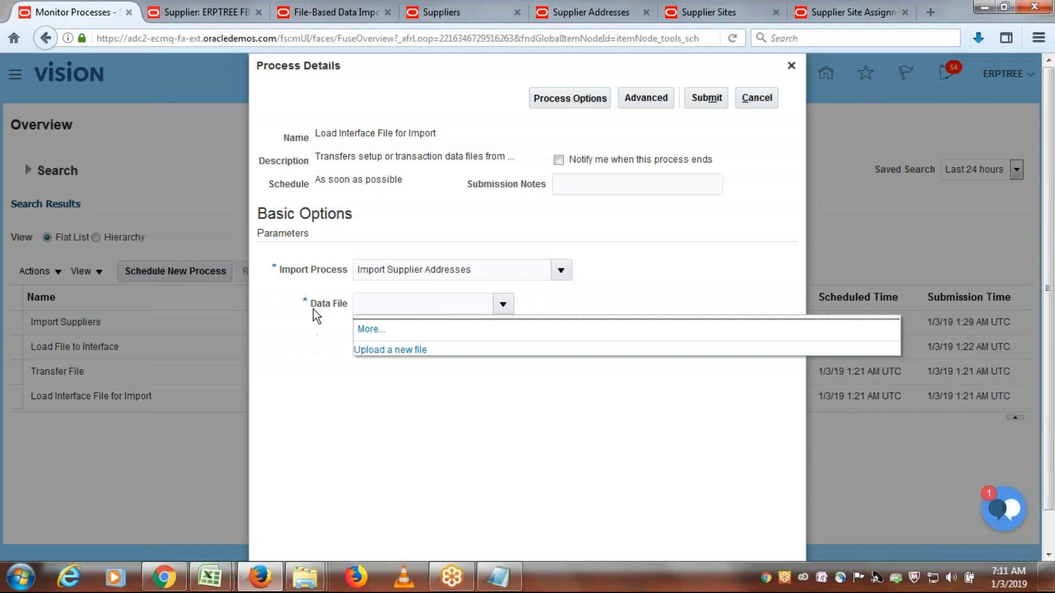
pyautogui.moveTo(311, 305); pyautogui.dragTo(343, 307)
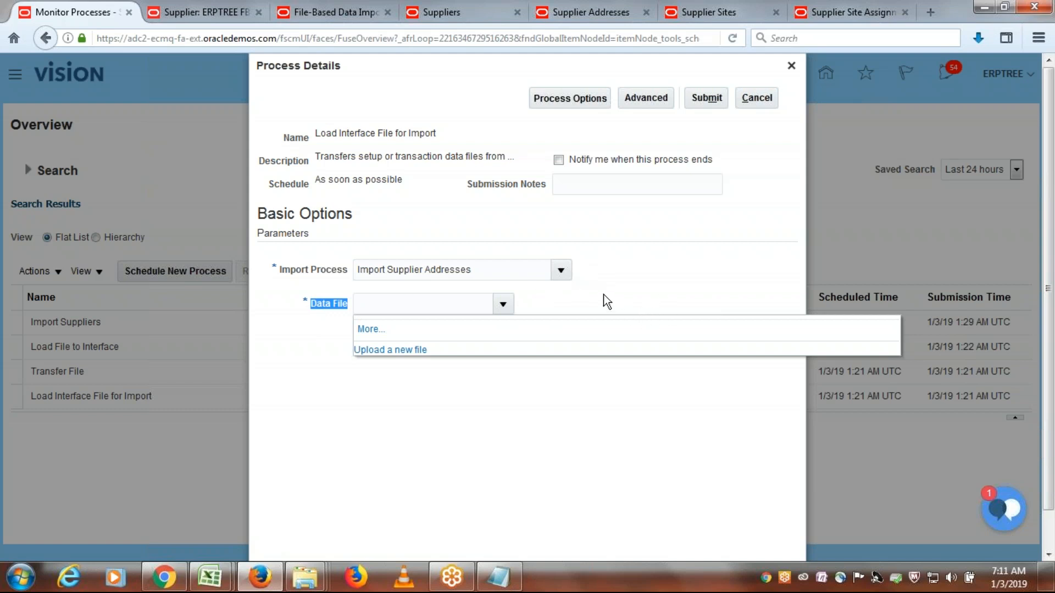
pyautogui.click(379, 352)
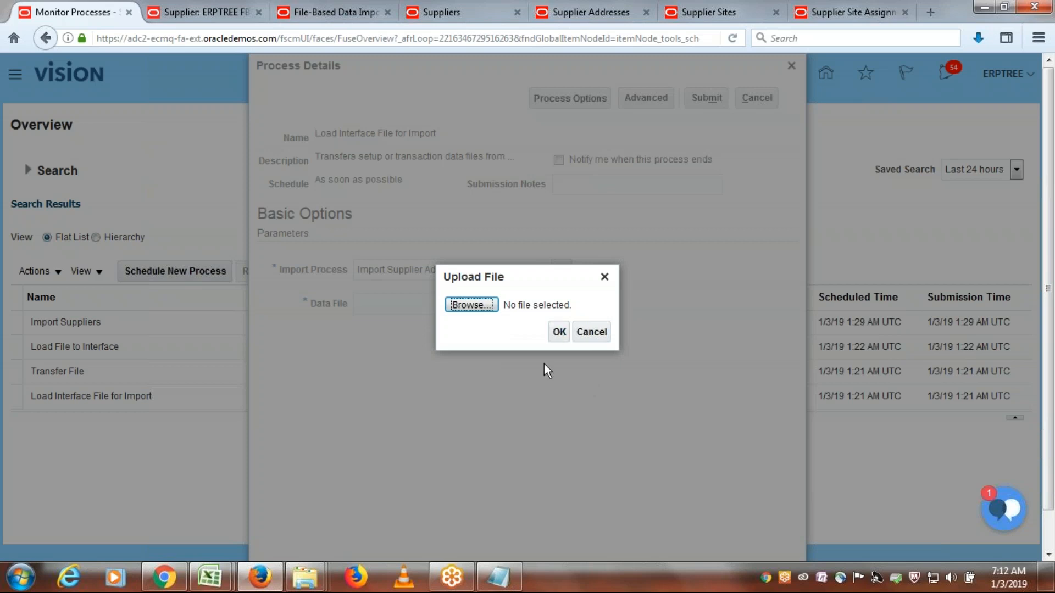
pyautogui.click(467, 305)
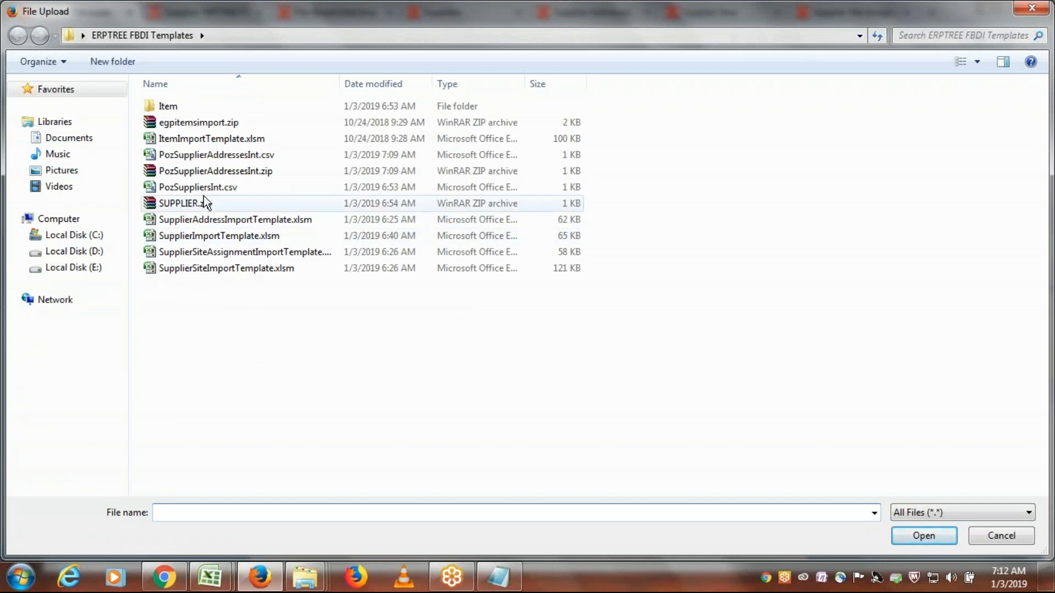
pyautogui.click(207, 171)
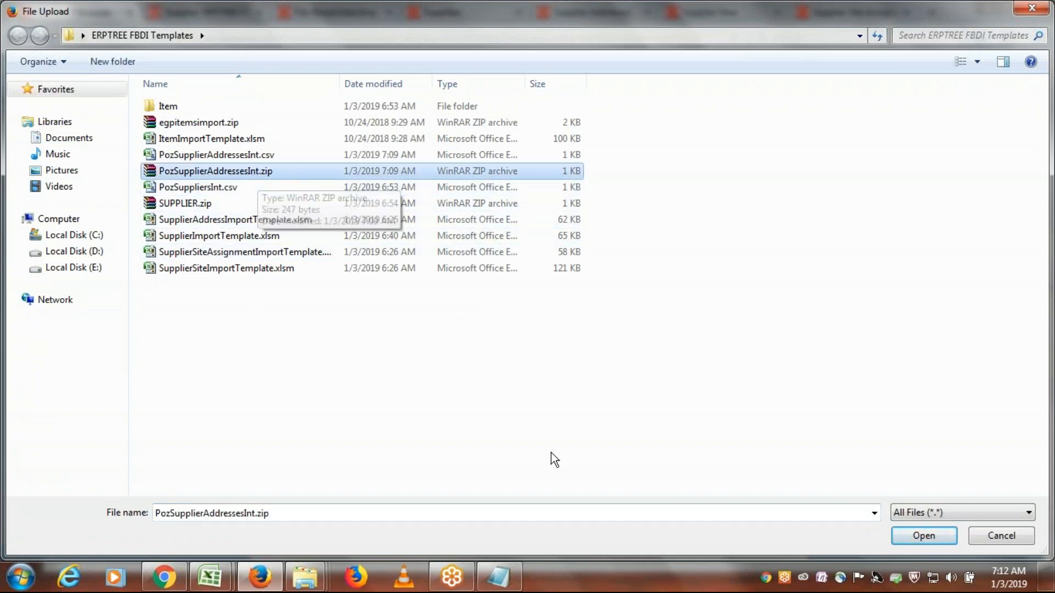
pyautogui.click(907, 537)
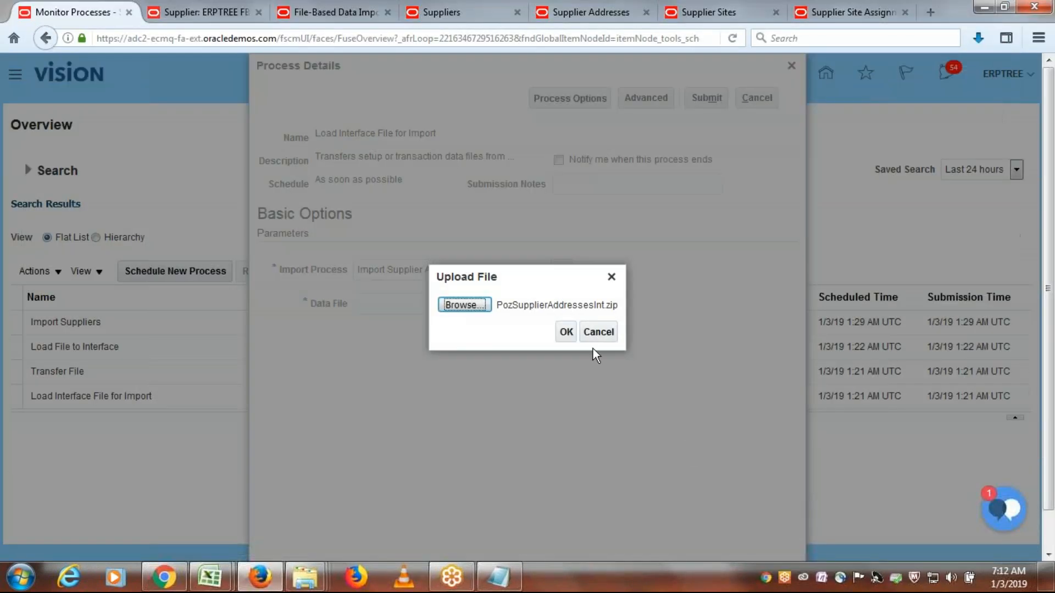
pyautogui.click(568, 331)
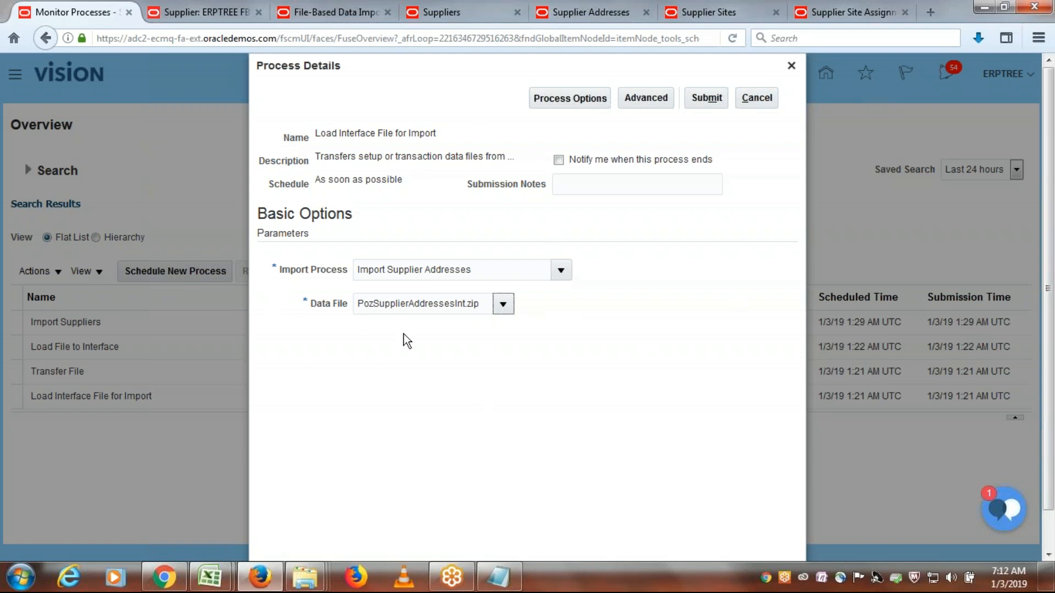
pyautogui.click(710, 103)
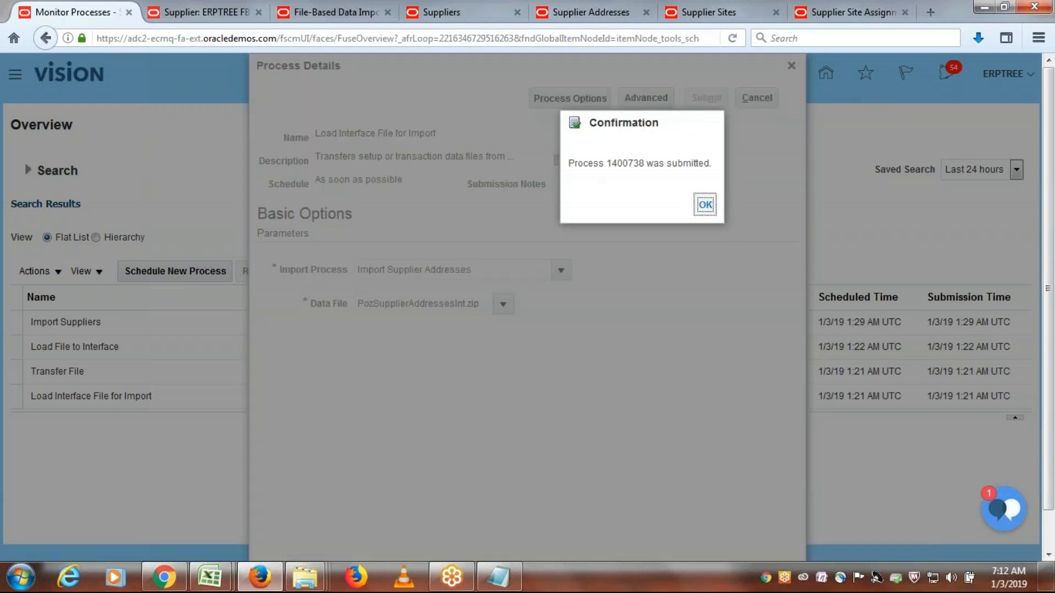
pyautogui.press('Return')
# - Refresh the scheduled process list repeatedly to monitor the interface load and its transfer and load subprocesses through completion
pyautogui.click(592, 271)
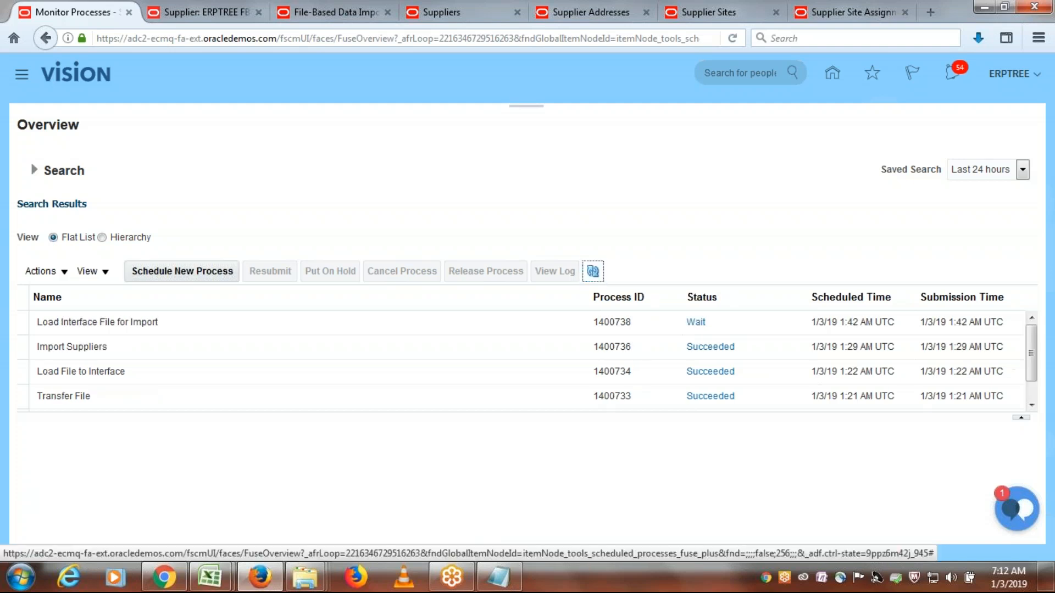
pyautogui.click(593, 271)
pyautogui.click(593, 272)
pyautogui.click(593, 272)
pyautogui.click(593, 271)
pyautogui.click(593, 271)
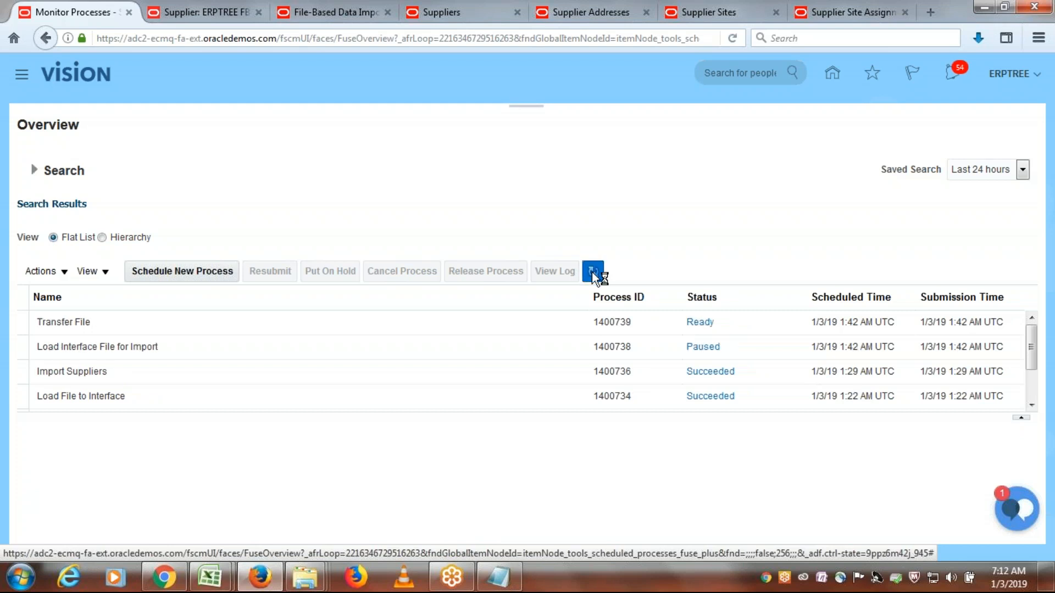
pyautogui.click(593, 272)
pyautogui.click(593, 272)
pyautogui.click(593, 272)
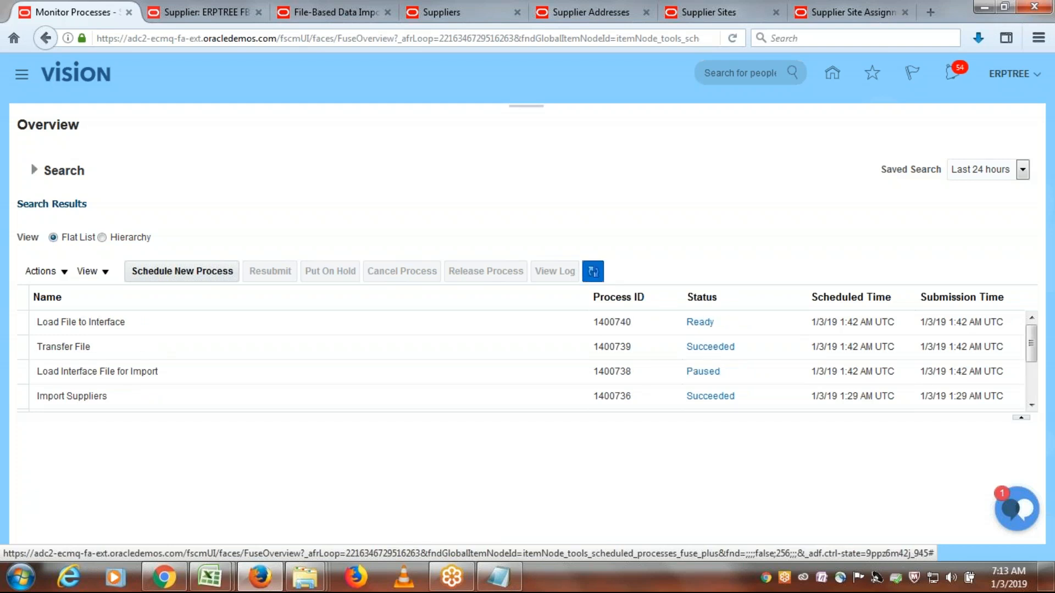
pyautogui.click(593, 271)
pyautogui.click(593, 272)
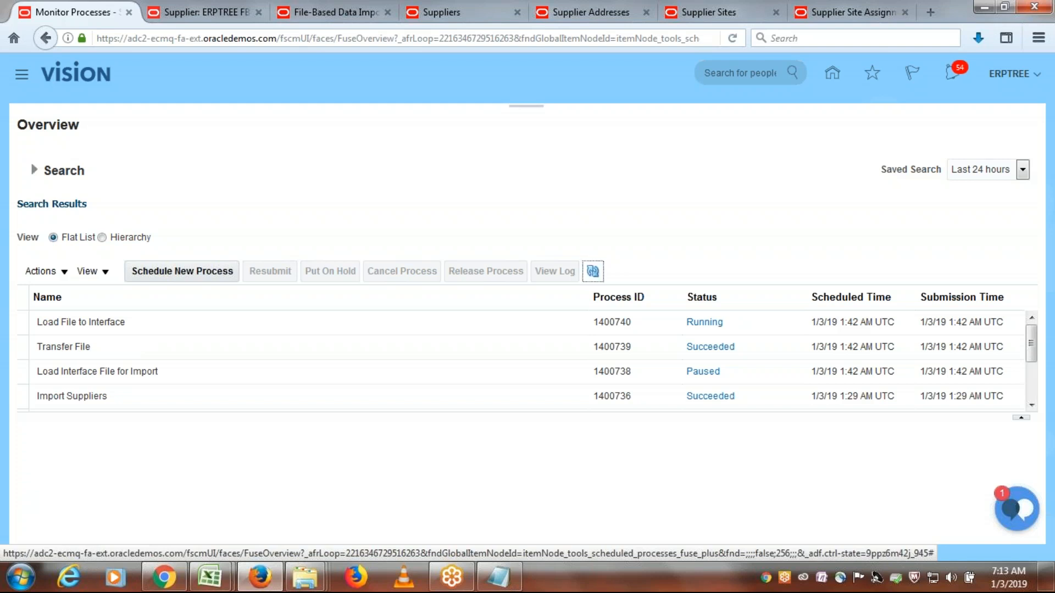
pyautogui.click(593, 271)
pyautogui.click(593, 272)
pyautogui.click(593, 272)
pyautogui.click(593, 272)
pyautogui.click(593, 271)
# - Recheck the import job name on the Supplier Addresses documentation page and return to the process monitoring page
pyautogui.click(604, 13)
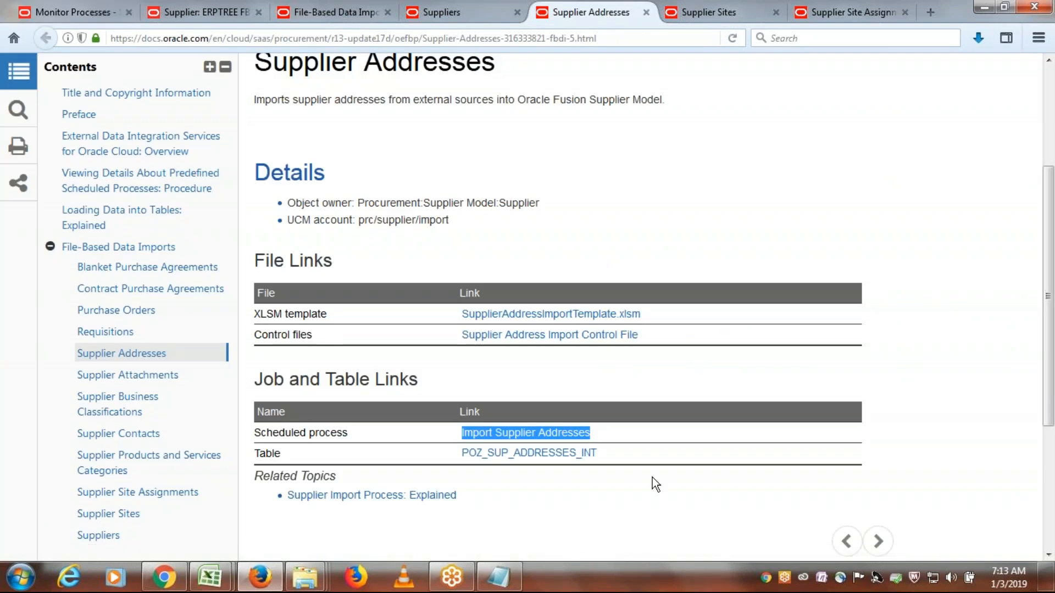
pyautogui.click(612, 432)
pyautogui.moveTo(612, 433); pyautogui.dragTo(460, 433)
pyautogui.click(88, 5)
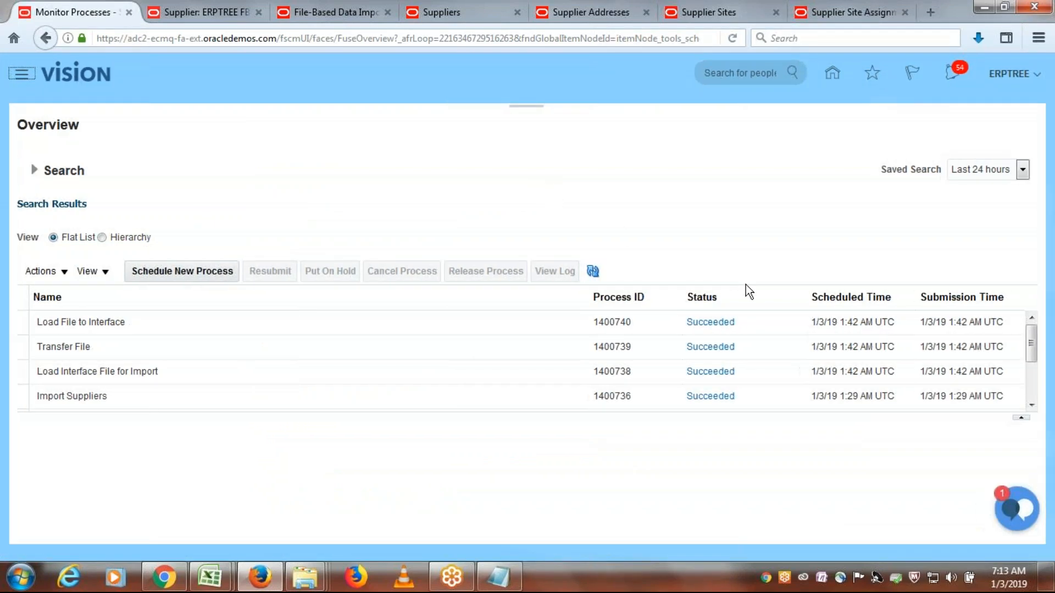
# - Start scheduling a new process and choose the Import Supplier Addresses job by searching for "Import Su"
pyautogui.scroll(-3, 786, 368)
pyautogui.click(738, 328)
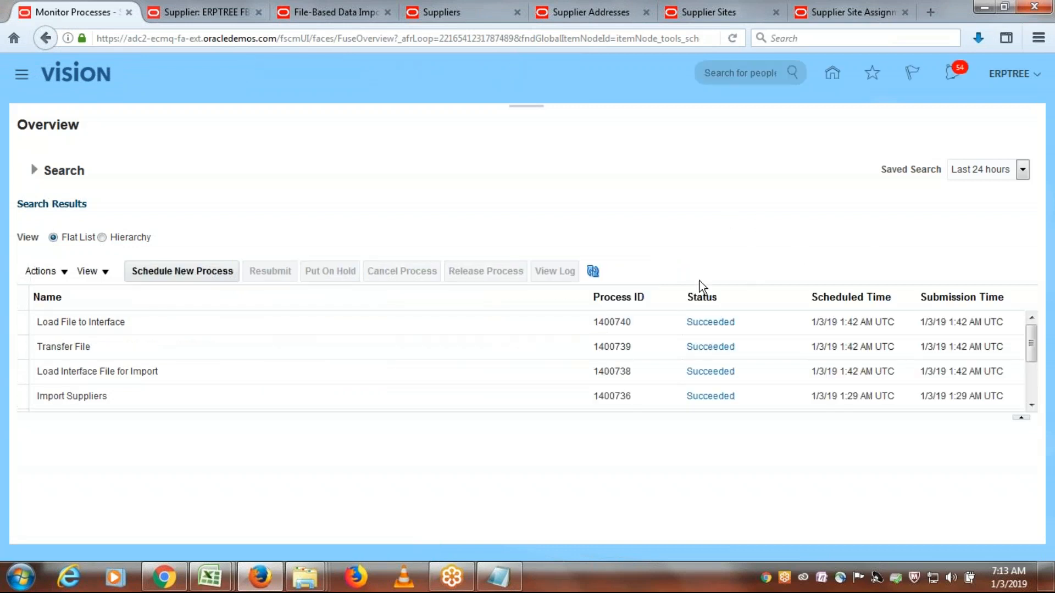
pyautogui.click(209, 267)
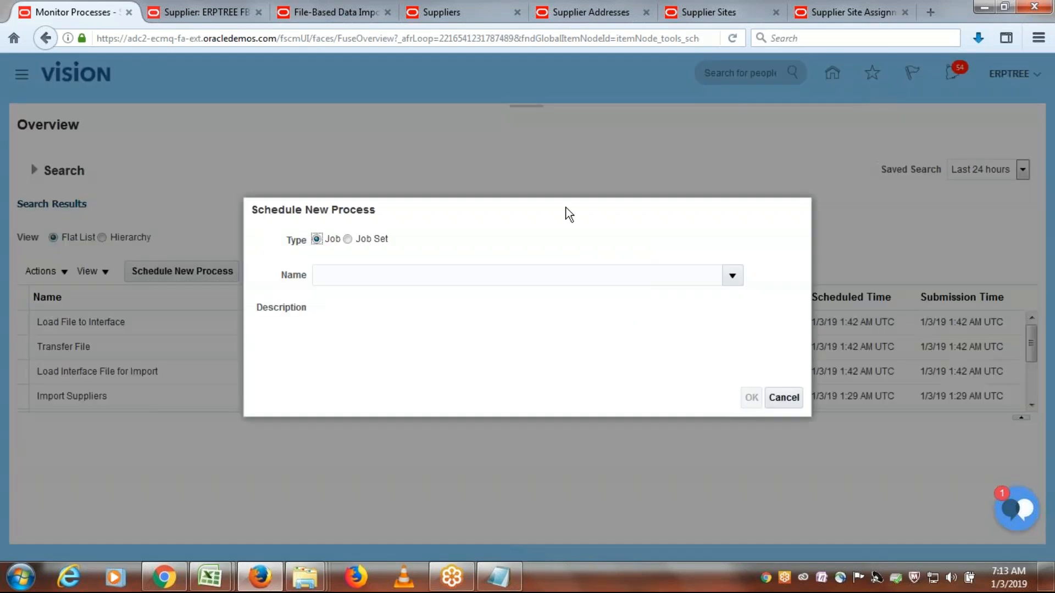
pyautogui.click(524, 267)
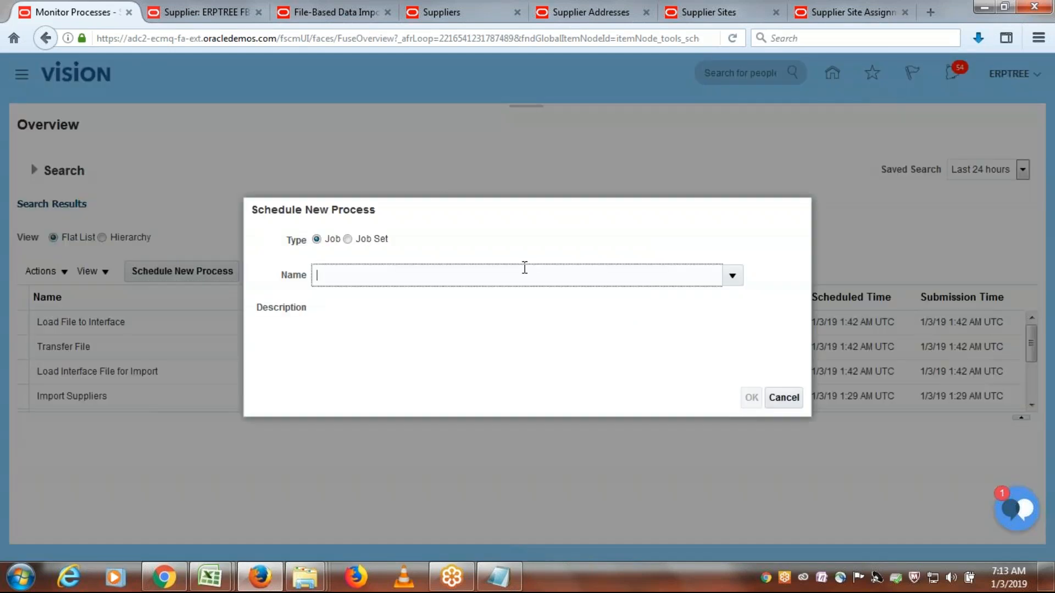
pyautogui.write('Import Su')
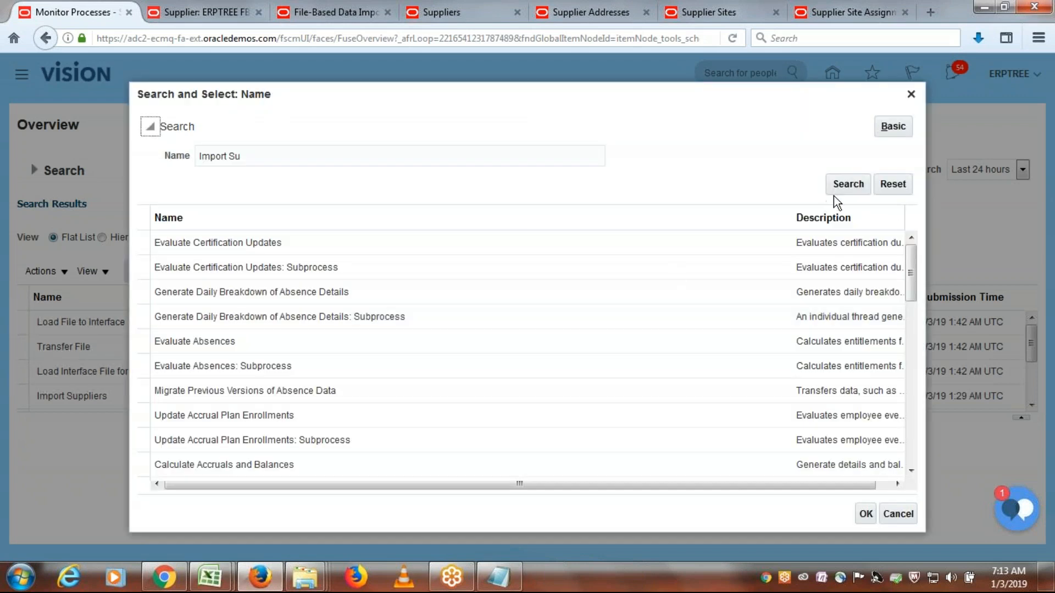
pyautogui.click(851, 187)
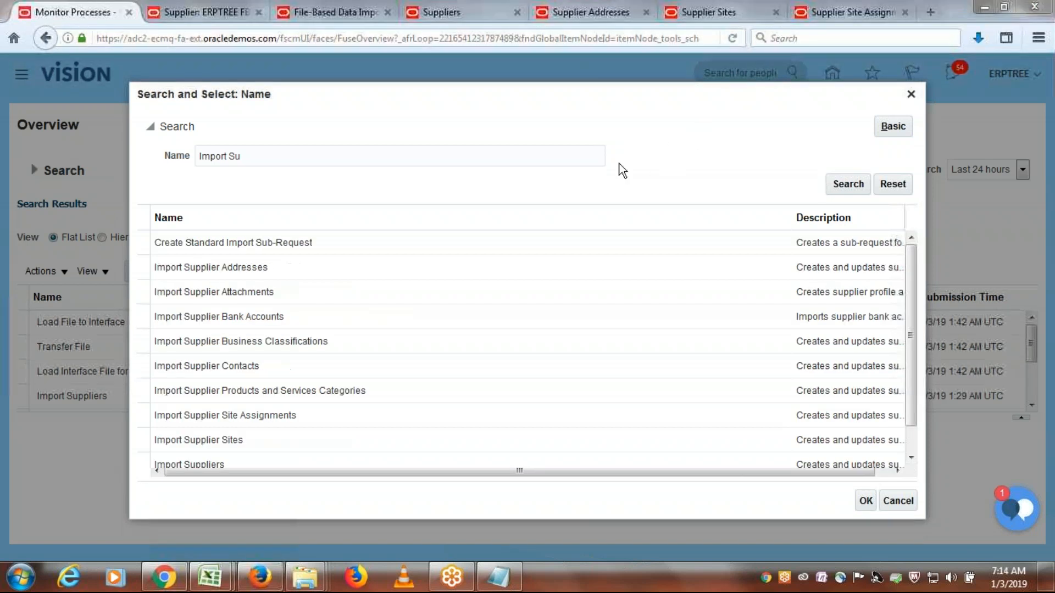
pyautogui.click(255, 282)
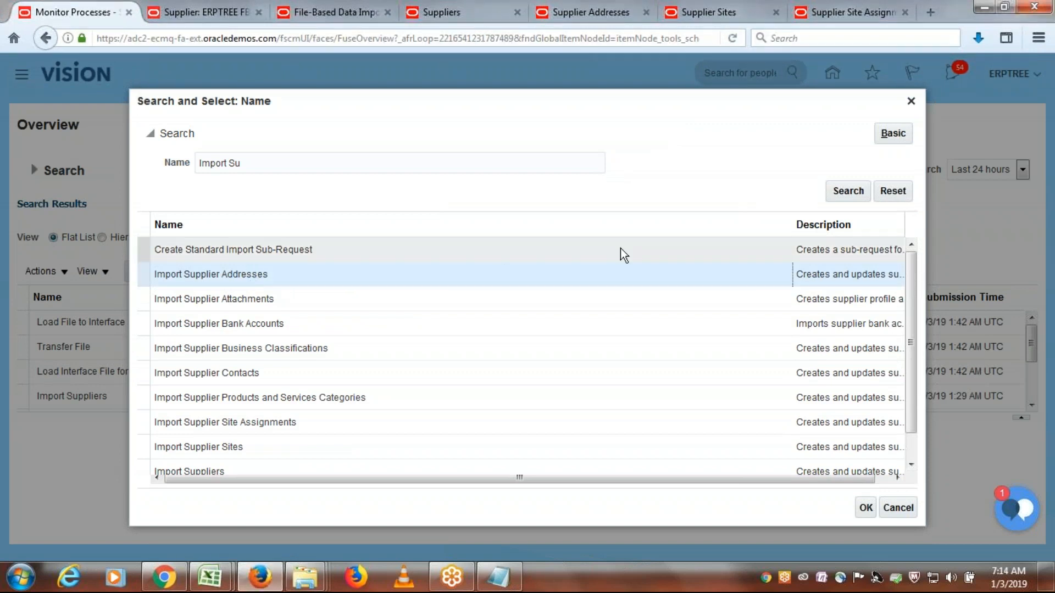
pyautogui.click(866, 509)
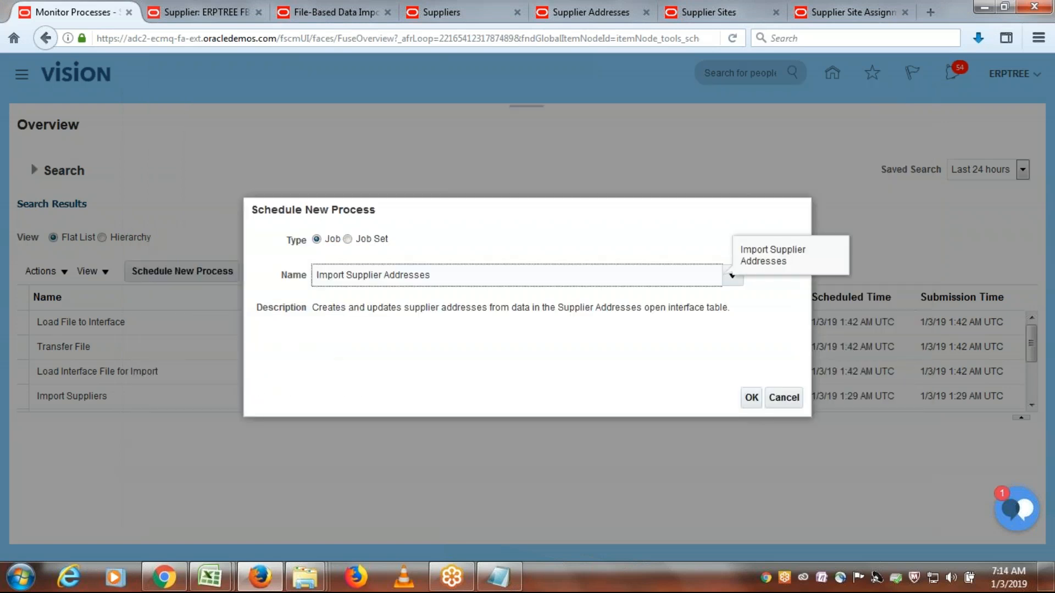
# - Read the job's description and submit the Import Supplier Addresses process with its default parameters
pyautogui.click(754, 398)
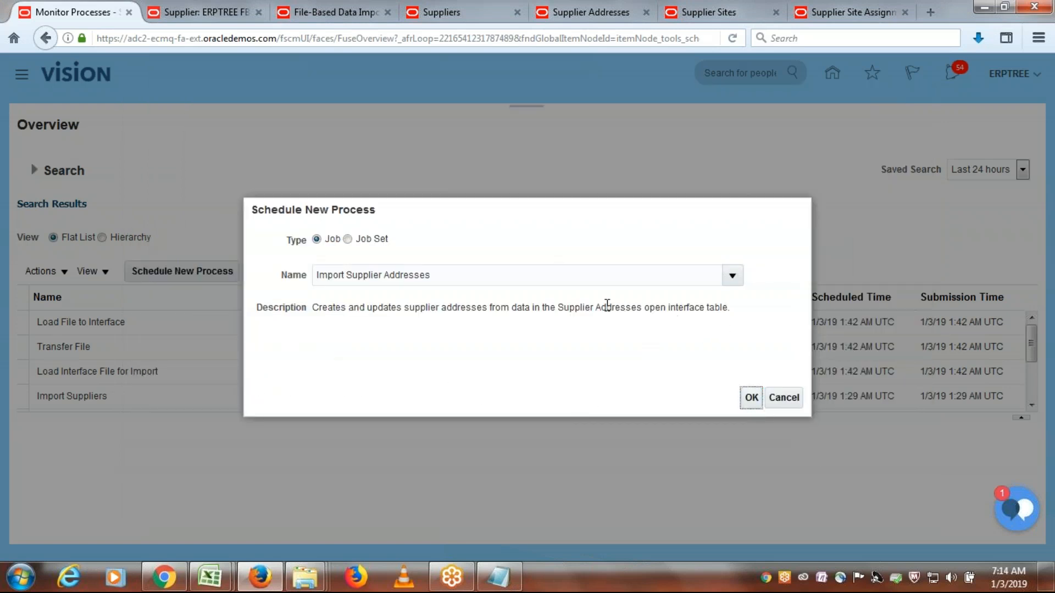
pyautogui.moveTo(644, 308); pyautogui.dragTo(731, 309)
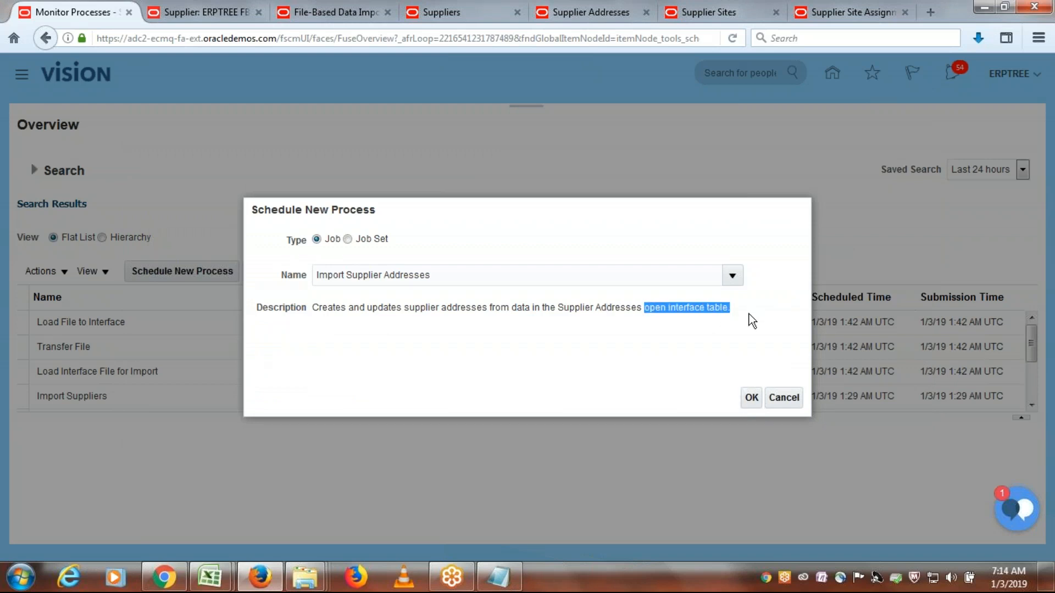
pyautogui.moveTo(318, 311); pyautogui.dragTo(488, 308)
pyautogui.click(417, 305)
pyautogui.click(752, 398)
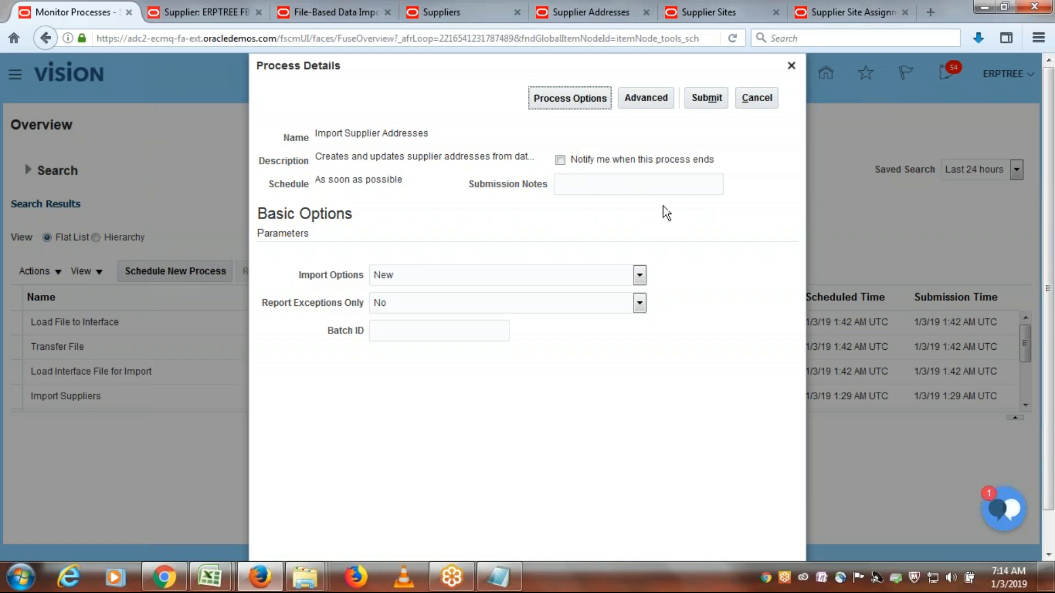
pyautogui.click(707, 97)
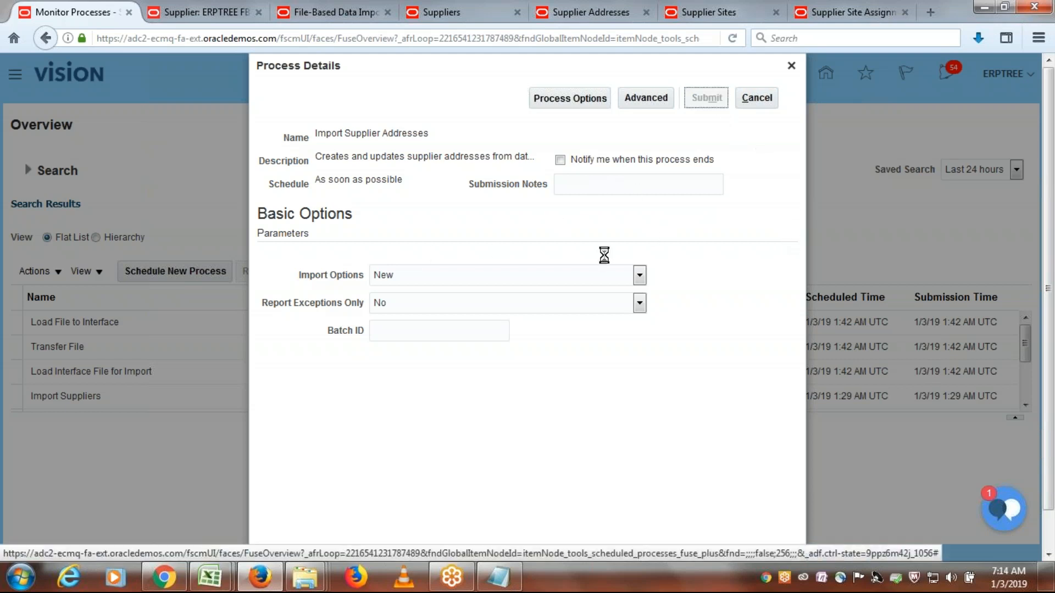
pyautogui.click(706, 205)
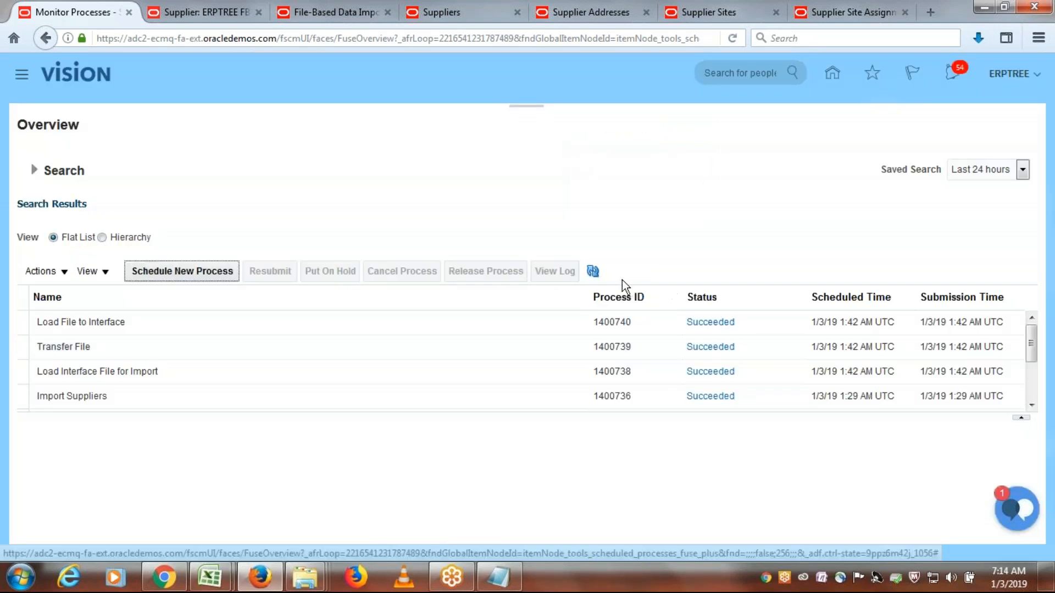
# - Refresh the scheduled process list repeatedly to monitor the Import Supplier Addresses run through completion
pyautogui.click(593, 272)
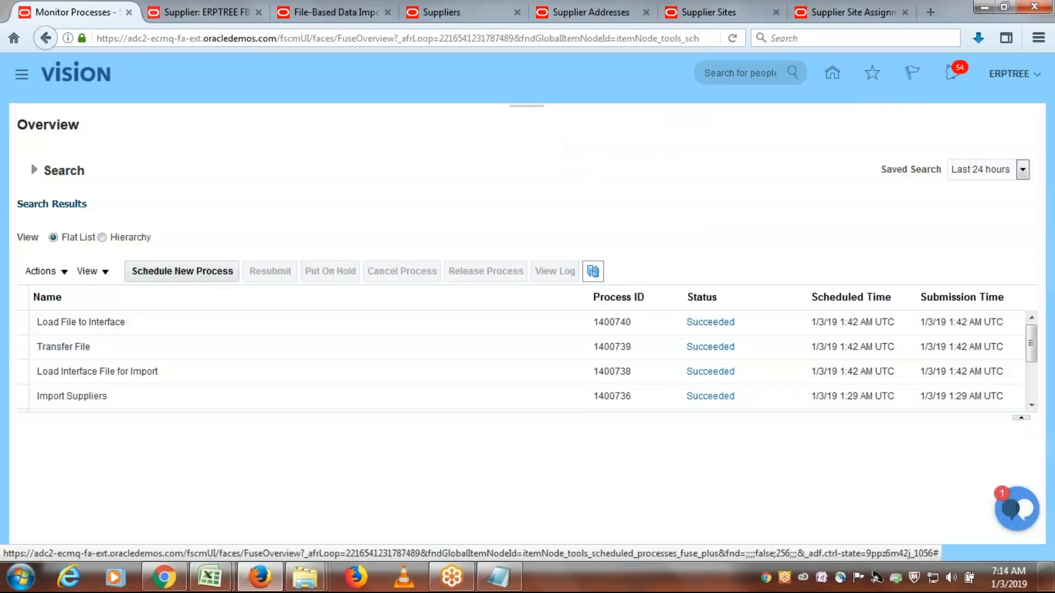
pyautogui.click(593, 272)
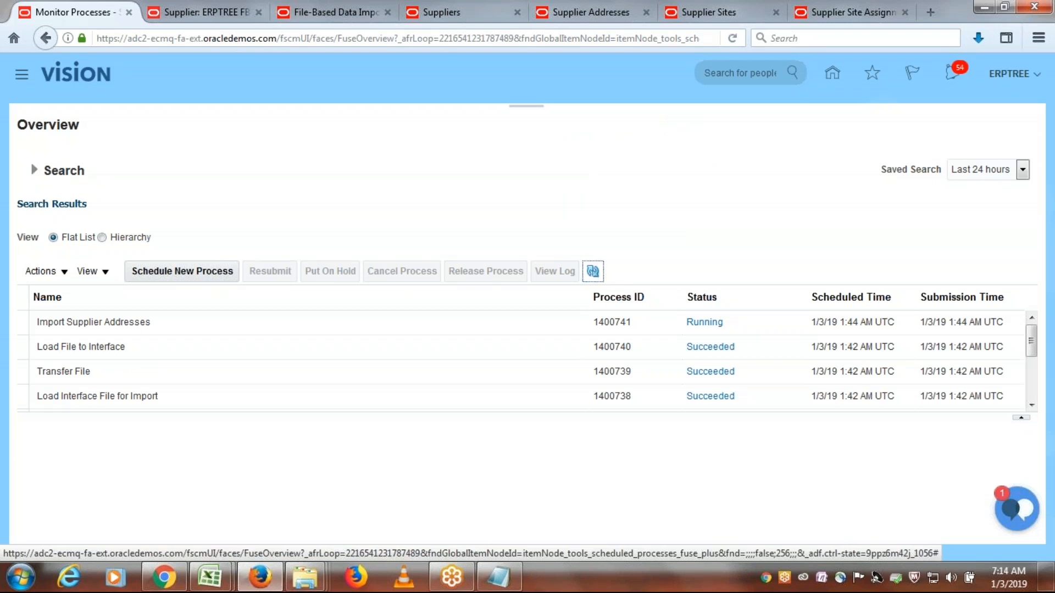
pyautogui.click(593, 272)
pyautogui.click(593, 272)
pyautogui.click(593, 272)
# - Go back to ERPTREE FBDI Supplier, cancel its open edit, and check its addresses for the imported record
pyautogui.click(203, 12)
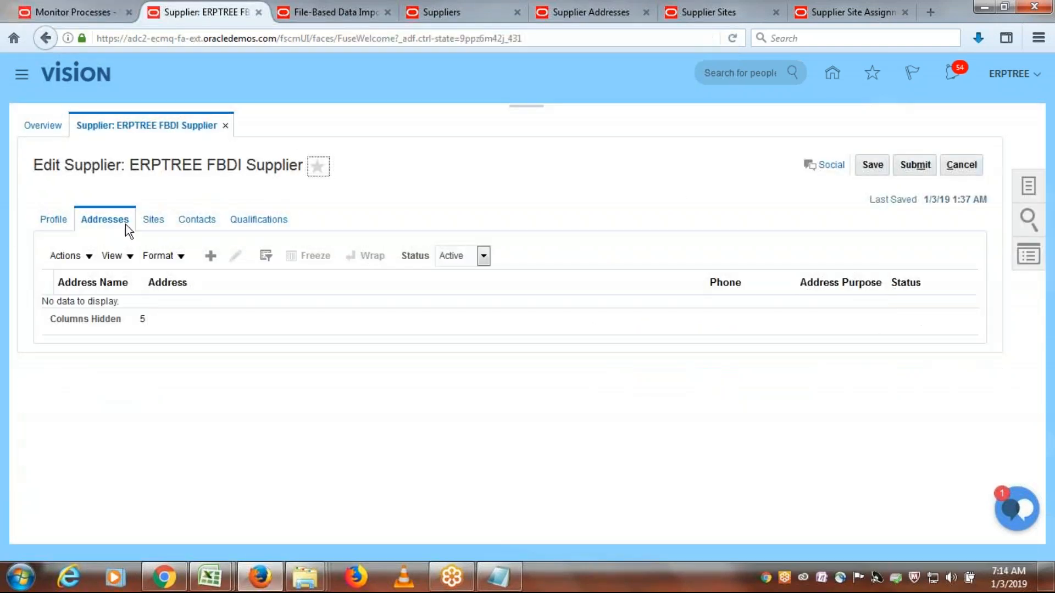
pyautogui.click(970, 165)
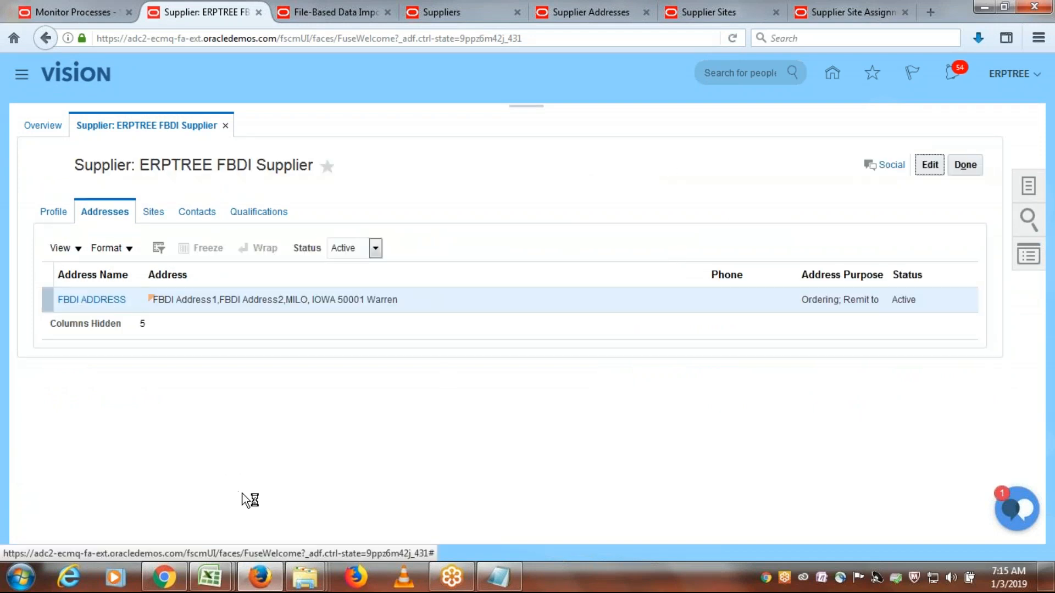
pyautogui.click(51, 212)
pyautogui.click(105, 212)
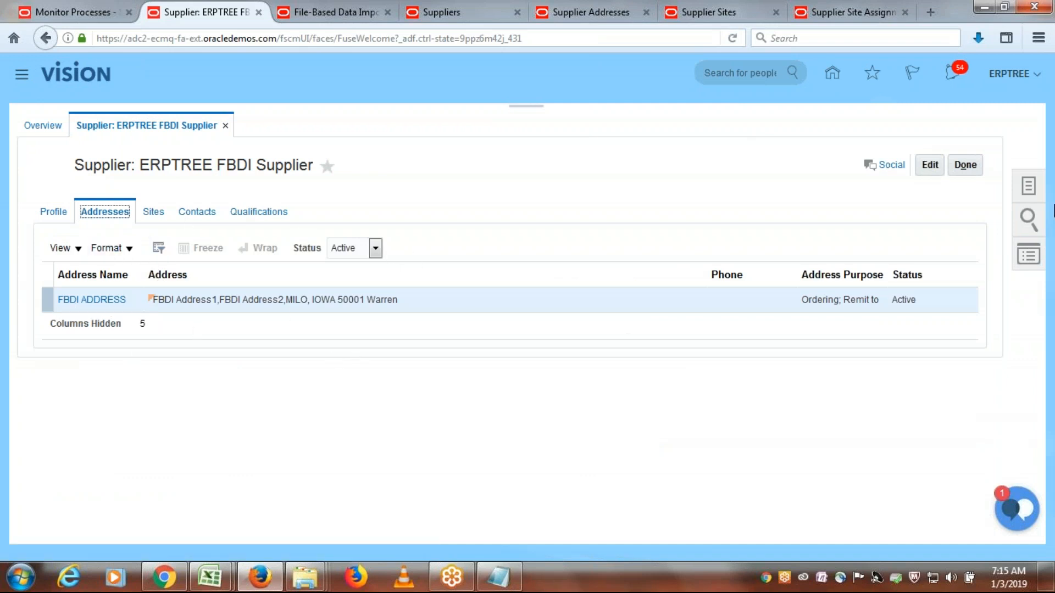
# - Open the supplier's FBDI ADDRESS record in edit mode, review its address details, and cancel the address edit
pyautogui.click(930, 165)
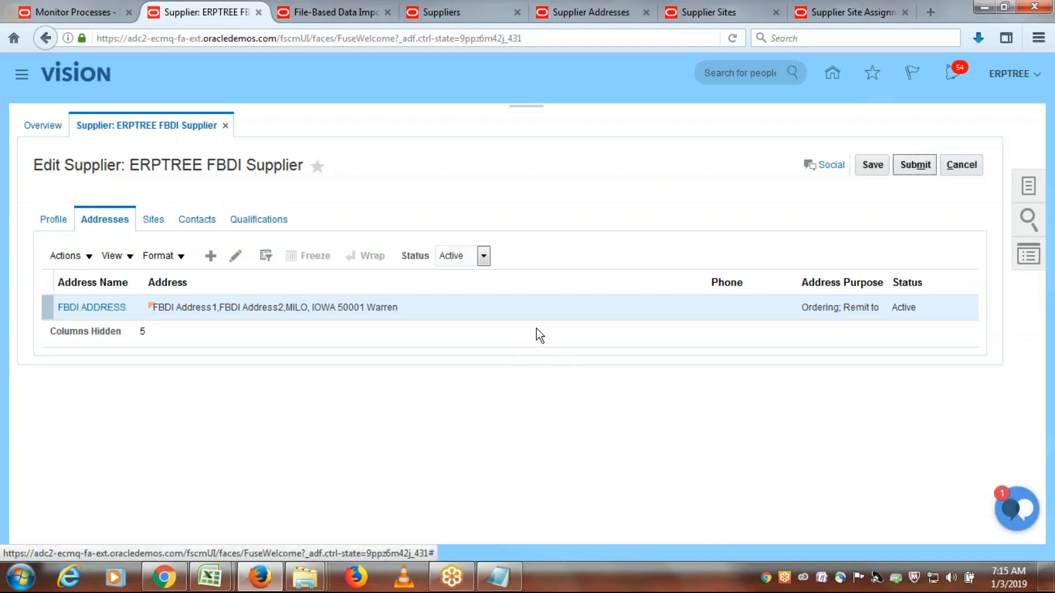
pyautogui.click(236, 255)
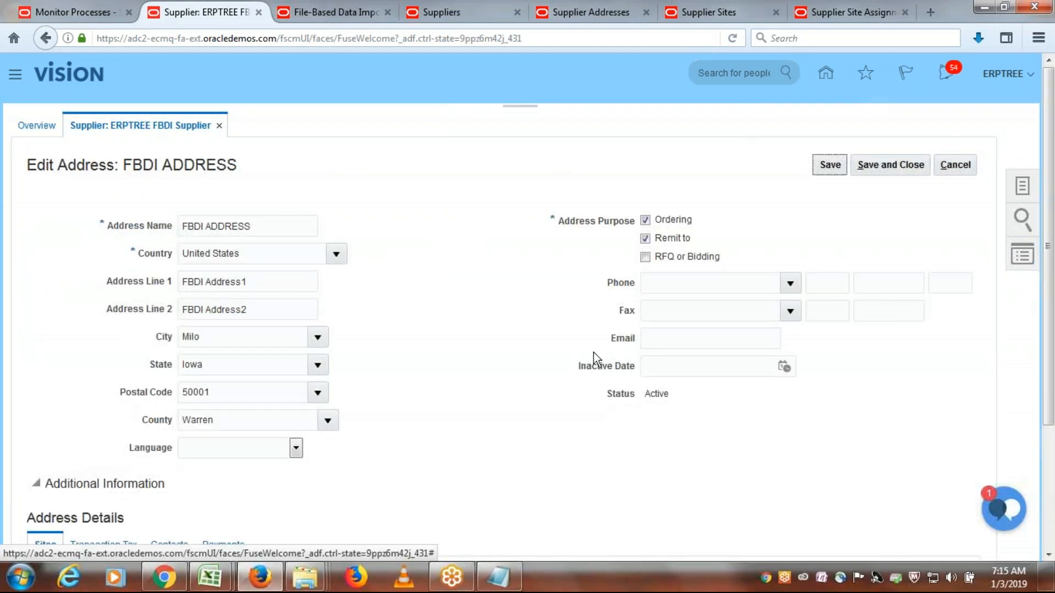
pyautogui.click(260, 282)
pyautogui.click(280, 305)
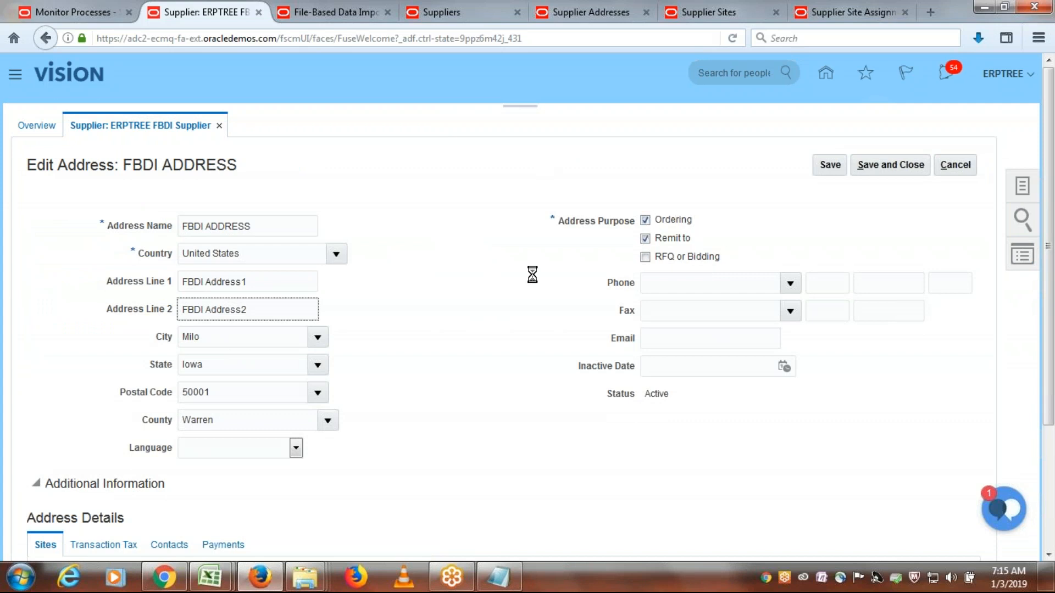
pyautogui.click(954, 164)
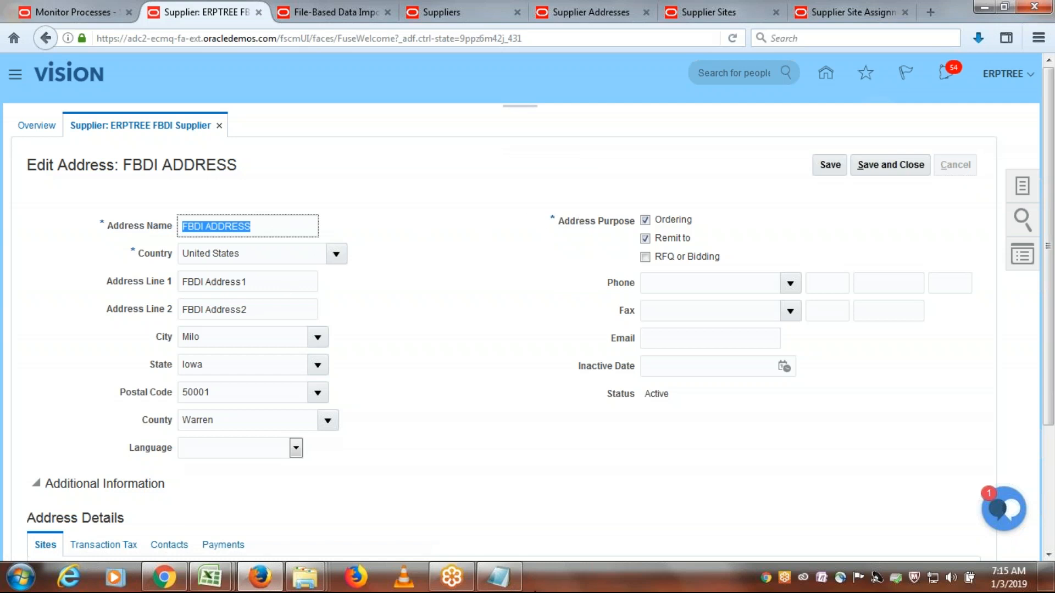
# - Switch to Notepad, paste the copied address name FBDI ADDRESS on a new line below the supplier name, and return to the address page
pyautogui.click(497, 577)
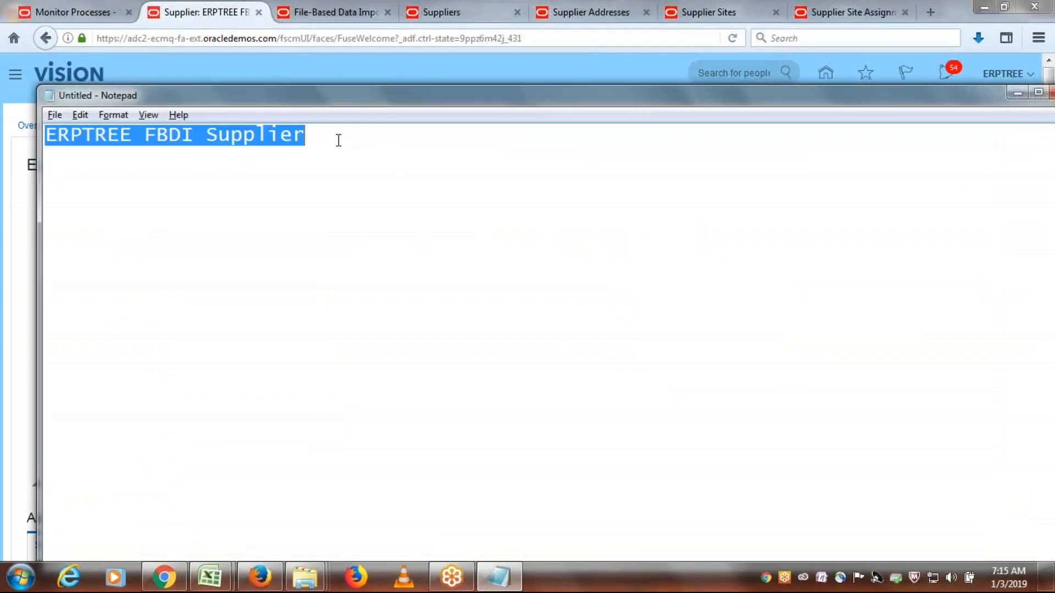
pyautogui.click(339, 140)
pyautogui.press('Return')
pyautogui.write('FBDI ADDRESS')
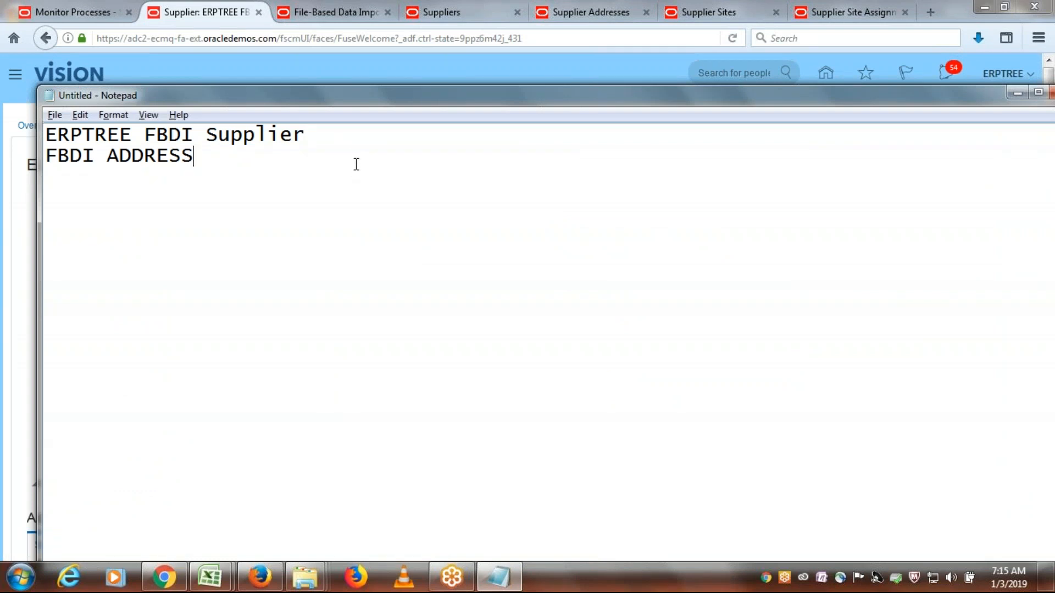
pyautogui.moveTo(305, 135); pyautogui.dragTo(45, 135)
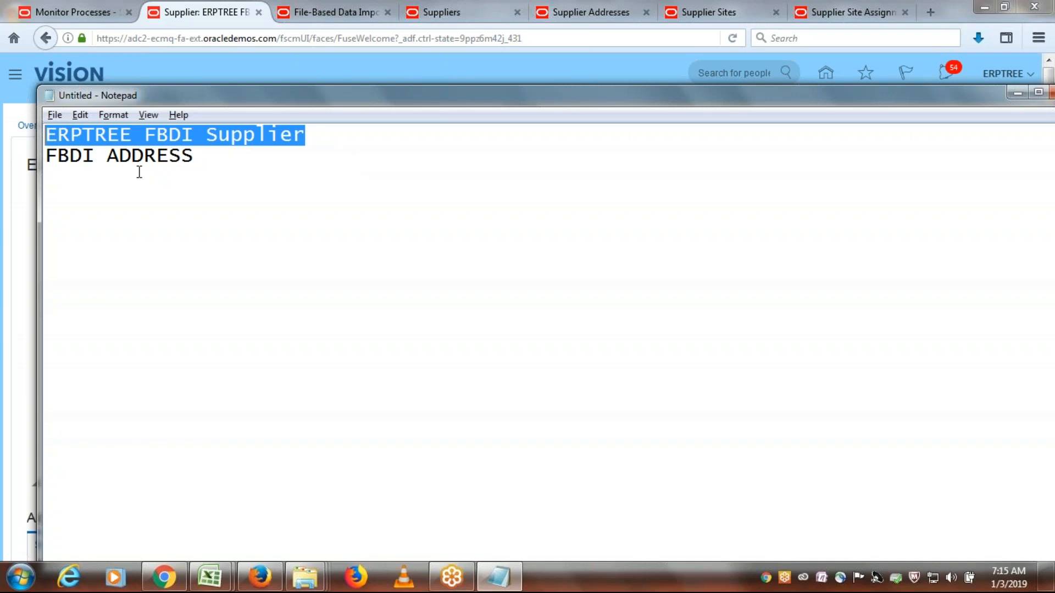
pyautogui.moveTo(214, 153); pyautogui.dragTo(34, 152)
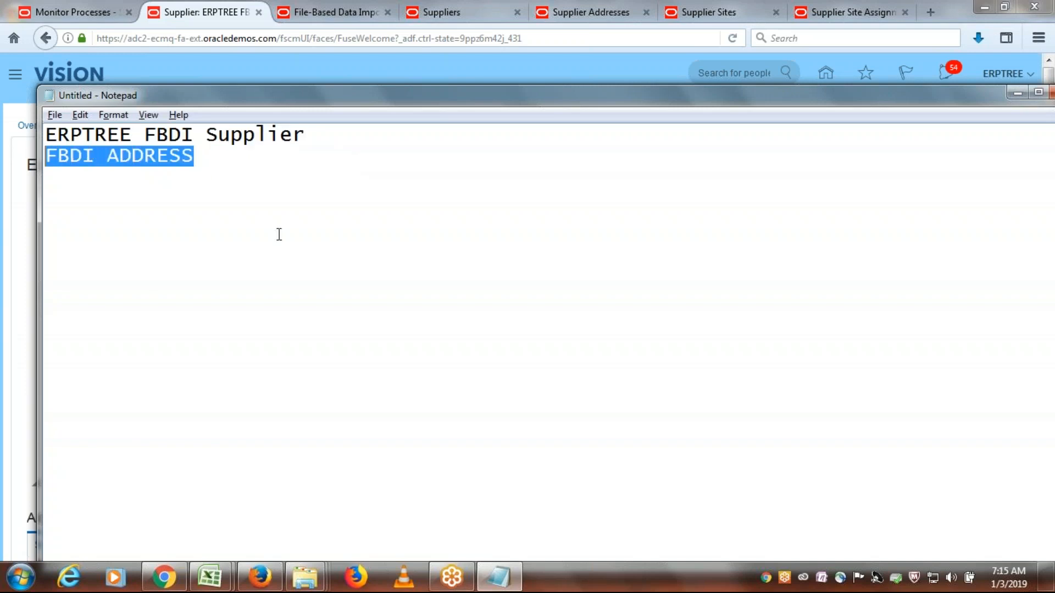
pyautogui.click(226, 156)
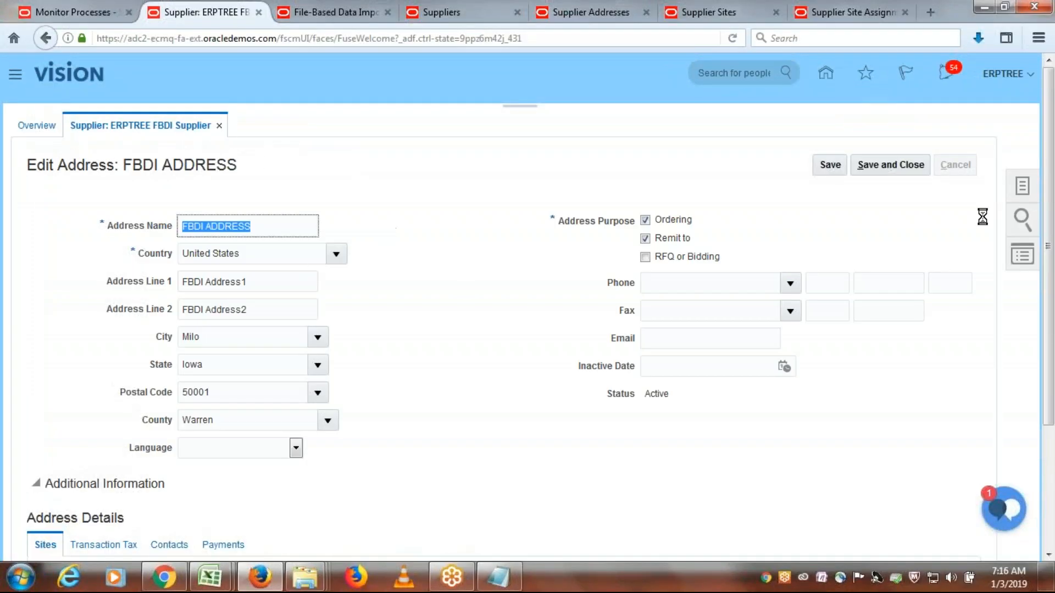
pyautogui.click(969, 169)
# - Switch to Excel, accept the privacy warning, and close SupplierAddressImportTemplate.xlsm without saving changes
pyautogui.click(209, 577)
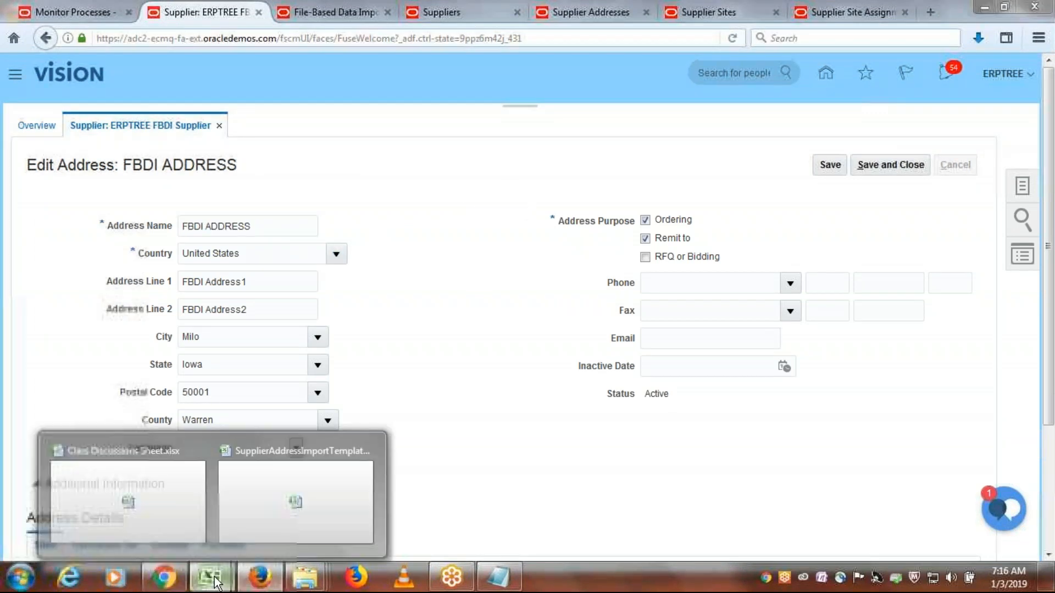
pyautogui.click(295, 513)
pyautogui.click(496, 328)
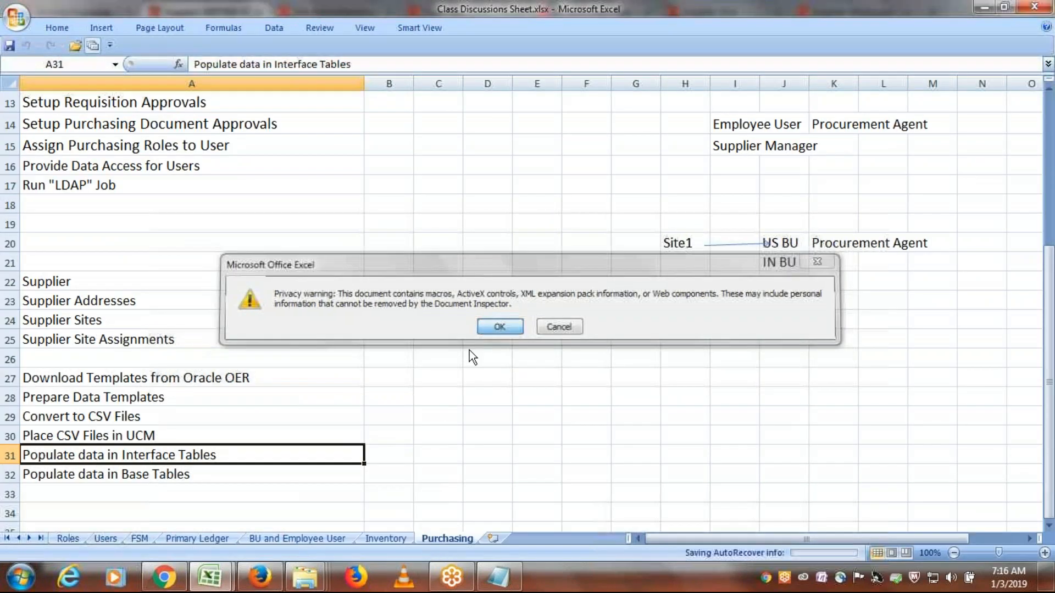
pyautogui.click(210, 577)
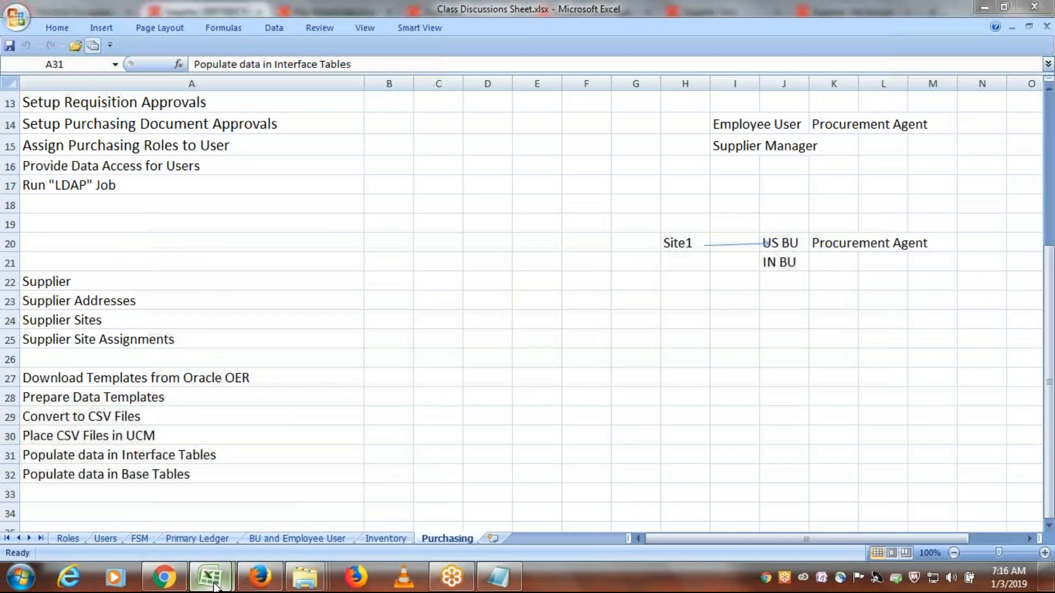
pyautogui.click(315, 500)
pyautogui.click(1034, 6)
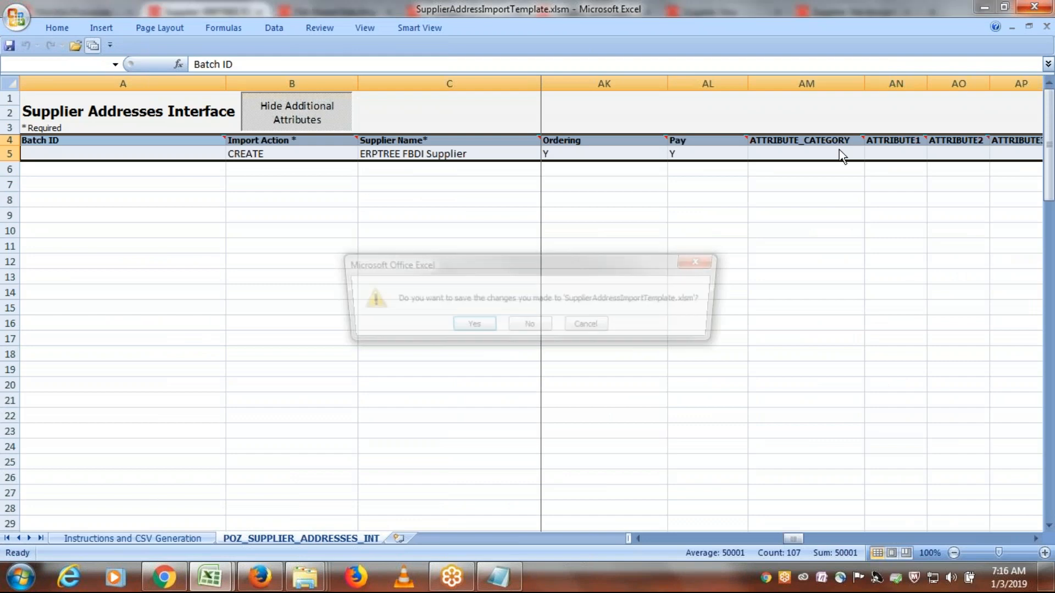
pyautogui.click(531, 328)
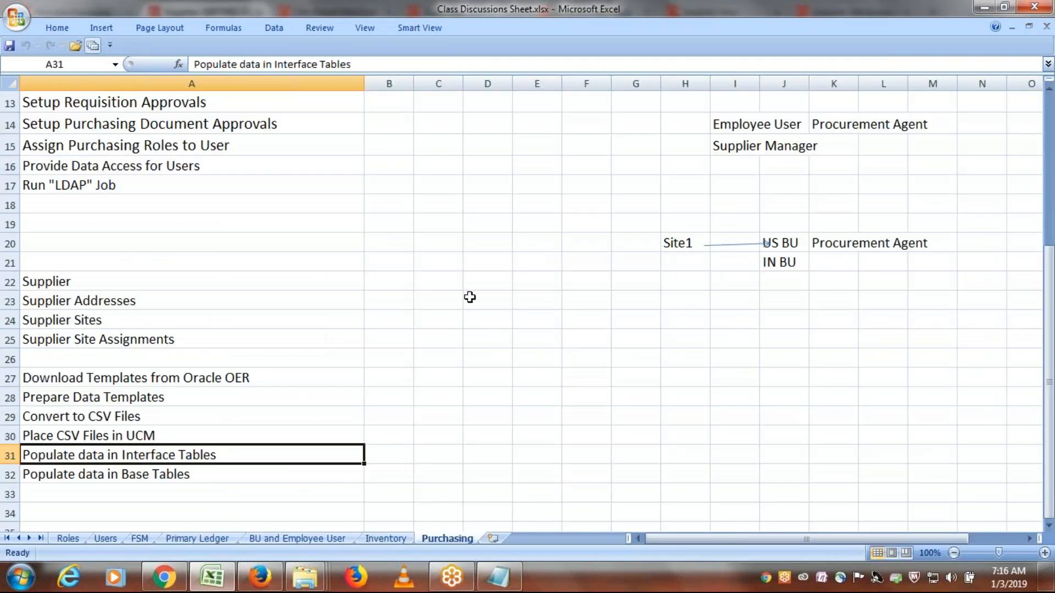
# - Open SupplierSiteImportTemplate.xlsm from the ERPTREE FBDI Templates folder and agree to recover the workbook's contents
pyautogui.click(291, 587)
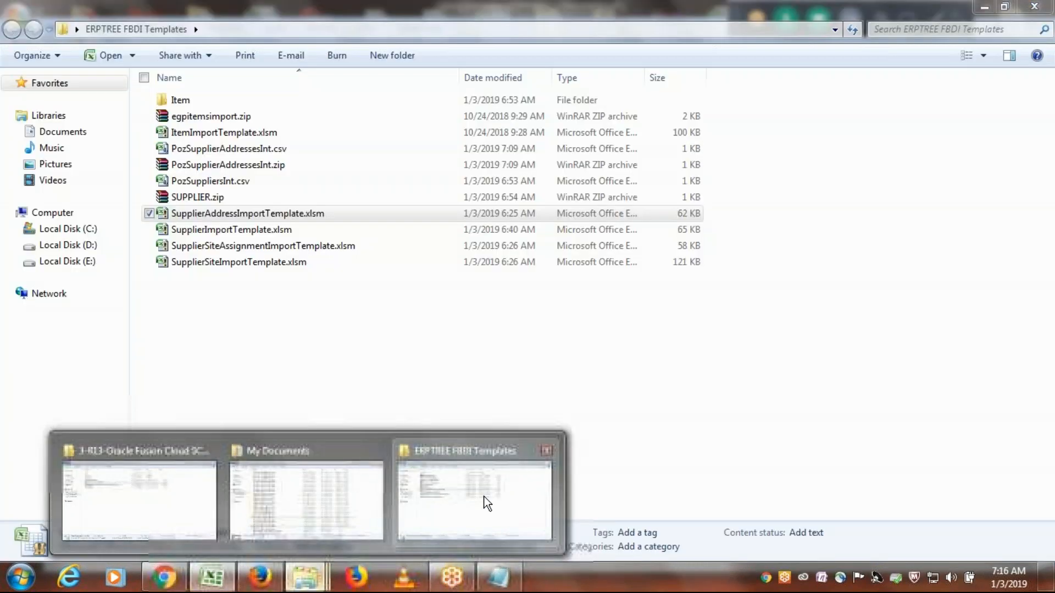
pyautogui.click(484, 497)
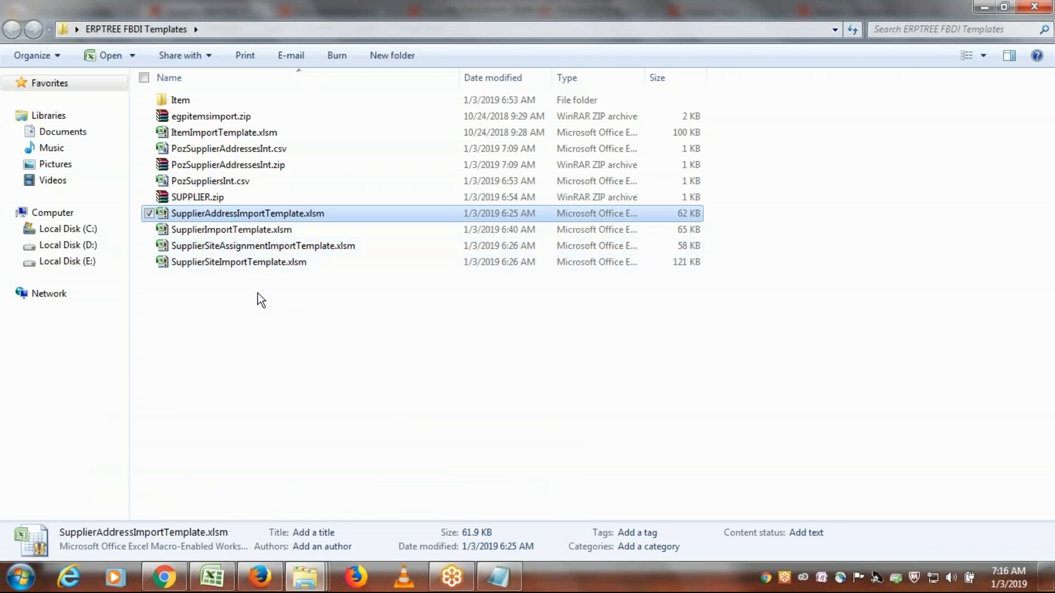
pyautogui.click(210, 266)
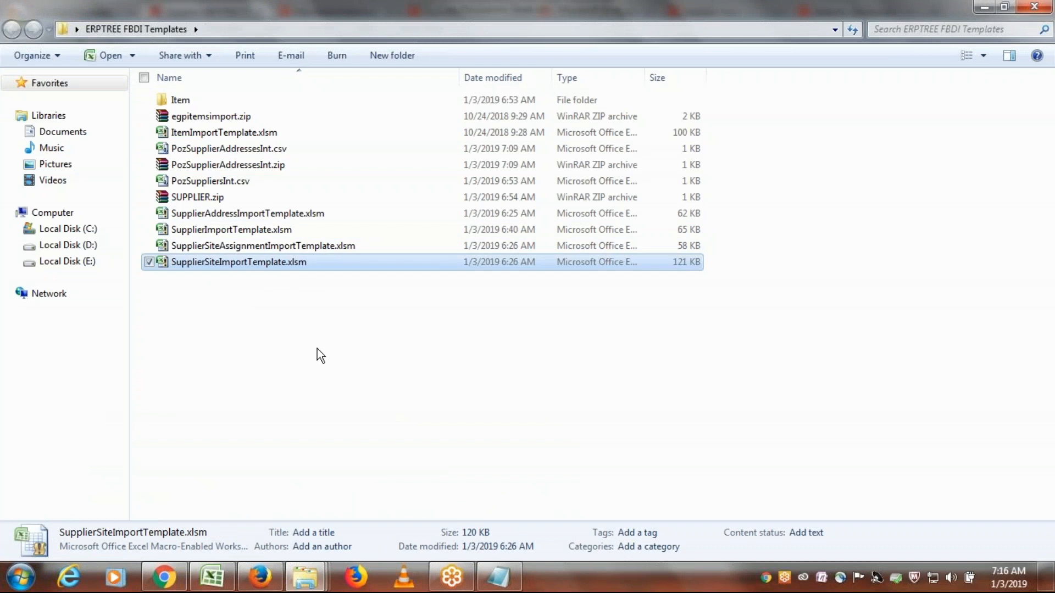
pyautogui.click(249, 264)
pyautogui.doubleClick(351, 262)
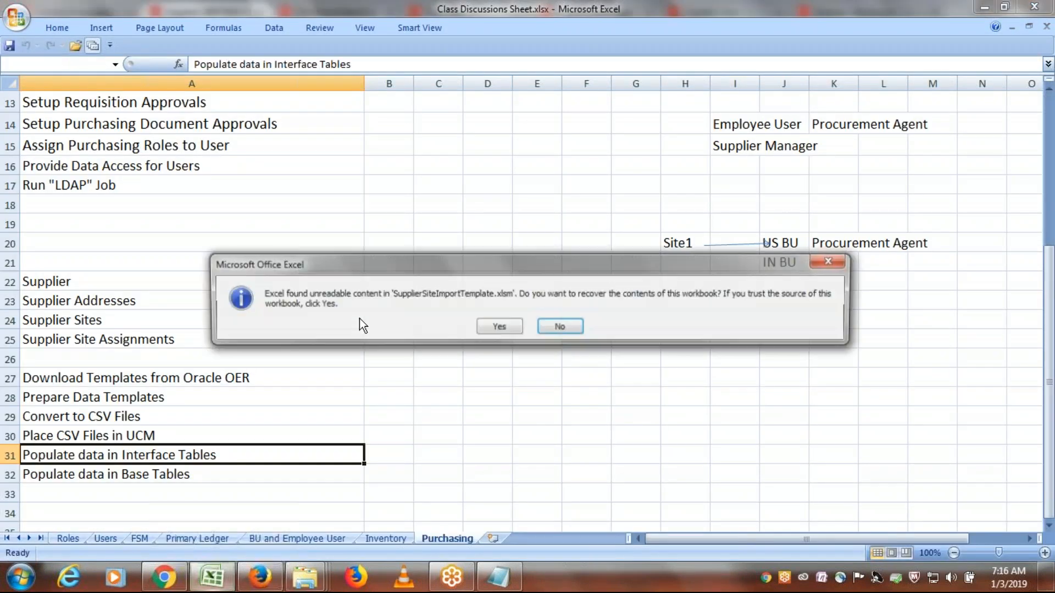
pyautogui.click(499, 326)
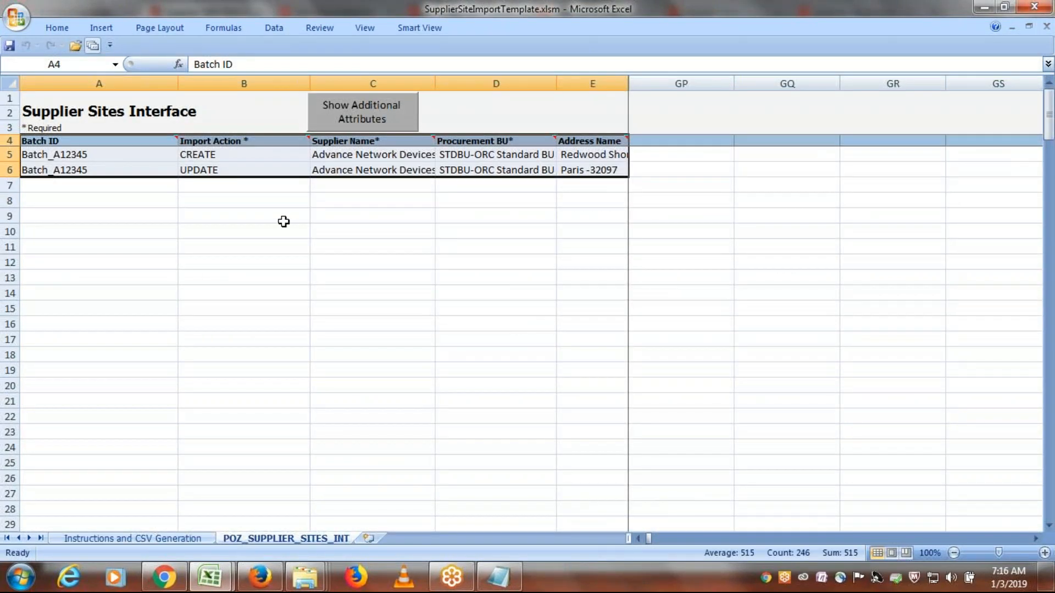
# - Clear the sample UPDATE record in row 6 of POZ_SUPPLIER_SITES_INT and show the additional attribute columns
pyautogui.click(11, 170)
pyautogui.press('Delete')
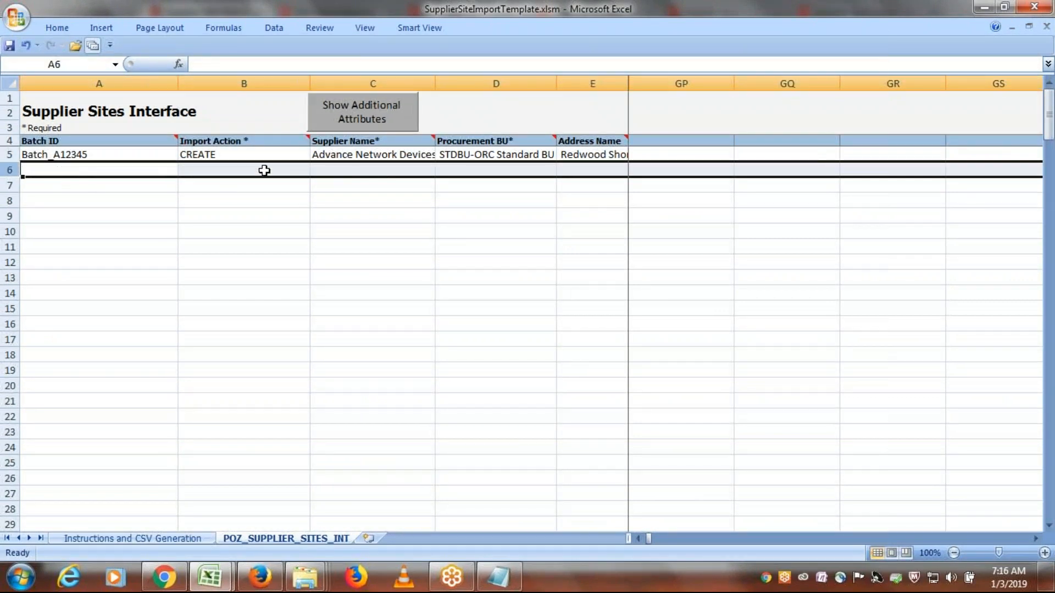
pyautogui.click(342, 115)
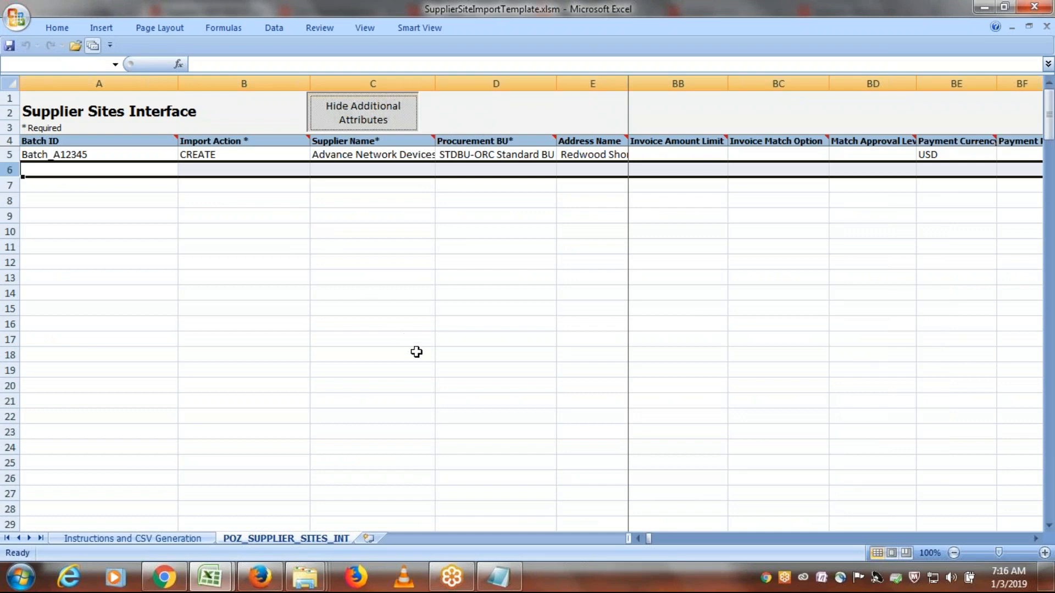
# - Clear the Batch ID of the CREATE record in row 5
pyautogui.click(77, 155)
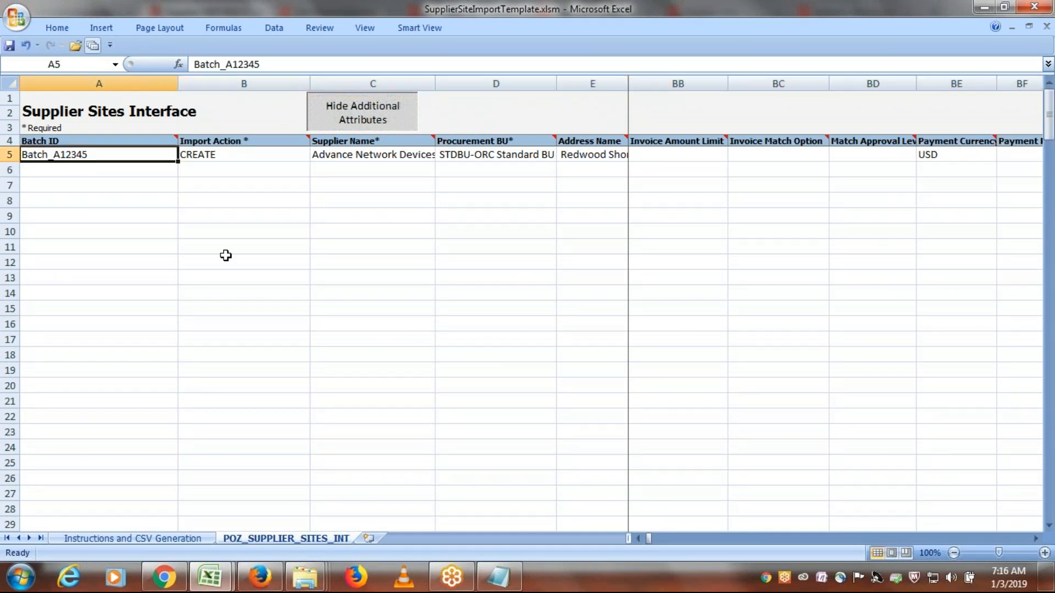
pyautogui.press('Delete')
pyautogui.press('Tab')
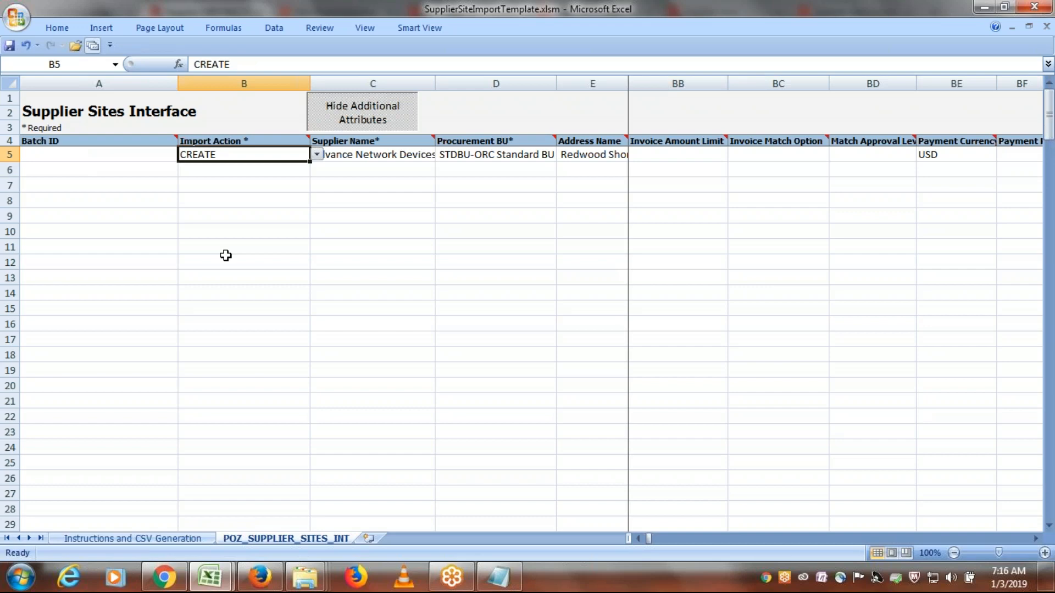
# - Switch to Notepad and copy the supplier name ERPTREE FBDI Supplier for row 5's Supplier Name cell
pyautogui.press('Tab')
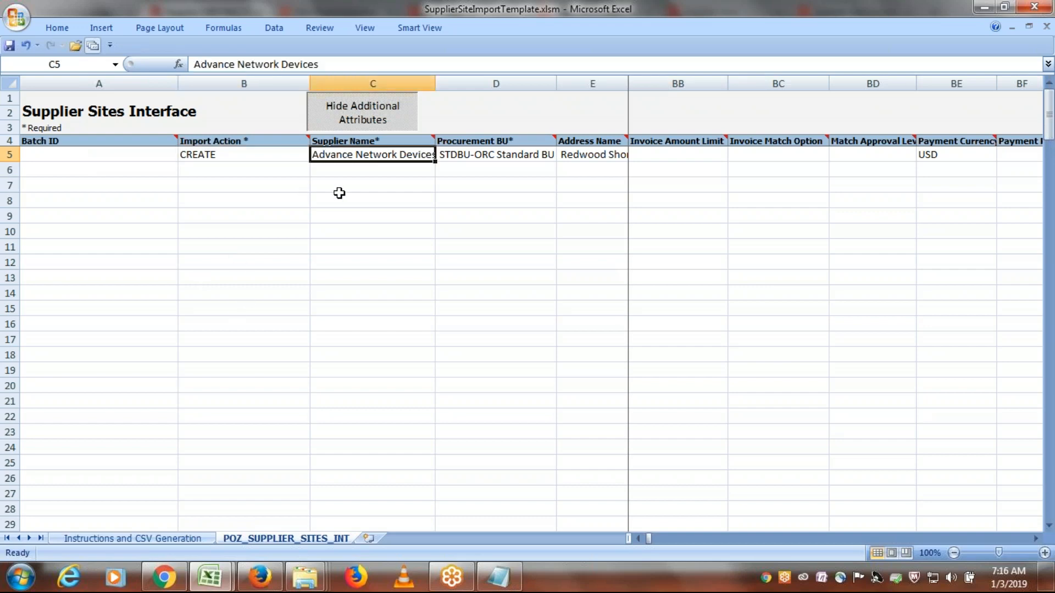
pyautogui.hotkey('alt', 'Tab')
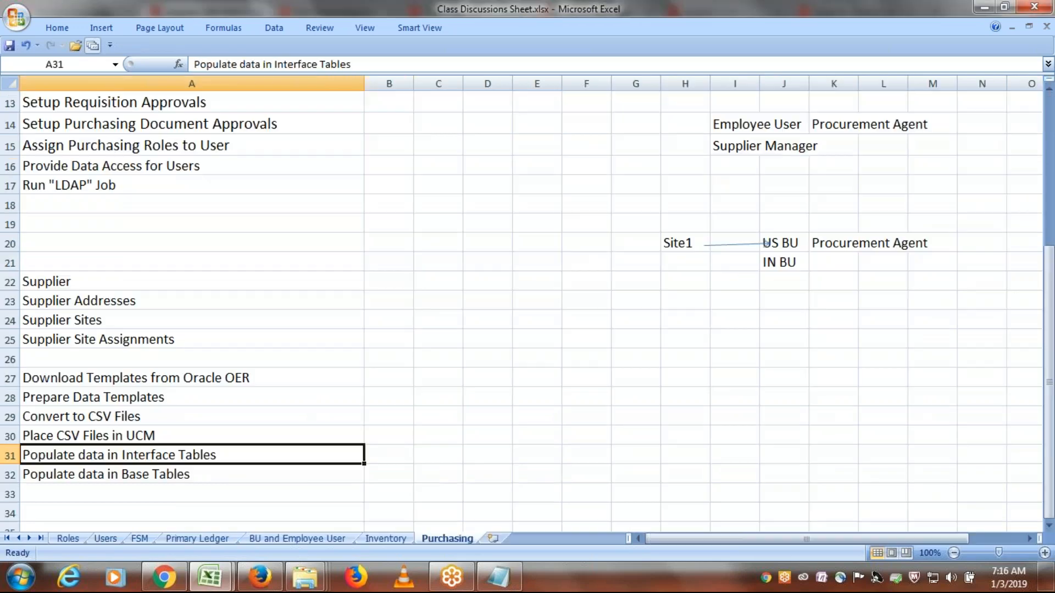
pyautogui.hotkey('alt', 'Tab')
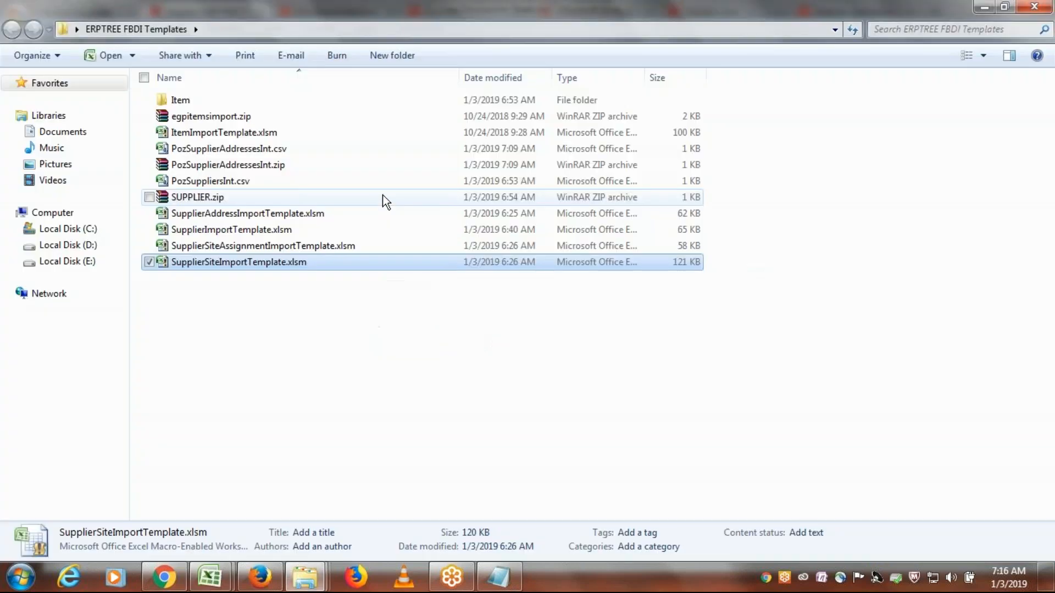
pyautogui.click(519, 582)
pyautogui.moveTo(325, 134); pyautogui.dragTo(20, 132)
pyautogui.hotkey('ctrl', 'c')
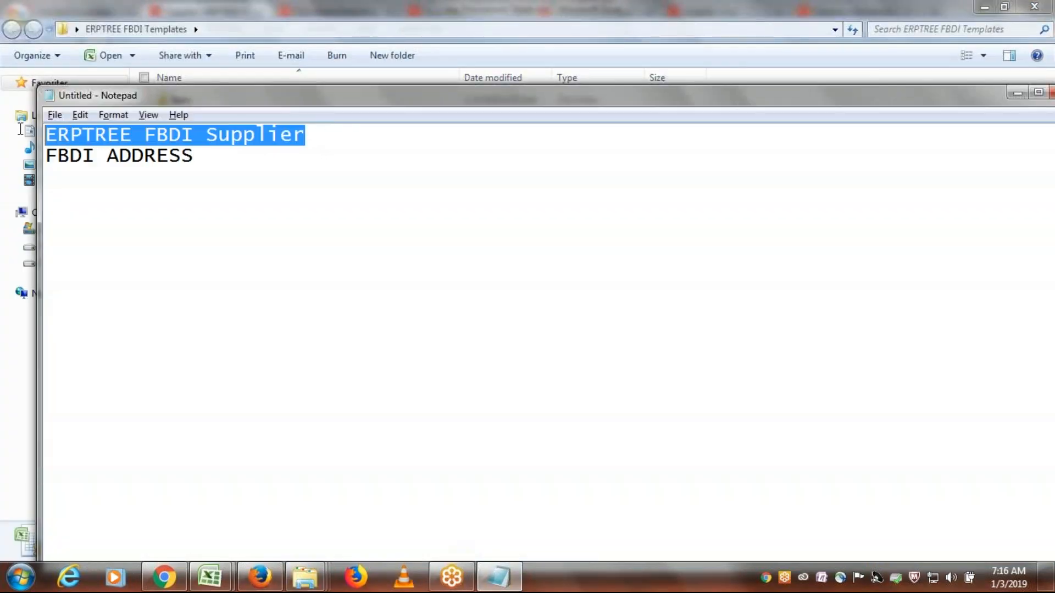
# - Return to the site template, paste ERPTREE FBDI Supplier as row 5's Supplier Name, and widen the Supplier Name and Procurement BU columns
pyautogui.hotkey('alt', 'Tab')
pyautogui.hotkey('alt', 'Tab')
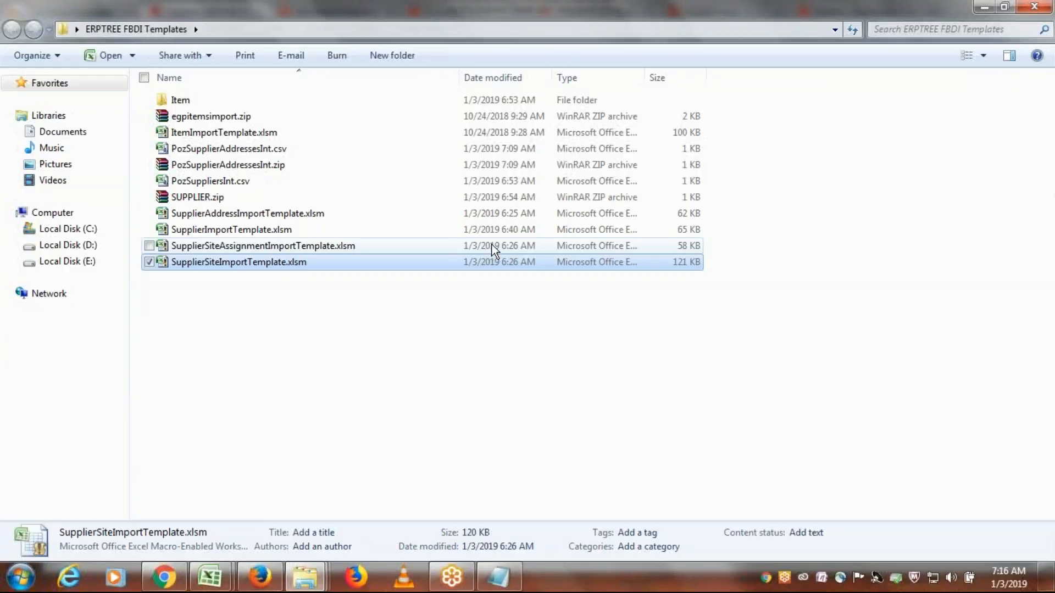
pyautogui.hotkey('alt', 'Tab')
pyautogui.hotkey('alt', 'Tab')
pyautogui.hotkey('alt', 'Tab')
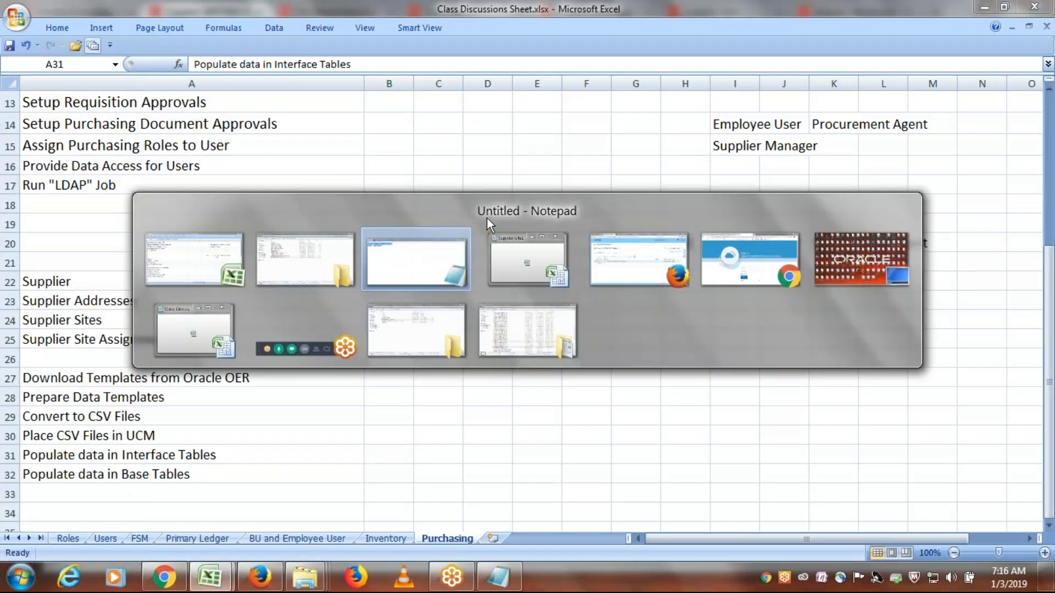
pyautogui.moveTo(434, 83); pyautogui.dragTo(522, 101)
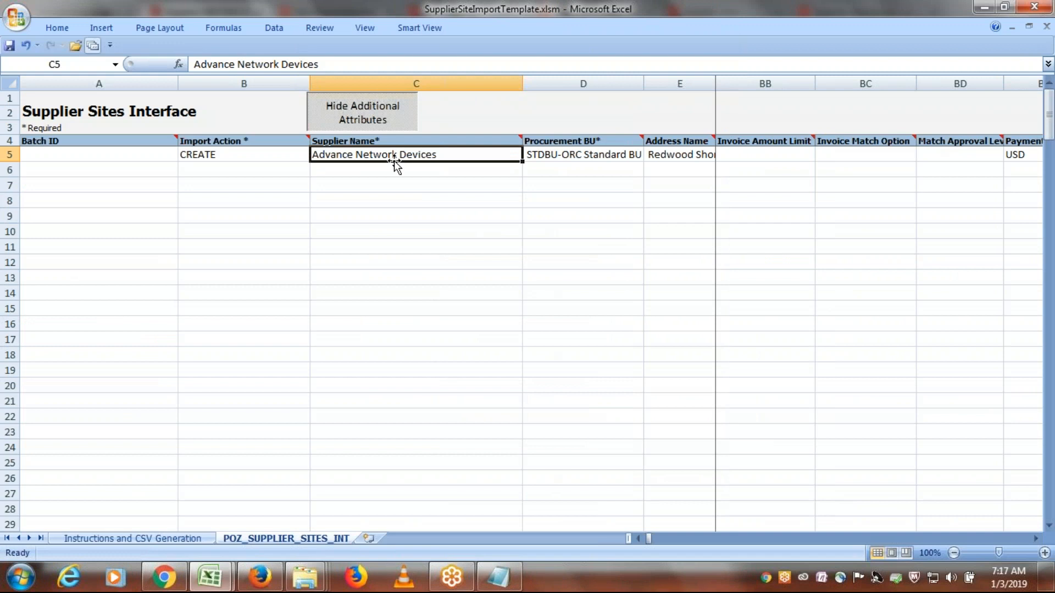
pyautogui.hotkey('ctrl', 'v')
pyautogui.press('Right')
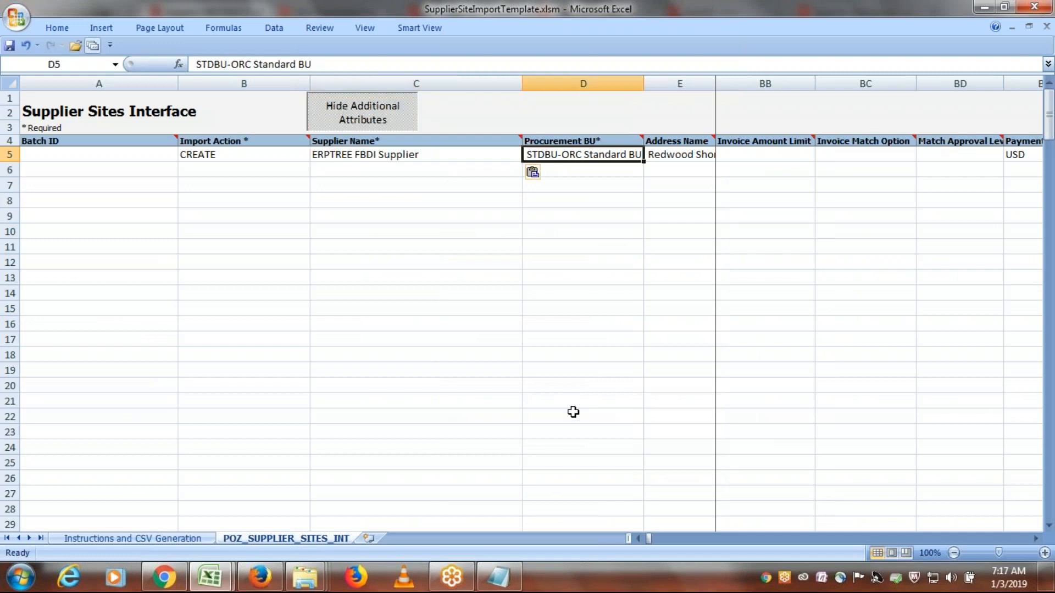
pyautogui.moveTo(644, 85); pyautogui.dragTo(690, 88)
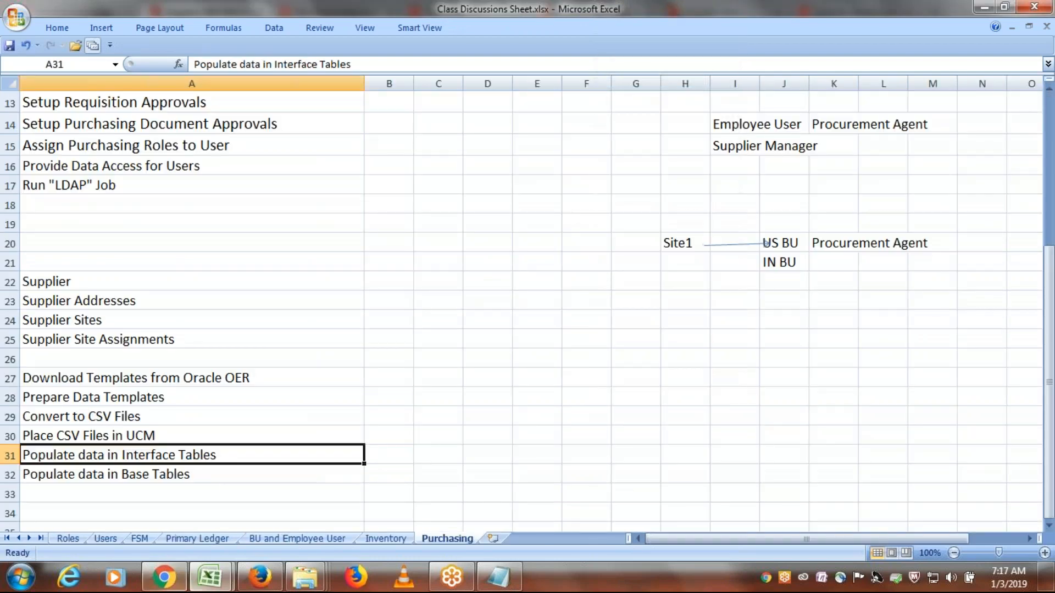
# - Switch to the supplier page in Firefox, open FBDI ADDRESS for editing, review its Sites section, and leave the address edit
pyautogui.click(152, 586)
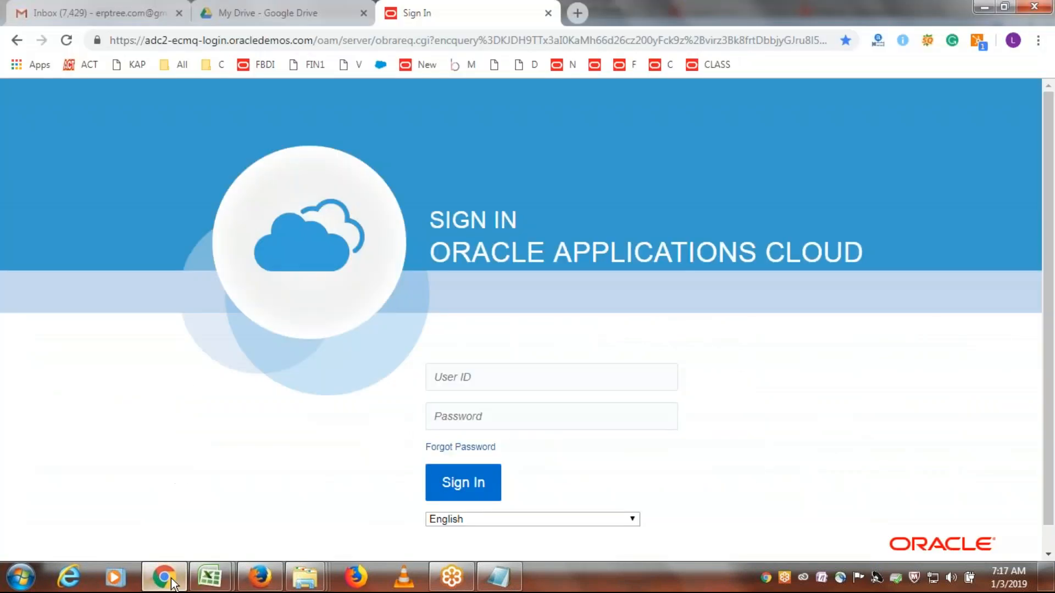
pyautogui.click(257, 581)
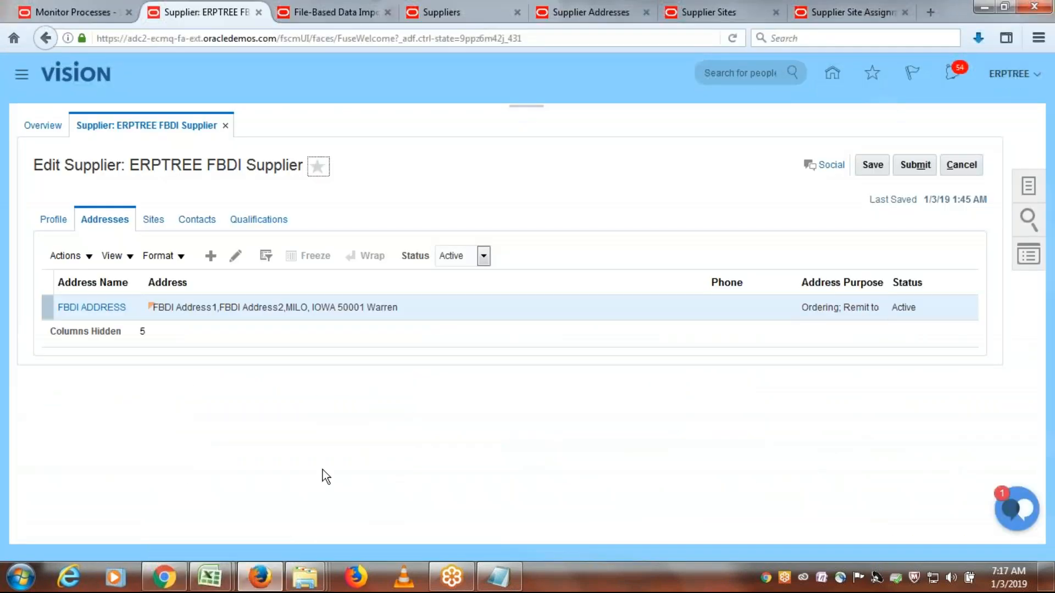
pyautogui.click(236, 256)
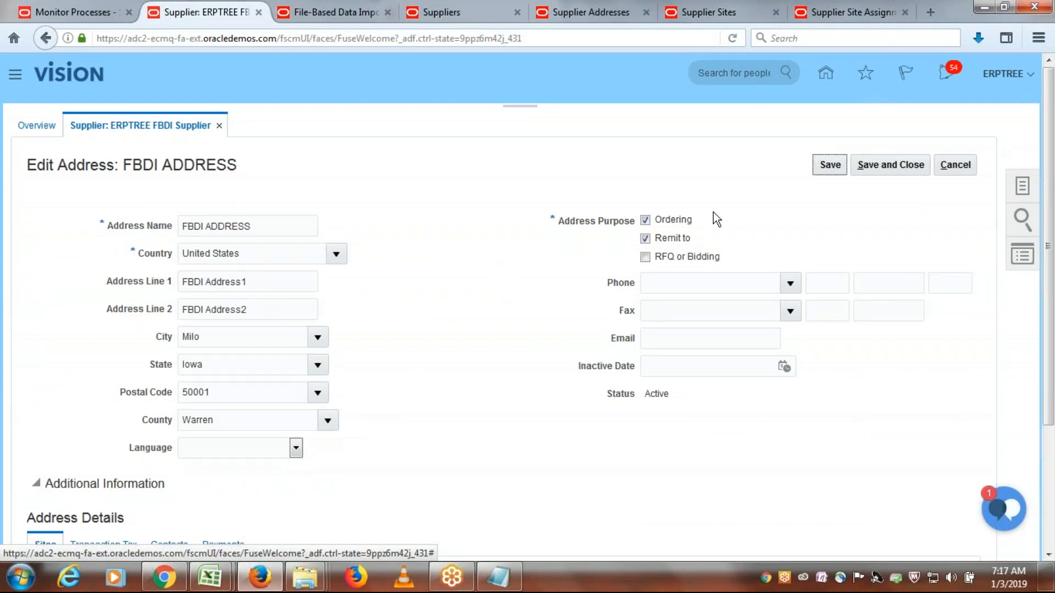
pyautogui.scroll(-3, 632, 418)
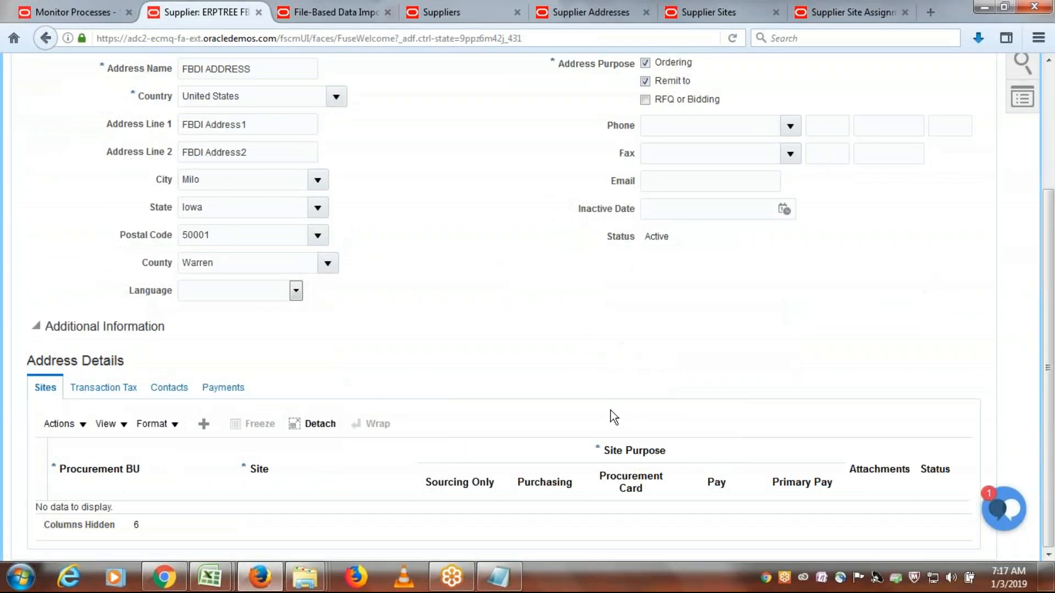
pyautogui.scroll(3, 511, 367)
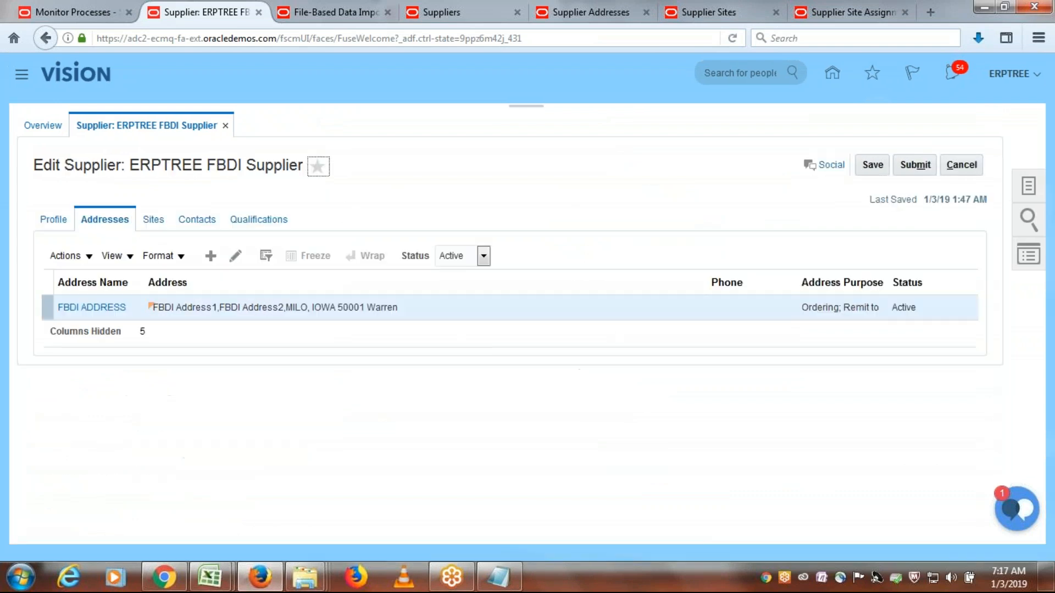
# - Start a new supplier site to read its Procurement BU, note ERPTREE US Business Unit below FBDI ADDRESS in Notepad, and cancel the site
pyautogui.click(154, 220)
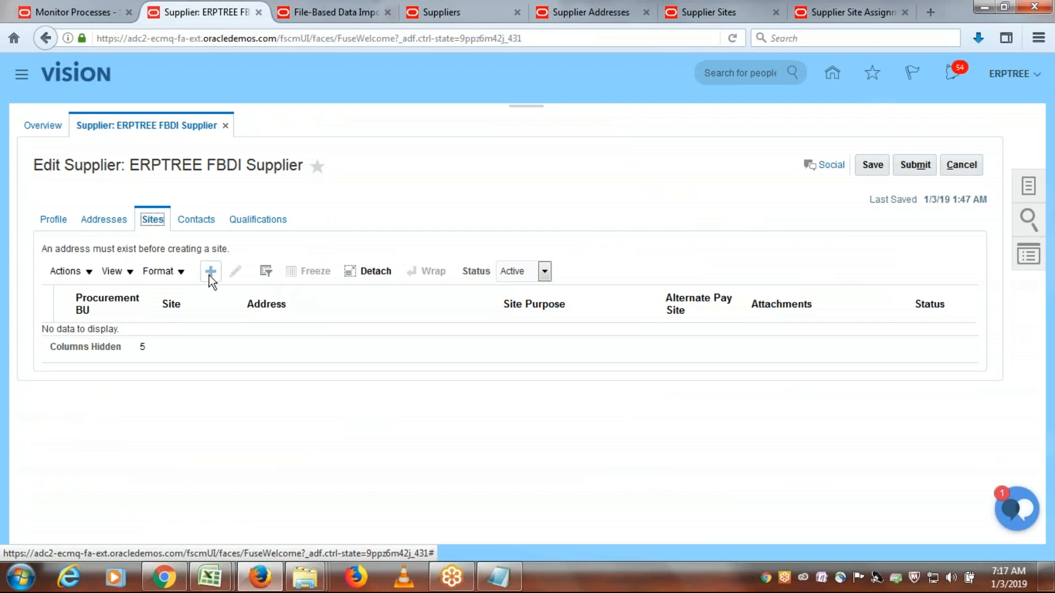
pyautogui.click(210, 272)
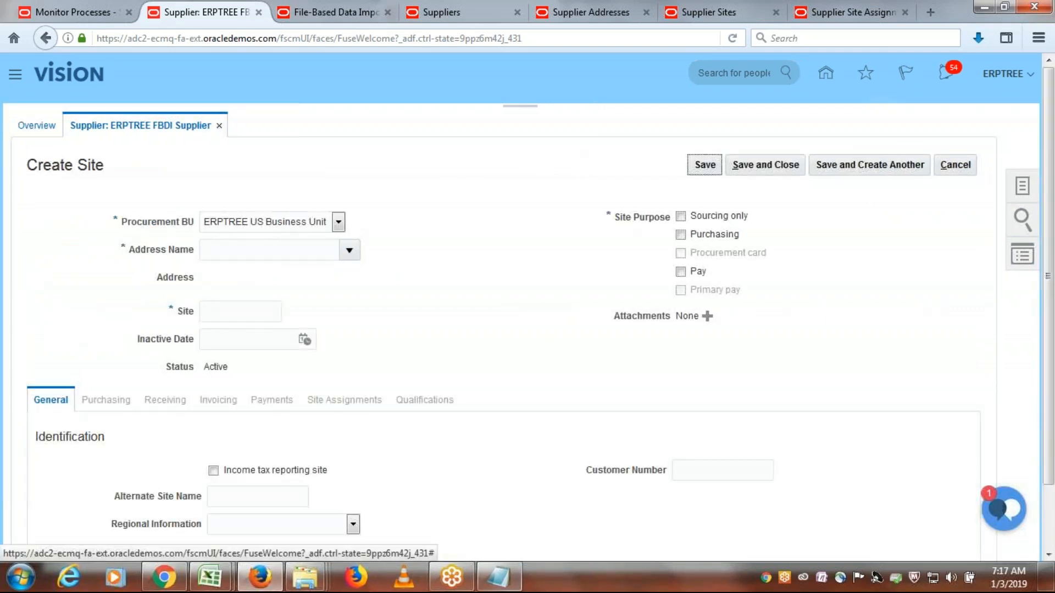
pyautogui.click(498, 577)
pyautogui.moveTo(434, 107); pyautogui.dragTo(643, 302)
pyautogui.click(410, 354)
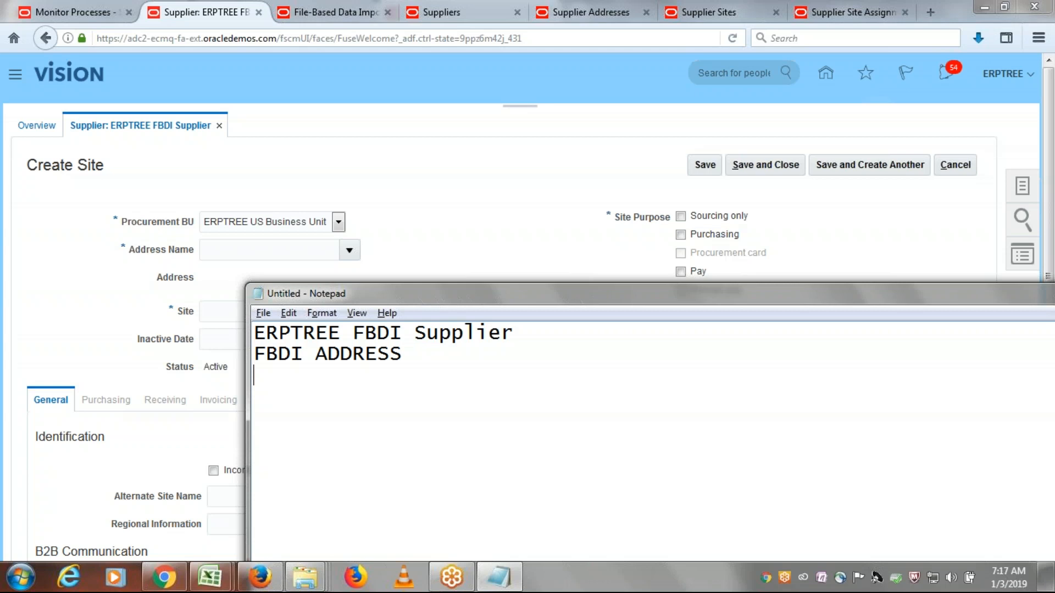
pyautogui.write('ERPTREE US Business Unit')
pyautogui.click(859, 227)
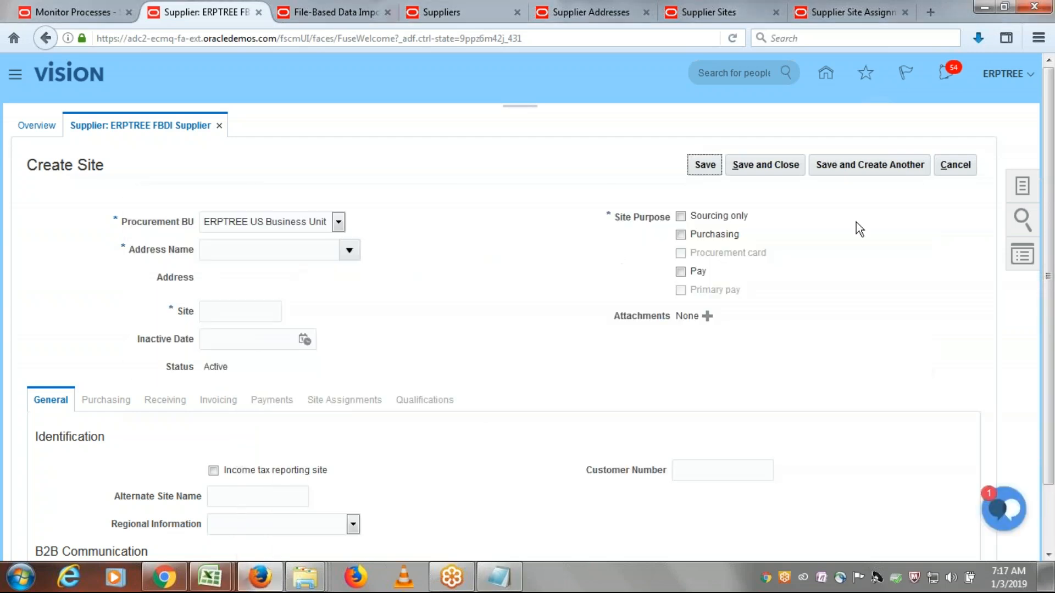
pyautogui.click(954, 171)
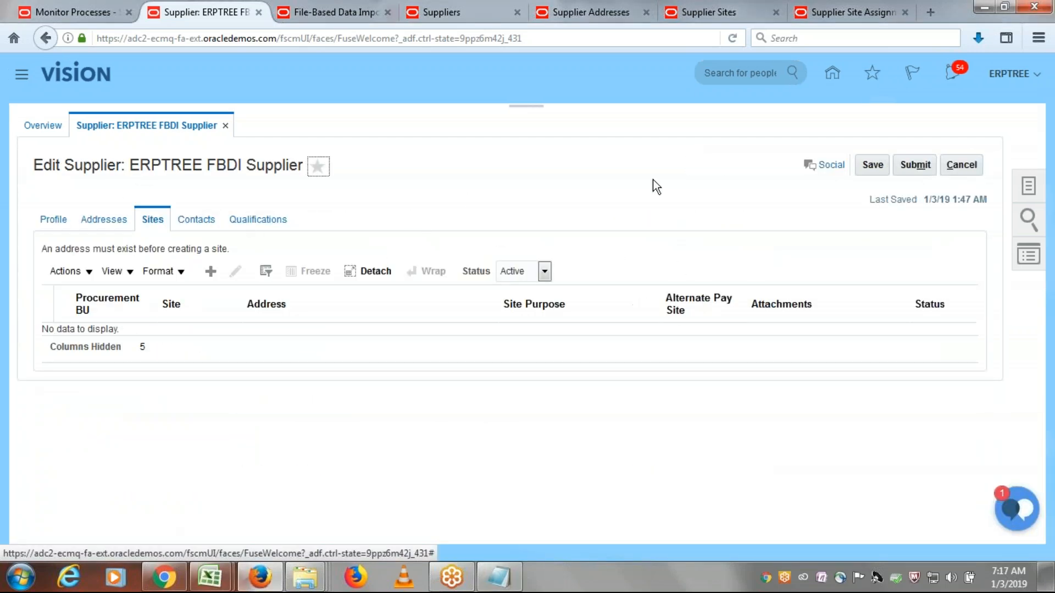
# - Copy ERPTREE US Business Unit from Notepad and paste it as row 5's Procurement BU in the Excel site template
pyautogui.hotkey('alt', 'Tab')
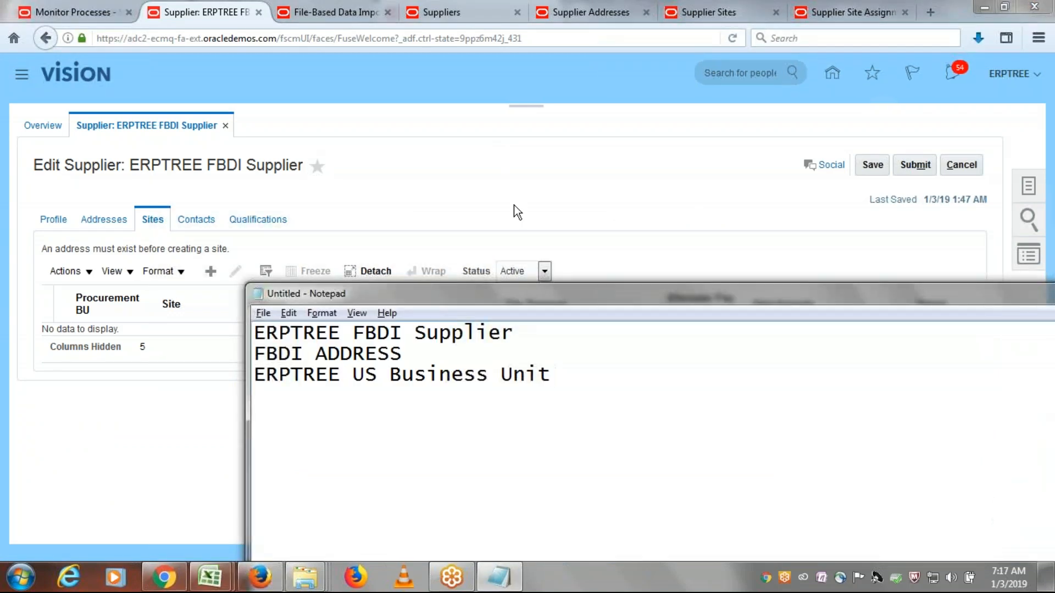
pyautogui.moveTo(551, 376); pyautogui.dragTo(253, 375)
pyautogui.hotkey('ctrl', 'c')
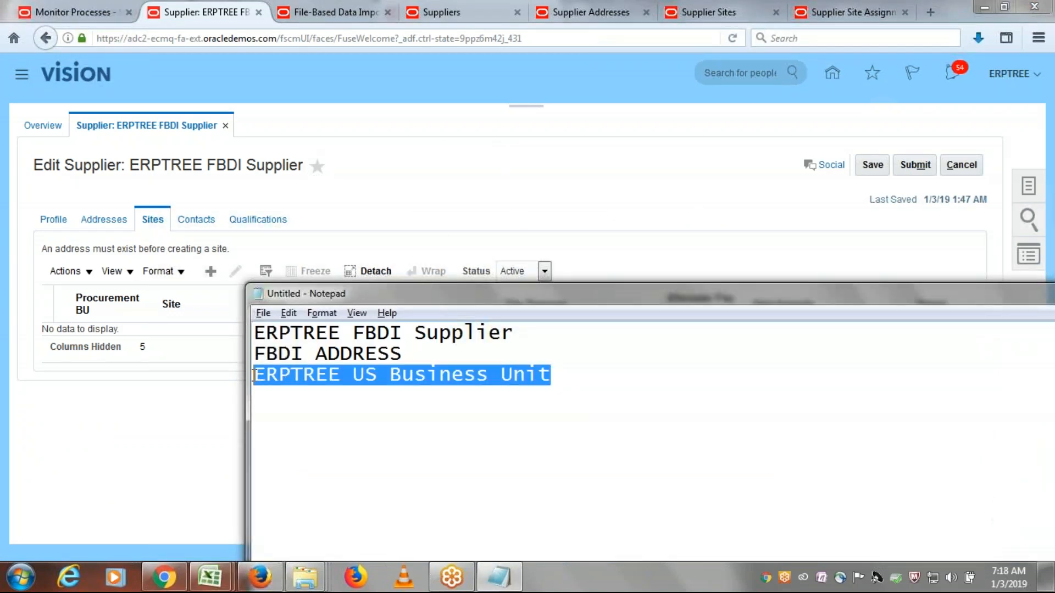
pyautogui.hotkey('alt', 'Tab')
pyautogui.moveTo(225, 583)
pyautogui.click(299, 513)
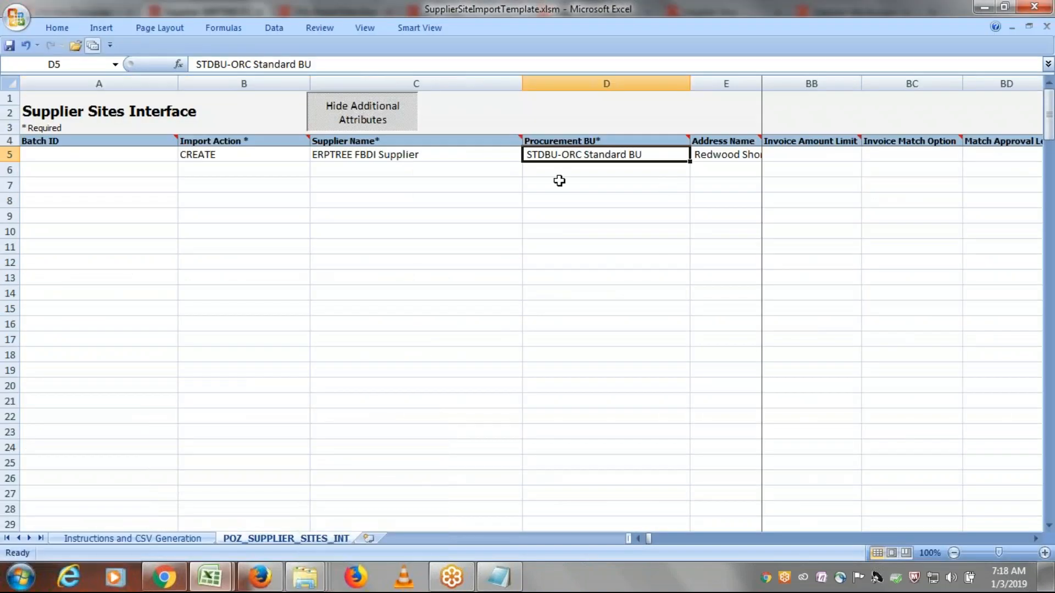
pyautogui.hotkey('ctrl', 'v')
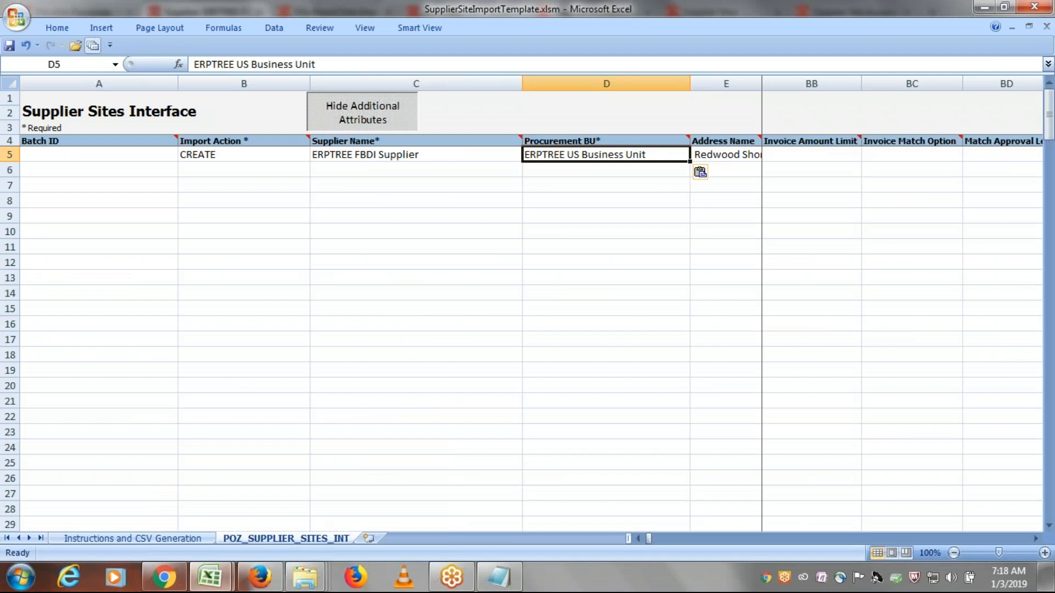
# - Copy FBDI ADDRESS from Notepad and paste it as row 5's Address Name in the Excel site template
pyautogui.press('Tab')
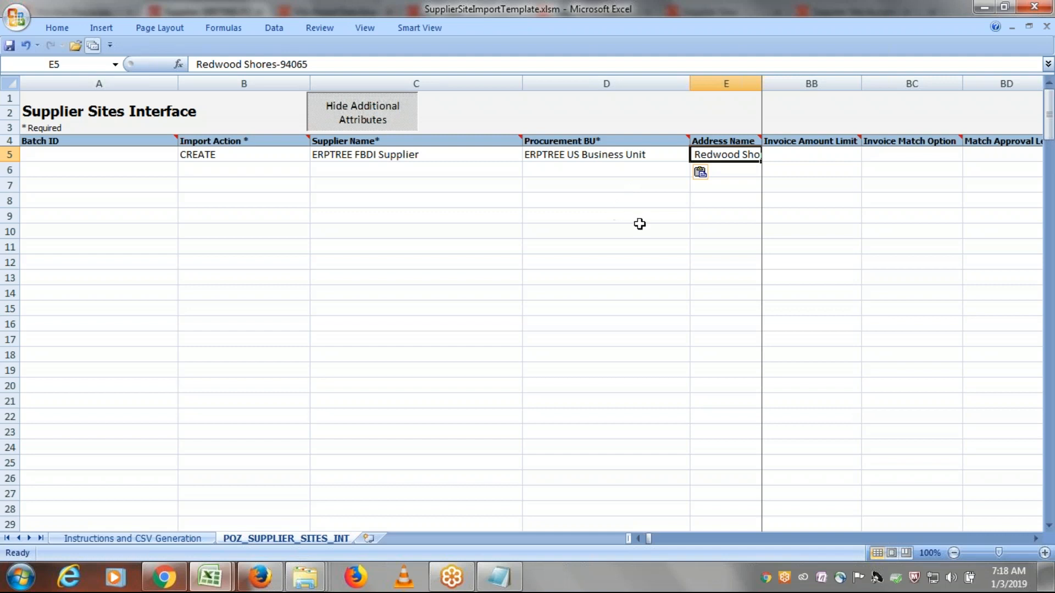
pyautogui.press('Tab')
pyautogui.press('Tab')
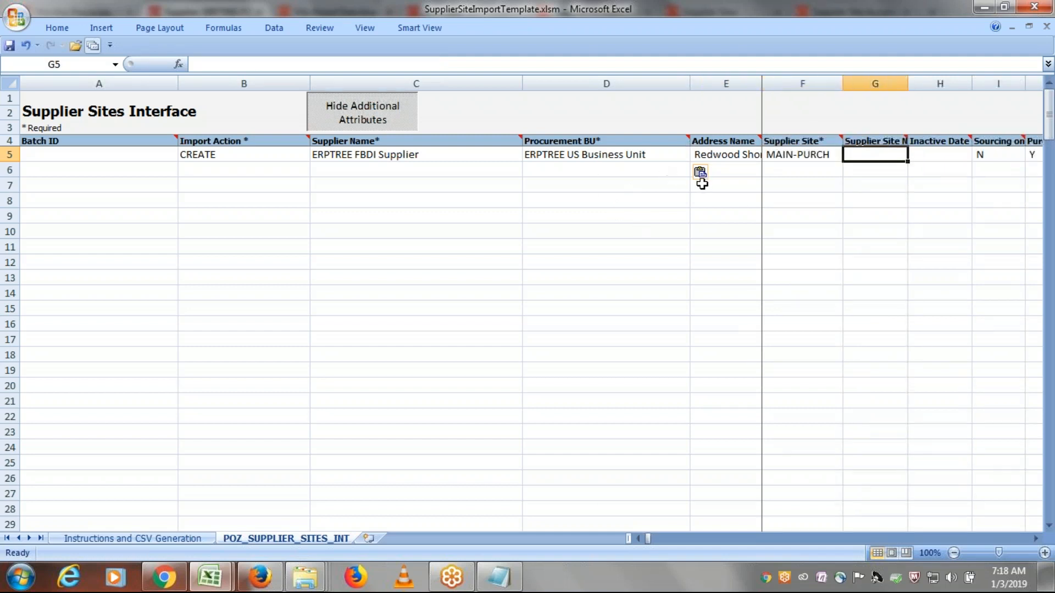
pyautogui.click(713, 161)
pyautogui.hotkey('alt', 'Tab')
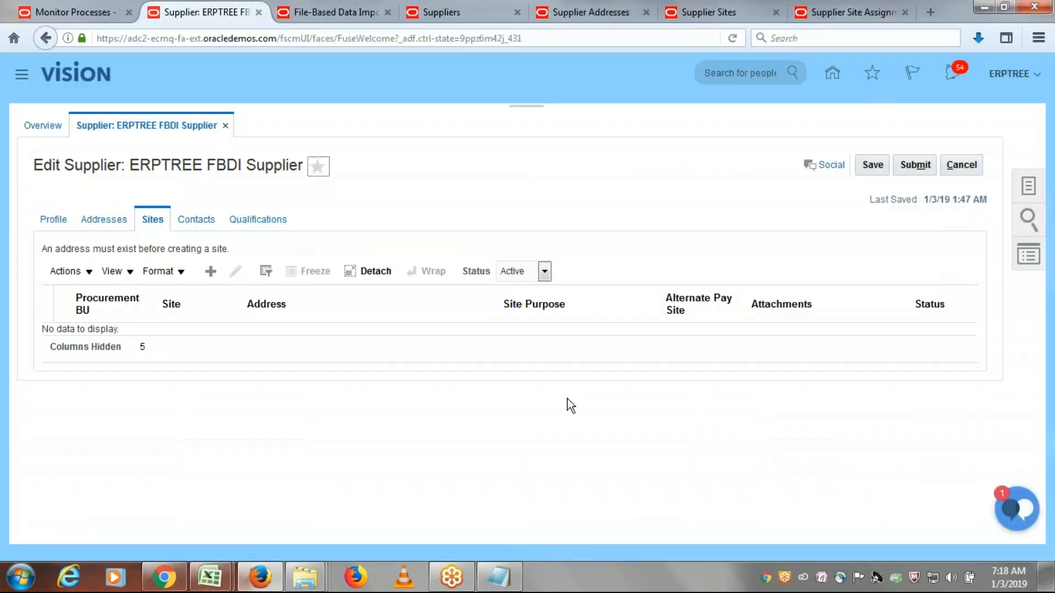
pyautogui.hotkey('alt', 'Tab')
pyautogui.hotkey('alt', 'Tab')
pyautogui.press('Escape')
pyautogui.click(498, 577)
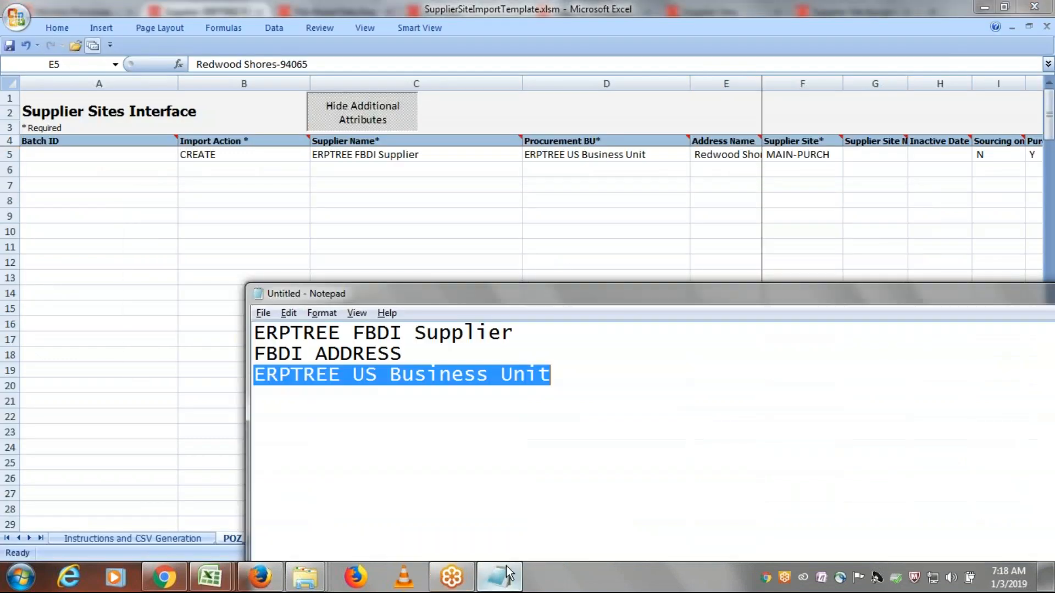
pyautogui.moveTo(411, 357); pyautogui.dragTo(245, 355)
pyautogui.hotkey('ctrl', 'c')
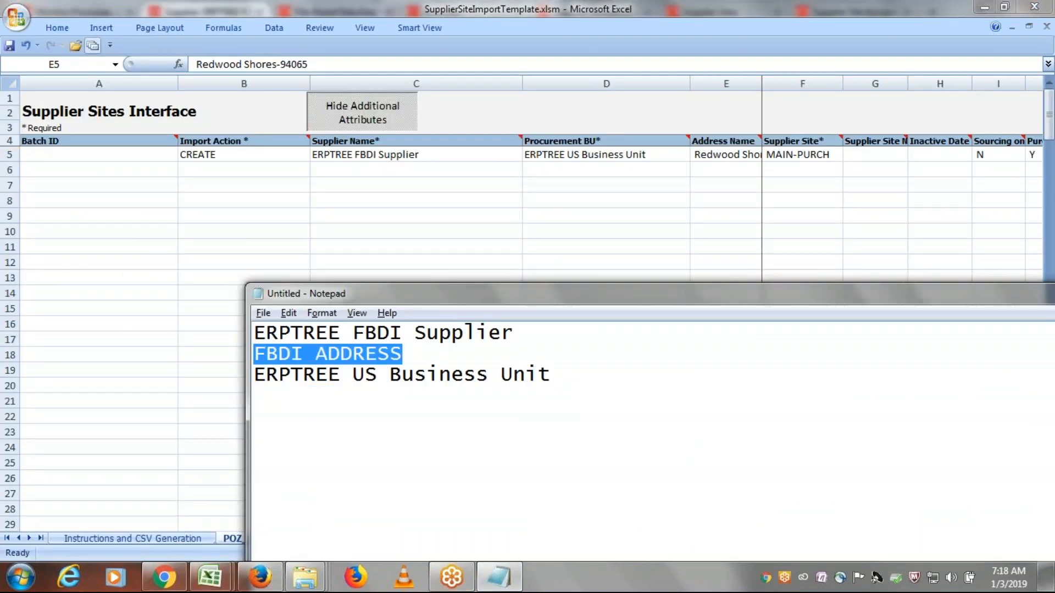
pyautogui.hotkey('alt', 'Tab')
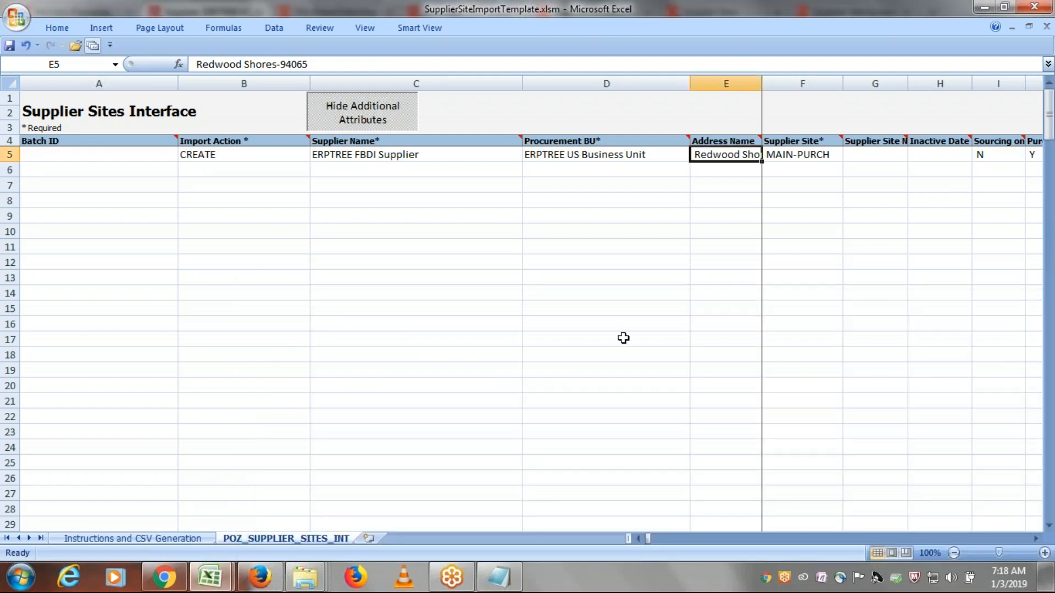
pyautogui.hotkey('ctrl', 'v')
# - Enter FBDI Site as row 5's Supplier Site
pyautogui.press('Tab')
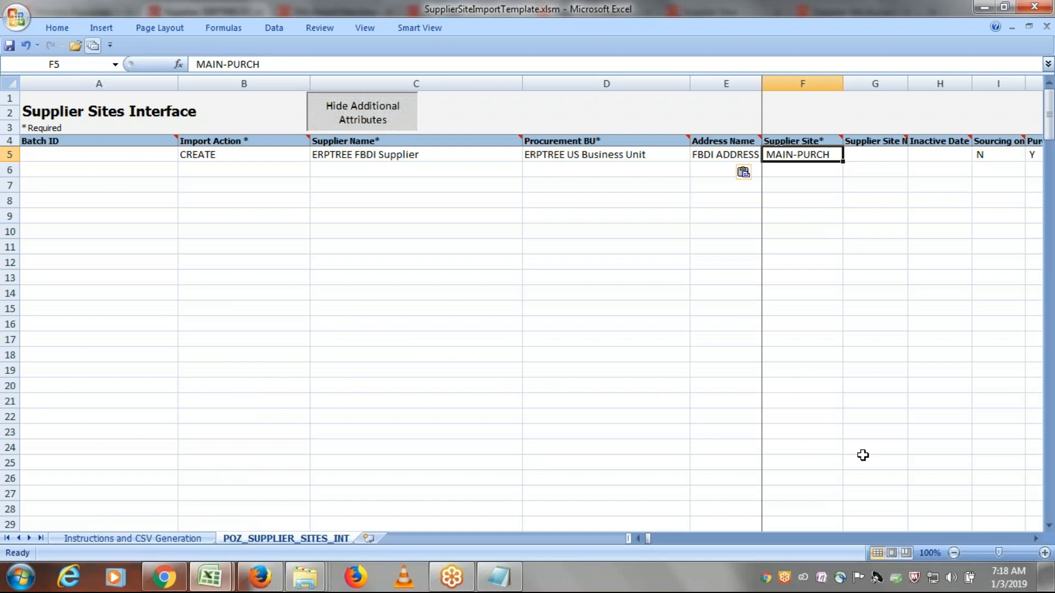
pyautogui.write('fb')
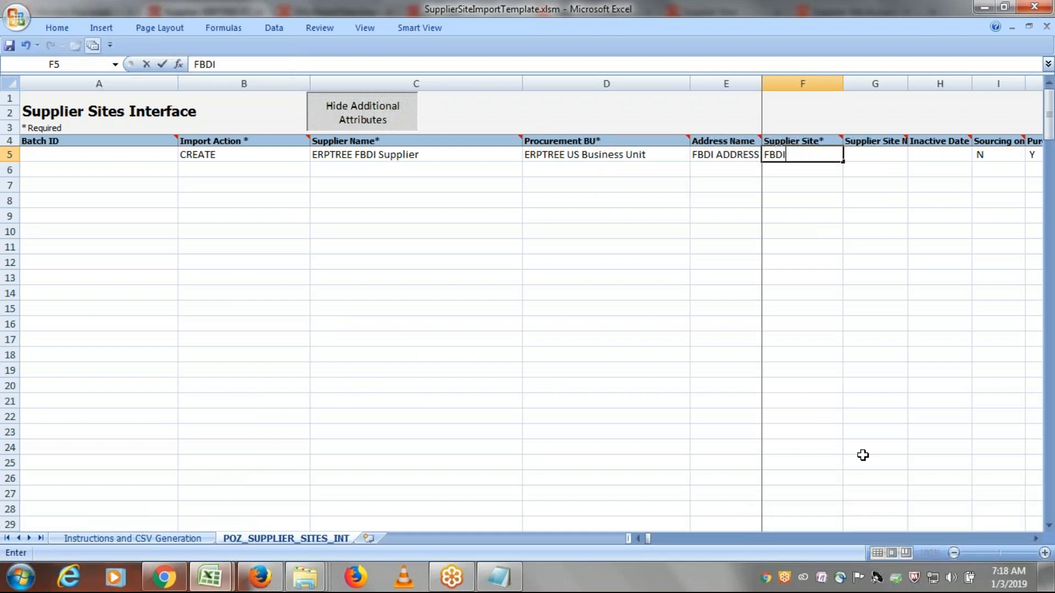
pyautogui.write('DI Site')
pyautogui.press('Tab')
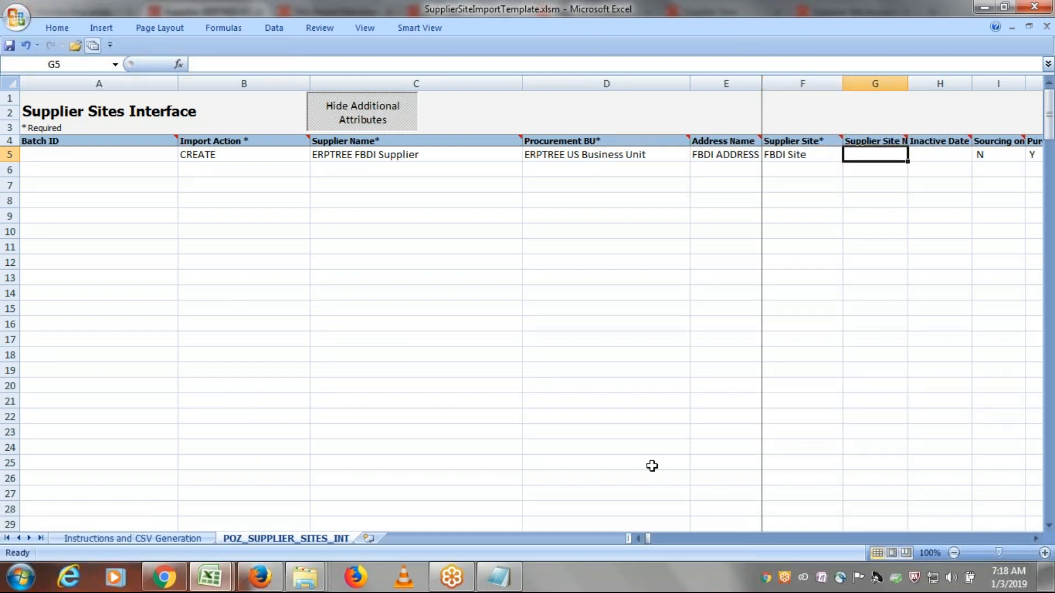
# - Check row 5's Sourcing Only and Purchasing flags, and set Primary Pay to Y
pyautogui.press('Tab')
pyautogui.press('Tab')
pyautogui.press('Tab')
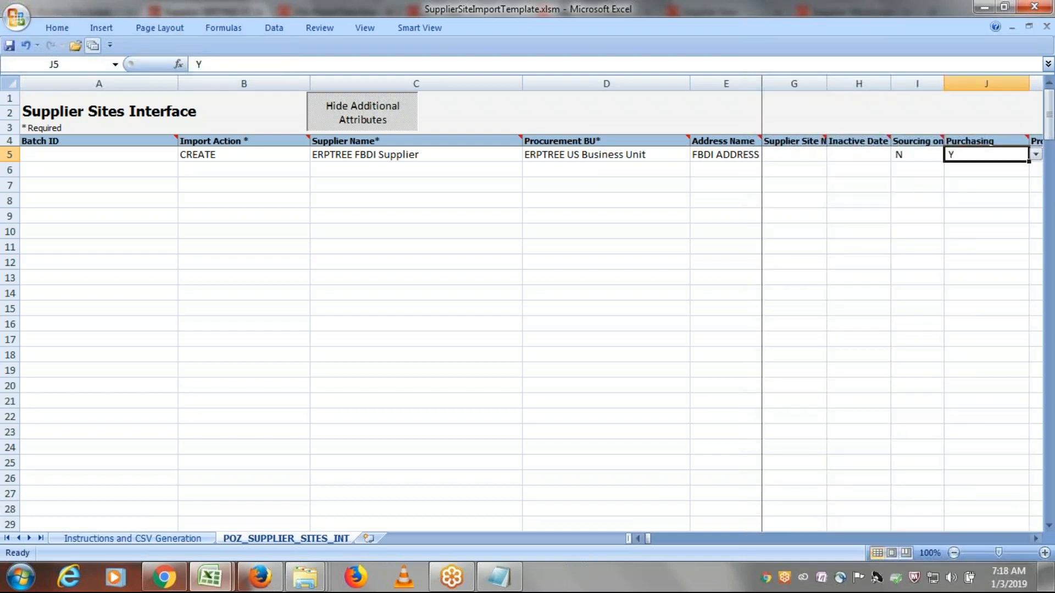
pyautogui.press('Tab')
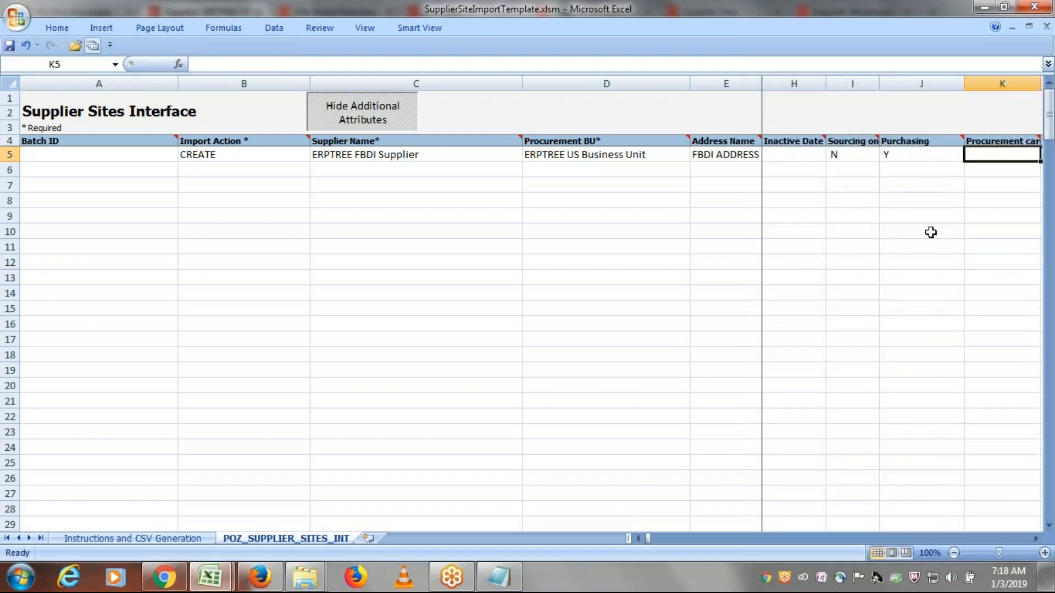
pyautogui.click(898, 152)
pyautogui.press('Tab')
pyautogui.press('Tab')
pyautogui.press('Tab')
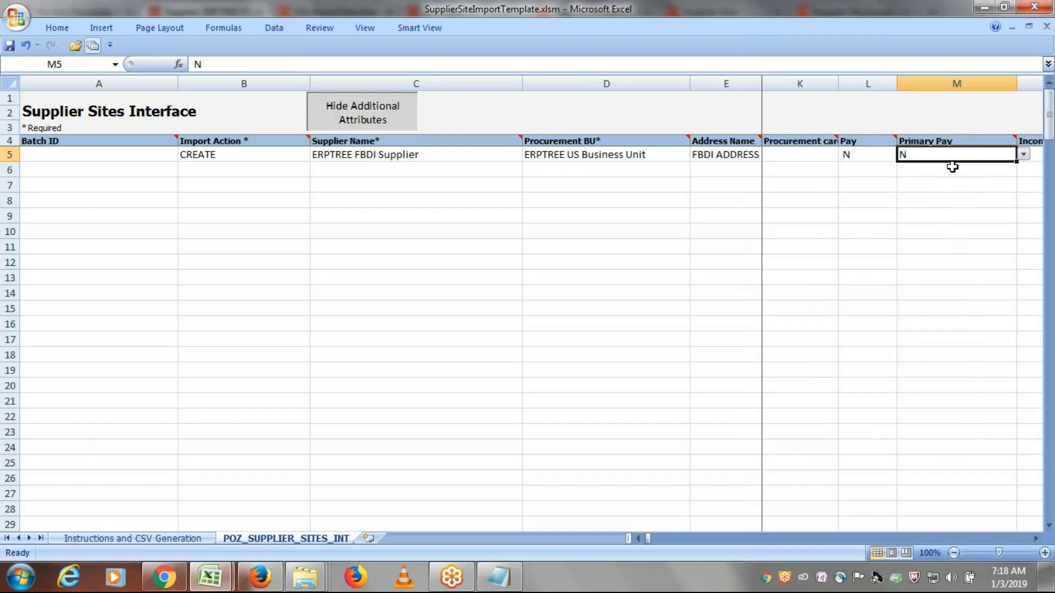
pyautogui.click(1024, 154)
pyautogui.click(957, 168)
pyautogui.press('Tab')
pyautogui.press('Tab')
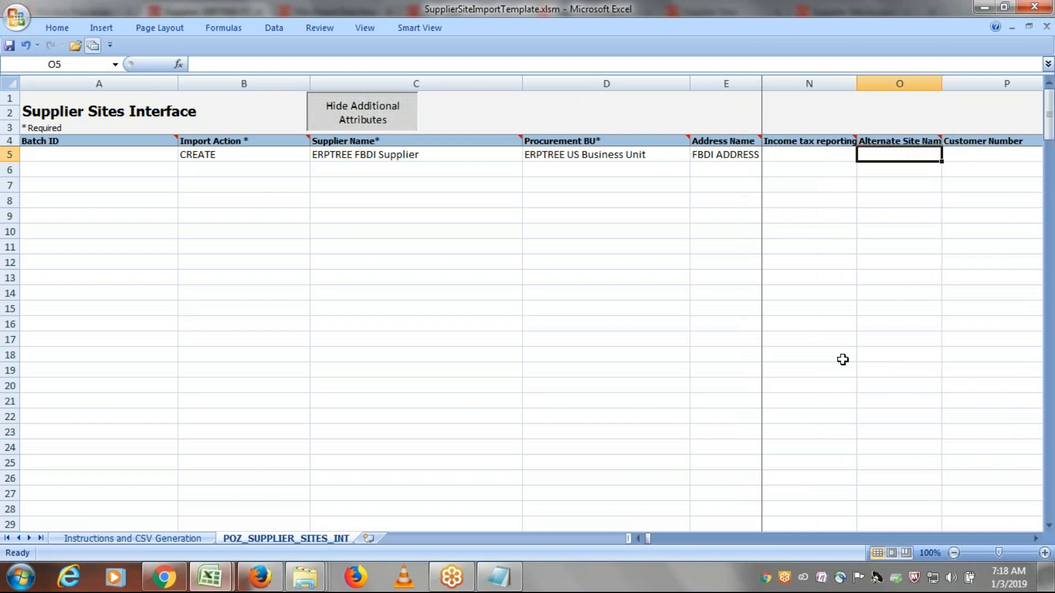
# - Go back over row 5's Purchasing and payment flags and set Pay to Y
pyautogui.hotkey('shift', 'Tab')
pyautogui.hotkey('shift', 'Tab')
pyautogui.hotkey('shift', 'Tab')
pyautogui.hotkey('shift', 'Tab')
pyautogui.hotkey('shift', 'Tab')
pyautogui.hotkey('shift', 'Tab')
pyautogui.hotkey('shift', 'Tab')
pyautogui.hotkey('shift', 'Tab')
pyautogui.hotkey('shift', 'Tab')
pyautogui.hotkey('shift', 'Tab')
pyautogui.hotkey('shift', 'Tab')
pyautogui.hotkey('shift', 'Tab')
pyautogui.hotkey('shift', 'Tab')
pyautogui.hotkey('shift', 'Tab')
pyautogui.press('Tab')
pyautogui.press('Tab')
pyautogui.press('Tab')
pyautogui.press('Tab')
pyautogui.press('Tab')
pyautogui.press('Tab')
pyautogui.press('Tab')
pyautogui.press('Tab')
pyautogui.press('Tab')
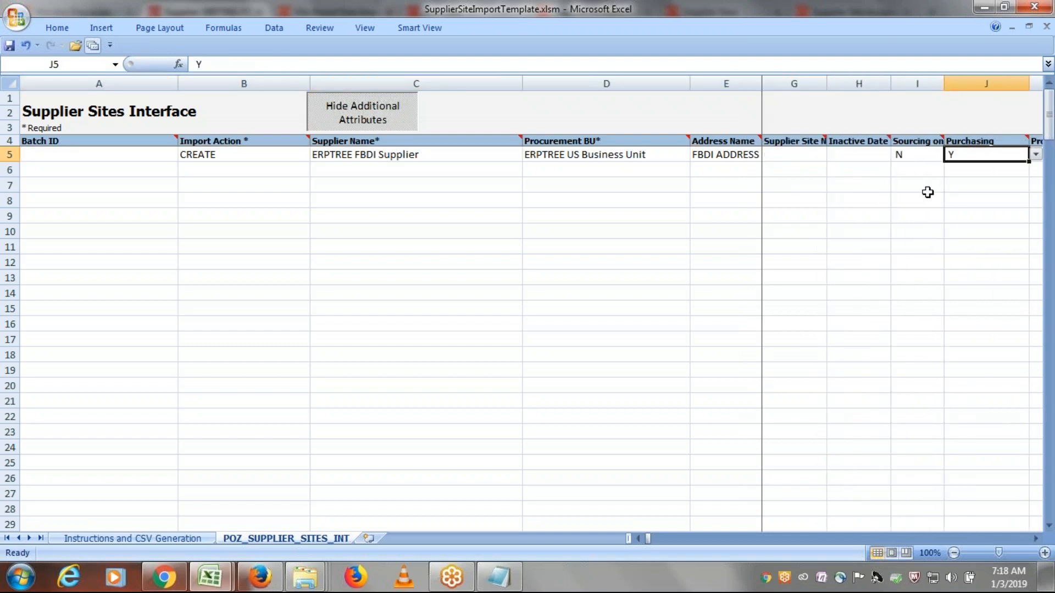
pyautogui.press('Tab')
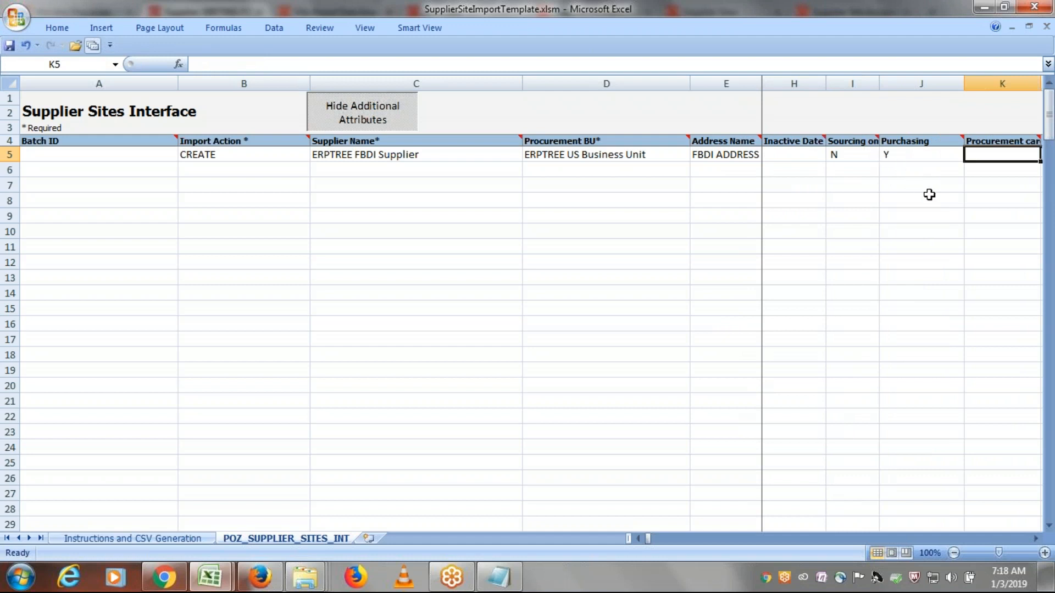
pyautogui.press('Tab')
pyautogui.press('Tab')
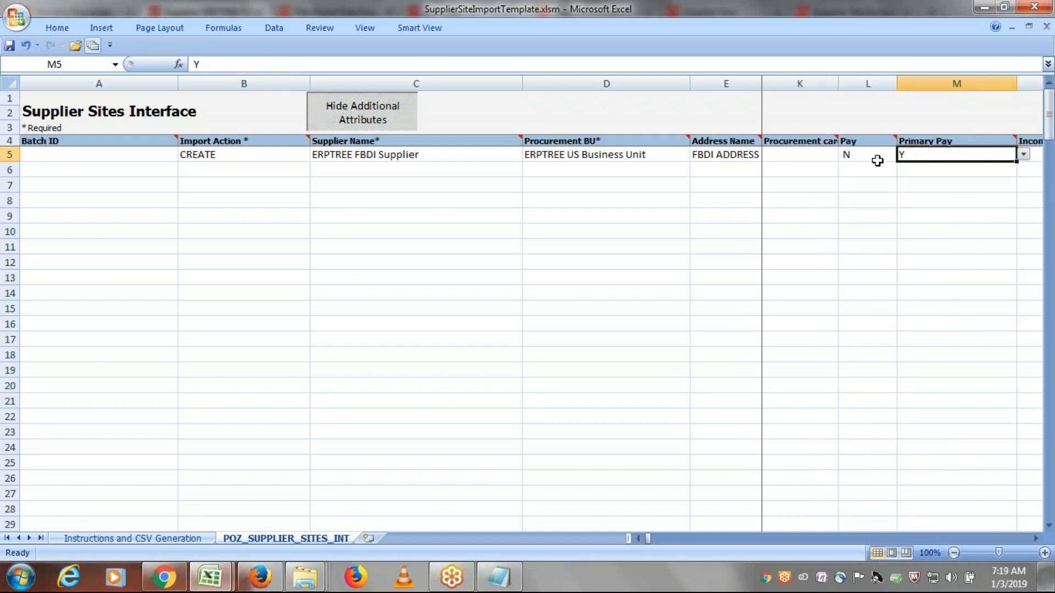
pyautogui.click(865, 155)
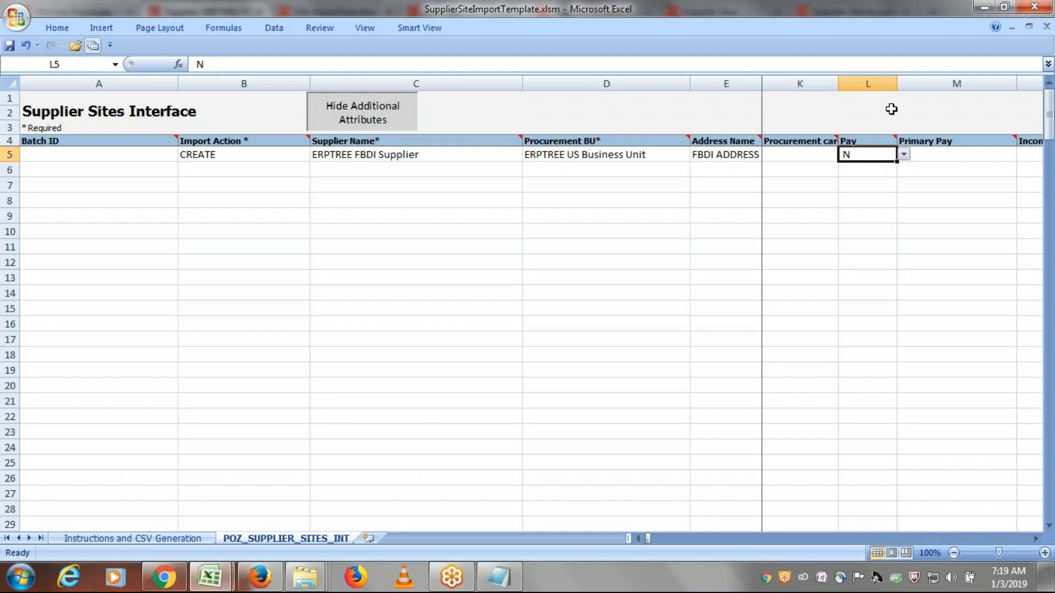
pyautogui.click(904, 156)
pyautogui.click(810, 164)
# - Review row 5's Pay and Primary Pay values and the neighbouring income tax reporting and alternate site cells
pyautogui.press('Tab')
pyautogui.press('Tab')
pyautogui.press('Tab')
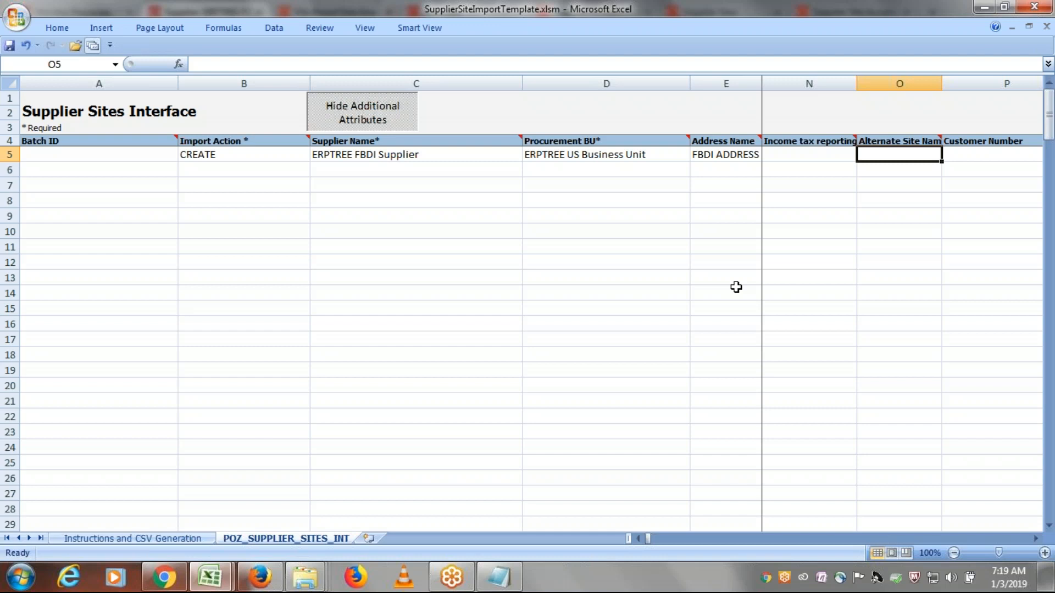
pyautogui.press('Left')
pyautogui.press('Left')
pyautogui.press('Left')
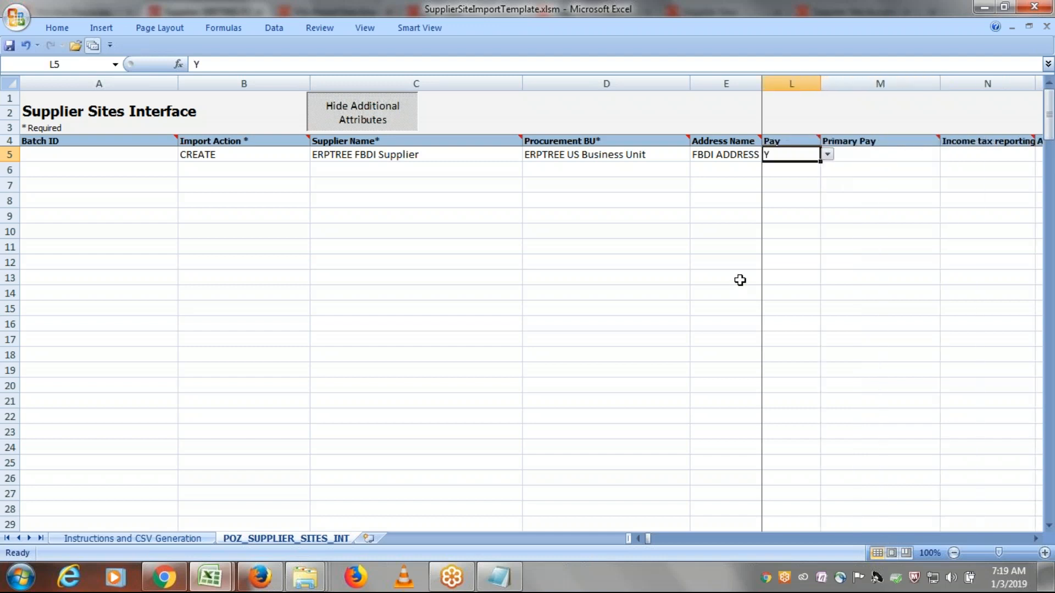
pyautogui.press('Right')
pyautogui.press('Right')
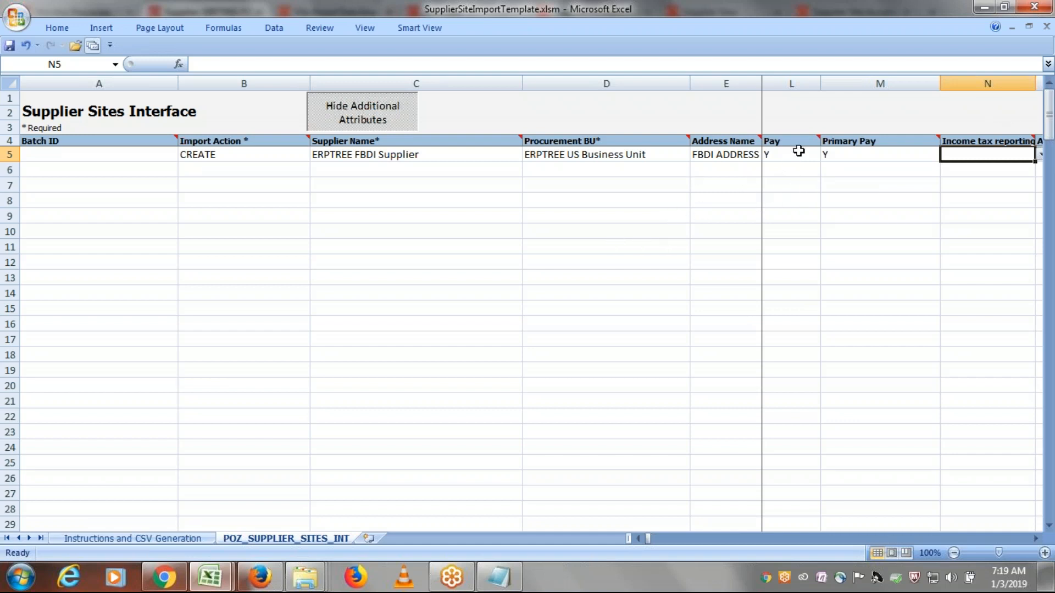
# - Clear row 5's Communication value, leaving the Customer Number cell before it blank
pyautogui.press('Tab')
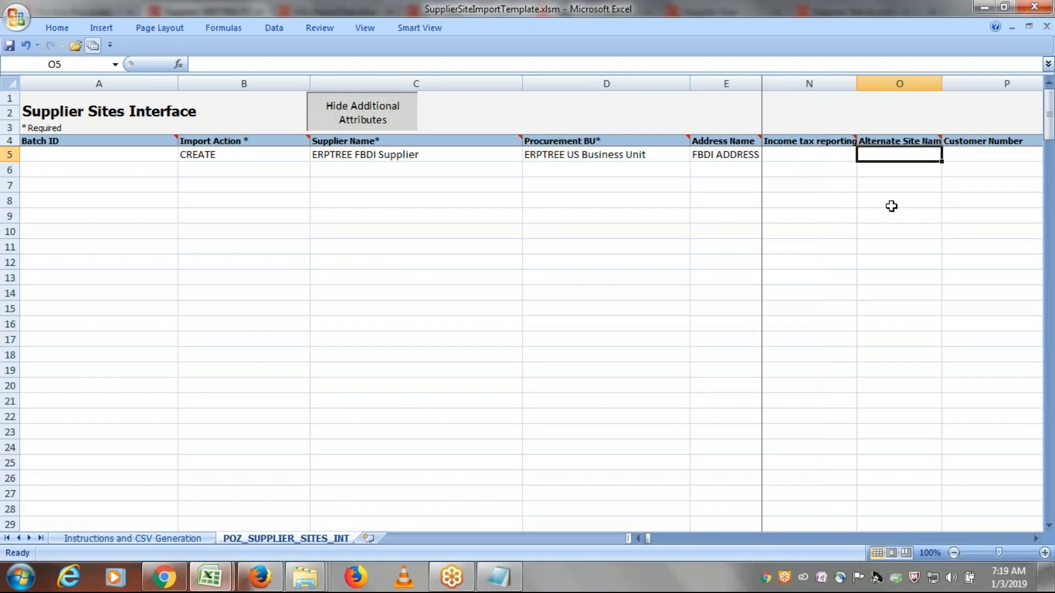
pyautogui.press('Tab')
# - Clear row 5's Communication Method and E-Mail values
pyautogui.press('Tab')
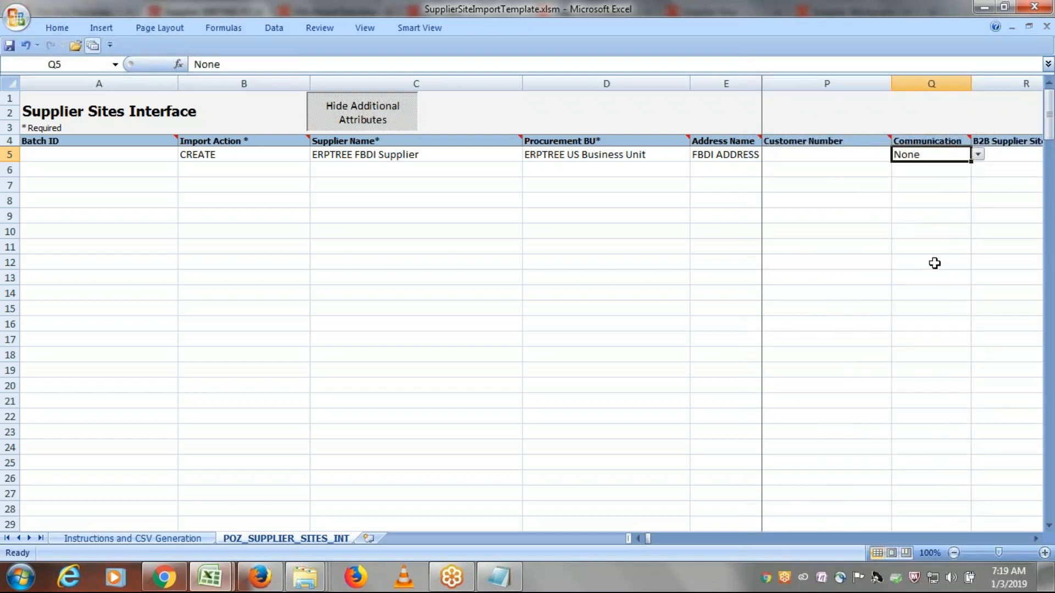
pyautogui.press('Delete')
pyautogui.press('Tab')
pyautogui.press('Tab')
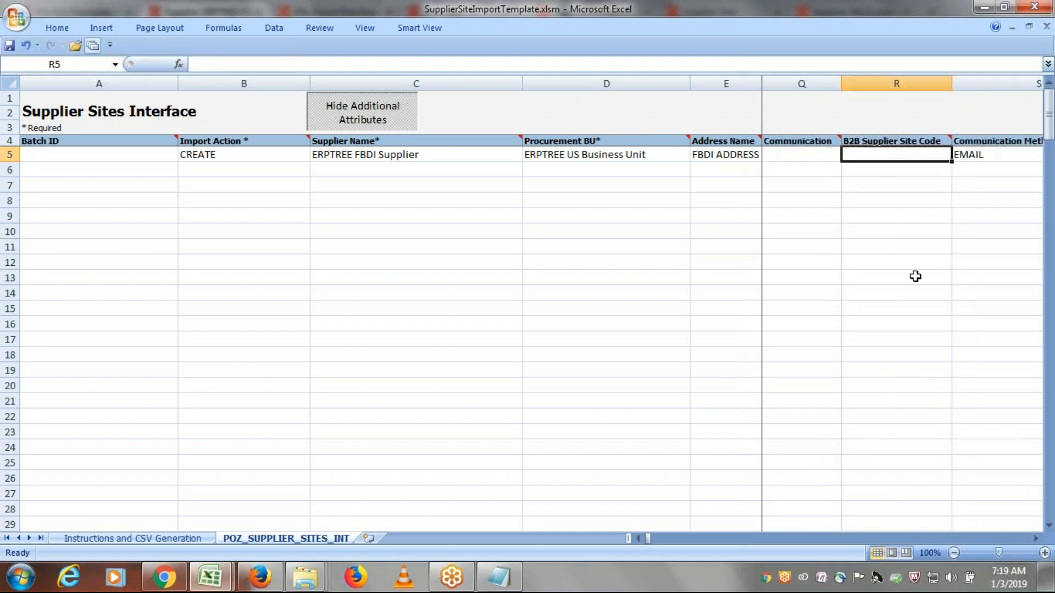
pyautogui.press('Delete')
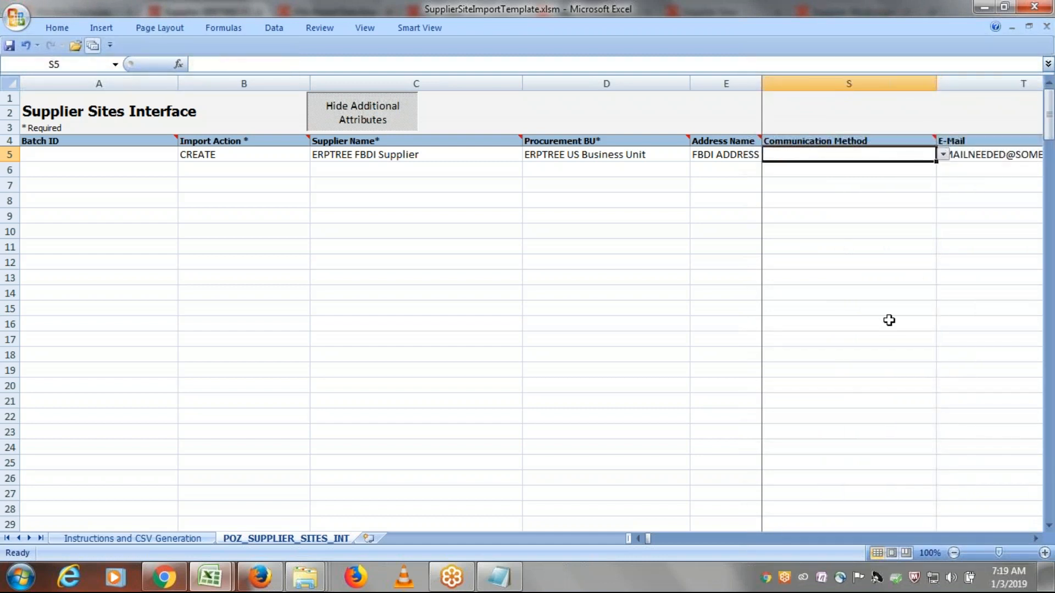
pyautogui.press('Tab')
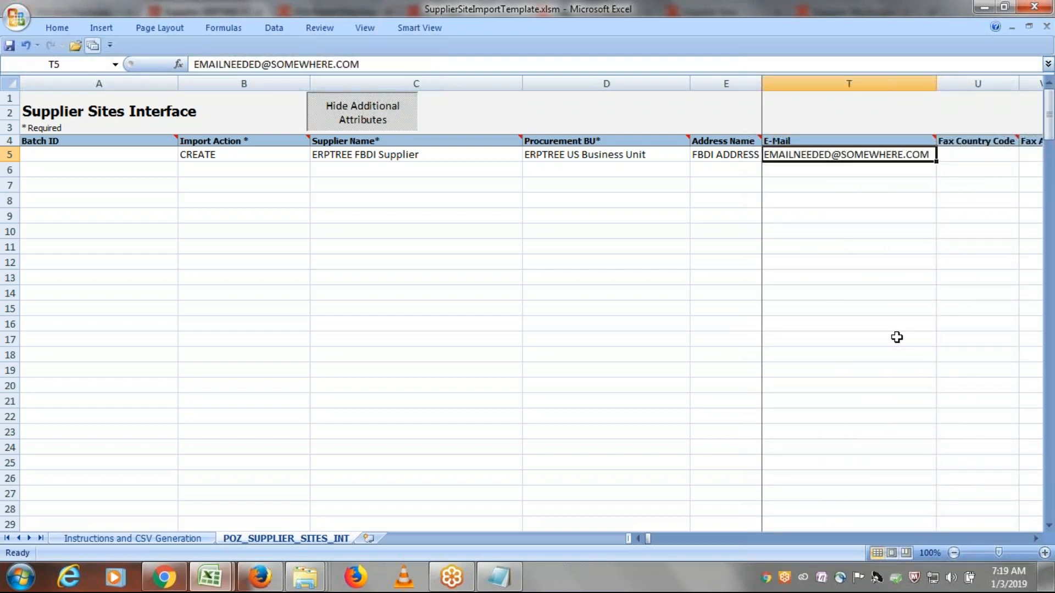
pyautogui.press('Delete')
# - Widen the Pay on receipt column enough to read its heading and check row 5's value in it
pyautogui.press('Tab')
pyautogui.press('Tab')
pyautogui.press('Tab')
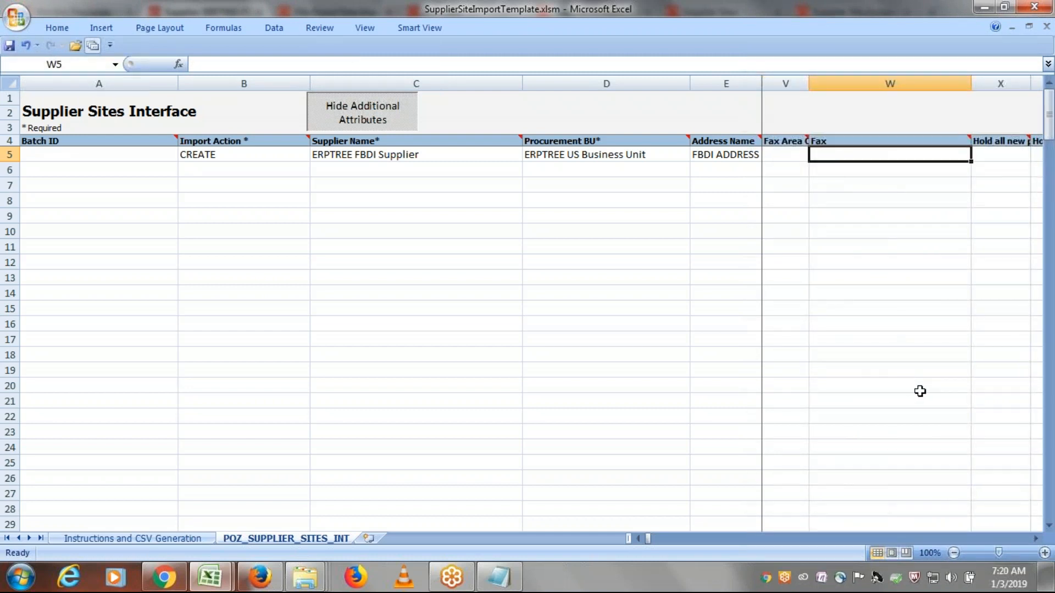
pyautogui.press('Tab')
pyautogui.press('Tab')
pyautogui.press('Tab')
pyautogui.press('Tab')
pyautogui.press('Tab')
pyautogui.press('Tab')
pyautogui.press('Tab')
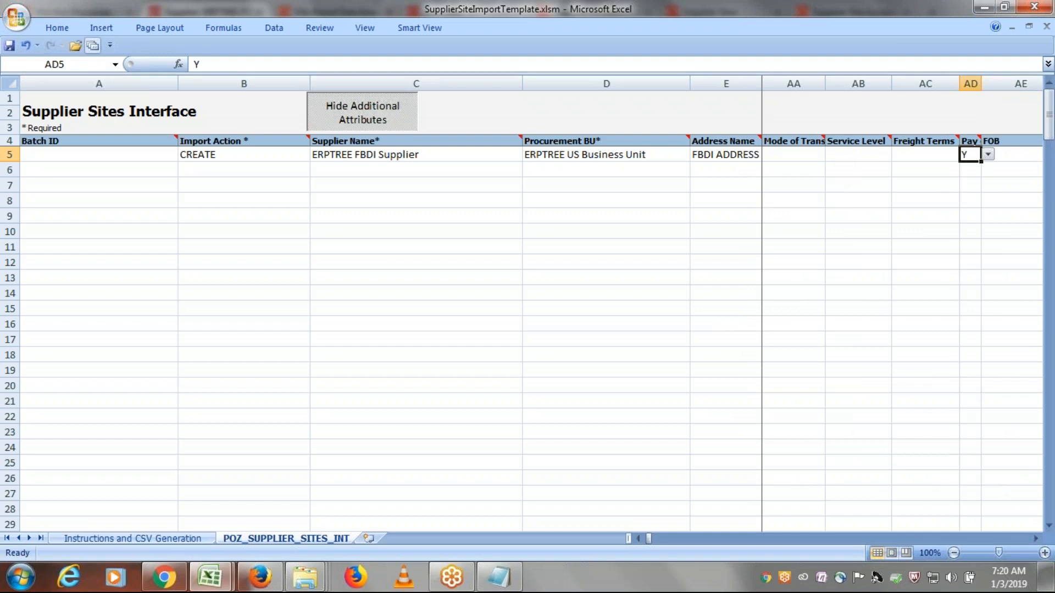
pyautogui.moveTo(982, 83); pyautogui.dragTo(1019, 83)
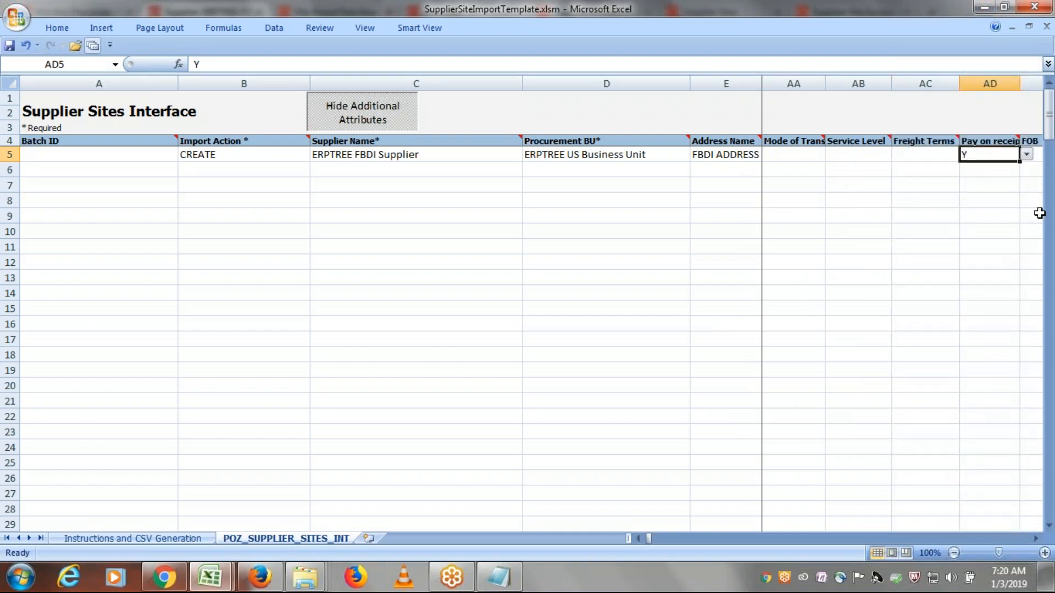
pyautogui.press('Tab')
pyautogui.click(870, 160)
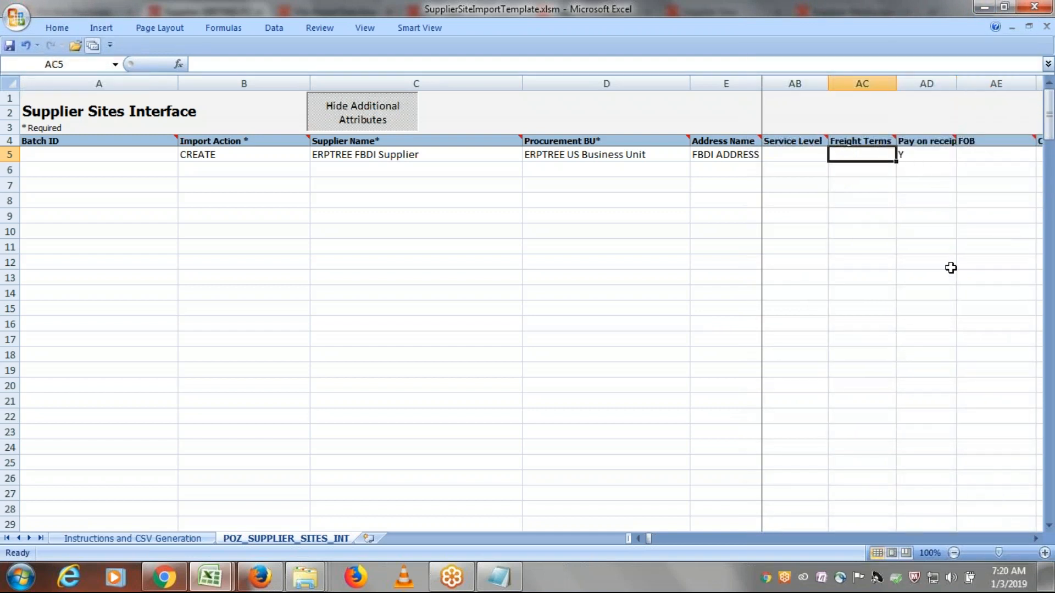
pyautogui.press('Tab')
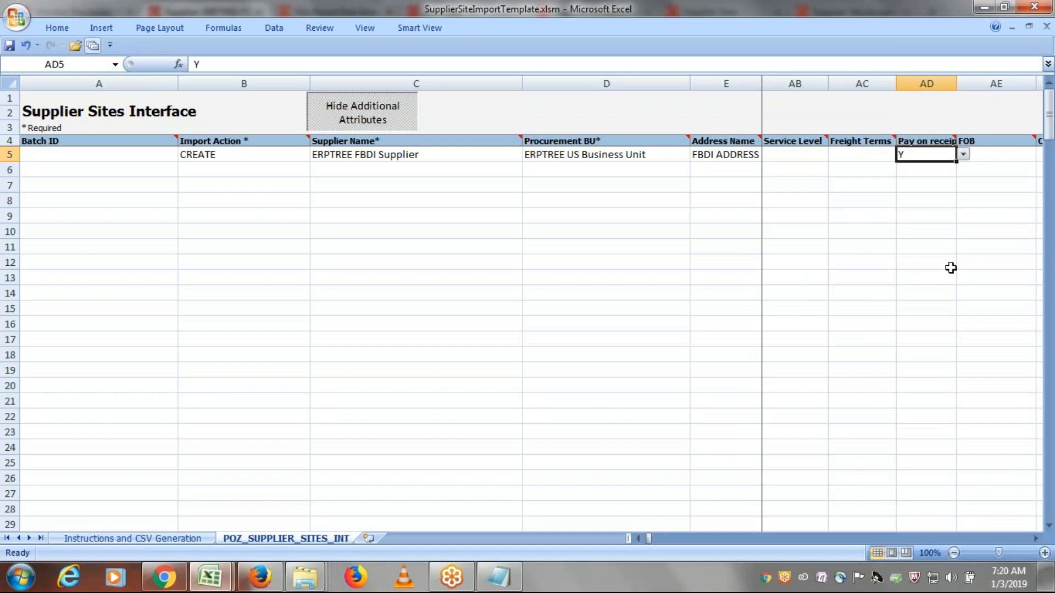
# - Clear row 5's Buyer Managed and Pay on use flags after Country of Origin
pyautogui.press('Tab')
pyautogui.press('Tab')
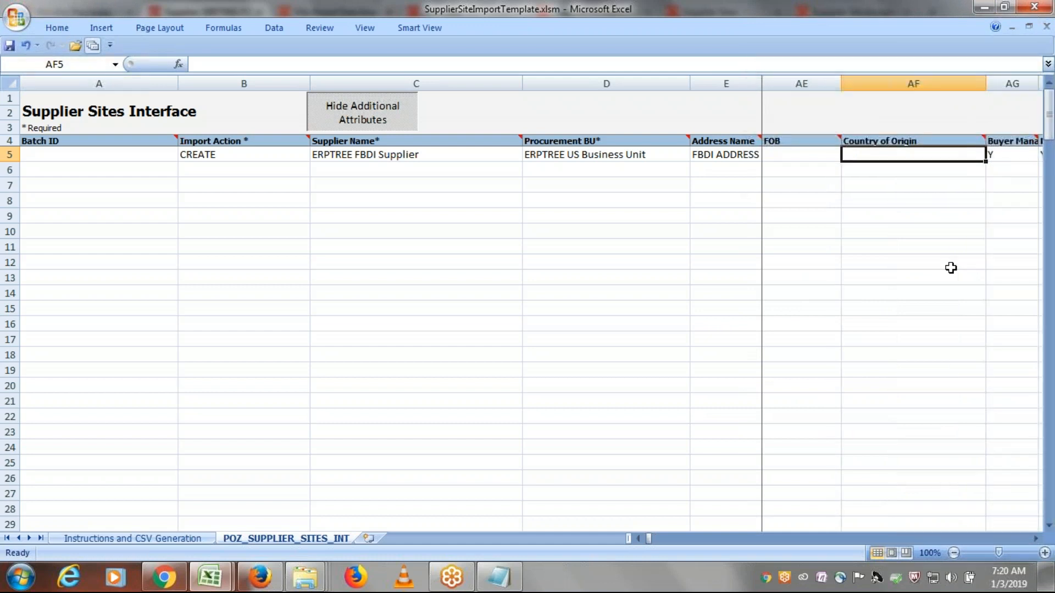
pyautogui.press('Tab')
pyautogui.press('Tab')
pyautogui.click(867, 154)
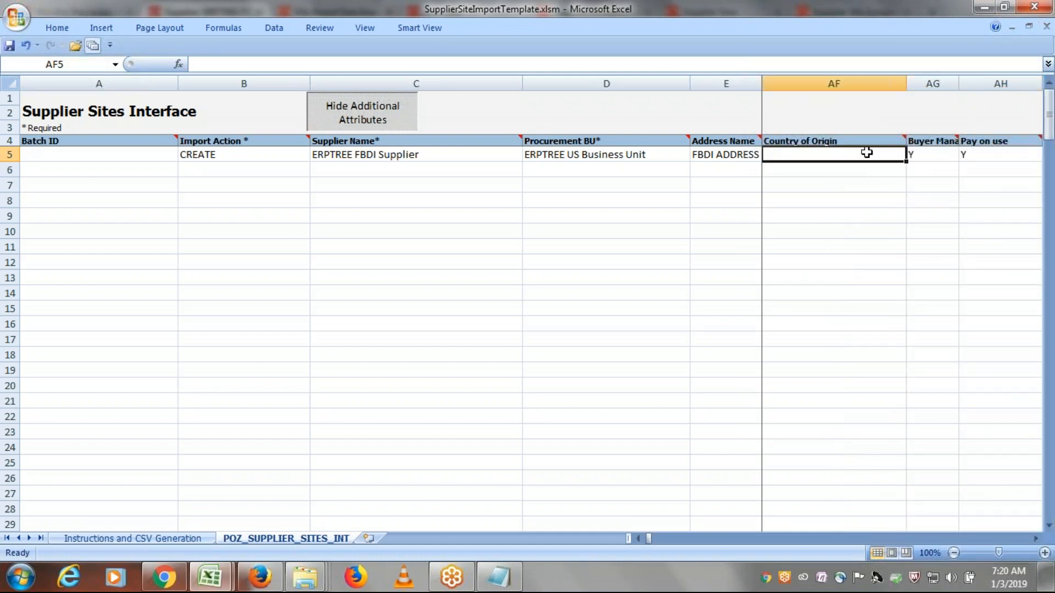
pyautogui.press('Tab')
pyautogui.press('Delete')
pyautogui.press('Tab')
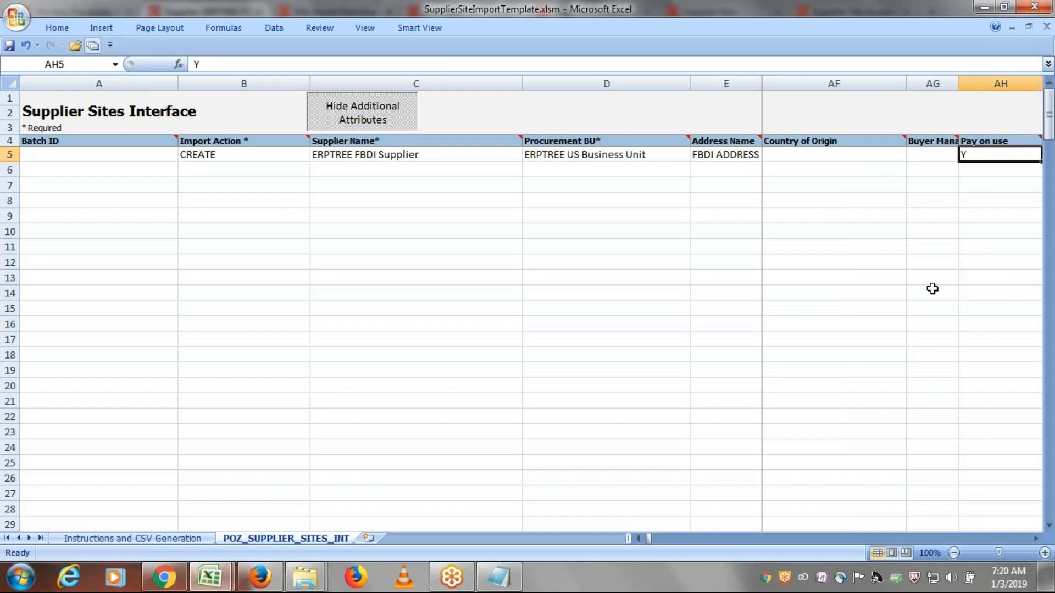
pyautogui.press('Delete')
# - Clear the two further filled cells in row 5 between Pay on use and Gapless invoice numbering
pyautogui.press('Tab')
pyautogui.press('Tab')
pyautogui.press('Tab')
pyautogui.press('Tab')
pyautogui.press('Tab')
pyautogui.press('Delete')
pyautogui.press('Tab')
pyautogui.press('Delete')
# - Clear row 5's Gapless invoice numbering flag and the flag just after Selling Company Identifier
pyautogui.press('Tab')
# - Review row 5's receiving, invoicing and payment cells from Ship-to Exception through Payment Currency
pyautogui.press('Tab')
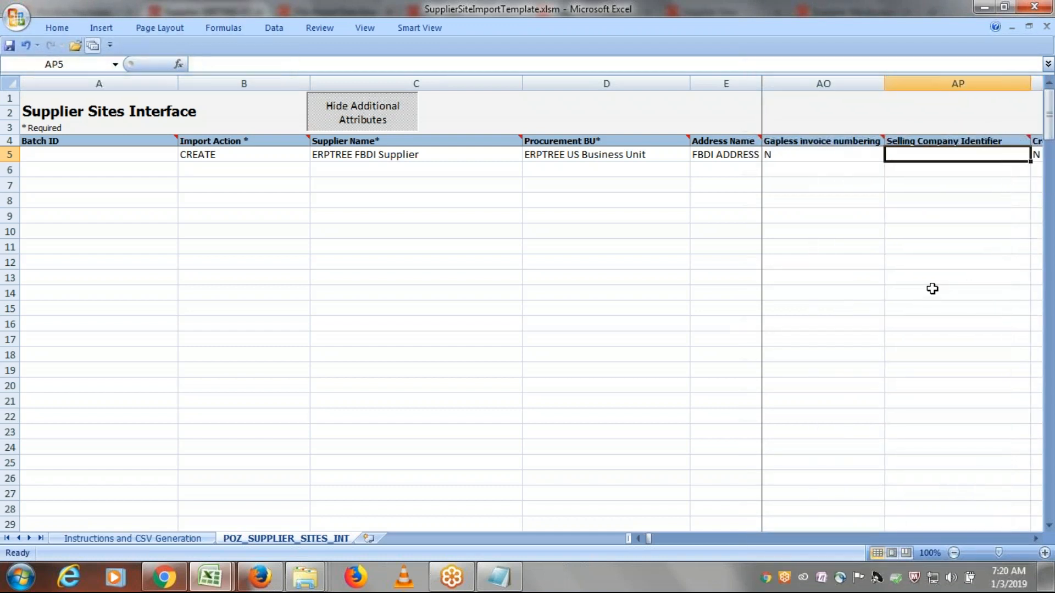
pyautogui.hotkey('shift', 'Tab')
pyautogui.press('Delete')
pyautogui.press('Tab')
pyautogui.press('Tab')
pyautogui.press('Delete')
pyautogui.press('Tab')
pyautogui.press('Tab')
pyautogui.press('Tab')
pyautogui.press('Tab')
pyautogui.press('Tab')
pyautogui.press('Tab')
pyautogui.press('Tab')
pyautogui.press('Tab')
pyautogui.press('Tab')
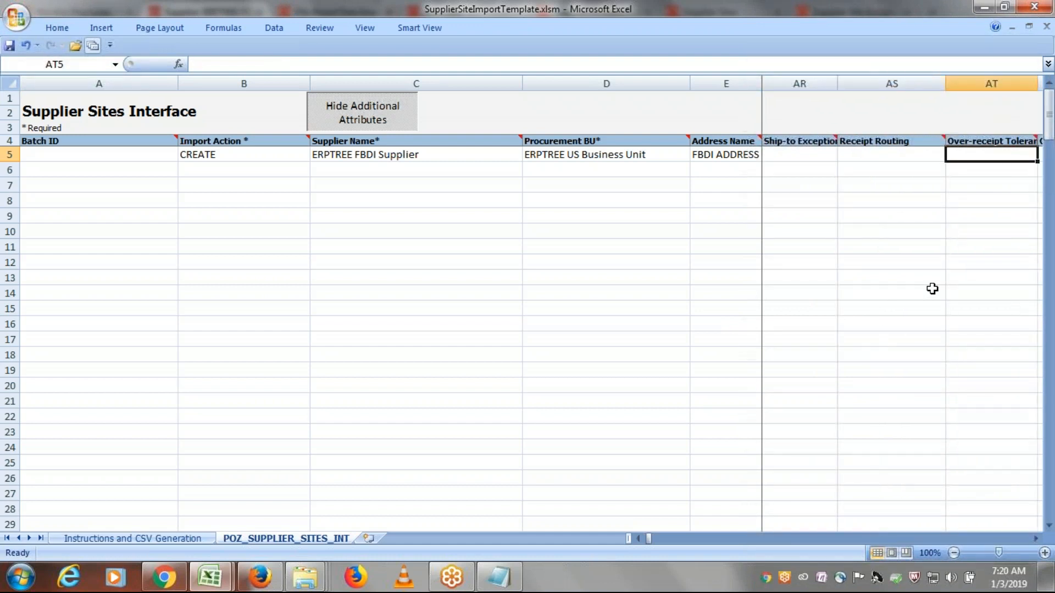
pyautogui.press('Tab')
pyautogui.press('Tab')
pyautogui.press('Tab')
pyautogui.press('Tab')
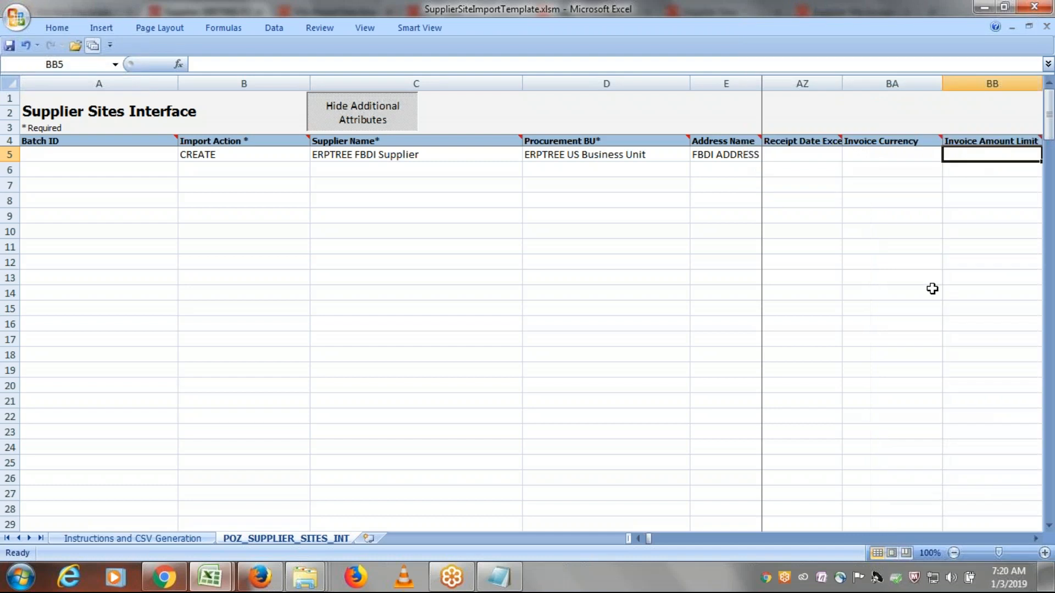
pyautogui.press('Tab')
pyautogui.press('Tab')
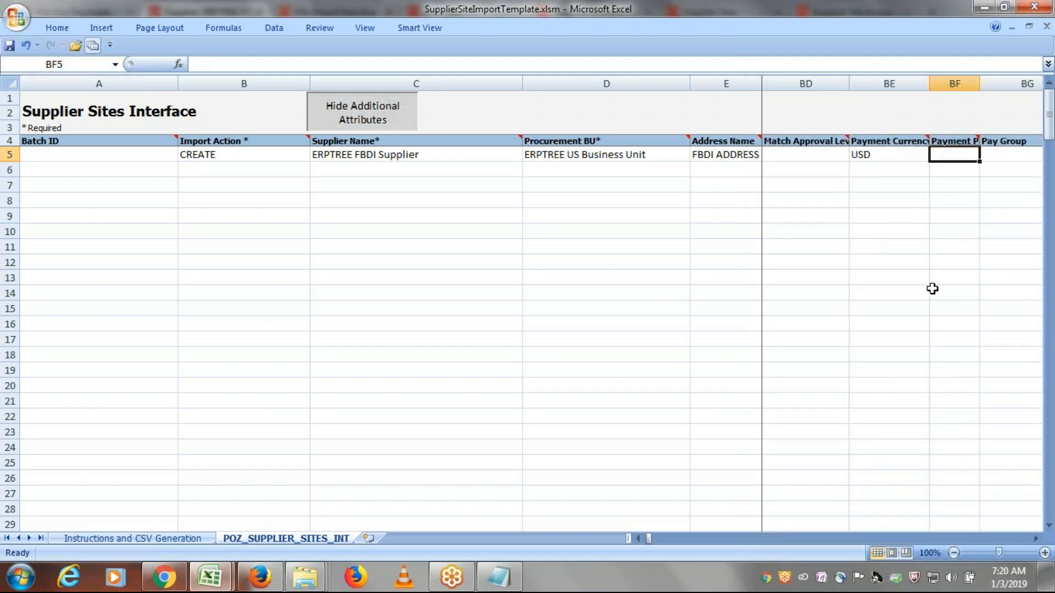
# - Clear row 5's Payment Terms value, passing over the pay group, tolerance and payment hold cells
pyautogui.press('Tab')
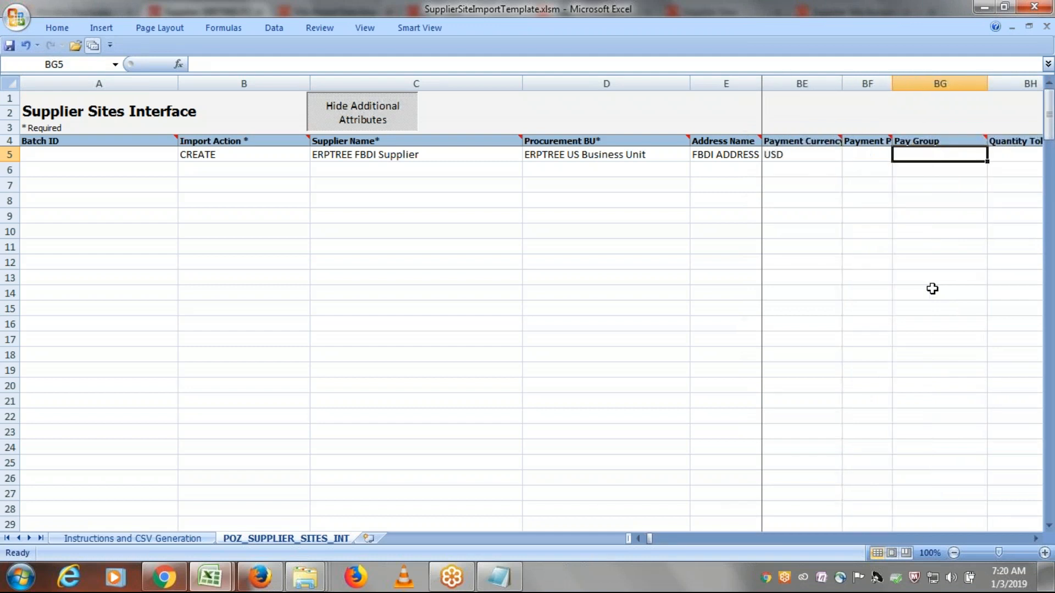
pyautogui.press('Tab')
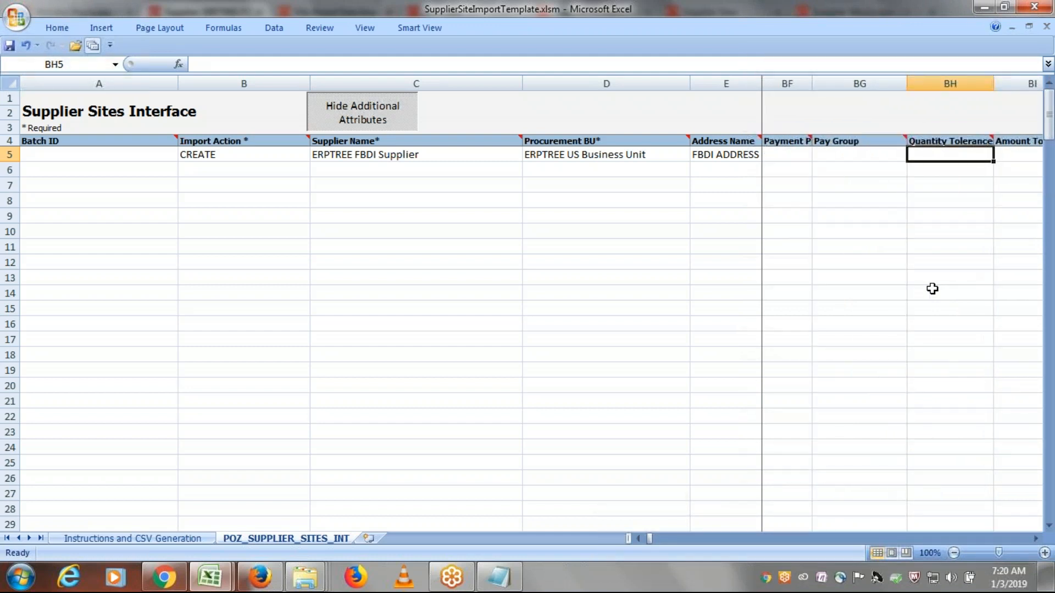
pyautogui.press('Tab')
pyautogui.press('Tab')
pyautogui.press('Tab')
pyautogui.press('Tab')
pyautogui.press('Tab')
pyautogui.press('Tab')
pyautogui.press('Tab')
pyautogui.press('Tab')
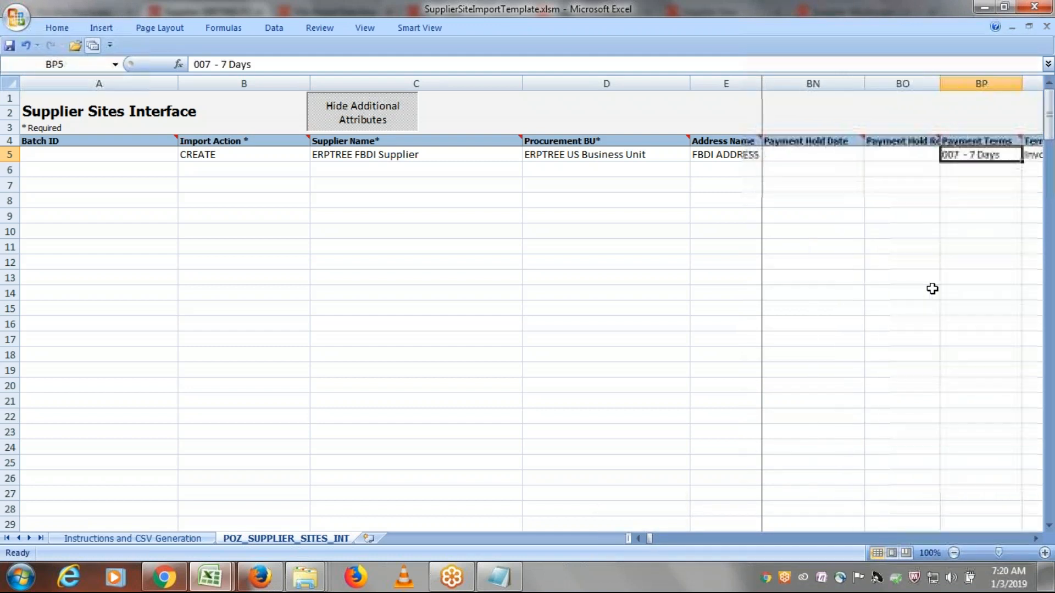
pyautogui.press('Tab')
pyautogui.hotkey('shift', 'Tab')
pyautogui.hotkey('shift', 'Tab')
pyautogui.press('Tab')
pyautogui.press('Delete')
# - Review row 5's Pay Date Basis, Bank Charge Deduction, Always Take Discount and discount exclusion cells
pyautogui.press('Tab')
pyautogui.press('Tab')
pyautogui.press('Tab')
pyautogui.press('Tab')
pyautogui.press('Tab')
pyautogui.press('Tab')
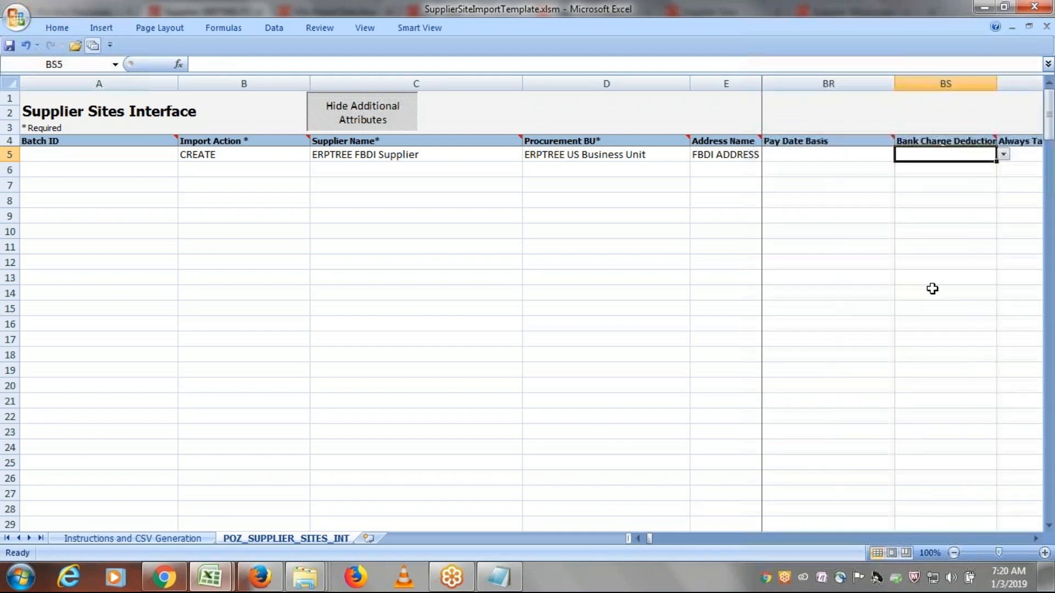
pyautogui.hotkey('shift', 'Tab')
pyautogui.hotkey('shift', 'Tab')
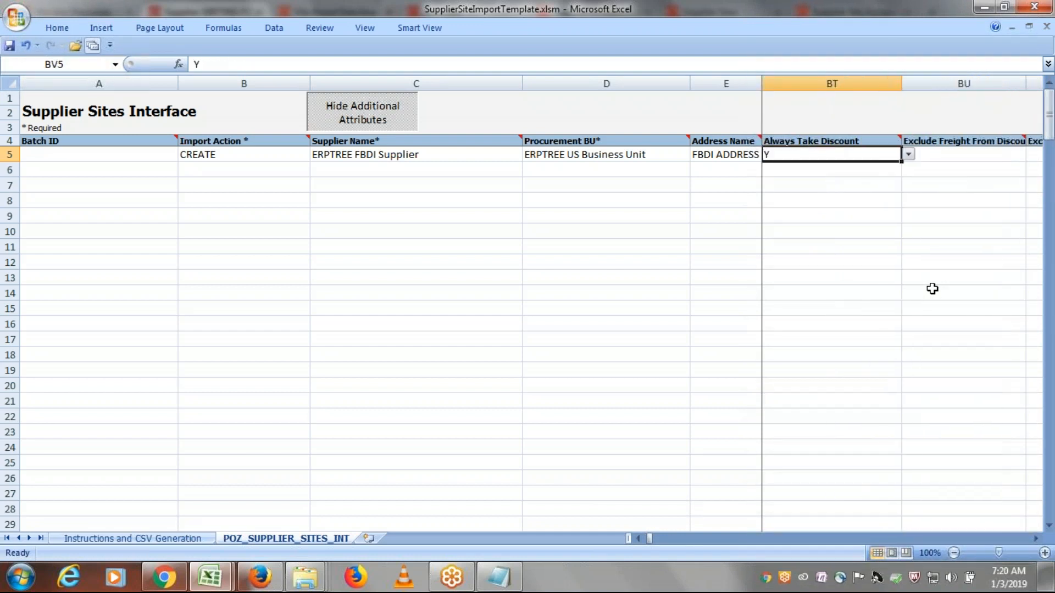
pyautogui.press('Tab')
pyautogui.press('Tab')
pyautogui.press('Tab')
pyautogui.press('Tab')
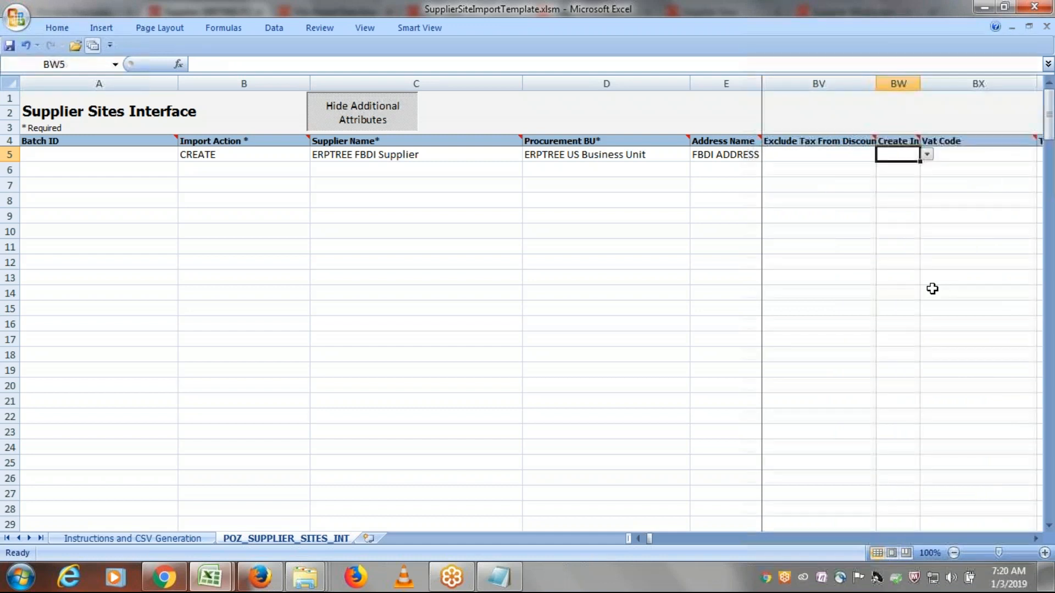
# - Review row 5's cells from Vat Code through the bank instruction, payment reason and remittance columns up to ATTRIBUTE5
pyautogui.press('Tab')
pyautogui.press('Tab')
pyautogui.press('Tab')
pyautogui.press('Tab')
pyautogui.press('Tab')
pyautogui.press('Tab')
pyautogui.press('Tab')
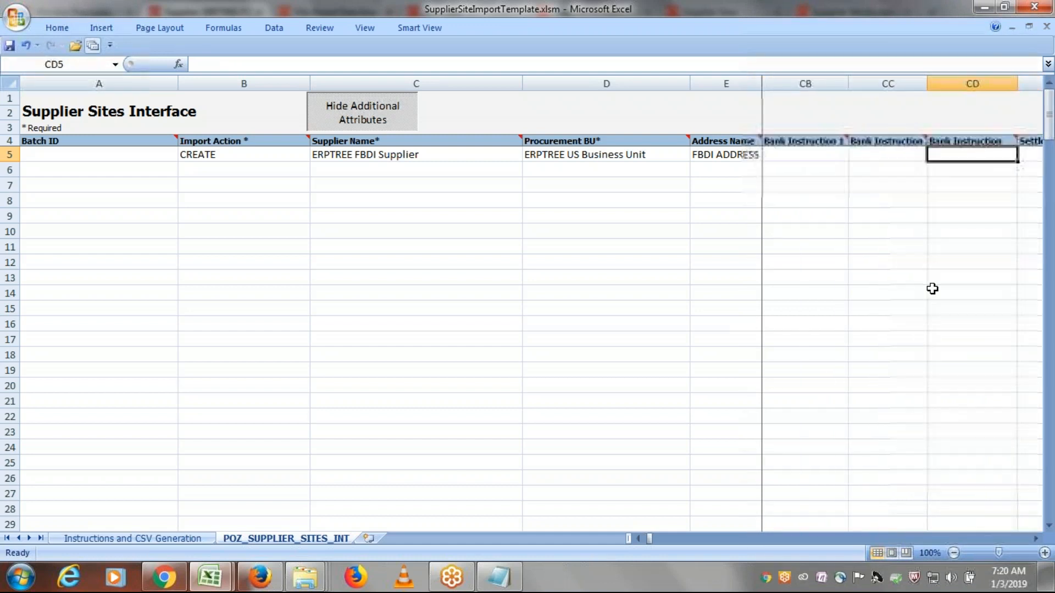
pyautogui.press('Tab')
pyautogui.press('Tab')
pyautogui.press('Tab')
pyautogui.press('Tab')
pyautogui.press('Tab')
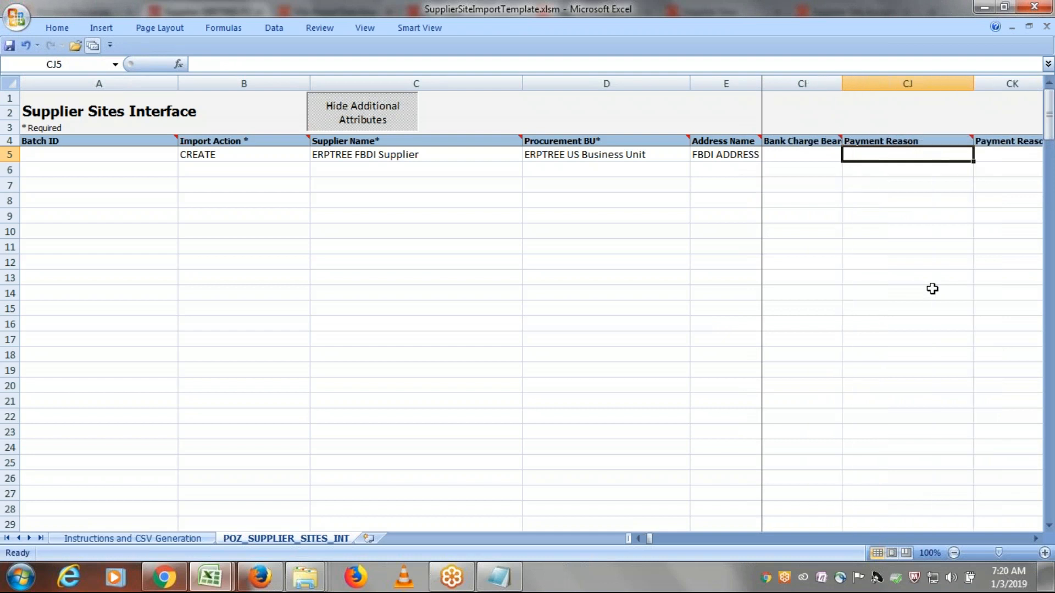
pyautogui.press('Tab')
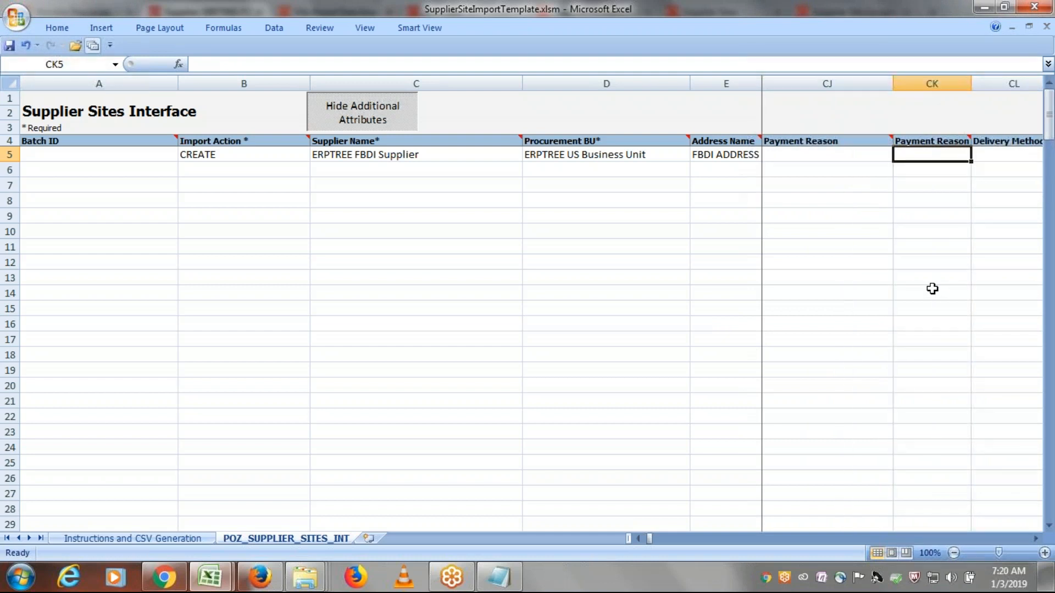
pyautogui.press('Tab')
pyautogui.press('Tab')
pyautogui.press('Tab')
pyautogui.press('Tab')
pyautogui.press('Tab')
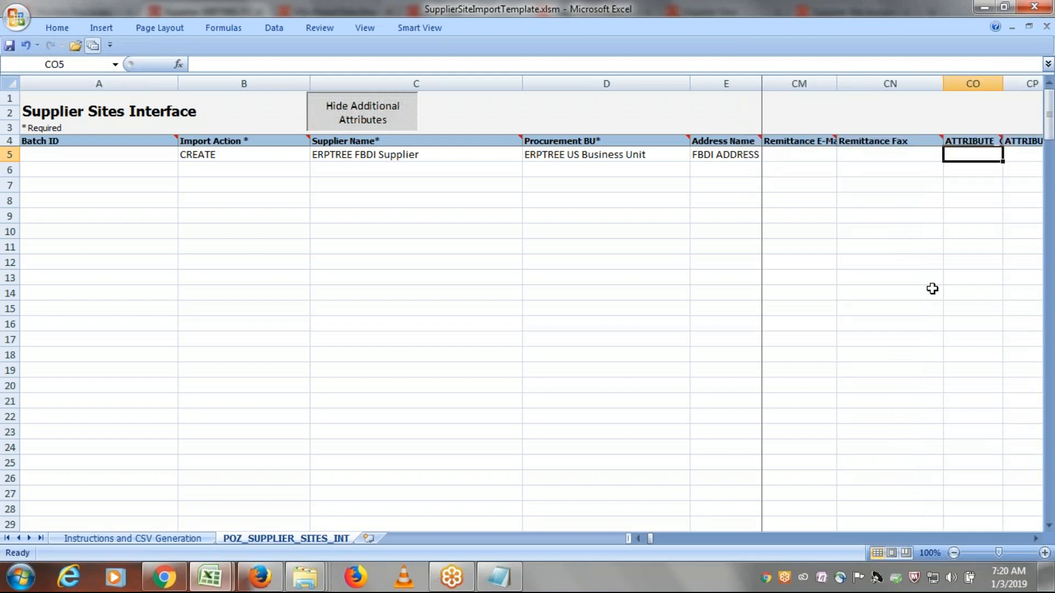
pyautogui.press('Tab')
pyautogui.press('Tab')
pyautogui.press('Tab')
pyautogui.press('Tab')
pyautogui.write('HiddenTest')
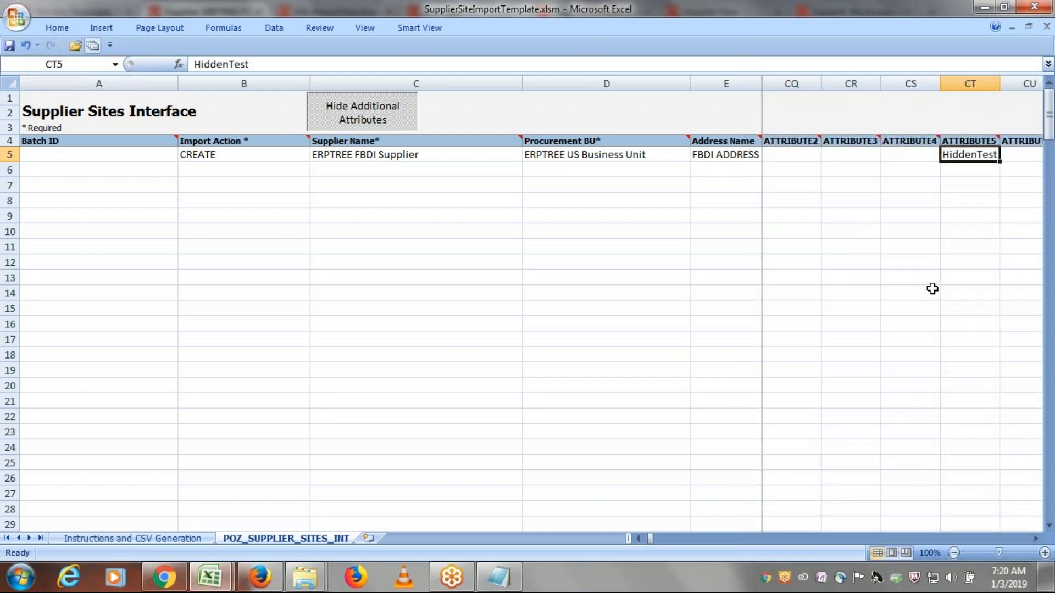
# - Check row 5's remaining attribute and global attribute cells through to the Invoice Channel column
pyautogui.press('Tab')
pyautogui.press('Tab')
pyautogui.press('Tab')
pyautogui.press('Tab')
pyautogui.press('Tab')
pyautogui.press('Tab')
pyautogui.press('Tab')
pyautogui.press('Tab')
pyautogui.press('Tab')
pyautogui.press('Tab')
pyautogui.press('Tab')
pyautogui.press('Tab')
pyautogui.press('Tab')
pyautogui.press('Tab')
pyautogui.press('Tab')
pyautogui.press('Tab')
pyautogui.press('Tab')
pyautogui.press('Tab')
pyautogui.press('Tab')
pyautogui.press('Tab')
pyautogui.press('Tab')
pyautogui.press('Tab')
pyautogui.press('Tab')
pyautogui.press('Tab')
pyautogui.press('Tab')
pyautogui.press('Tab')
pyautogui.press('Tab')
pyautogui.press('Tab')
pyautogui.press('Tab')
pyautogui.press('Tab')
pyautogui.press('Tab')
pyautogui.press('Tab')
pyautogui.press('Tab')
pyautogui.press('Tab')
pyautogui.press('Tab')
pyautogui.press('Tab')
pyautogui.press('Tab')
pyautogui.press('Tab')
pyautogui.press('Tab')
pyautogui.press('Tab')
pyautogui.press('Tab')
pyautogui.press('Tab')
pyautogui.press('Tab')
pyautogui.press('Tab')
pyautogui.press('Tab')
pyautogui.press('Tab')
pyautogui.press('Tab')
pyautogui.press('Tab')
pyautogui.press('Tab')
pyautogui.press('Tab')
pyautogui.press('Tab')
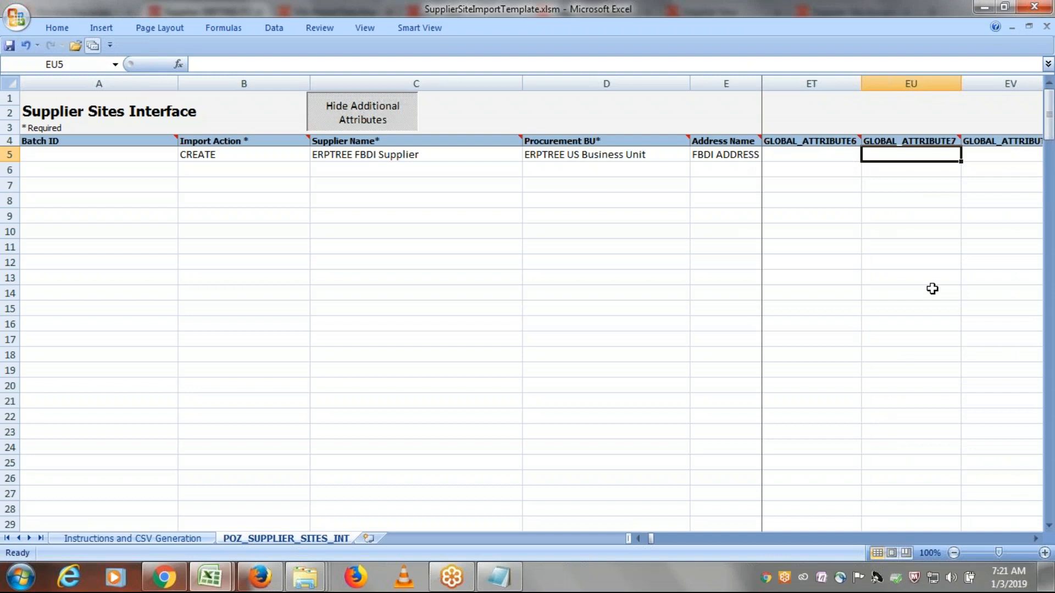
pyautogui.press('Tab')
pyautogui.press('Tab')
pyautogui.press('Tab')
pyautogui.press('Tab')
pyautogui.press('Tab')
pyautogui.press('Tab')
pyautogui.press('Tab')
pyautogui.press('Tab')
pyautogui.press('Tab')
pyautogui.press('Tab')
pyautogui.press('Tab')
pyautogui.press('Tab')
pyautogui.press('Tab')
pyautogui.press('Tab')
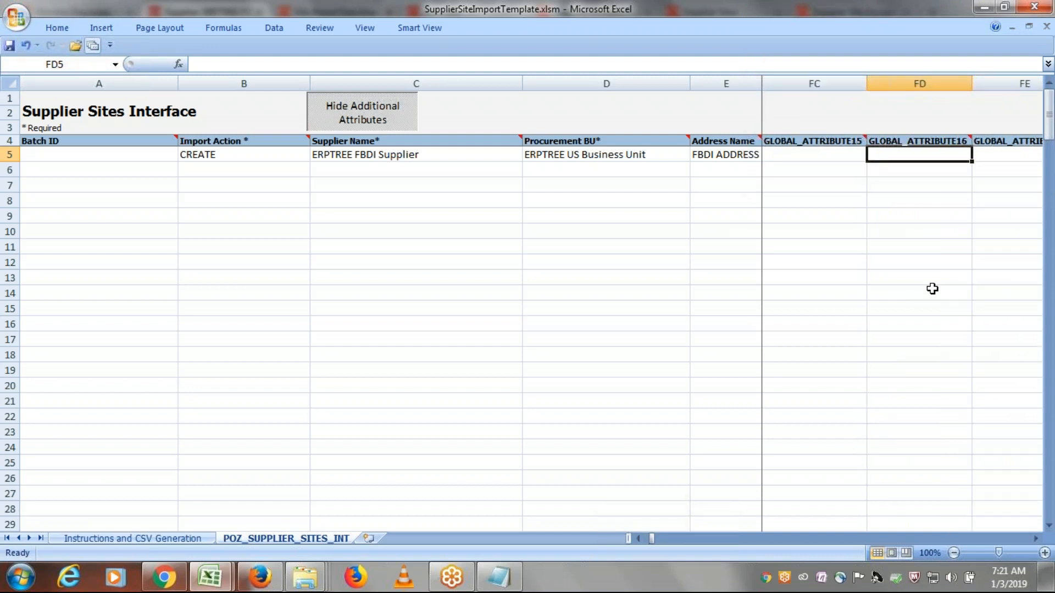
pyautogui.press('Tab')
pyautogui.press('Tab')
pyautogui.press('Tab')
pyautogui.press('Tab')
pyautogui.press('Tab')
pyautogui.press('Tab')
pyautogui.press('Tab')
pyautogui.press('Tab')
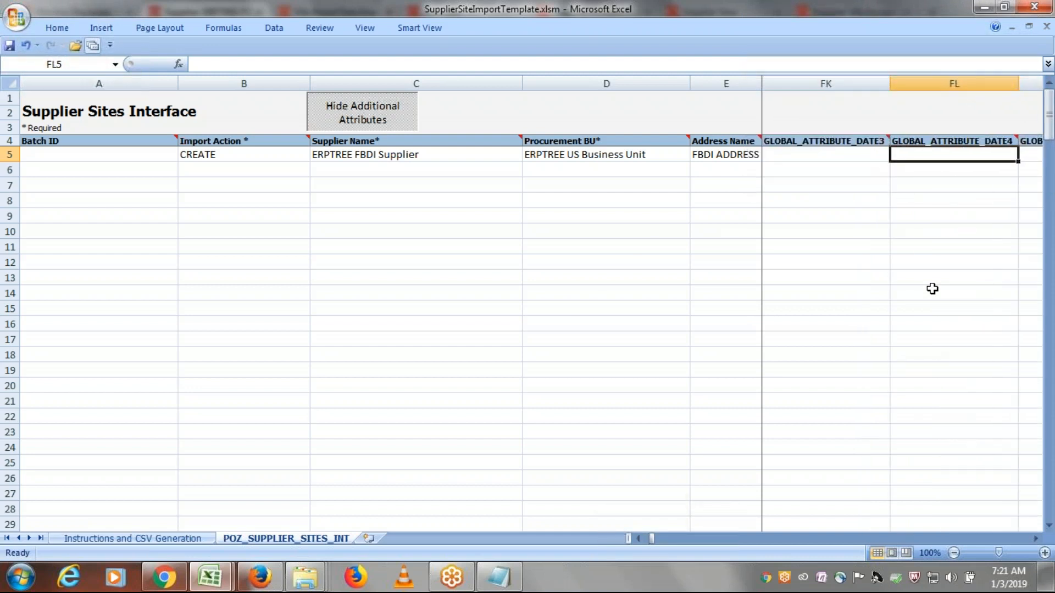
pyautogui.press('Tab')
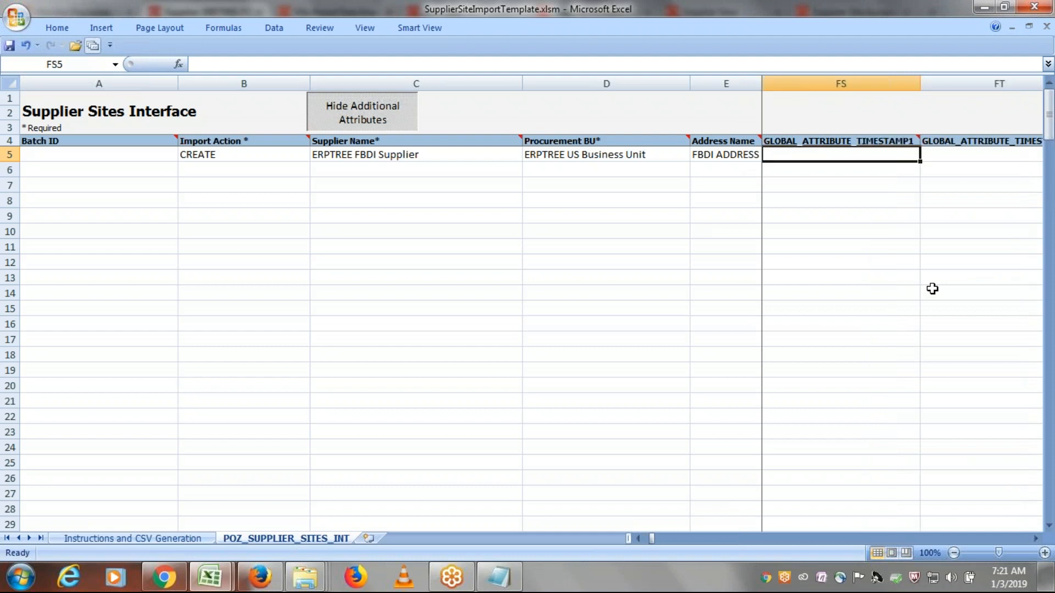
pyautogui.press('Tab')
pyautogui.press('Tab')
pyautogui.press('Tab')
pyautogui.press('Tab')
pyautogui.press('Tab')
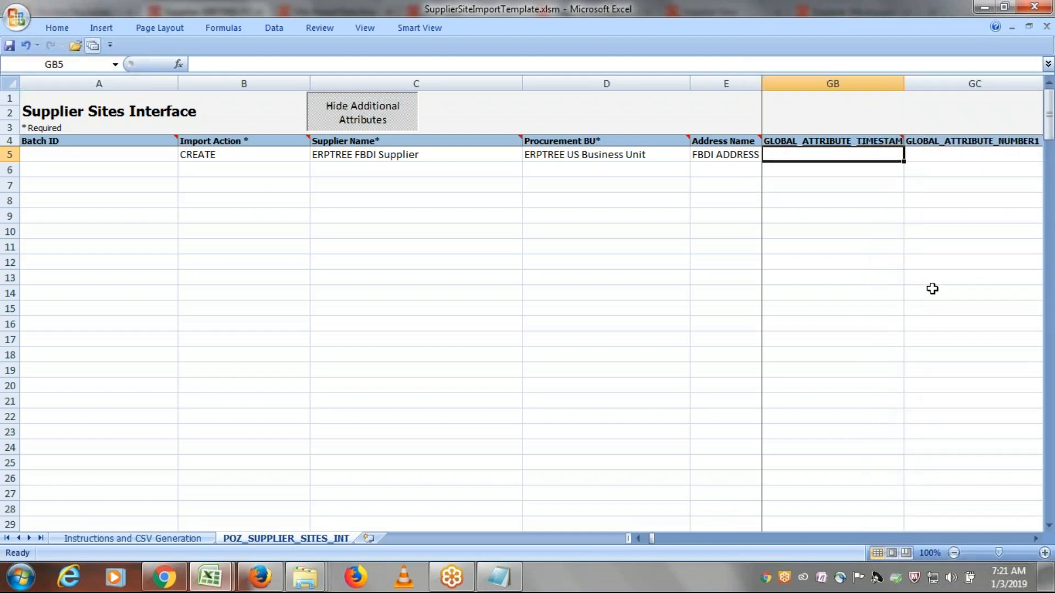
pyautogui.press('Tab')
pyautogui.press('Tab')
pyautogui.press('Tab')
pyautogui.press('Tab')
pyautogui.press('Tab')
pyautogui.press('Tab')
pyautogui.press('Tab')
pyautogui.press('Tab')
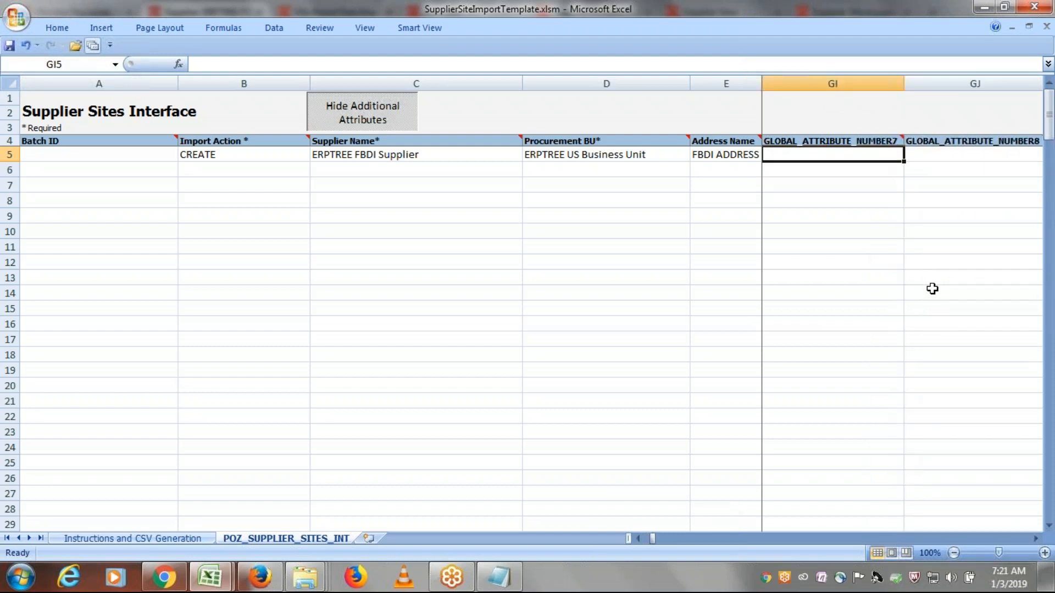
pyautogui.press('Tab')
pyautogui.press('Tab')
pyautogui.press('Tab')
pyautogui.press('Tab')
pyautogui.press('Tab')
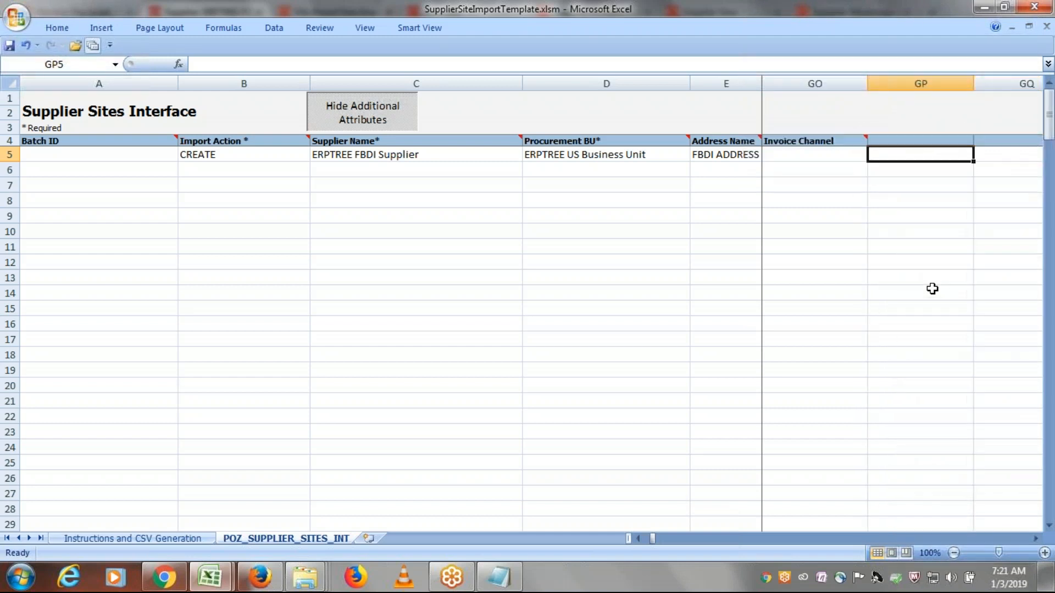
# - Recheck row 5's cells in reverse, from Invoice Channel through the attribute and discount columns to the first columns
pyautogui.hotkey('shift', 'Tab')
pyautogui.hotkey('shift', 'Tab')
pyautogui.hotkey('shift', 'Tab')
pyautogui.hotkey('shift', 'Tab')
pyautogui.hotkey('shift', 'Tab')
pyautogui.hotkey('shift', 'Tab')
pyautogui.hotkey('shift', 'Tab')
pyautogui.hotkey('shift', 'Tab')
pyautogui.hotkey('shift', 'Tab')
pyautogui.hotkey('shift', 'Tab')
pyautogui.hotkey('shift', 'Tab')
pyautogui.hotkey('shift', 'Tab')
pyautogui.hotkey('shift', 'Tab')
pyautogui.hotkey('shift', 'Tab')
pyautogui.hotkey('shift', 'Tab')
pyautogui.hotkey('shift', 'Tab')
pyautogui.hotkey('shift', 'Tab')
pyautogui.hotkey('shift', 'Tab')
pyautogui.hotkey('shift', 'Tab')
pyautogui.hotkey('shift', 'Tab')
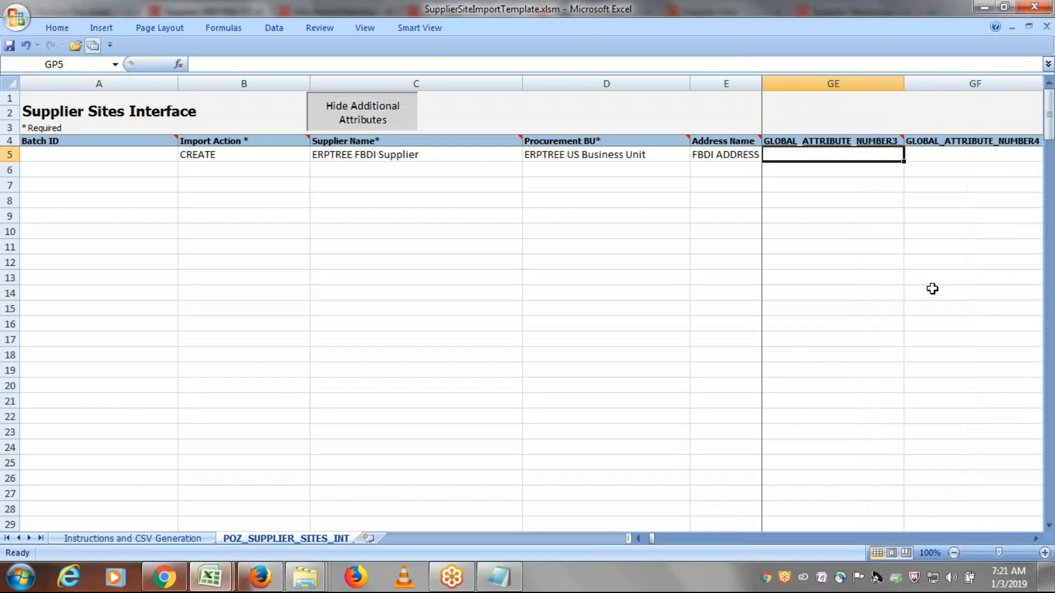
pyautogui.hotkey('shift', 'Tab')
pyautogui.hotkey('shift', 'Tab')
pyautogui.hotkey('shift', 'Tab')
pyautogui.hotkey('shift', 'Tab')
pyautogui.hotkey('shift', 'Tab')
pyautogui.hotkey('shift', 'Tab')
pyautogui.hotkey('shift', 'Tab')
pyautogui.hotkey('shift', 'Tab')
pyautogui.hotkey('shift', 'Tab')
pyautogui.hotkey('shift', 'Tab')
pyautogui.hotkey('shift', 'Tab')
pyautogui.hotkey('shift', 'Tab')
pyautogui.hotkey('shift', 'Tab')
pyautogui.hotkey('shift', 'Tab')
pyautogui.hotkey('shift', 'Tab')
pyautogui.hotkey('shift', 'Tab')
pyautogui.hotkey('shift', 'Tab')
pyautogui.hotkey('shift', 'Tab')
pyautogui.hotkey('shift', 'Tab')
pyautogui.hotkey('shift', 'Tab')
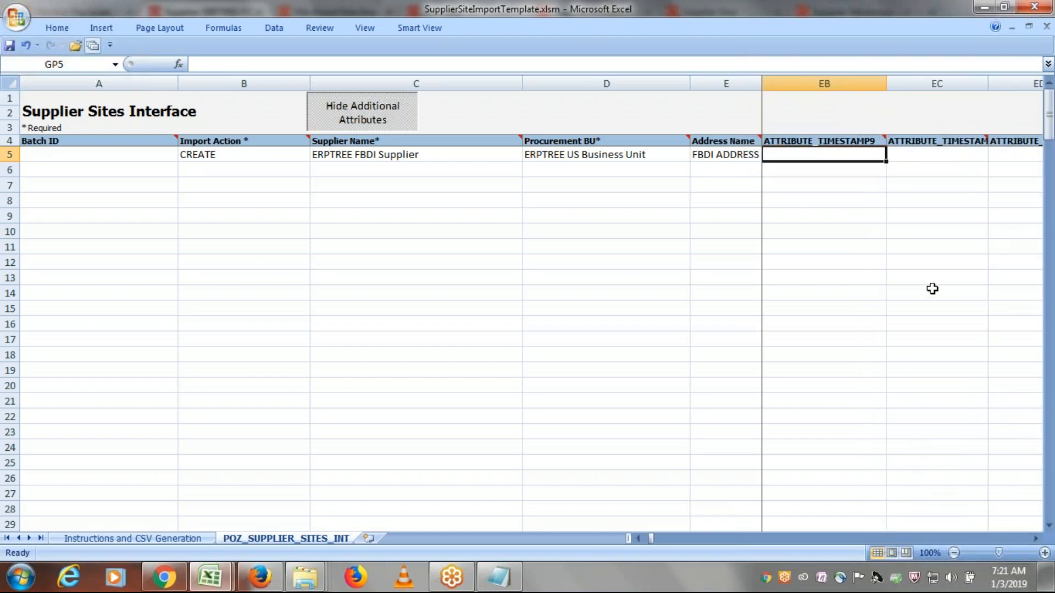
pyautogui.hotkey('shift', 'Tab')
pyautogui.hotkey('shift', 'Tab')
pyautogui.hotkey('shift', 'Tab')
pyautogui.hotkey('shift', 'Tab')
pyautogui.hotkey('shift', 'Tab')
pyautogui.hotkey('shift', 'Tab')
pyautogui.hotkey('shift', 'Tab')
pyautogui.hotkey('shift', 'Tab')
pyautogui.hotkey('shift', 'Tab')
pyautogui.hotkey('shift', 'Tab')
pyautogui.hotkey('shift', 'Tab')
pyautogui.hotkey('shift', 'Tab')
pyautogui.hotkey('shift', 'Tab')
pyautogui.hotkey('shift', 'Tab')
pyautogui.hotkey('shift', 'Tab')
pyautogui.hotkey('shift', 'Tab')
pyautogui.hotkey('shift', 'Tab')
pyautogui.hotkey('shift', 'Tab')
pyautogui.hotkey('shift', 'Tab')
pyautogui.hotkey('shift', 'Tab')
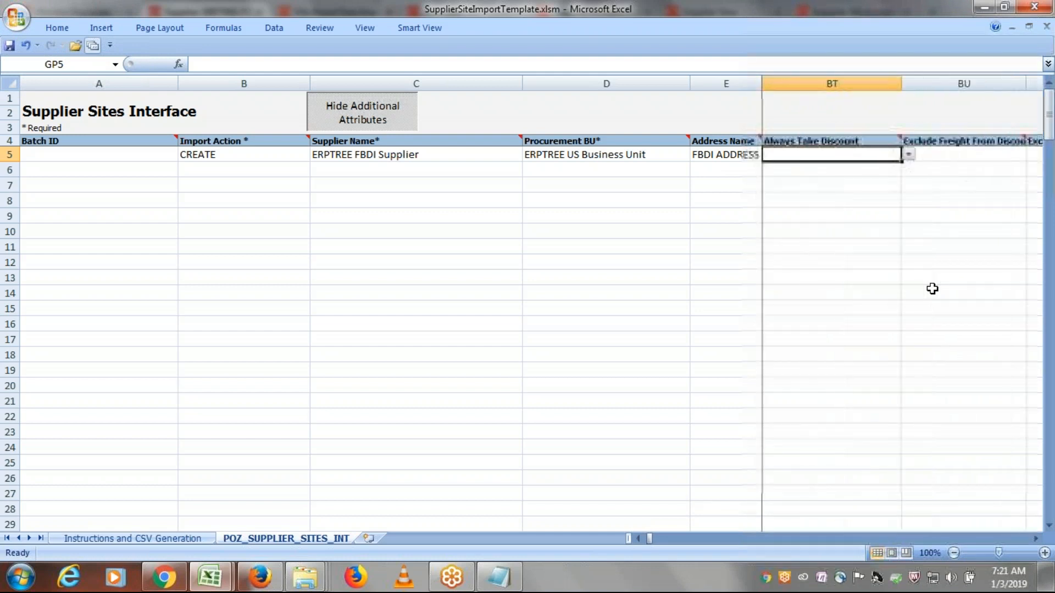
pyautogui.hotkey('shift', 'Tab')
pyautogui.hotkey('shift', 'Tab')
pyautogui.hotkey('shift', 'Tab')
pyautogui.hotkey('shift', 'Tab')
pyautogui.hotkey('shift', 'Tab')
pyautogui.hotkey('shift', 'Tab')
pyautogui.hotkey('shift', 'Tab')
pyautogui.hotkey('shift', 'Tab')
pyautogui.hotkey('shift', 'Tab')
pyautogui.hotkey('shift', 'Tab')
pyautogui.hotkey('shift', 'Tab')
pyautogui.hotkey('shift', 'Tab')
pyautogui.hotkey('shift', 'Tab')
pyautogui.hotkey('shift', 'Tab')
pyautogui.hotkey('shift', 'Tab')
pyautogui.hotkey('shift', 'Tab')
pyautogui.hotkey('shift', 'Tab')
pyautogui.hotkey('shift', 'Tab')
pyautogui.hotkey('shift', 'Tab')
pyautogui.hotkey('shift', 'Tab')
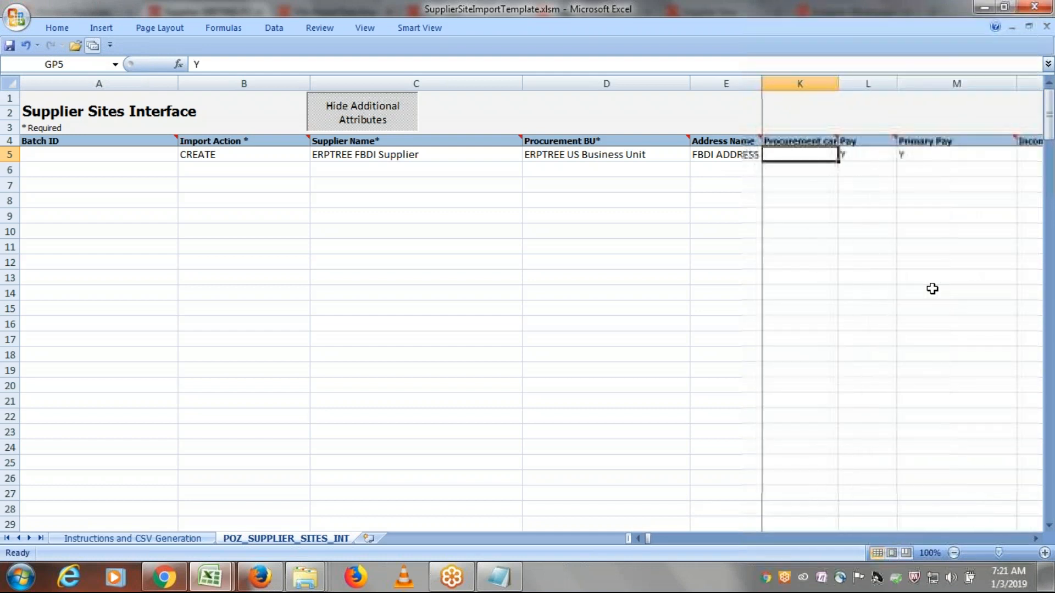
# - Recheck row 5's cells from Procurement BU through the site, purpose and alternate site columns to Customer Number
pyautogui.press('Tab')
pyautogui.press('Tab')
pyautogui.press('Tab')
pyautogui.press('Tab')
pyautogui.press('Tab')
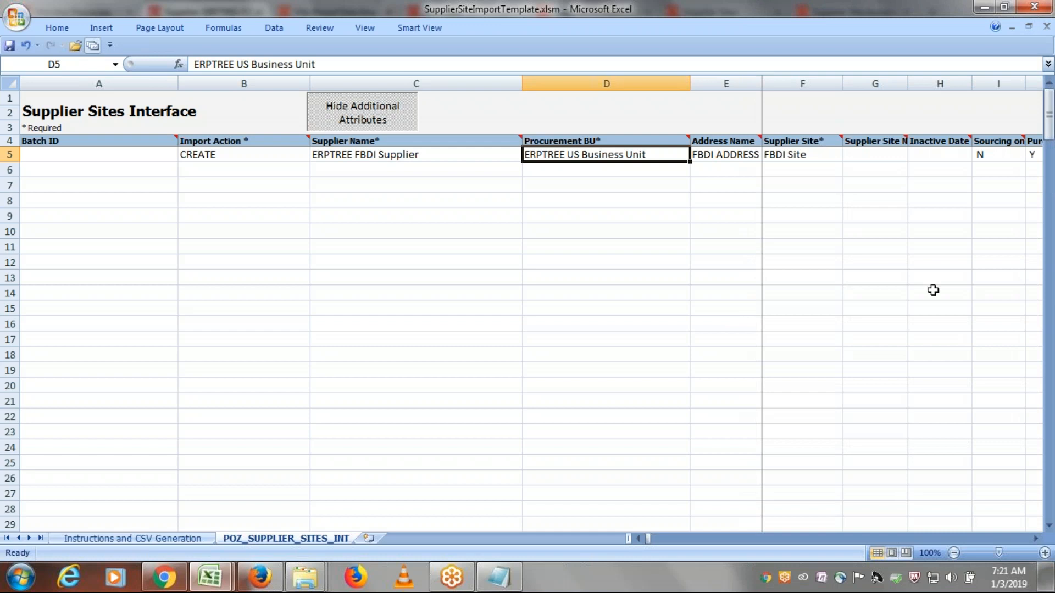
pyautogui.press('Tab')
pyautogui.press('Tab')
pyautogui.press('Tab')
pyautogui.press('Tab')
pyautogui.press('Tab')
pyautogui.press('Tab')
pyautogui.press('Tab')
pyautogui.press('Tab')
pyautogui.press('Tab')
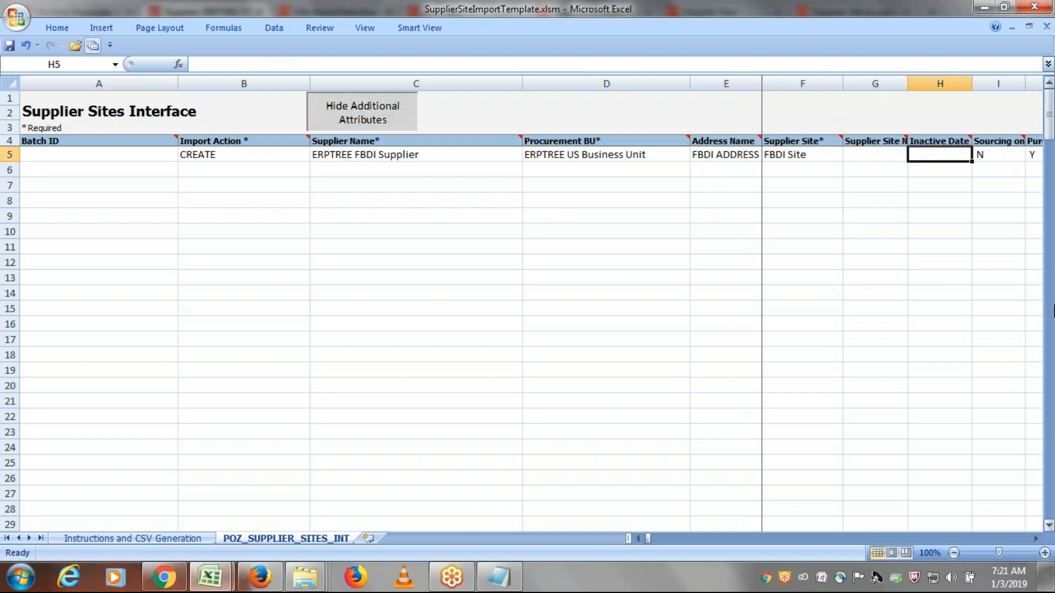
pyautogui.press('Tab')
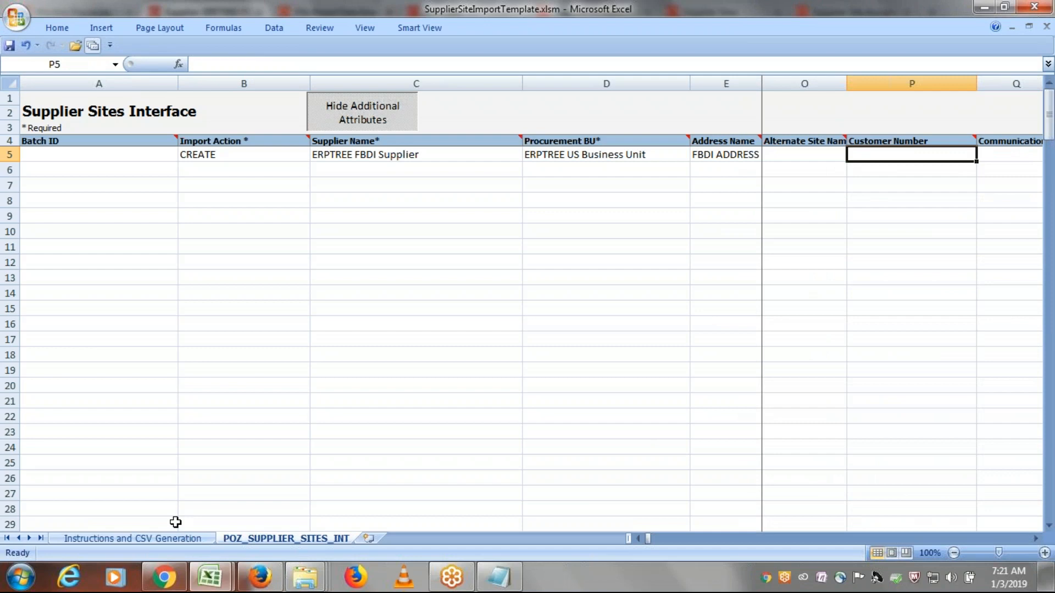
# - Save the template and generate PozSupplierSitesInt.zip and PozSupplierSitesInt.csv in the ERPTREE FBDI Templates folder
pyautogui.hotkey('ctrl', 's')
pyautogui.click(496, 328)
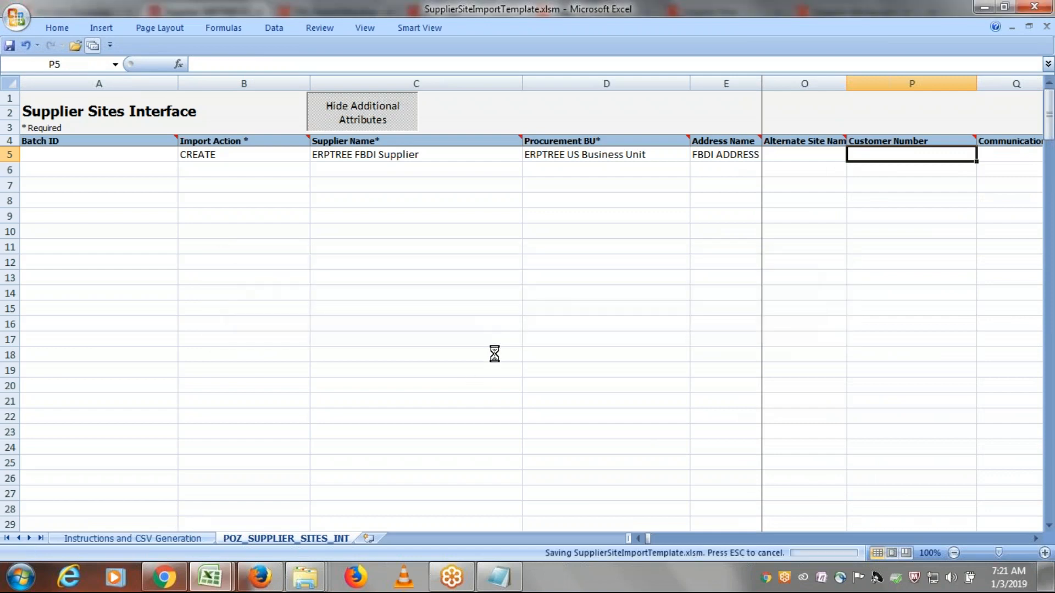
pyautogui.click(141, 541)
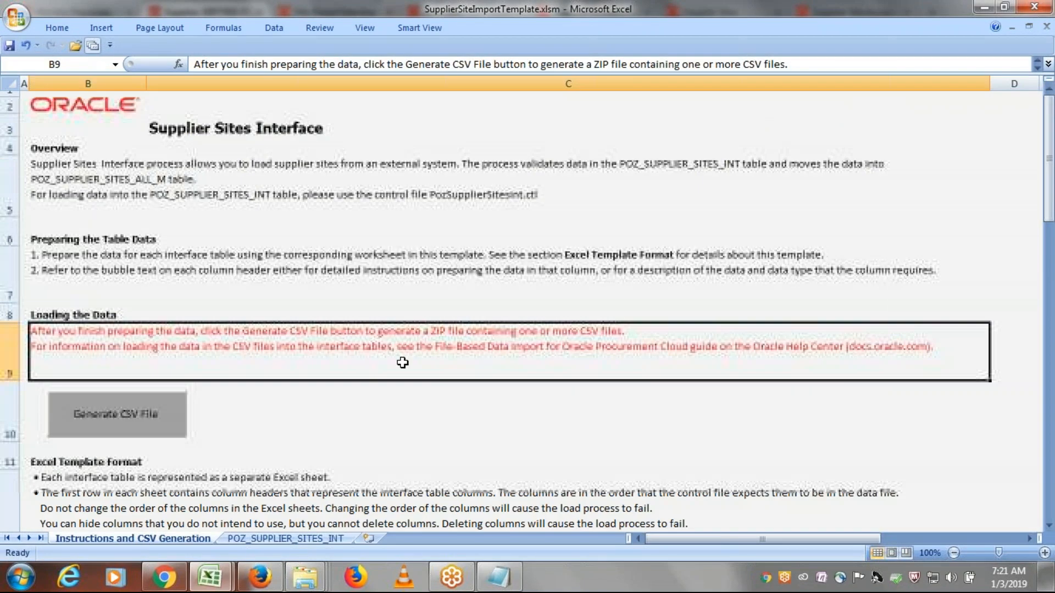
pyautogui.click(123, 421)
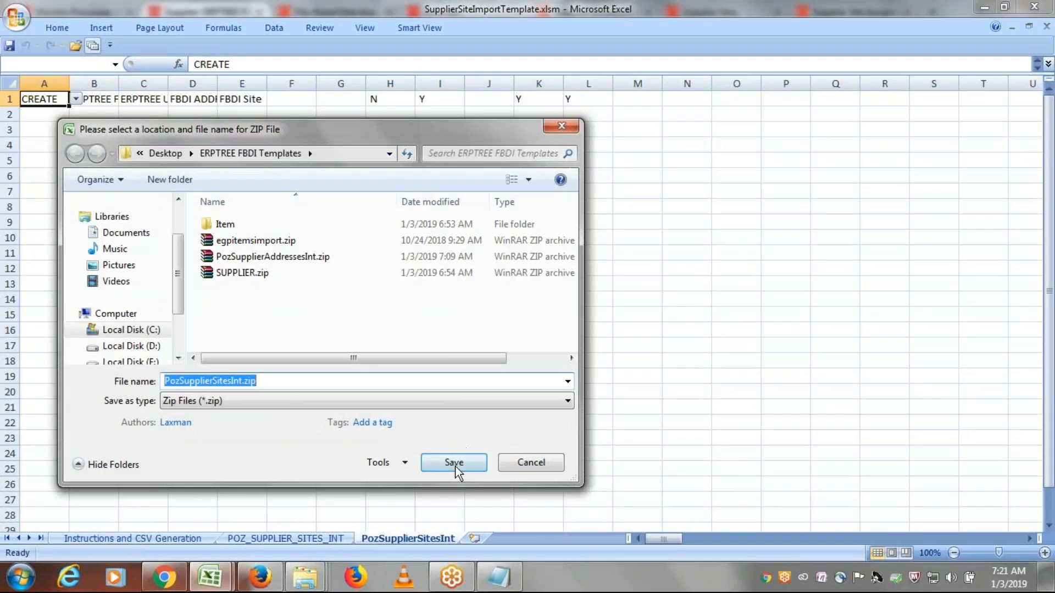
pyautogui.click(454, 462)
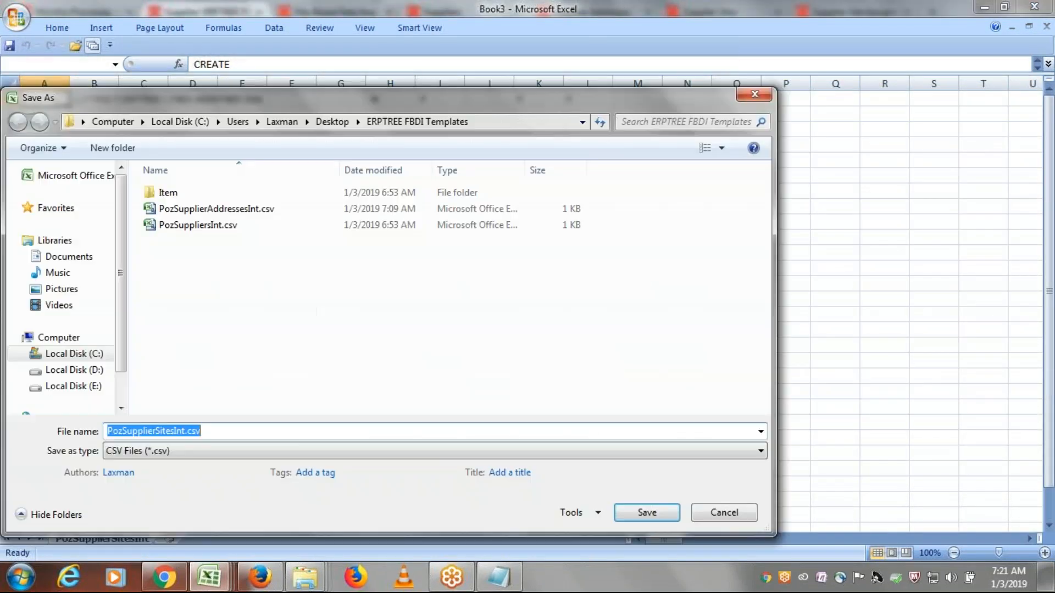
pyautogui.click(640, 512)
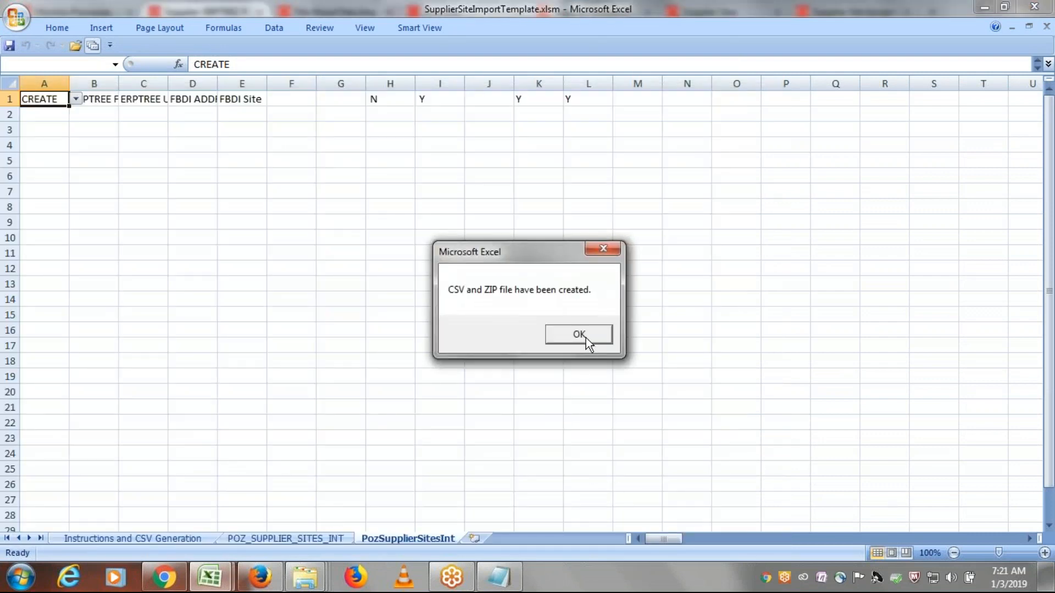
pyautogui.click(583, 337)
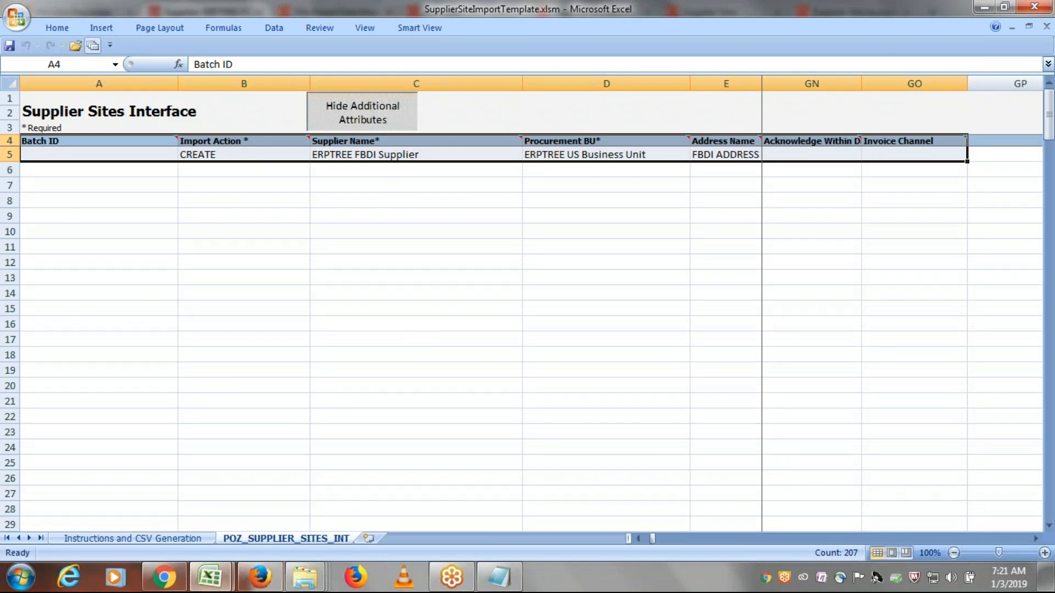
# - Switch to the Oracle Applications session in Firefox and reopen the Scheduled Processes work area
pyautogui.click(260, 582)
pyautogui.click(74, 13)
pyautogui.click(21, 76)
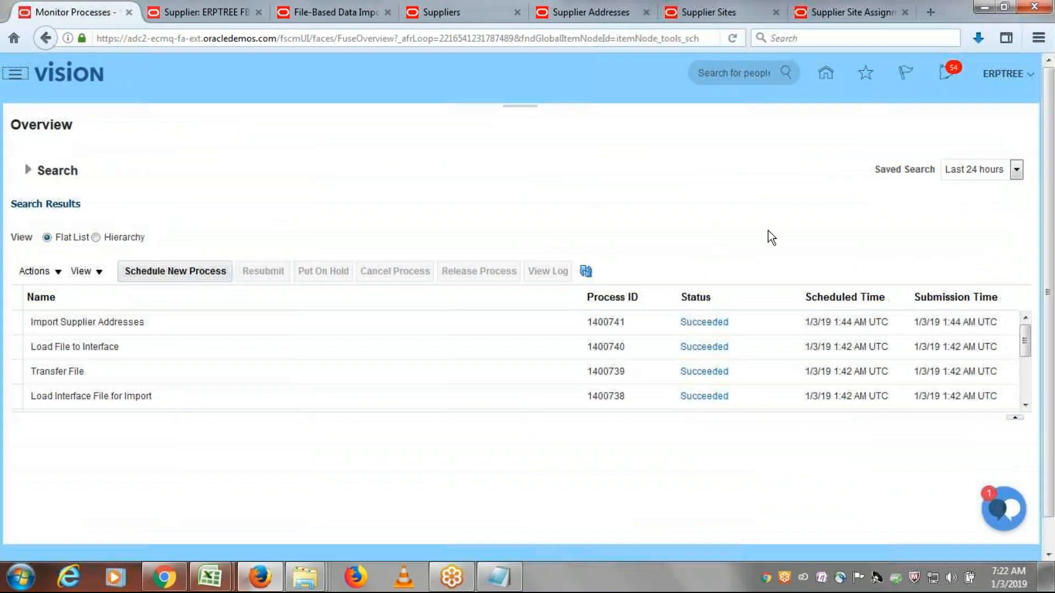
pyautogui.scroll(-5, 788, 235)
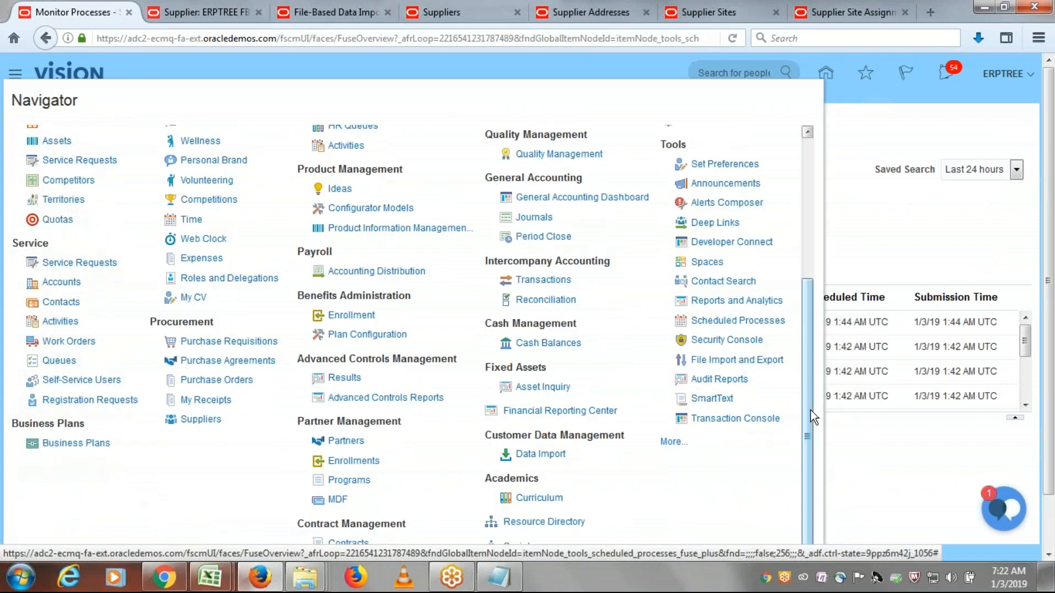
pyautogui.click(738, 324)
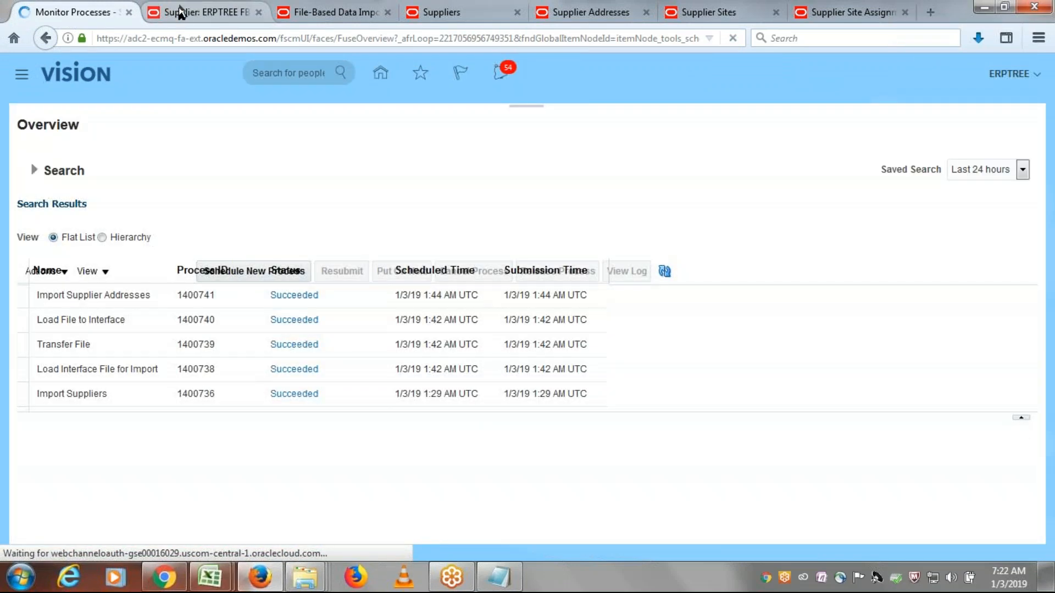
# - Cancel editing of ERPTREE FBDI Supplier and review its profile, addresses and sites
pyautogui.click(183, 11)
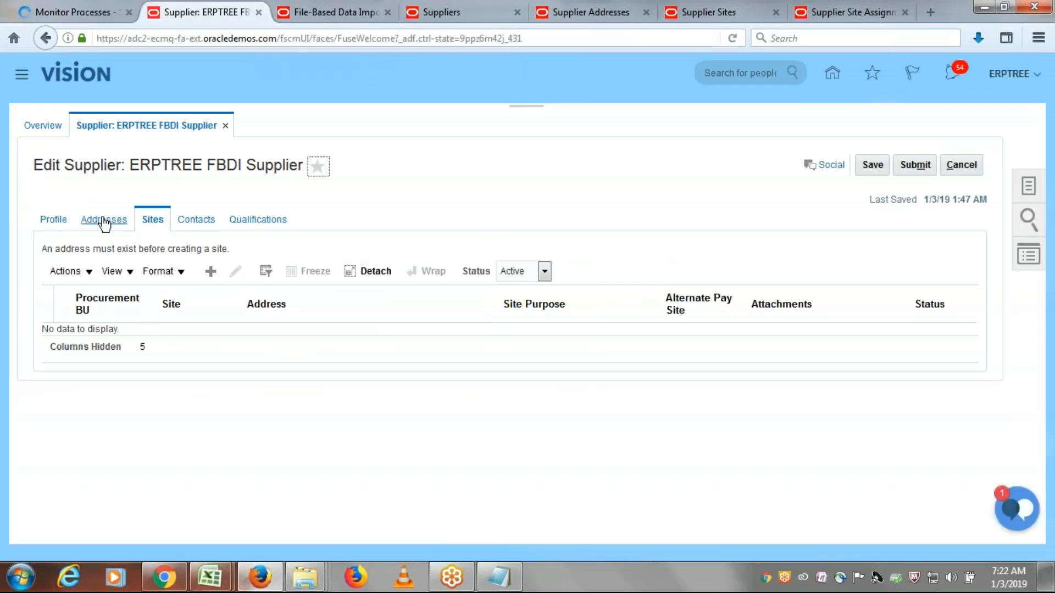
pyautogui.click(962, 166)
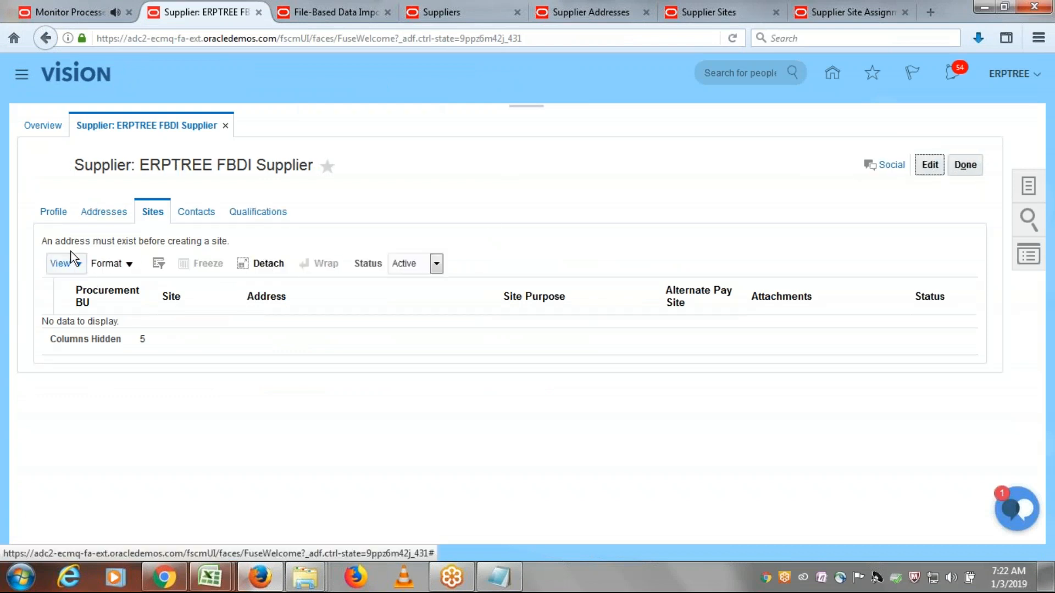
pyautogui.click(55, 212)
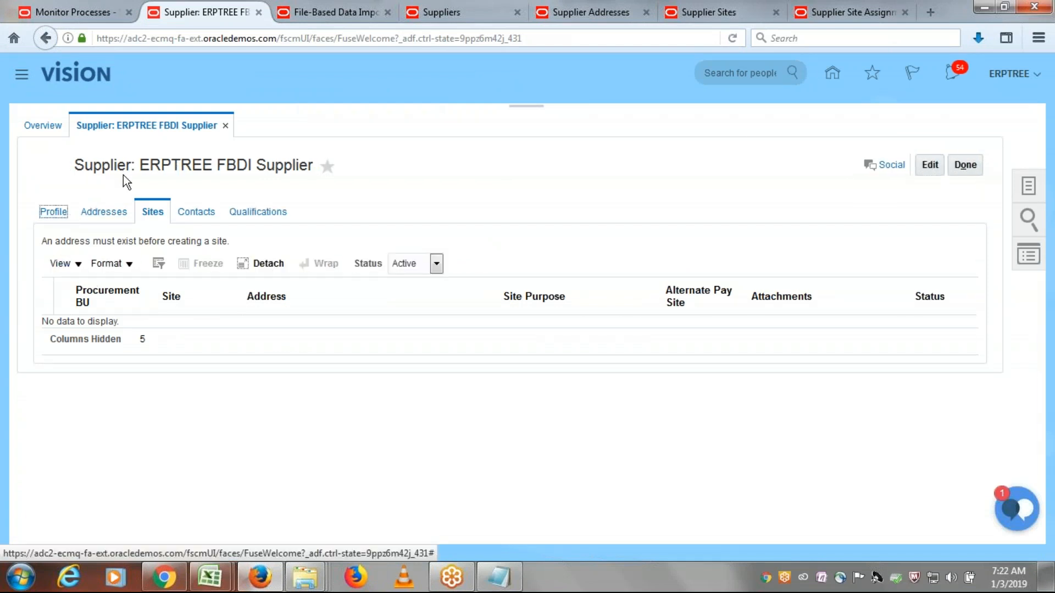
pyautogui.click(100, 212)
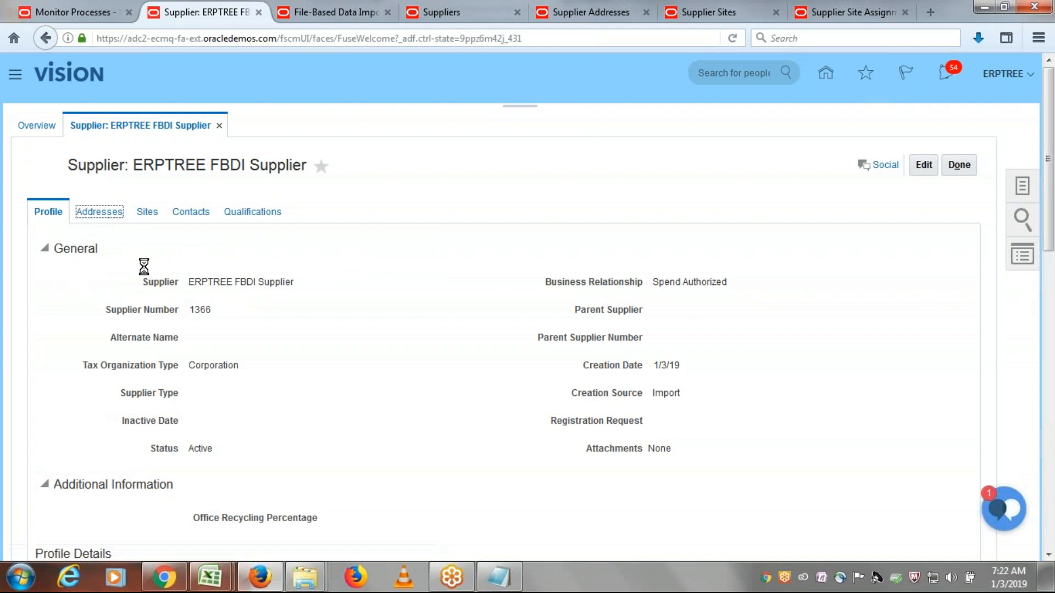
pyautogui.click(152, 214)
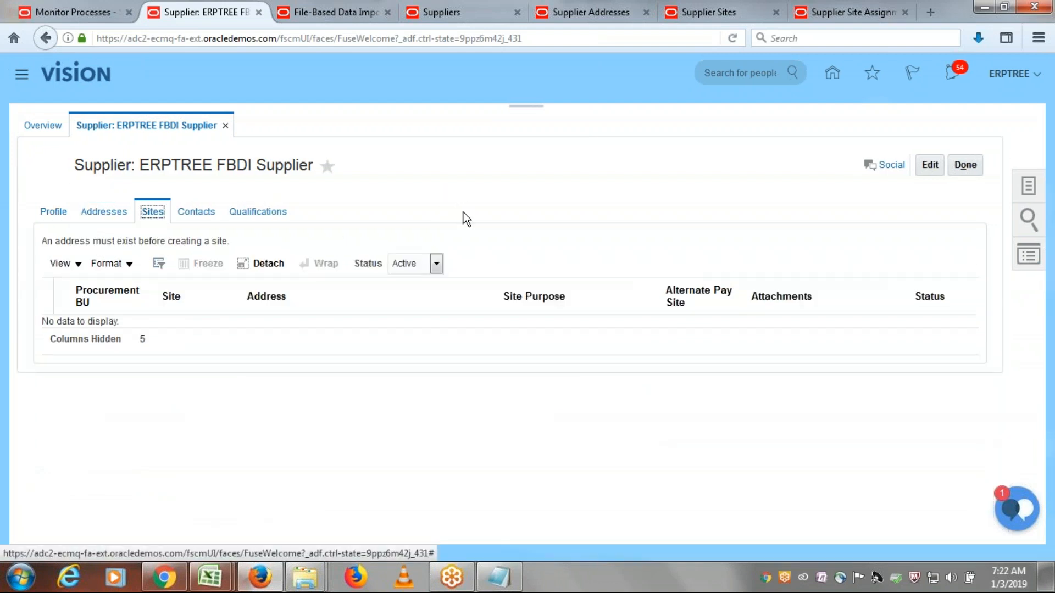
# - Start scheduling a new process, searching for "Load Interface" and choosing Load Interface File for Import as the job
pyautogui.click(90, 7)
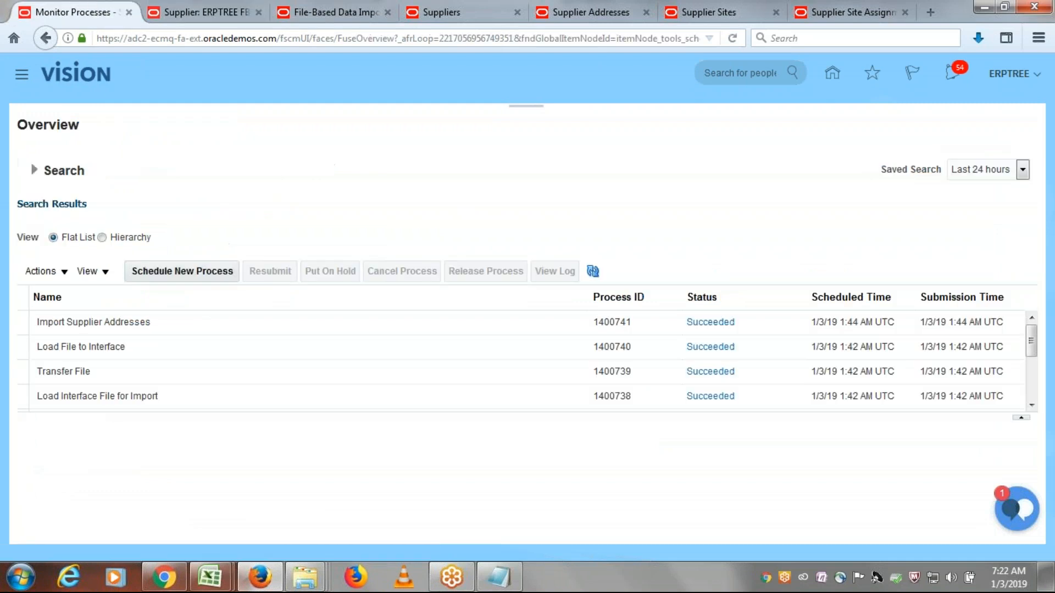
pyautogui.click(179, 268)
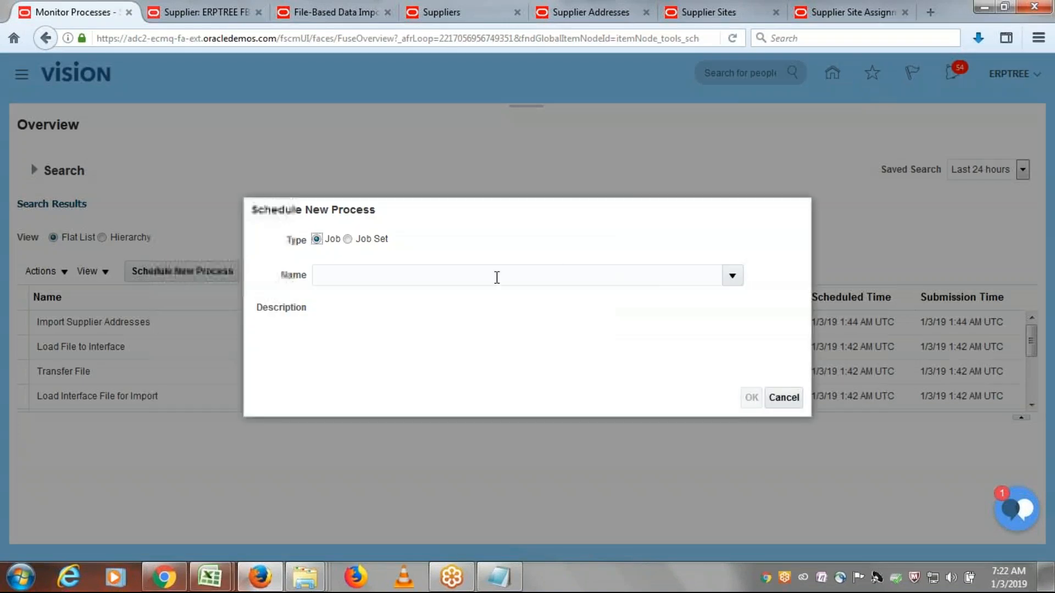
pyautogui.click(496, 277)
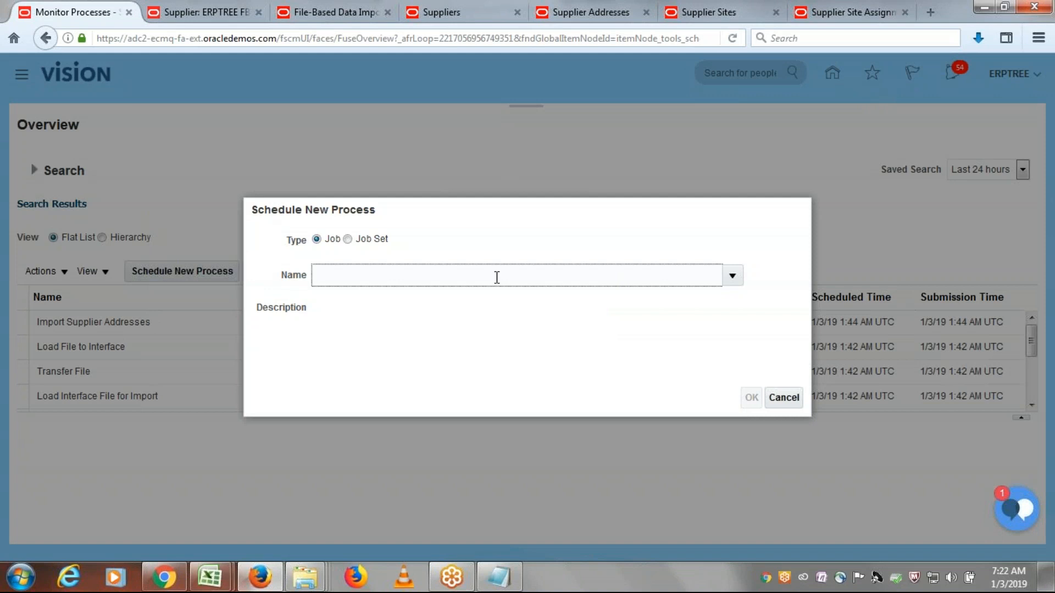
pyautogui.write('oad Interface')
pyautogui.press('Tab')
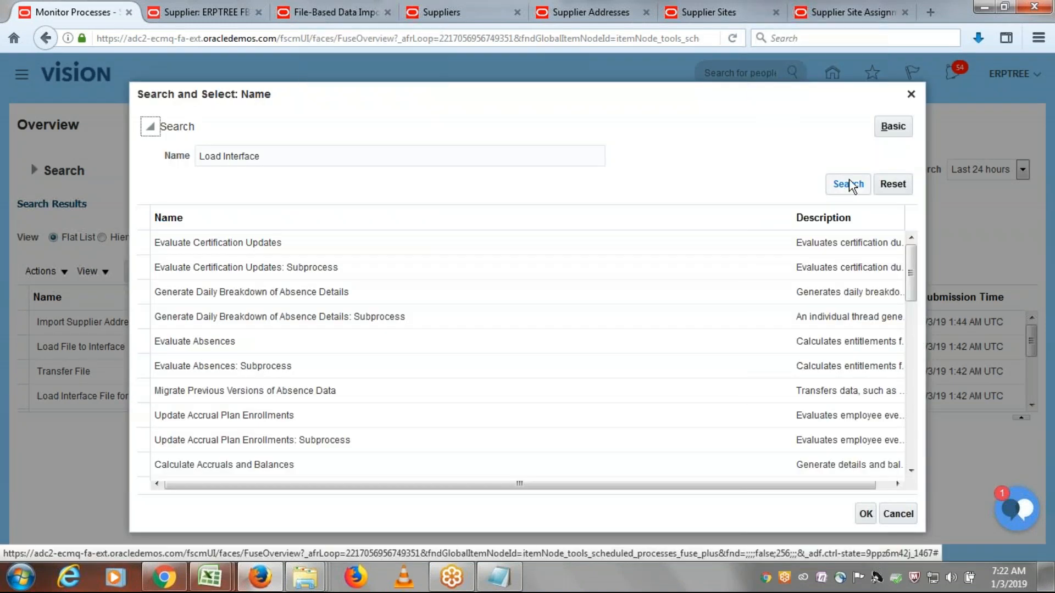
pyautogui.click(850, 185)
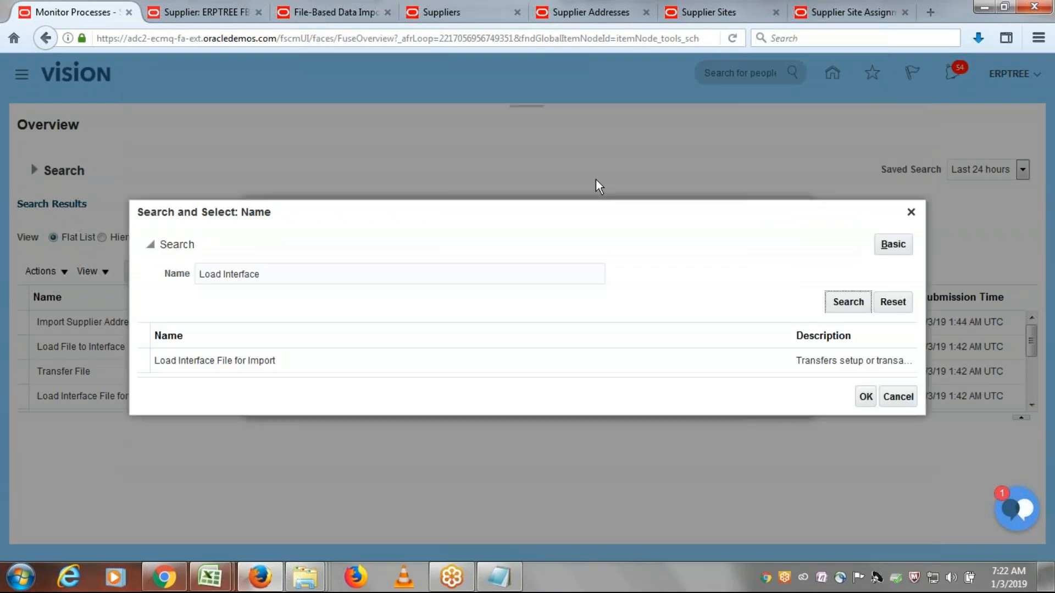
pyautogui.click(538, 359)
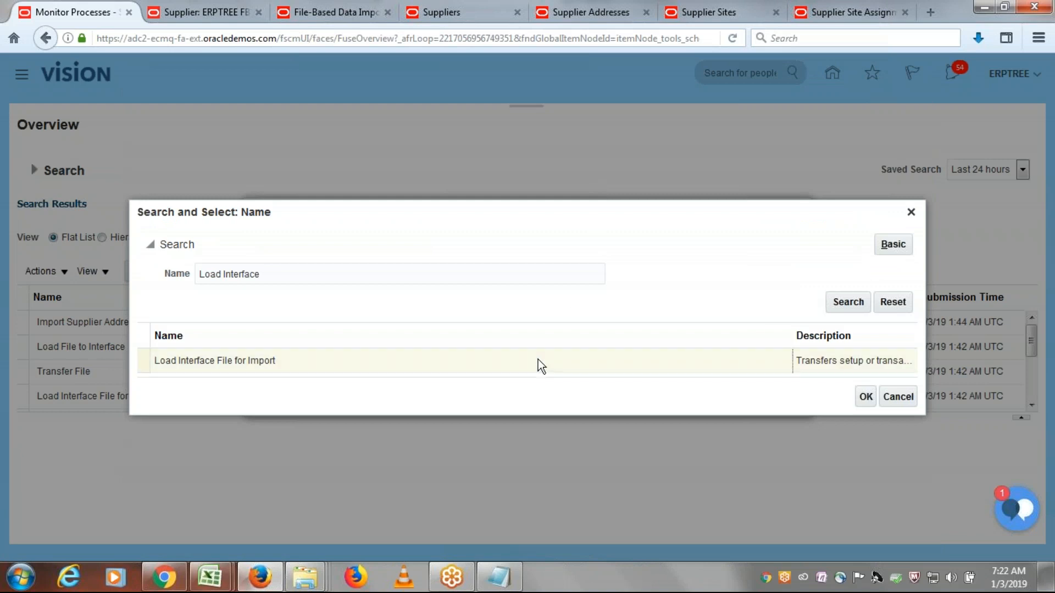
pyautogui.click(867, 396)
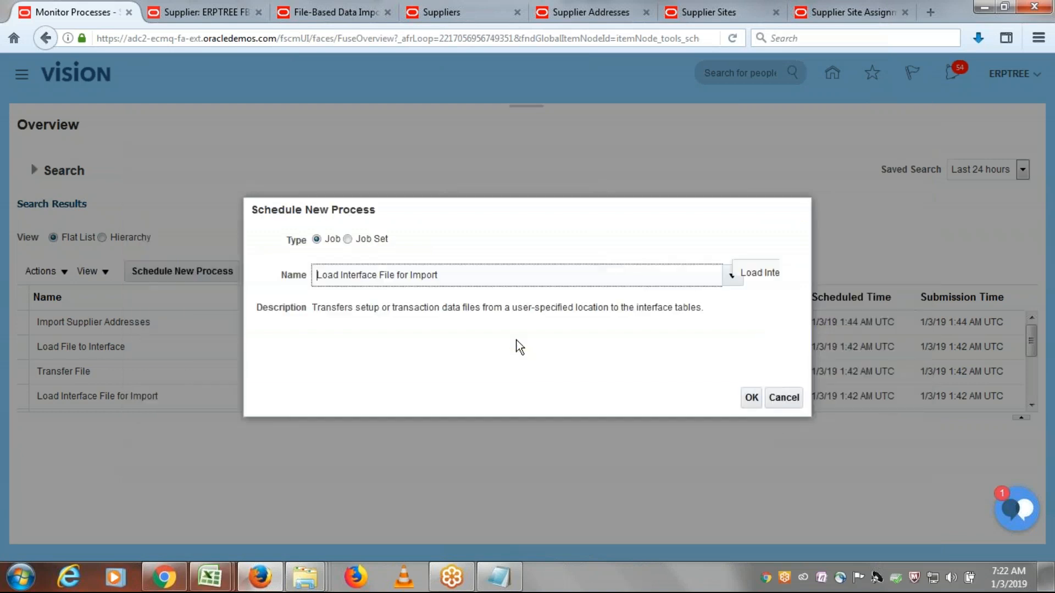
pyautogui.click(753, 395)
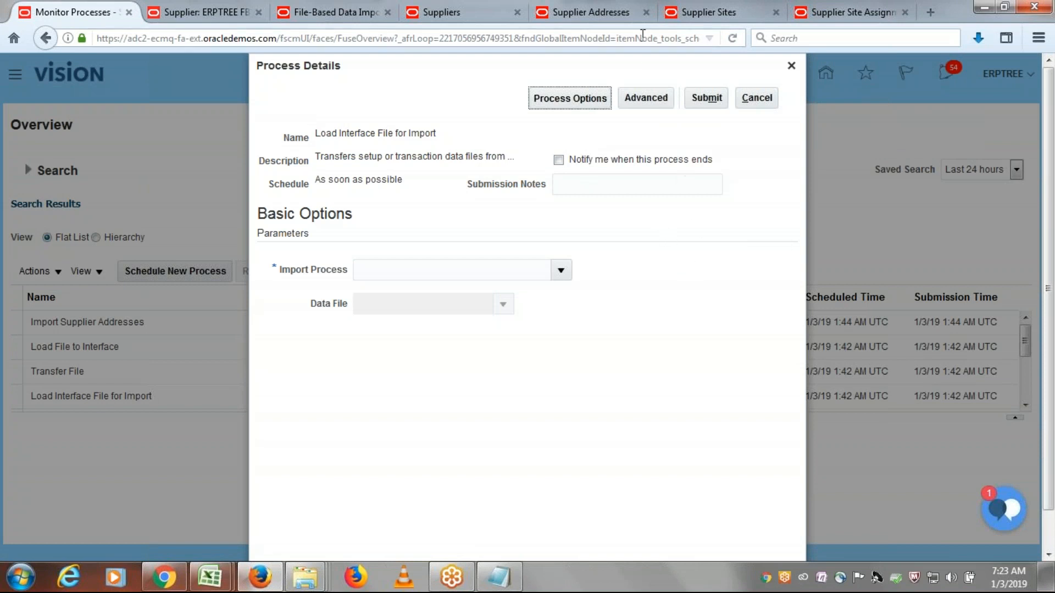
# - Look up the scheduled process name in the Supplier Sites documentation and return to the process details
pyautogui.click(698, 11)
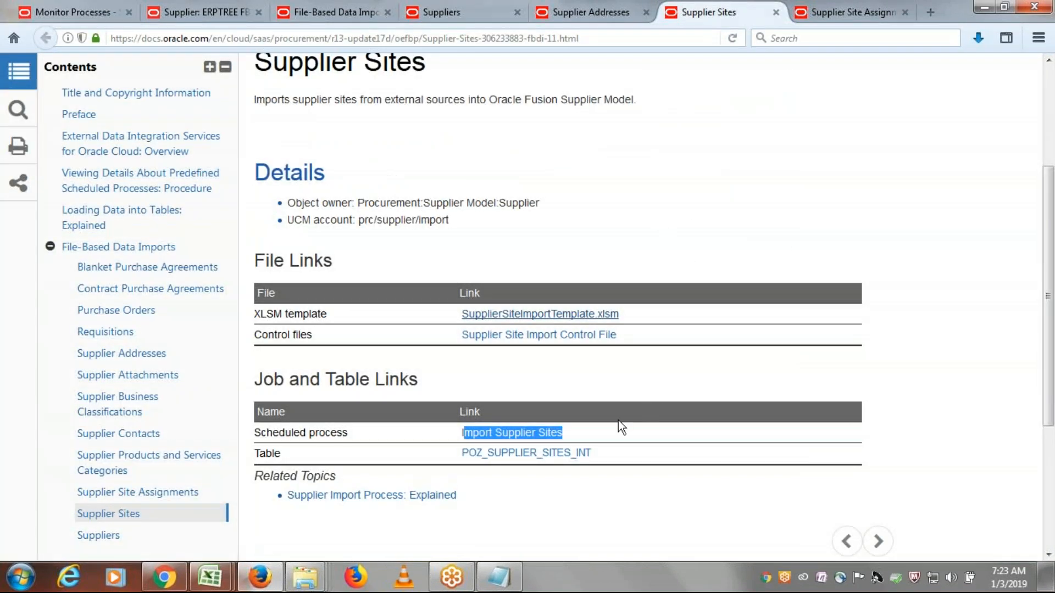
pyautogui.click(605, 432)
pyautogui.moveTo(569, 431); pyautogui.dragTo(450, 432)
pyautogui.hotkey('alt', 'Tab')
pyautogui.hotkey('alt', 'Tab')
pyautogui.hotkey('alt', 'Tab')
pyautogui.hotkey('ctrl', 'a')
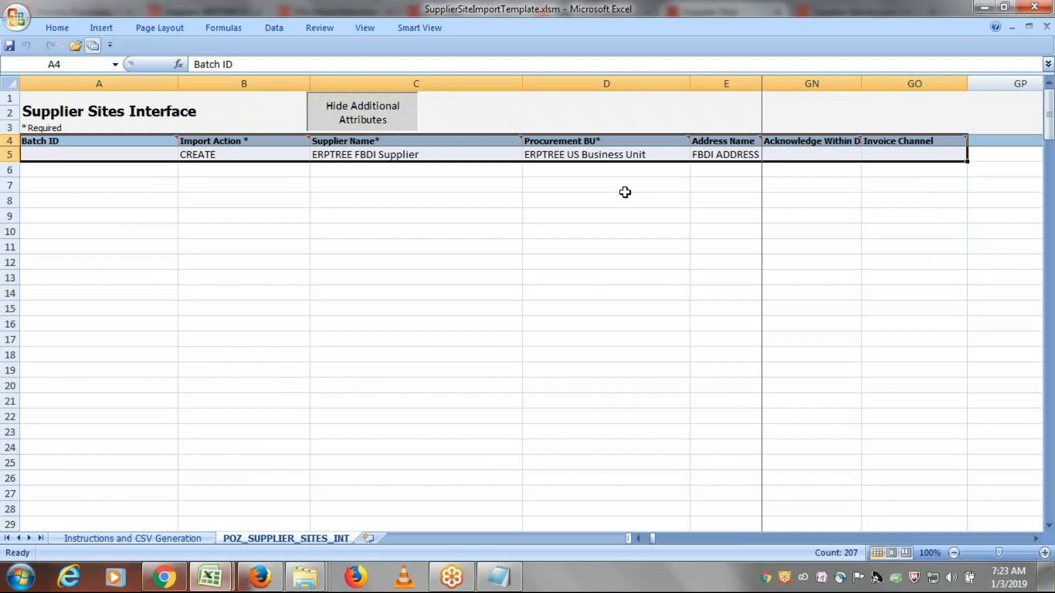
pyautogui.click(258, 578)
pyautogui.click(121, 16)
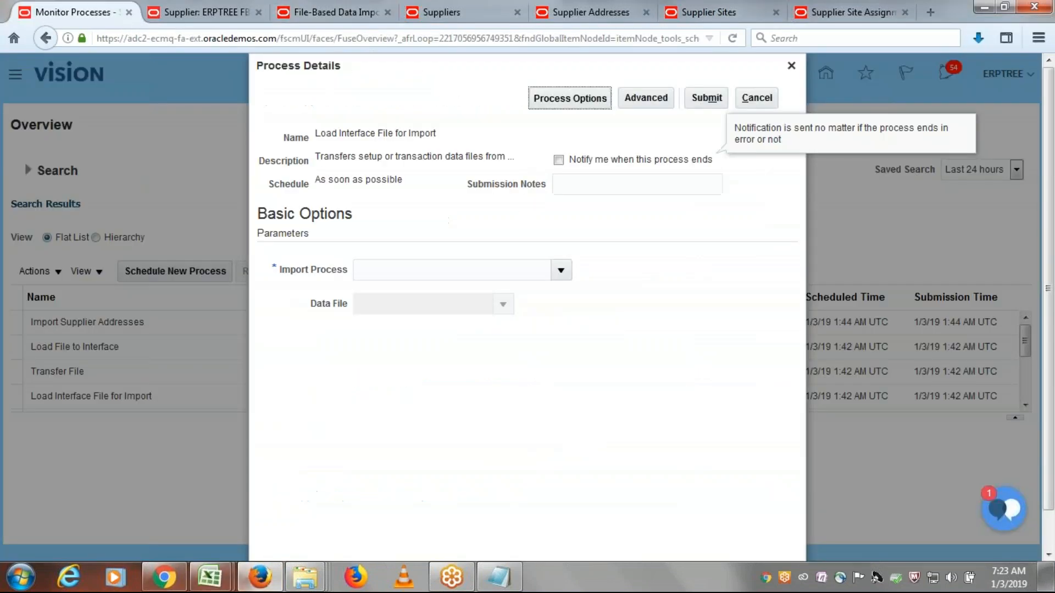
# - Search the import processes for "Import Supplier S" and choose Import Supplier Sites as the import process
pyautogui.click(463, 273)
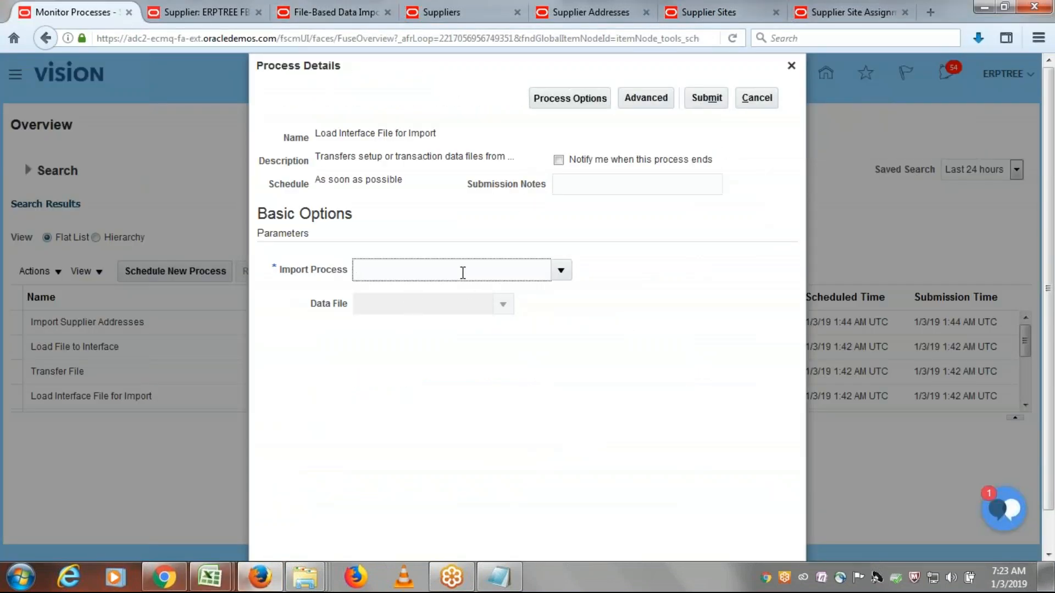
pyautogui.write('Import Su')
pyautogui.press('Tab')
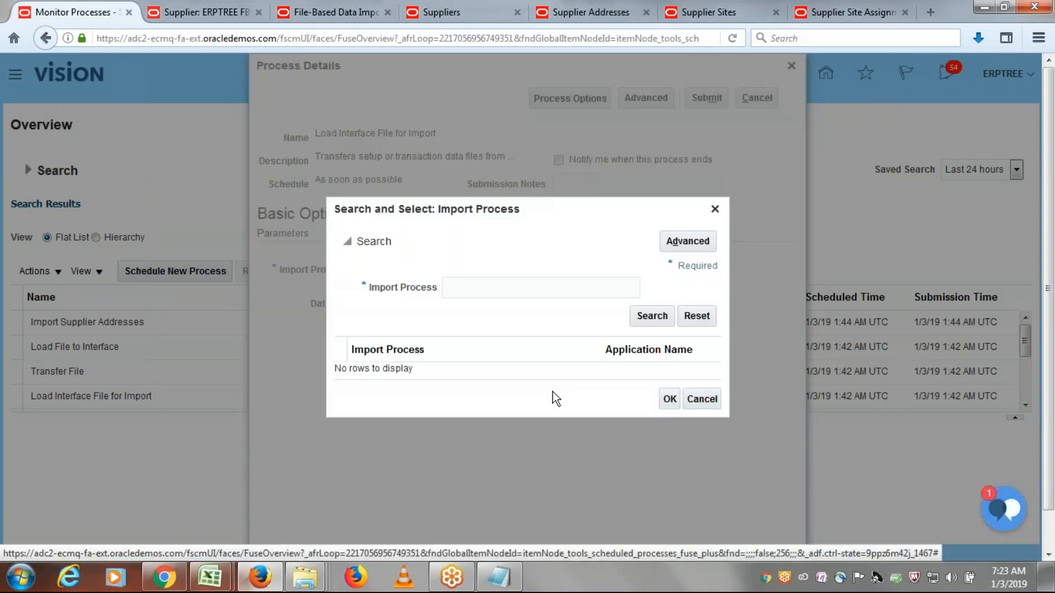
pyautogui.click(592, 288)
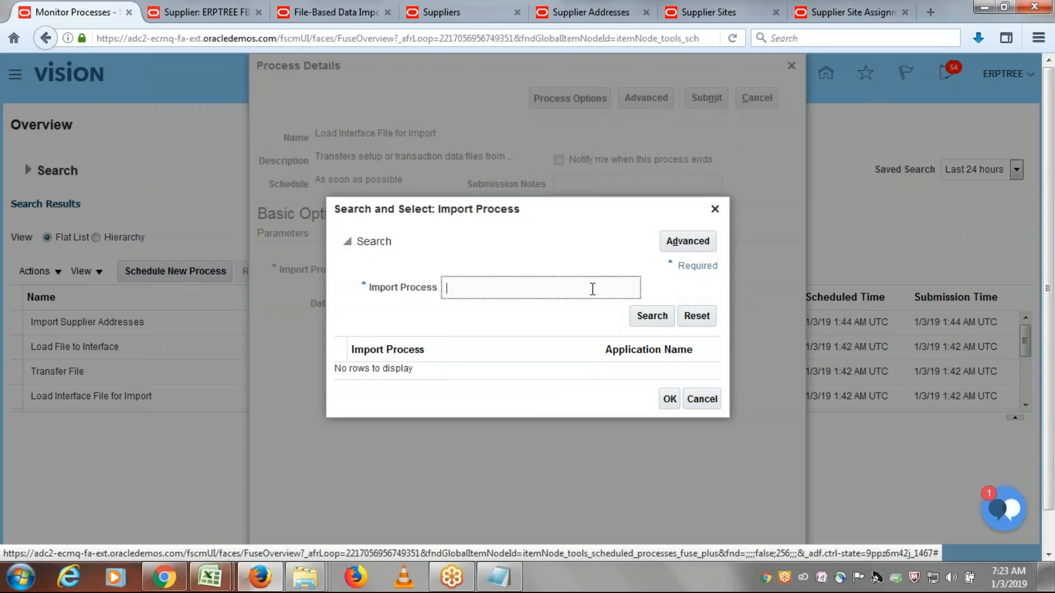
pyautogui.write('Imp')
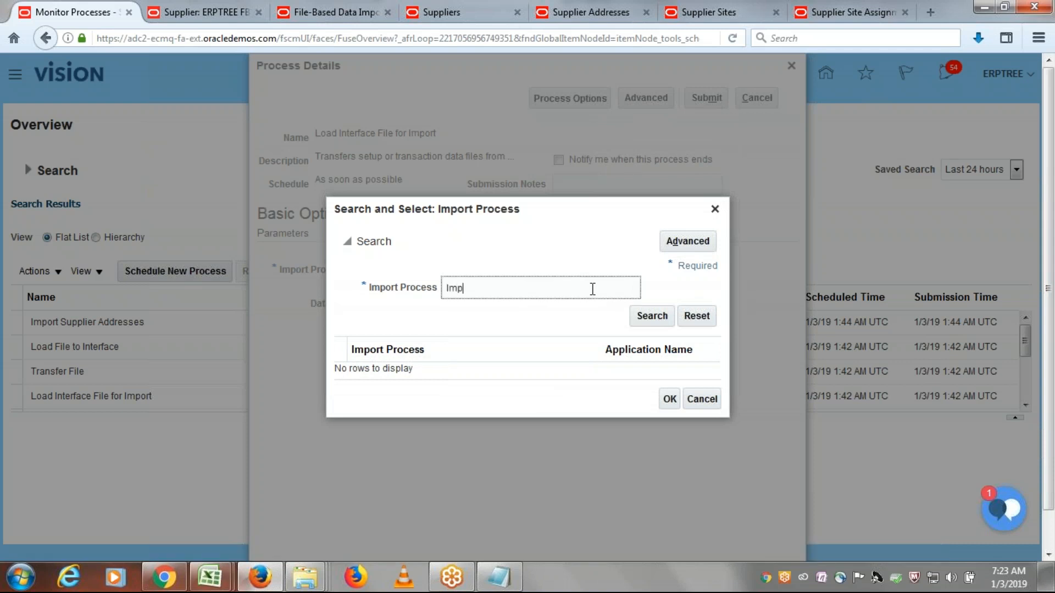
pyautogui.write('ort Supplier S')
pyautogui.click(637, 318)
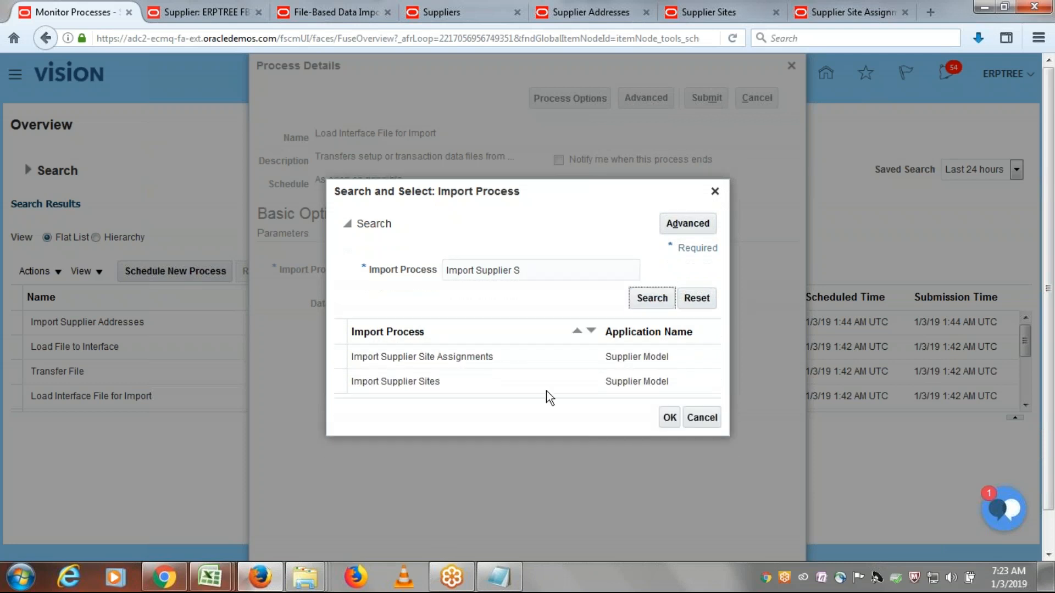
pyautogui.click(446, 382)
pyautogui.click(670, 418)
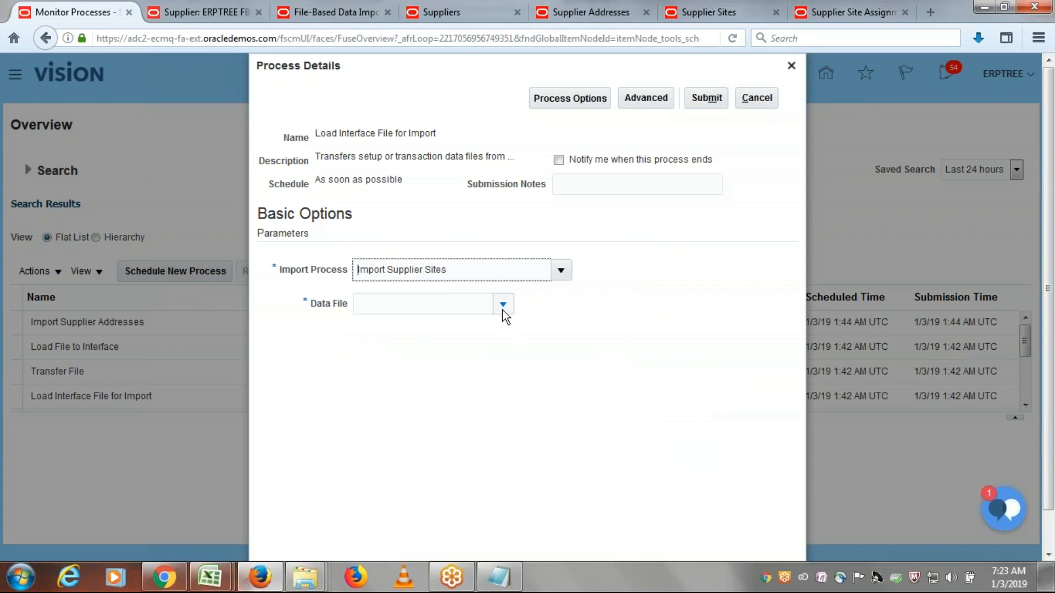
# - Upload PozSupplierSitesInt.zip as the data file and submit the Load Interface File for Import process
pyautogui.click(502, 304)
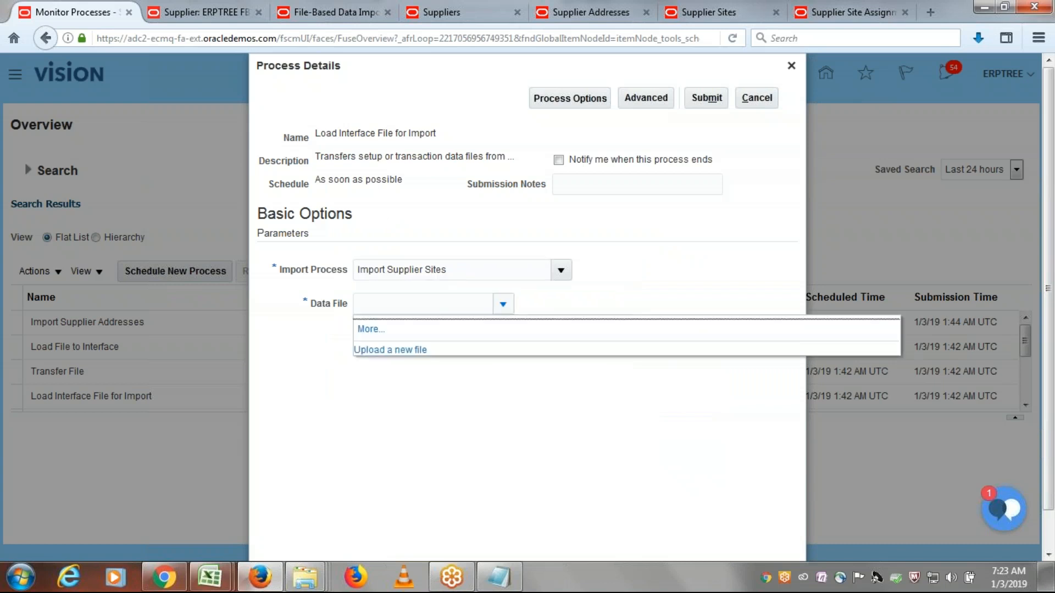
pyautogui.click(397, 355)
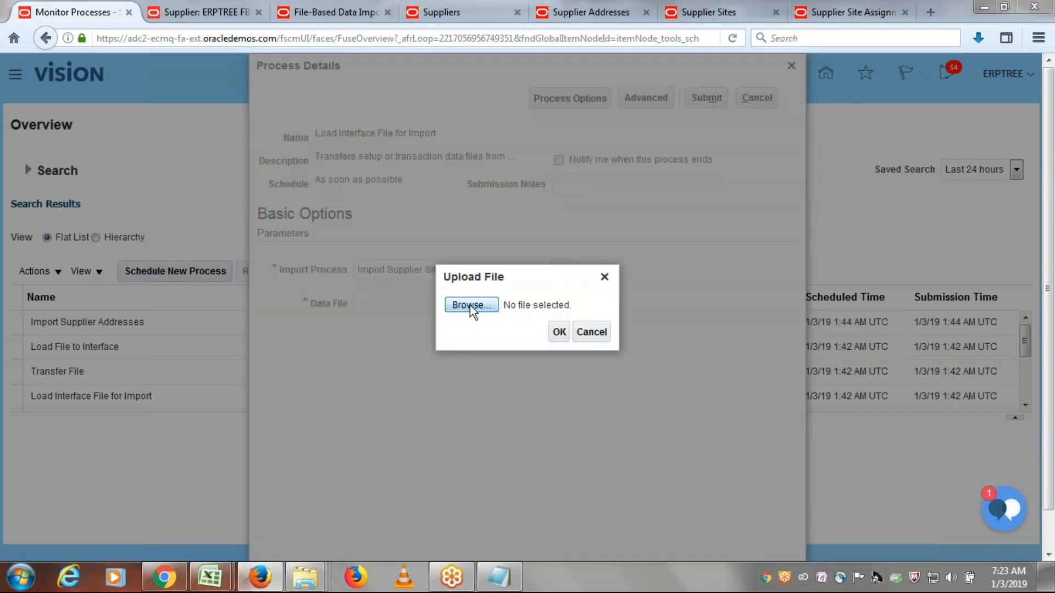
pyautogui.click(470, 305)
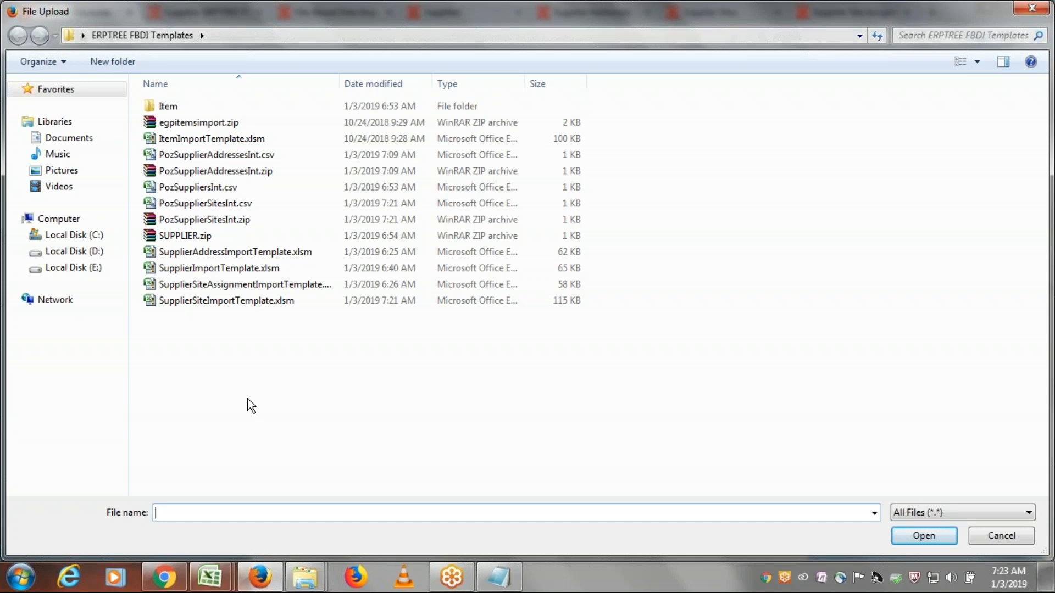
pyautogui.click(203, 221)
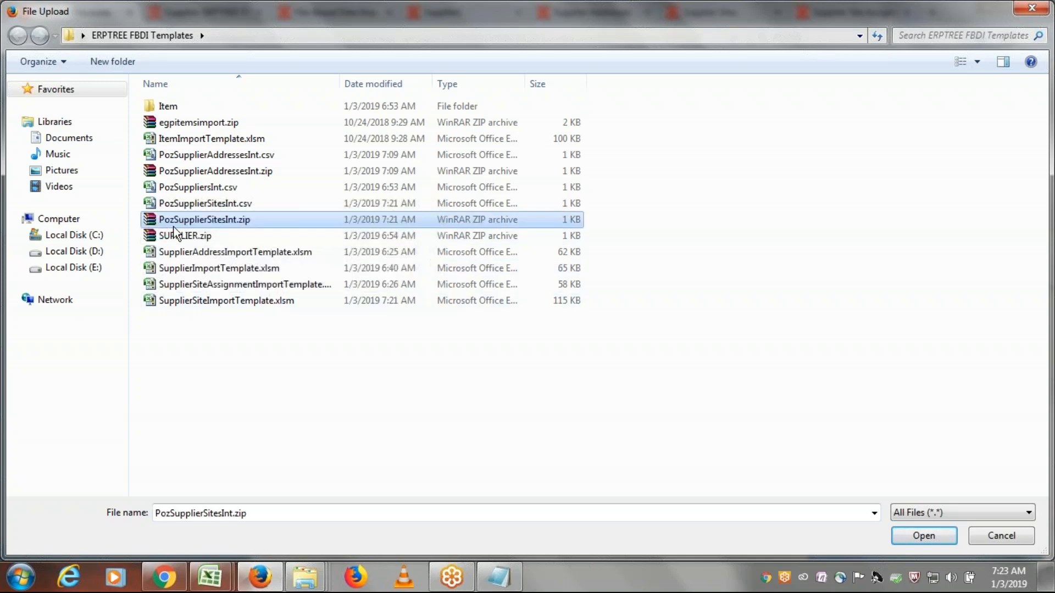
pyautogui.doubleClick(231, 220)
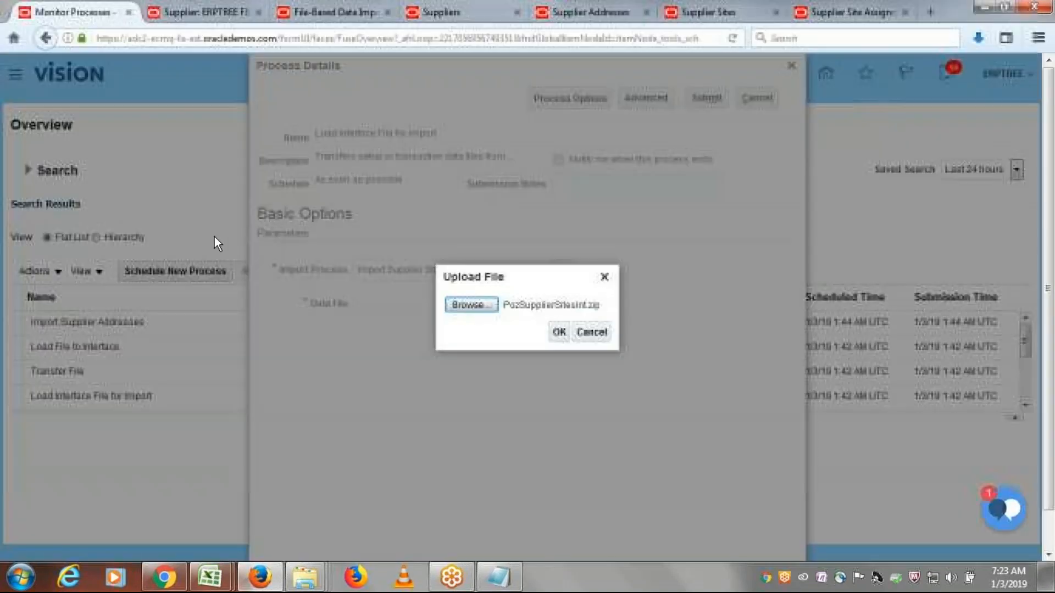
pyautogui.click(559, 332)
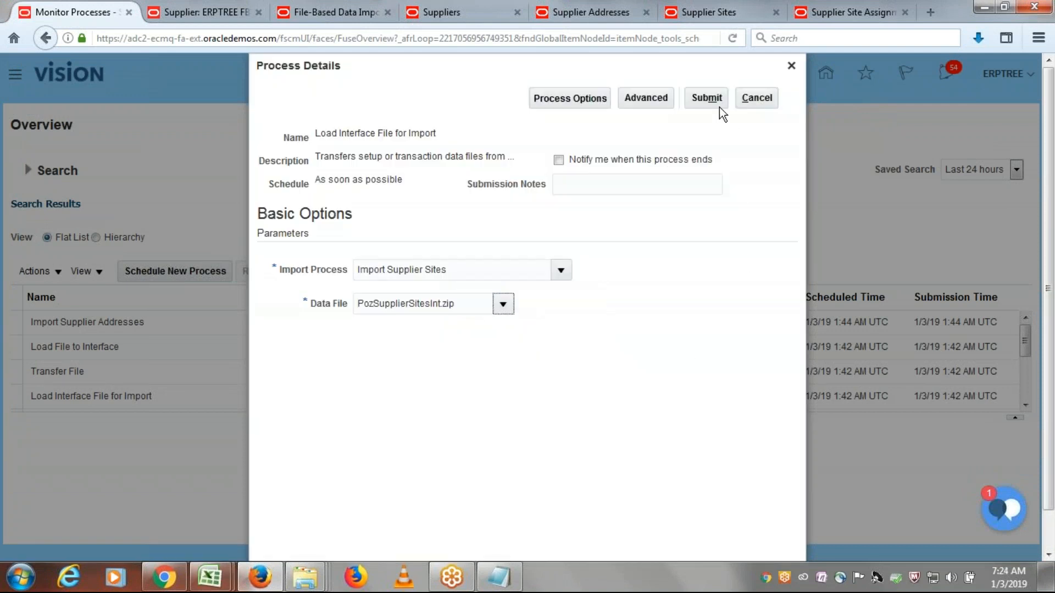
pyautogui.click(707, 98)
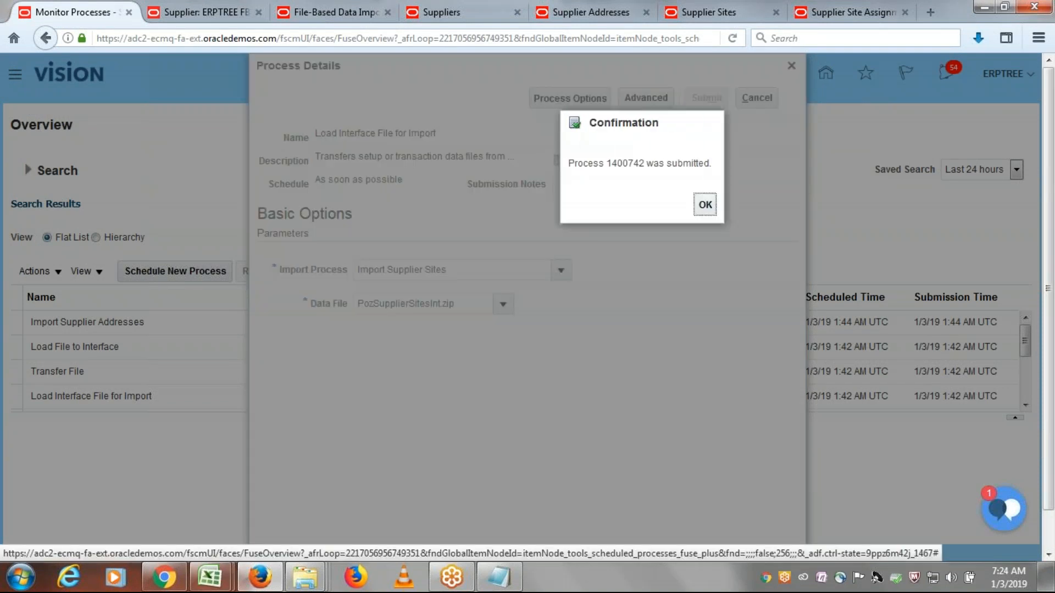
pyautogui.click(705, 205)
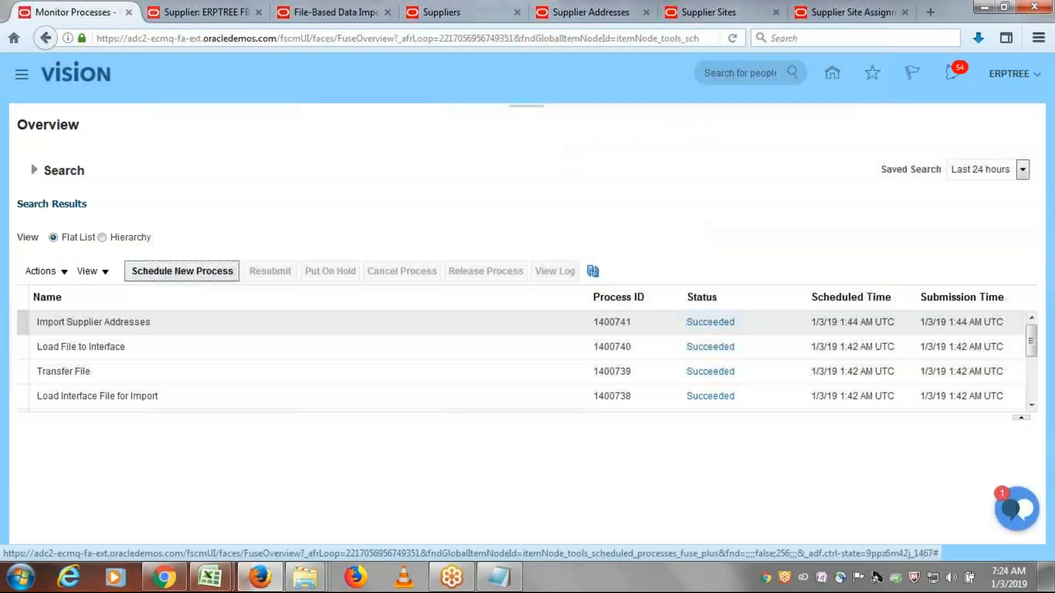
# - Refresh the process list repeatedly to monitor the status of the interface file load and its child processes
pyautogui.click(593, 271)
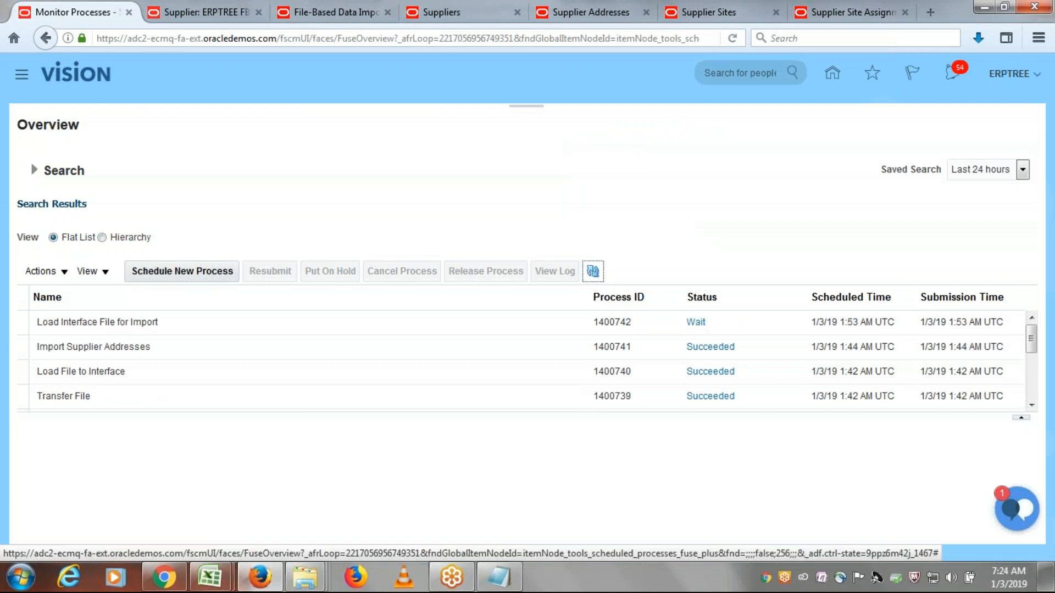
pyautogui.click(592, 270)
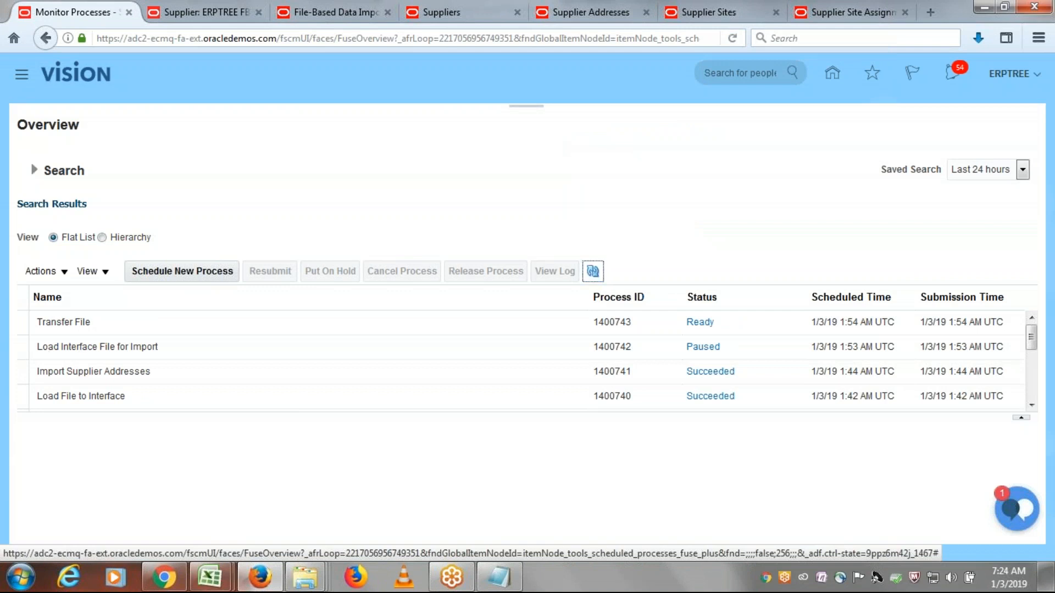
pyautogui.click(593, 271)
pyautogui.click(593, 272)
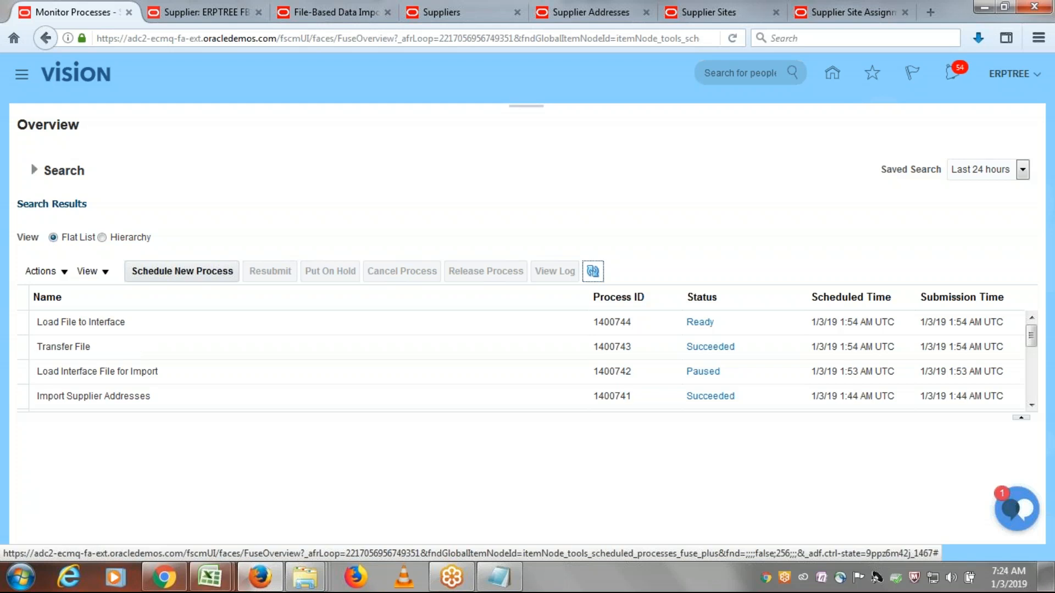
pyautogui.click(593, 271)
pyautogui.click(593, 271)
pyautogui.click(593, 272)
pyautogui.click(593, 272)
pyautogui.click(593, 271)
pyautogui.click(593, 271)
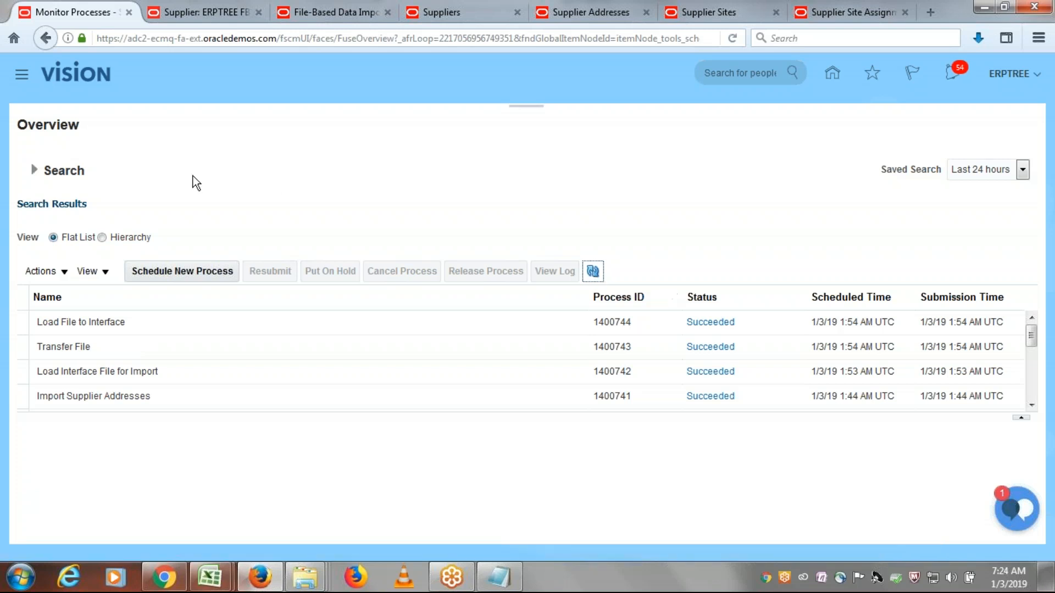
# - Reopen the Scheduled Processes work area from the Navigator
pyautogui.click(21, 79)
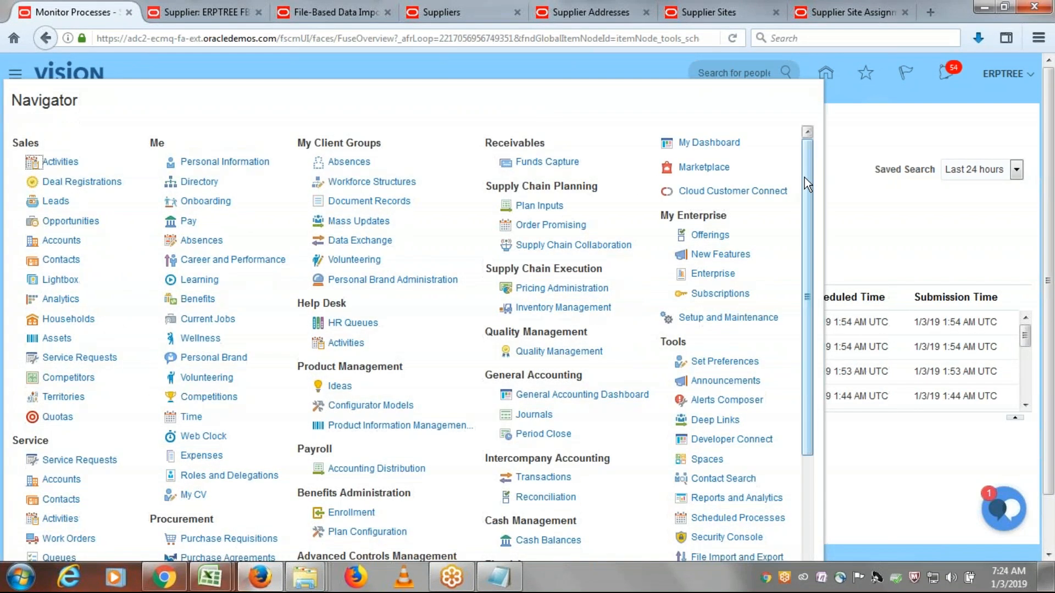
pyautogui.moveTo(805, 177); pyautogui.dragTo(822, 265)
pyautogui.click(734, 389)
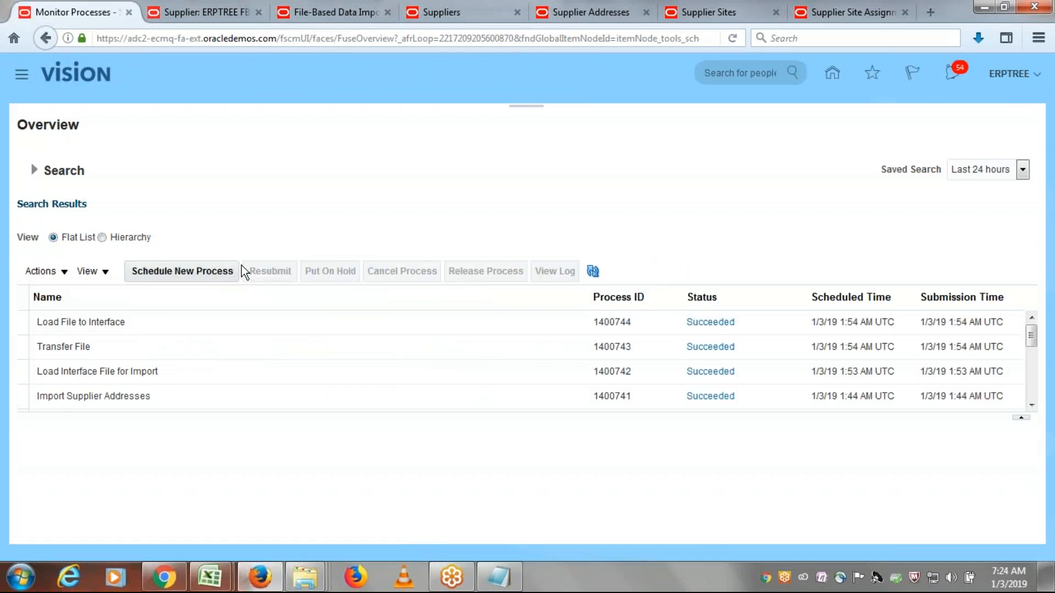
# - Schedule a new job, searching for "Import Su" and choosing Import Supplier Sites, and submit it with the default parameters
pyautogui.click(214, 270)
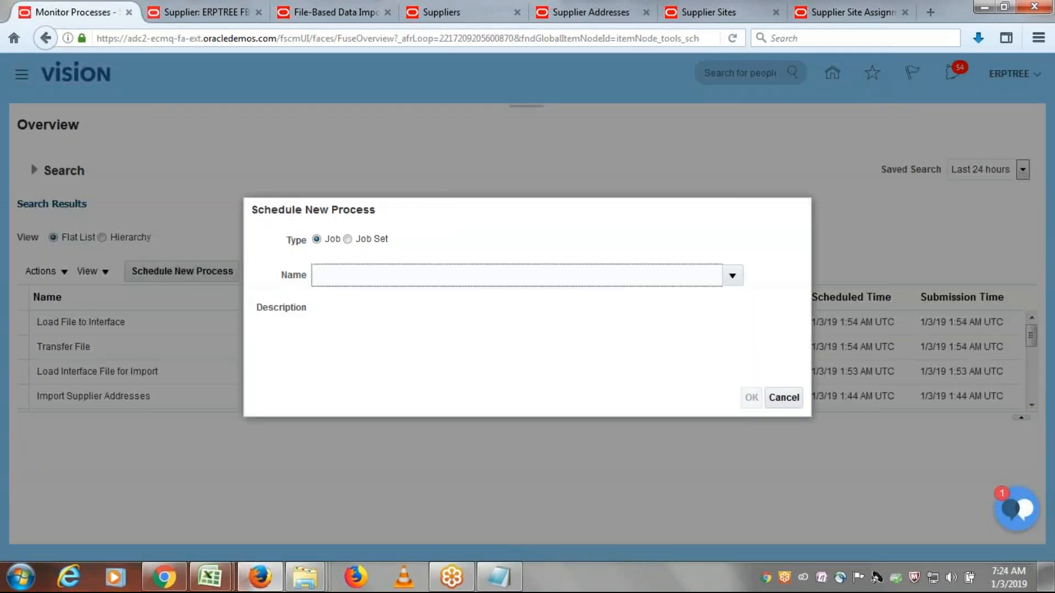
pyautogui.write('Import Su')
pyautogui.press('Tab')
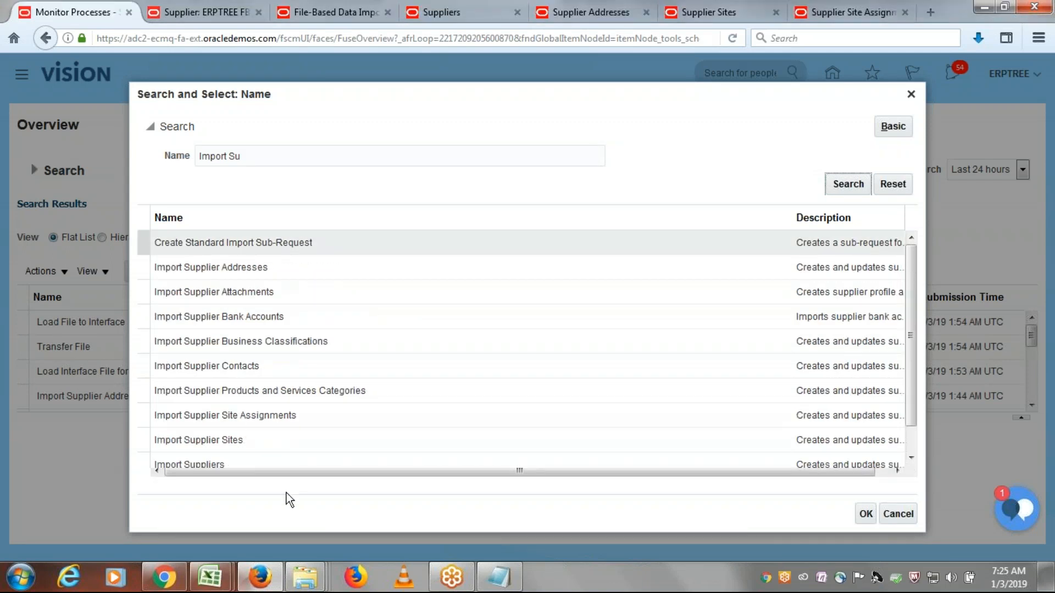
pyautogui.click(253, 438)
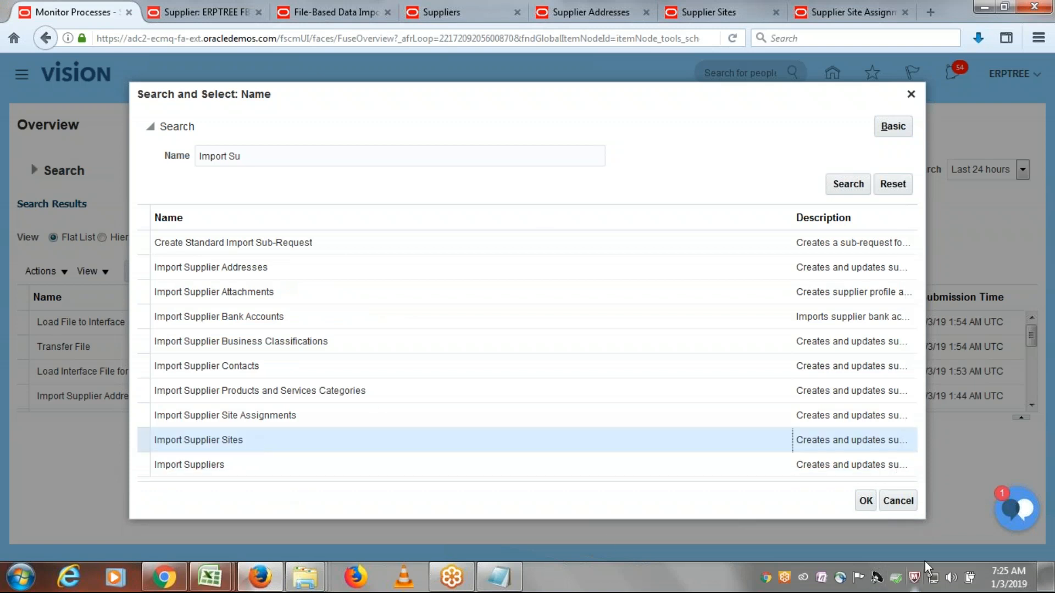
pyautogui.click(866, 501)
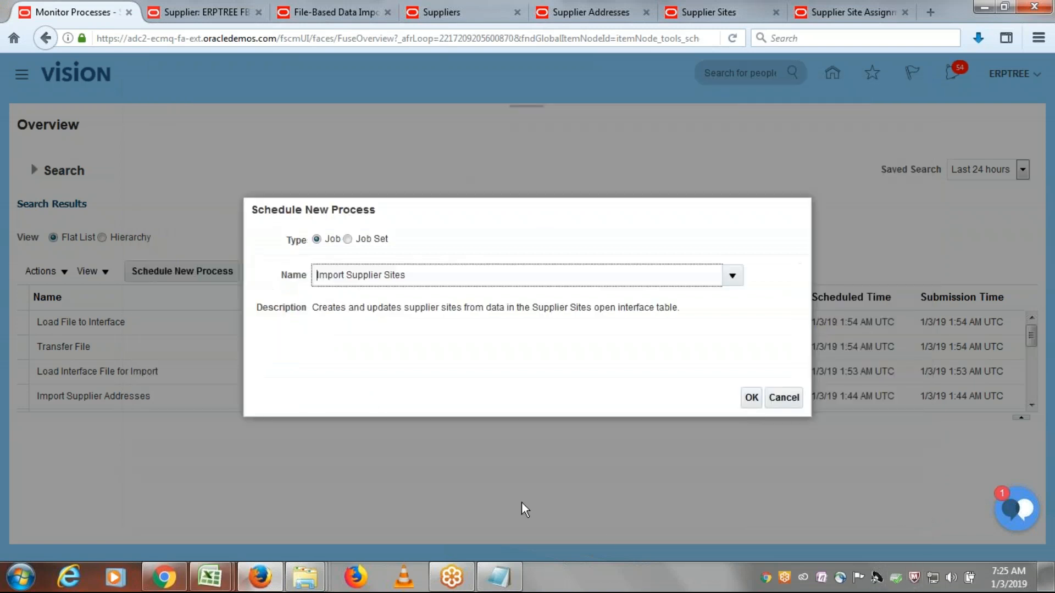
pyautogui.click(750, 397)
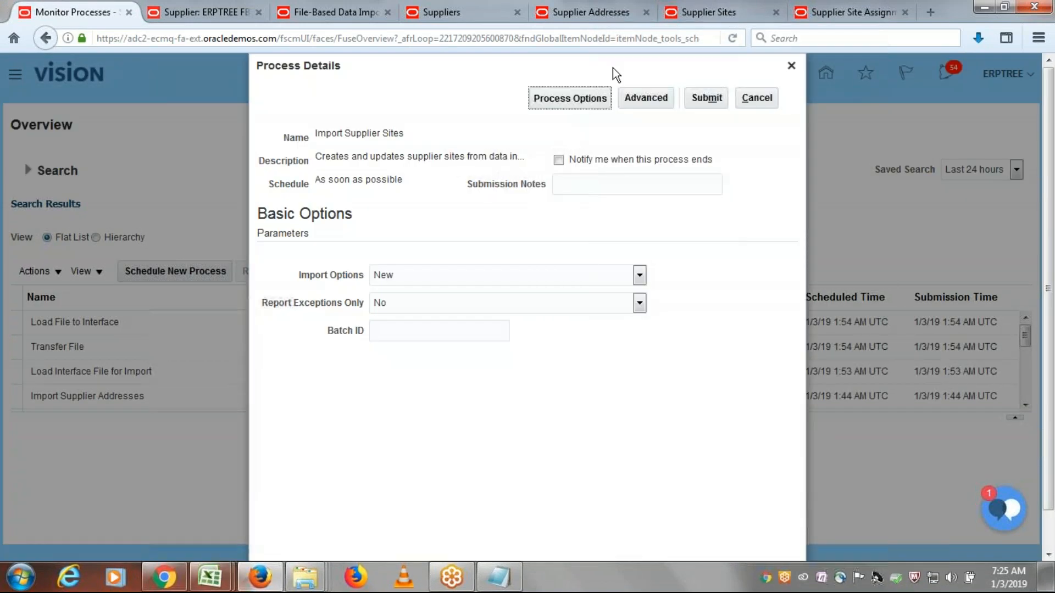
pyautogui.click(707, 98)
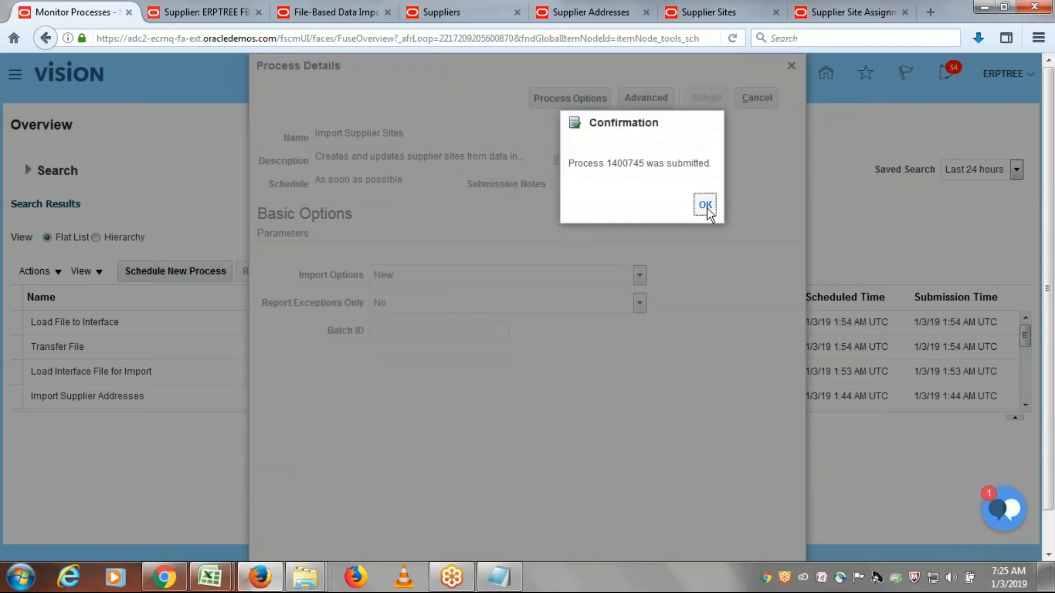
pyautogui.click(706, 205)
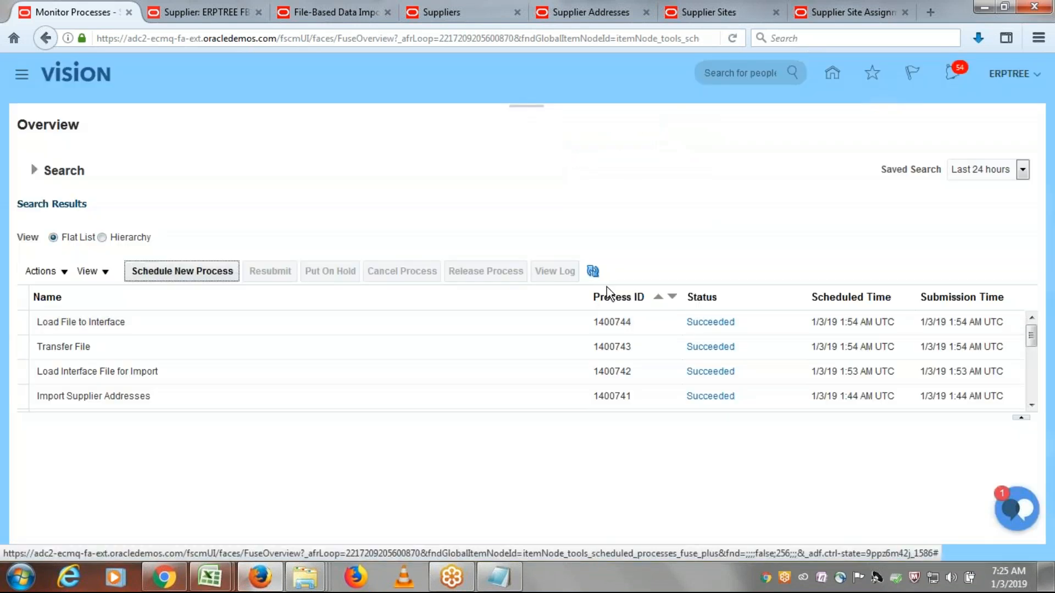
# - Refresh the process list repeatedly to monitor the status of the Import Supplier Sites job
pyautogui.click(592, 274)
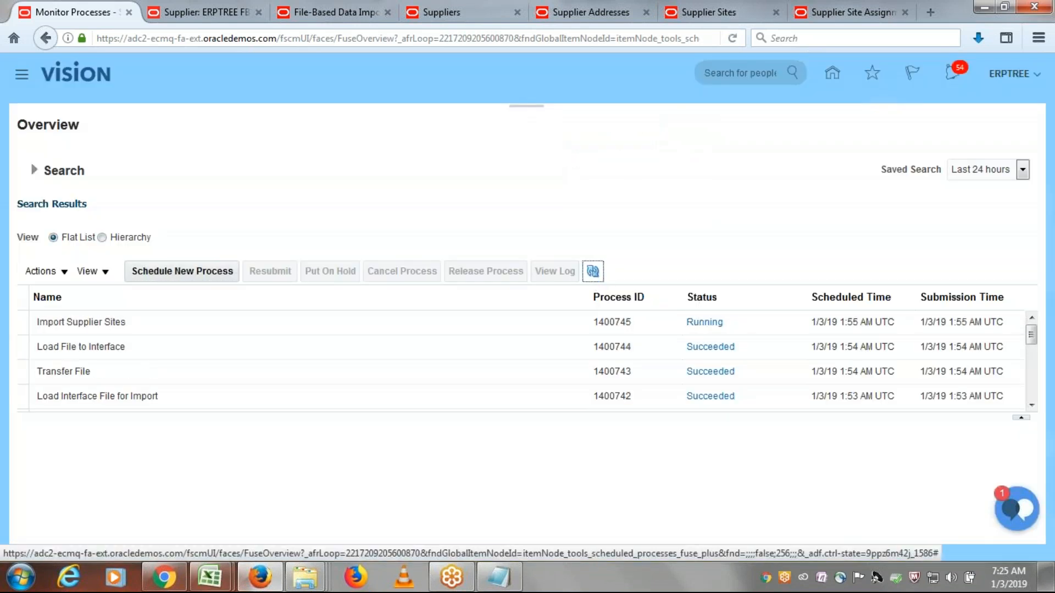
pyautogui.click(593, 273)
pyautogui.click(593, 272)
pyautogui.click(593, 272)
pyautogui.click(593, 272)
pyautogui.click(594, 271)
# - Switch to the ERPTREE FBDI Supplier page, close the supplier record and open Manage Suppliers
pyautogui.click(187, 10)
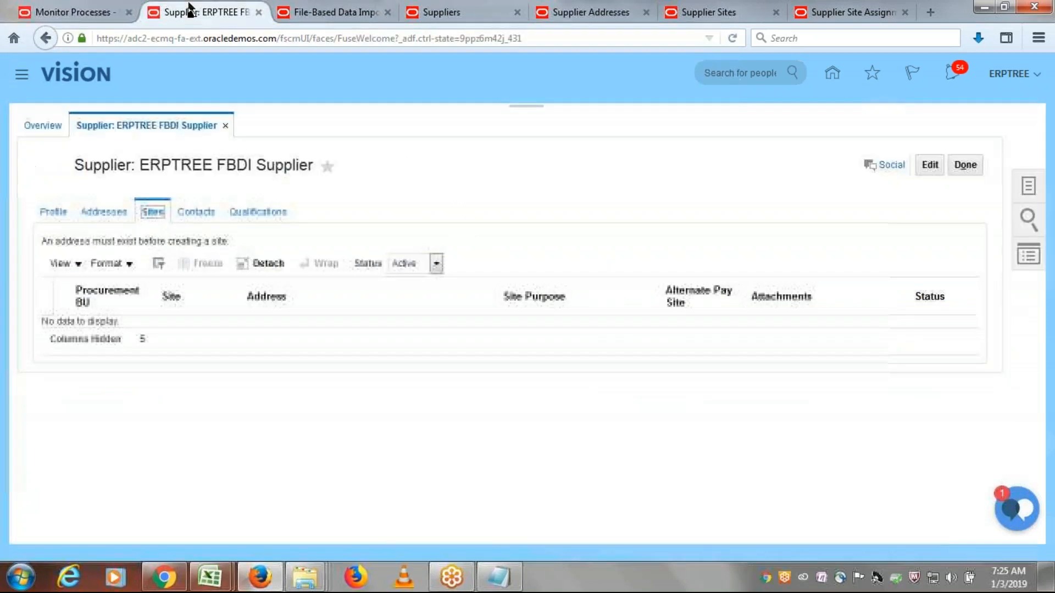
pyautogui.click(971, 165)
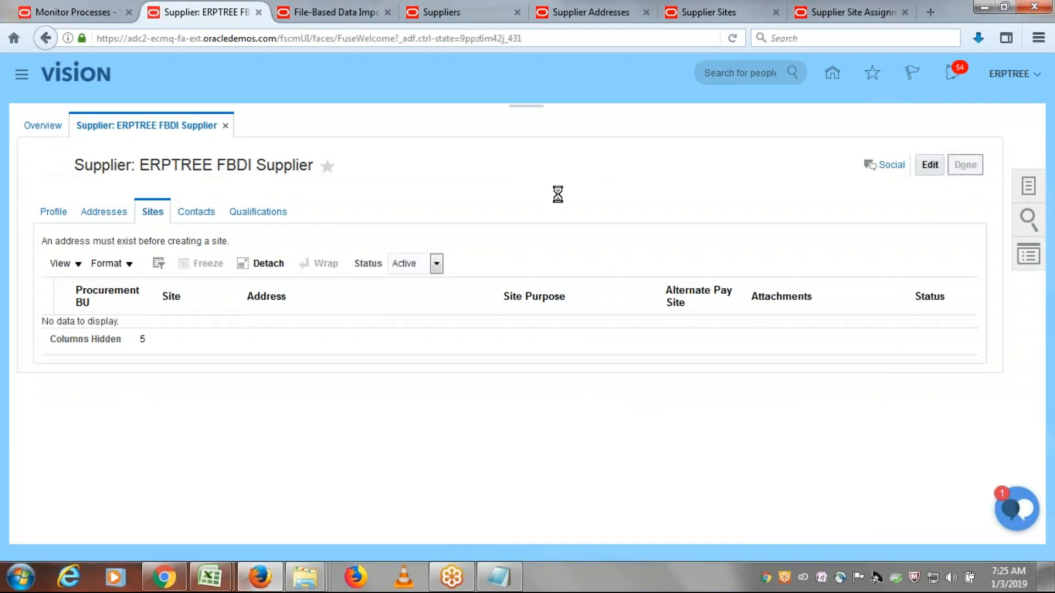
pyautogui.click(1024, 185)
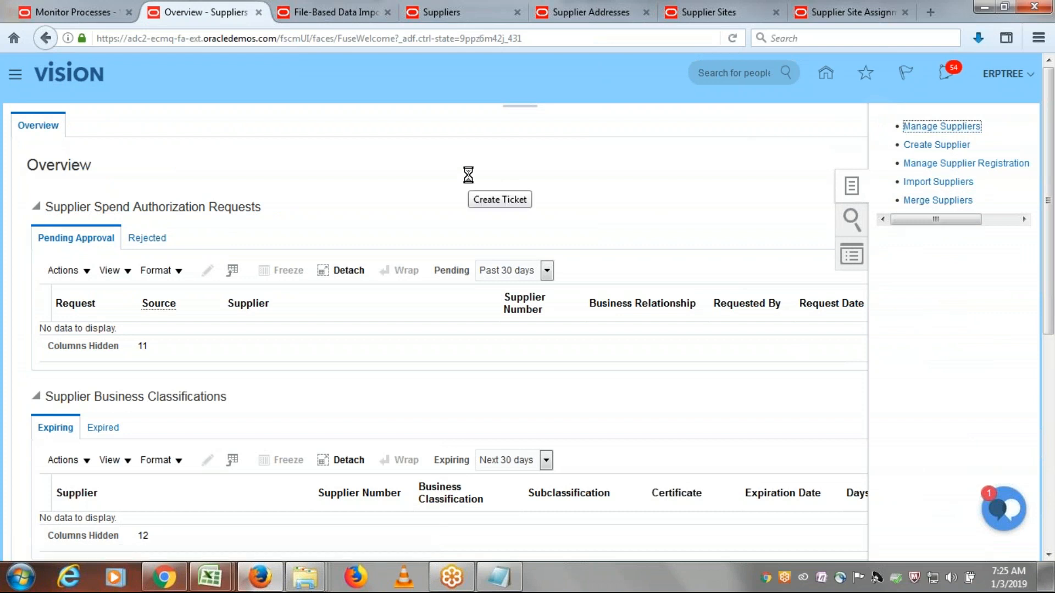
# - Search suppliers by the keywords "ERPTREE FBDI", open the matching supplier for editing and show its addresses
pyautogui.click(384, 253)
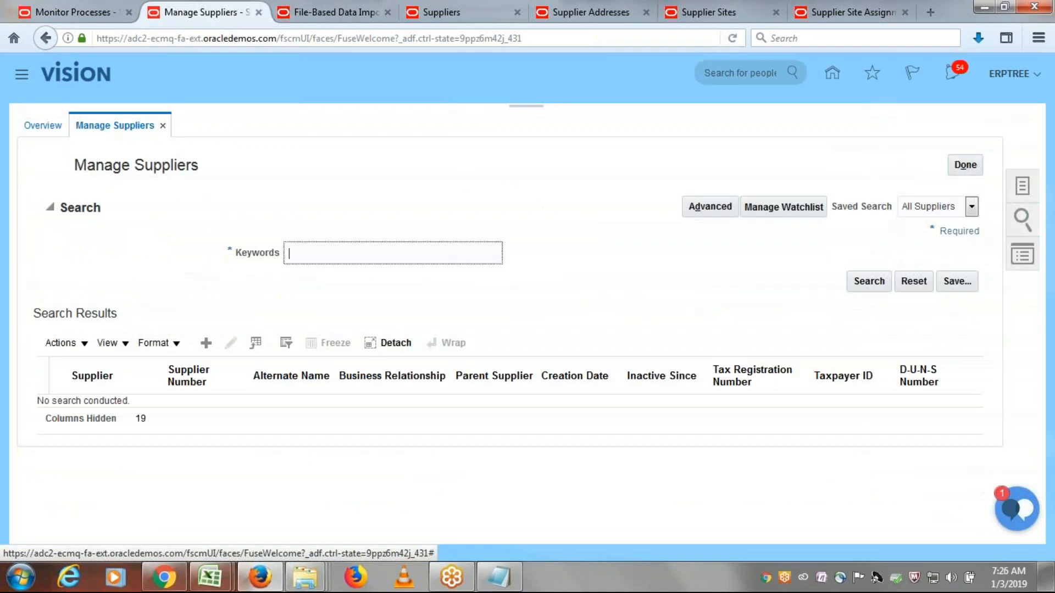
pyautogui.write('ERPTREE FBDI')
pyautogui.click(857, 285)
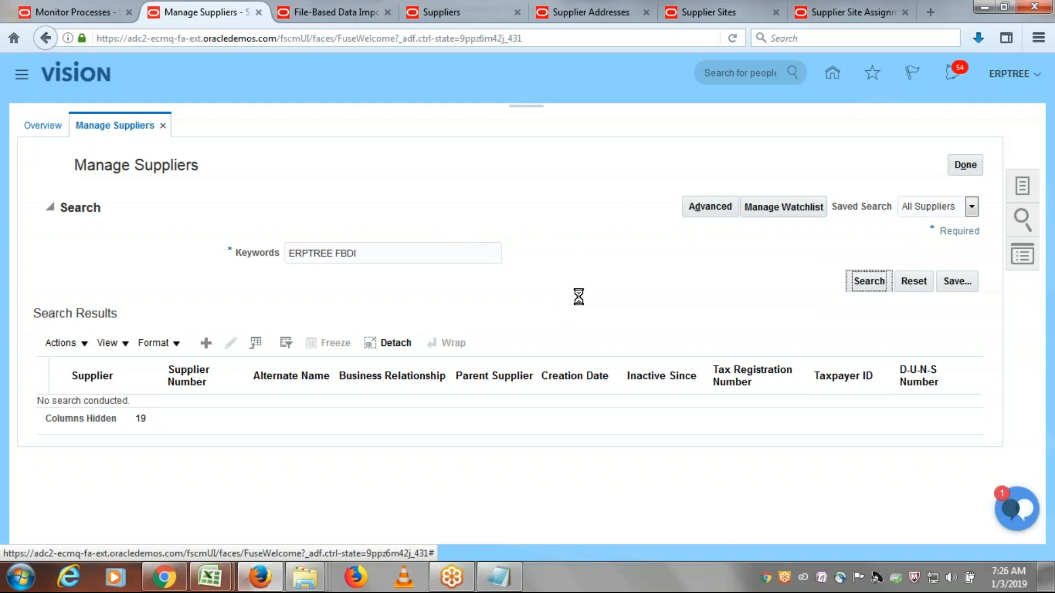
pyautogui.click(230, 344)
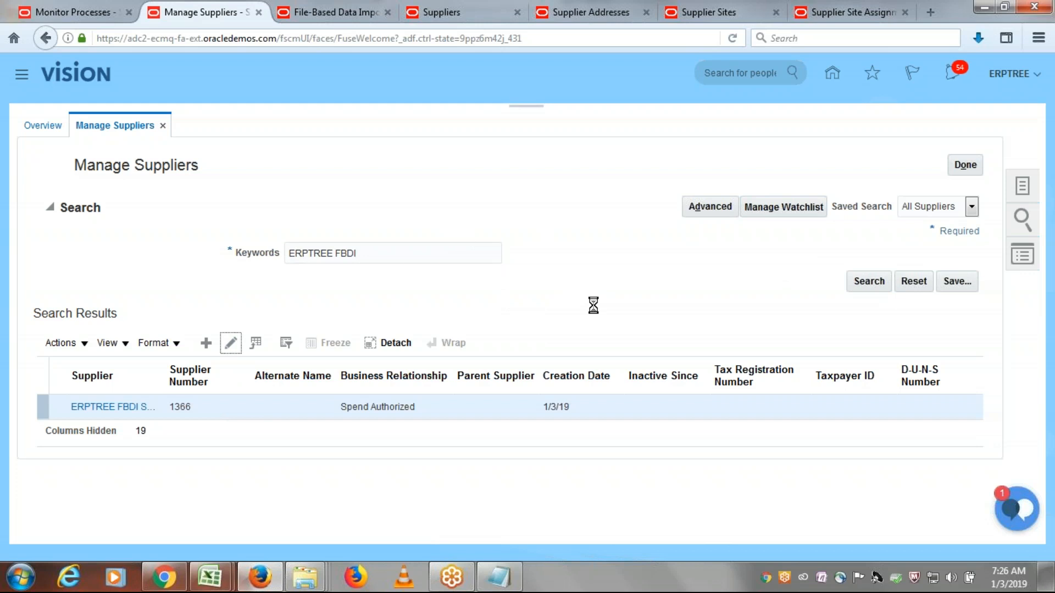
pyautogui.click(110, 220)
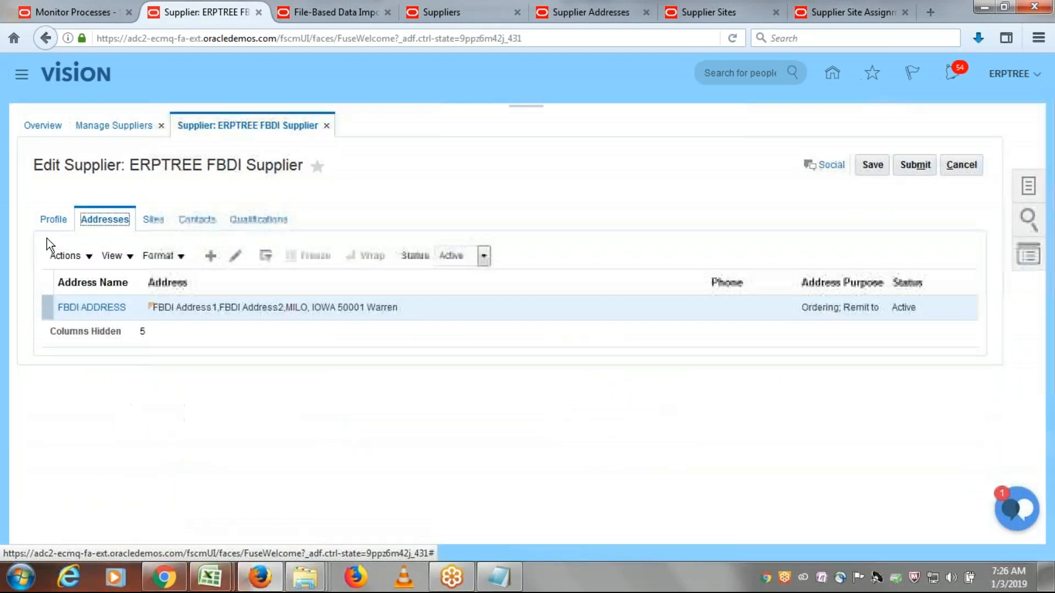
# - Open the supplier's FBDI Site for editing and add its site name, FBDI Site, as a new line in the Notepad list
pyautogui.click(153, 221)
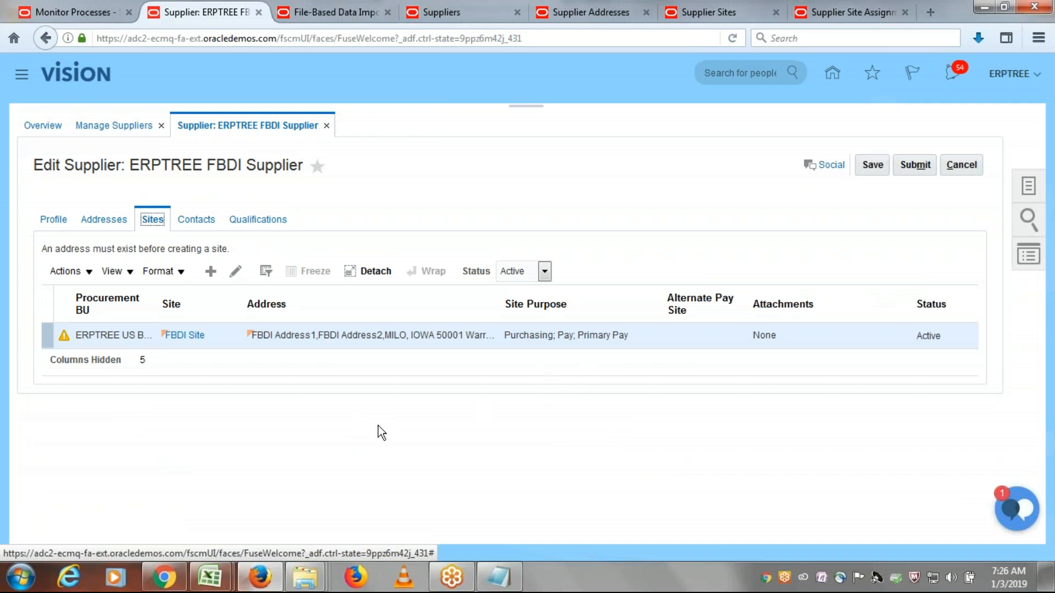
pyautogui.click(233, 271)
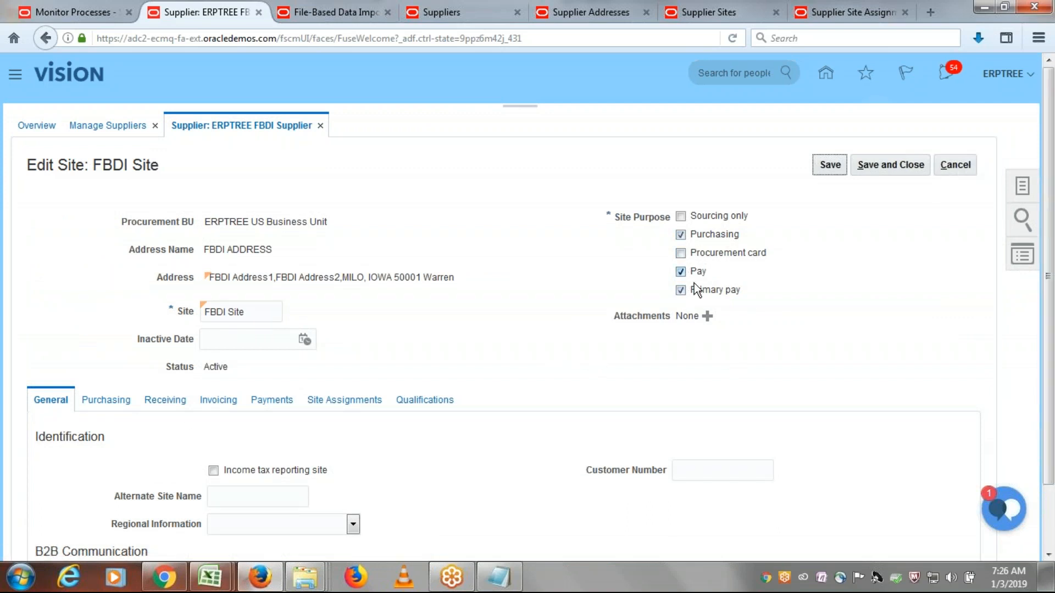
pyautogui.moveTo(250, 313); pyautogui.dragTo(203, 314)
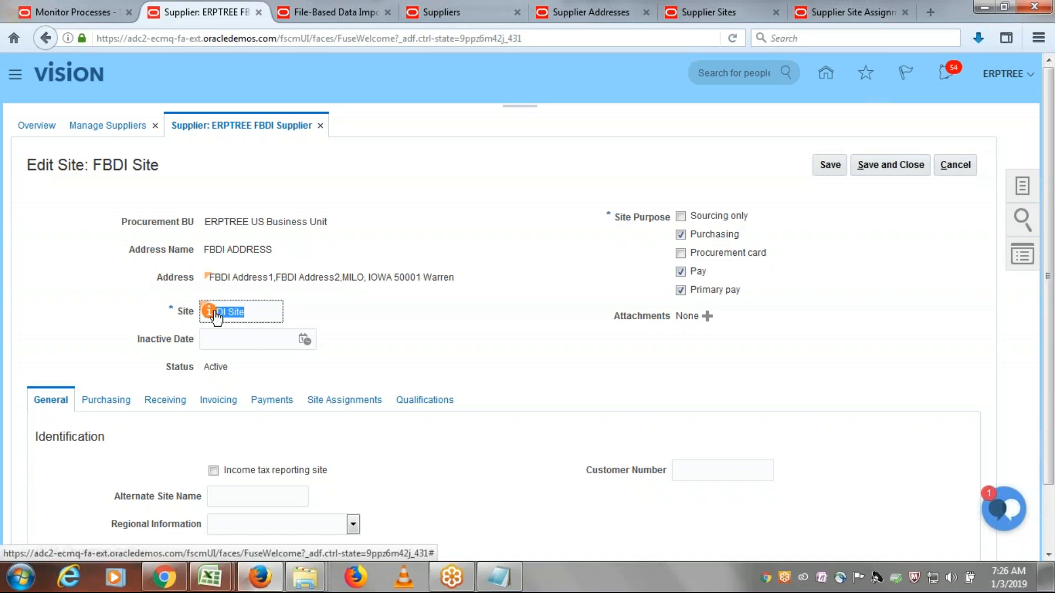
pyautogui.click(499, 577)
pyautogui.click(587, 375)
pyautogui.press('Return')
pyautogui.write('FBDI Site')
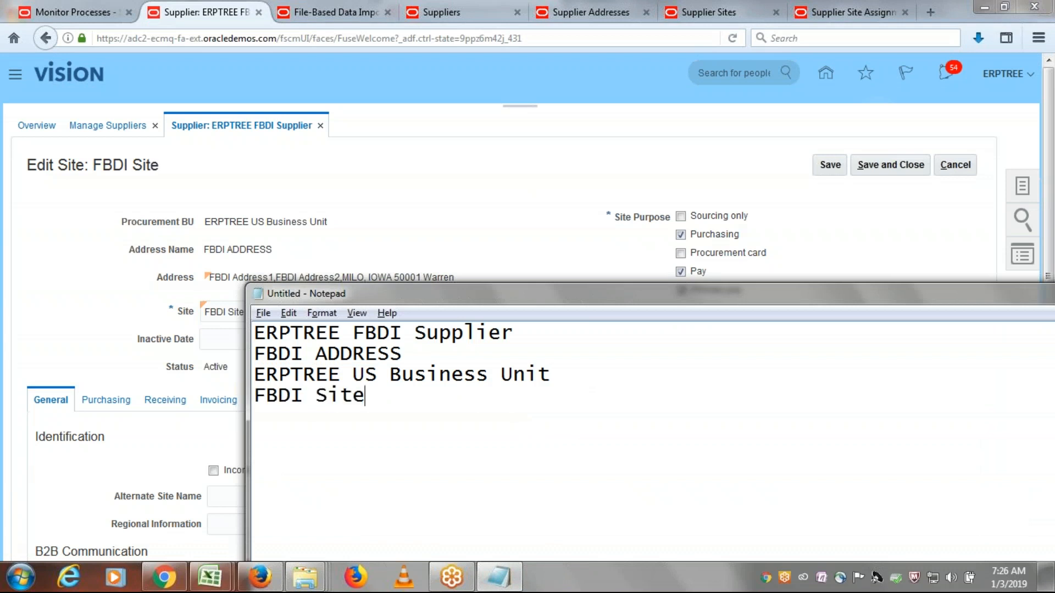
# - Return to the FBDI Site record, review its site assignments and leave the site without saving
pyautogui.hotkey('alt', 'Tab')
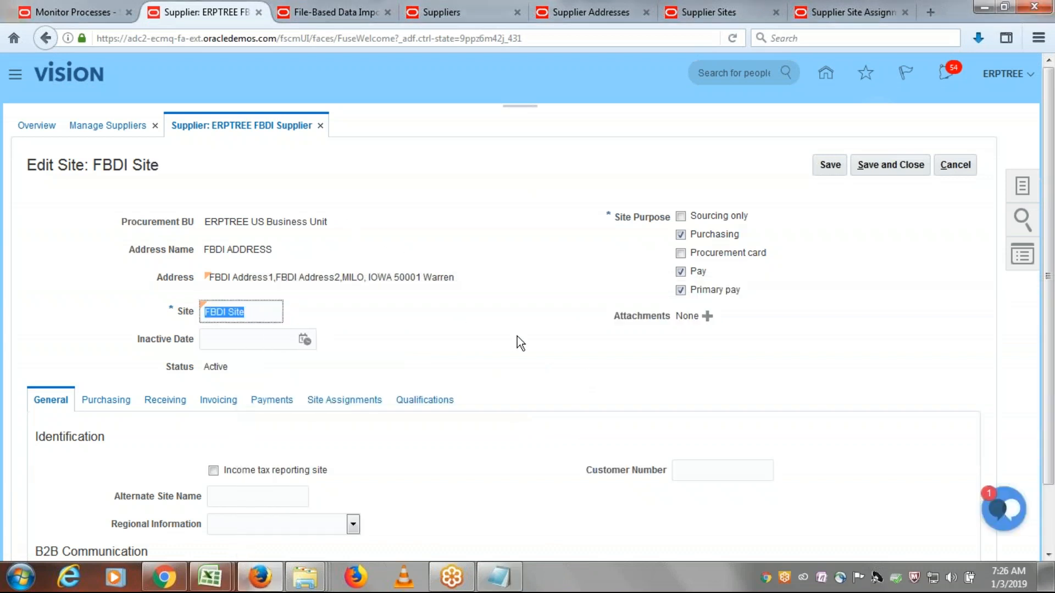
pyautogui.click(352, 404)
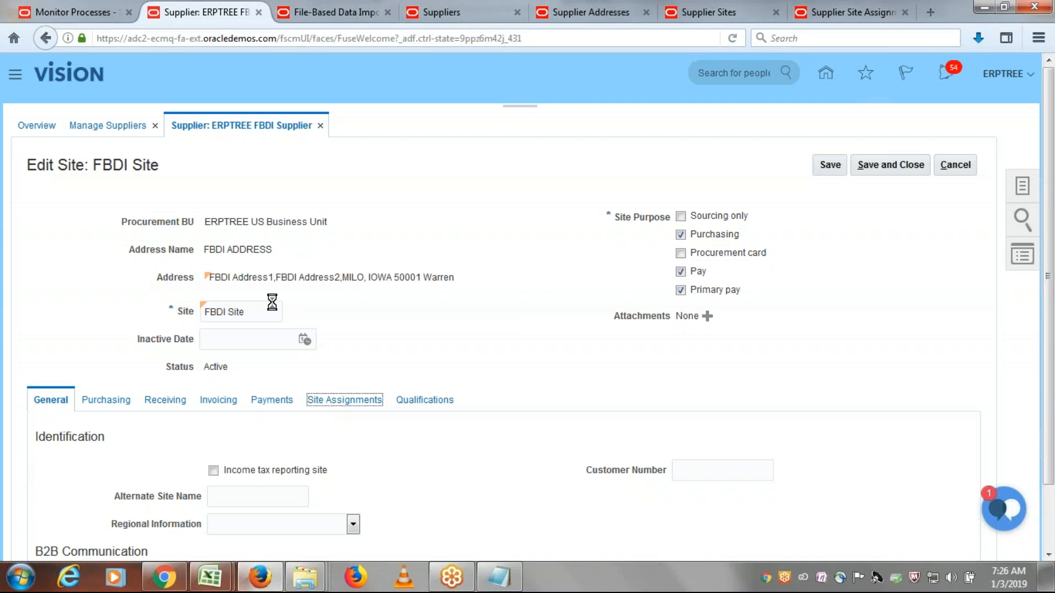
pyautogui.scroll(-1, 565, 292)
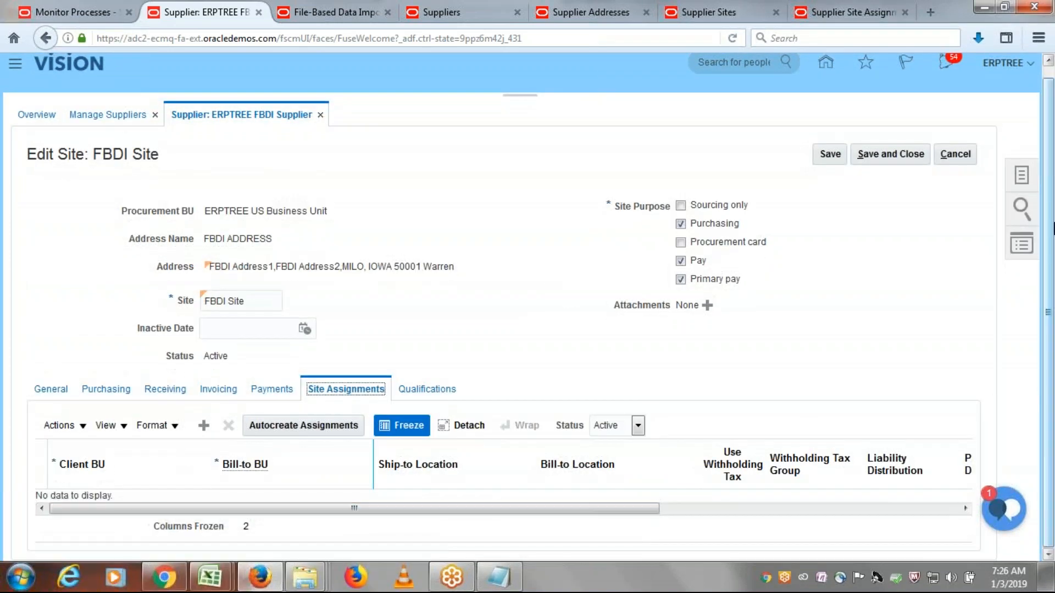
pyautogui.click(956, 154)
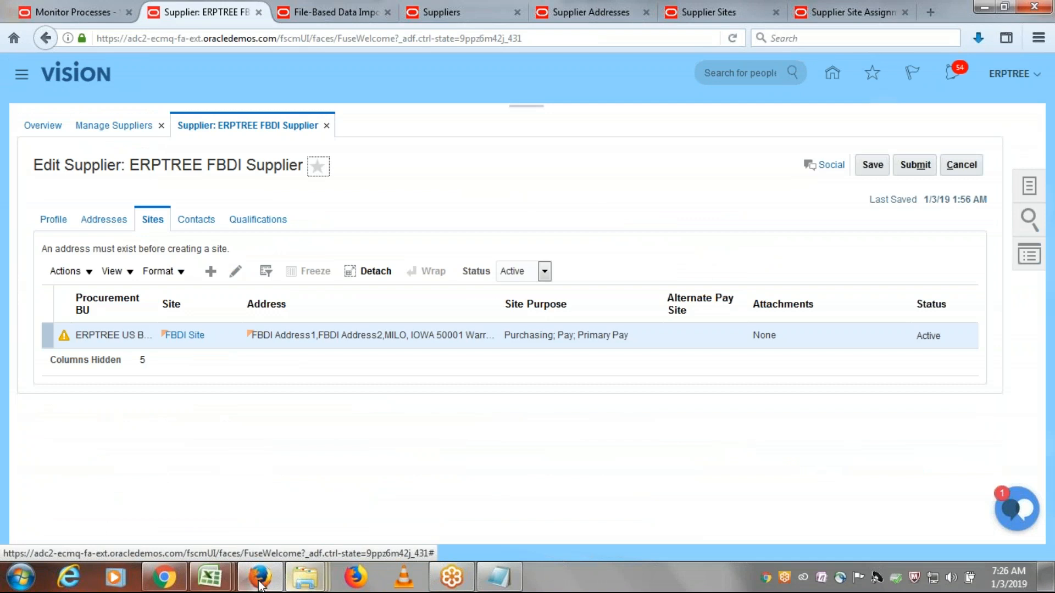
# - Switch to SupplierSiteImportTemplate.xlsm in Excel and close it without saving the changes
pyautogui.moveTo(232, 581)
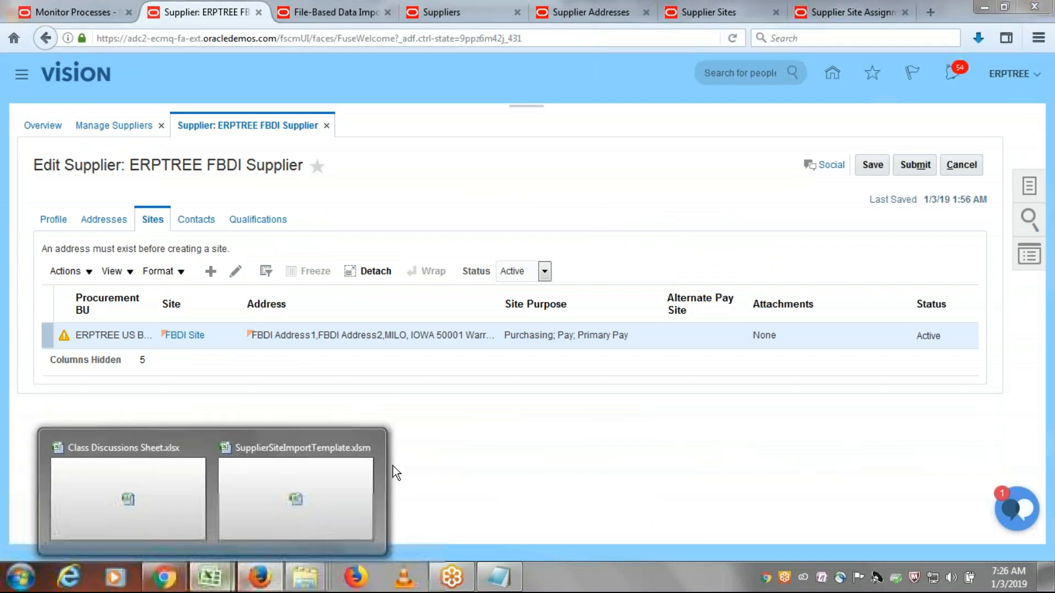
pyautogui.click(331, 486)
pyautogui.click(1034, 6)
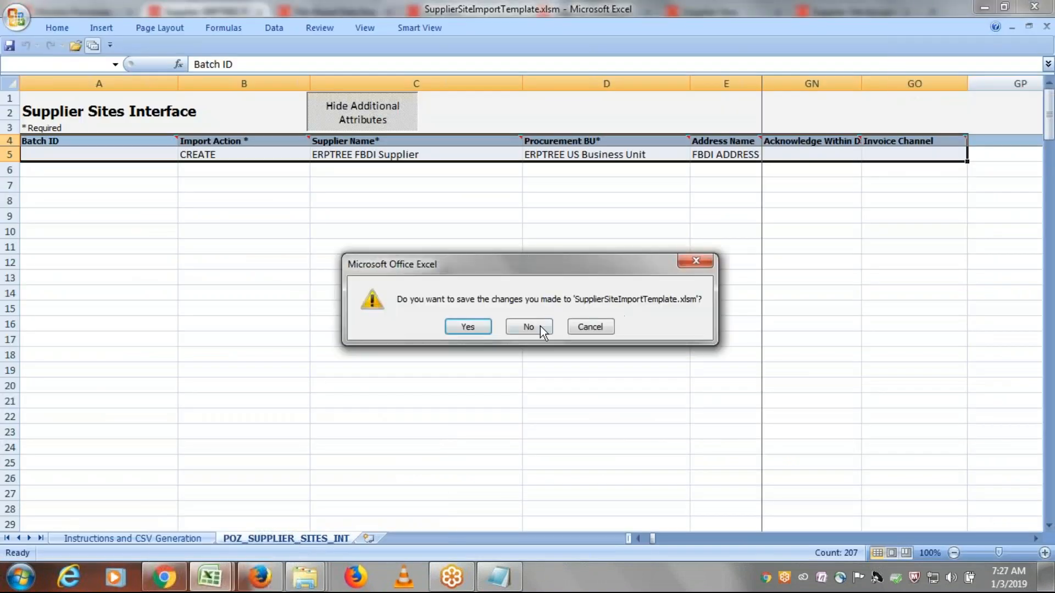
pyautogui.click(540, 325)
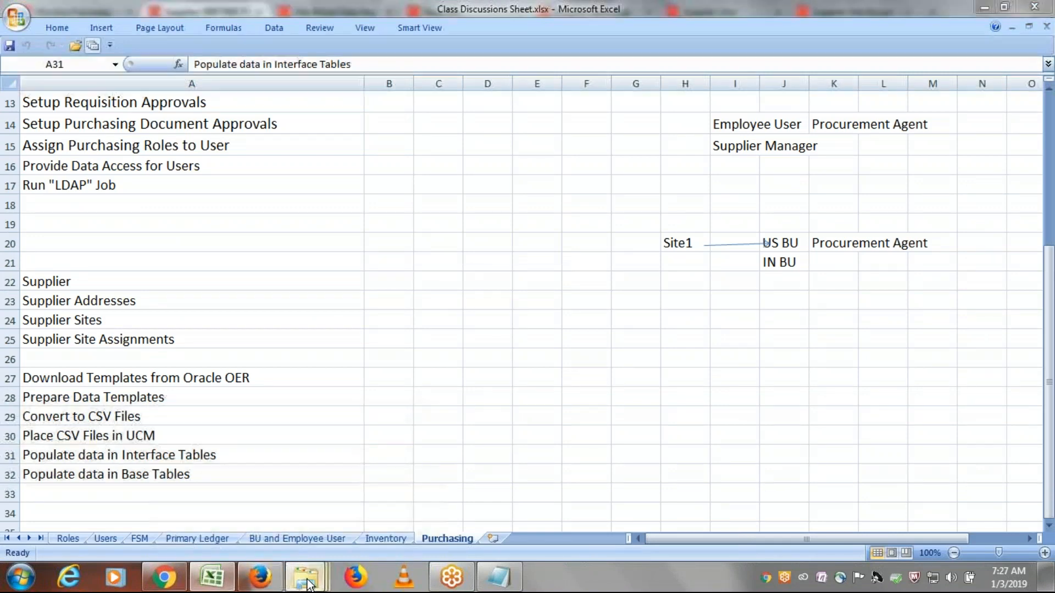
# - Open SupplierSiteAssignmentImportTemplate.xlsm from the ERPTREE FBDI Templates folder, recovering the workbook's contents
pyautogui.moveTo(307, 583)
pyautogui.click(451, 513)
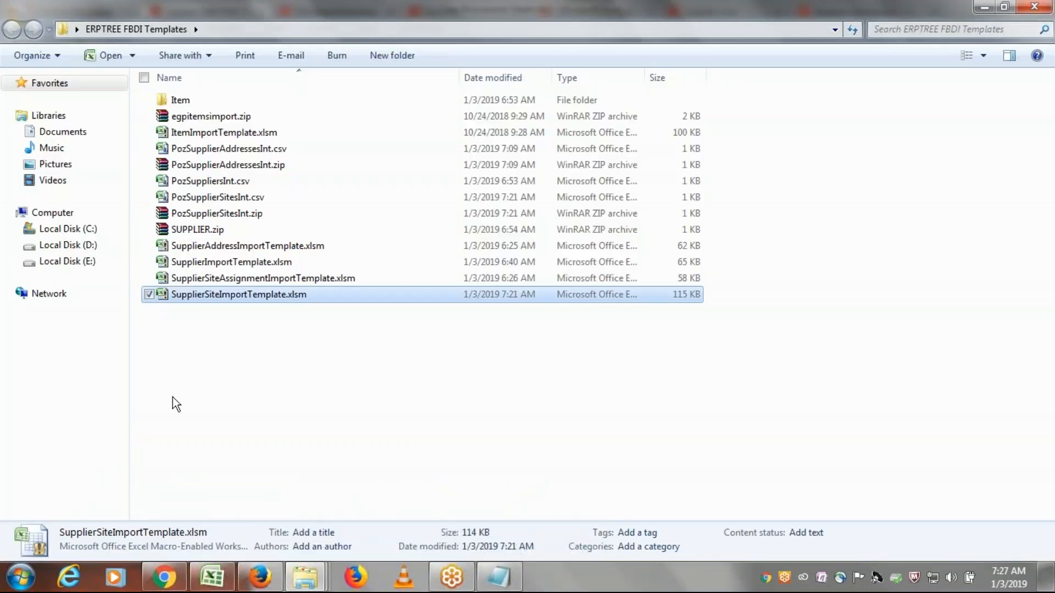
pyautogui.click(232, 277)
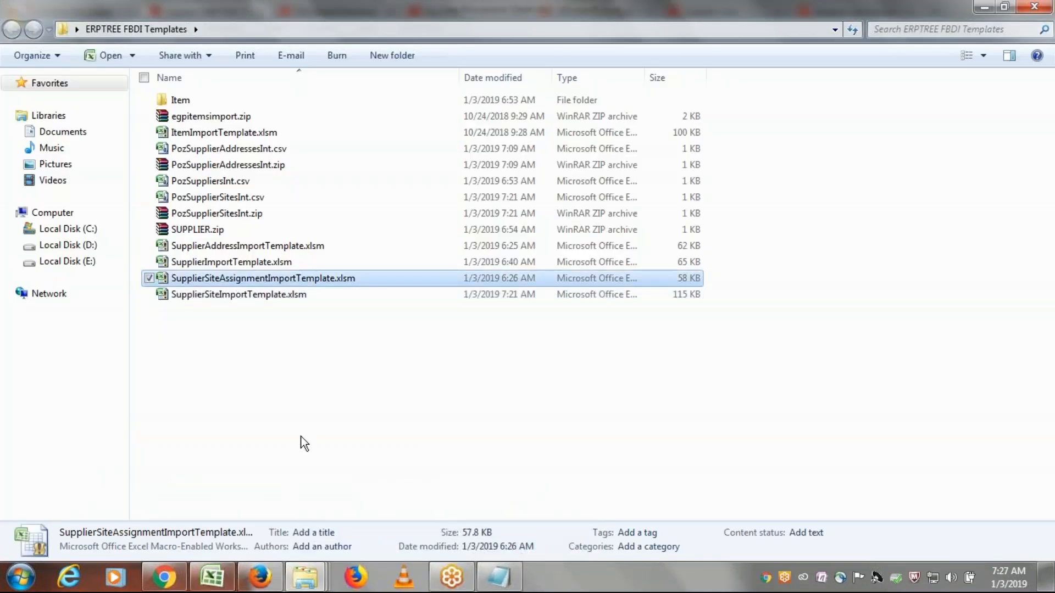
pyautogui.doubleClick(269, 279)
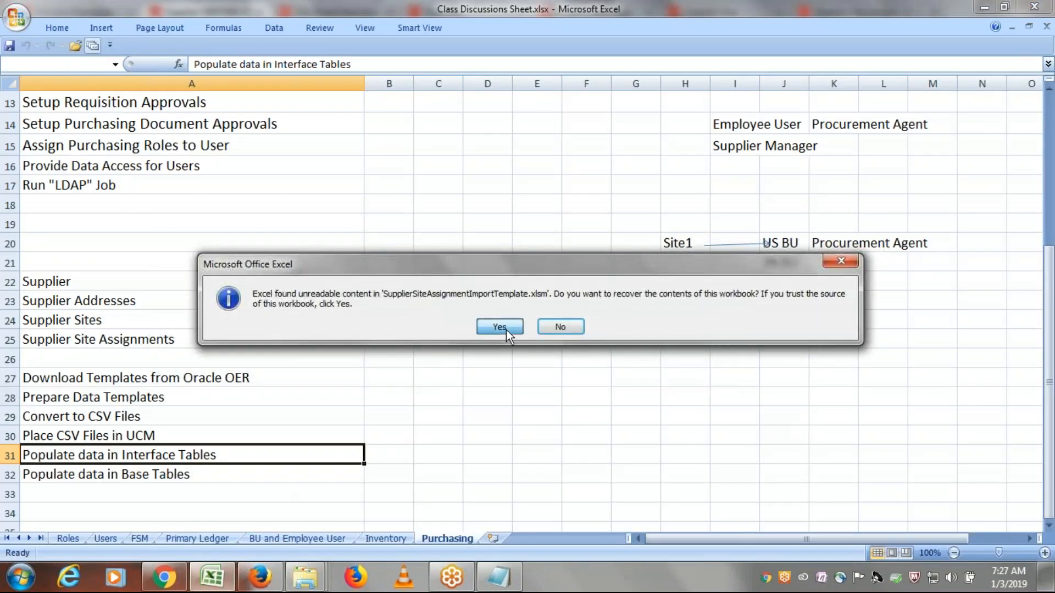
pyautogui.click(501, 328)
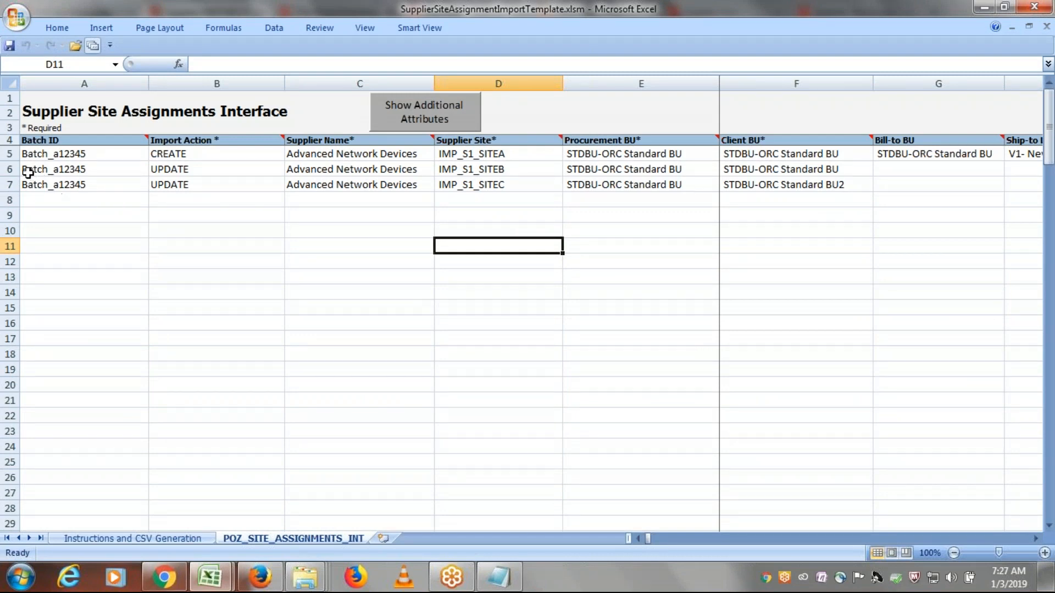
# - Clear sample rows 6 and 7 of the Supplier Site Assignments Interface sheet and show the additional attributes
pyautogui.moveTo(10, 169); pyautogui.dragTo(11, 179)
pyautogui.press('Delete')
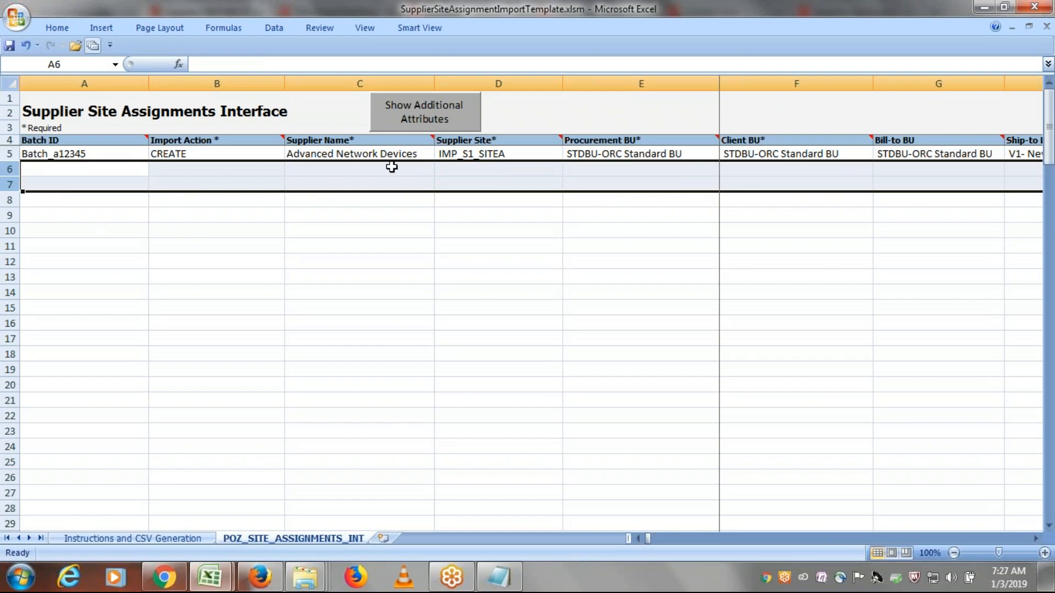
pyautogui.click(393, 117)
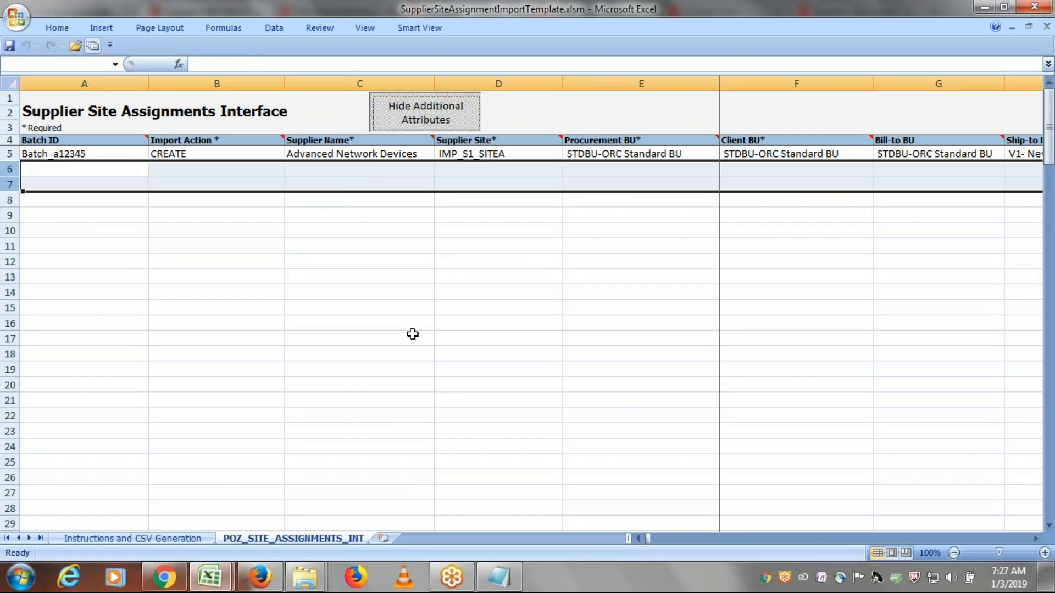
# - Clear the Batch ID of the assignment record in row 5
pyautogui.click(80, 155)
pyautogui.press('Delete')
pyautogui.press('Tab')
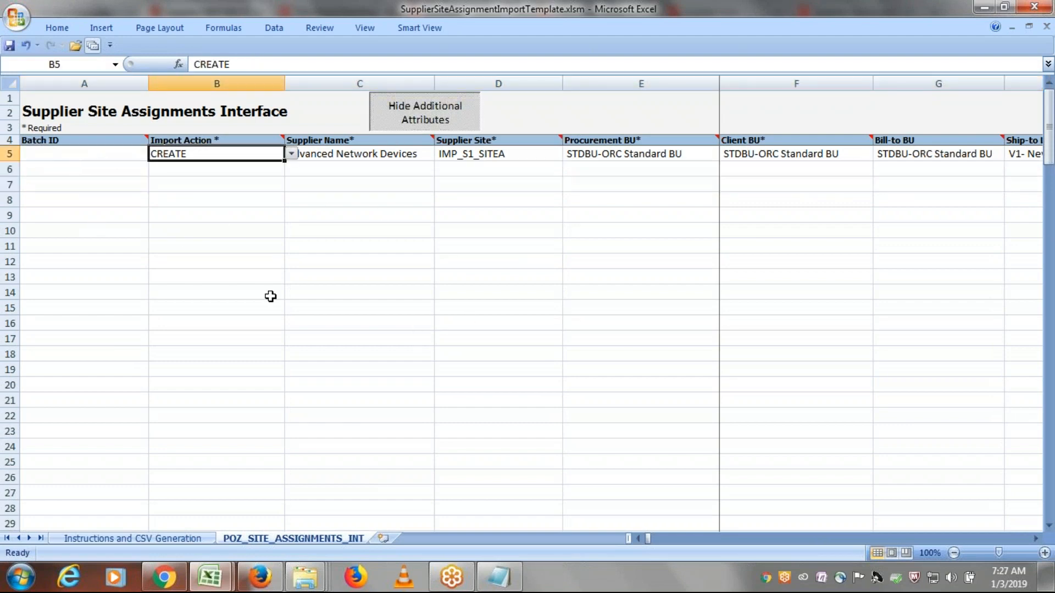
# - Copy the supplier name ERPTREE FBDI Supplier from Notepad into the Supplier Name cell of row 5
pyautogui.press('Tab')
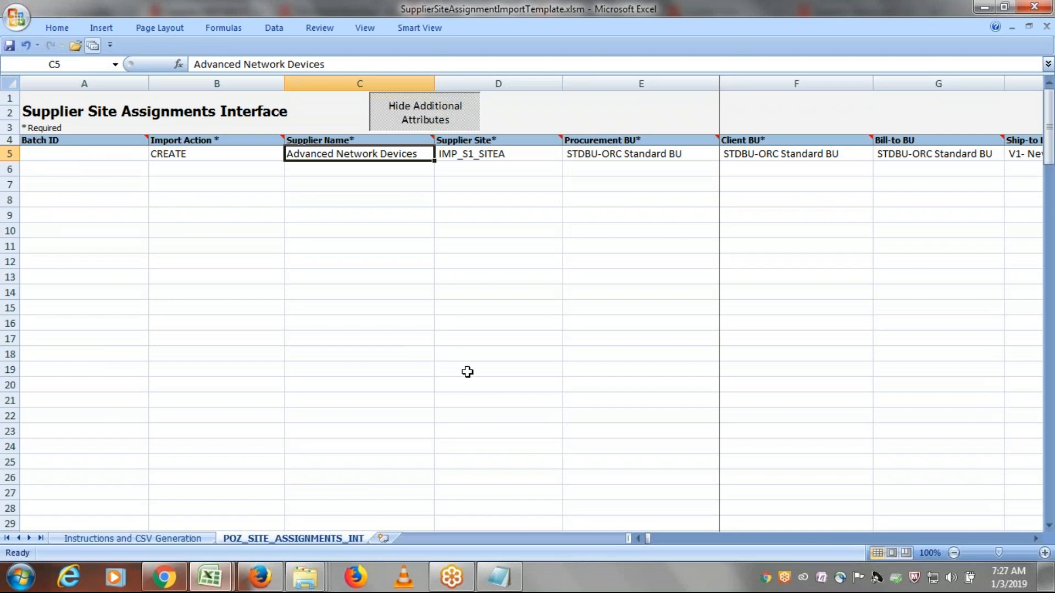
pyautogui.hotkey('alt', 'Tab')
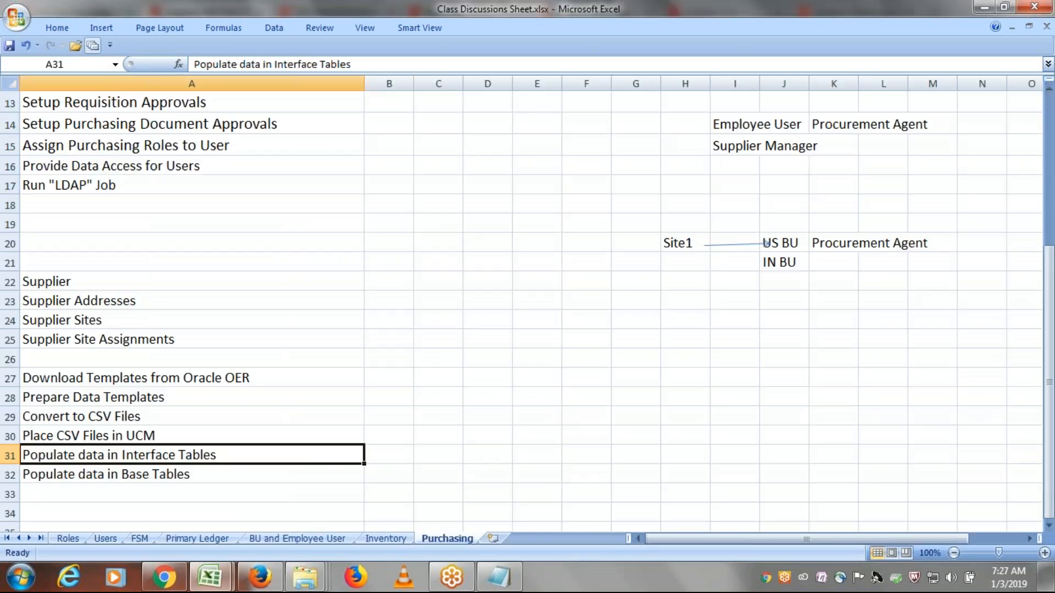
pyautogui.hotkey('alt', 'Tab')
pyautogui.hotkey('alt', 'Tab')
pyautogui.hotkey('alt', 'Tab')
pyautogui.hotkey('alt', 'Tab')
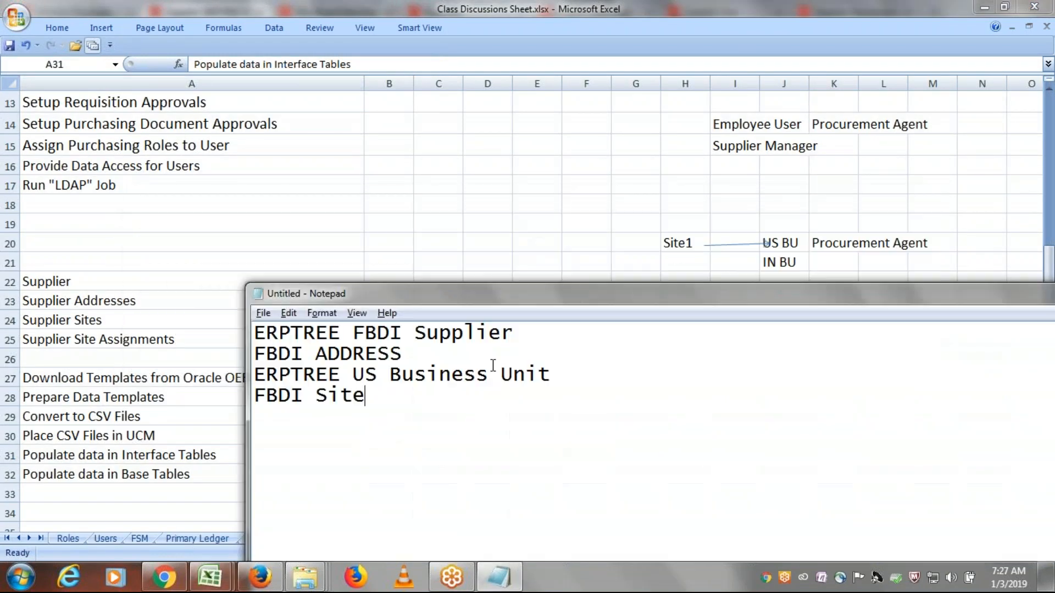
pyautogui.moveTo(523, 338); pyautogui.dragTo(241, 342)
pyautogui.hotkey('ctrl', 'c')
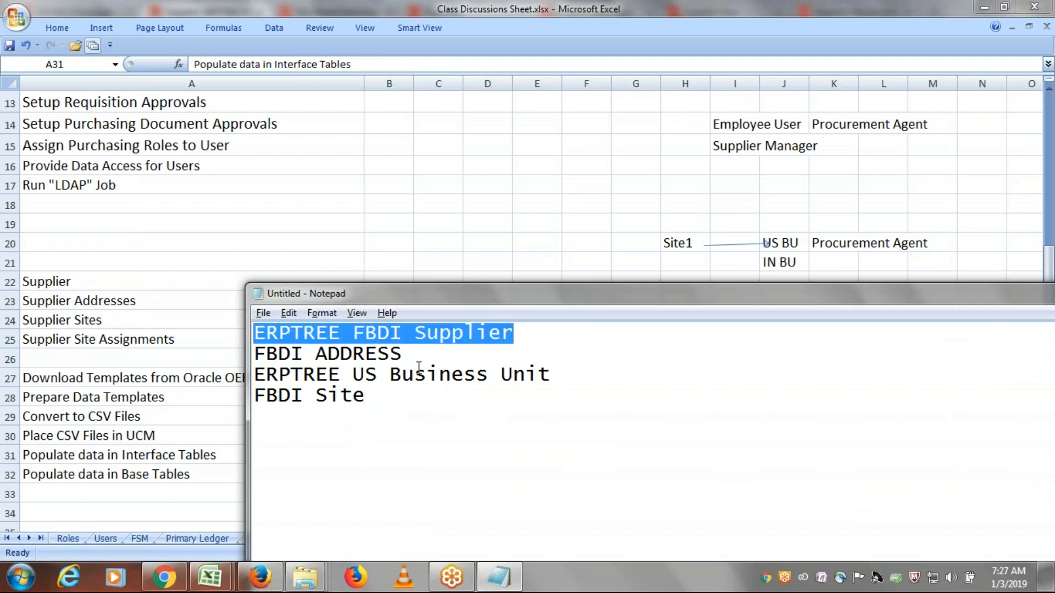
pyautogui.hotkey('alt', 'Tab')
pyautogui.hotkey('alt', 'Tab')
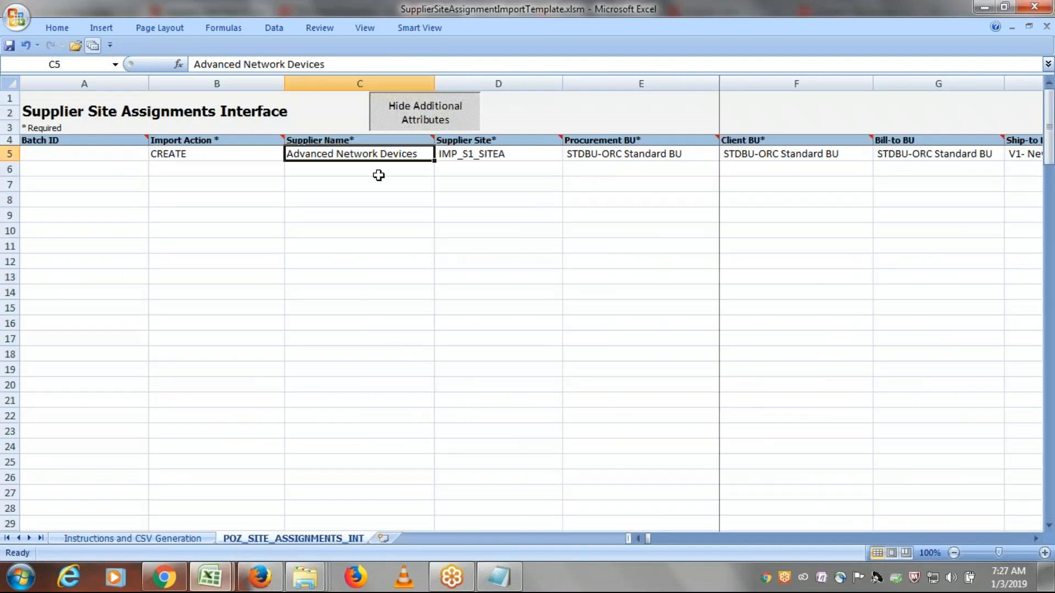
pyautogui.hotkey('ctrl', 'v')
pyautogui.press('Tab')
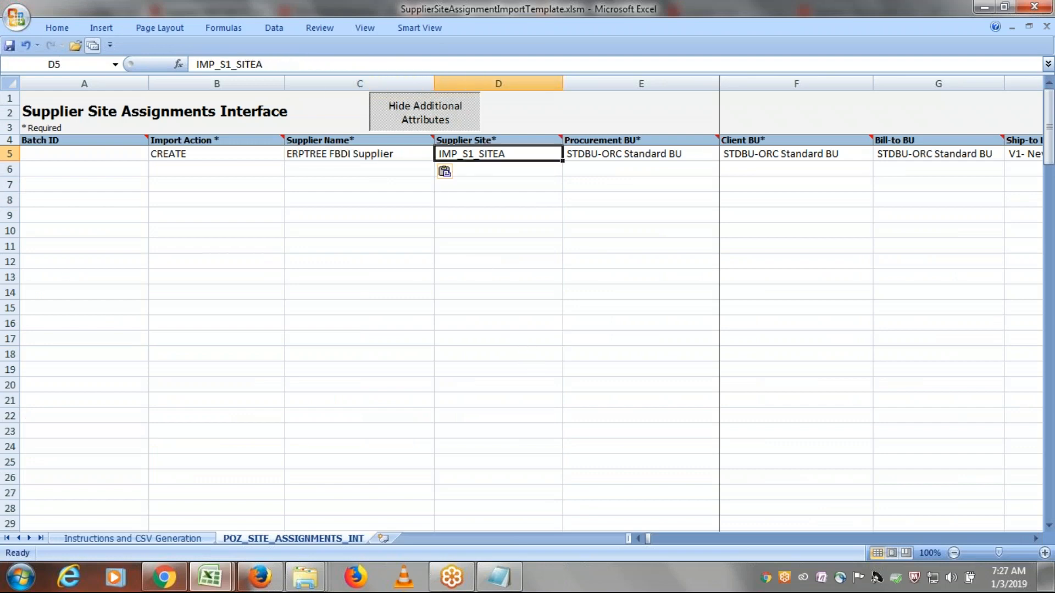
# - Copy the site name FBDI Site from Notepad into the Supplier Site cell of row 5
pyautogui.hotkey('alt', 'Tab')
pyautogui.hotkey('alt', 'Tab')
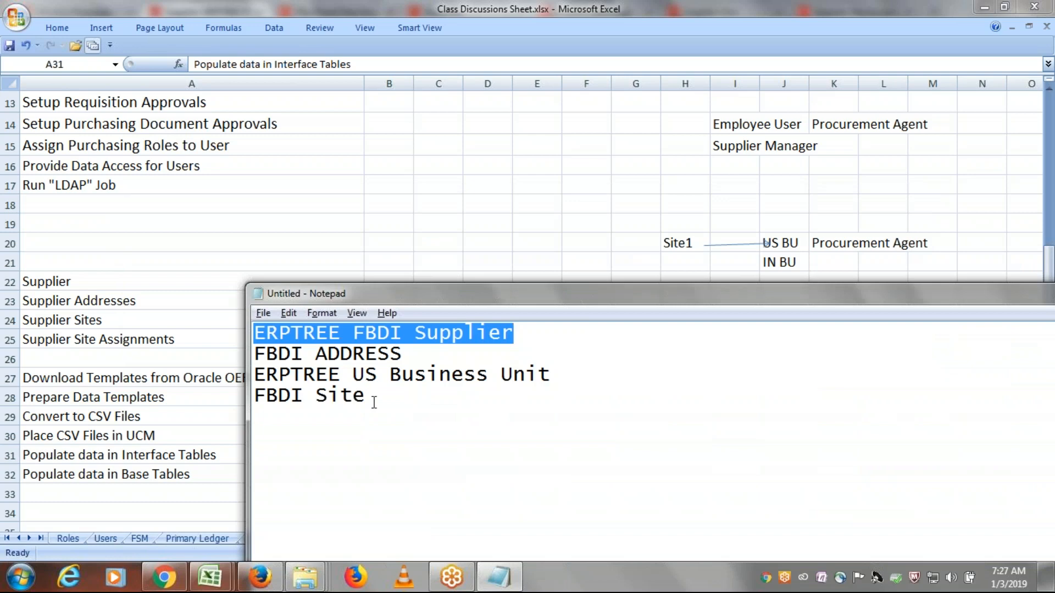
pyautogui.moveTo(369, 401); pyautogui.dragTo(224, 402)
pyautogui.hotkey('ctrl', 'c')
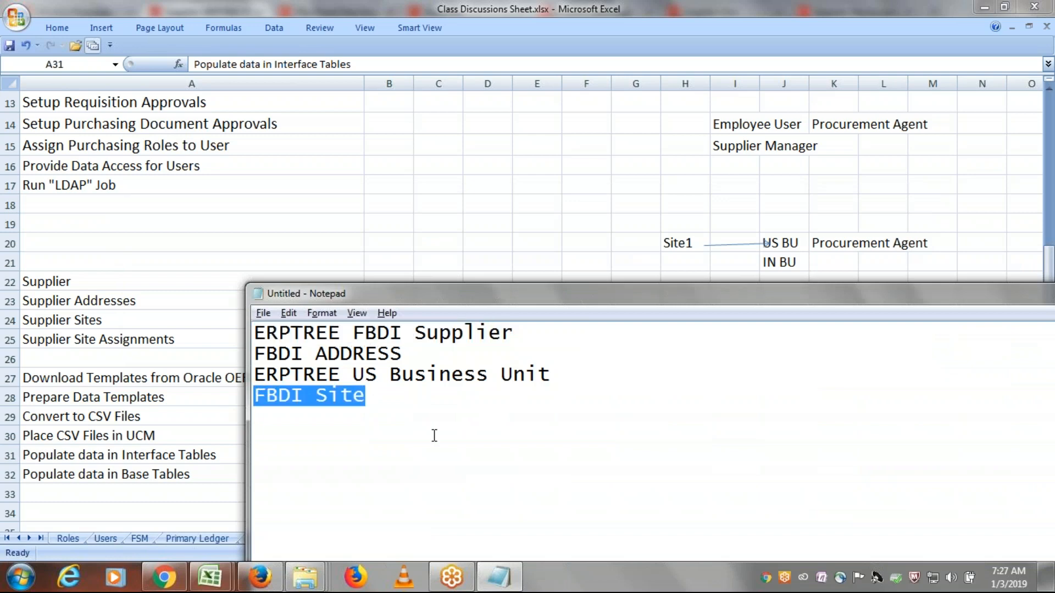
pyautogui.hotkey('alt', 'Tab')
pyautogui.hotkey('alt', 'Tab')
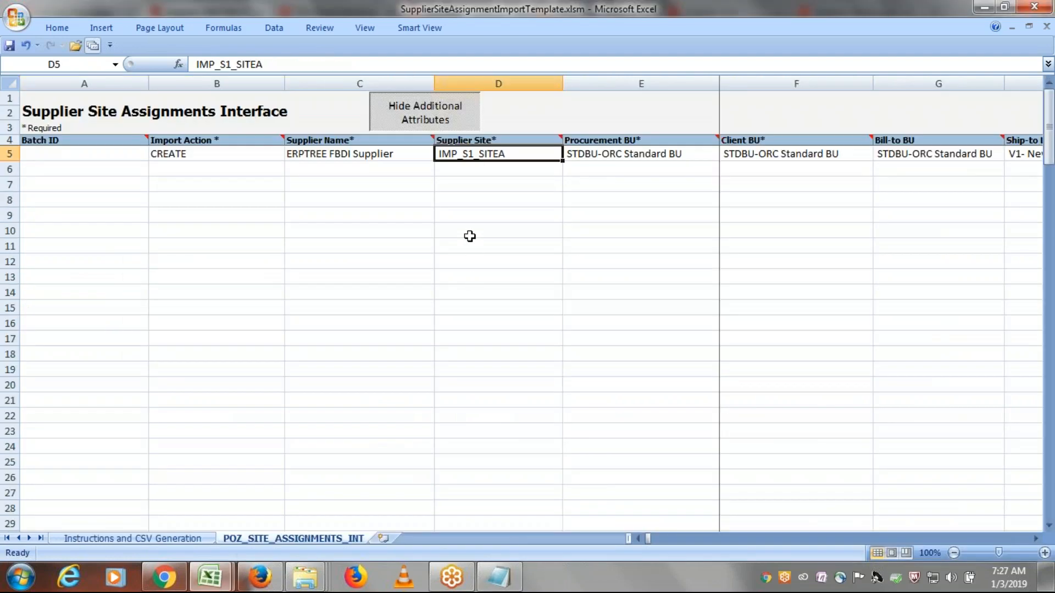
pyautogui.hotkey('ctrl', 'v')
pyautogui.press('Tab')
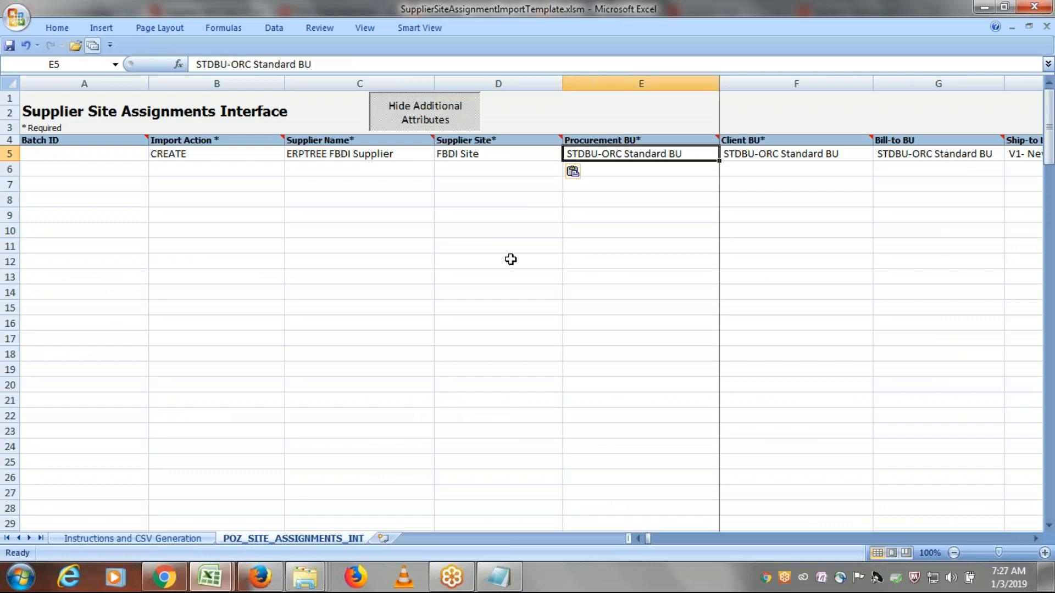
# - Copy ERPTREE US Business Unit from Notepad into the Procurement BU cell of row 5
pyautogui.hotkey('alt', 'Tab')
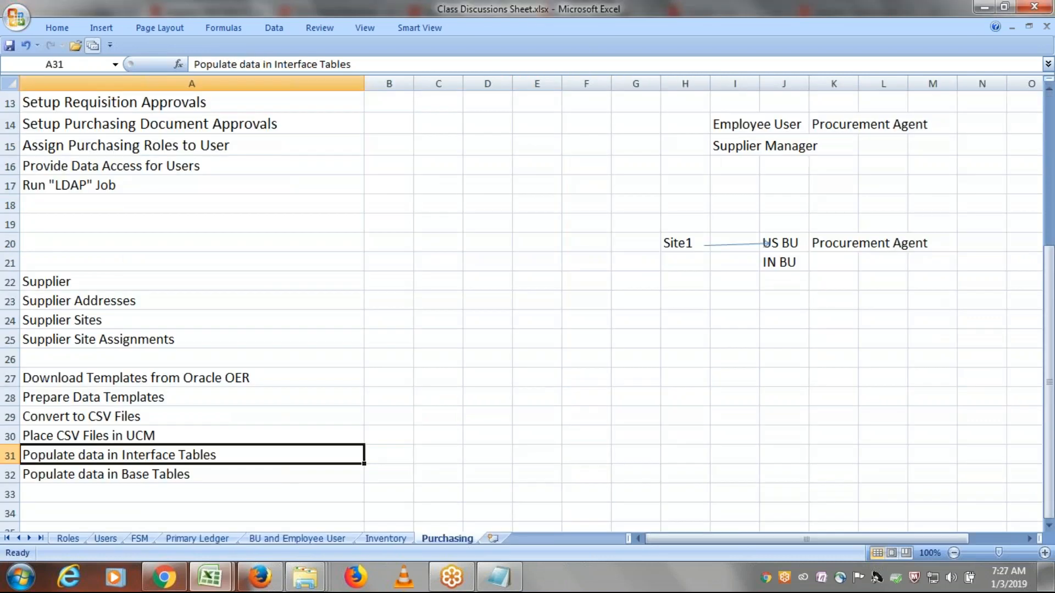
pyautogui.hotkey('alt', 'Tab')
pyautogui.moveTo(572, 377); pyautogui.dragTo(257, 375)
pyautogui.hotkey('ctrl', 'c')
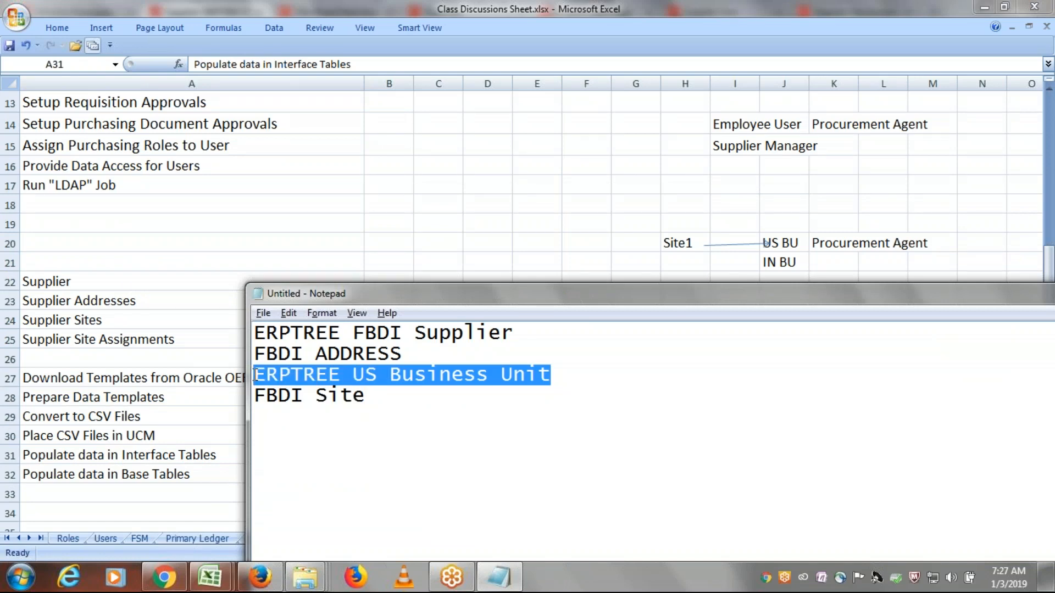
pyautogui.hotkey('alt', 'Tab')
pyautogui.hotkey('alt', 'Tab')
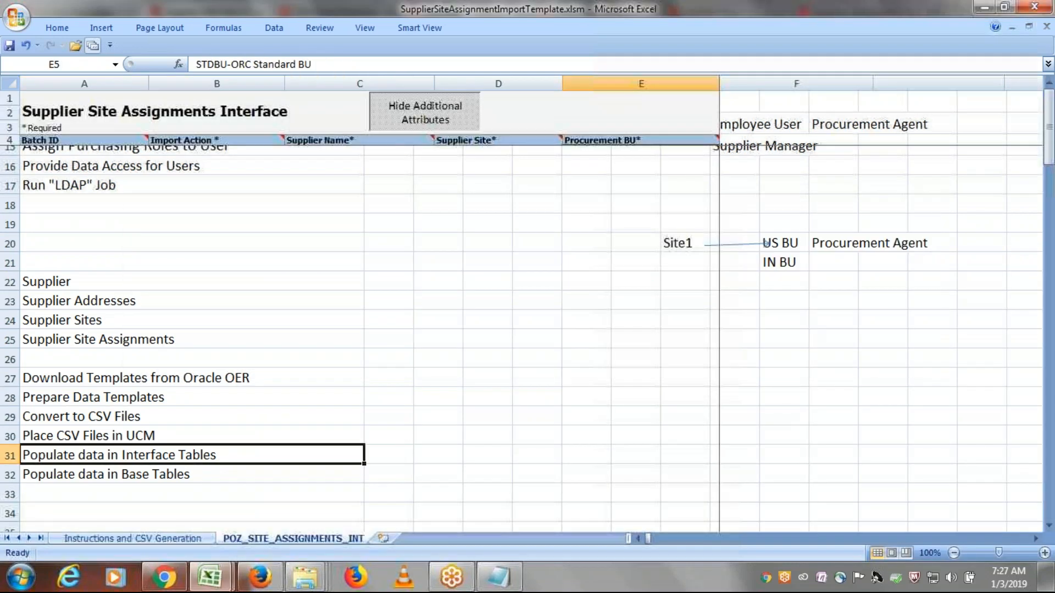
pyautogui.hotkey('ctrl', 'v')
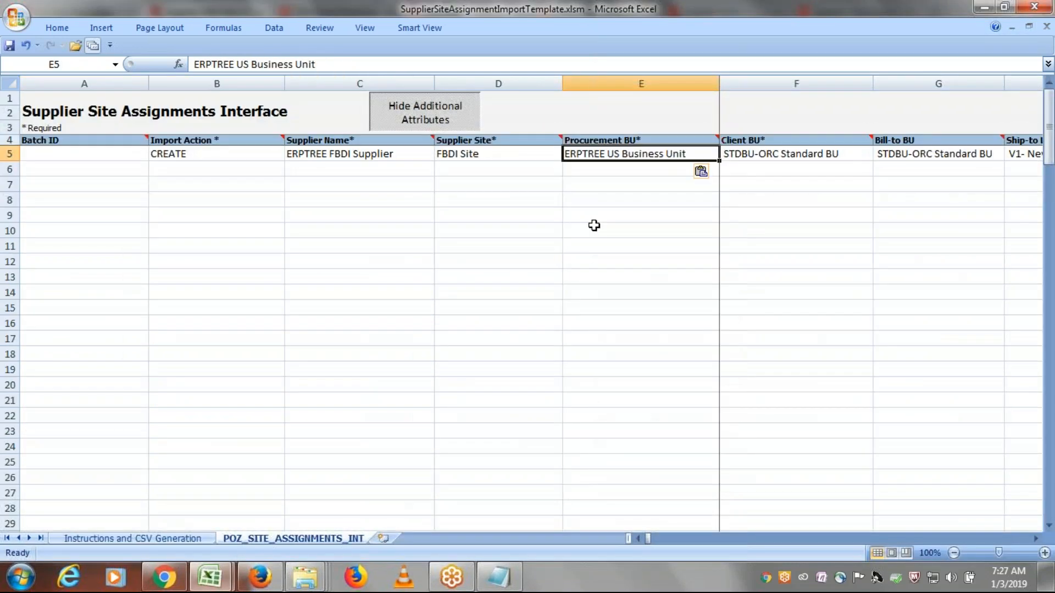
pyautogui.press('Tab')
# - Copy ERPTREE US Business Unit from the Procurement BU cell into the Client BU and Bill-to BU cells of row 5
pyautogui.hotkey('alt', 'Tab')
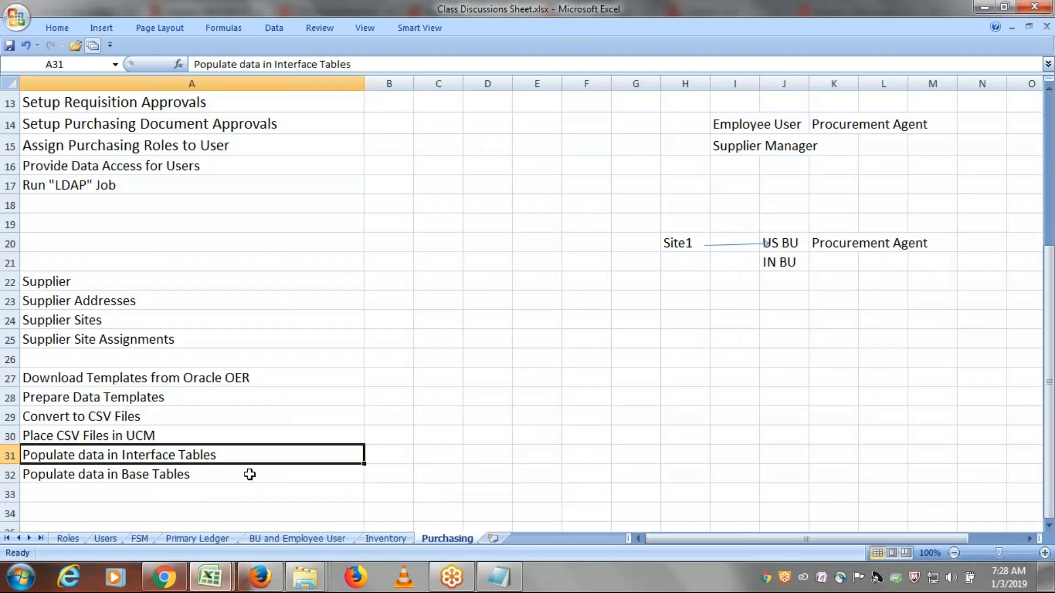
pyautogui.hotkey('alt', 'Tab')
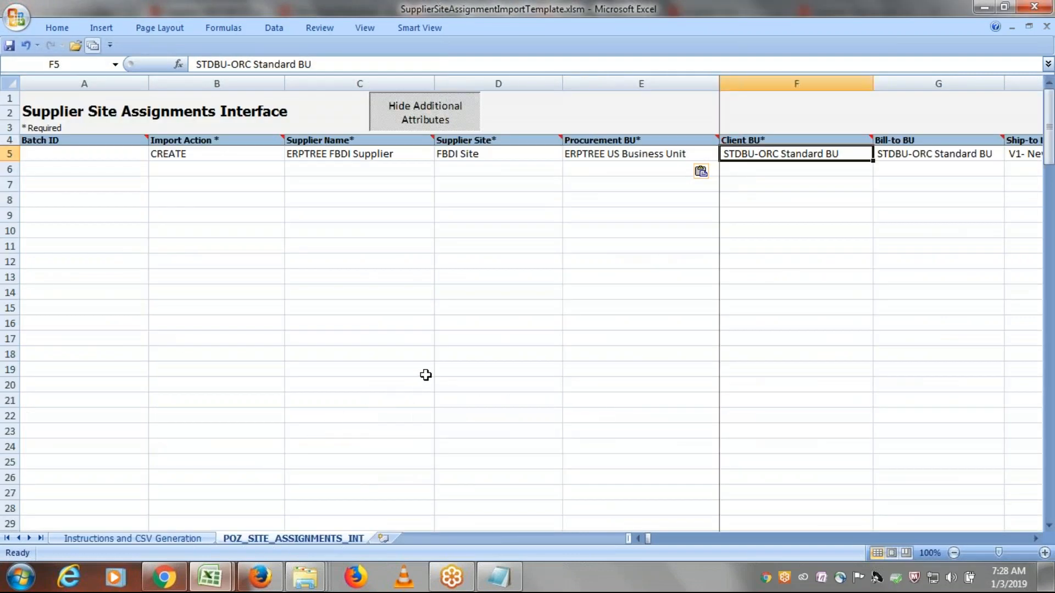
pyautogui.click(596, 156)
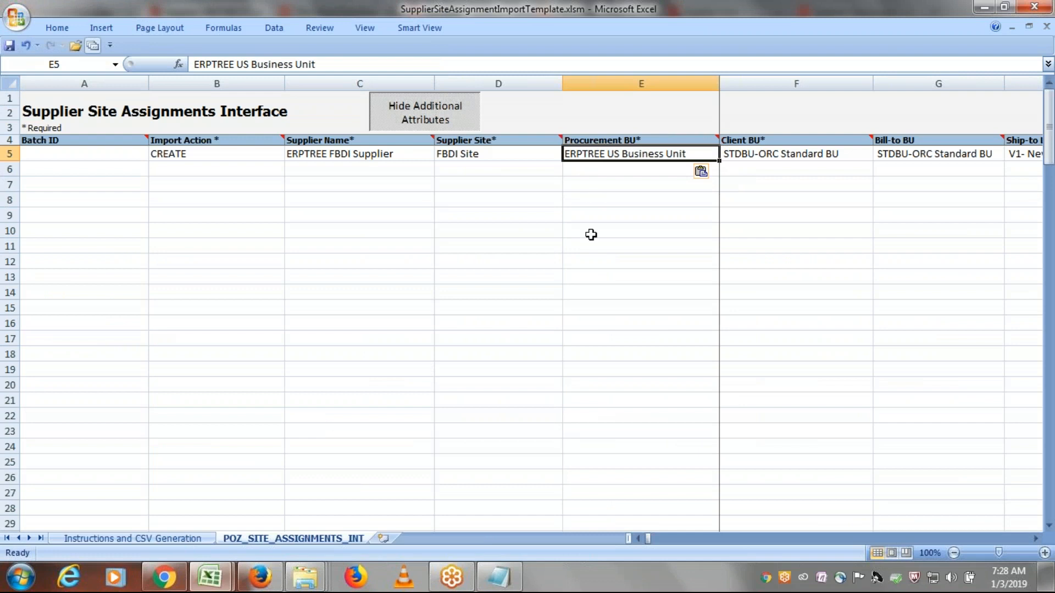
pyautogui.hotkey('ctrl', 'c')
pyautogui.press('Tab')
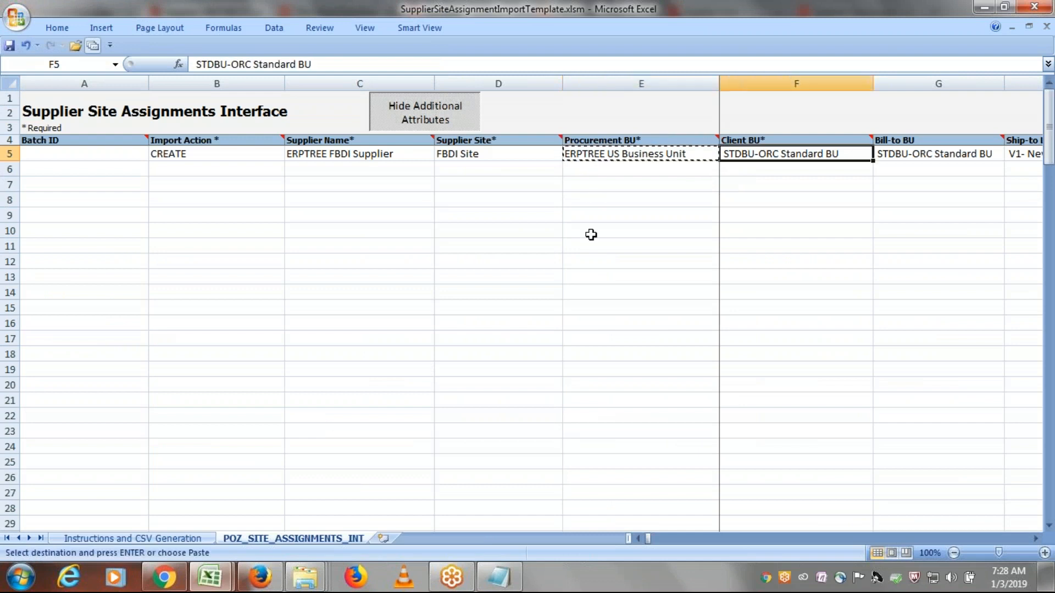
pyautogui.hotkey('ctrl', 'v')
pyautogui.press('Tab')
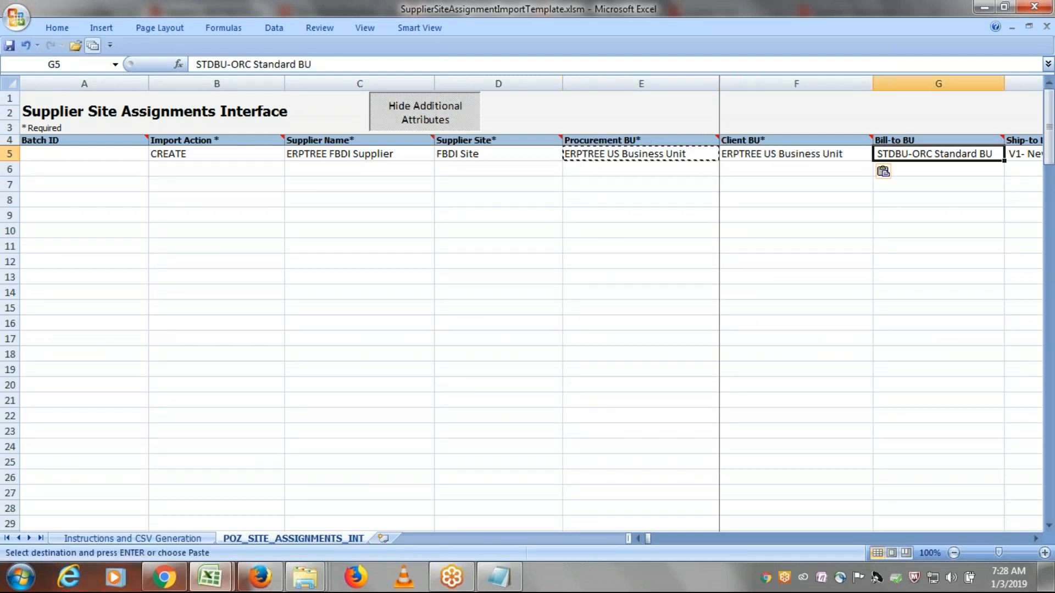
pyautogui.press('Left')
pyautogui.hotkey('ctrl', 'c')
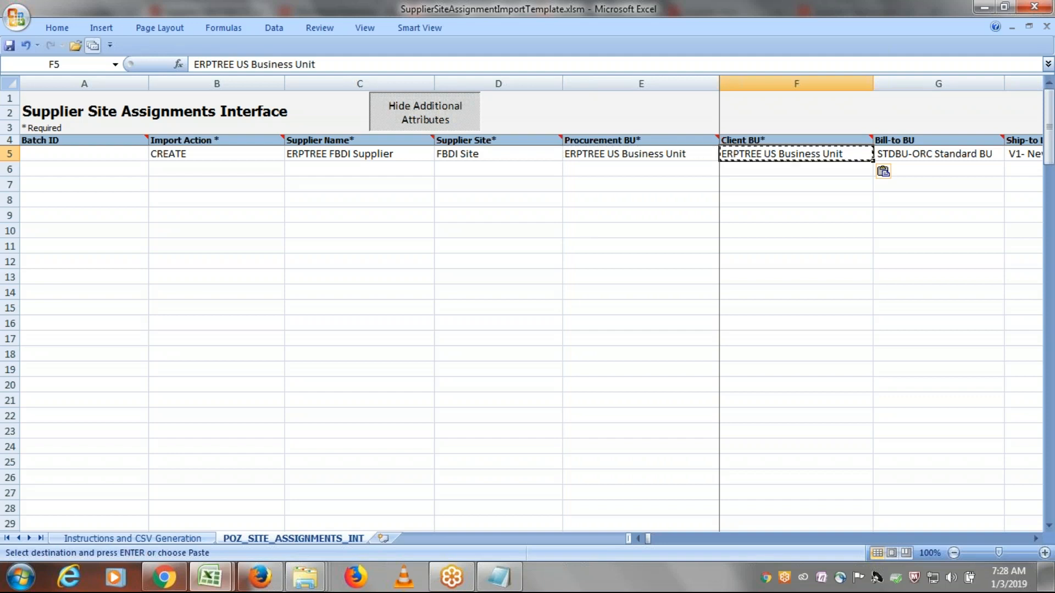
pyautogui.press('Tab')
pyautogui.hotkey('ctrl', 'v')
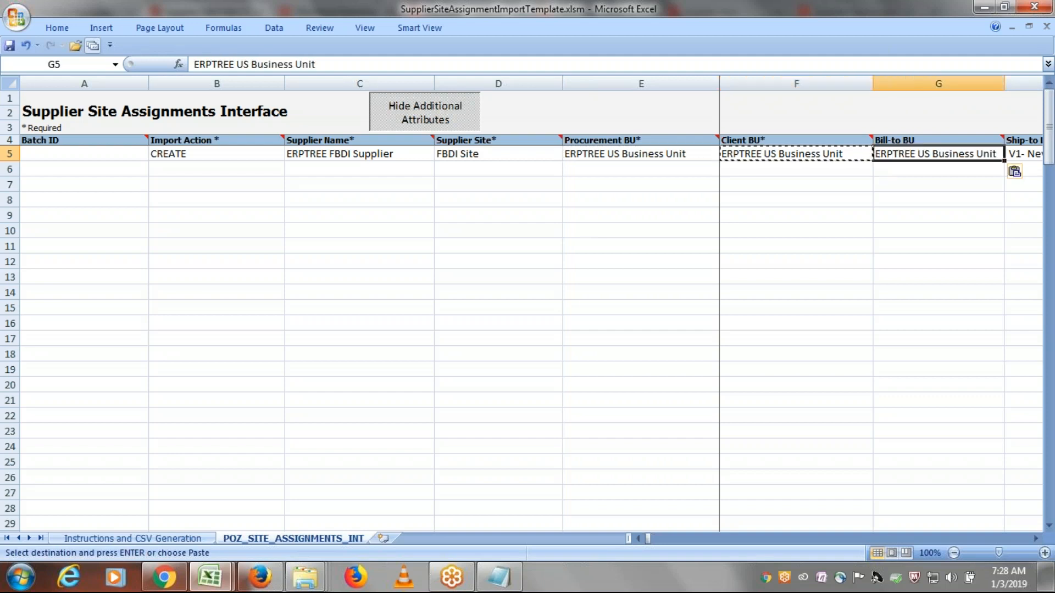
# - Clear the Ship-to Location, Bill-to Location, Use Withholding Tax and adjacent withholding cells of row 5
pyautogui.press('Tab')
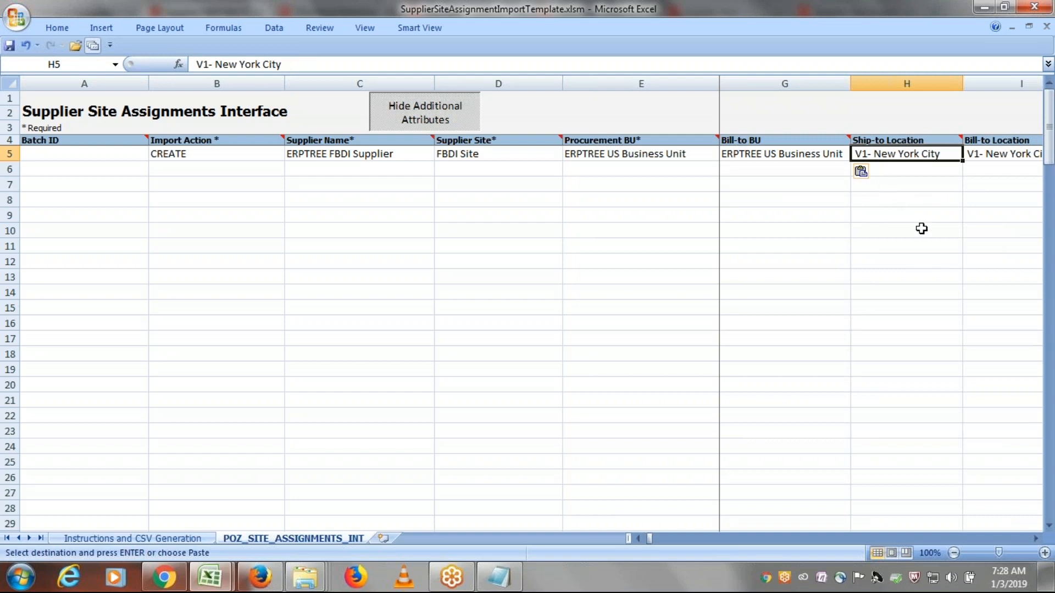
pyautogui.press('Delete')
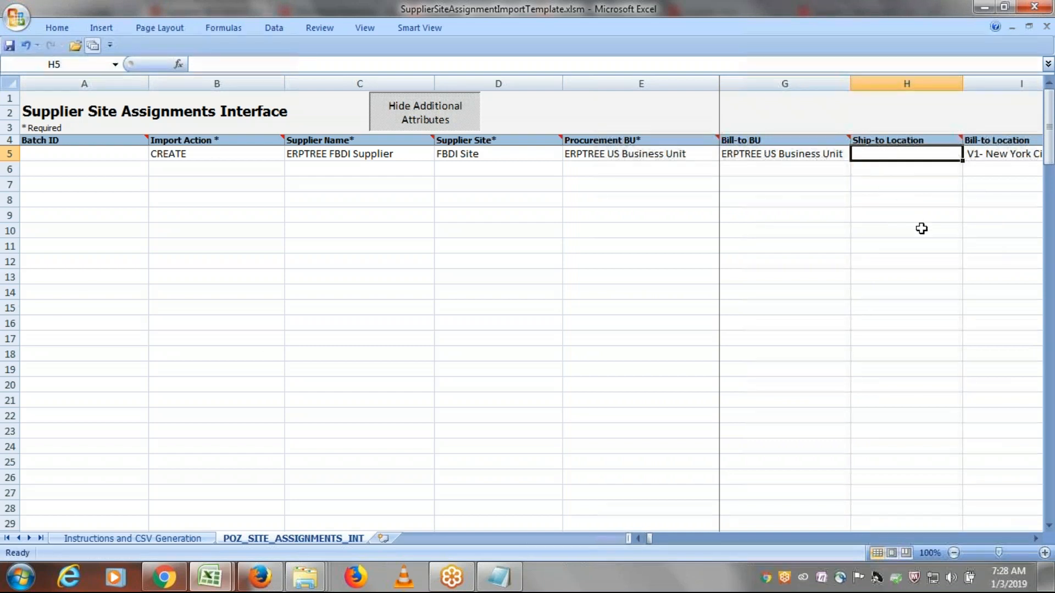
pyautogui.press('Tab')
pyautogui.press('Delete')
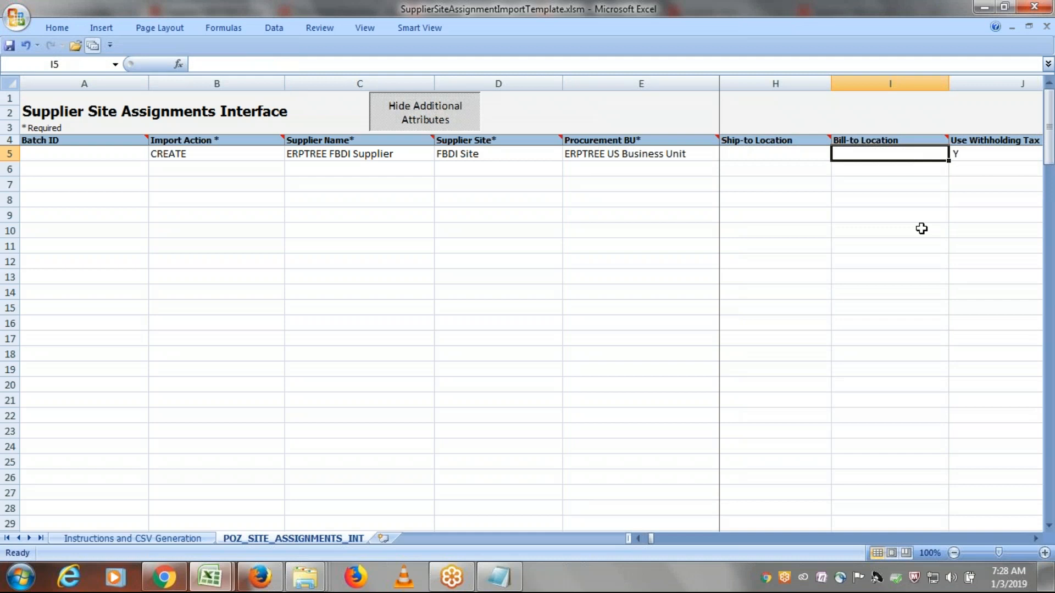
pyautogui.press('Tab')
pyautogui.press('Delete')
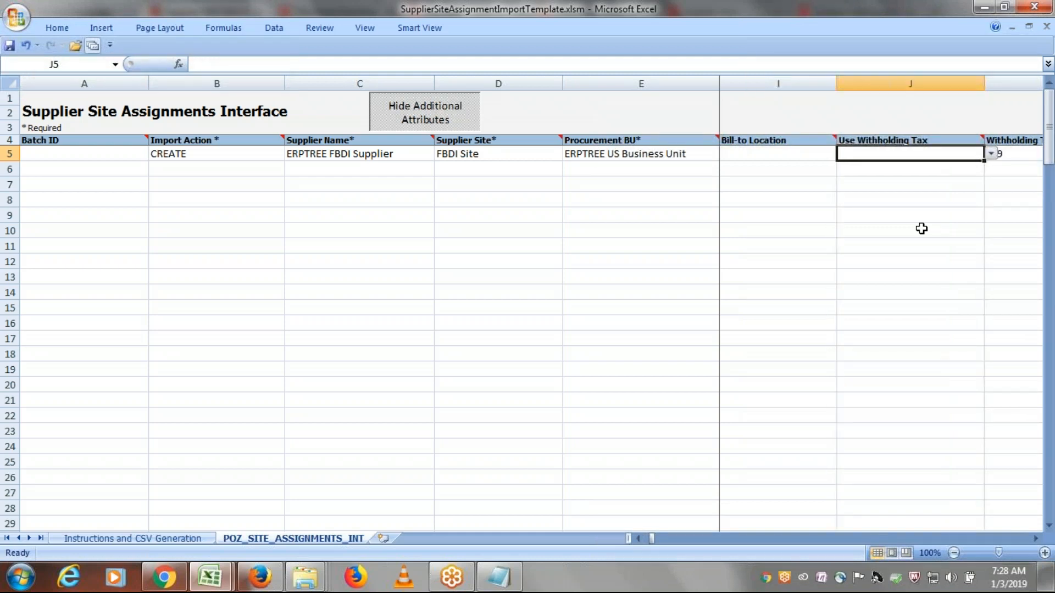
pyautogui.press('Tab')
pyautogui.press('Delete')
# - Review the remaining attribute cells of row 5 through Inactive Date, then return to the start of the record
pyautogui.press('Tab')
pyautogui.press('Tab')
pyautogui.press('Tab')
pyautogui.press('Tab')
pyautogui.press('Tab')
pyautogui.press('Tab')
pyautogui.press('Tab')
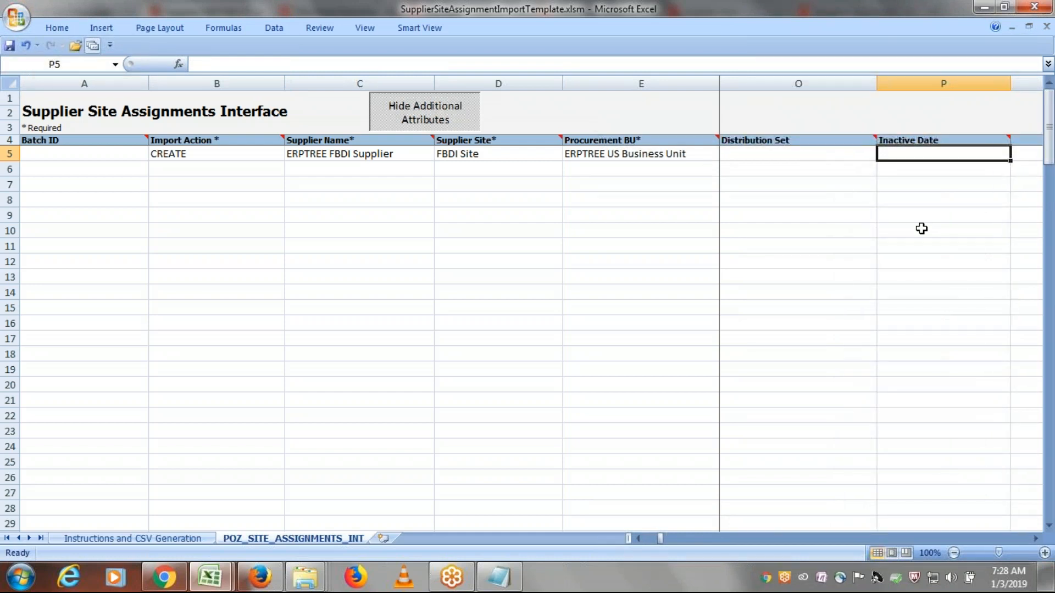
pyautogui.hotkey('shift', 'Tab')
pyautogui.hotkey('shift', 'Tab')
pyautogui.hotkey('shift', 'Tab')
pyautogui.hotkey('shift', 'Tab')
pyautogui.hotkey('shift', 'Tab')
pyautogui.hotkey('shift', 'Tab')
pyautogui.hotkey('shift', 'Tab')
pyautogui.hotkey('shift', 'Tab')
pyautogui.hotkey('shift', 'Tab')
pyautogui.hotkey('shift', 'Tab')
pyautogui.hotkey('shift', 'Tab')
pyautogui.hotkey('shift', 'Tab')
pyautogui.hotkey('shift', 'Tab')
pyautogui.hotkey('shift', 'Tab')
pyautogui.hotkey('shift', 'Tab')
pyautogui.hotkey('shift', 'Tab')
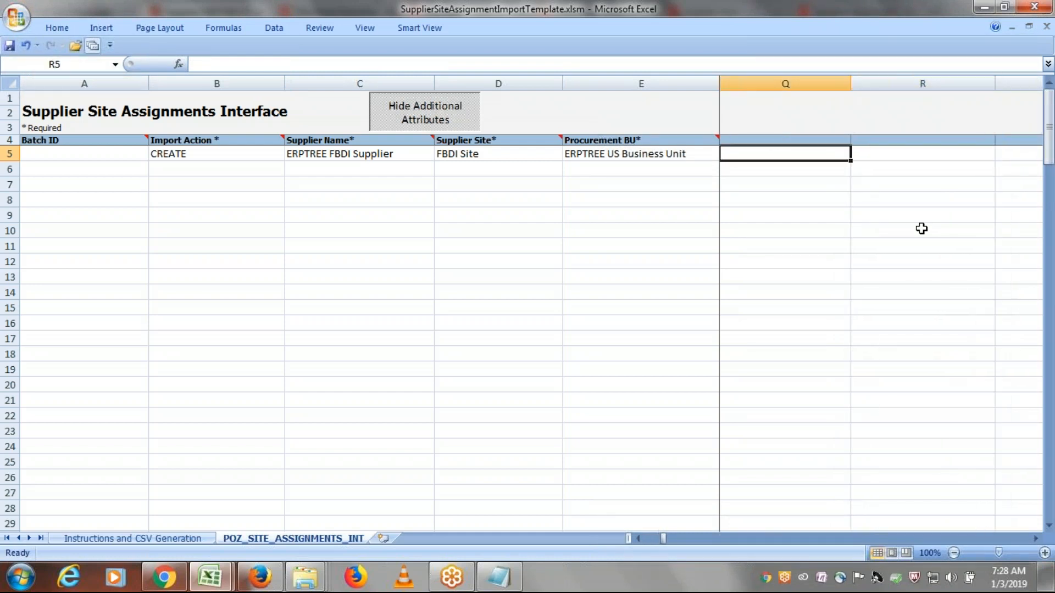
pyautogui.hotkey('shift', 'Tab')
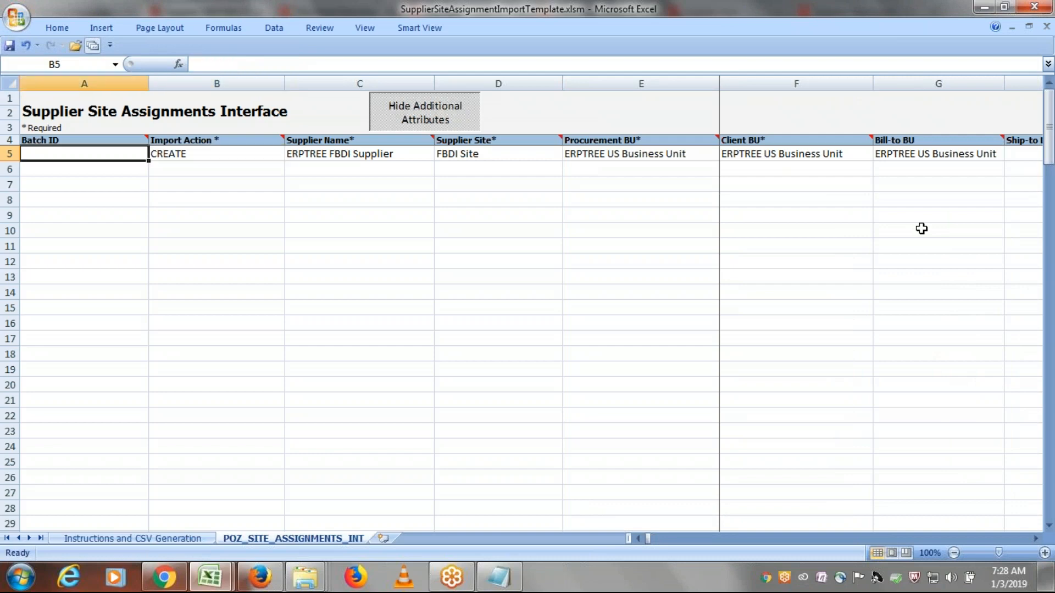
pyautogui.press('Tab')
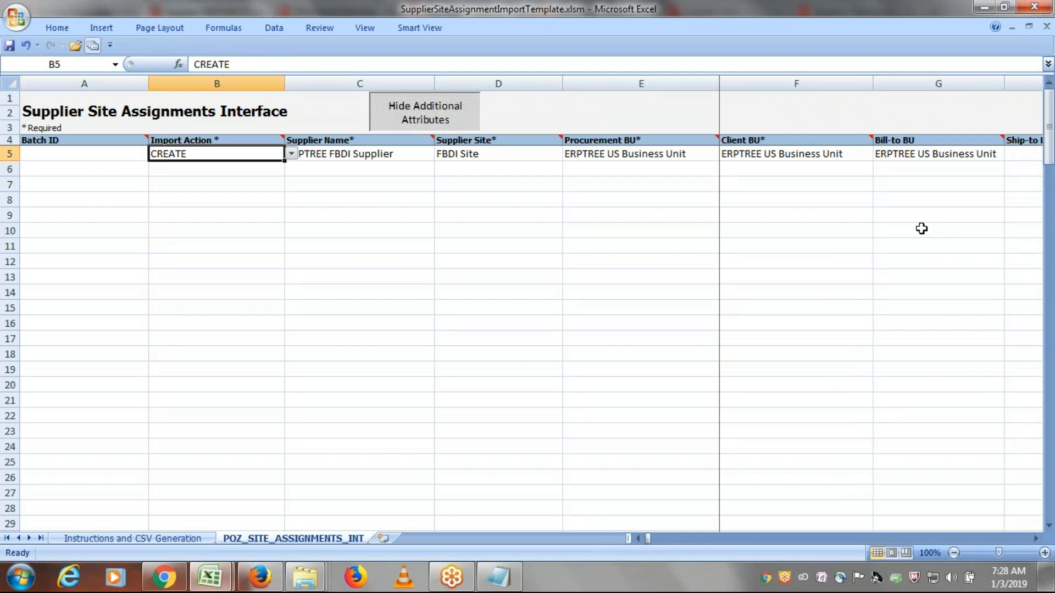
# - Generate the template's import files, saving PozSiteAssignmentsInt.zip and PozSiteAssignmentsInt.csv in the ERPTREE FBDI Templates folder
pyautogui.click(113, 539)
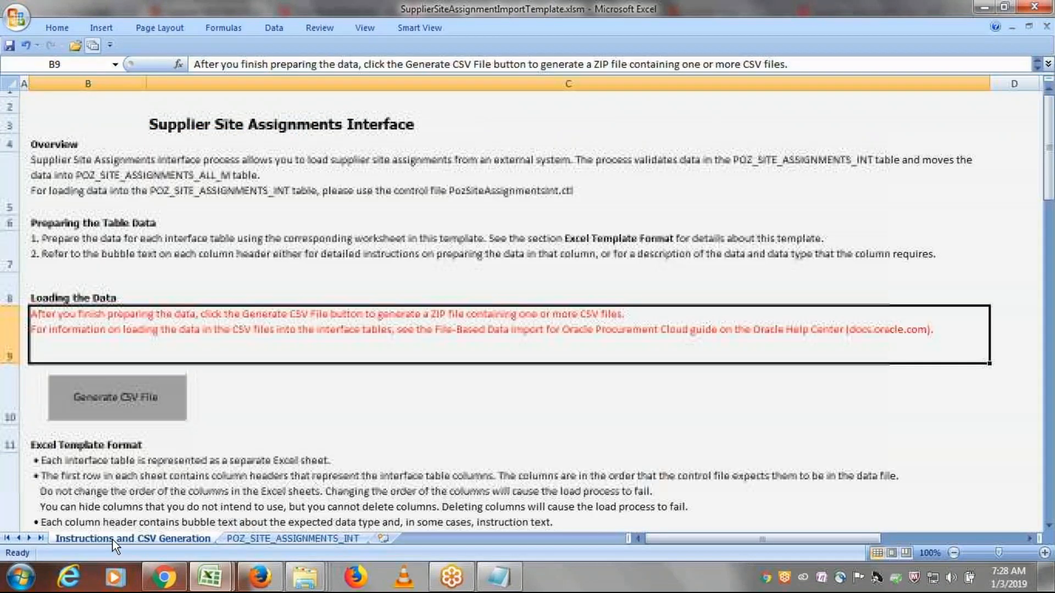
pyautogui.click(152, 404)
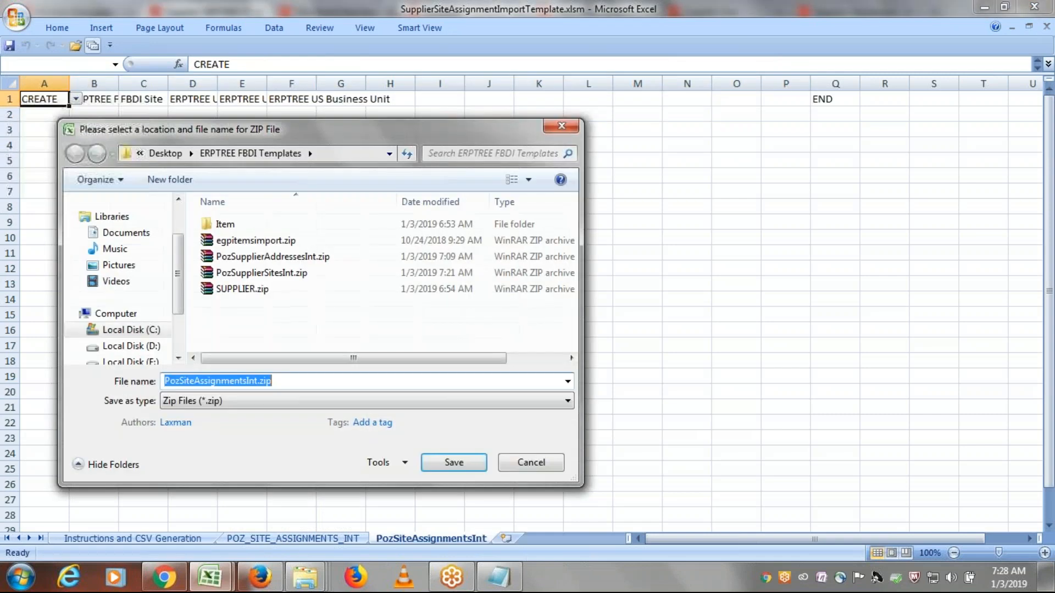
pyautogui.click(464, 465)
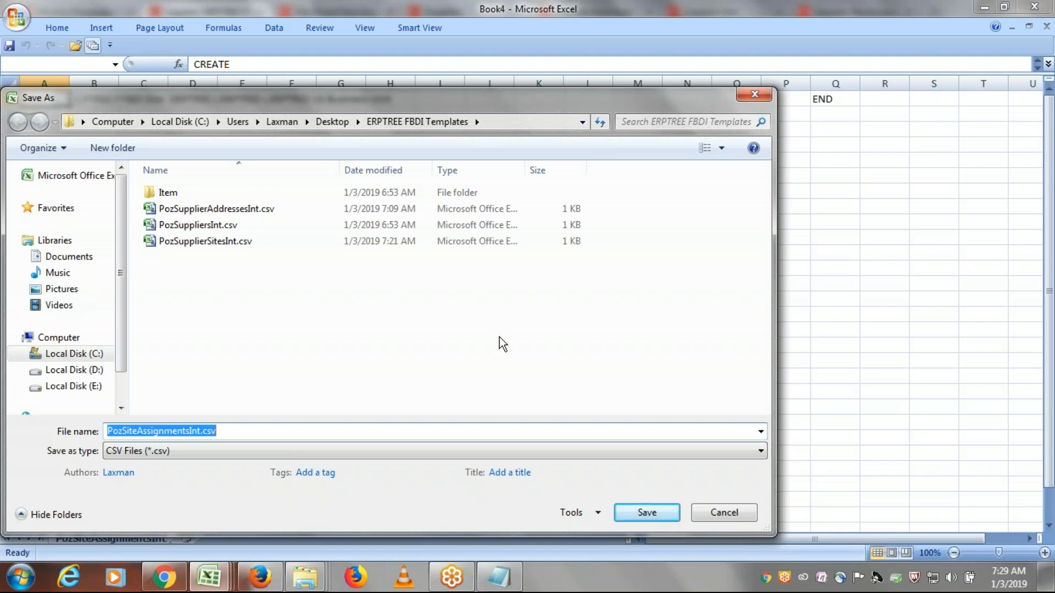
pyautogui.click(651, 515)
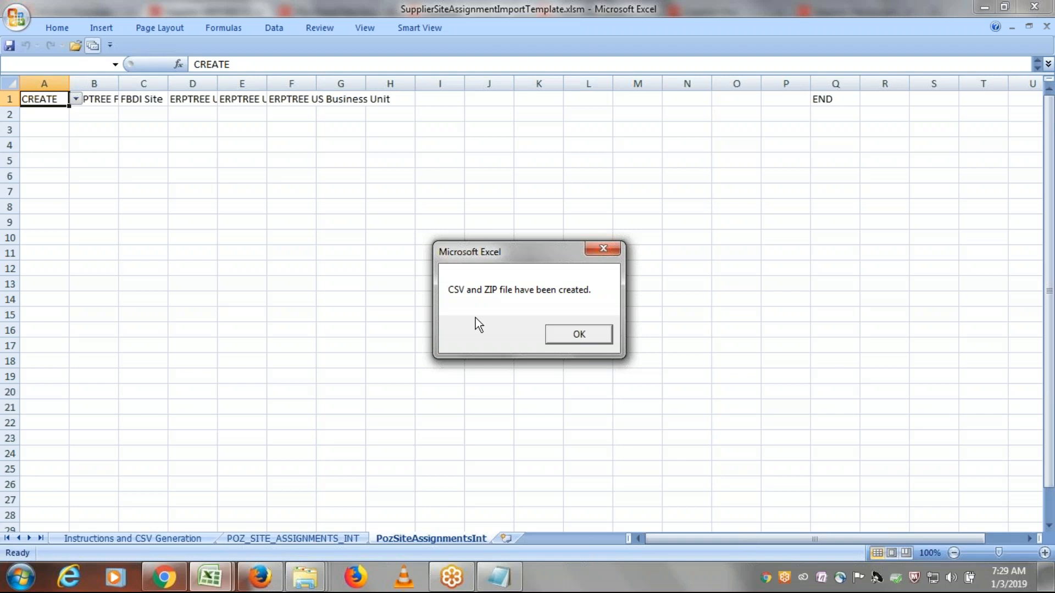
pyautogui.click(569, 335)
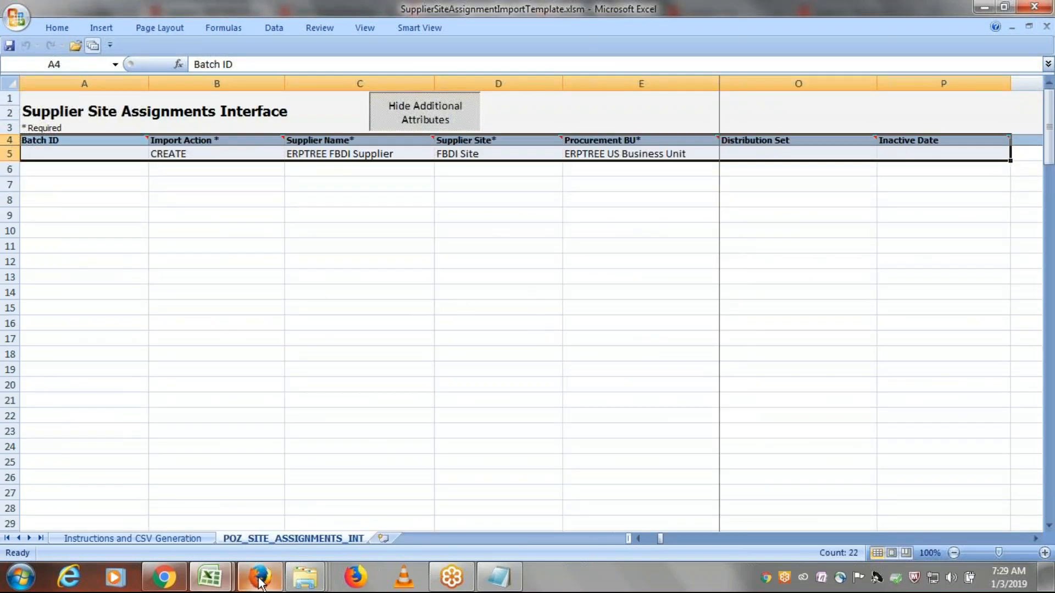
# - Switch to Oracle in Firefox and reopen the Scheduled Processes overview from the Monitor Processes page
pyautogui.moveTo(263, 586)
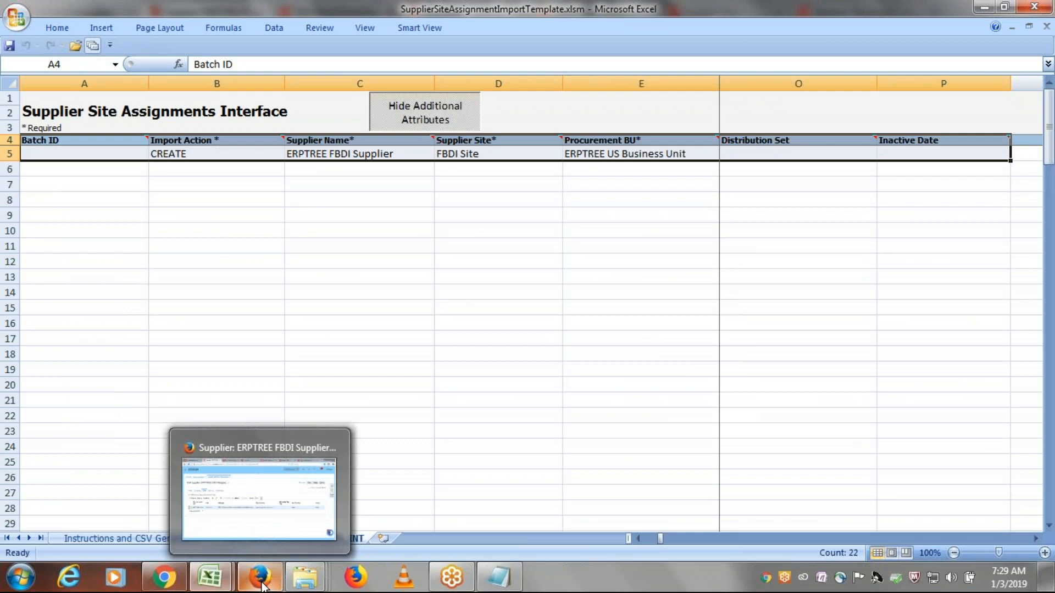
pyautogui.click(236, 494)
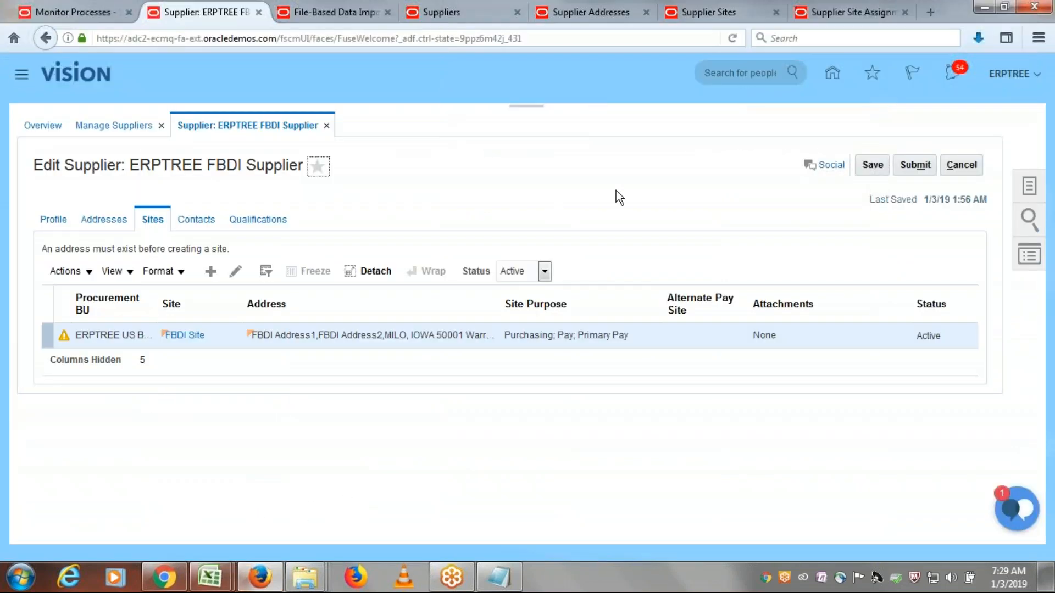
pyautogui.click(68, 10)
pyautogui.click(595, 278)
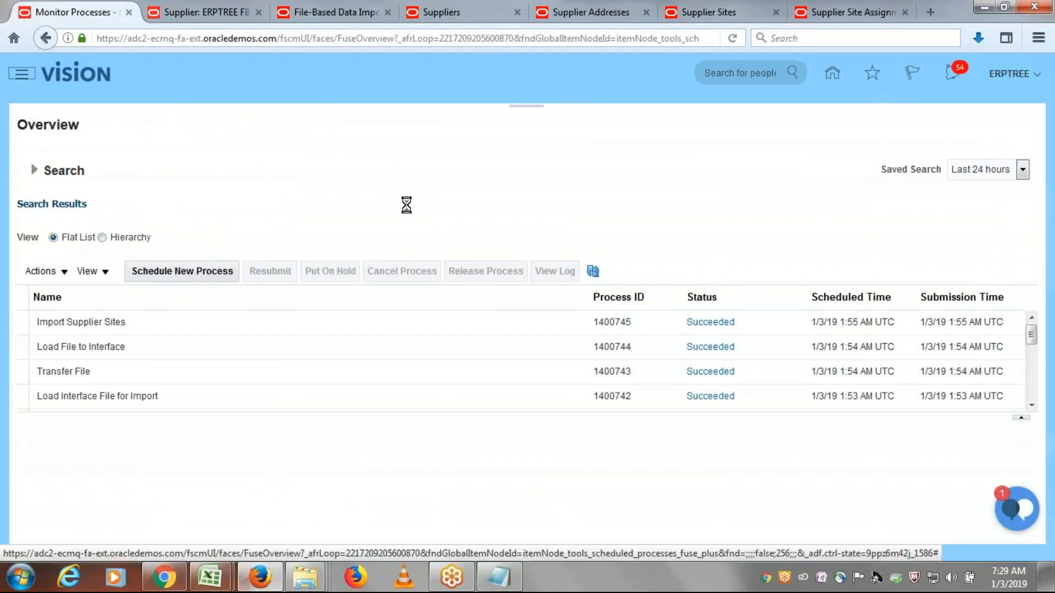
pyautogui.click(22, 73)
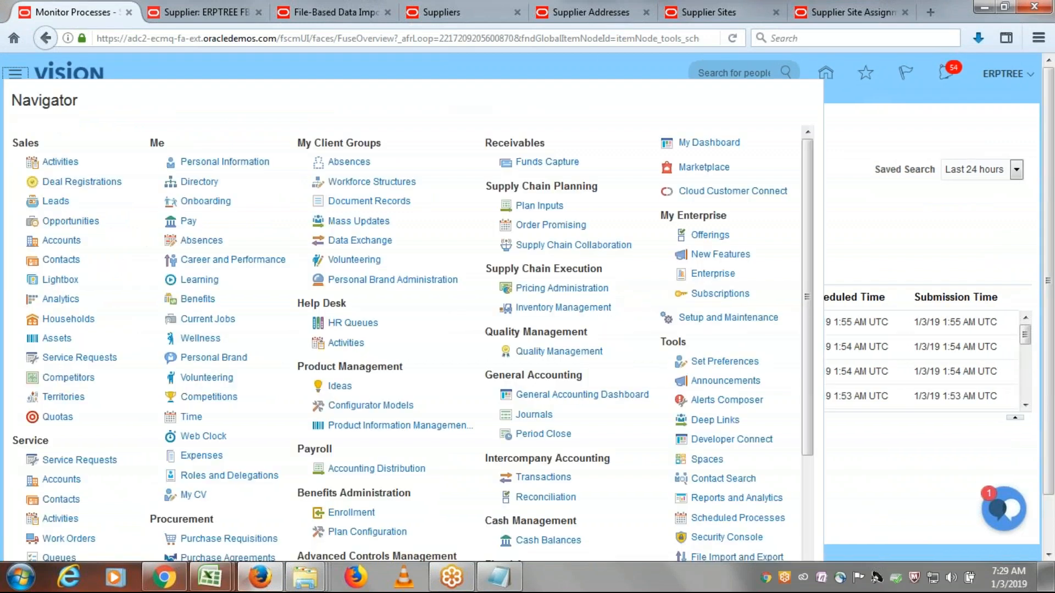
pyautogui.moveTo(804, 311); pyautogui.dragTo(814, 382)
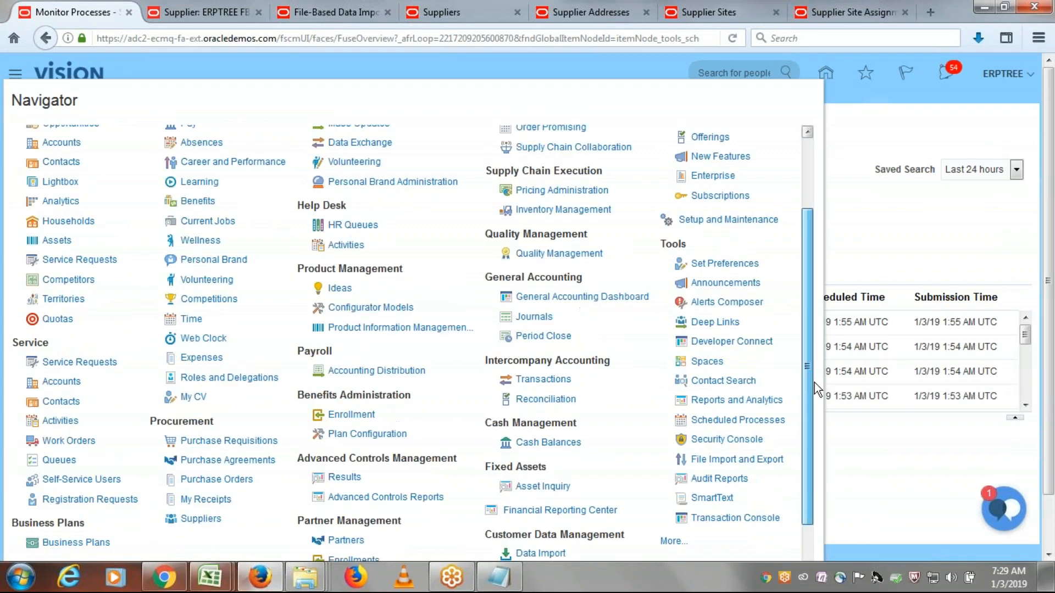
pyautogui.click(737, 418)
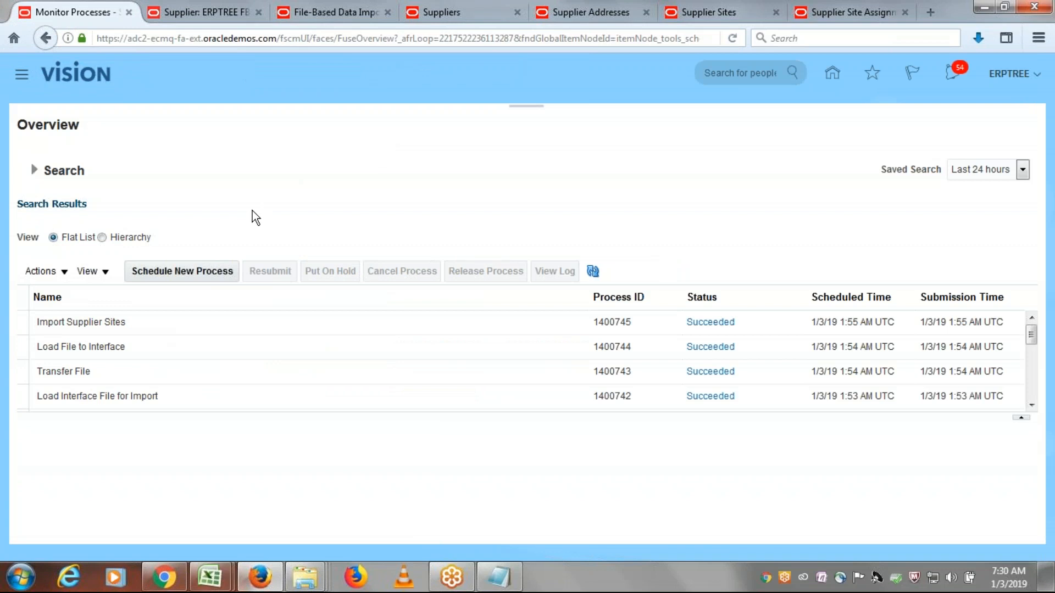
# - Schedule a new process of type Job named Load Interface File for Import and open its process details
pyautogui.click(179, 266)
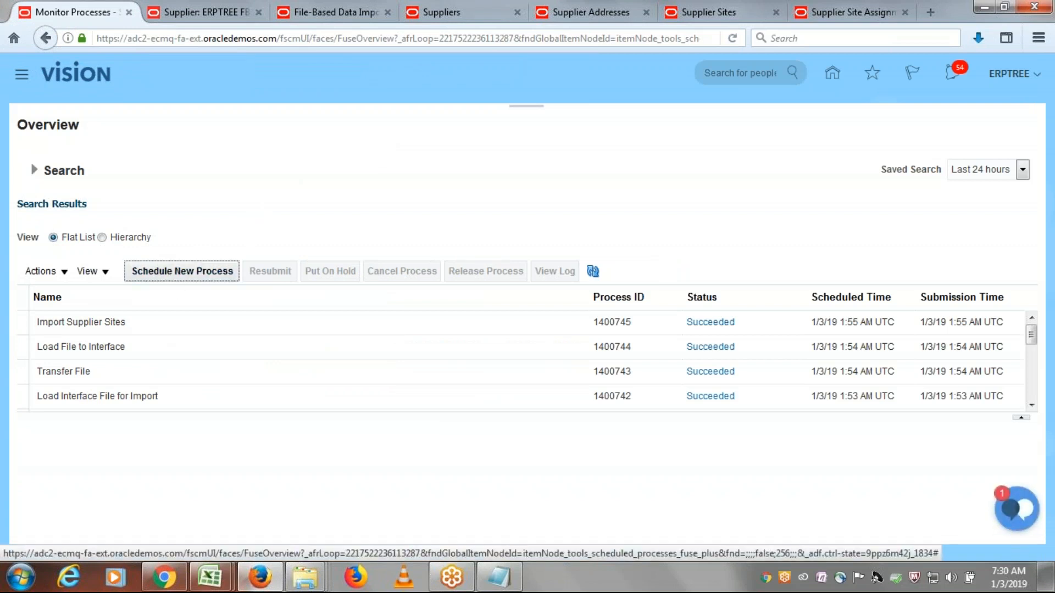
pyautogui.press('Tab')
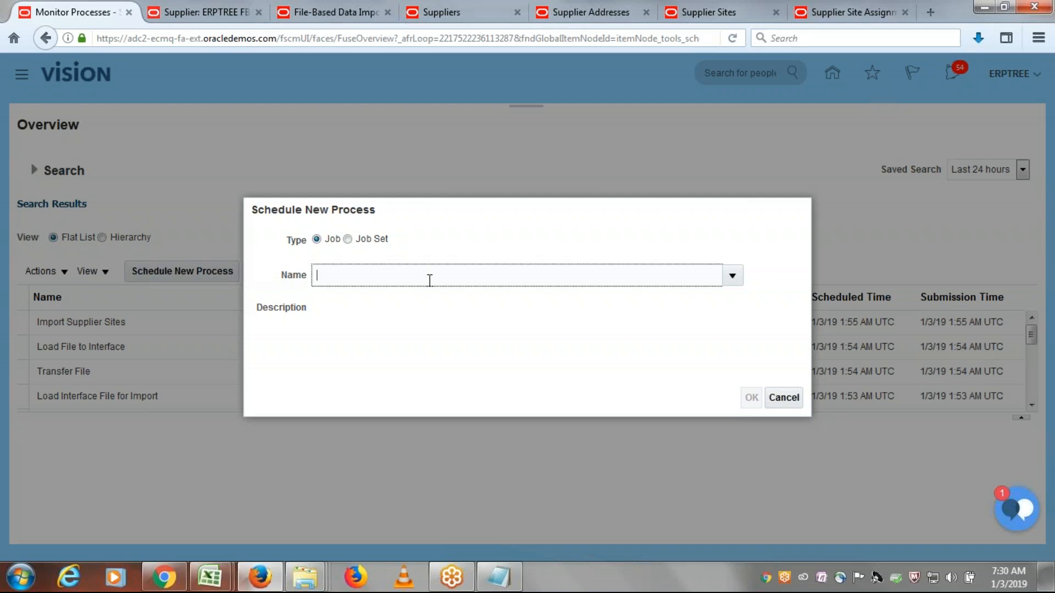
pyautogui.write('Load Inter')
pyautogui.press('Tab')
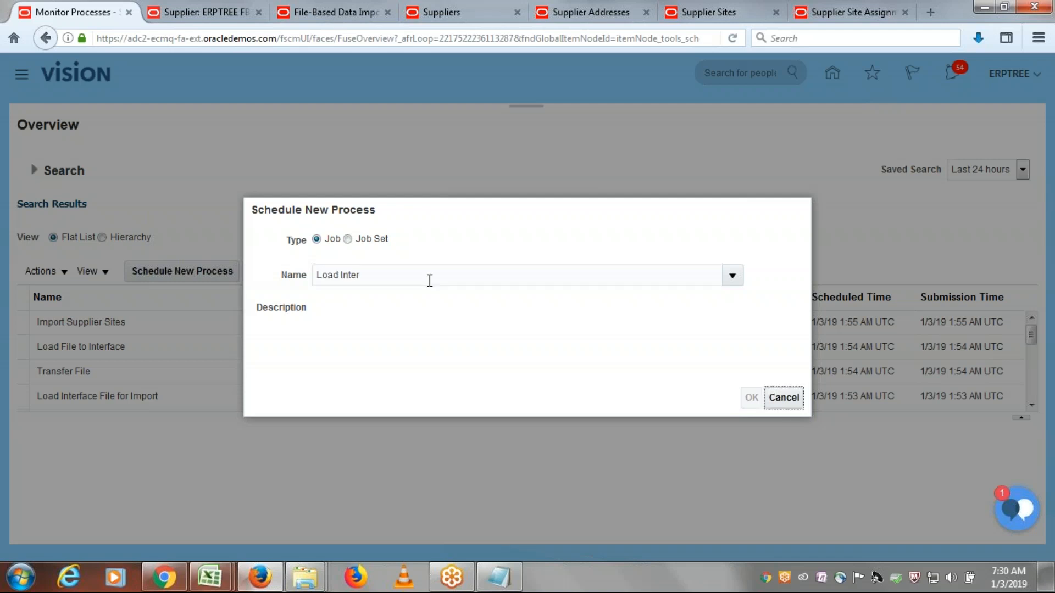
pyautogui.click(848, 186)
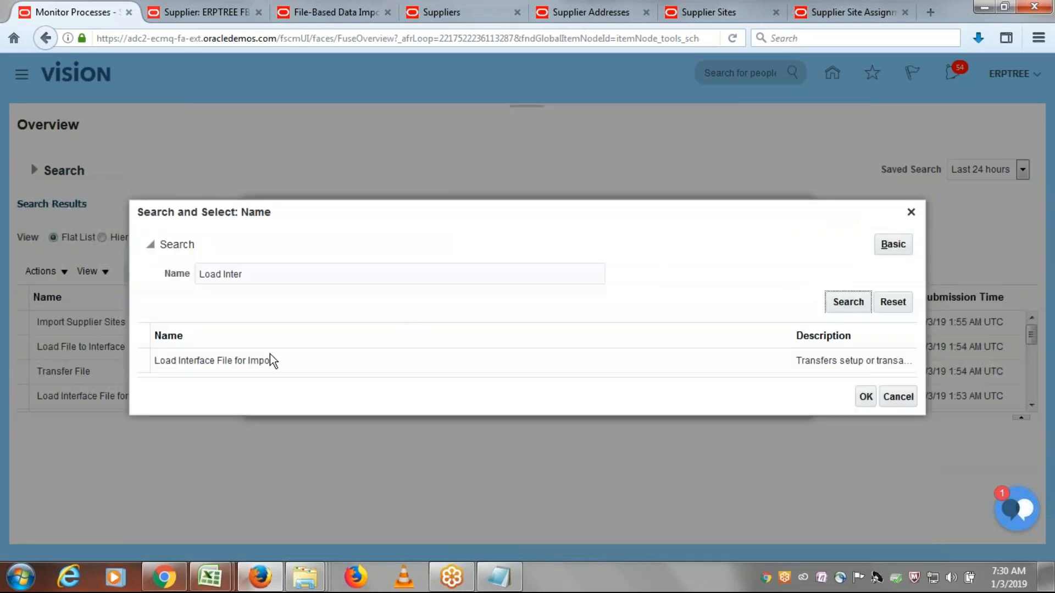
pyautogui.click(270, 361)
pyautogui.click(866, 398)
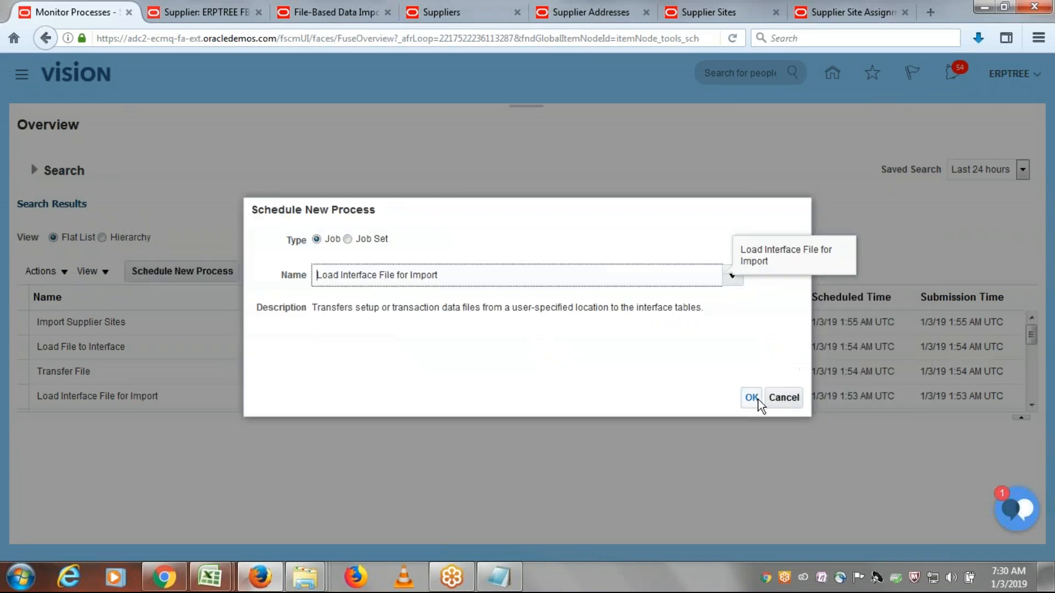
pyautogui.click(757, 400)
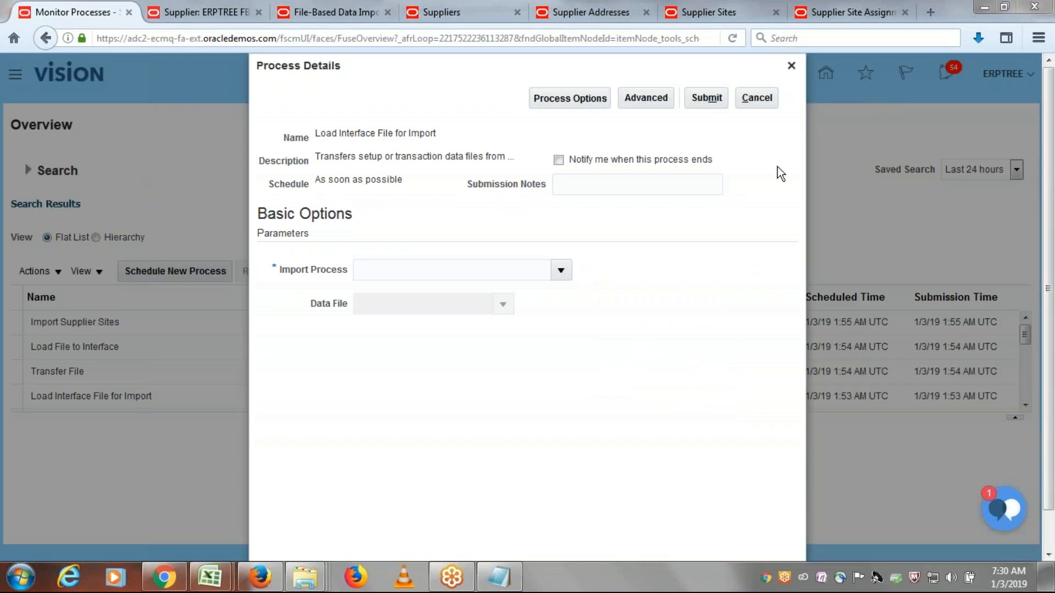
# - Search the import processes for "Import Supplier Site" and set Import Process to Import Supplier Site Assignments
pyautogui.click(561, 272)
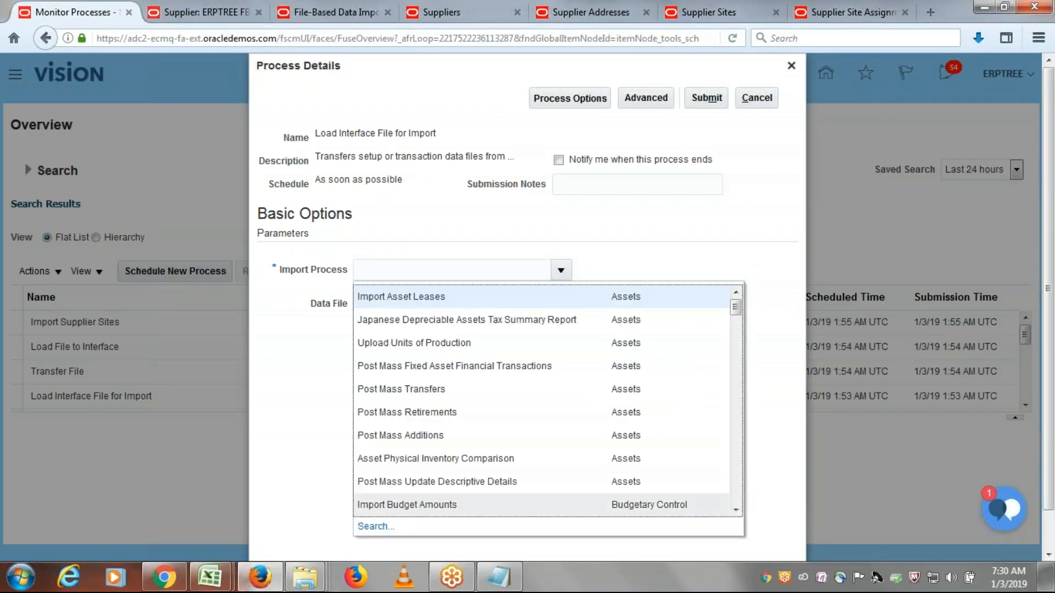
pyautogui.click(375, 527)
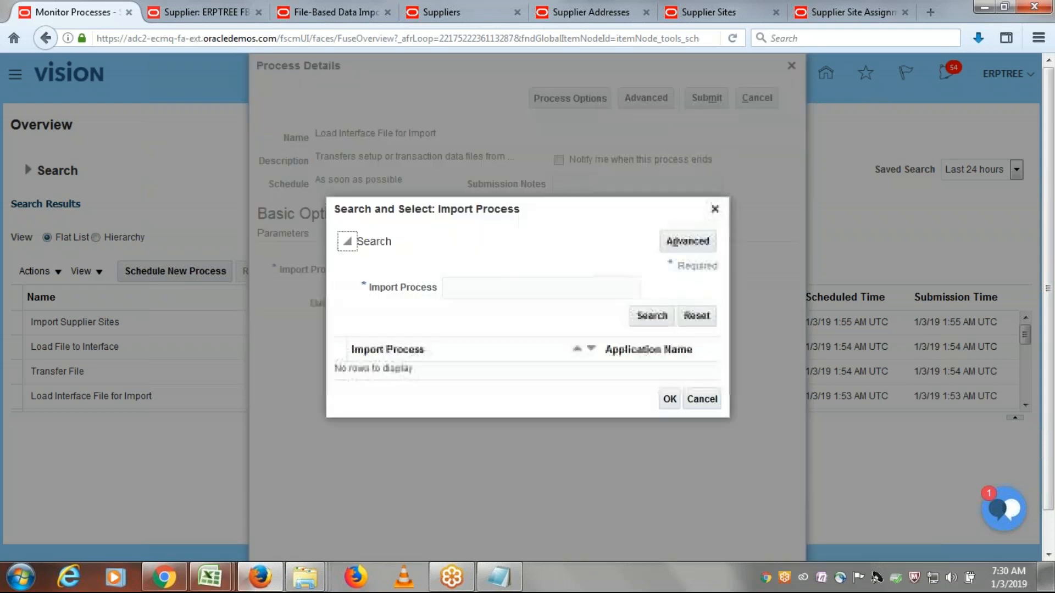
pyautogui.click(478, 288)
pyautogui.write('Import Supplier Site')
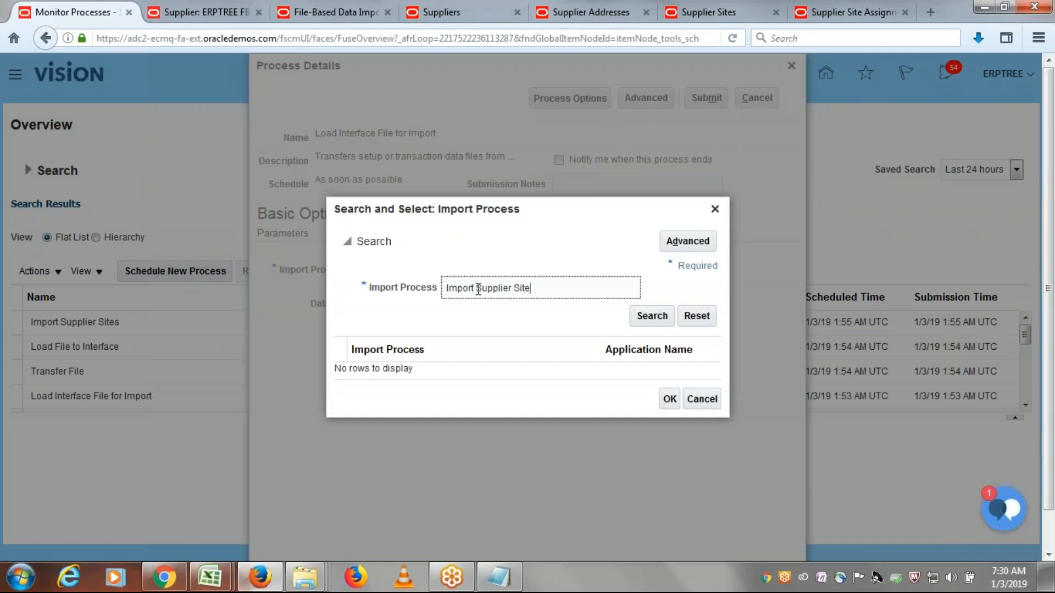
pyautogui.click(666, 315)
pyautogui.click(483, 357)
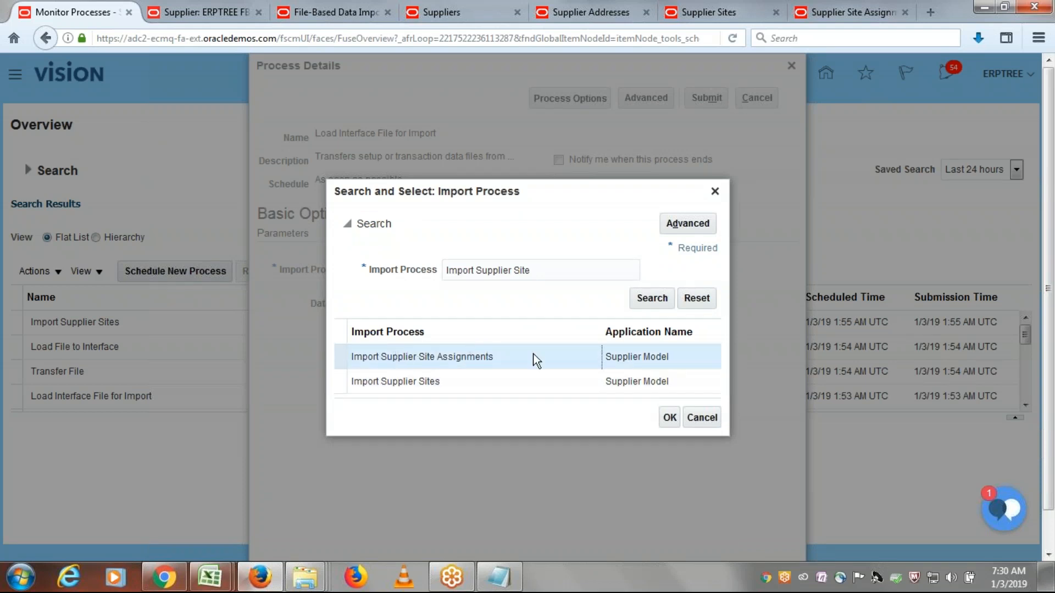
pyautogui.click(668, 419)
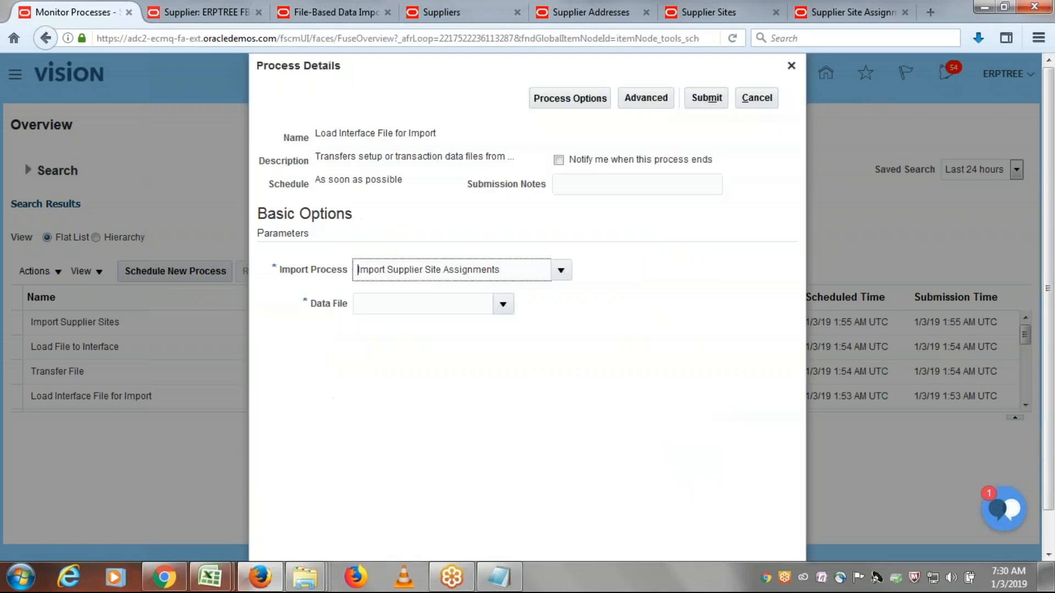
# - Upload PozSiteAssignmentsInt.zip from the ERPTREE FBDI Templates folder as the data file and submit the load process
pyautogui.click(503, 303)
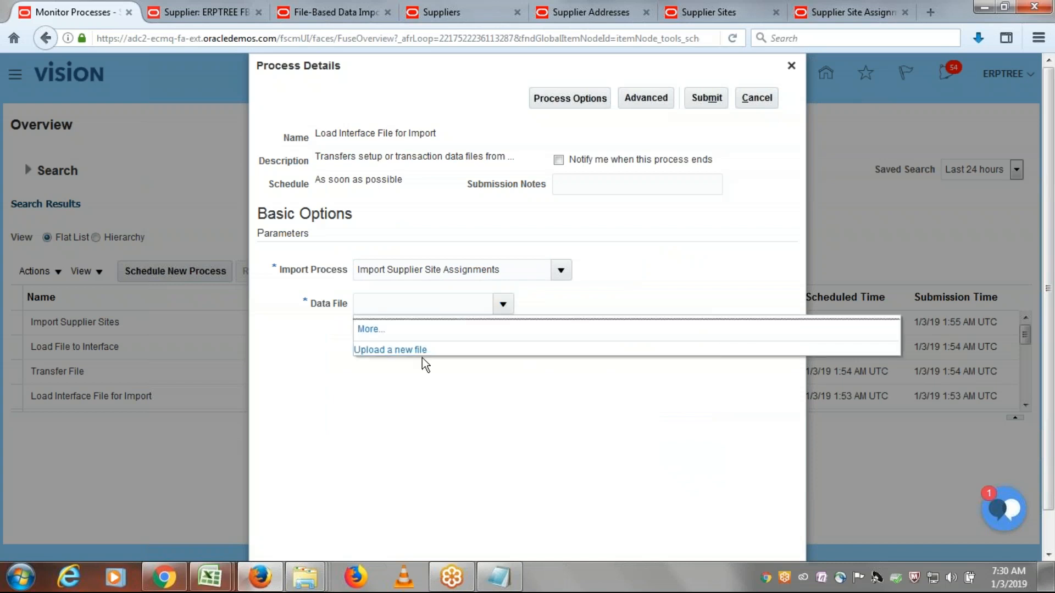
pyautogui.click(408, 350)
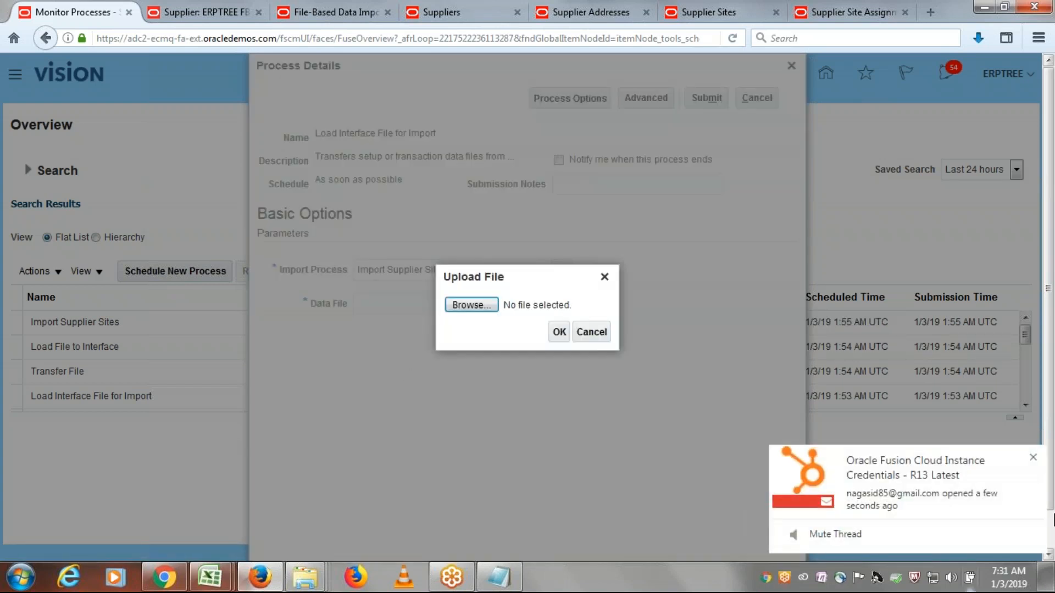
pyautogui.click(1033, 458)
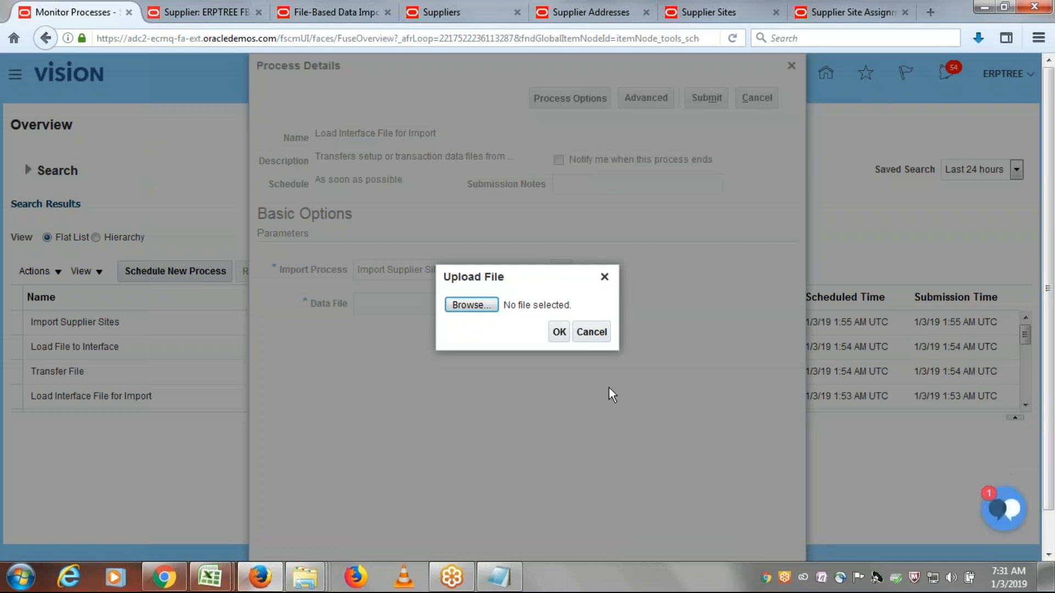
pyautogui.click(470, 307)
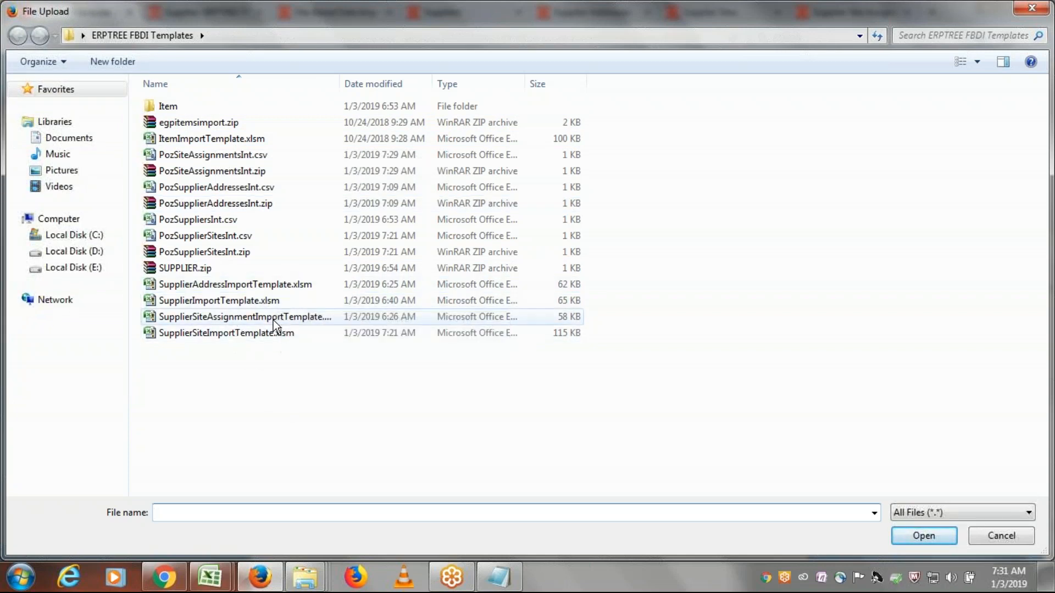
pyautogui.click(209, 171)
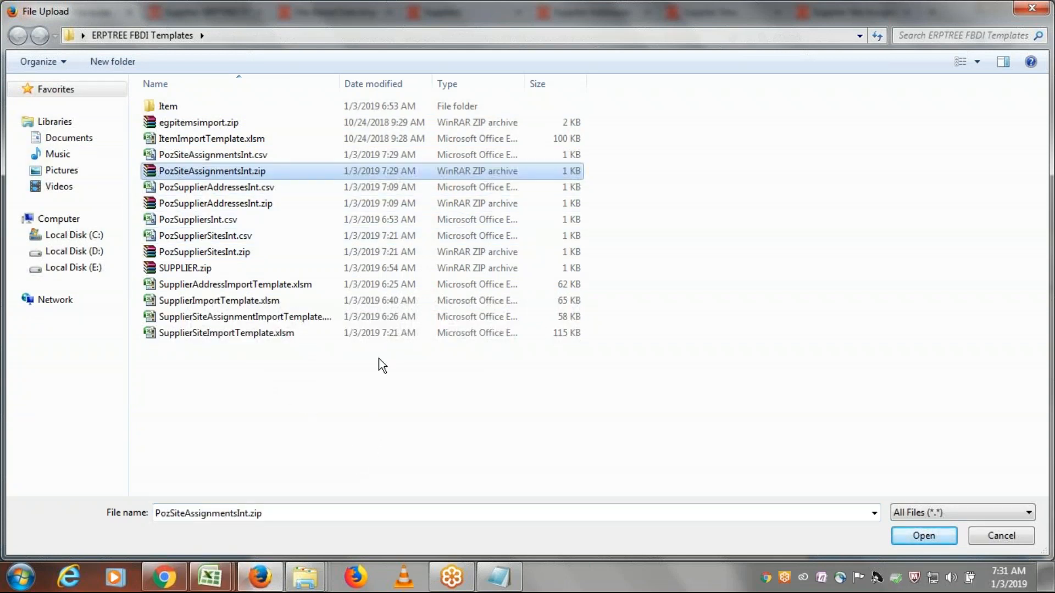
pyautogui.click(923, 536)
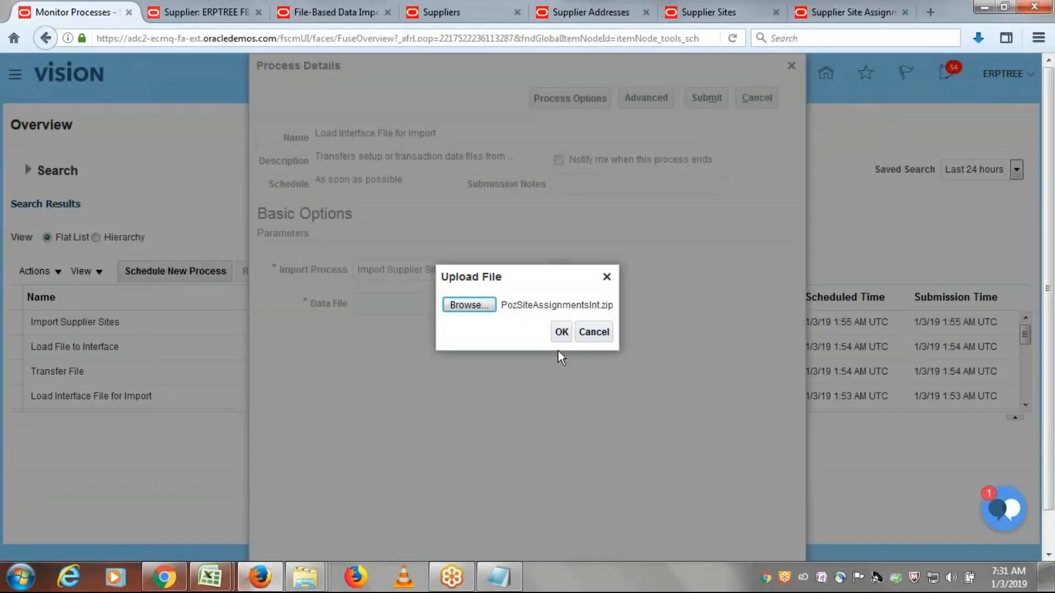
pyautogui.click(561, 332)
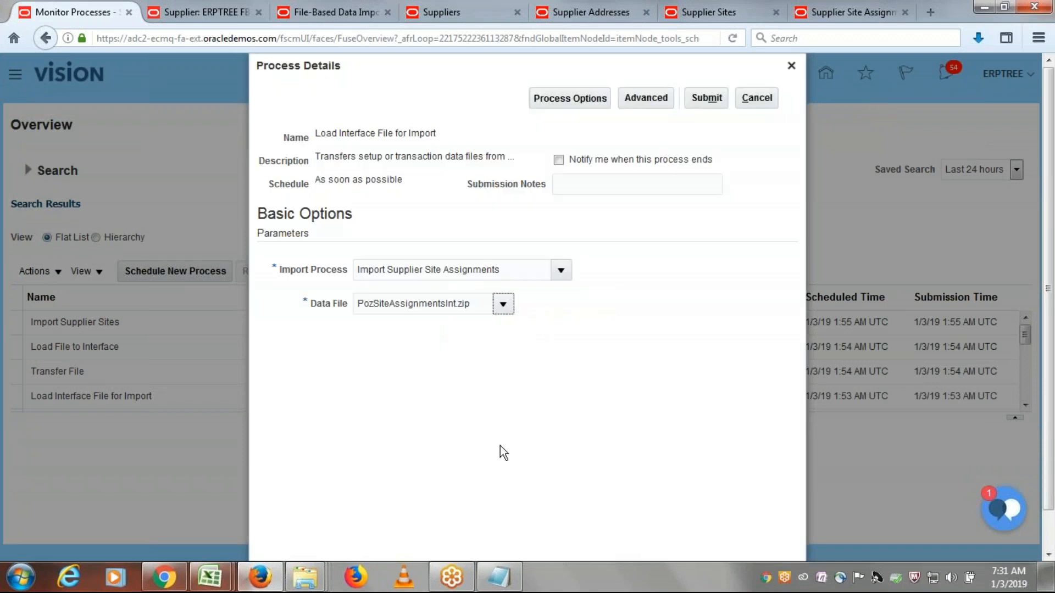
pyautogui.click(713, 98)
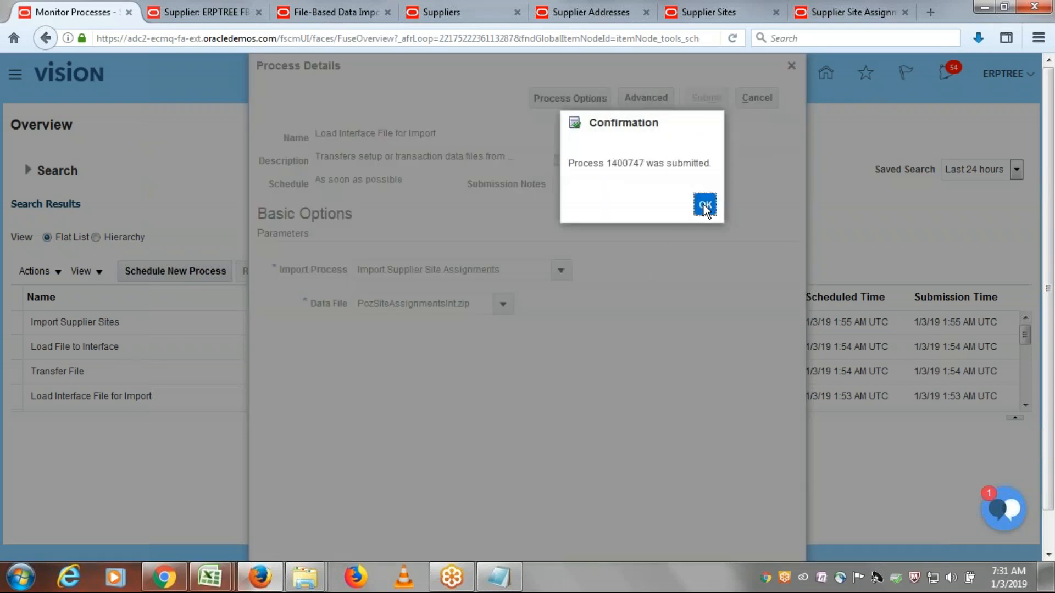
pyautogui.click(704, 205)
# - Refresh the process list repeatedly to check the status of the load processes, and reopen the Scheduled Processes overview
pyautogui.click(592, 274)
pyautogui.click(592, 273)
pyautogui.click(592, 273)
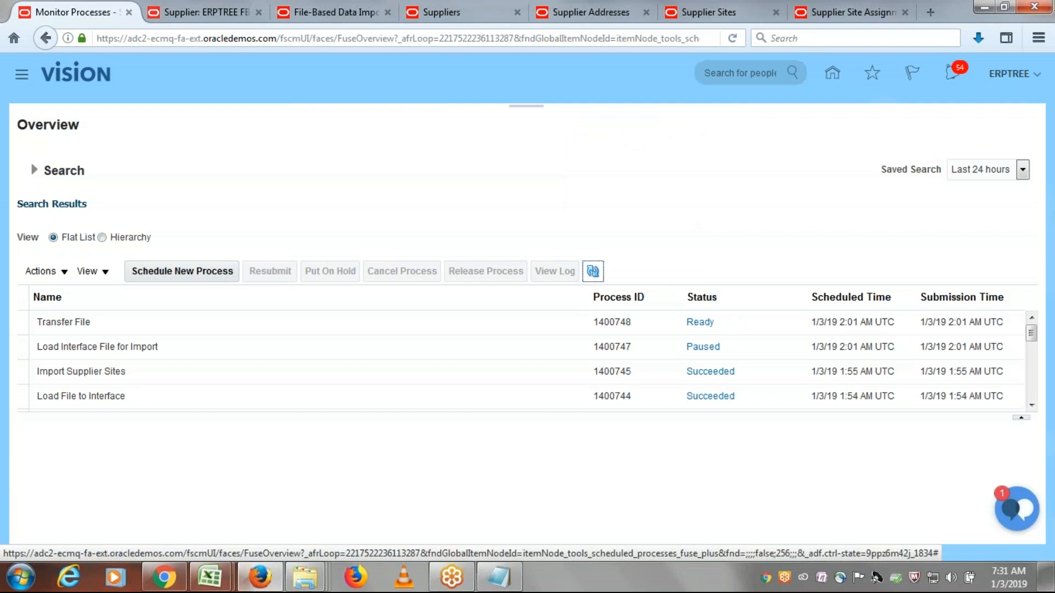
pyautogui.click(592, 272)
pyautogui.click(593, 272)
pyautogui.click(592, 272)
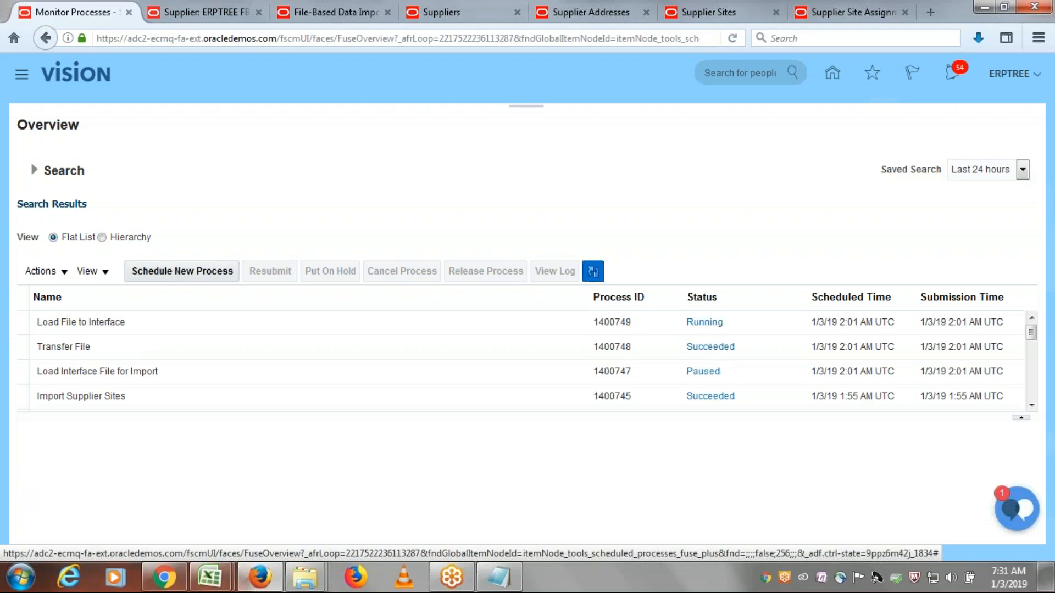
pyautogui.click(593, 272)
pyautogui.click(593, 272)
pyautogui.click(593, 272)
pyautogui.click(593, 272)
pyautogui.click(593, 272)
pyautogui.click(593, 272)
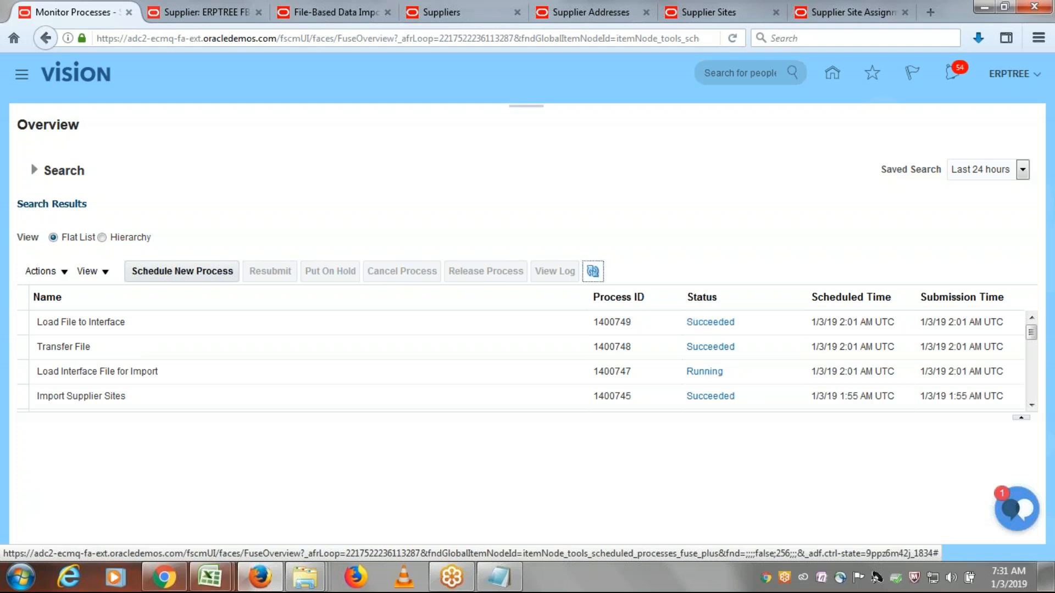
pyautogui.click(593, 272)
pyautogui.click(593, 272)
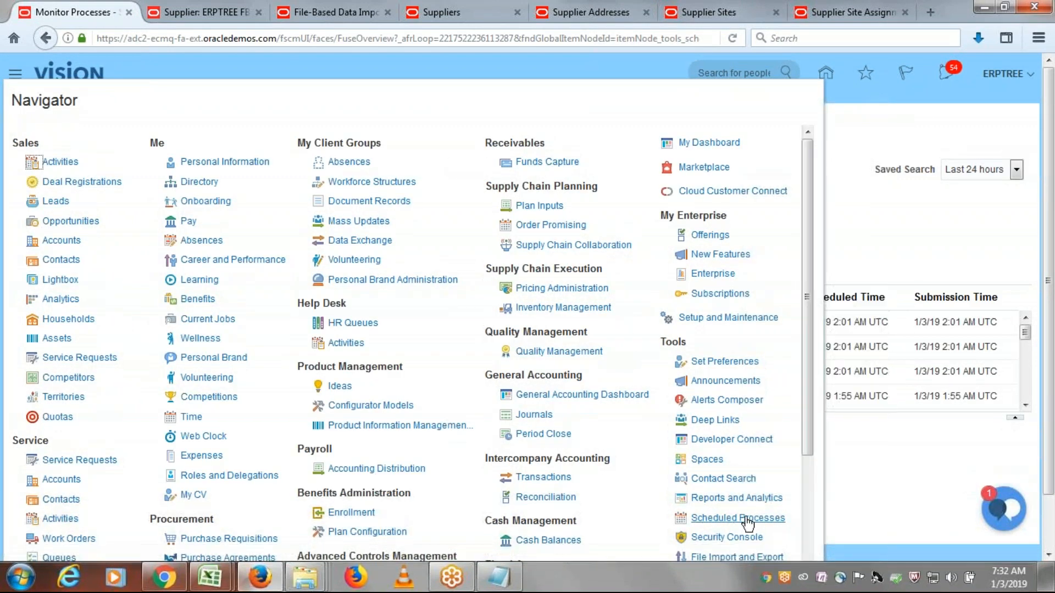
pyautogui.click(738, 517)
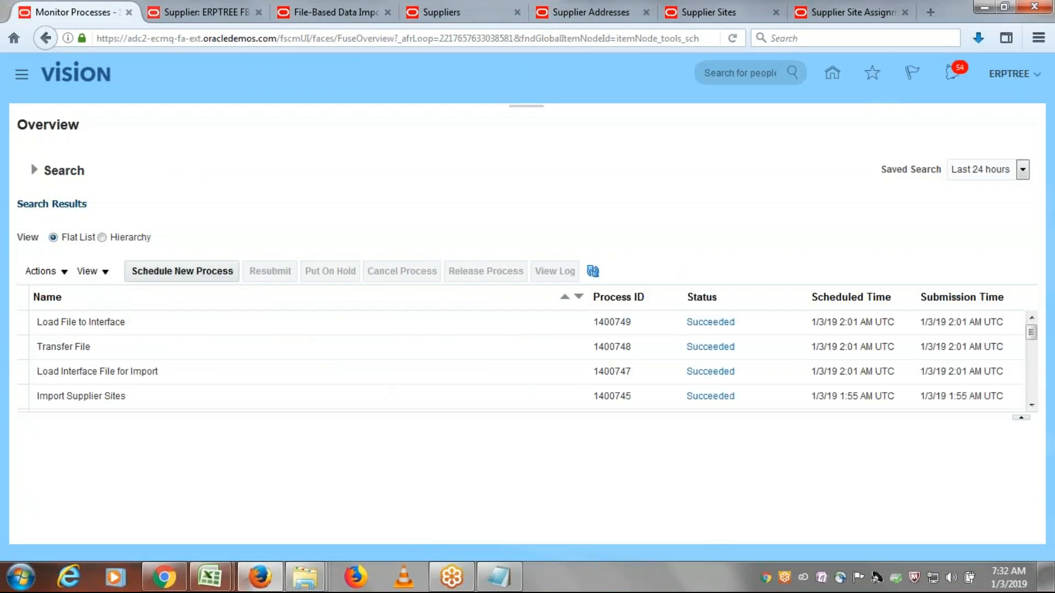
# - Schedule a new process of type Job named Import Supplier Site Assignments and submit it with the default parameters
pyautogui.click(200, 275)
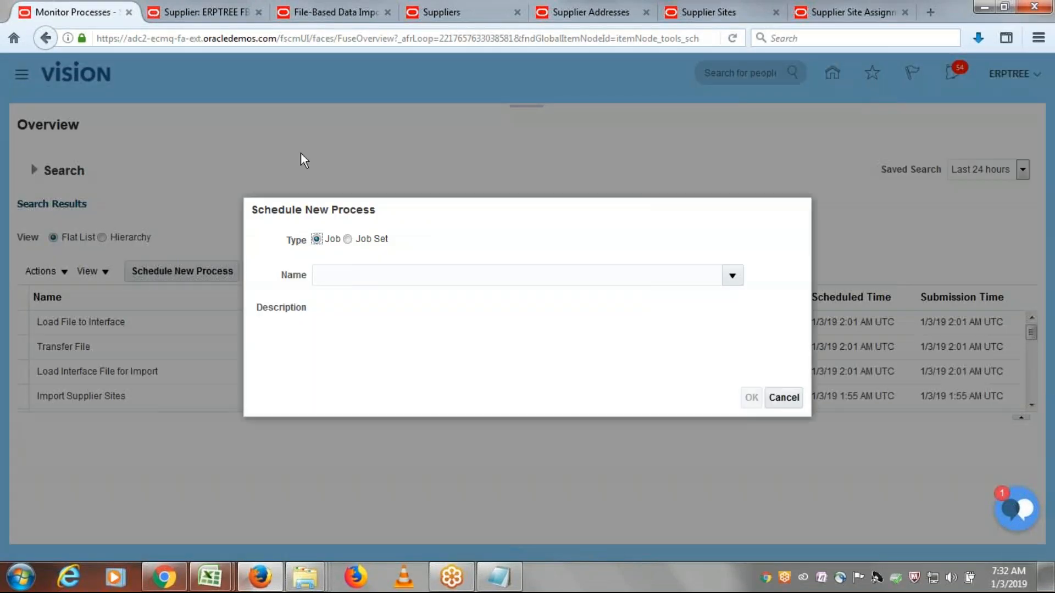
pyautogui.click(455, 276)
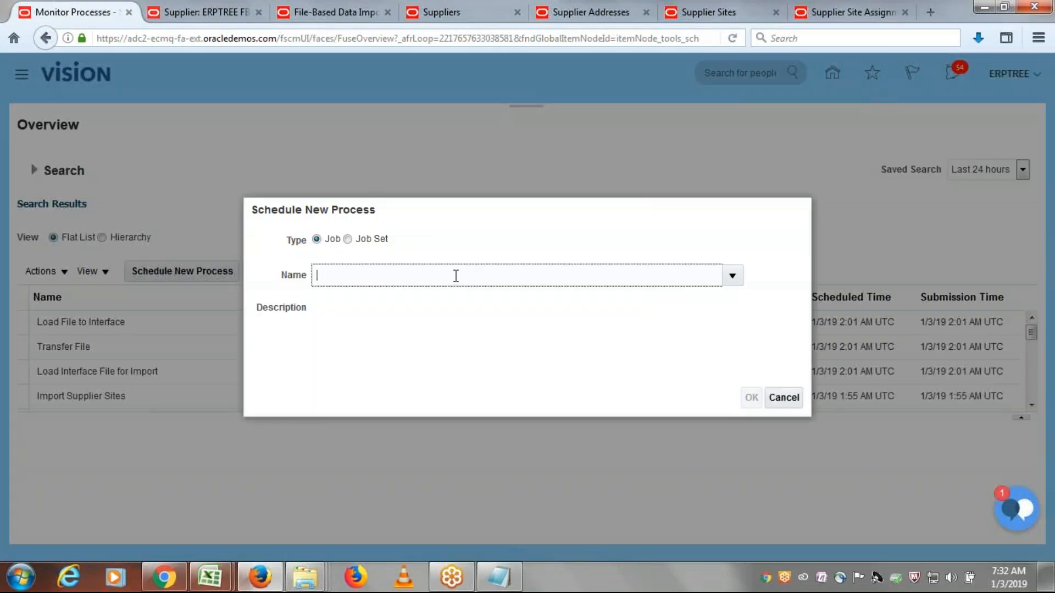
pyautogui.write('Import Su')
pyautogui.press('Tab')
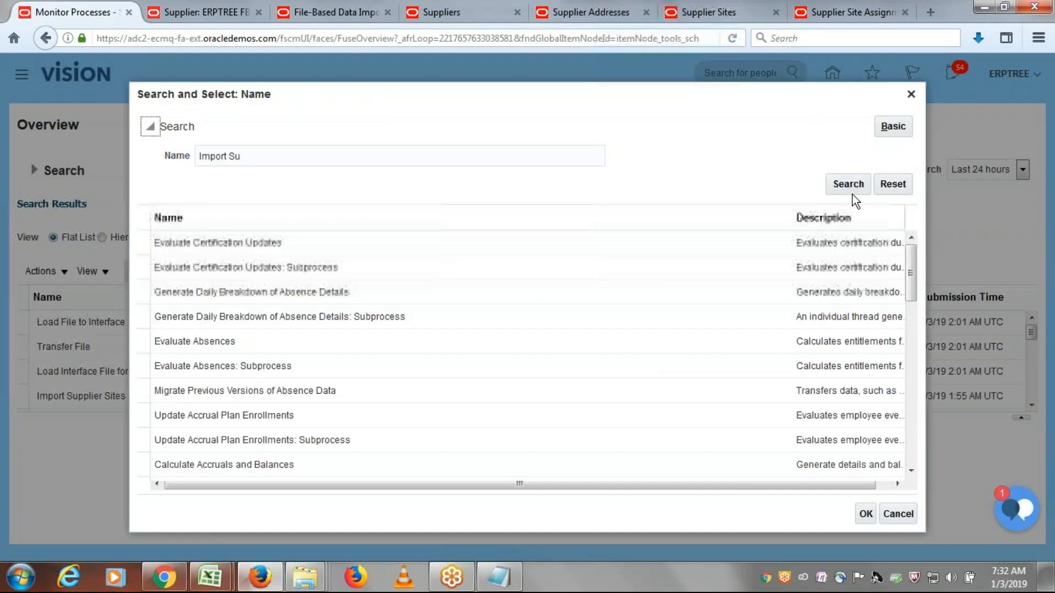
pyautogui.click(851, 188)
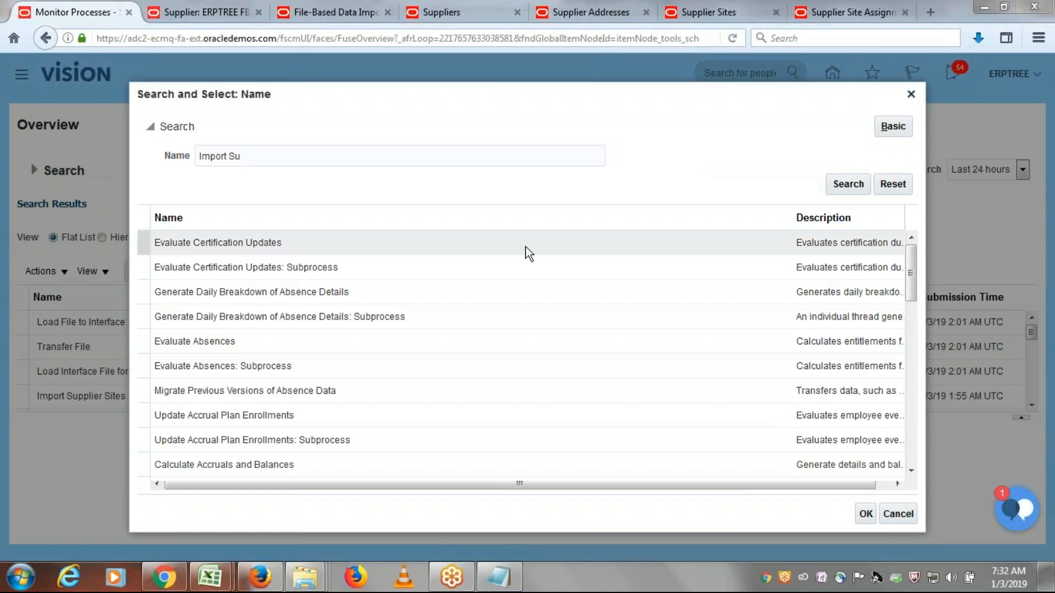
pyautogui.click(838, 183)
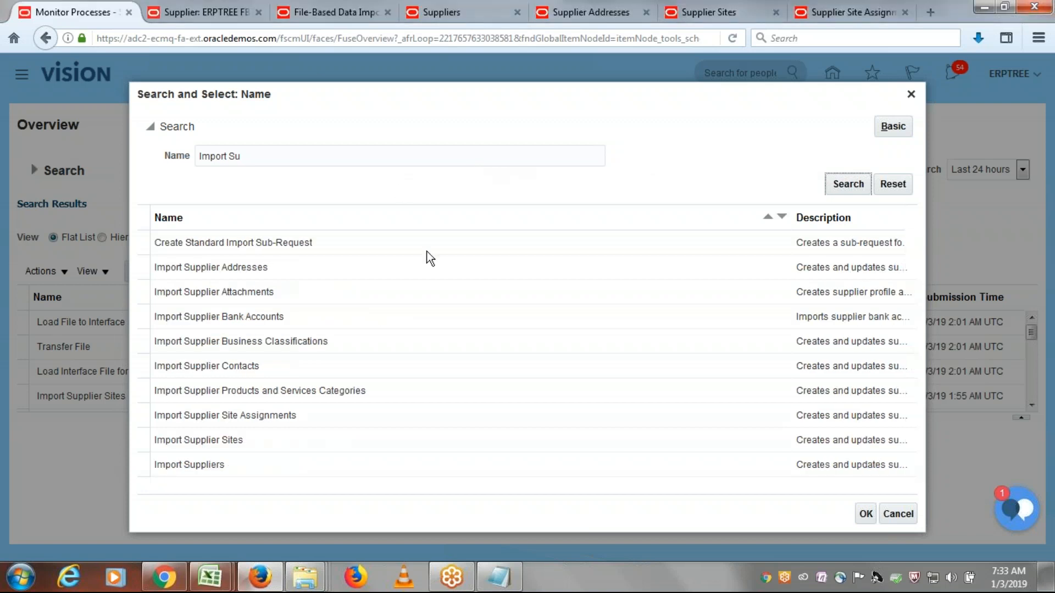
pyautogui.click(231, 421)
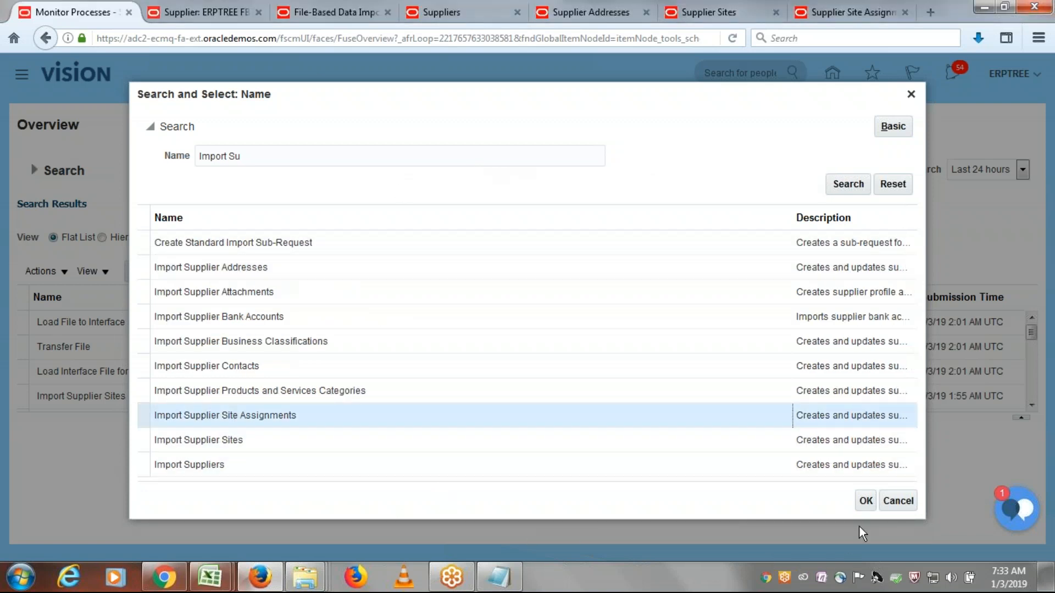
pyautogui.click(866, 501)
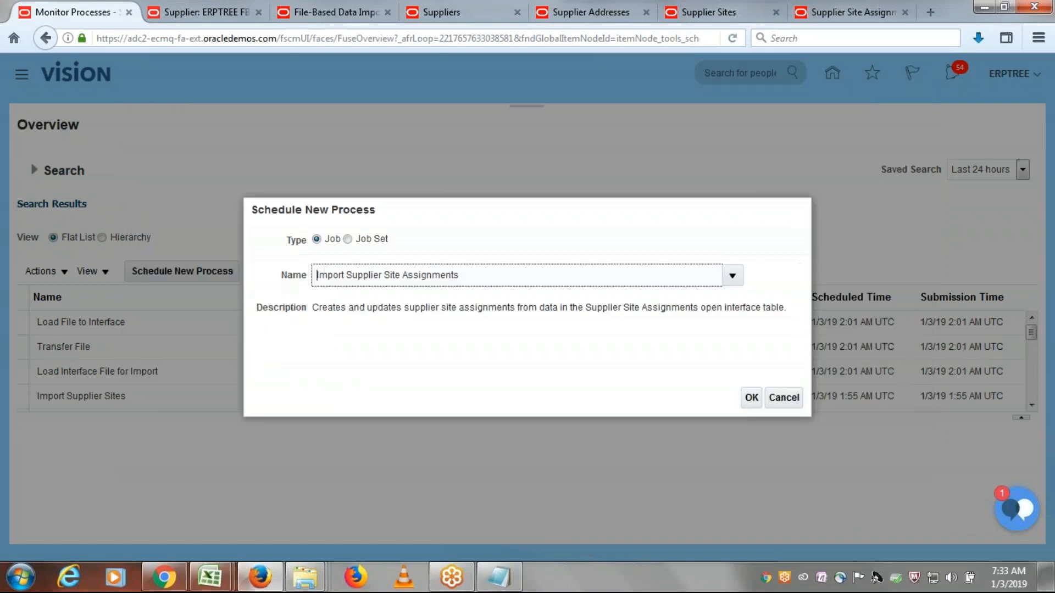
pyautogui.click(753, 399)
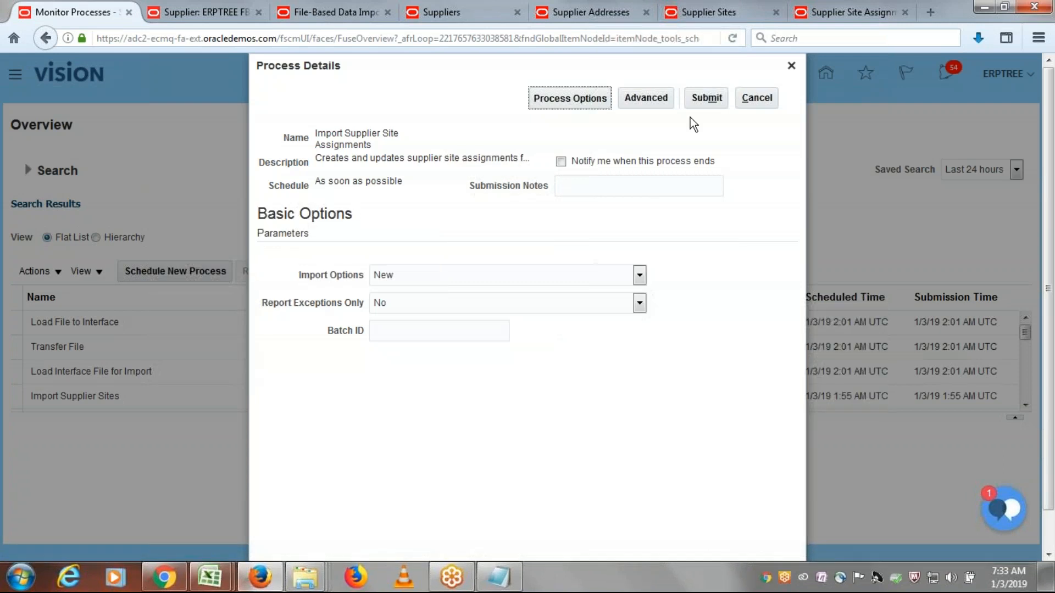
pyautogui.click(702, 97)
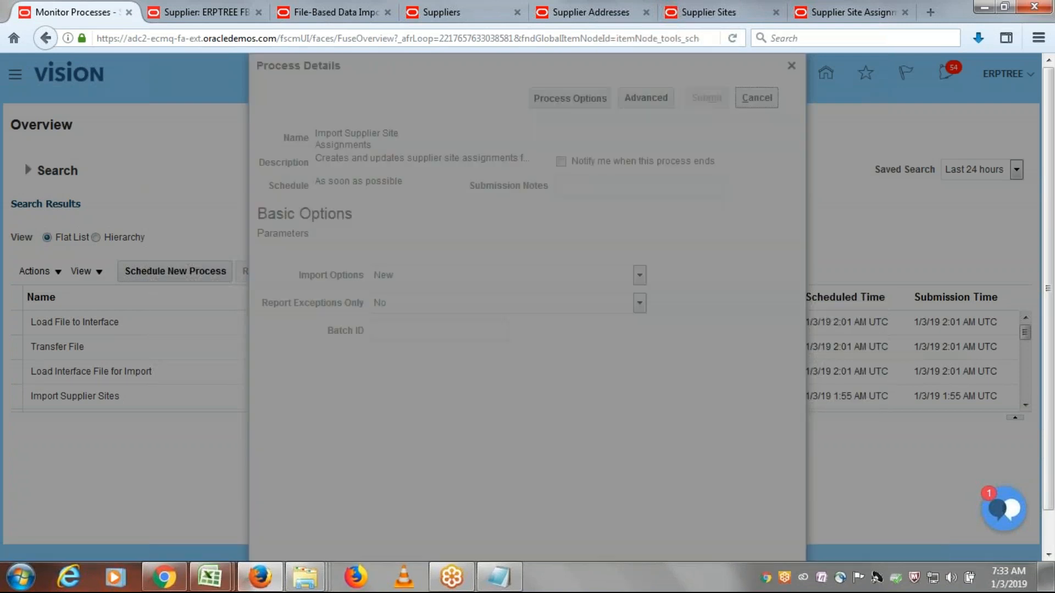
pyautogui.click(705, 204)
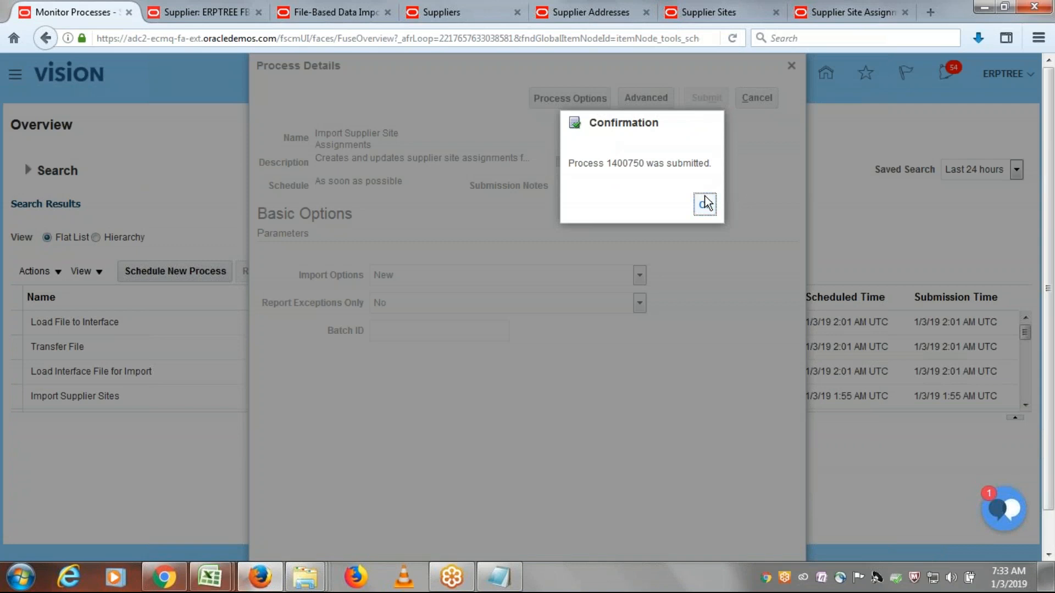
# - Refresh the process list repeatedly to check the status of Import Supplier Site Assignments
pyautogui.click(599, 269)
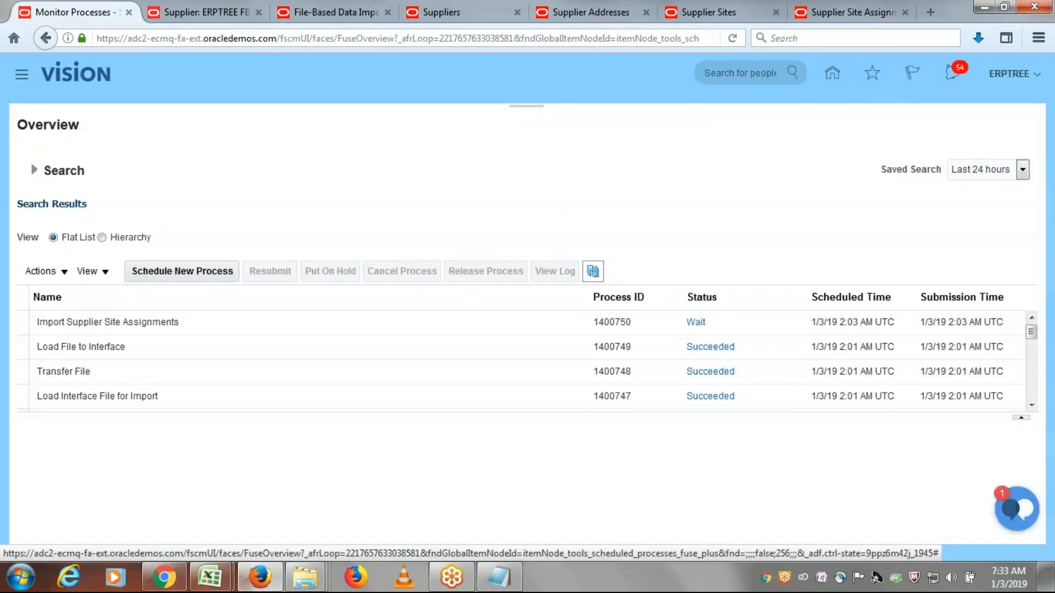
pyautogui.click(593, 272)
pyautogui.click(594, 272)
pyautogui.click(594, 271)
pyautogui.click(593, 272)
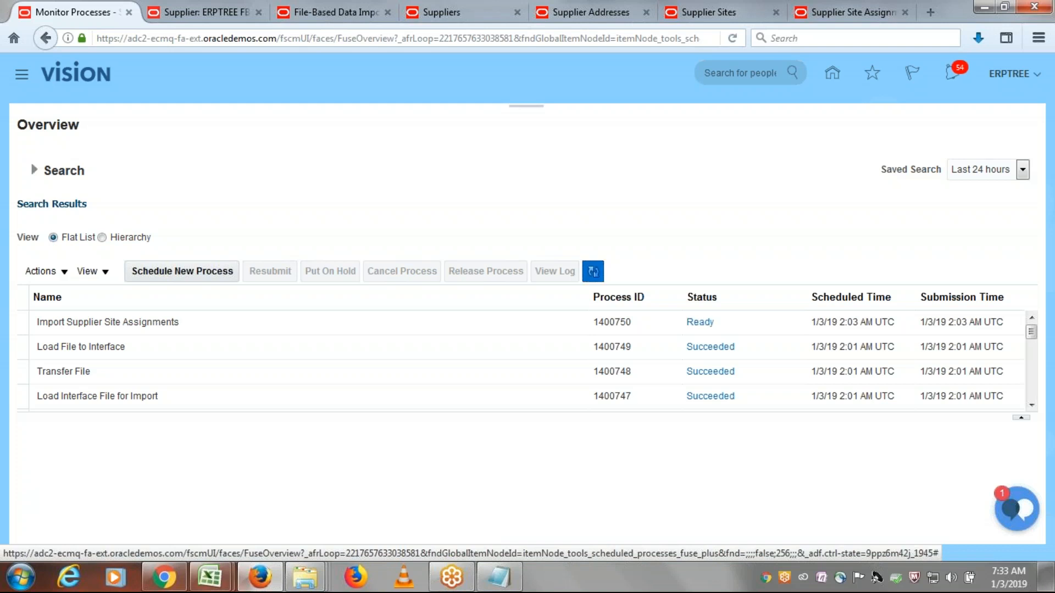
pyautogui.click(593, 271)
pyautogui.click(594, 272)
pyautogui.click(593, 272)
pyautogui.click(593, 272)
pyautogui.click(593, 272)
pyautogui.click(593, 271)
pyautogui.click(593, 271)
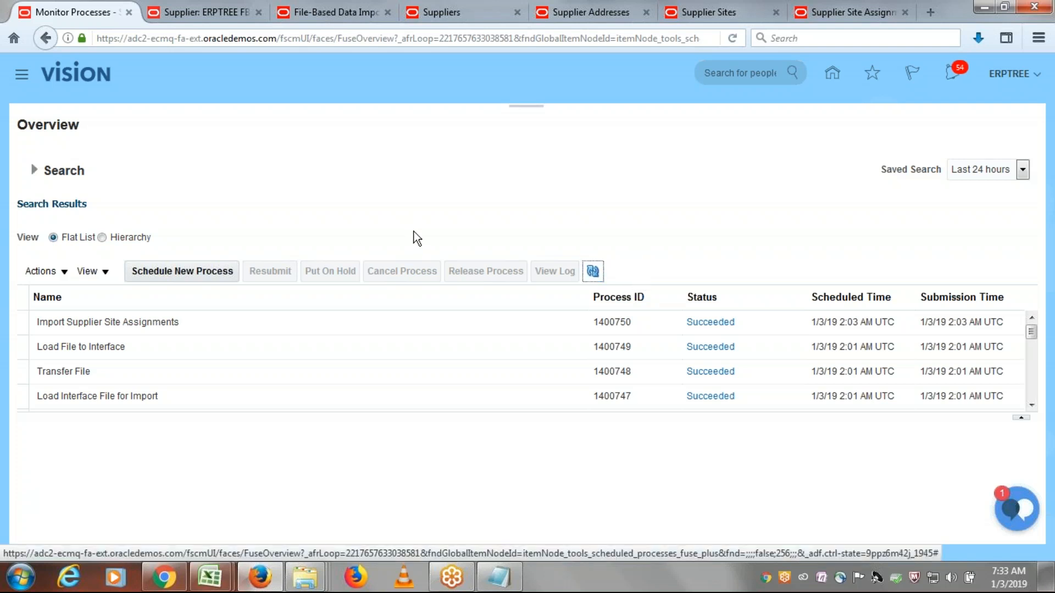
# - Close the open ERPTREE FBDI Supplier record and reopen it for editing from the Manage Suppliers results
pyautogui.click(188, 9)
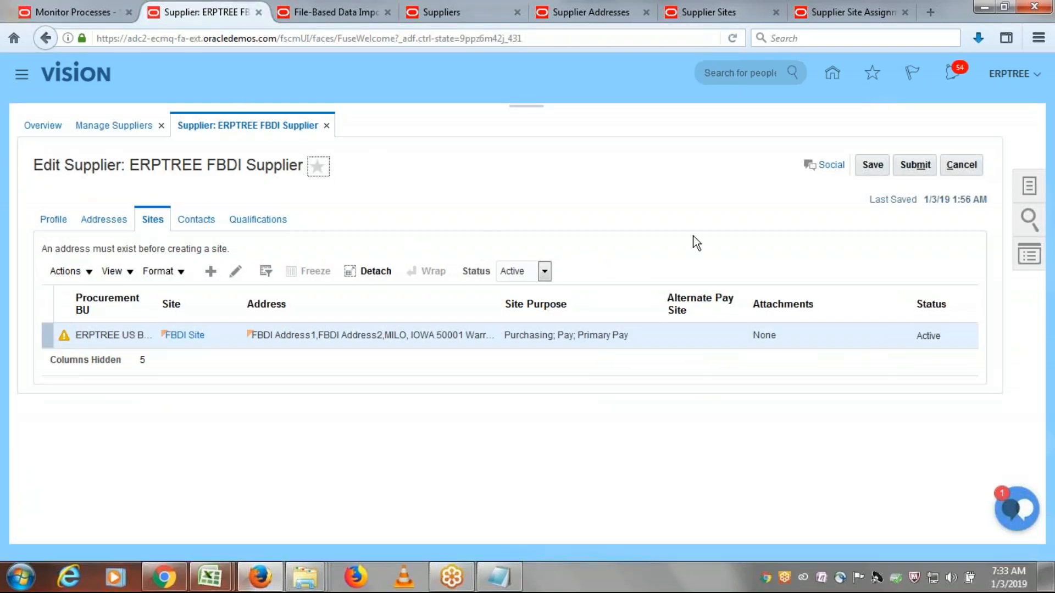
pyautogui.click(961, 166)
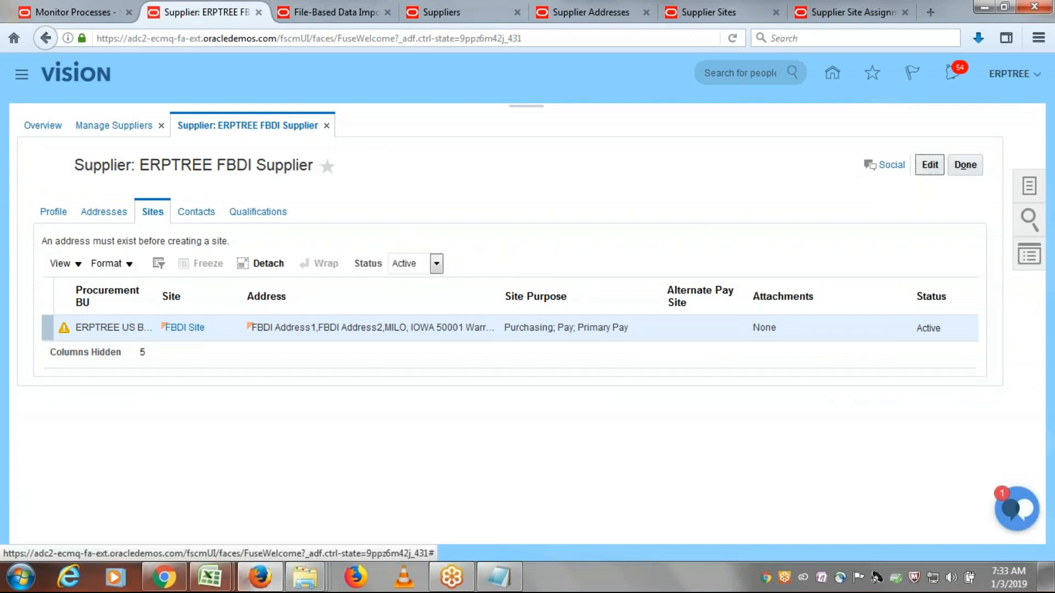
pyautogui.click(970, 166)
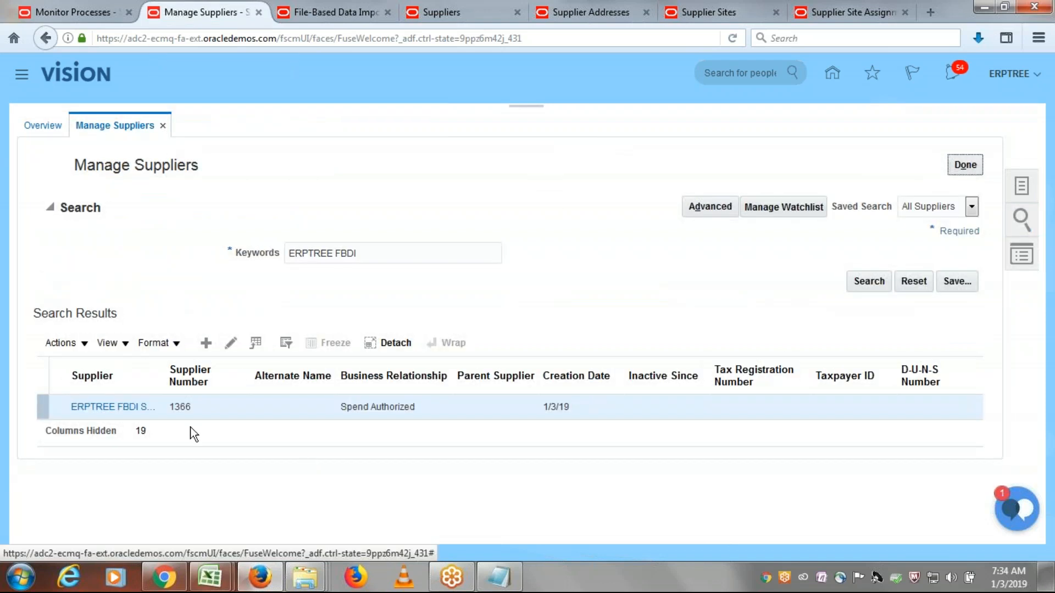
pyautogui.click(226, 345)
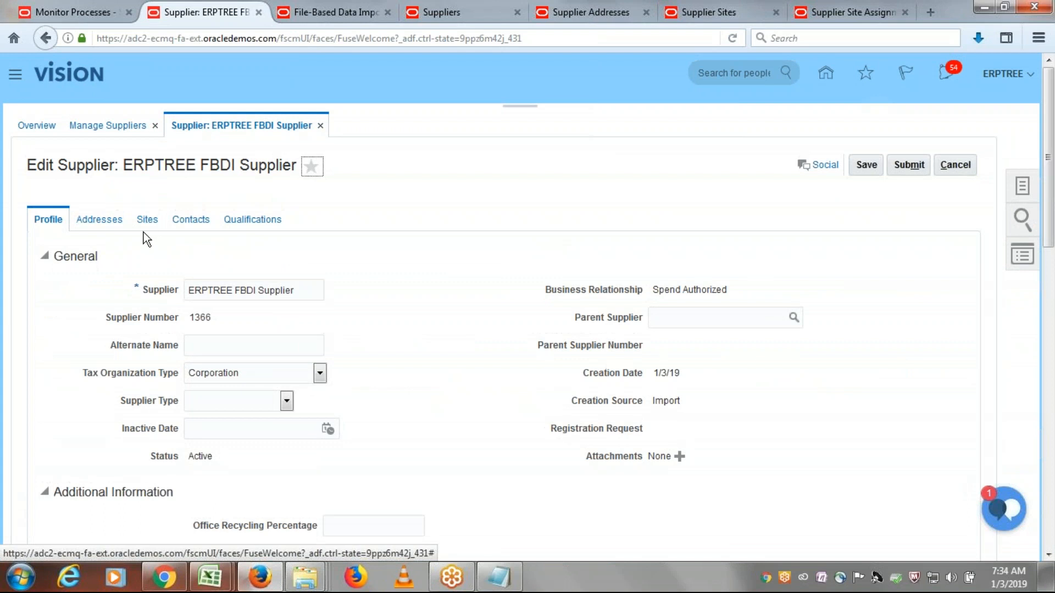
# - Open FBDI Site from the supplier's sites and check its site assignments, including the client BU and bill-to BU
pyautogui.click(144, 222)
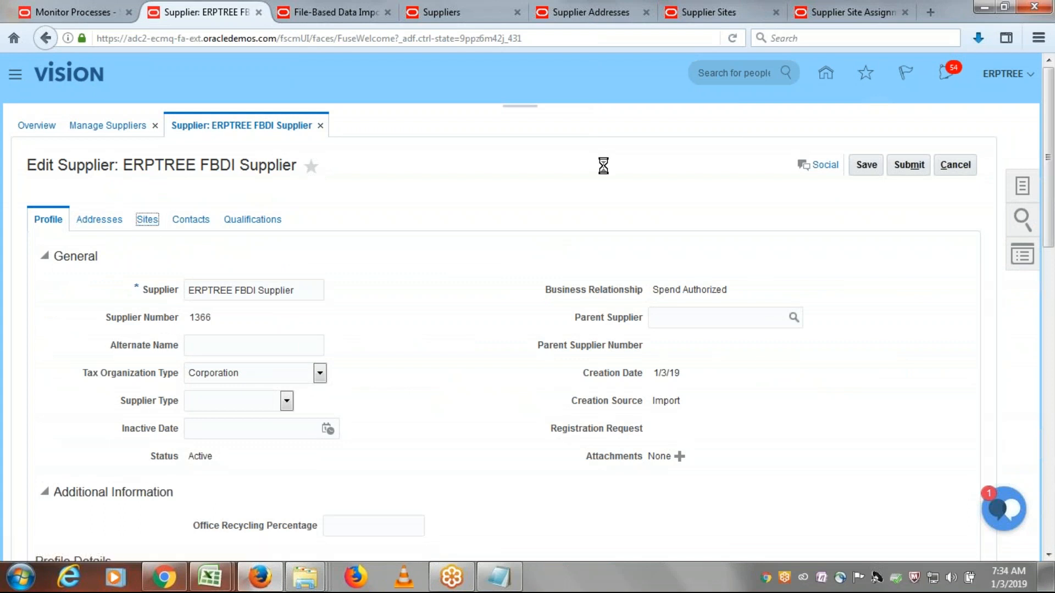
pyautogui.click(236, 271)
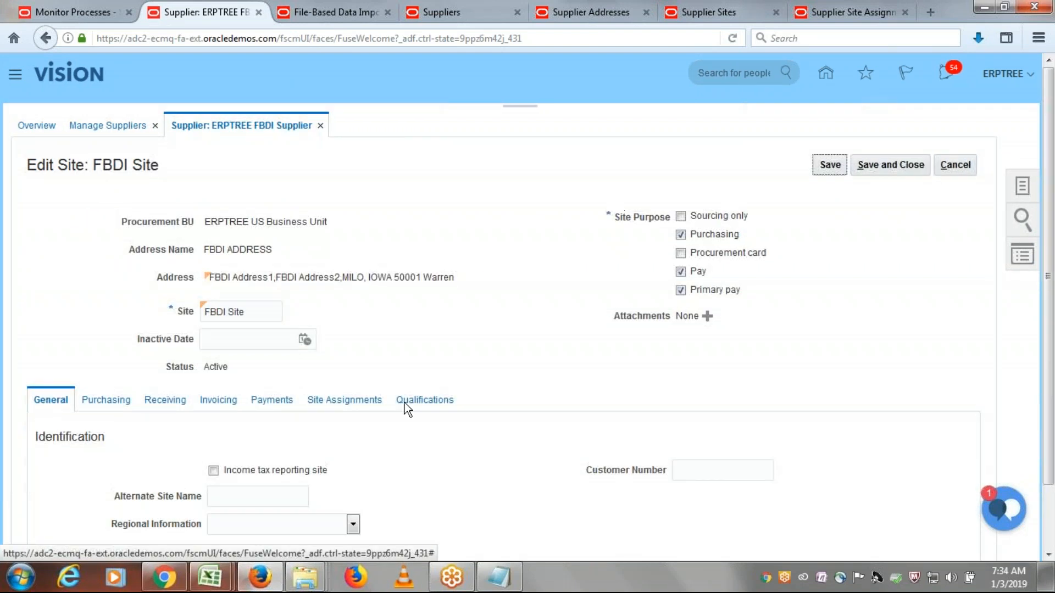
pyautogui.click(360, 404)
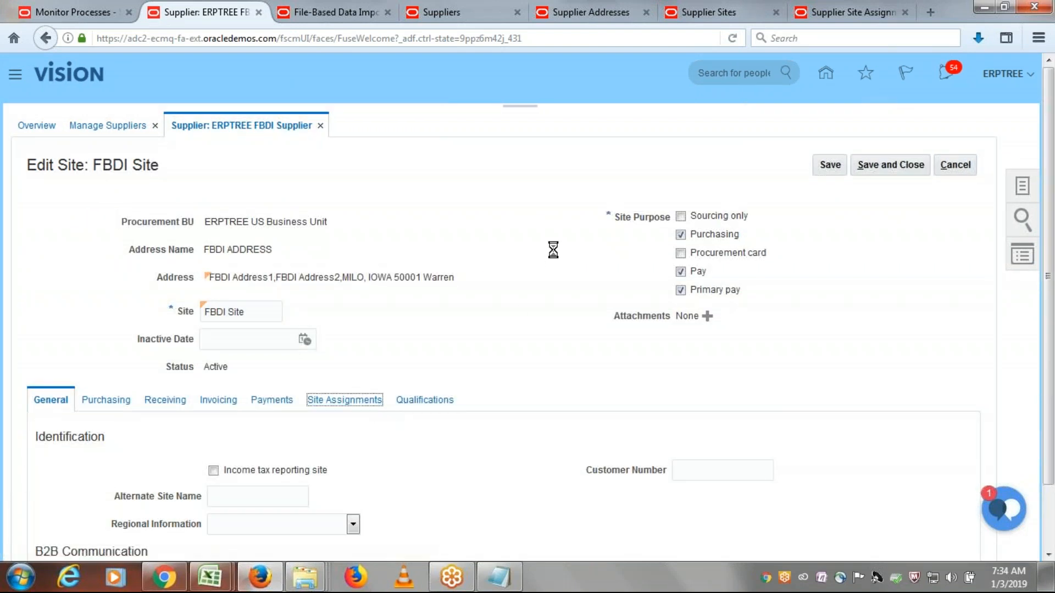
pyautogui.scroll(-2, 556, 249)
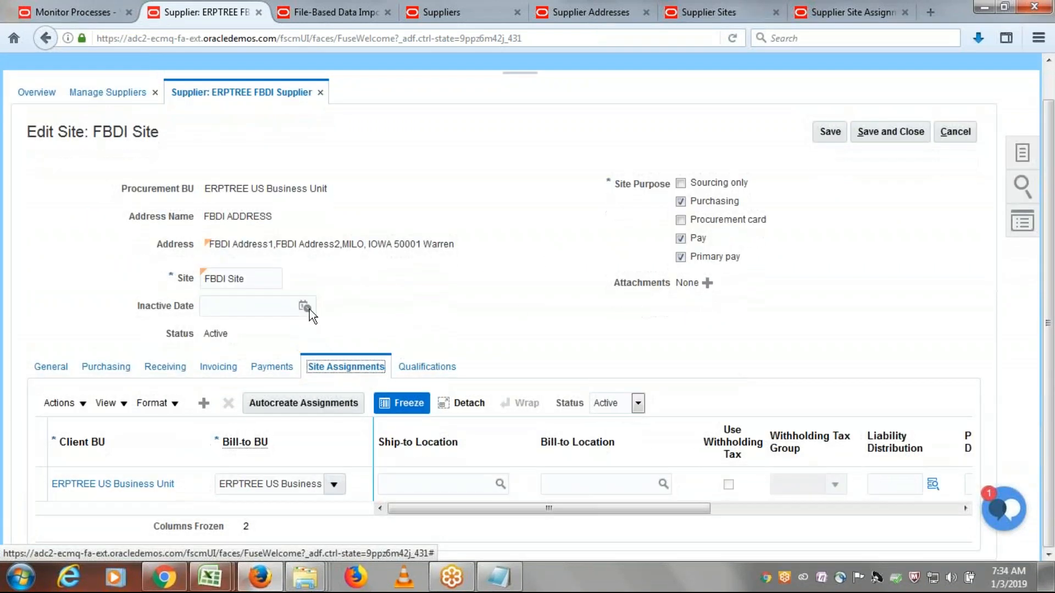
pyautogui.click(101, 284)
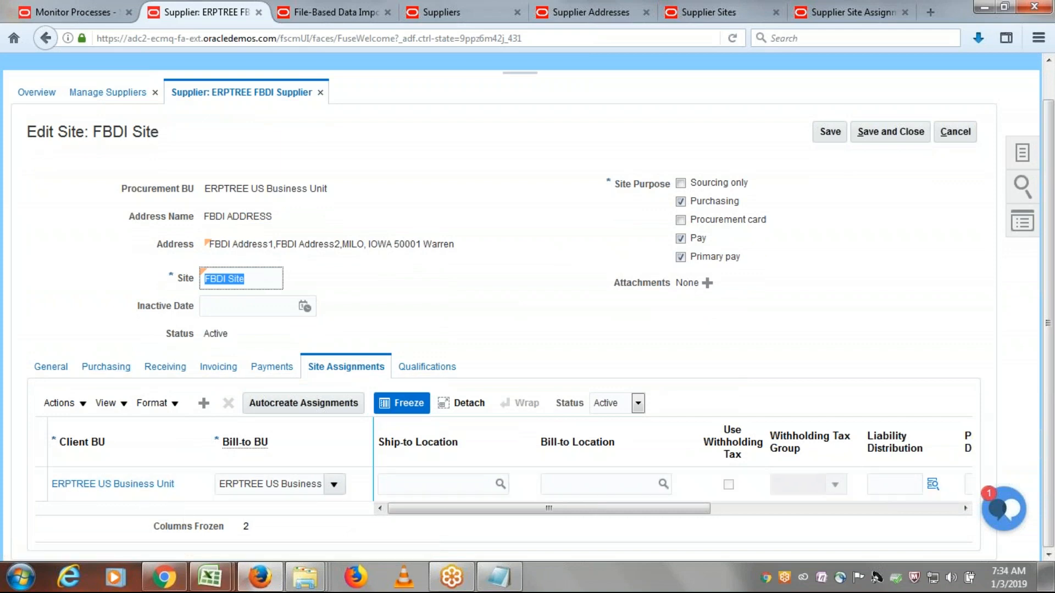
pyautogui.scroll(2, 826, 291)
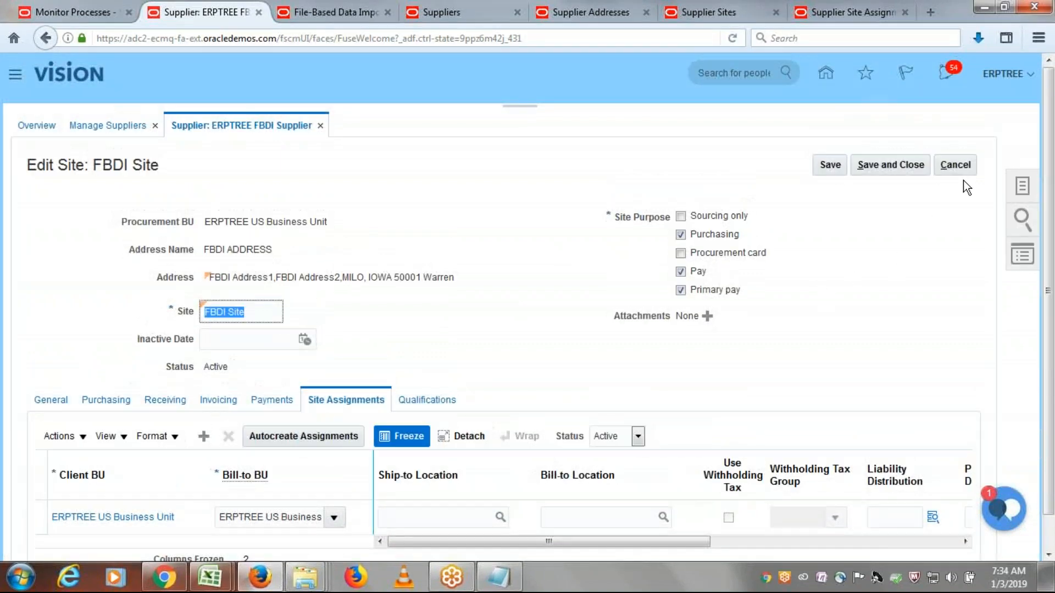
# - Leave the FBDI Site without editing it, submit the ERPTREE FBDI Supplier record, and finish managing suppliers
pyautogui.click(957, 166)
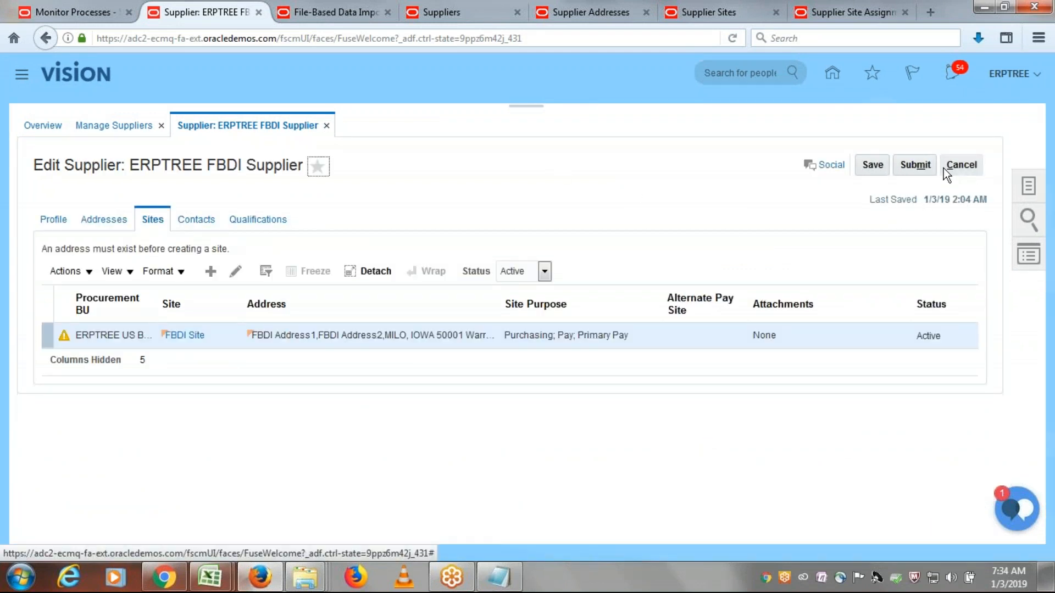
pyautogui.click(916, 165)
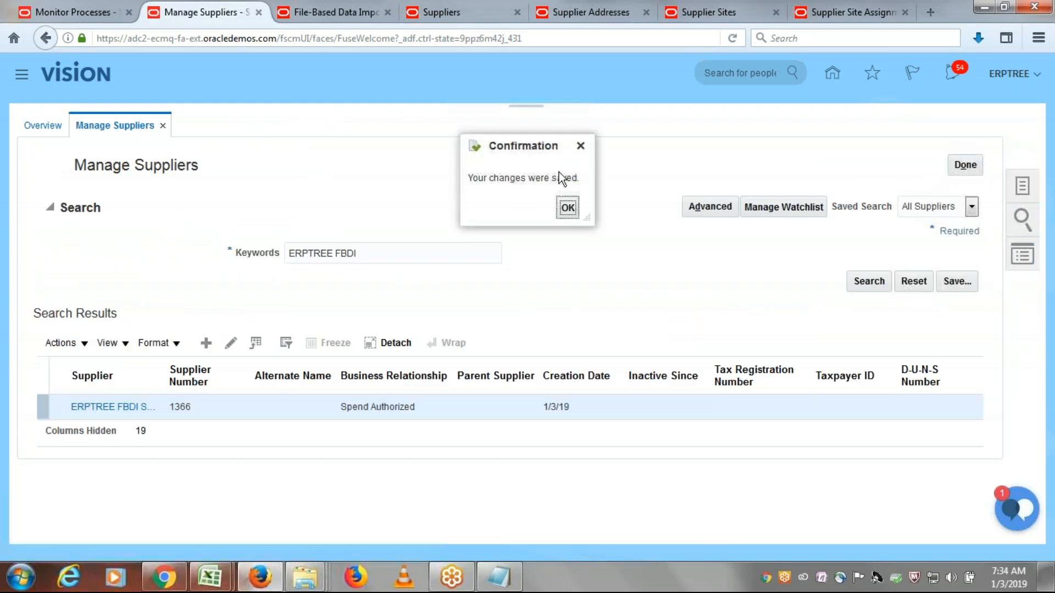
pyautogui.click(567, 209)
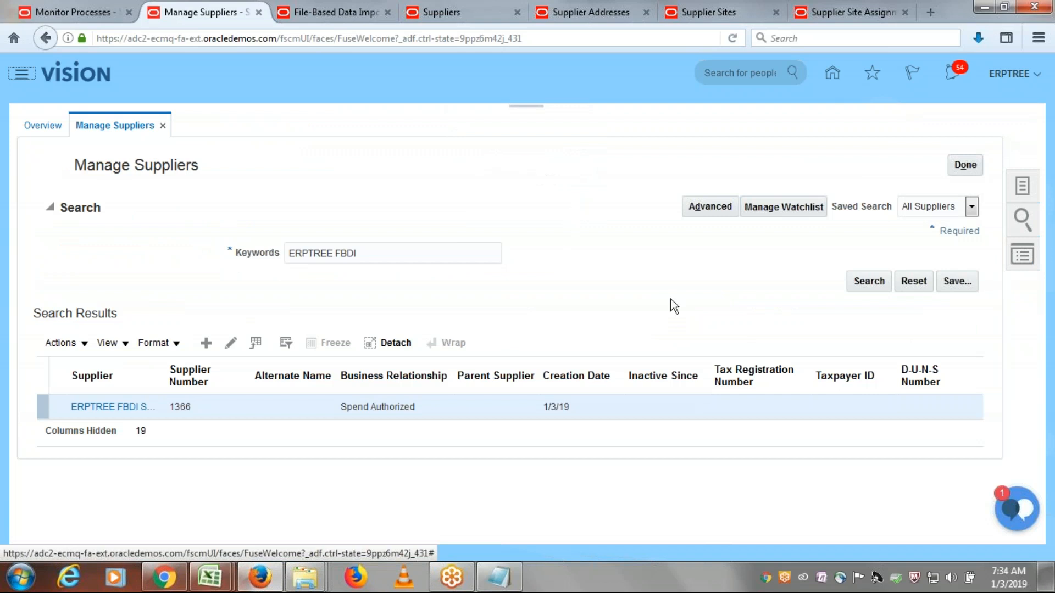
pyautogui.click(965, 164)
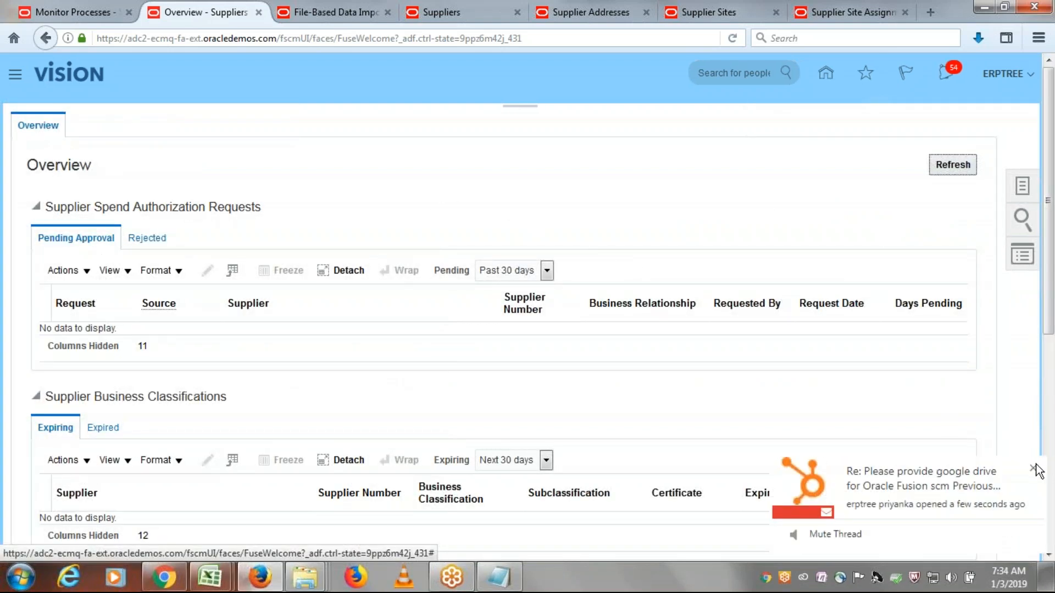
pyautogui.click(1033, 469)
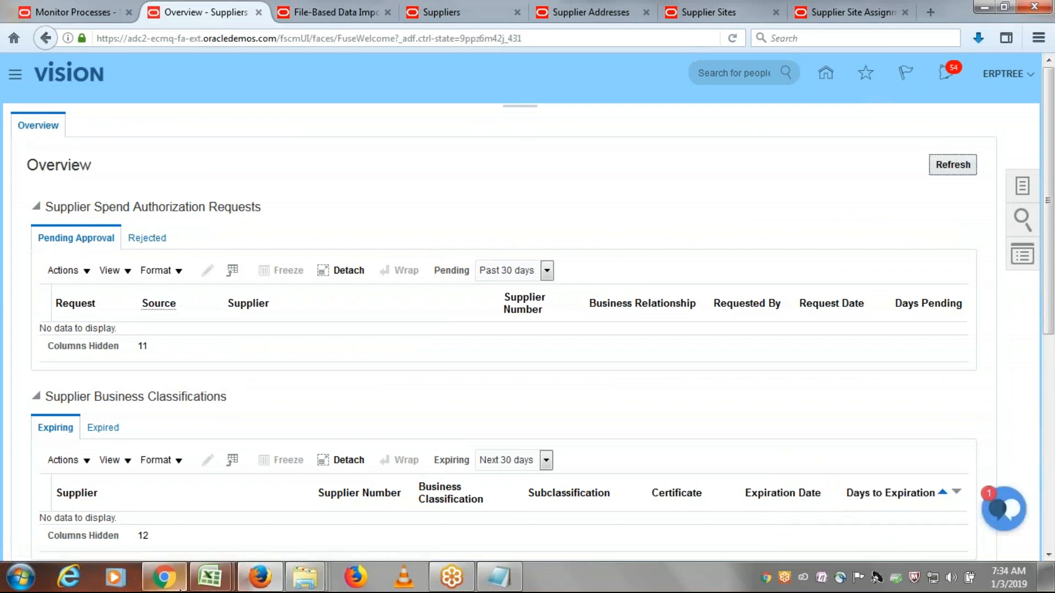
pyautogui.moveTo(164, 577)
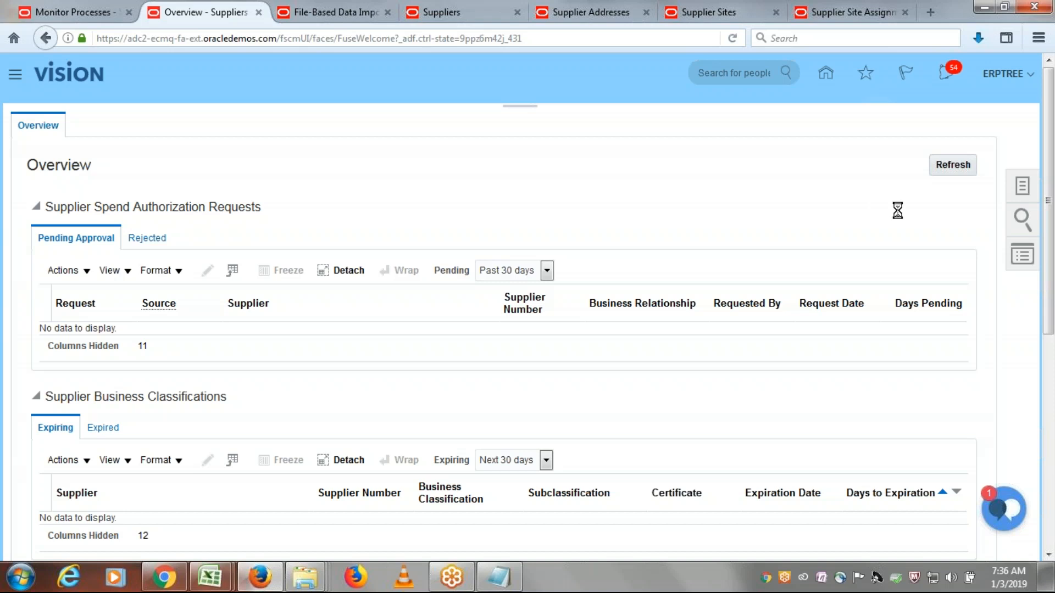
# - Start creating a supplier to examine the tax country and tax organization type options, and close the form without creating one
pyautogui.click(933, 173)
pyautogui.click(1022, 187)
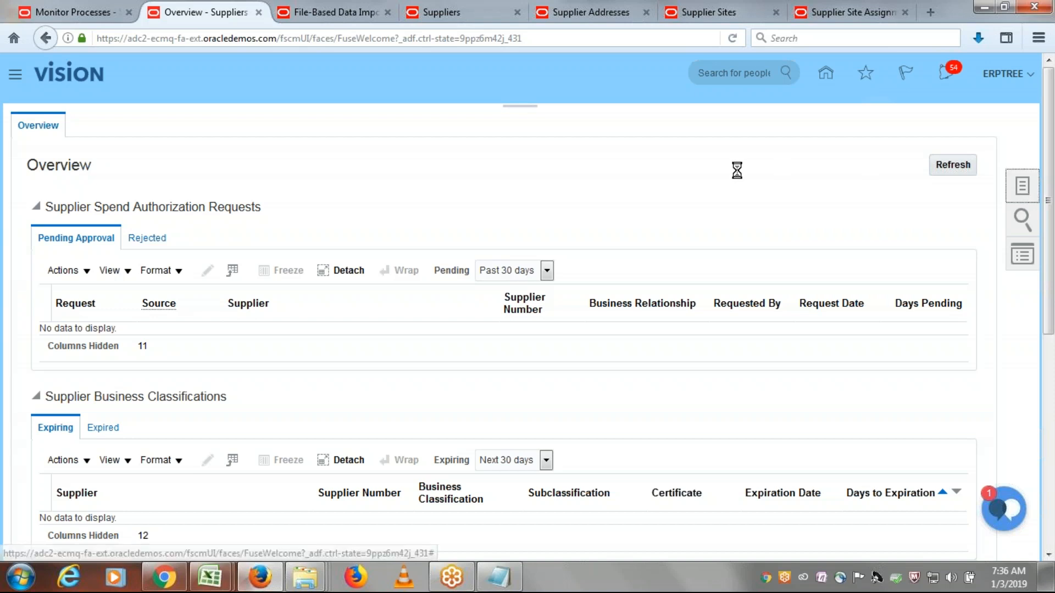
pyautogui.click(937, 145)
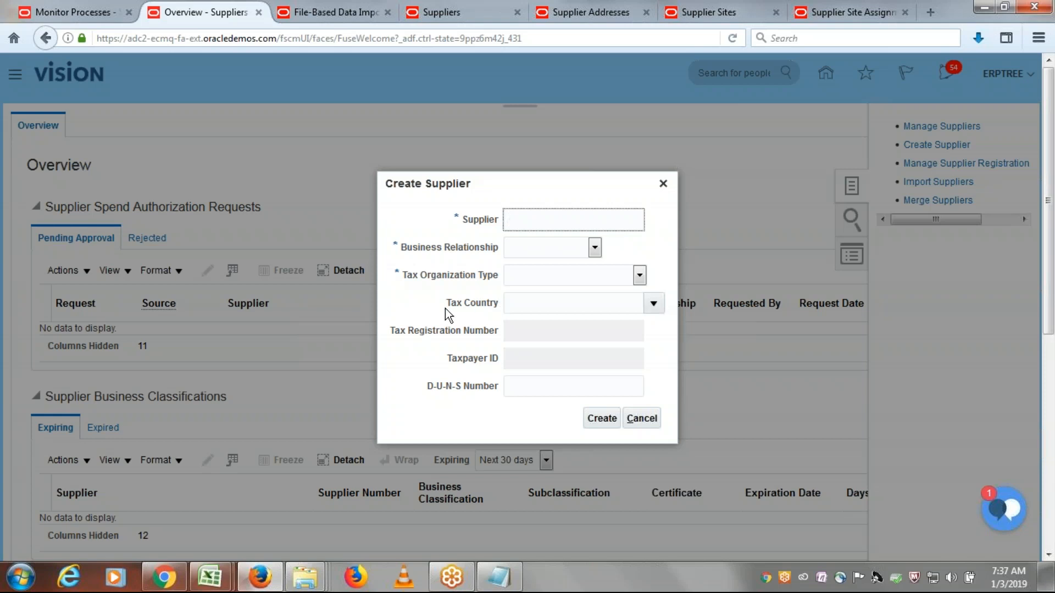
pyautogui.moveTo(445, 309); pyautogui.dragTo(491, 308)
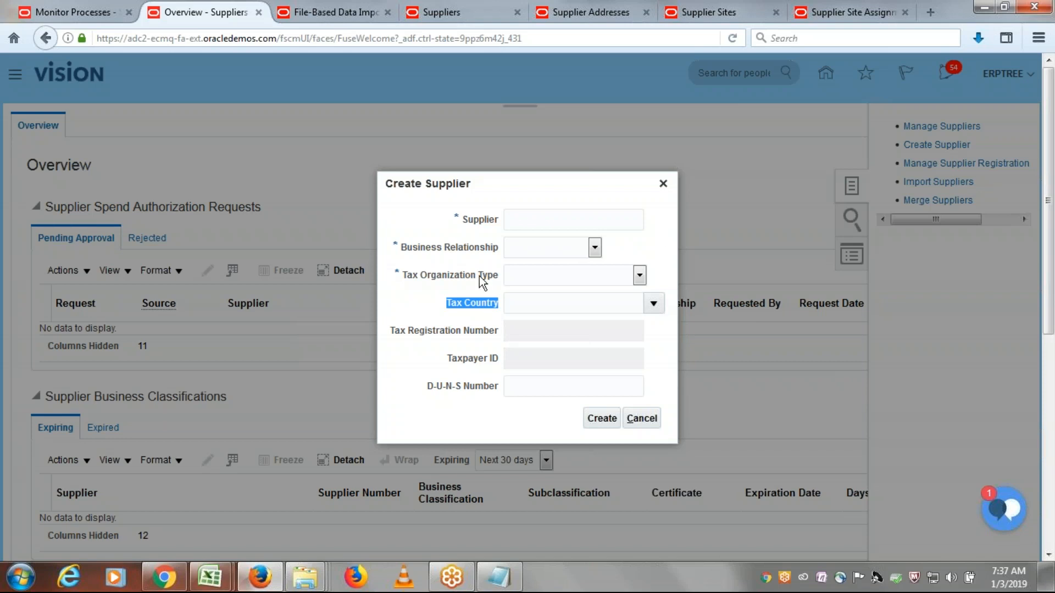
pyautogui.click(440, 265)
pyautogui.moveTo(402, 277); pyautogui.dragTo(629, 277)
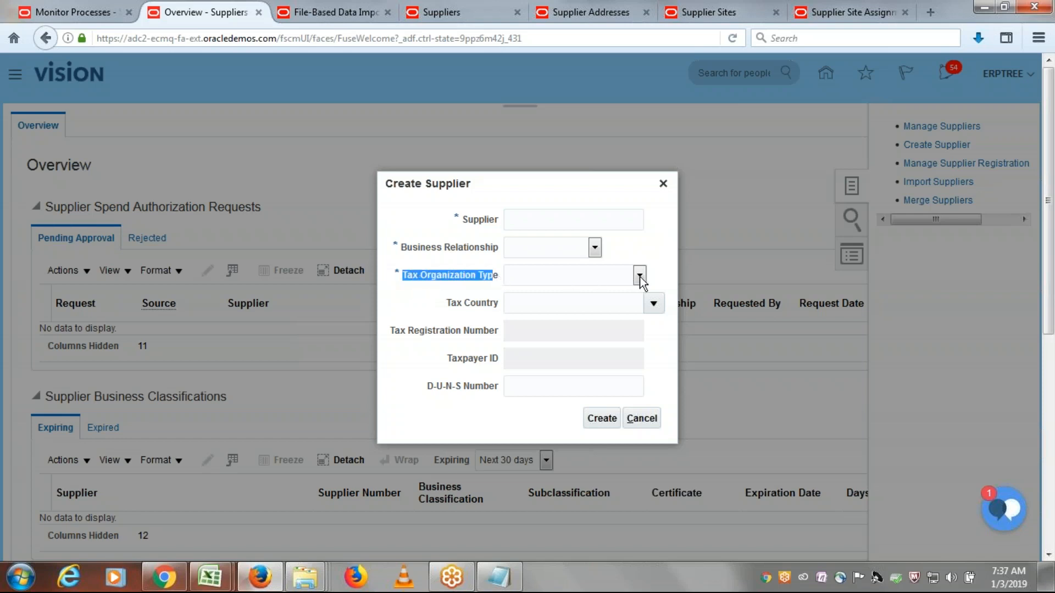
pyautogui.click(640, 275)
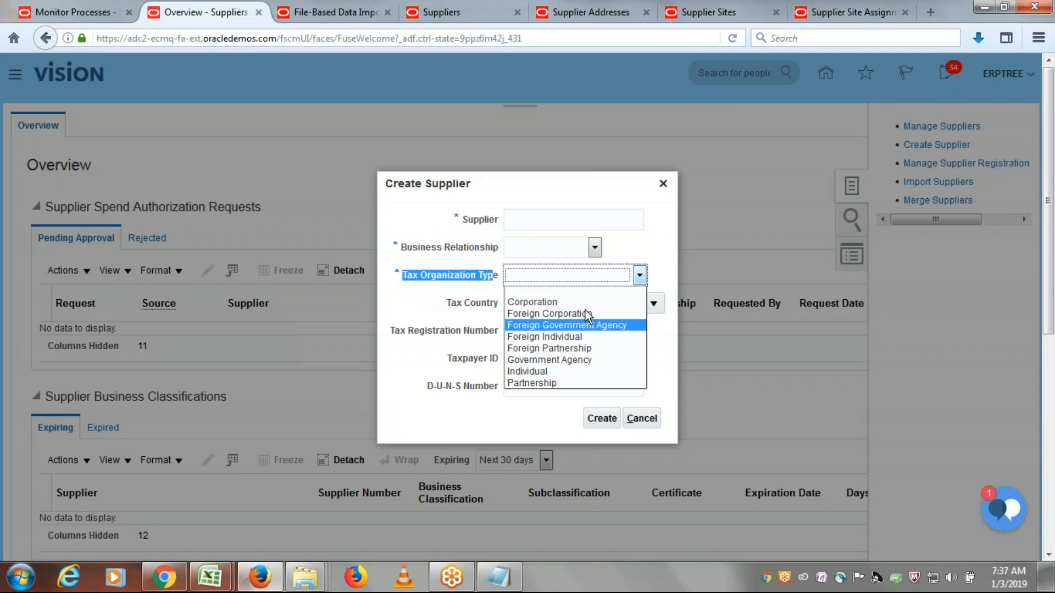
pyautogui.click(400, 285)
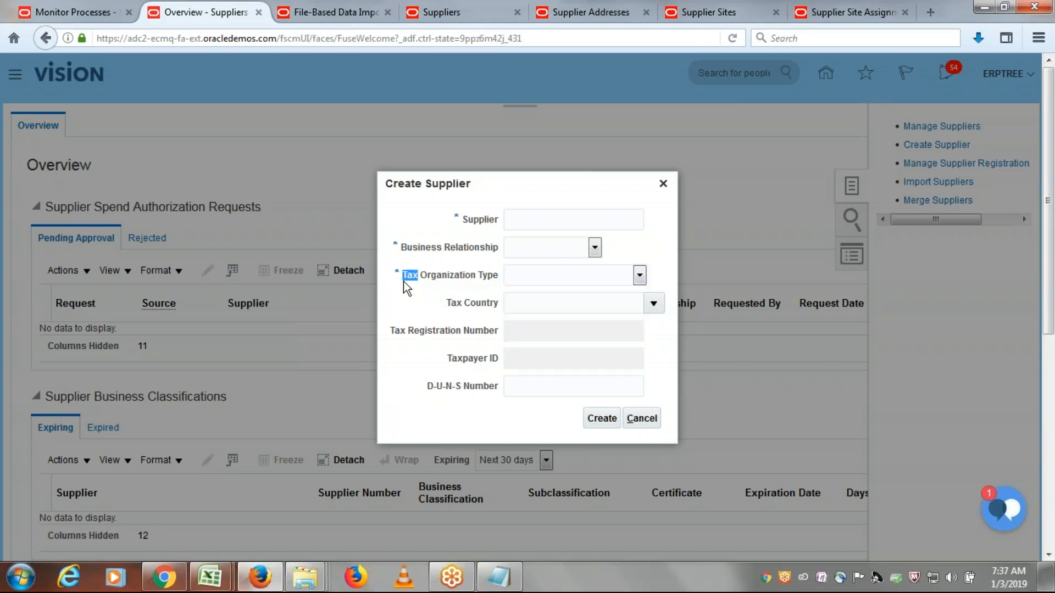
pyautogui.click(642, 273)
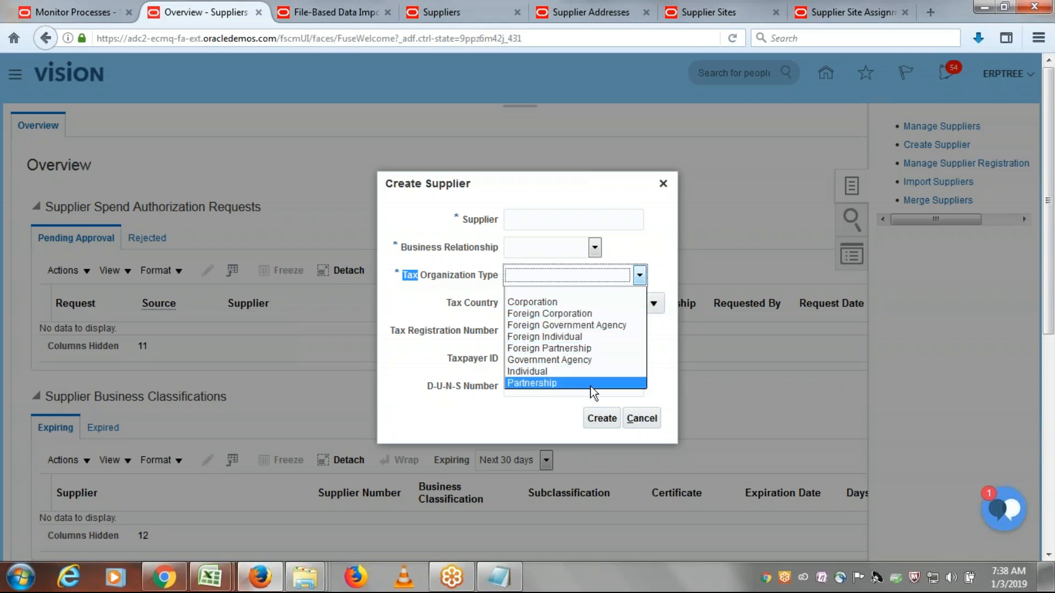
pyautogui.click(564, 207)
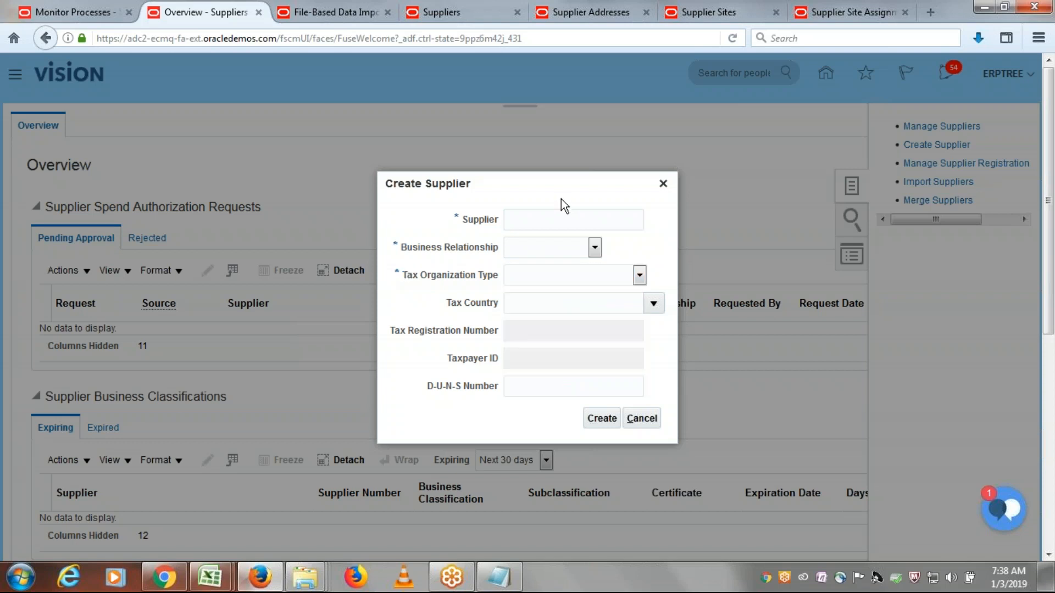
pyautogui.click(666, 185)
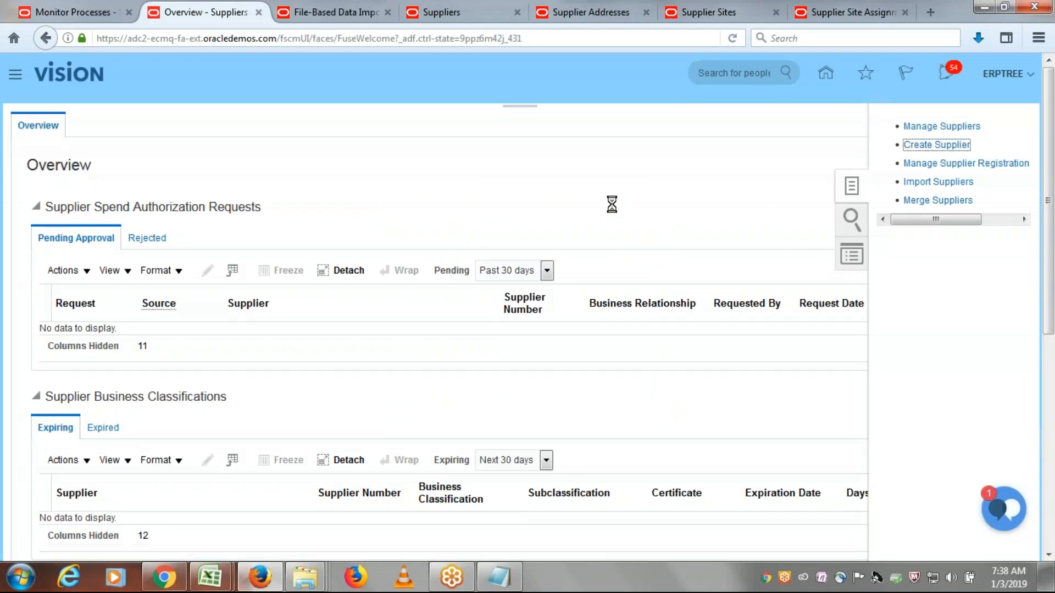
pyautogui.click(523, 109)
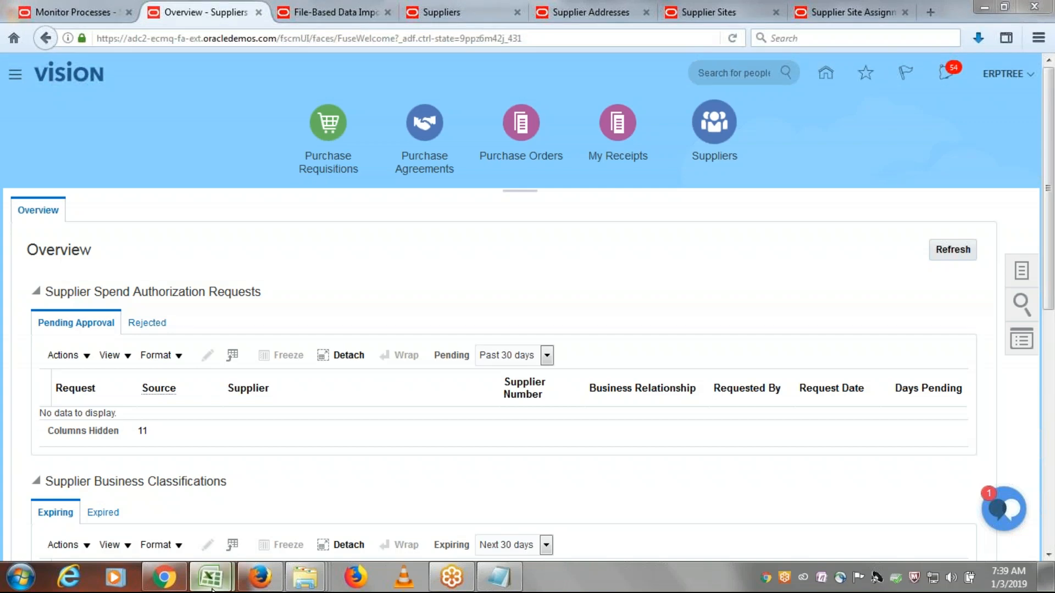
# - Switch to Excel and save SupplierSiteAssignmentImportTemplate.xlsm, accepting the privacy warning, and Class Discussions Sheet.xlsx
pyautogui.moveTo(209, 577)
pyautogui.click(324, 503)
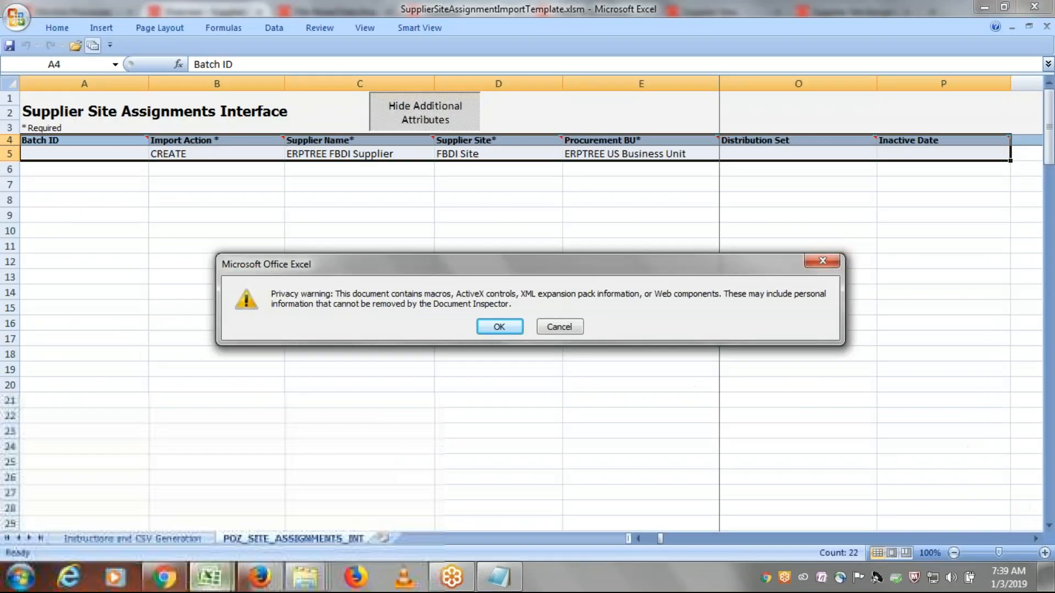
pyautogui.click(499, 327)
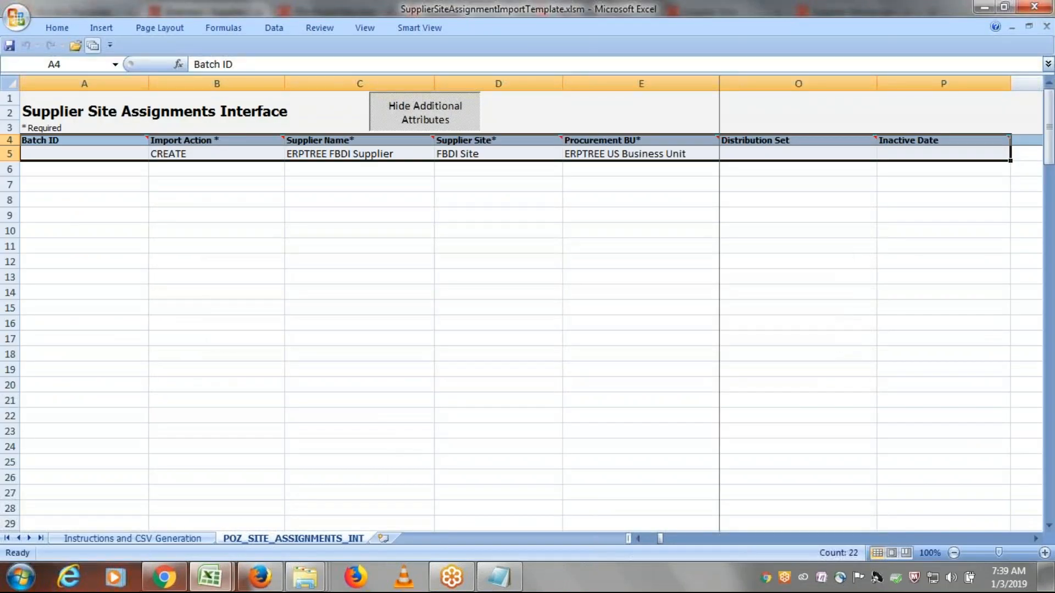
pyautogui.moveTo(219, 573)
pyautogui.click(136, 502)
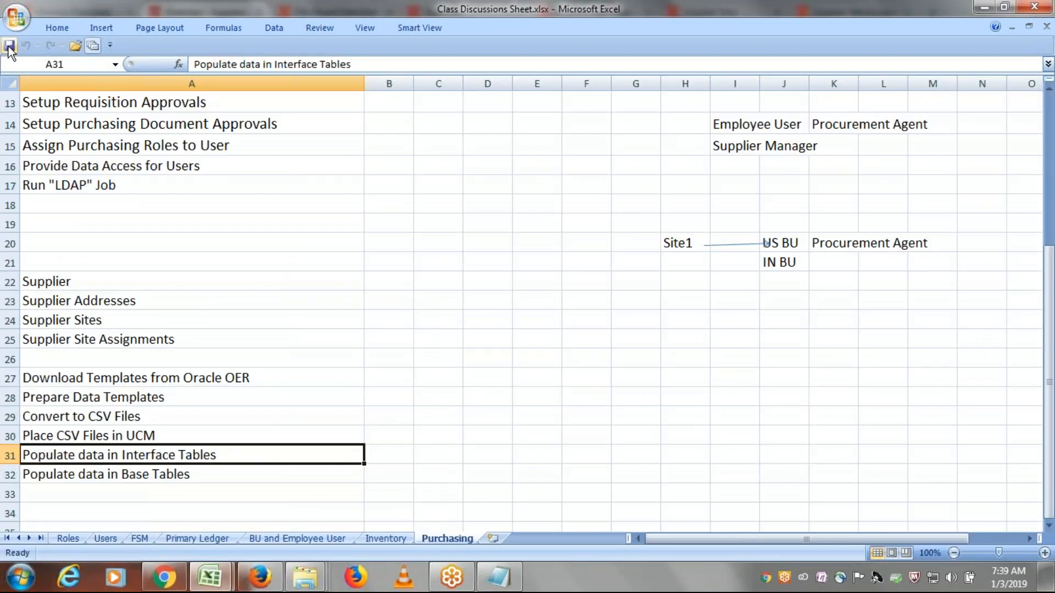
pyautogui.click(901, 66)
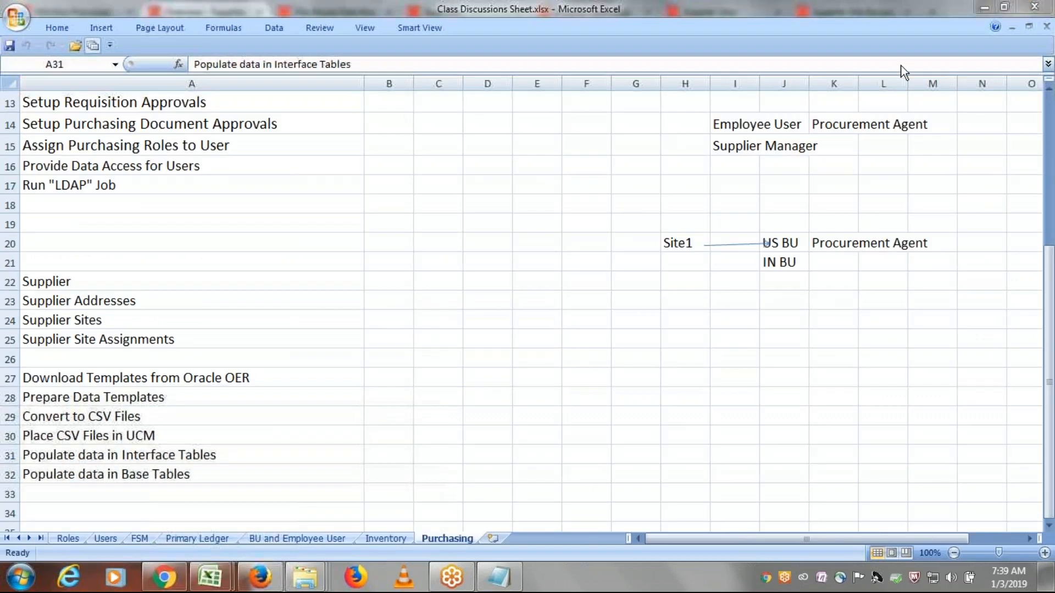